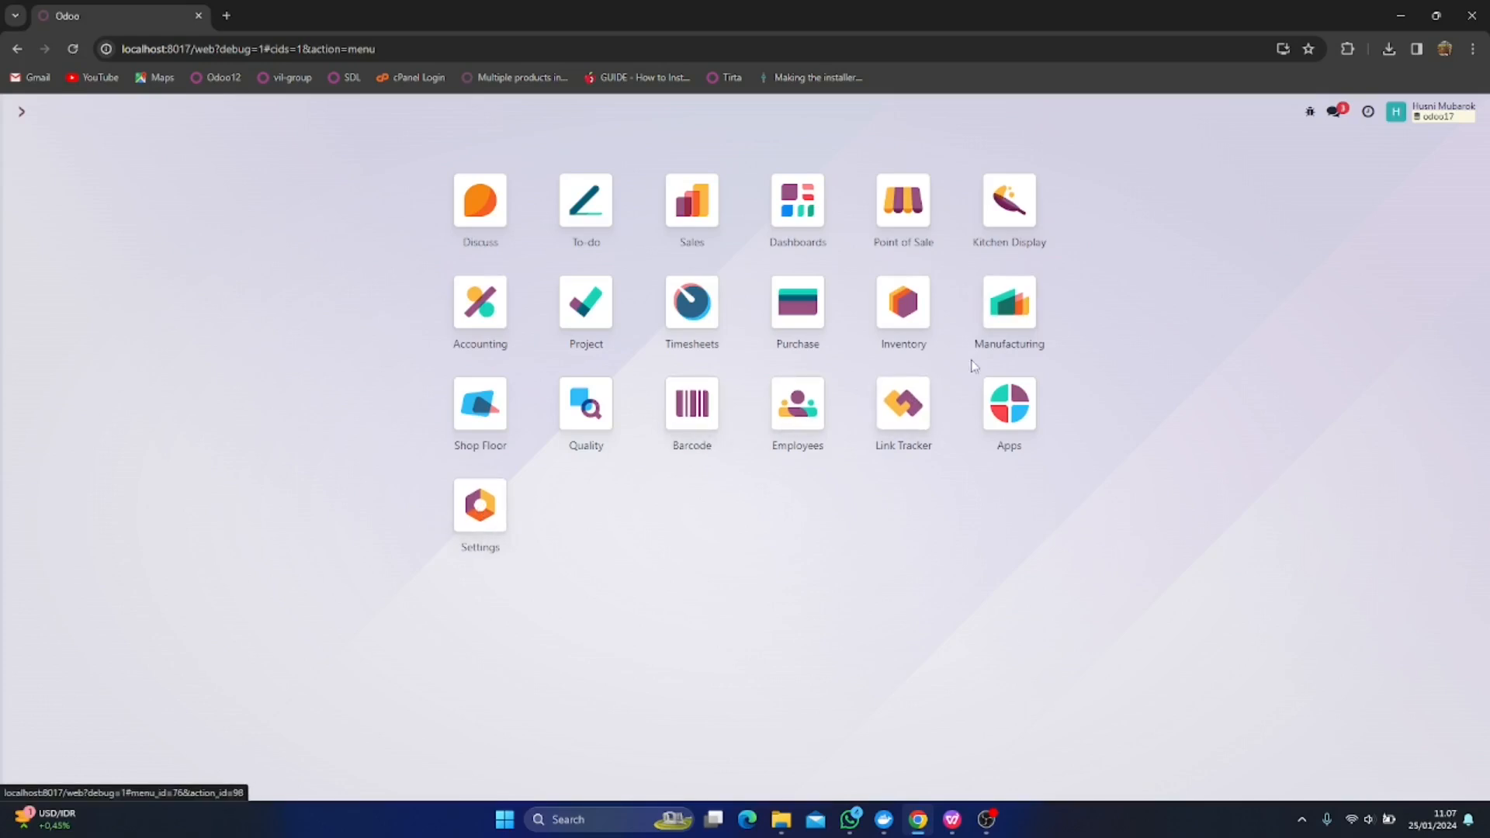
Open the Chart of Accounts in Accounting and look through the listed accounts and their types
{"action": "left_click", "coordinate": [479, 303]}
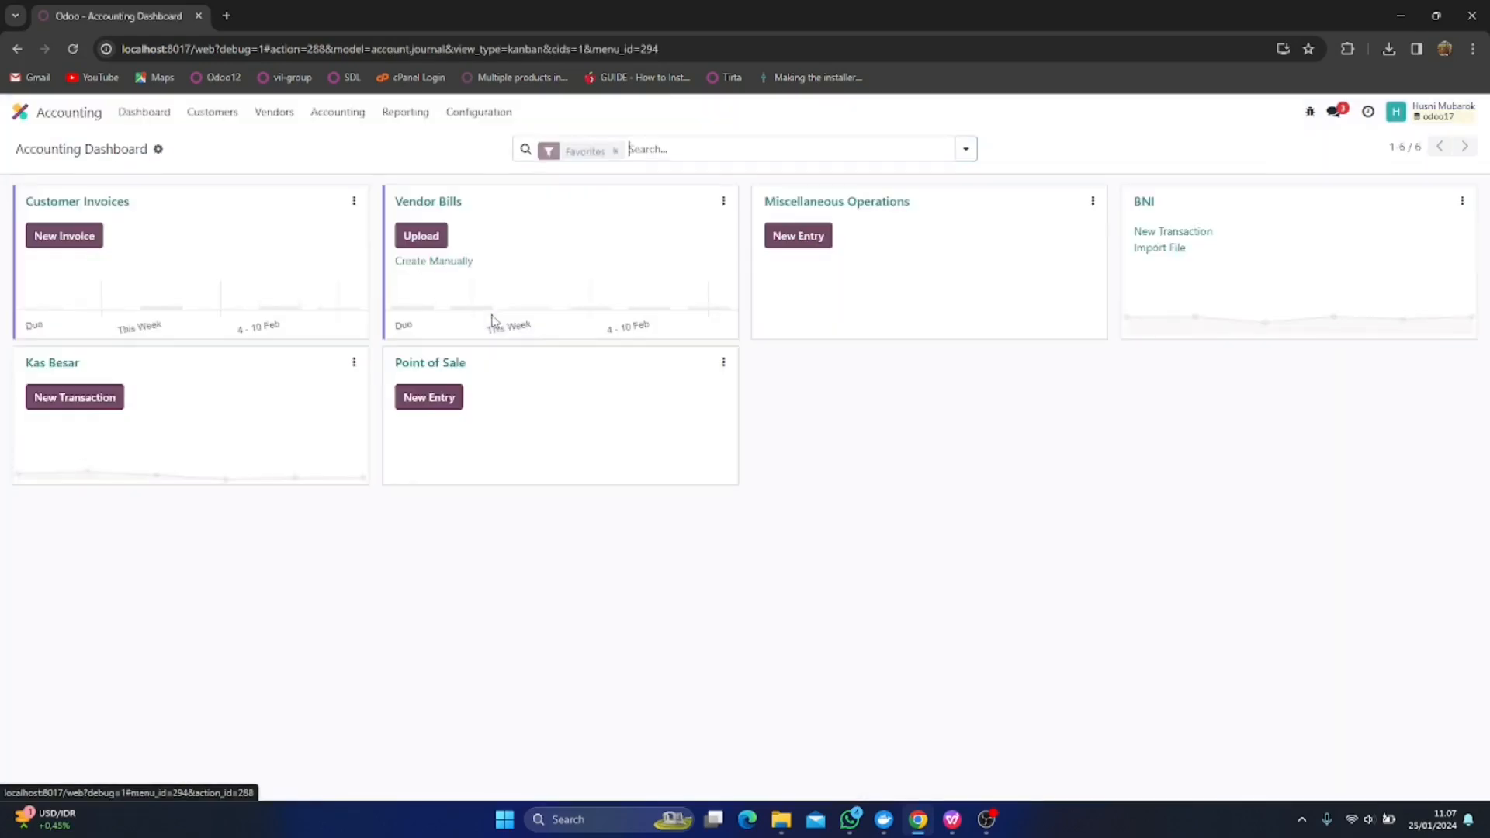
{"action": "left_click", "coordinate": [463, 113]}
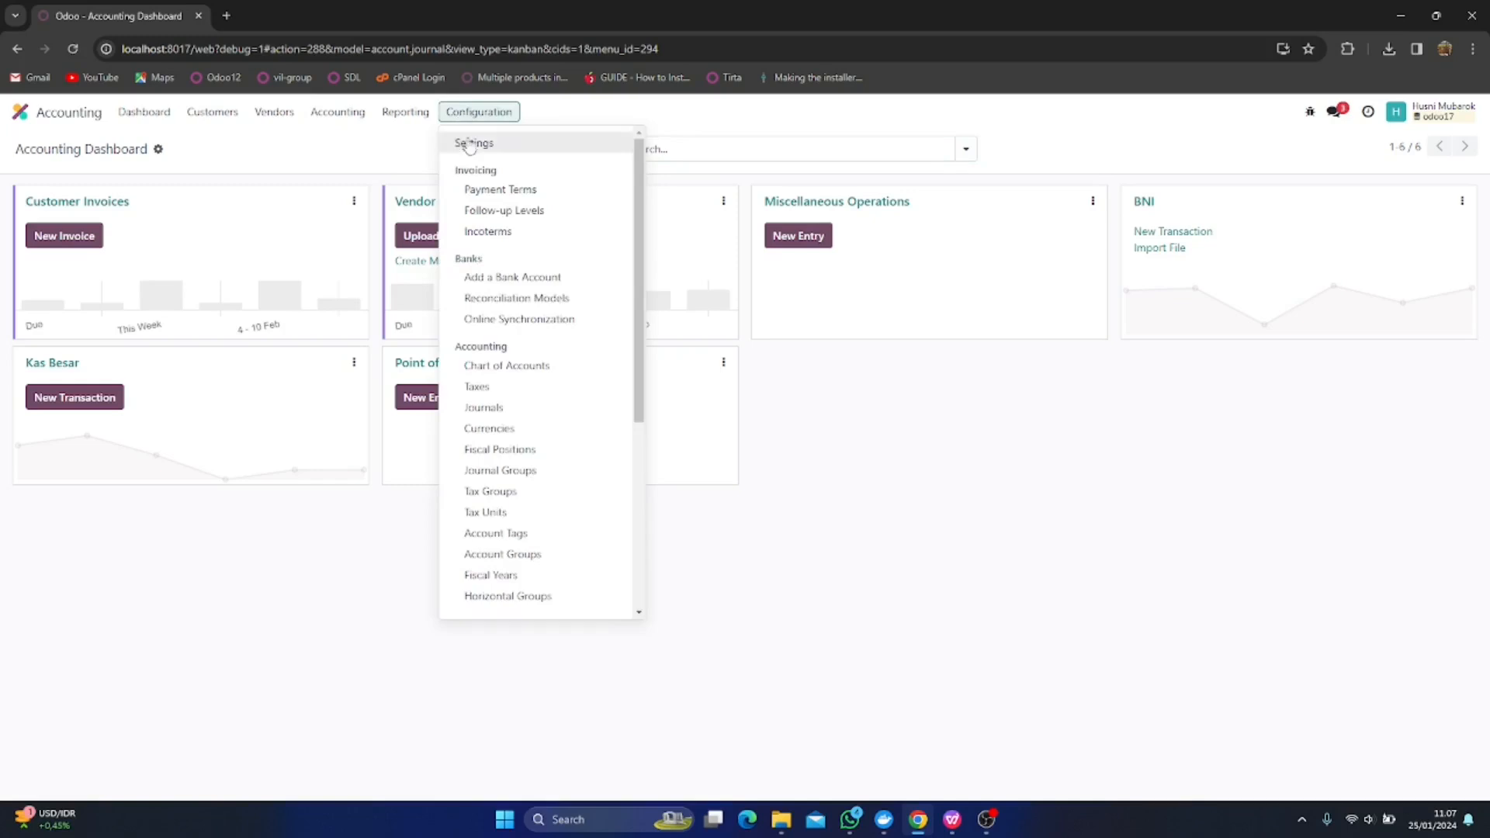
{"action": "left_click", "coordinate": [504, 364]}
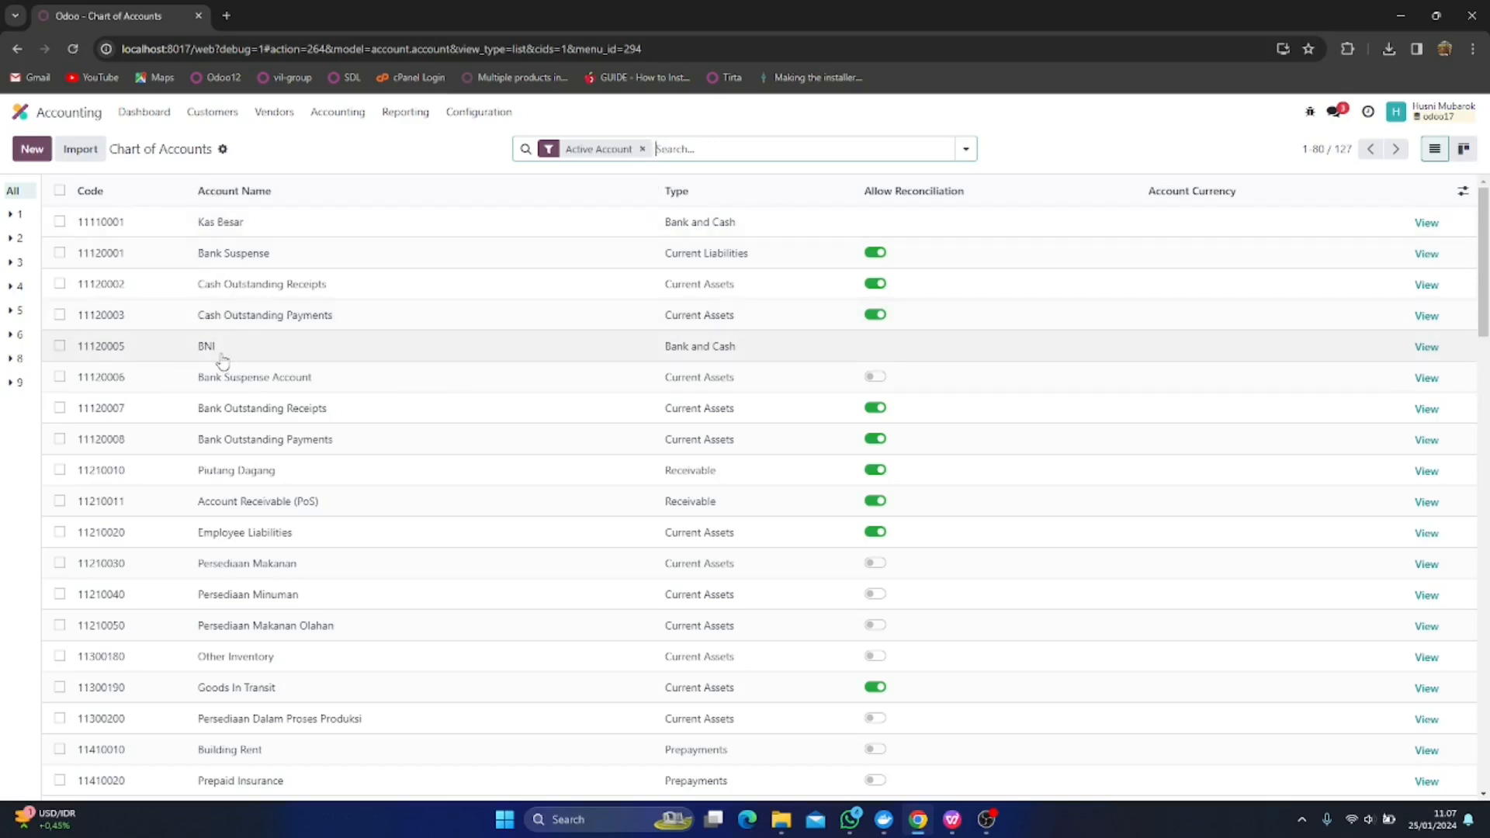
{"action": "scroll", "coordinate": [283, 356], "scroll_direction": "down", "scroll_amount": 2}
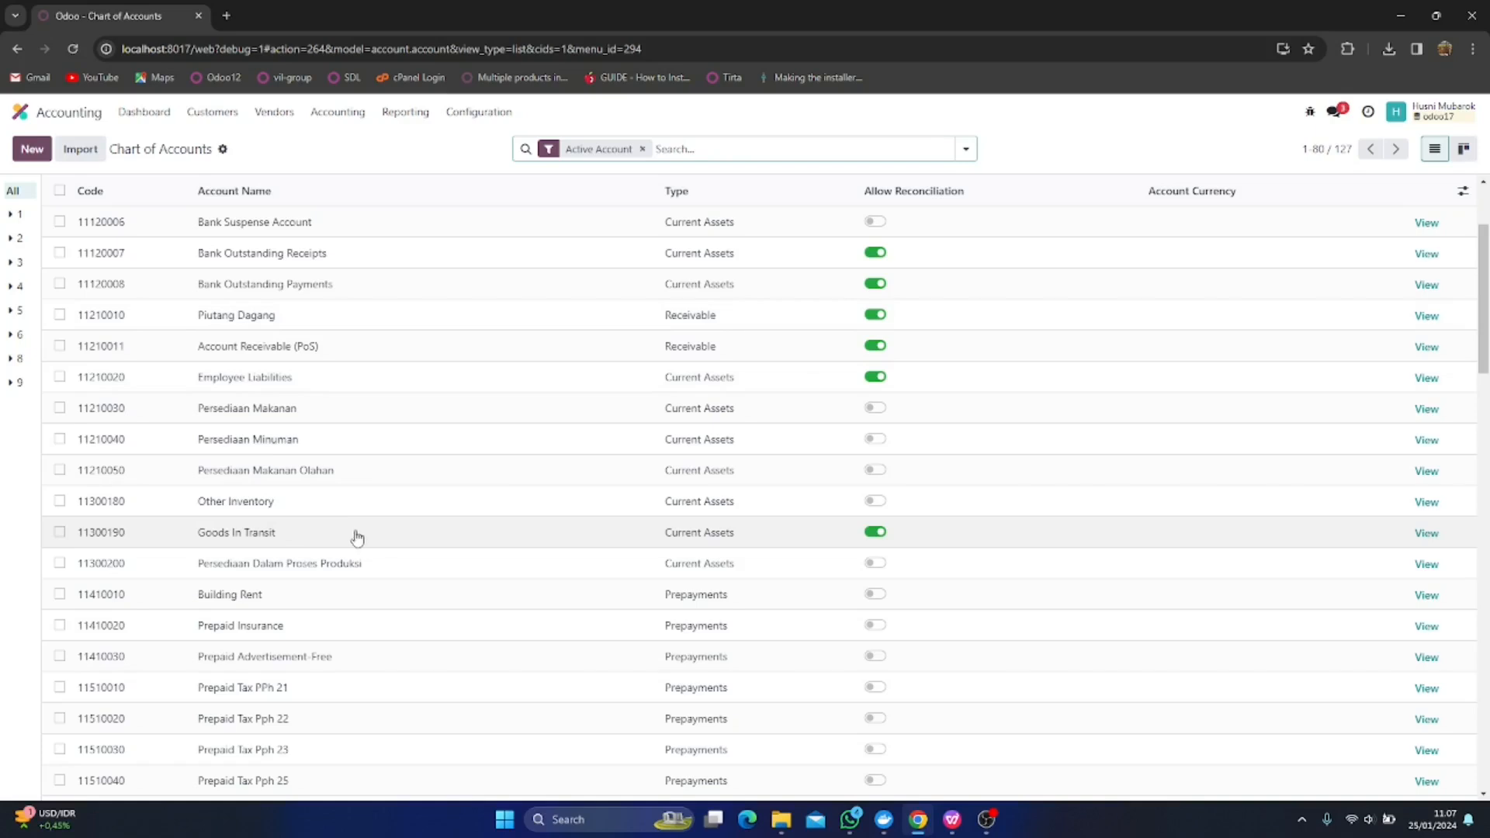
{"action": "scroll", "coordinate": [339, 566], "scroll_direction": "down", "scroll_amount": 4}
{"action": "scroll", "coordinate": [339, 566], "scroll_direction": "down", "scroll_amount": 2}
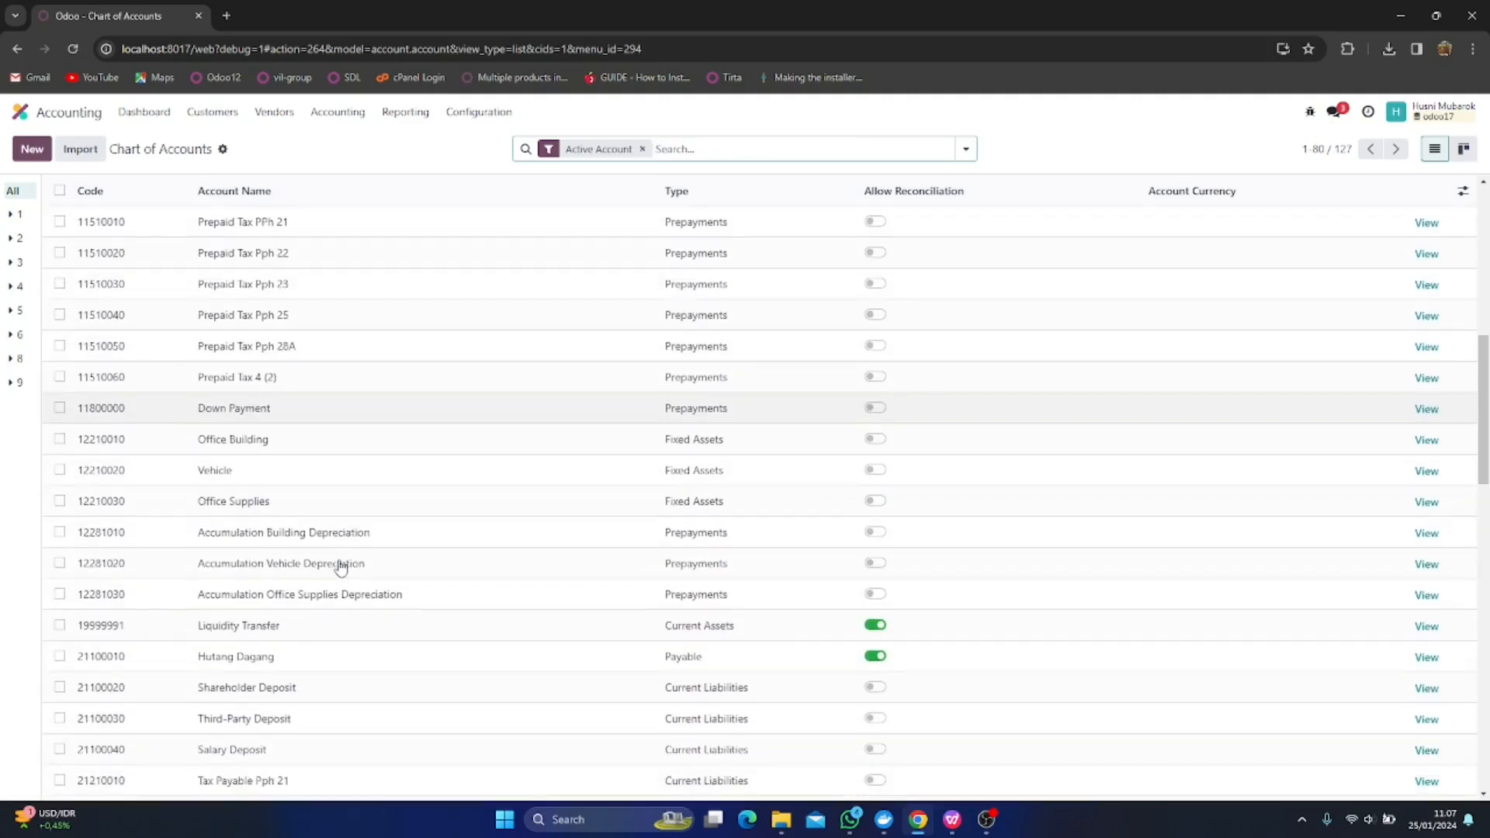
{"action": "scroll", "coordinate": [339, 565], "scroll_direction": "down", "scroll_amount": 2}
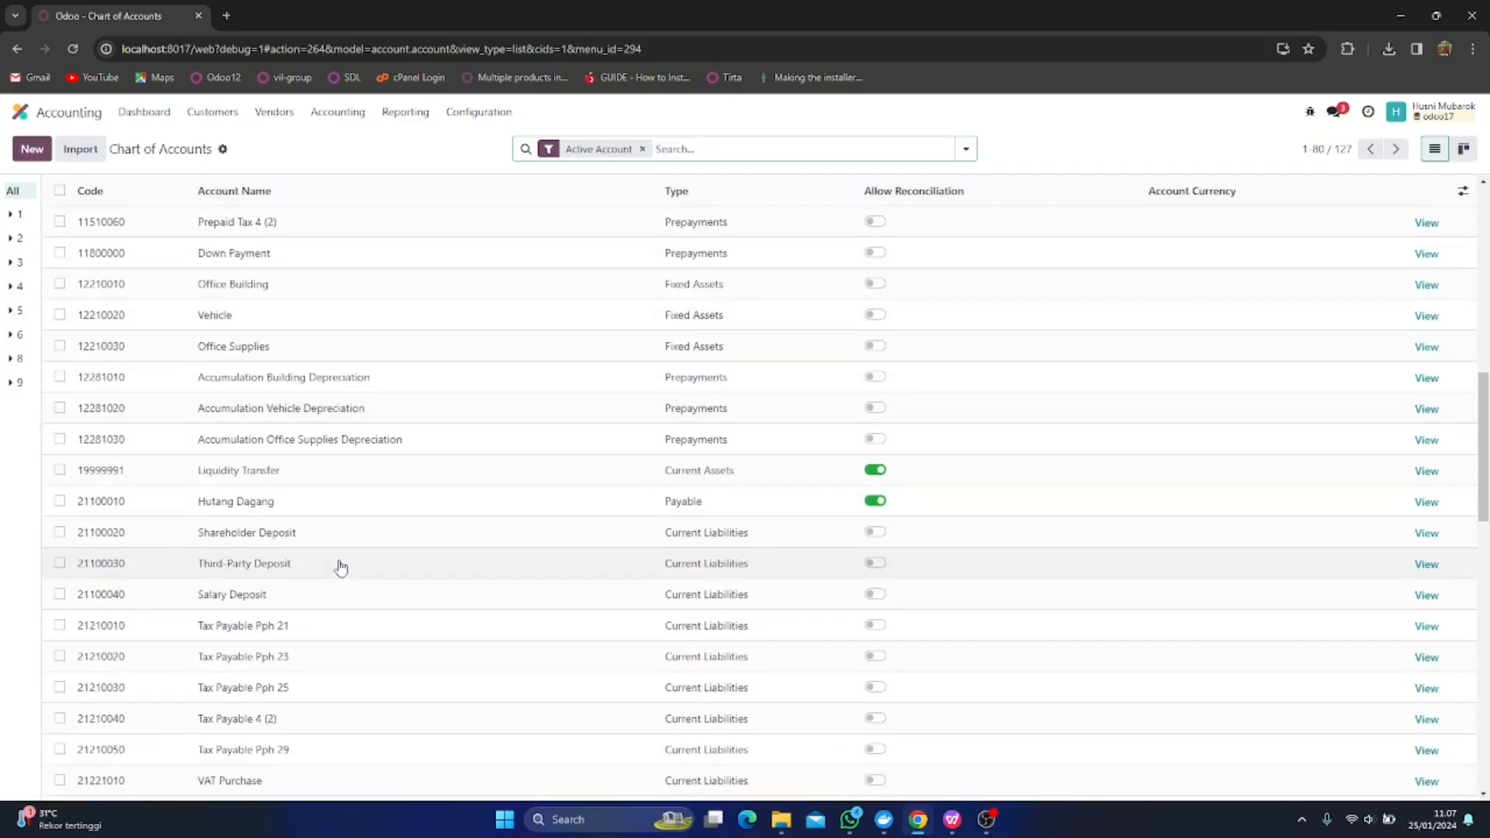
{"action": "scroll", "coordinate": [339, 566], "scroll_direction": "down", "scroll_amount": 3}
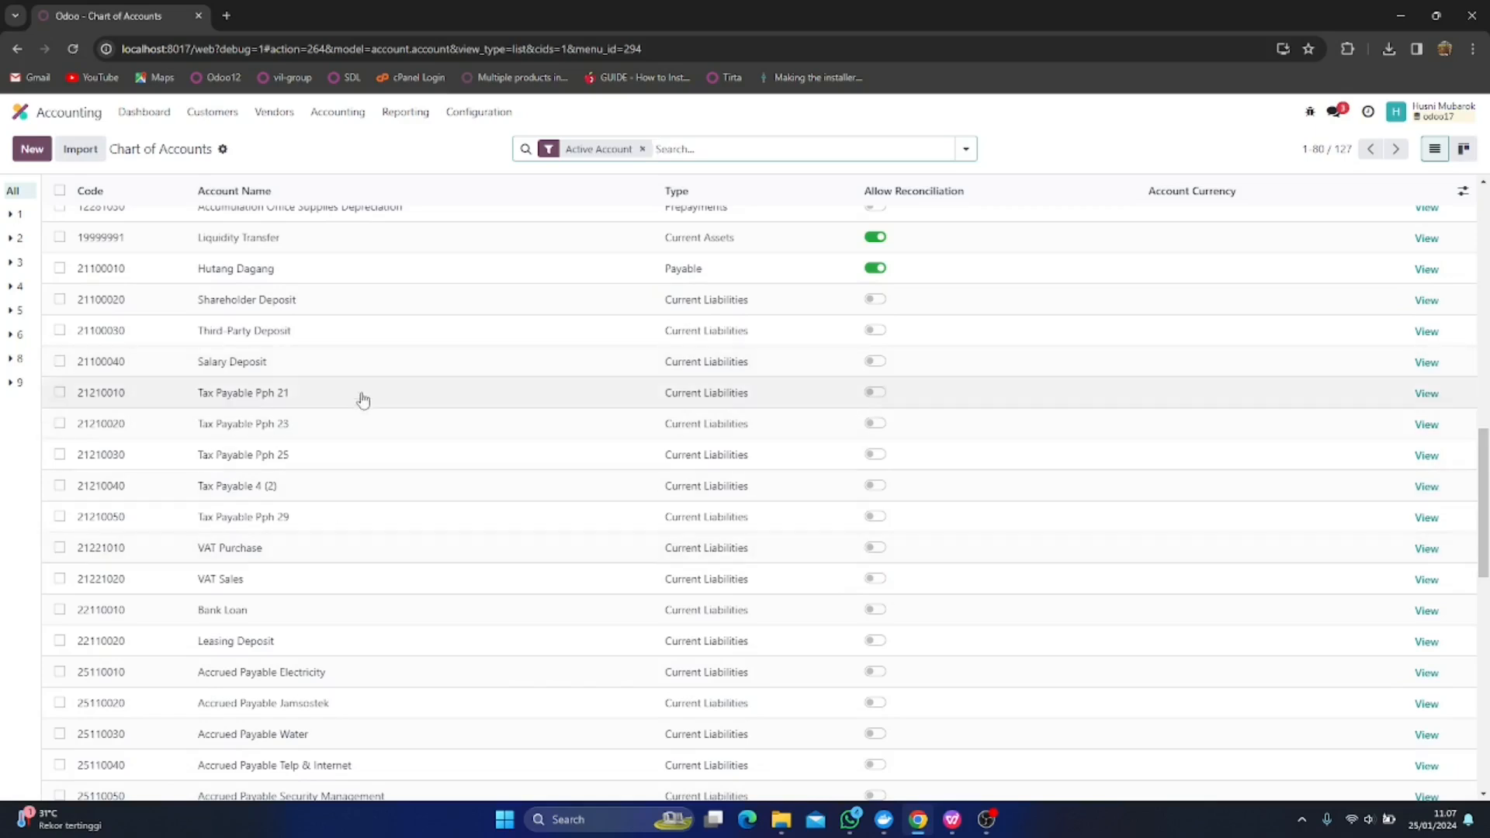
{"action": "scroll", "coordinate": [403, 285], "scroll_direction": "up", "scroll_amount": 3}
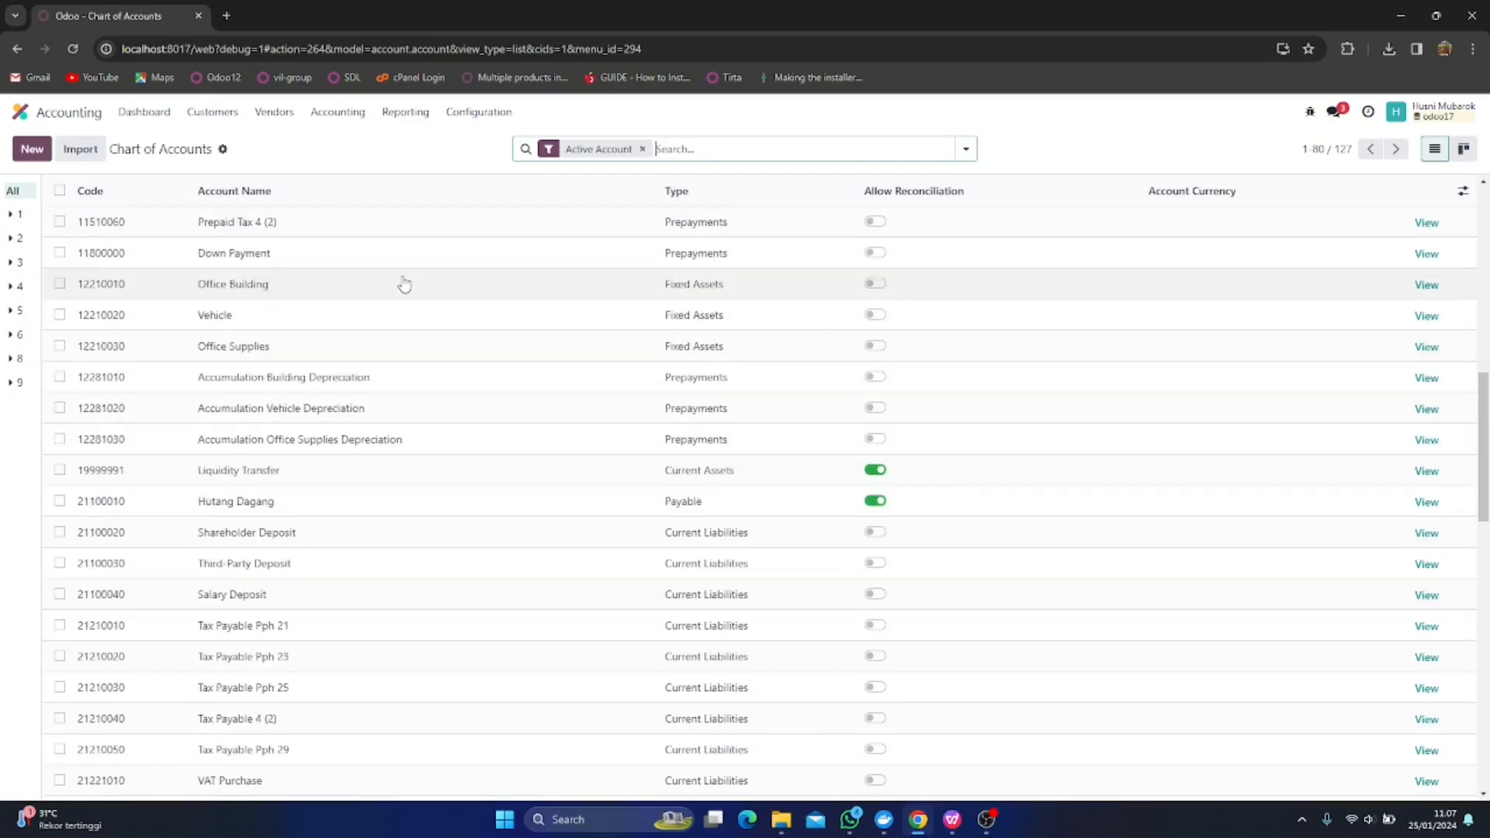
Show the Inventory products as a list to review their prices, costs and on-hand quantities, then return to the app overview
{"action": "left_click", "coordinate": [23, 116]}
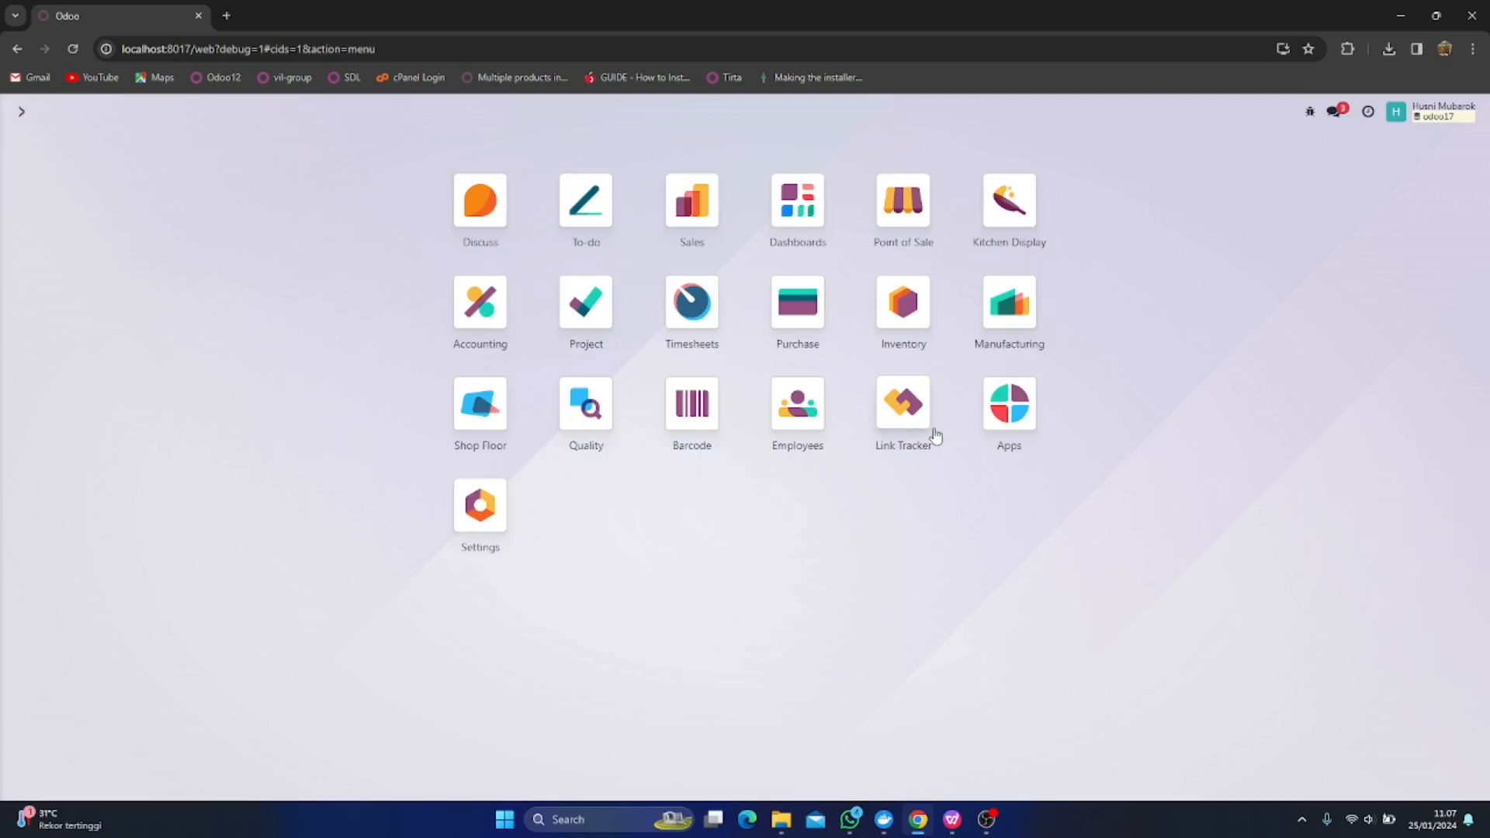
{"action": "left_click", "coordinate": [919, 316]}
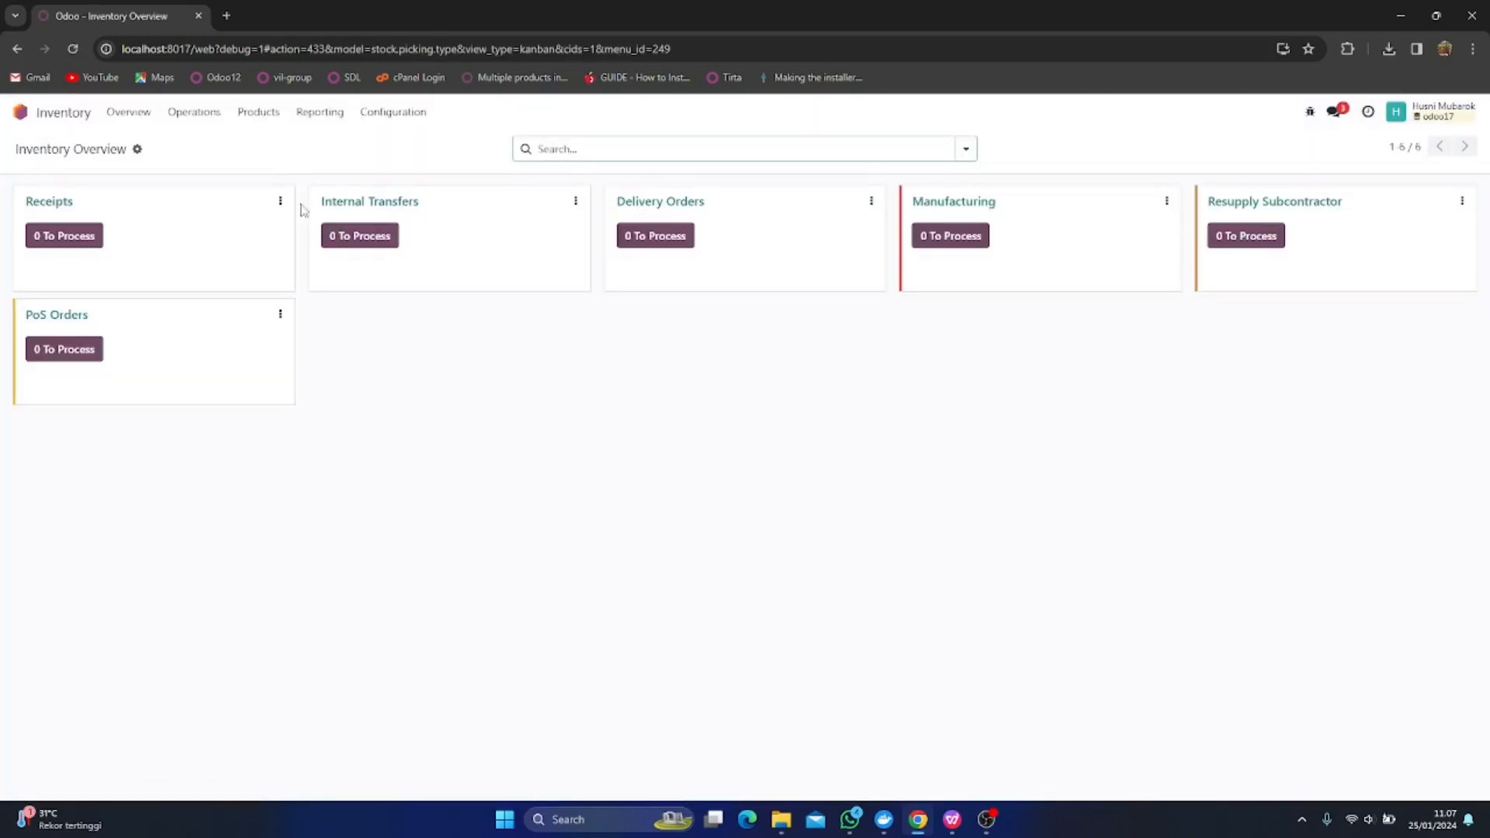
{"action": "left_click", "coordinate": [259, 111]}
{"action": "left_click", "coordinate": [264, 143]}
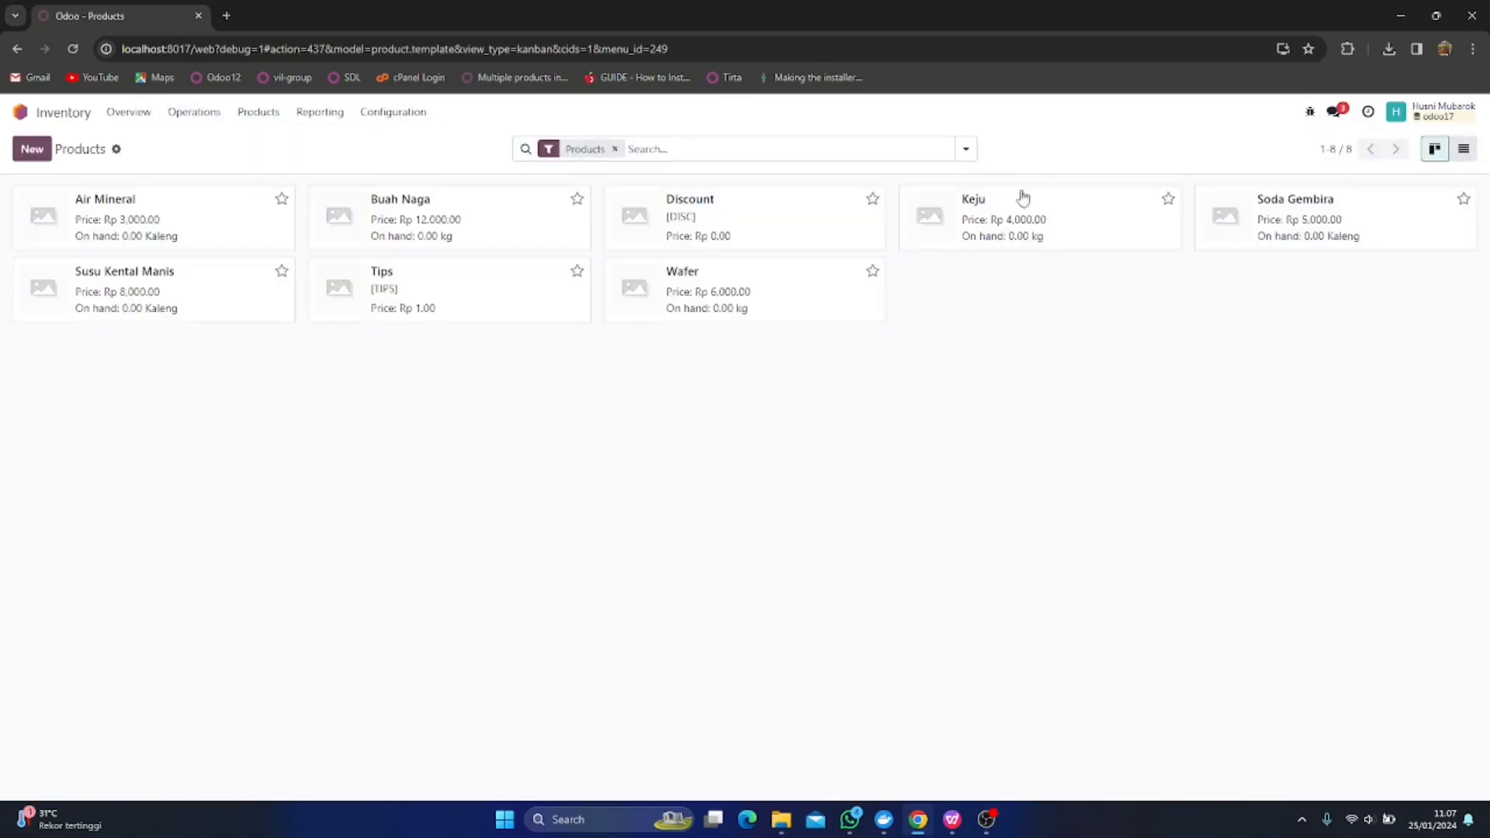
{"action": "left_click", "coordinate": [1464, 151]}
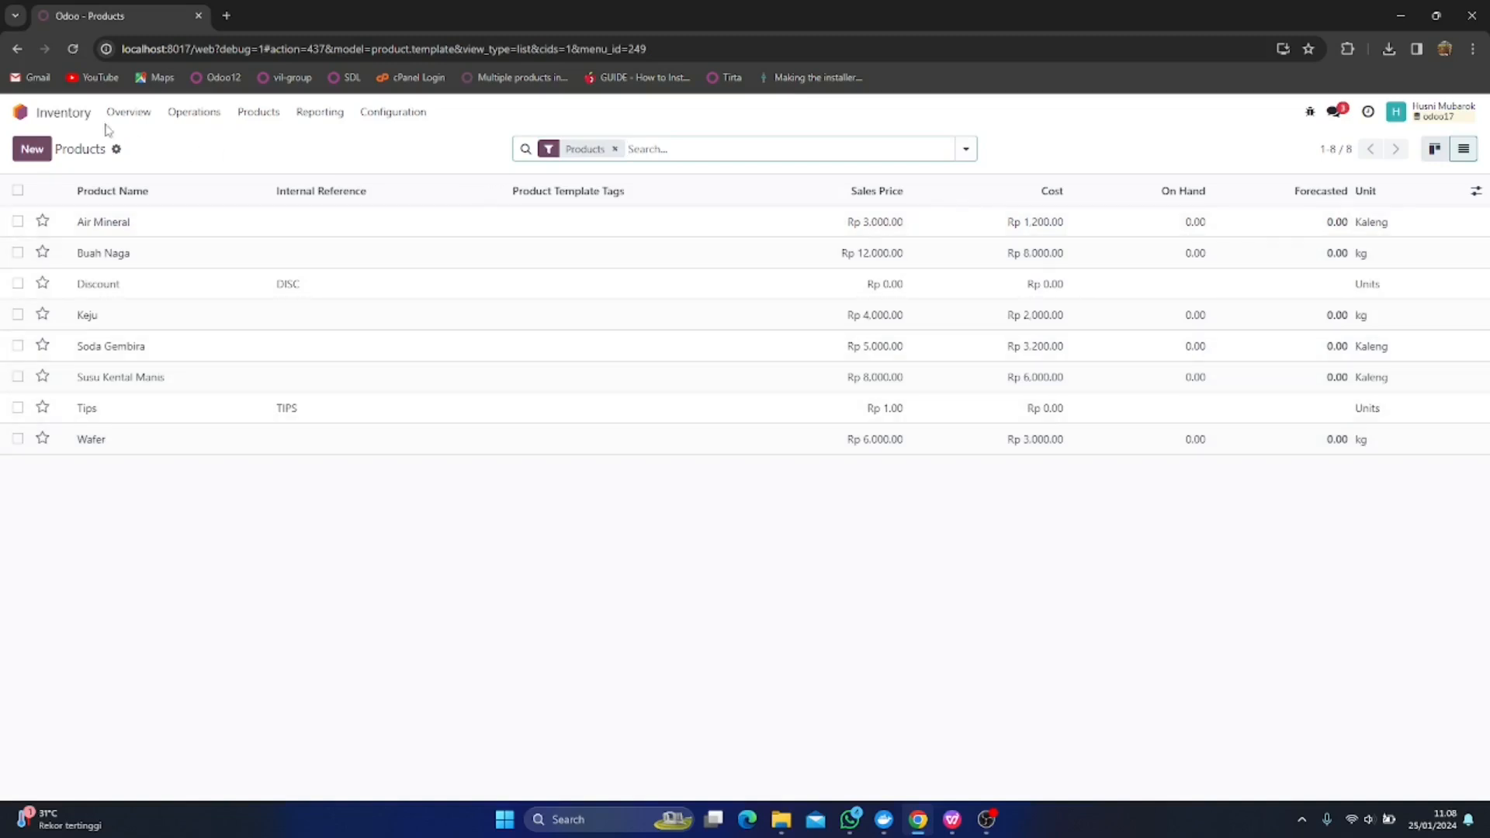
{"action": "left_click", "coordinate": [30, 120]}
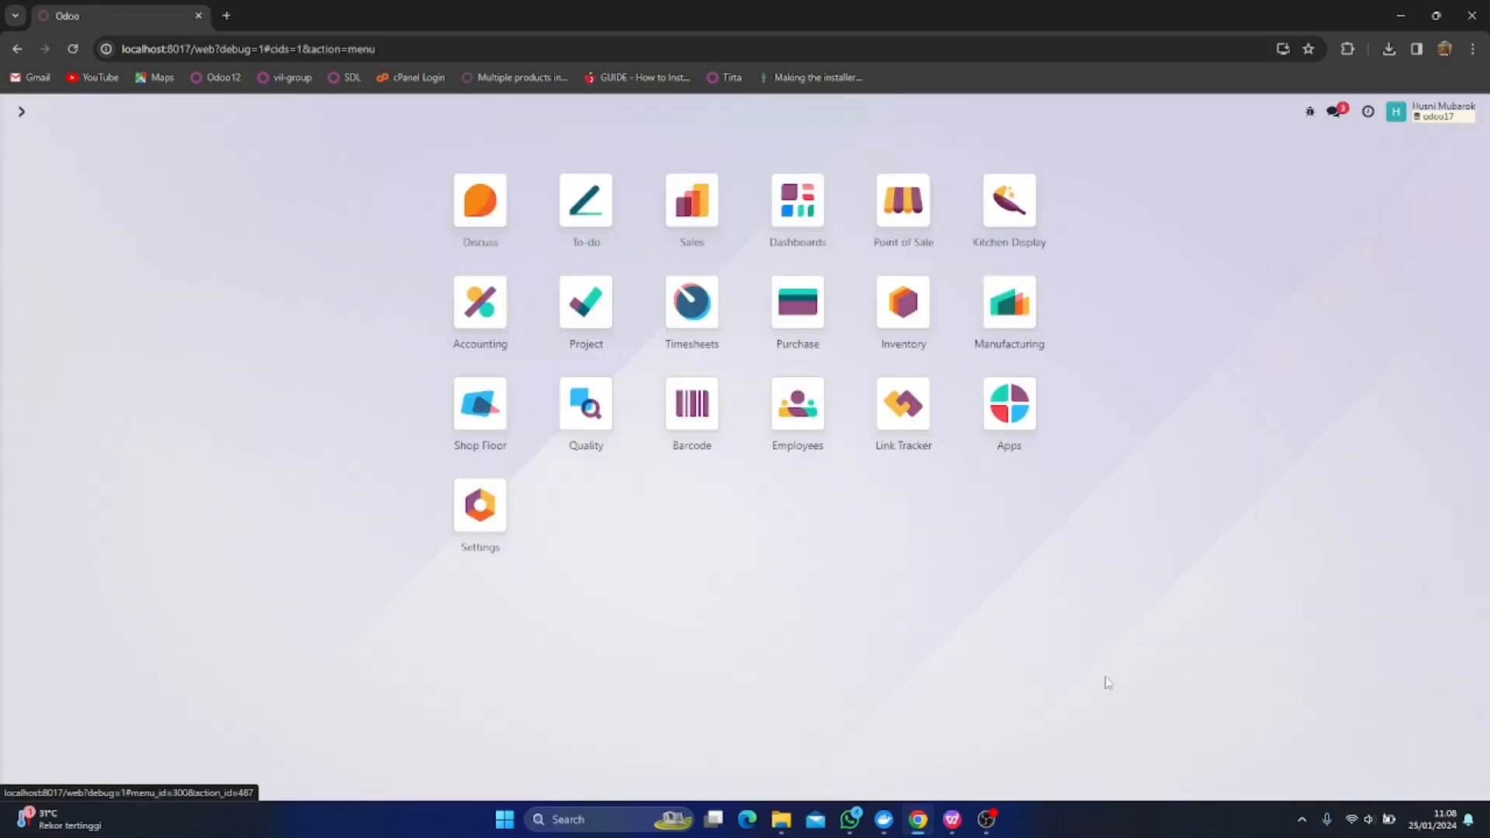
Switch to the Buku1 workbook in WPS Spreadsheets and review the list of opening balance components
{"action": "mouse_move", "coordinate": [953, 821]}
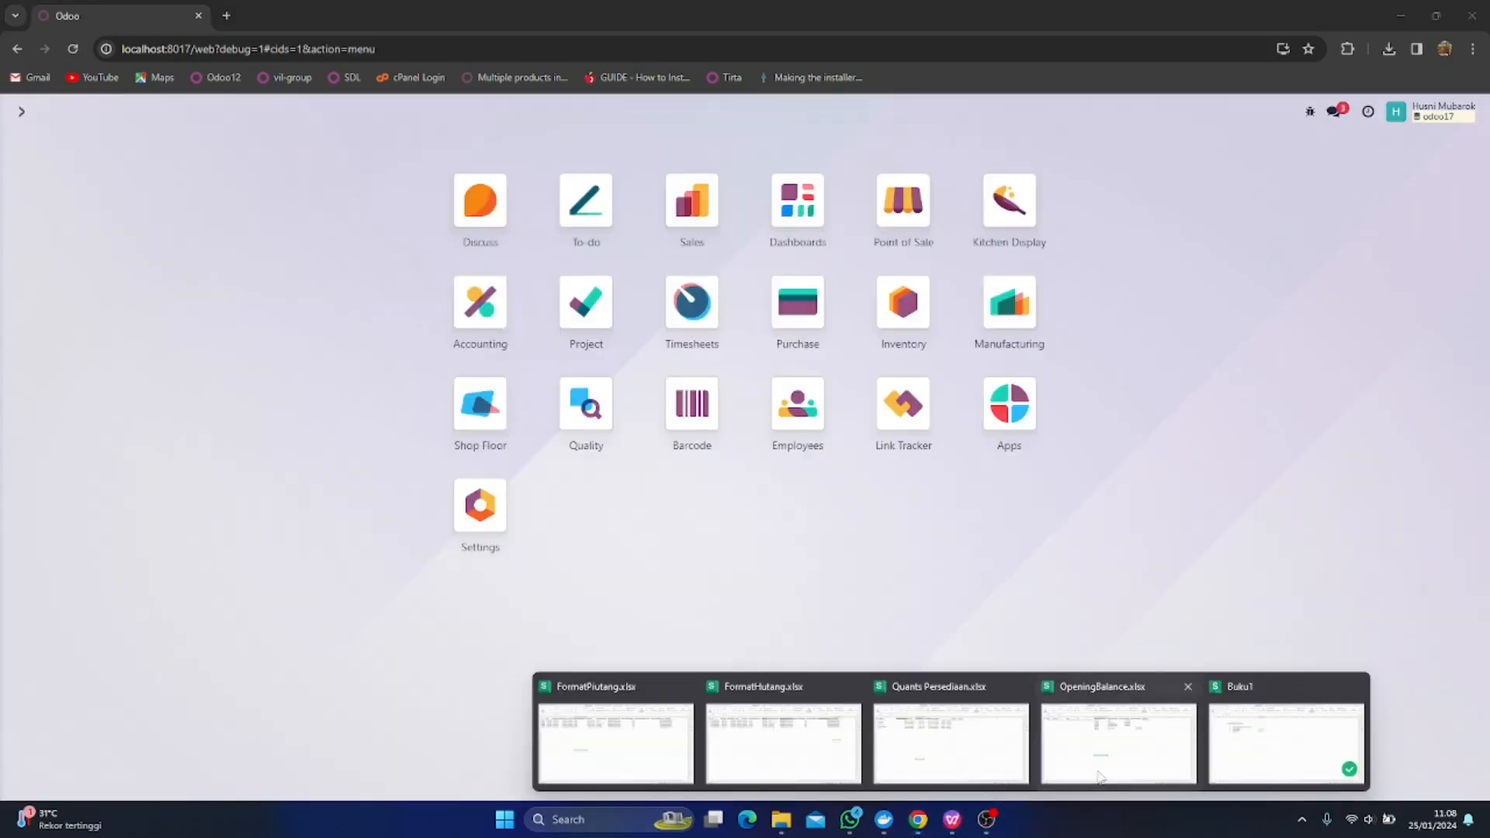
{"action": "left_click", "coordinate": [1236, 741]}
{"action": "left_click", "coordinate": [581, 421]}
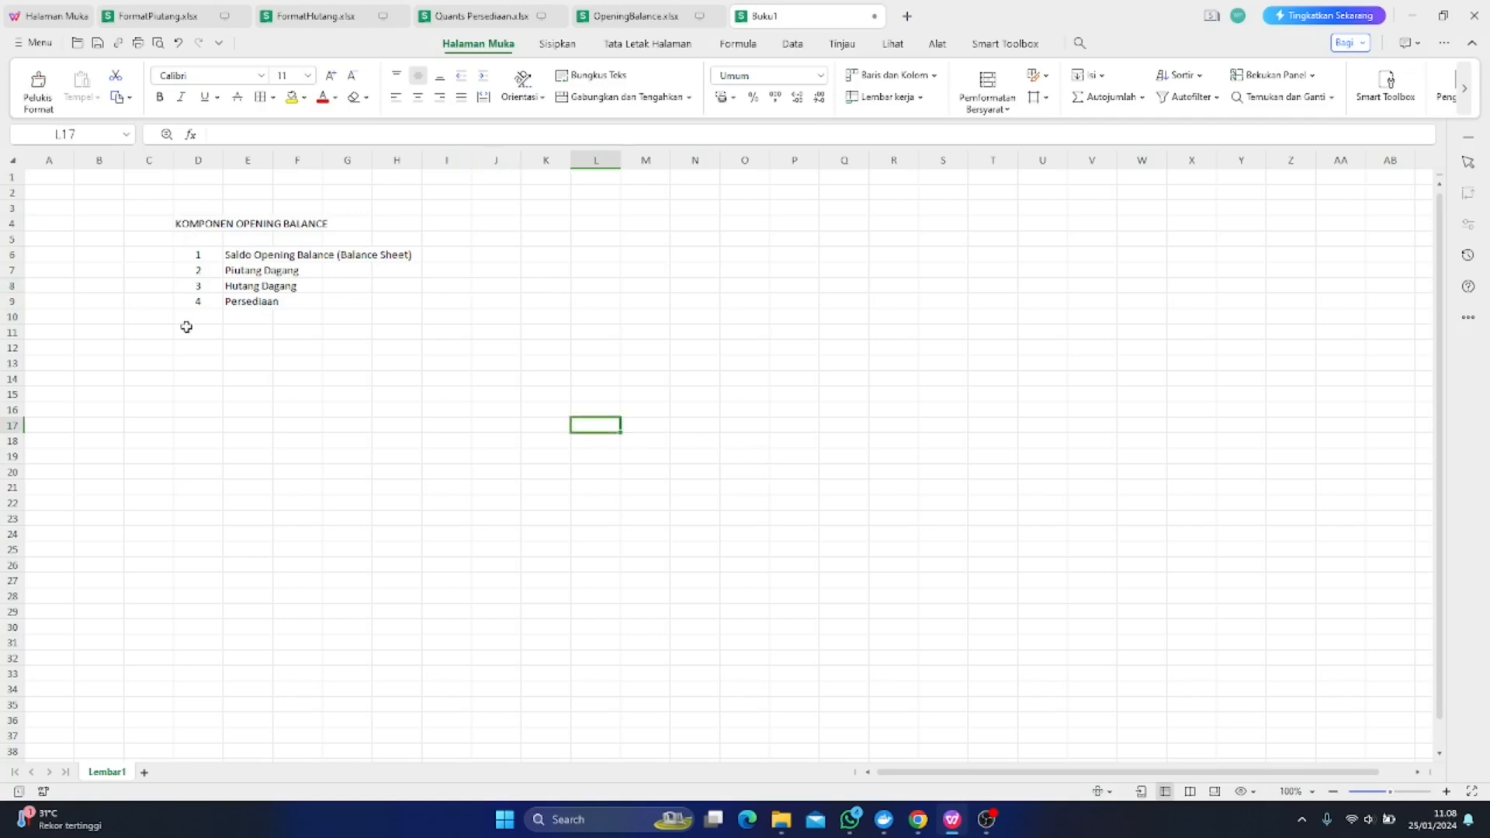
{"action": "left_click", "coordinate": [265, 336]}
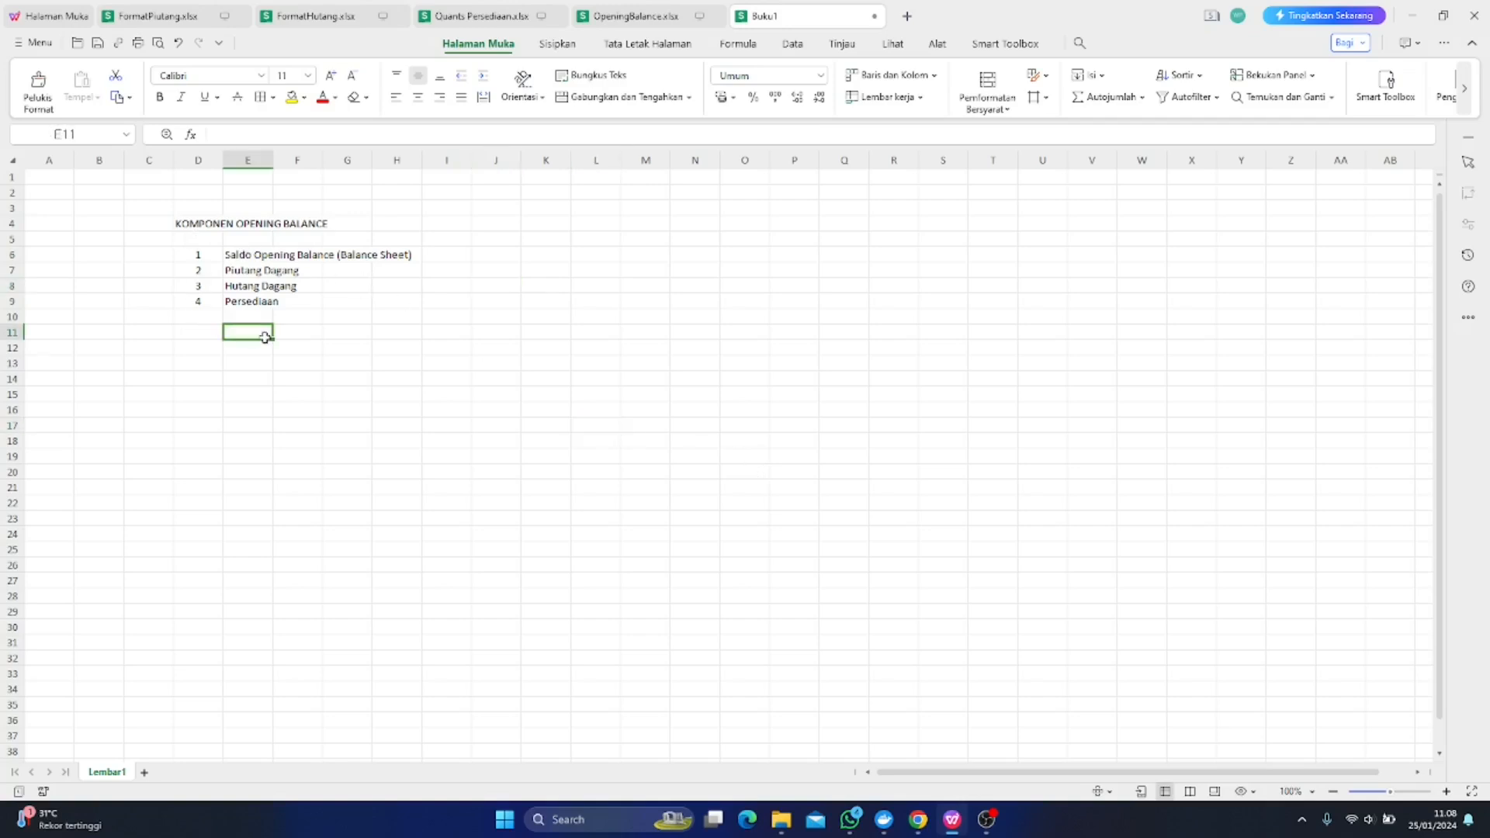
{"action": "left_click", "coordinate": [235, 265]}
{"action": "left_click", "coordinate": [257, 255]}
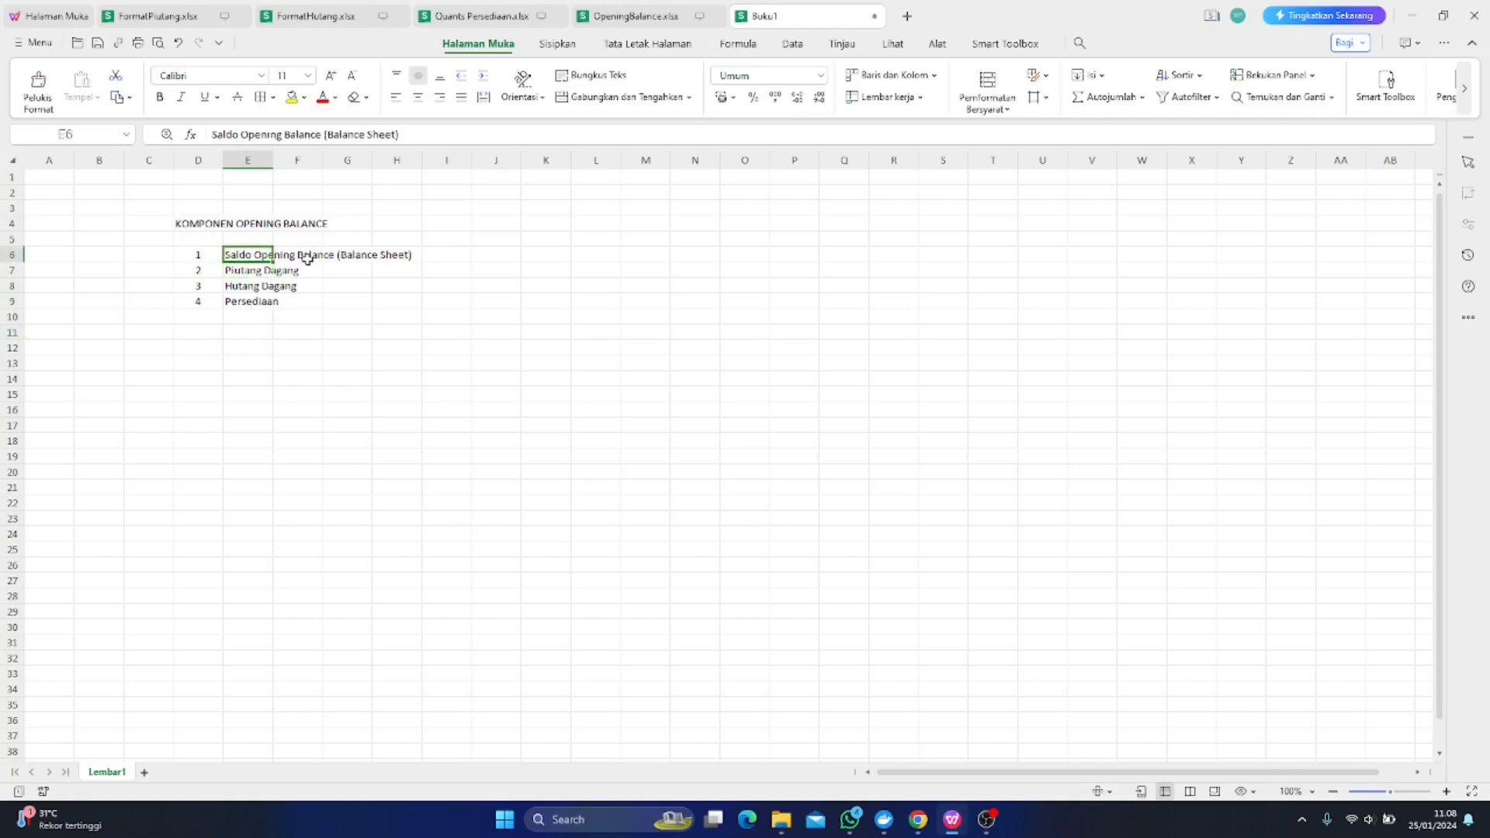
{"action": "left_click", "coordinate": [245, 311]}
{"action": "left_click", "coordinate": [780, 512]}
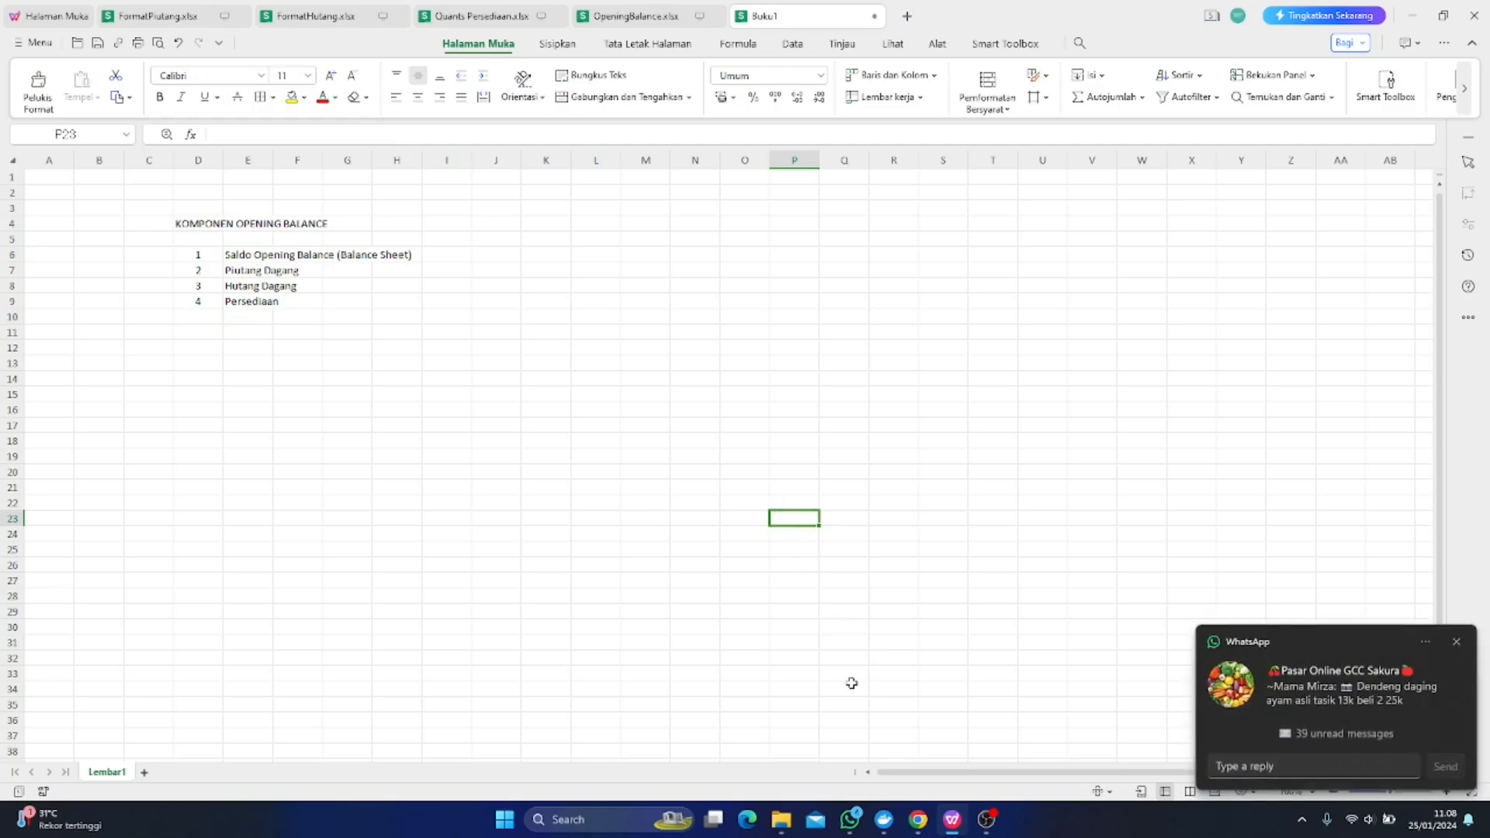
{"action": "left_click", "coordinate": [1455, 644]}
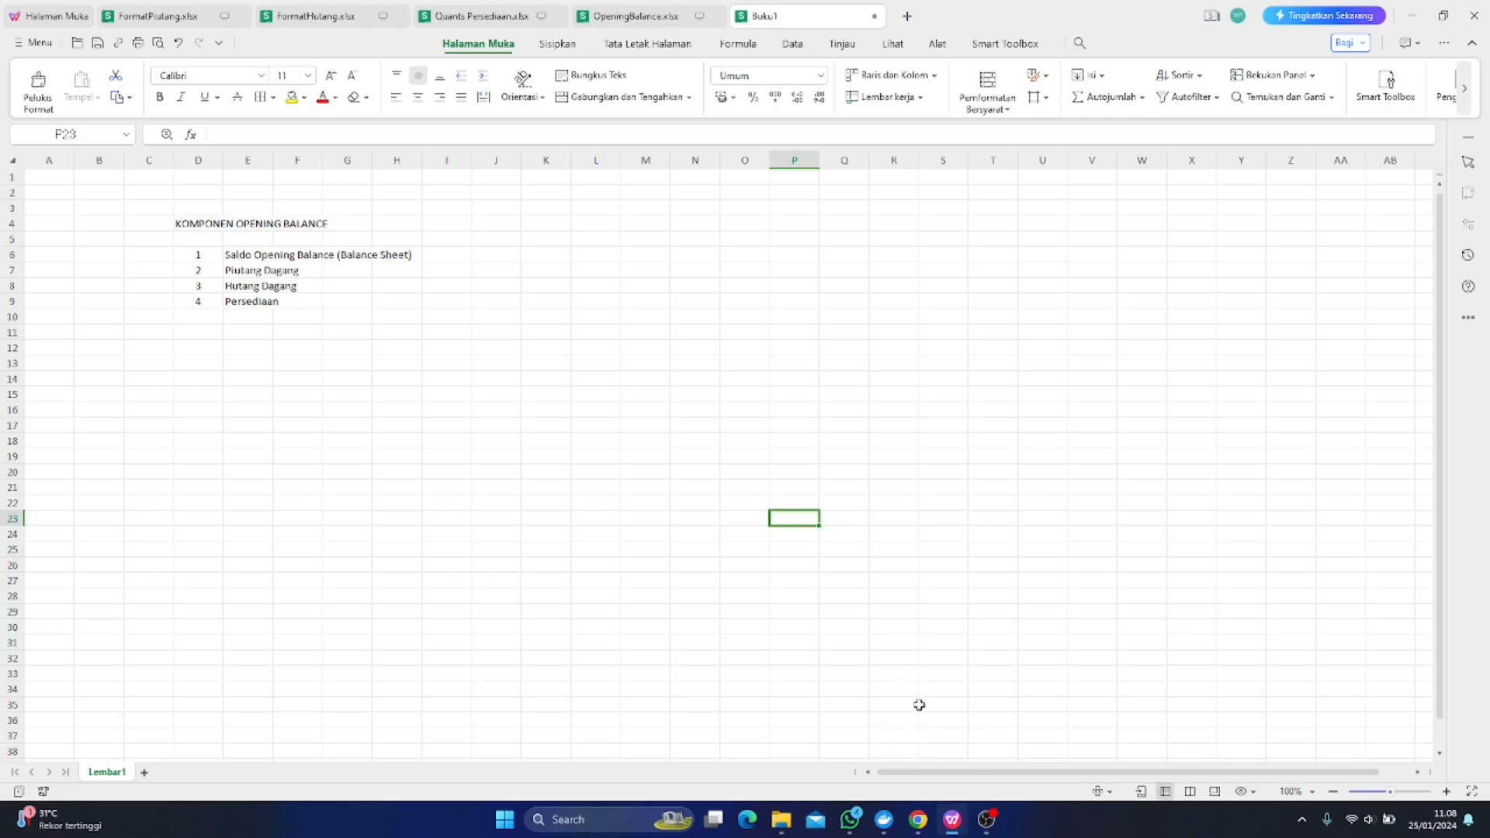
{"action": "left_click", "coordinate": [710, 669]}
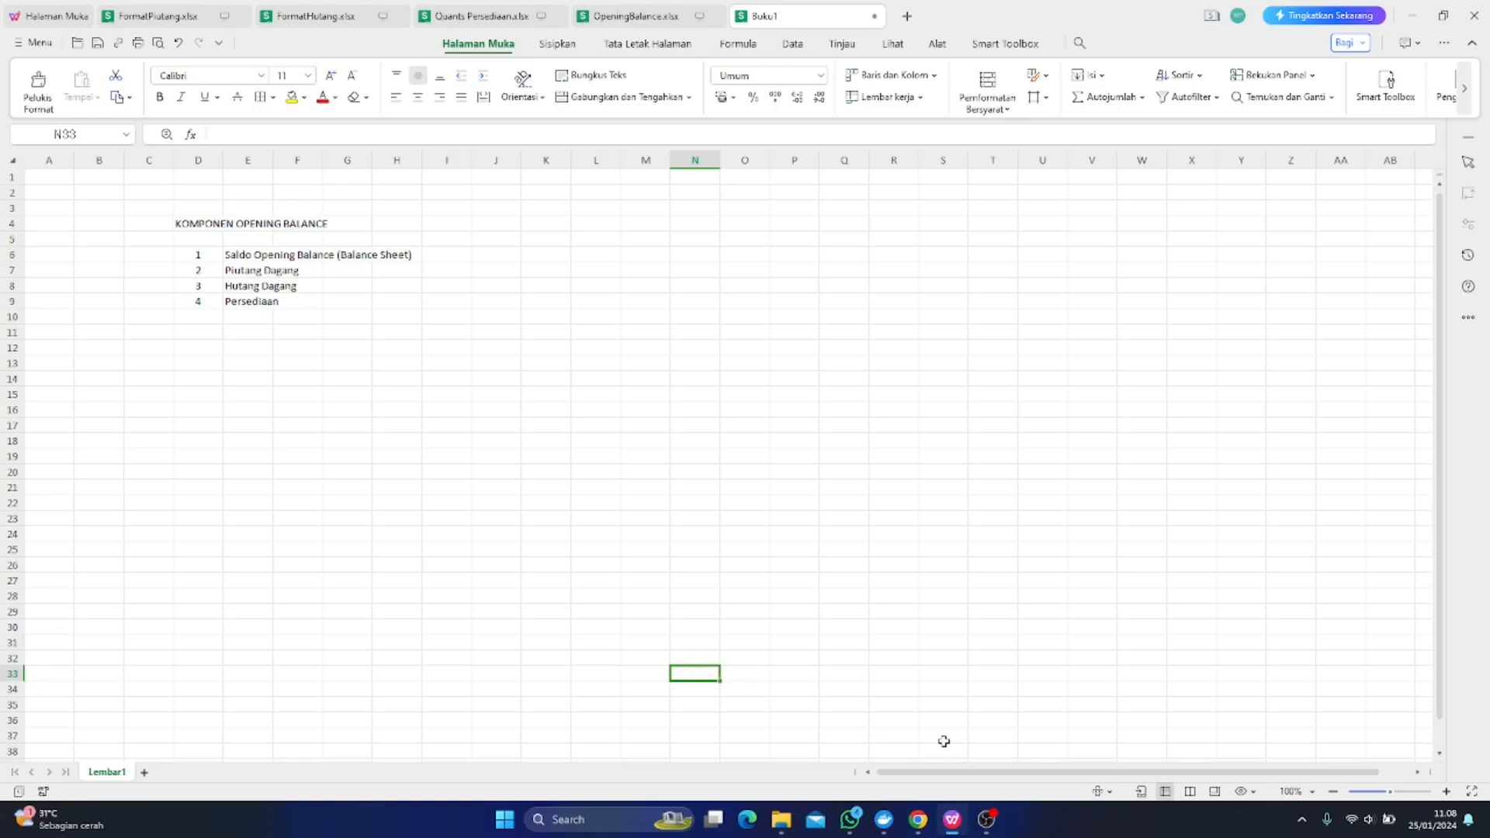
Switch back to Odoo in Chrome and open the customer invoices list in Accounting
{"action": "mouse_move", "coordinate": [920, 815]}
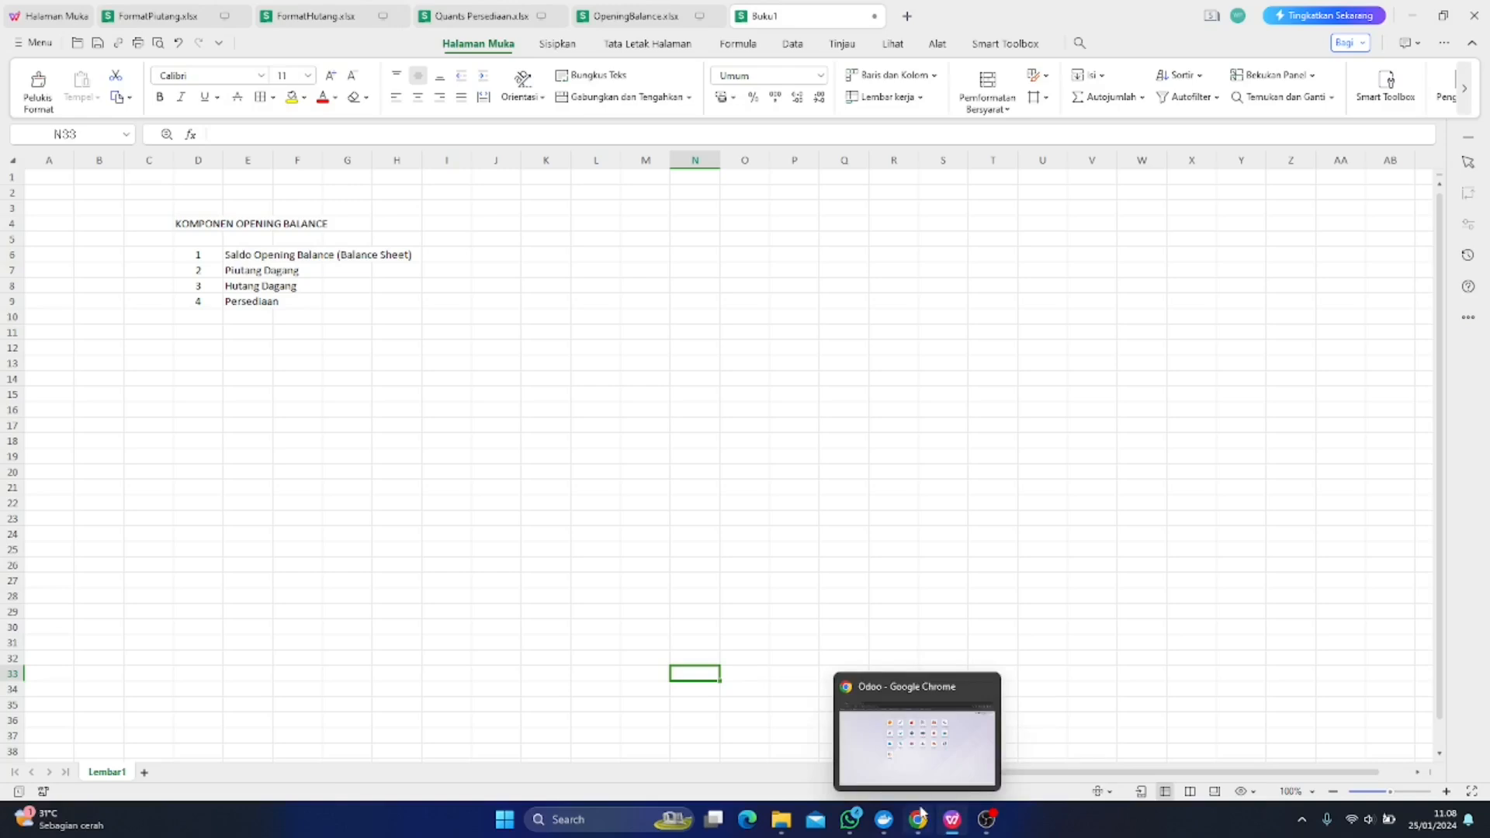
{"action": "left_click", "coordinate": [930, 767]}
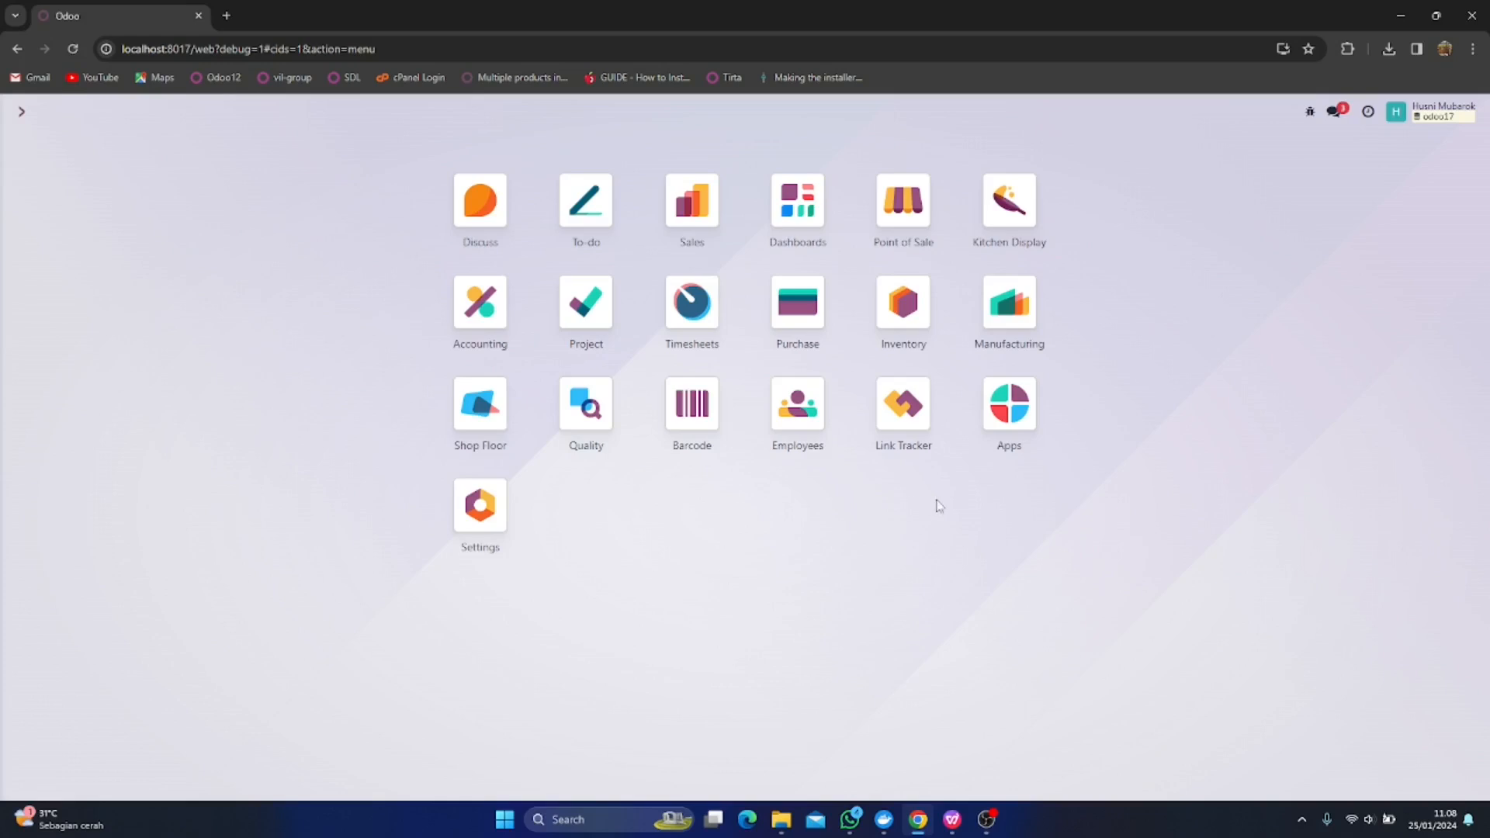
{"action": "mouse_move", "coordinate": [950, 807]}
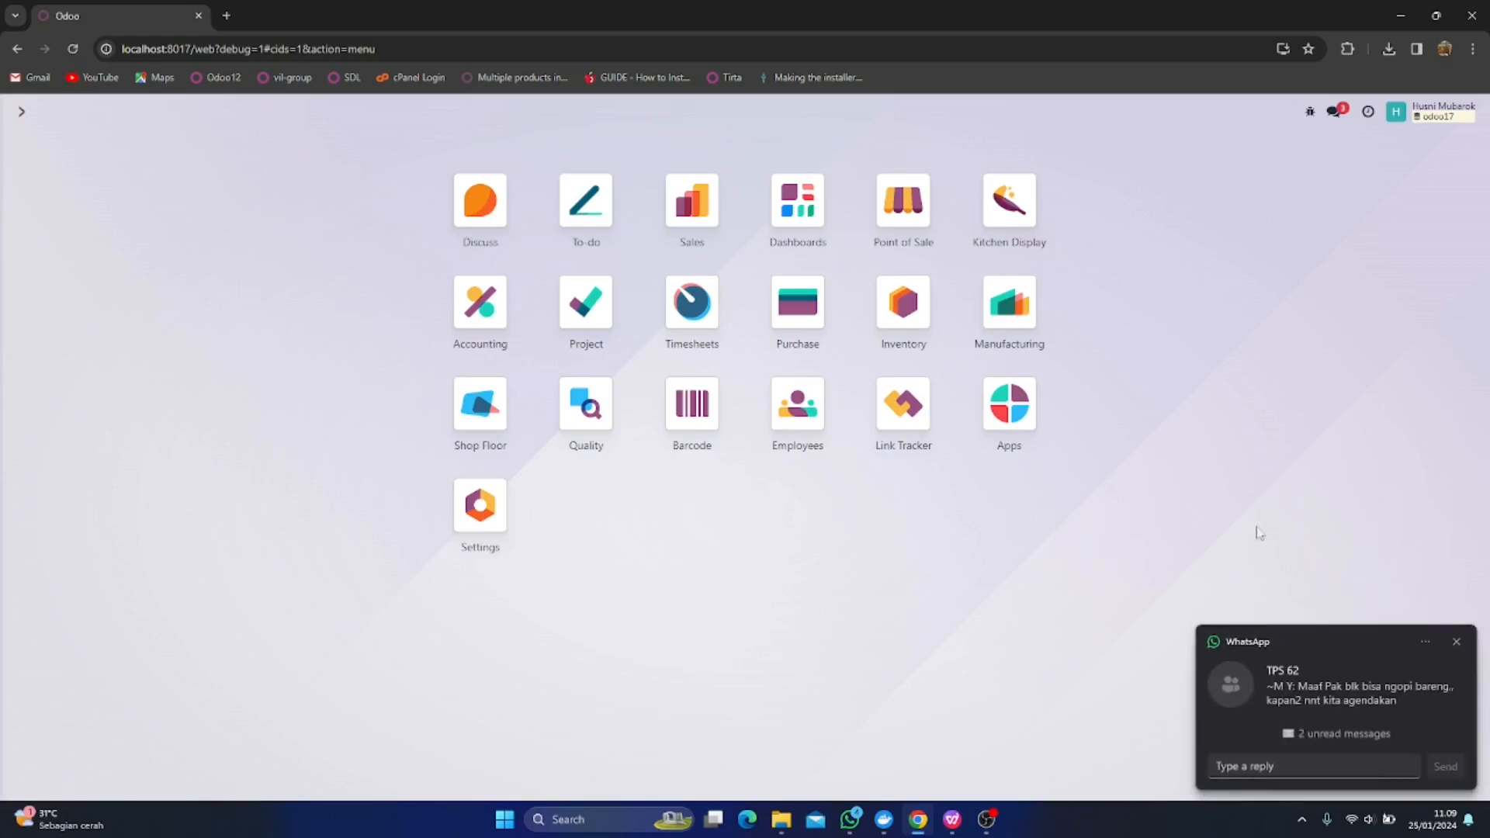
{"action": "left_click", "coordinate": [1451, 636]}
{"action": "left_click", "coordinate": [428, 501]}
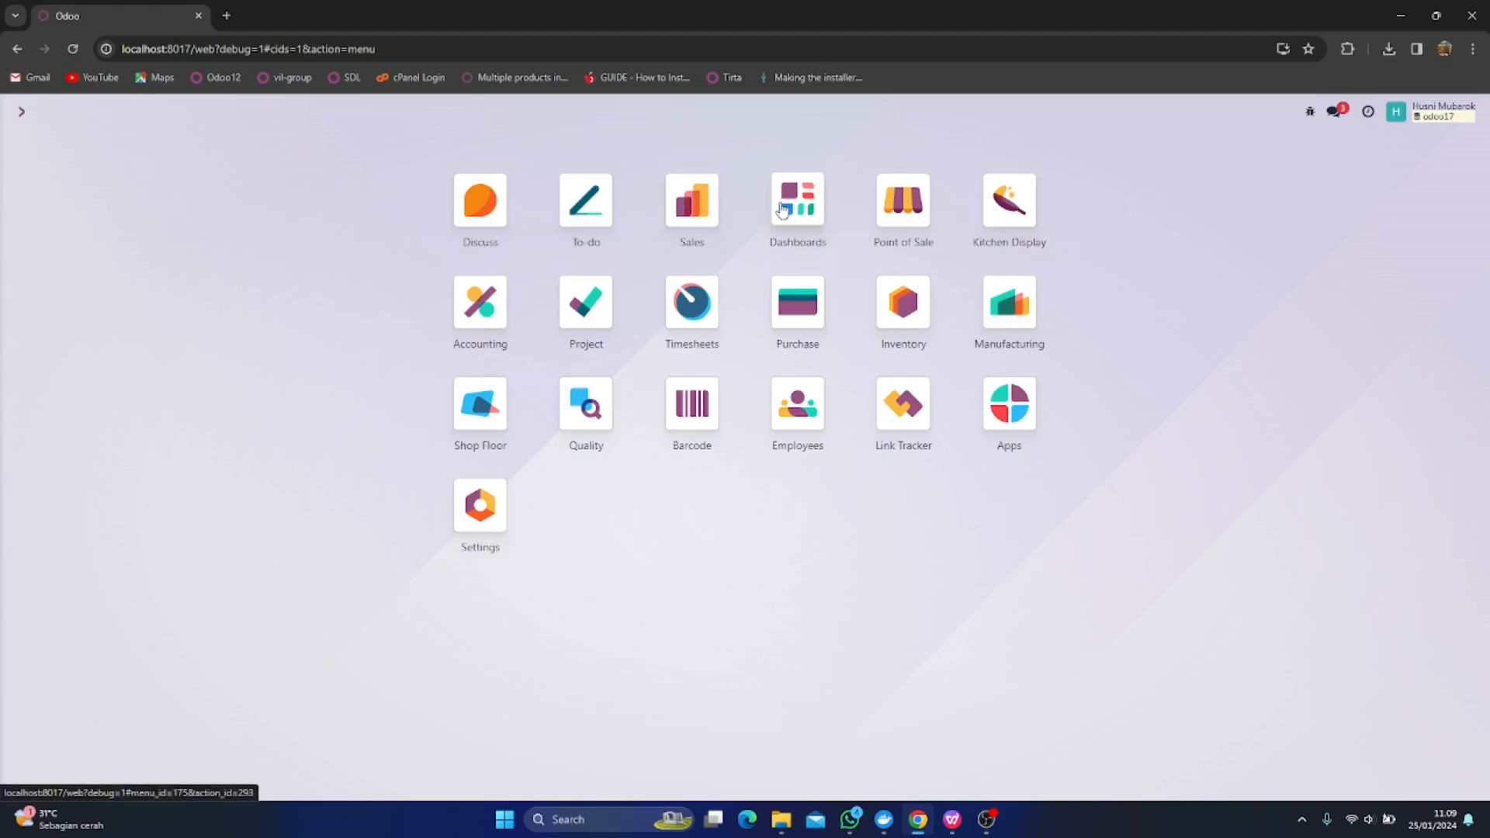
{"action": "left_click", "coordinate": [482, 321]}
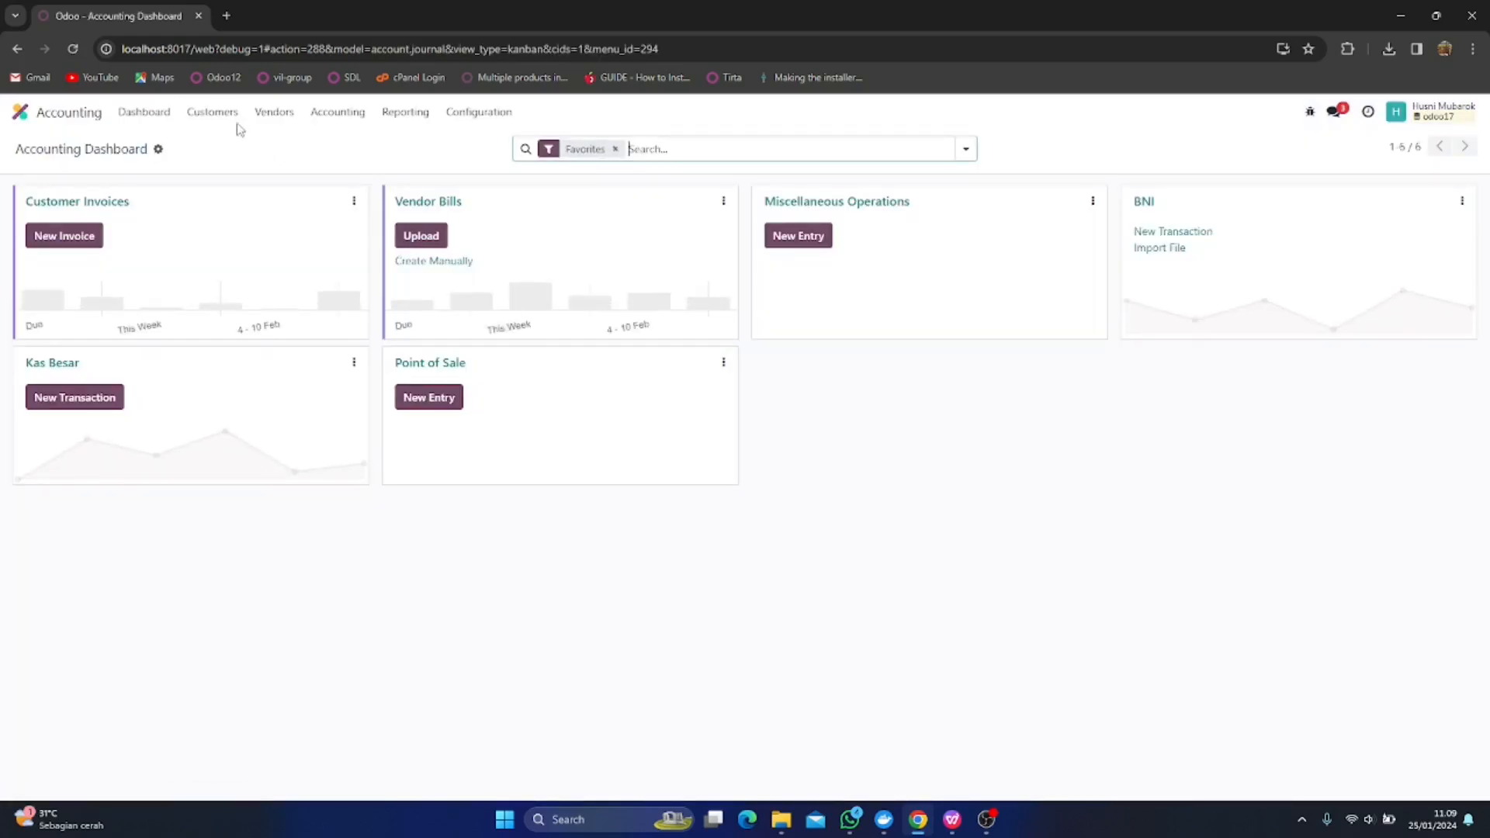
{"action": "left_click", "coordinate": [215, 113]}
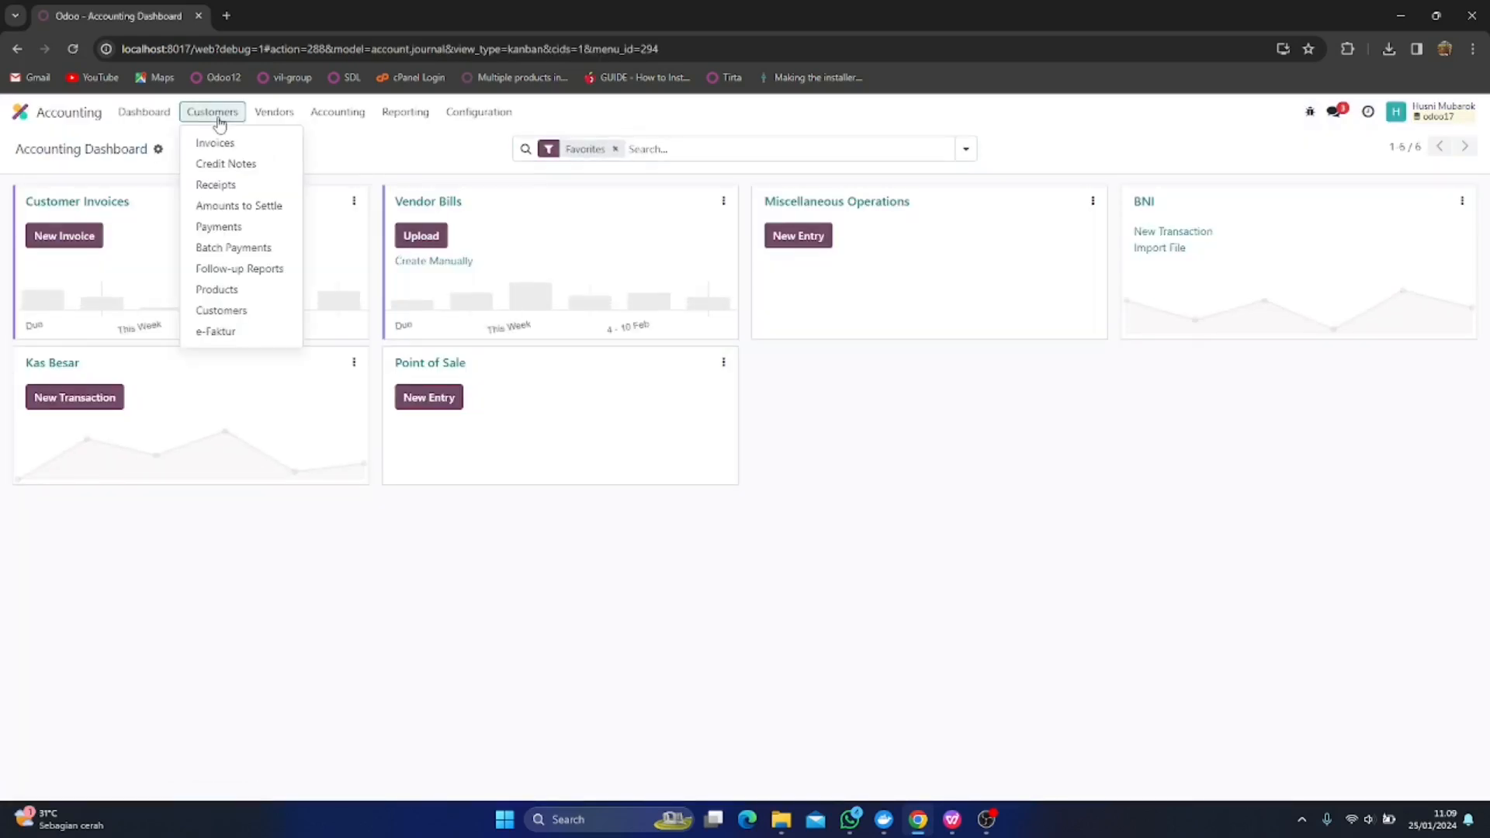
{"action": "left_click", "coordinate": [223, 145]}
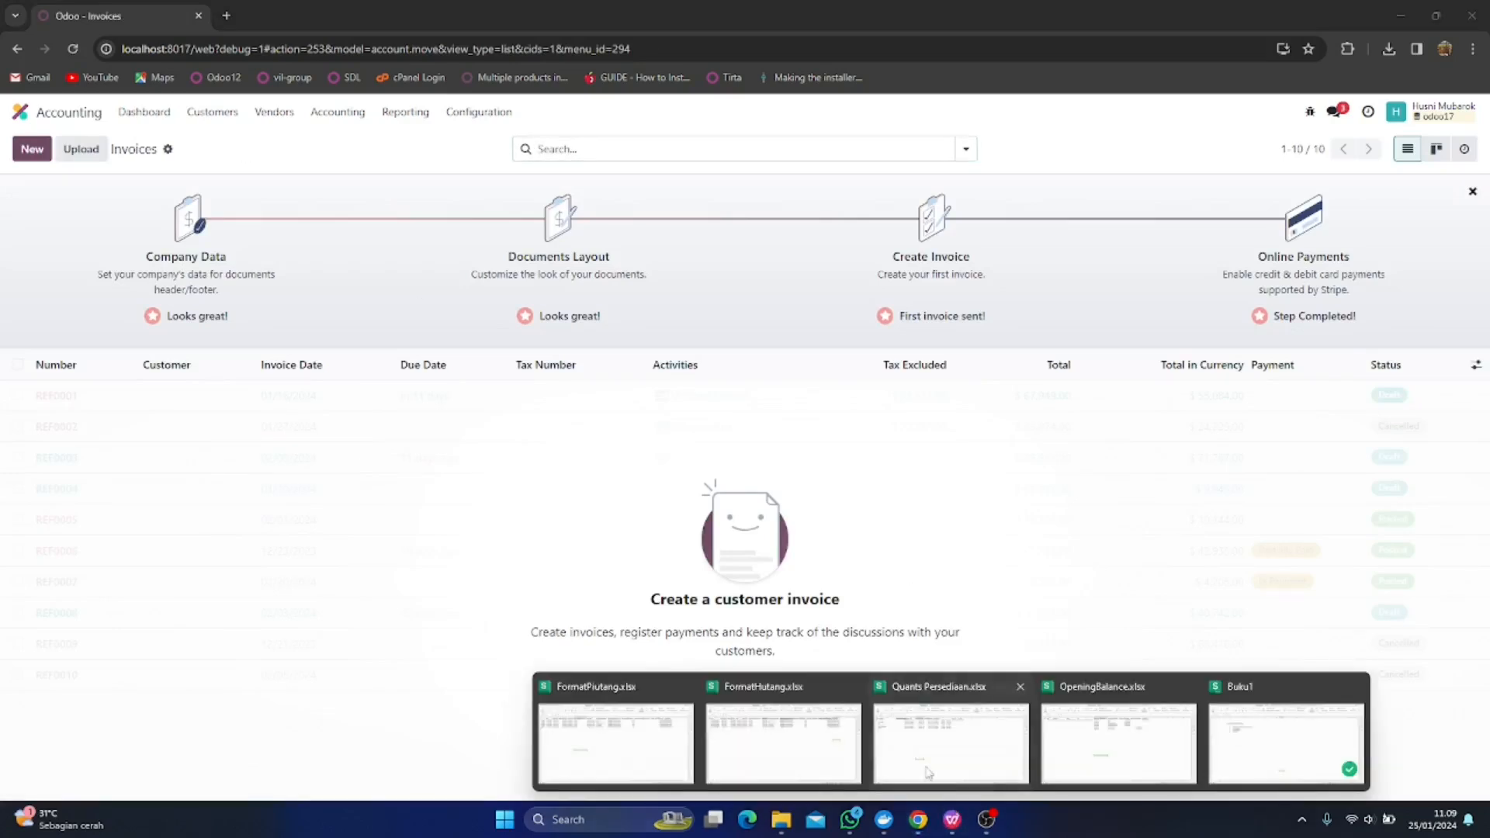
Switch to the FormatPiutang.xlsx workbook in WPS Spreadsheets and review its invoice number, date, invoice date and due date columns
{"action": "left_click", "coordinate": [599, 759]}
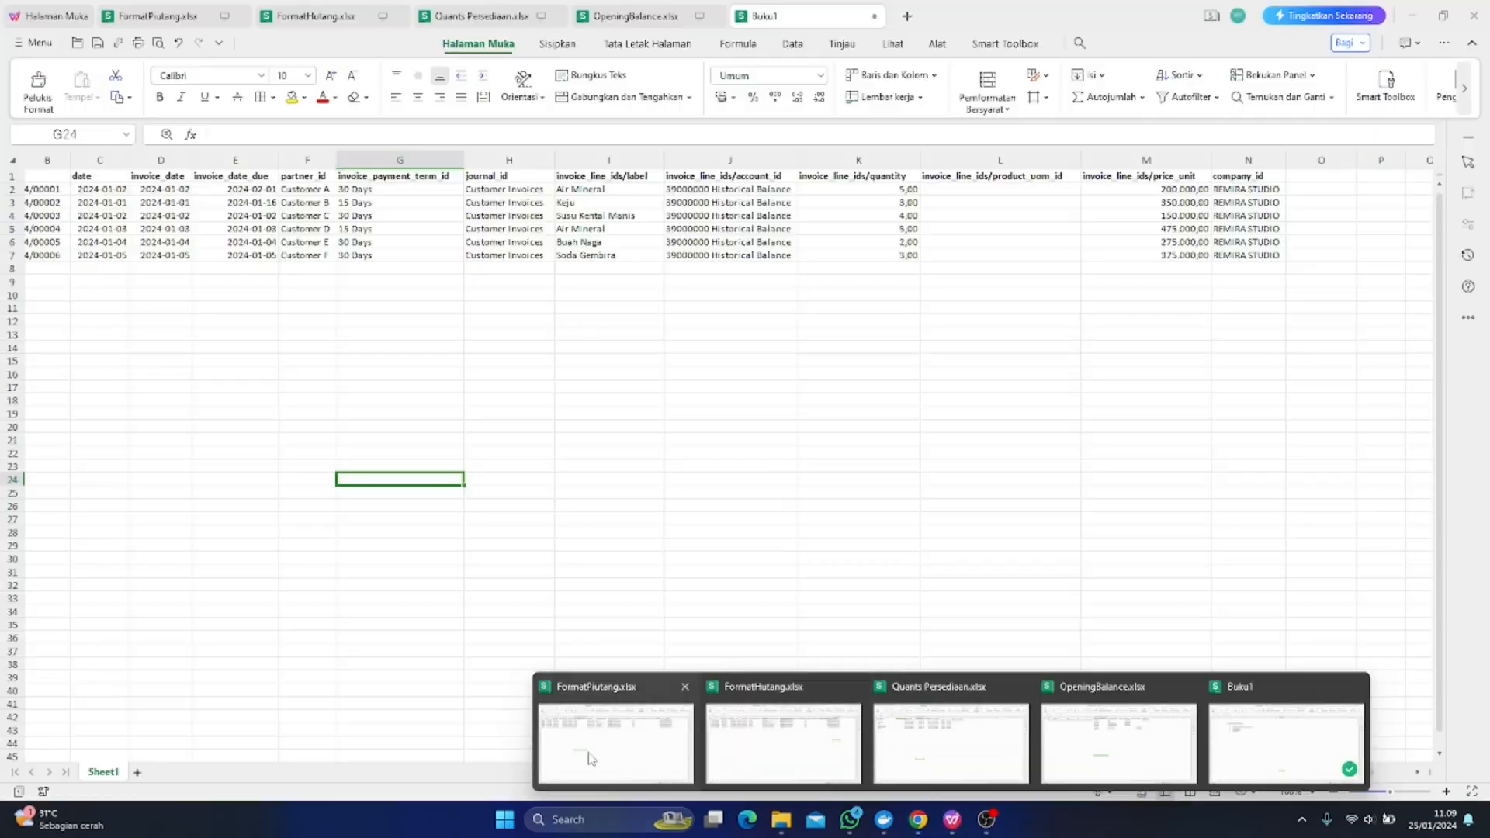
{"action": "left_click", "coordinate": [595, 468]}
{"action": "left_click_drag", "start_coordinate": [980, 776], "coordinate": [830, 778]}
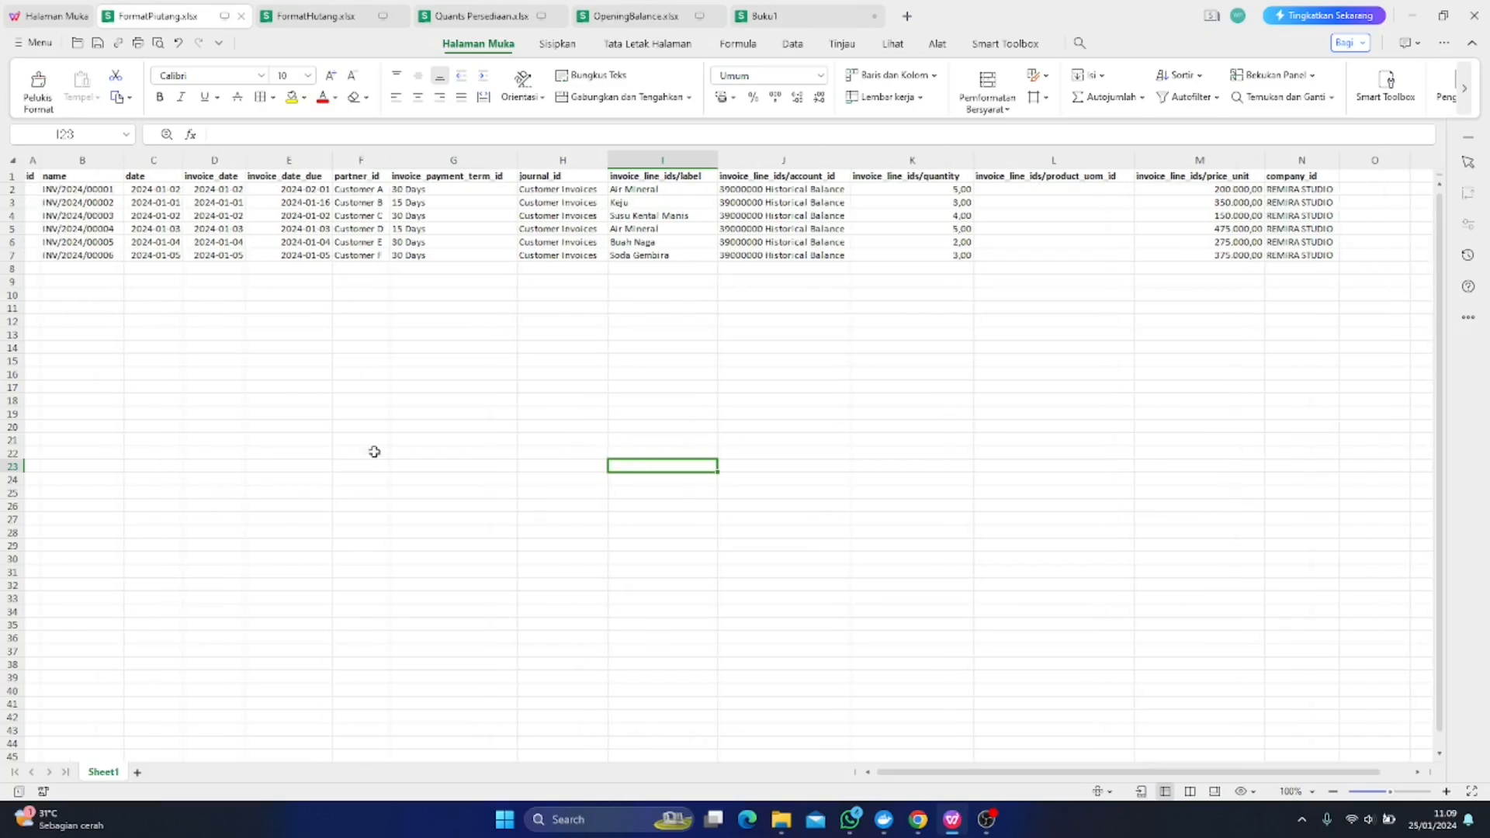
{"action": "left_click_drag", "start_coordinate": [57, 189], "coordinate": [58, 256]}
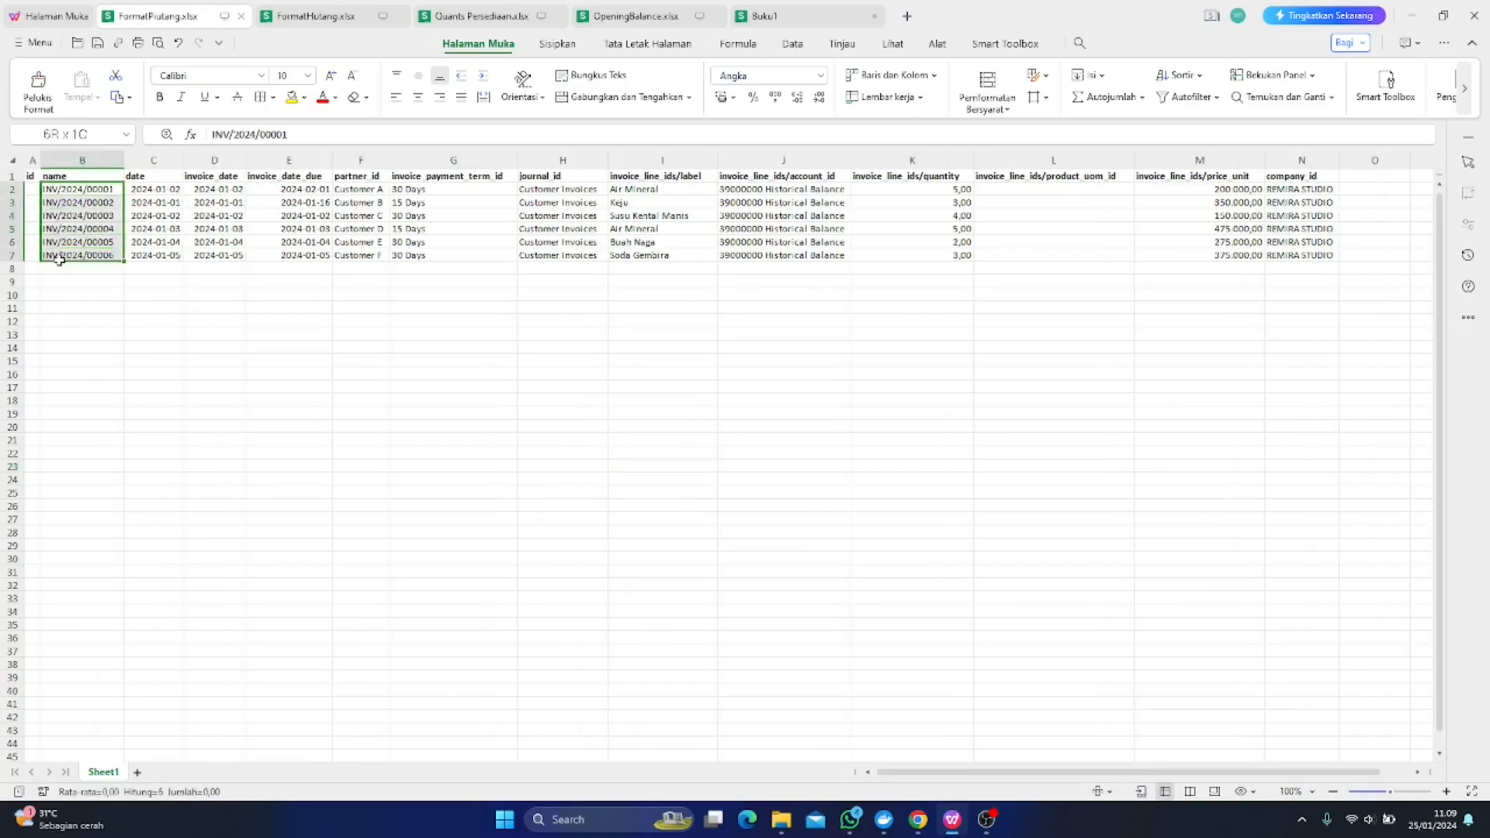
{"action": "left_click", "coordinate": [326, 335]}
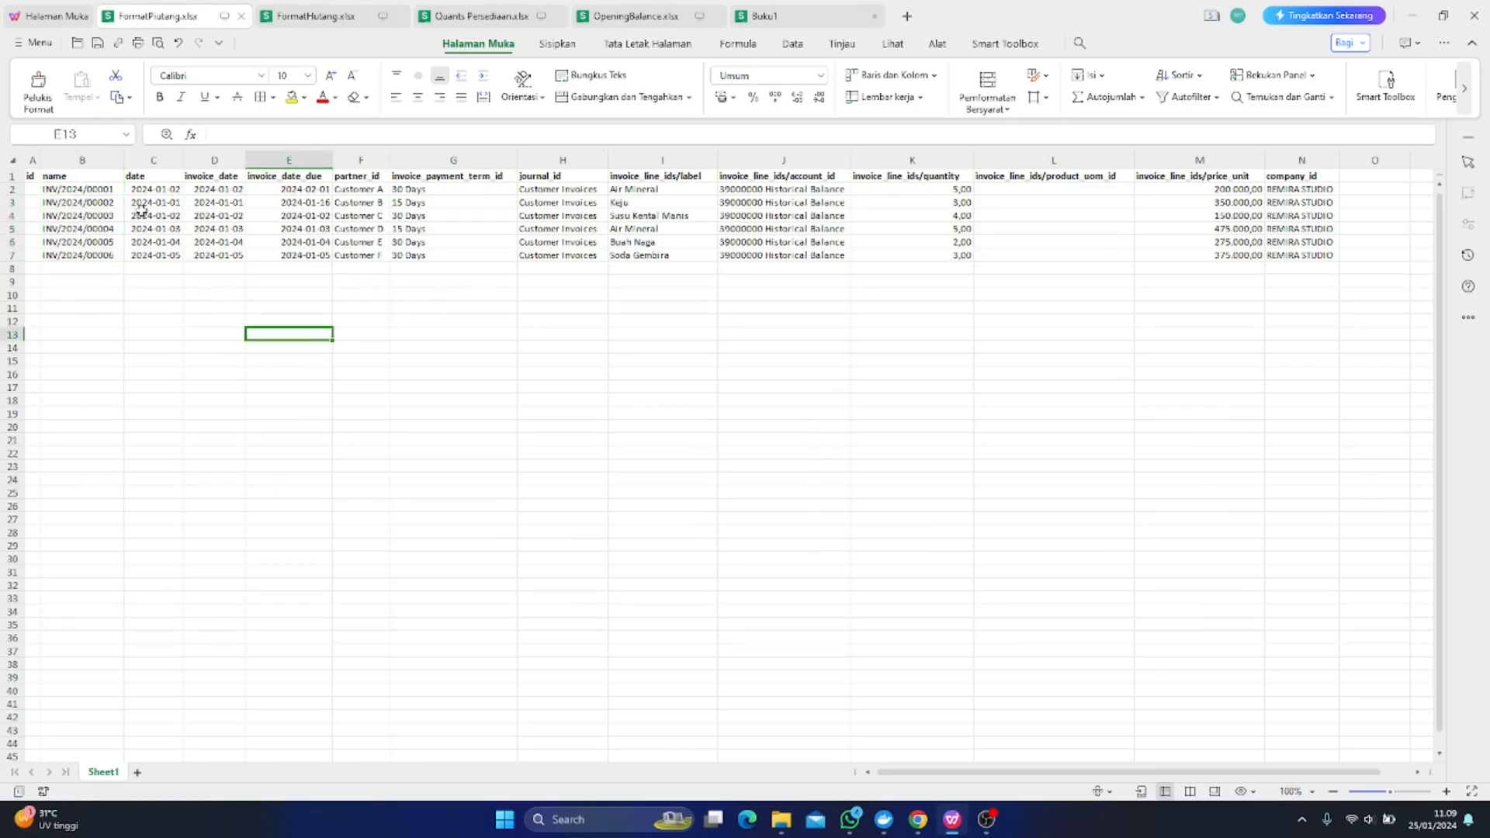
{"action": "left_click", "coordinate": [76, 200]}
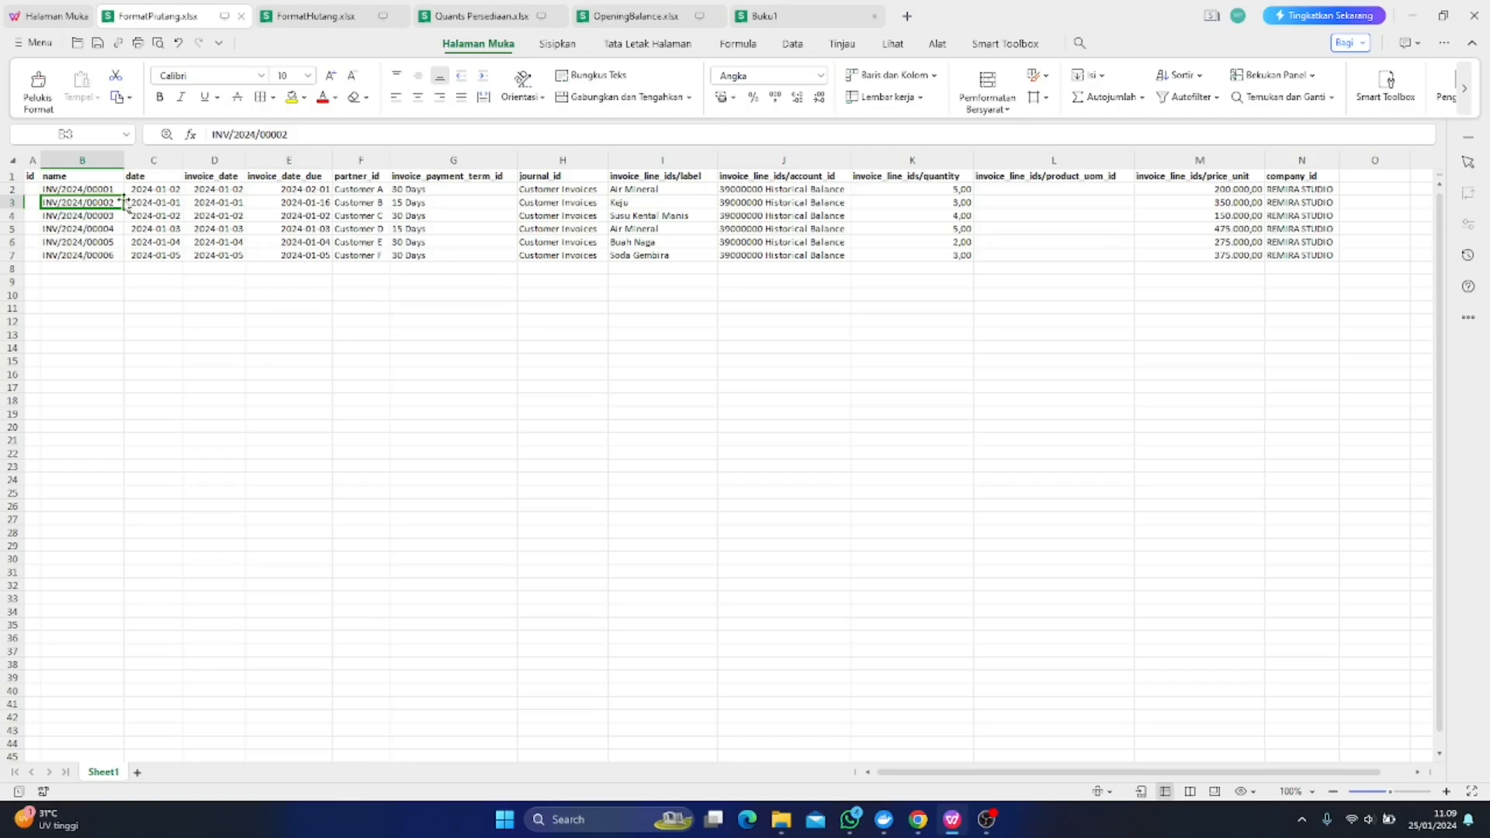
{"action": "left_click", "coordinate": [149, 204]}
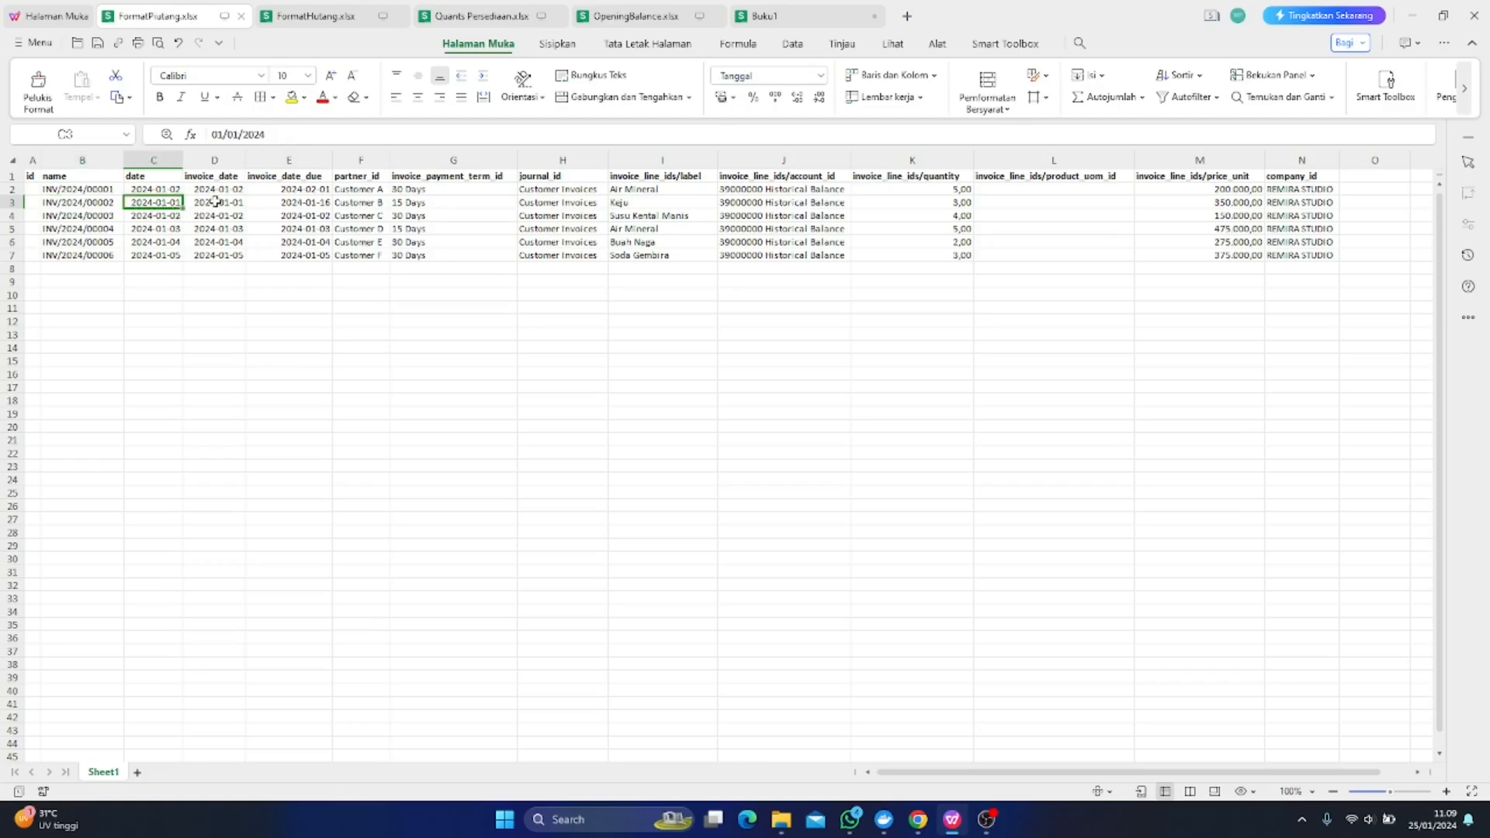
{"action": "left_click", "coordinate": [216, 201]}
{"action": "left_click", "coordinate": [293, 193]}
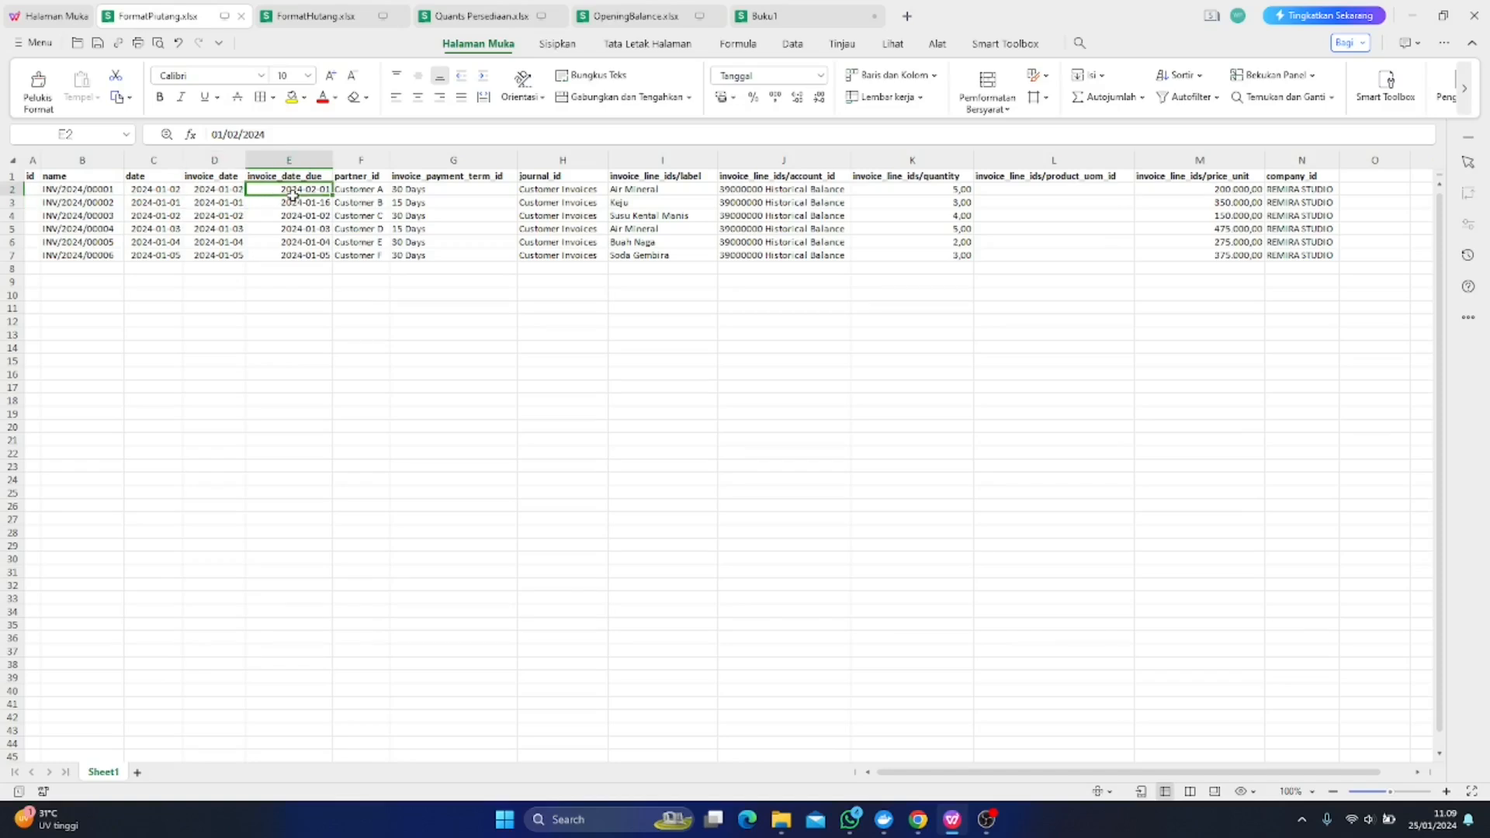
Review the receivables template's partner, payment term, journal, line label, account and unit price columns
{"action": "left_click", "coordinate": [374, 193]}
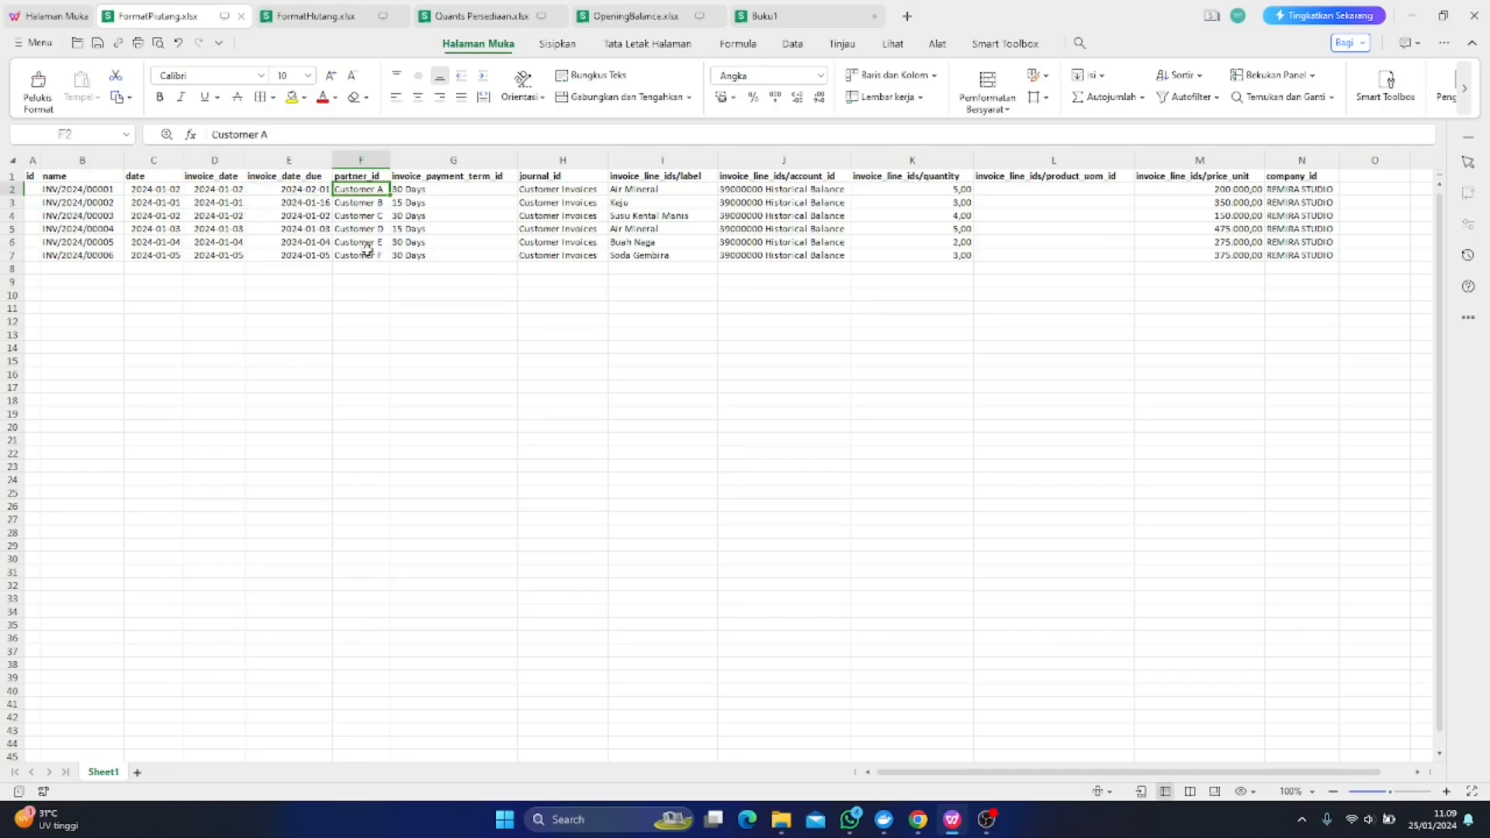
{"action": "left_click", "coordinate": [431, 194]}
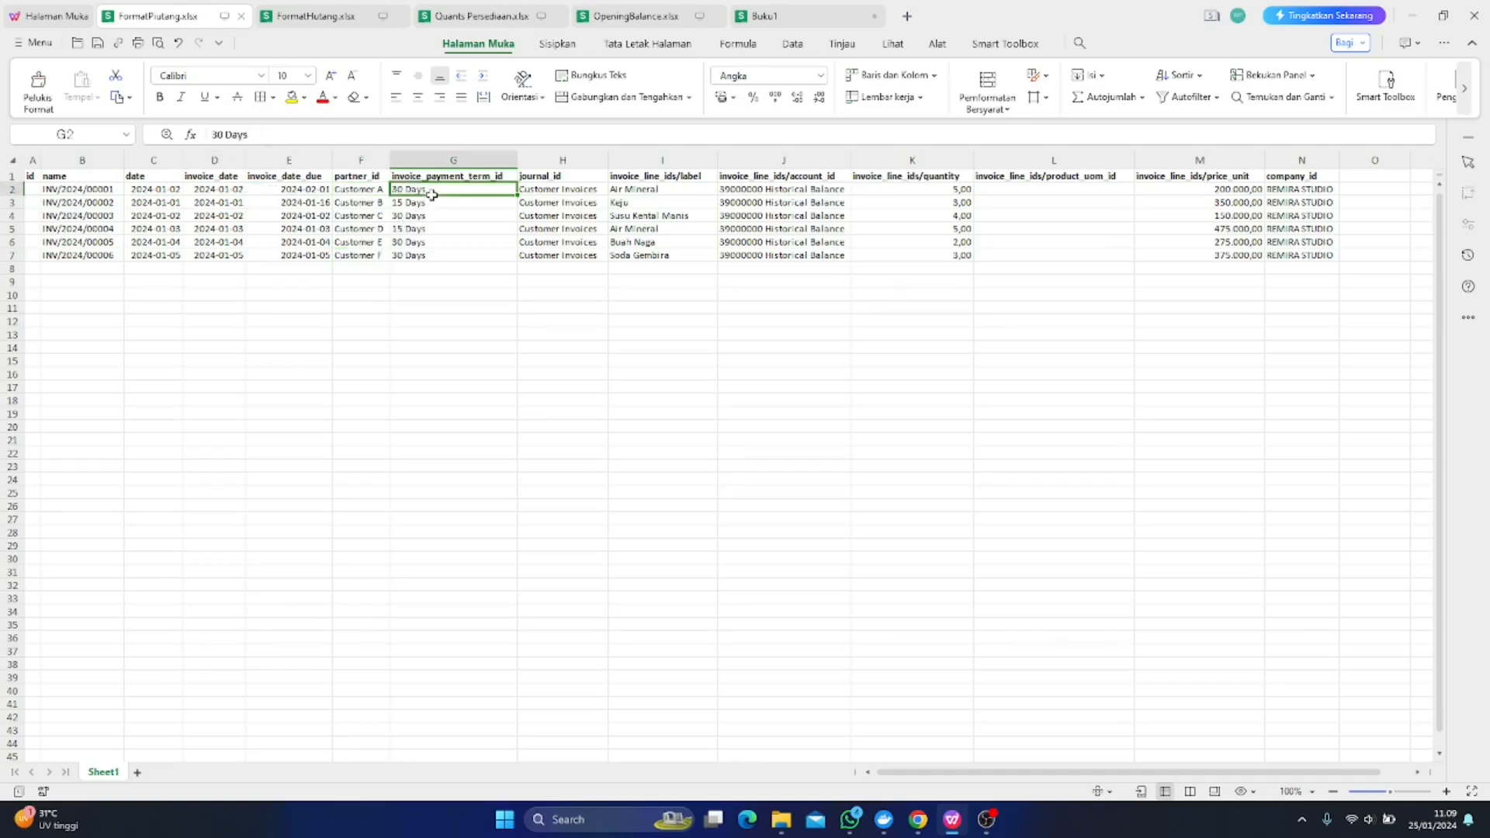
{"action": "left_click", "coordinate": [557, 213]}
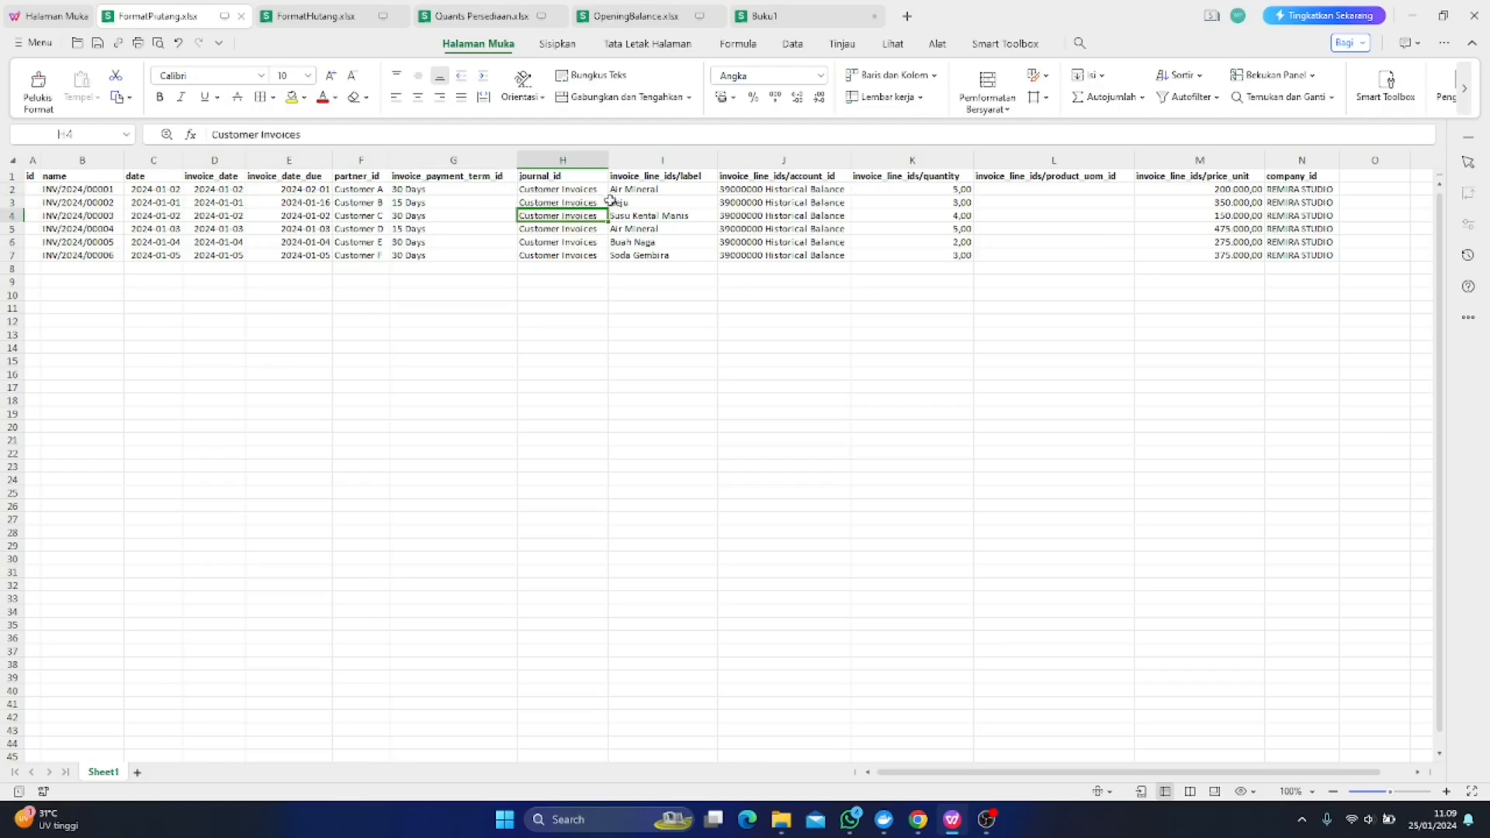
{"action": "left_click", "coordinate": [680, 252]}
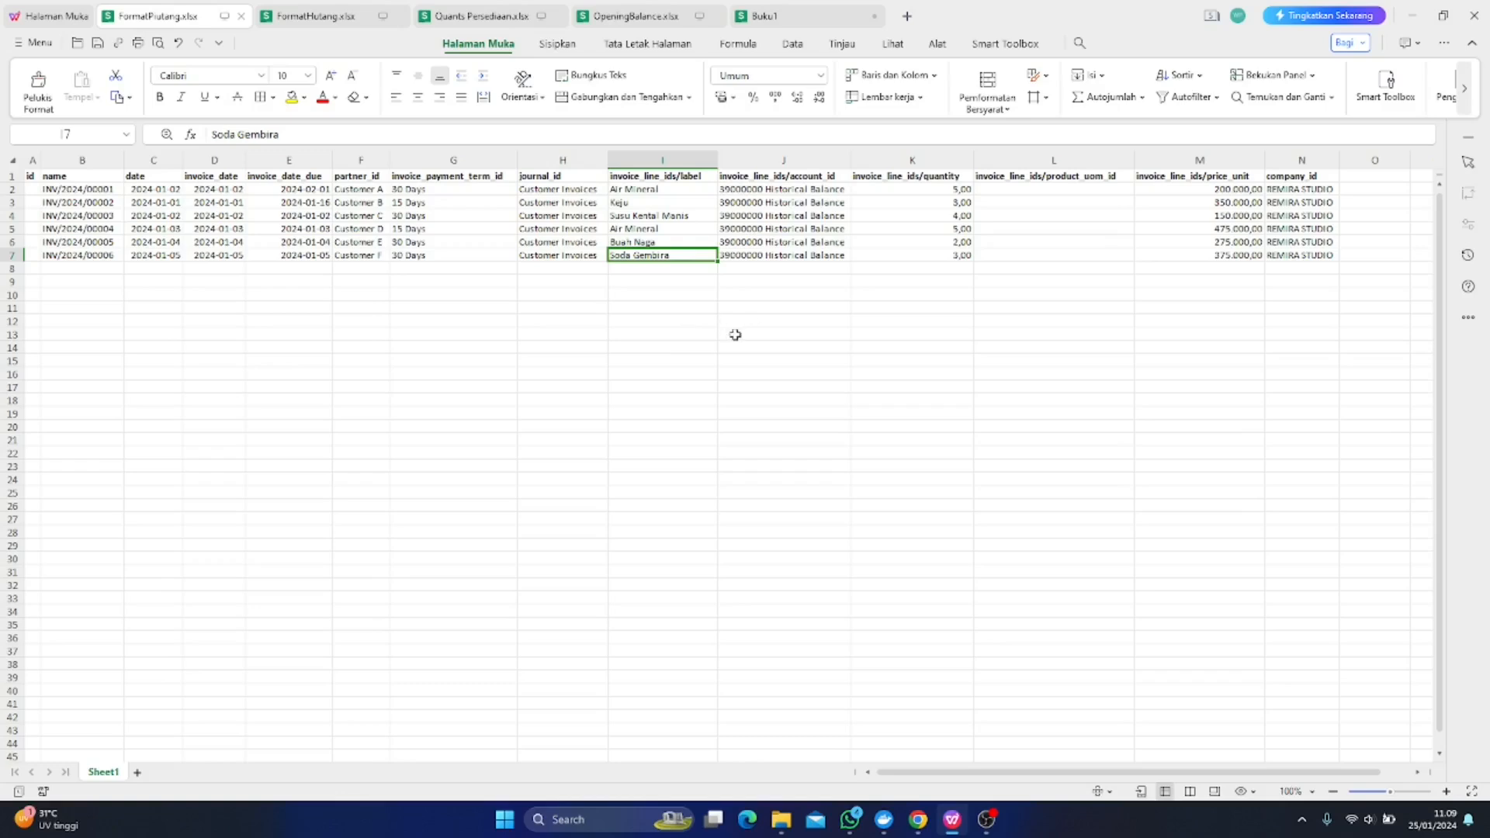
{"action": "left_click", "coordinate": [672, 225]}
{"action": "left_click", "coordinate": [709, 318]}
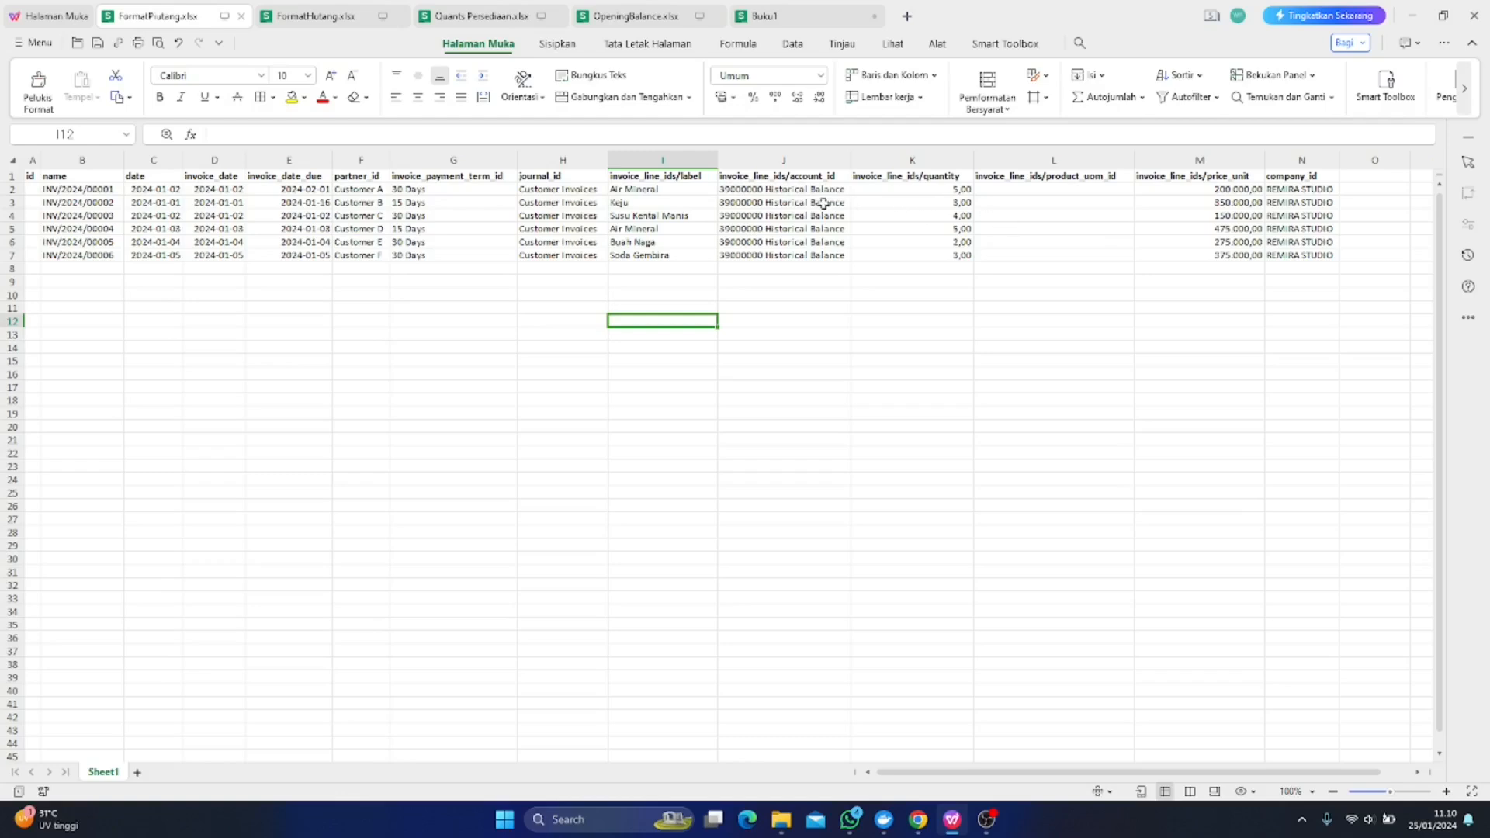
{"action": "left_click", "coordinate": [757, 192]}
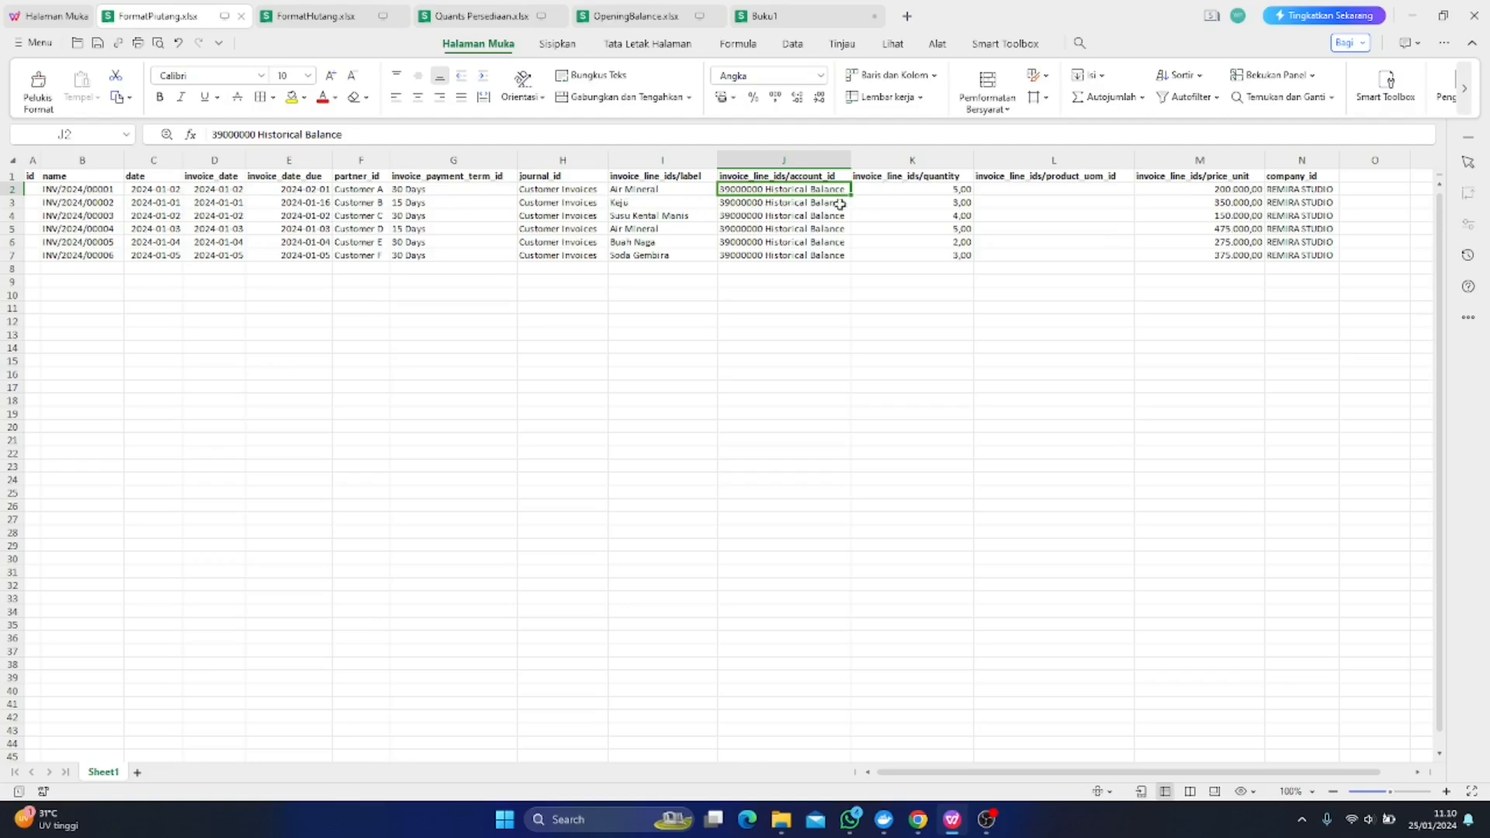
{"action": "left_click", "coordinate": [1236, 190]}
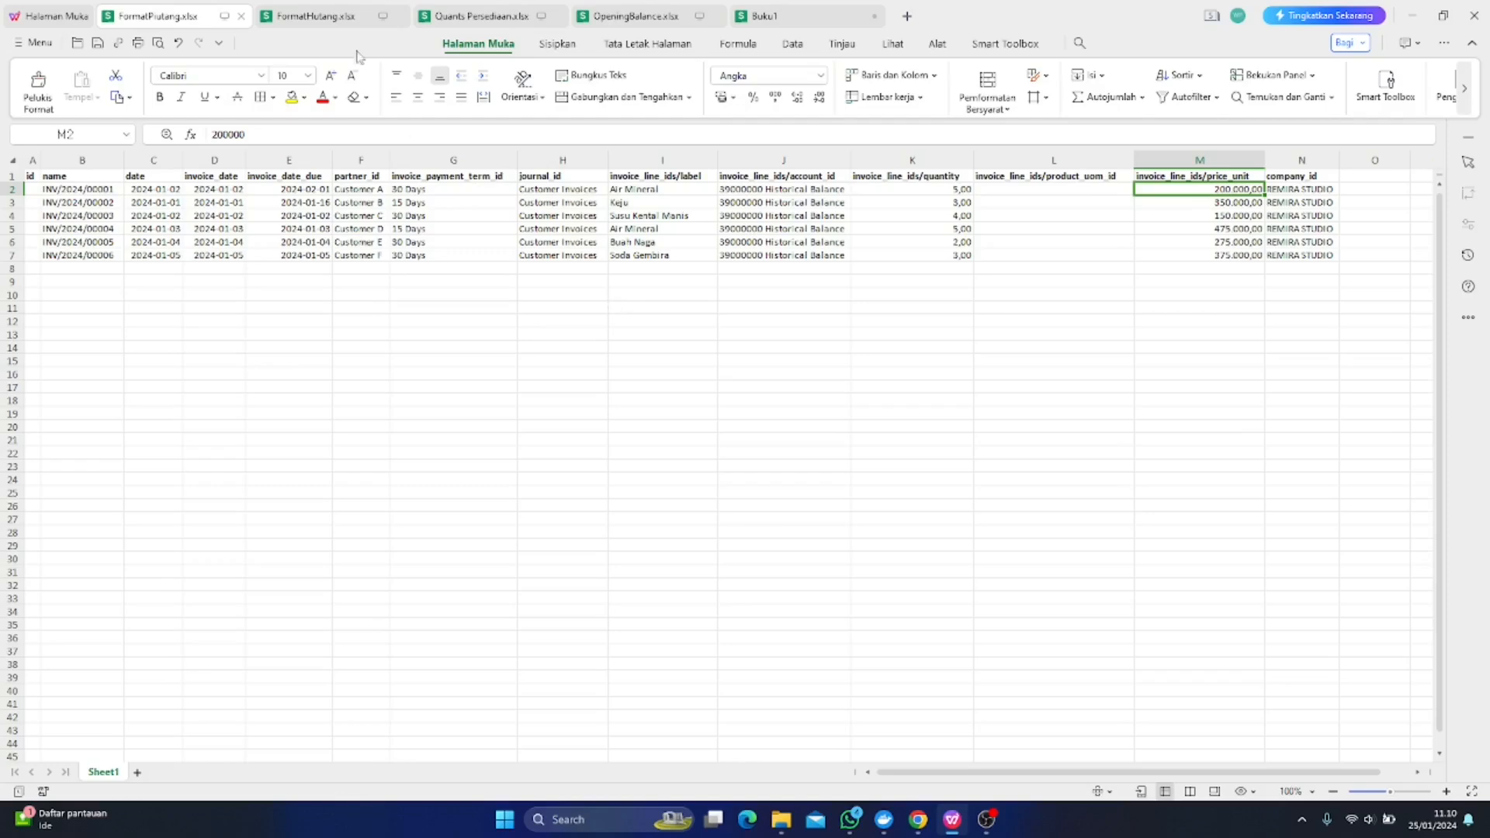
Review the bill numbers and journal column in the FormatHutang.xlsx workbook, then return to FormatPiutang.xlsx
{"action": "left_click", "coordinate": [340, 28]}
{"action": "left_click", "coordinate": [1245, 242]}
{"action": "left_click", "coordinate": [109, 242]}
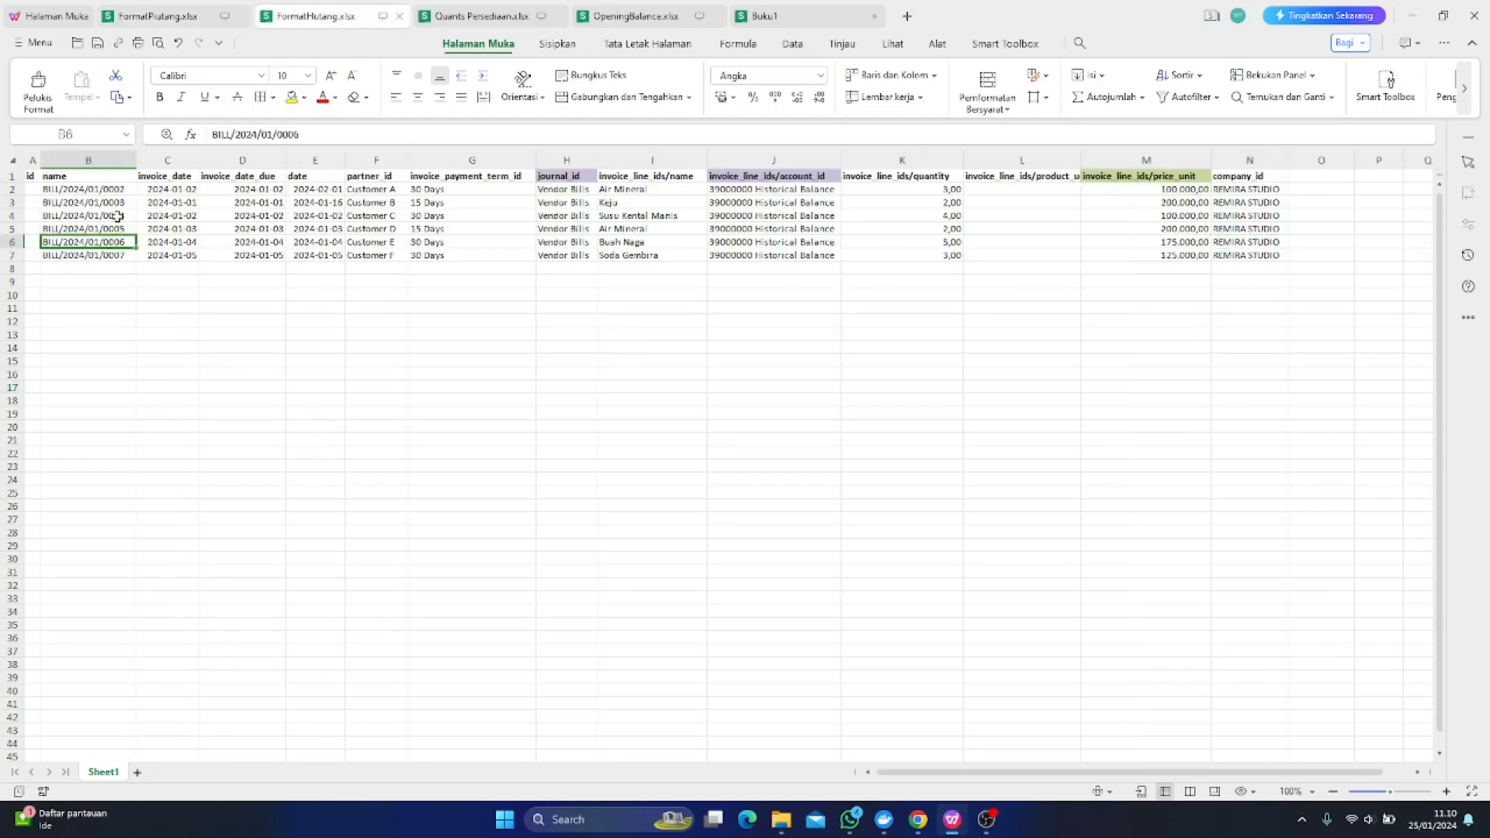
{"action": "left_click", "coordinate": [574, 228]}
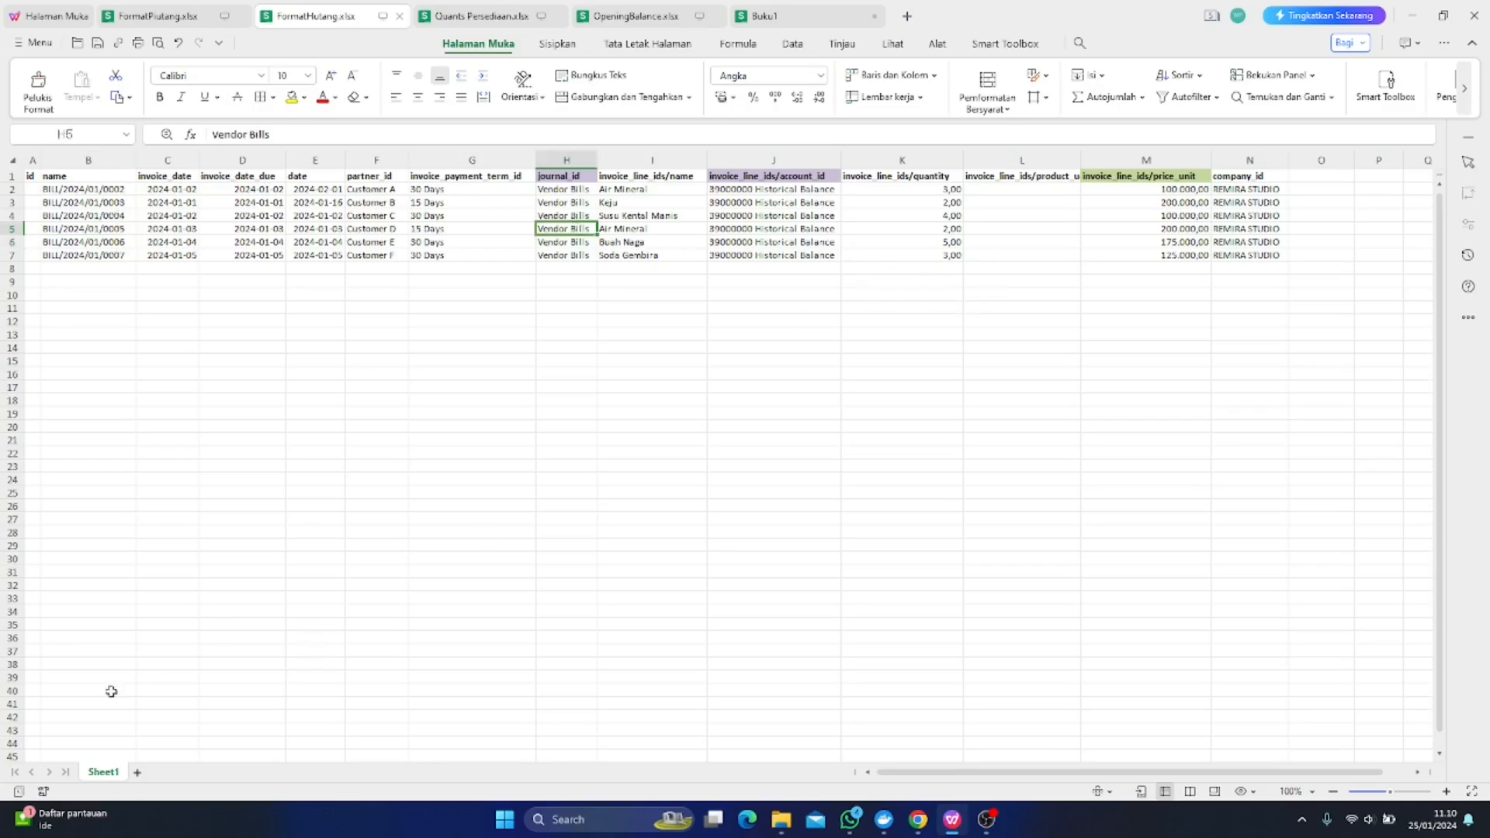
{"action": "left_click", "coordinate": [150, 13]}
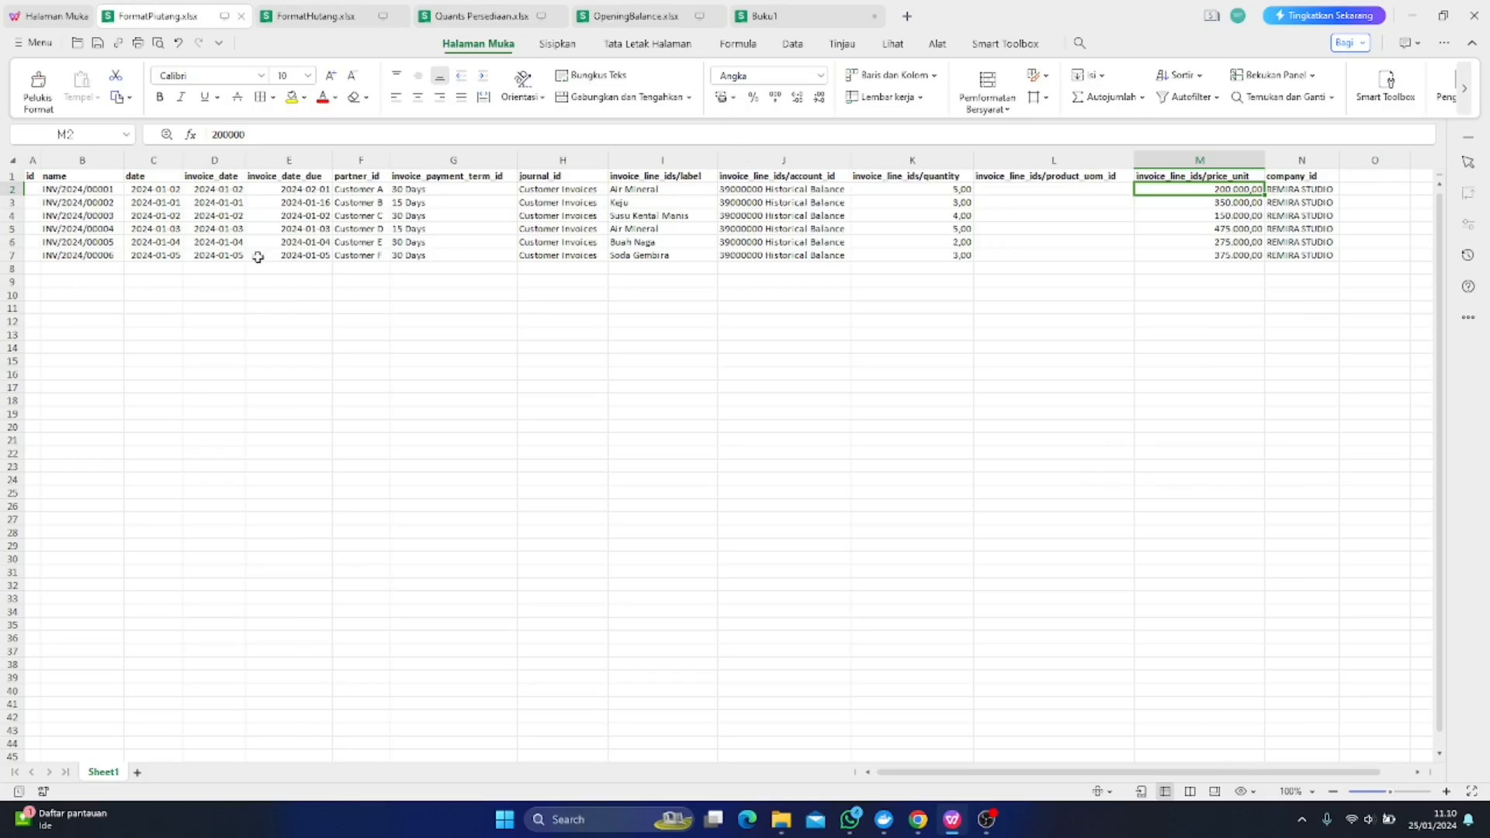
Switch to Odoo in Chrome and load FormatPiutang.xlsx as the import file for the customer invoices
{"action": "left_click", "coordinate": [918, 818]}
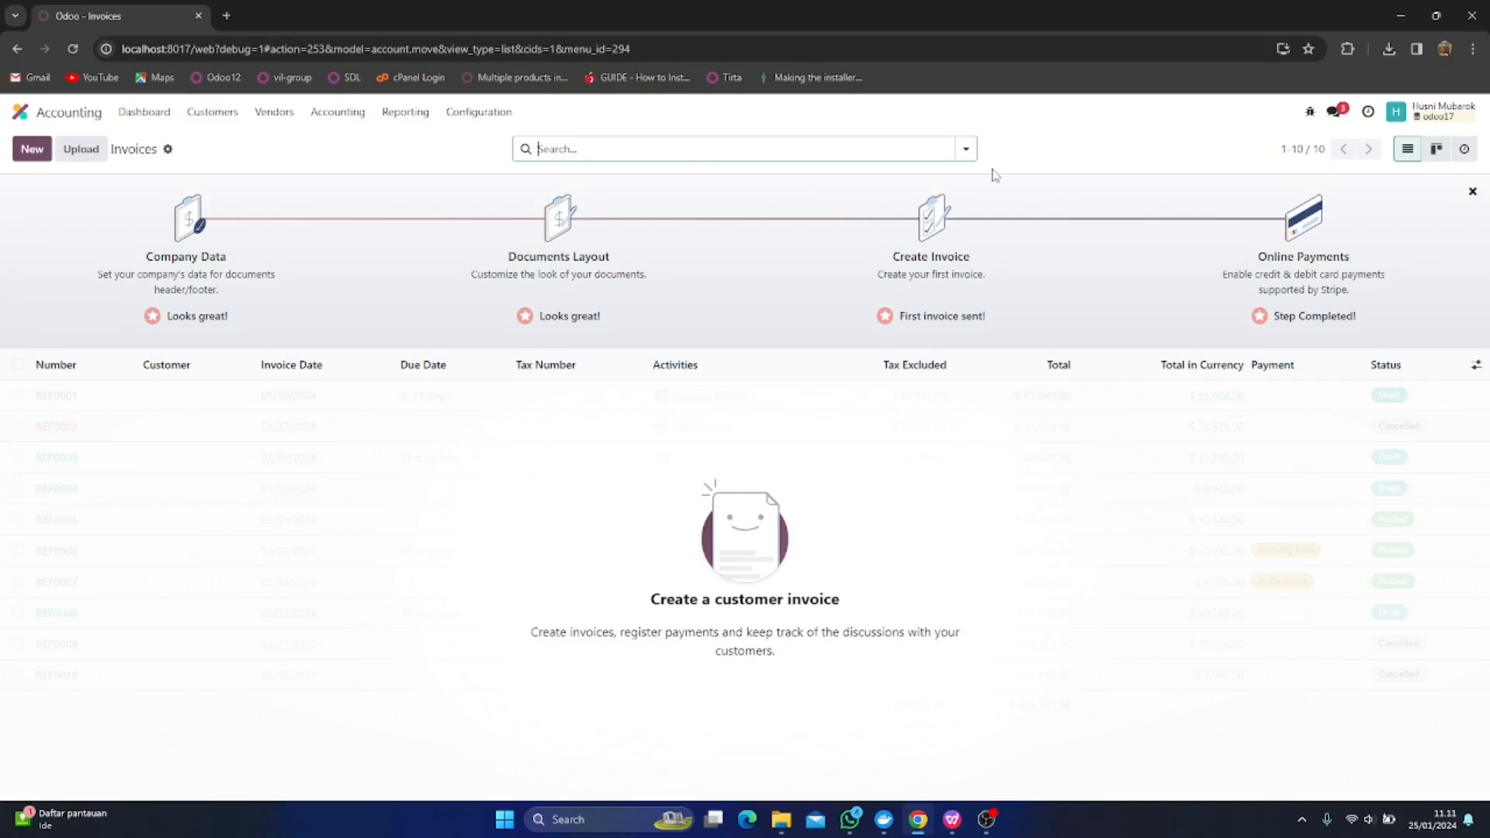
{"action": "left_click", "coordinate": [168, 150]}
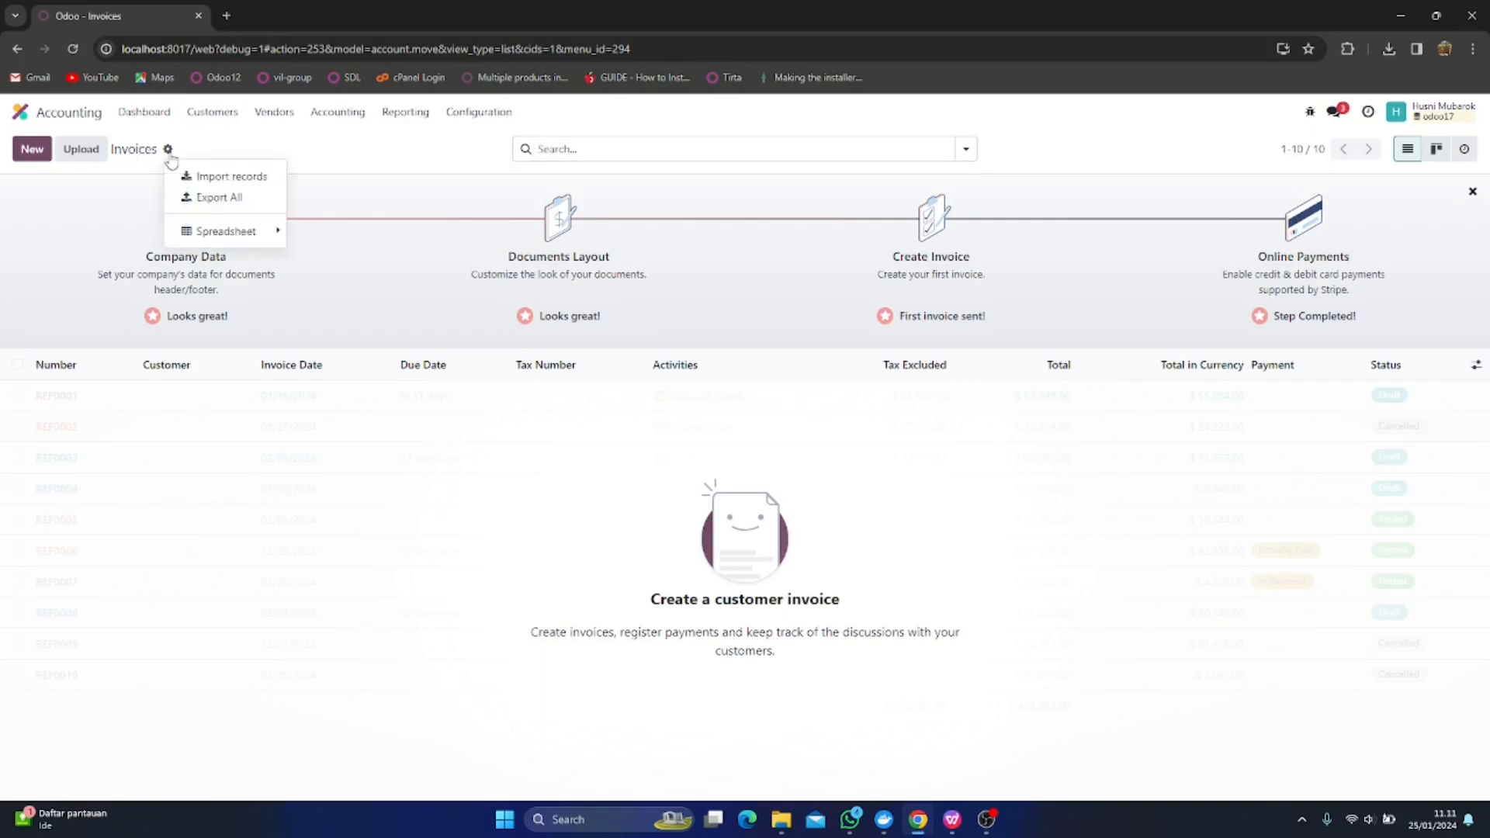
{"action": "left_click", "coordinate": [246, 181]}
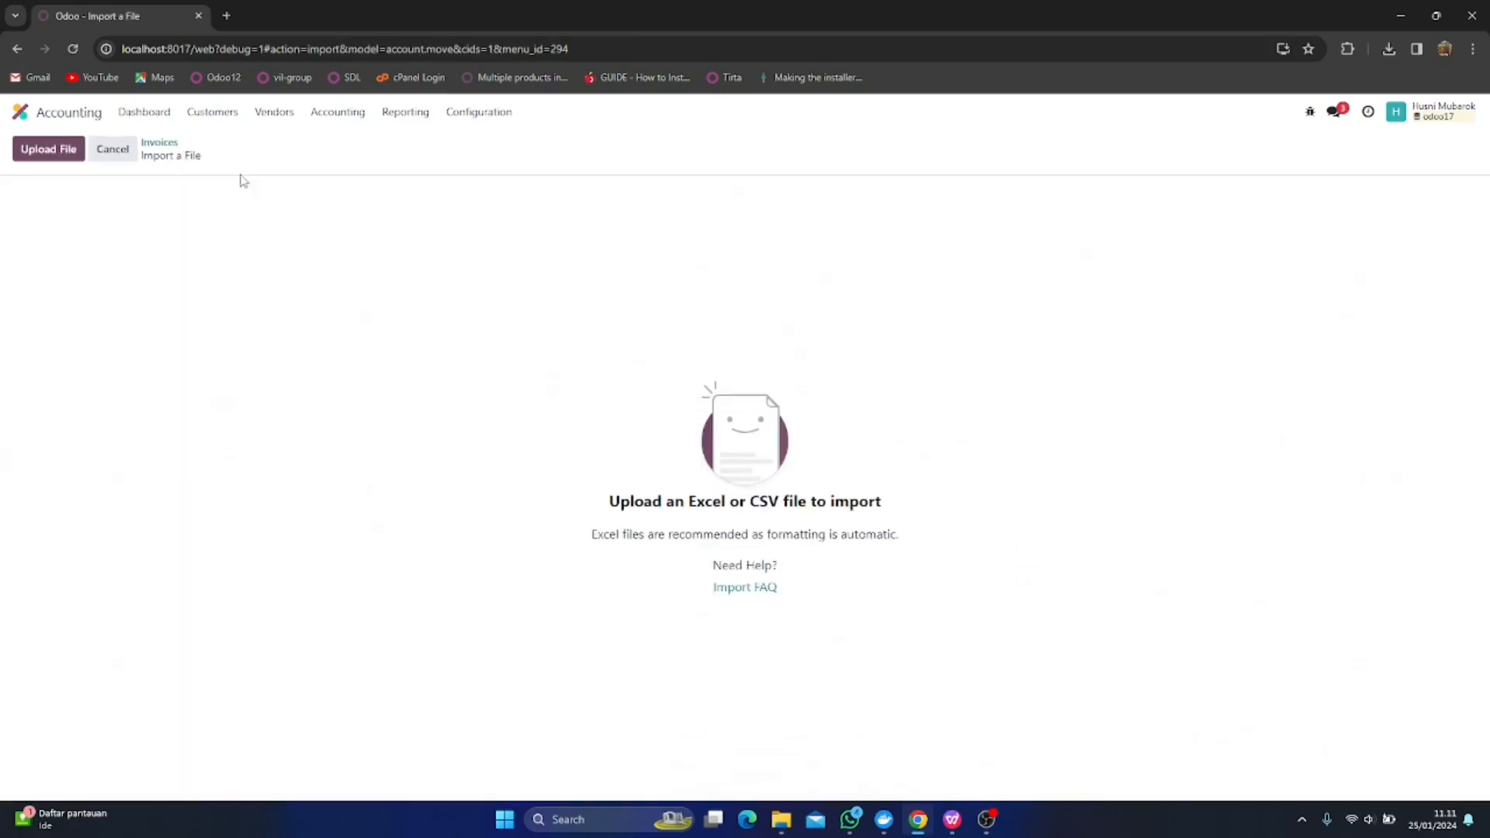
{"action": "left_click", "coordinate": [67, 150]}
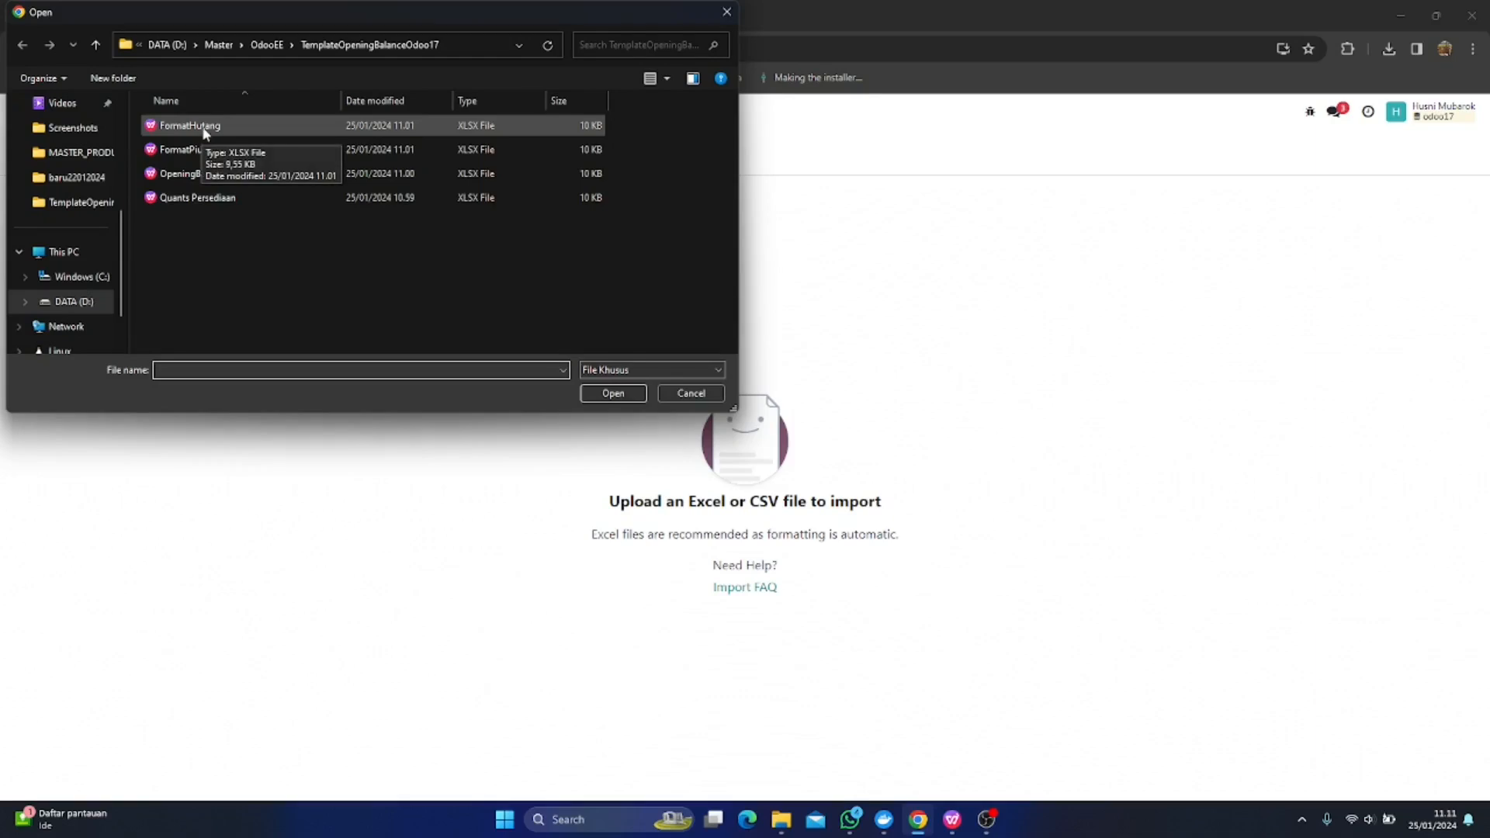
{"action": "left_click", "coordinate": [189, 152]}
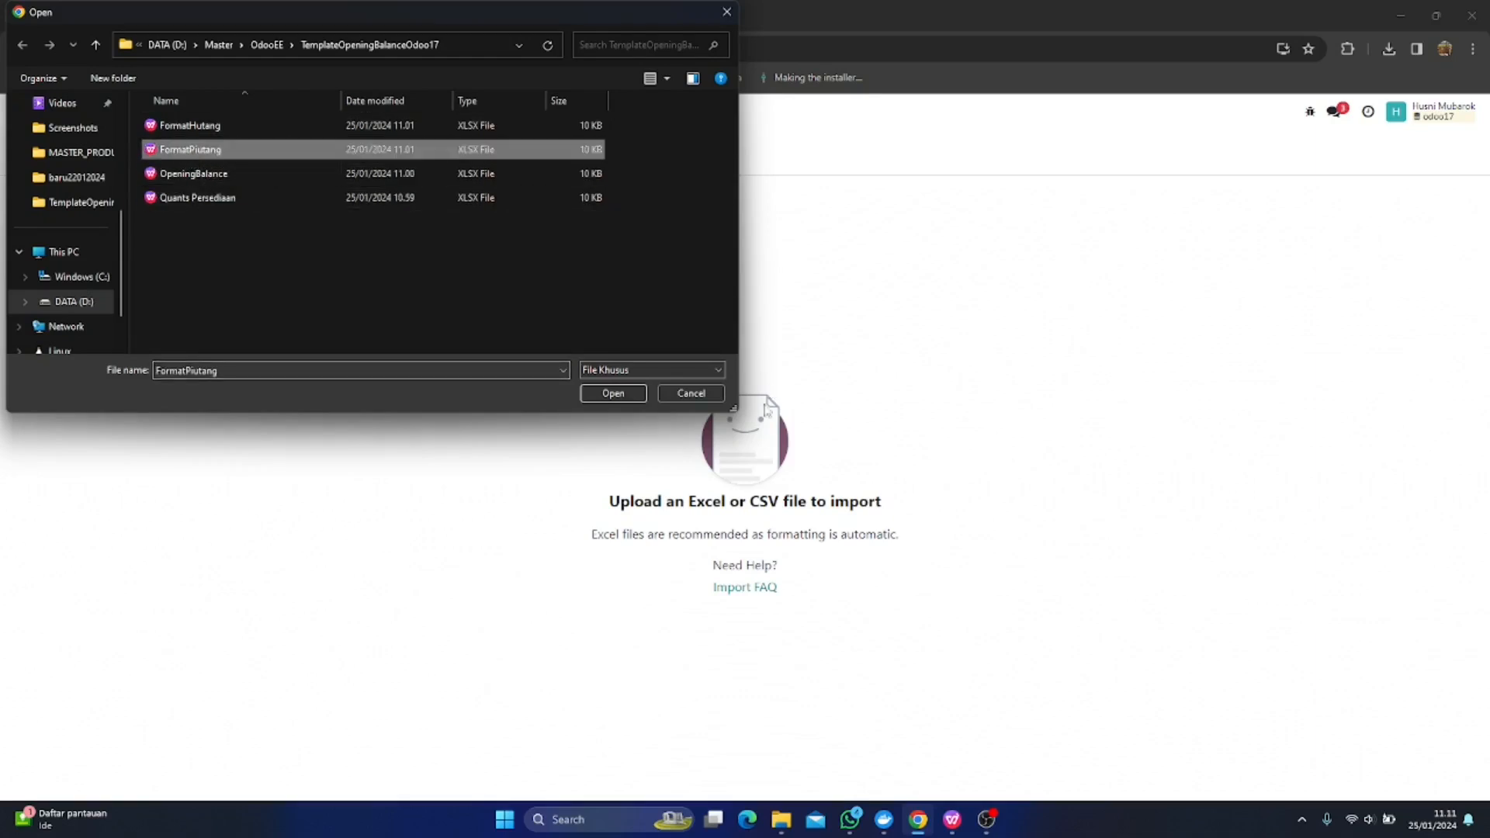
{"action": "left_click", "coordinate": [596, 393]}
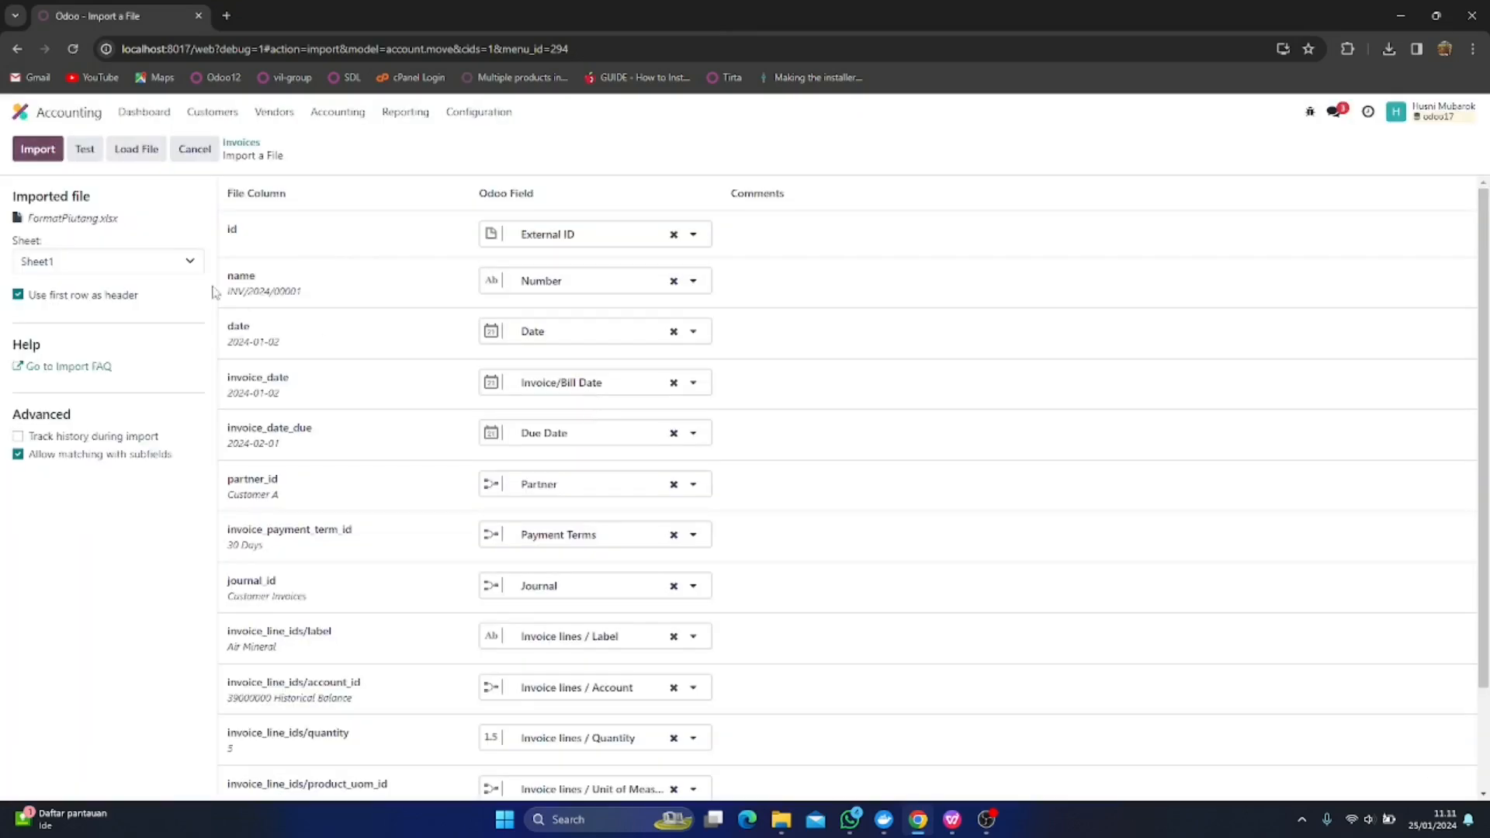
Test the customer invoice import, check the column-to-field mapping, and import the records
{"action": "left_click", "coordinate": [84, 158]}
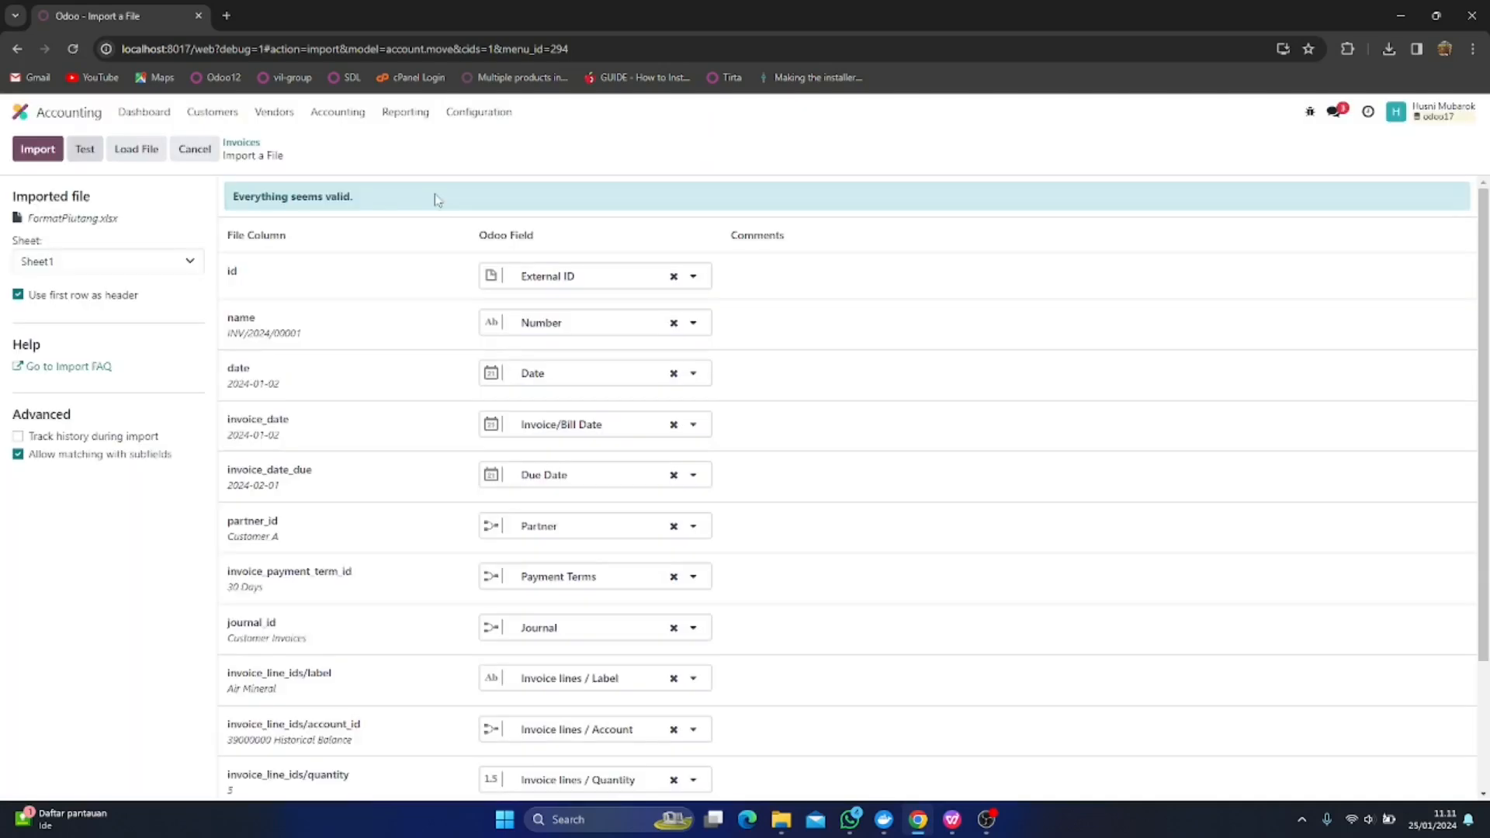
{"action": "scroll", "coordinate": [349, 326], "scroll_direction": "down", "scroll_amount": 2}
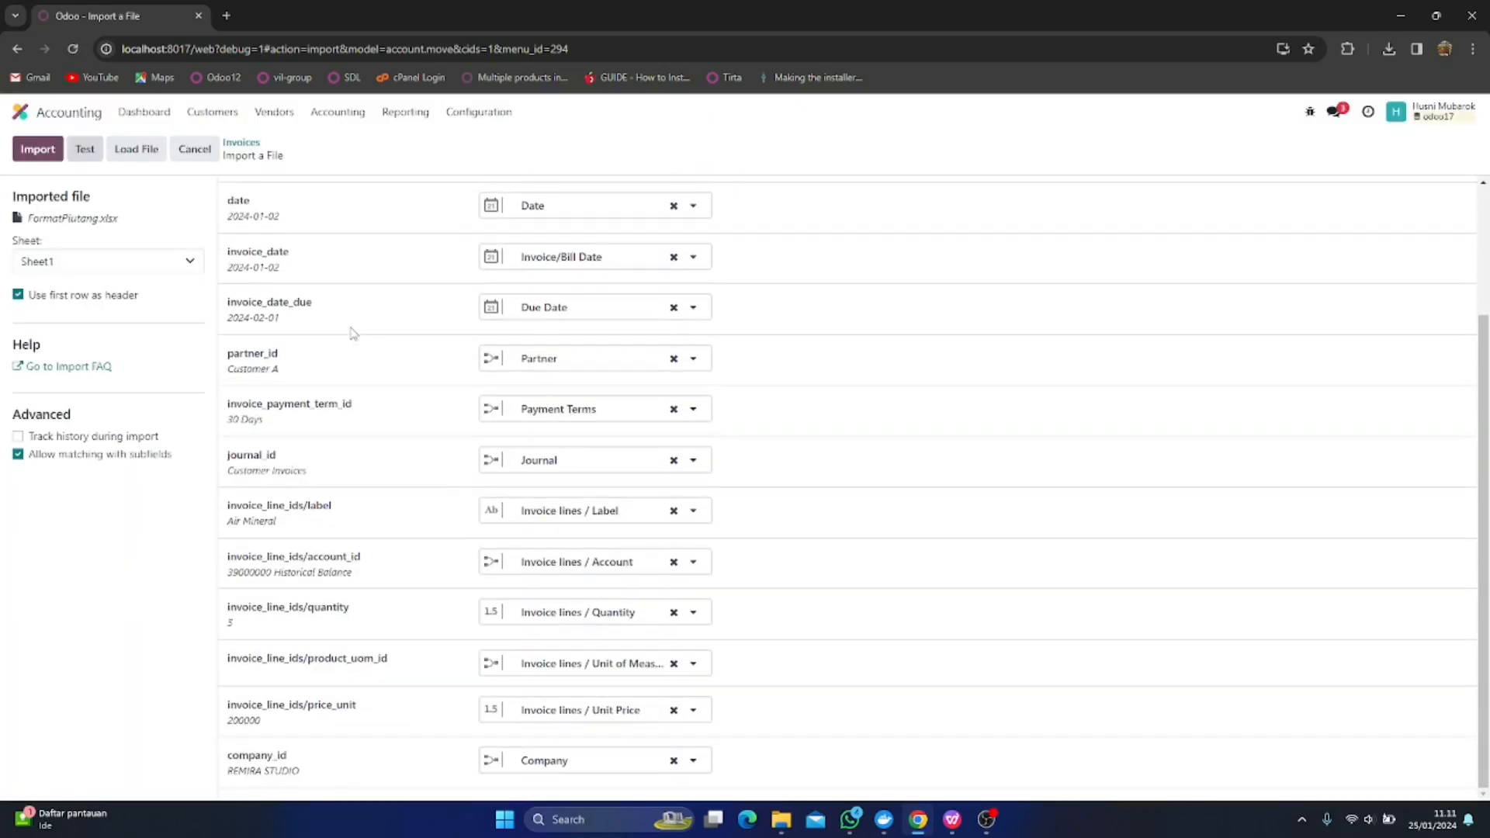
{"action": "scroll", "coordinate": [353, 332], "scroll_direction": "up", "scroll_amount": 2}
{"action": "left_click", "coordinate": [38, 152]}
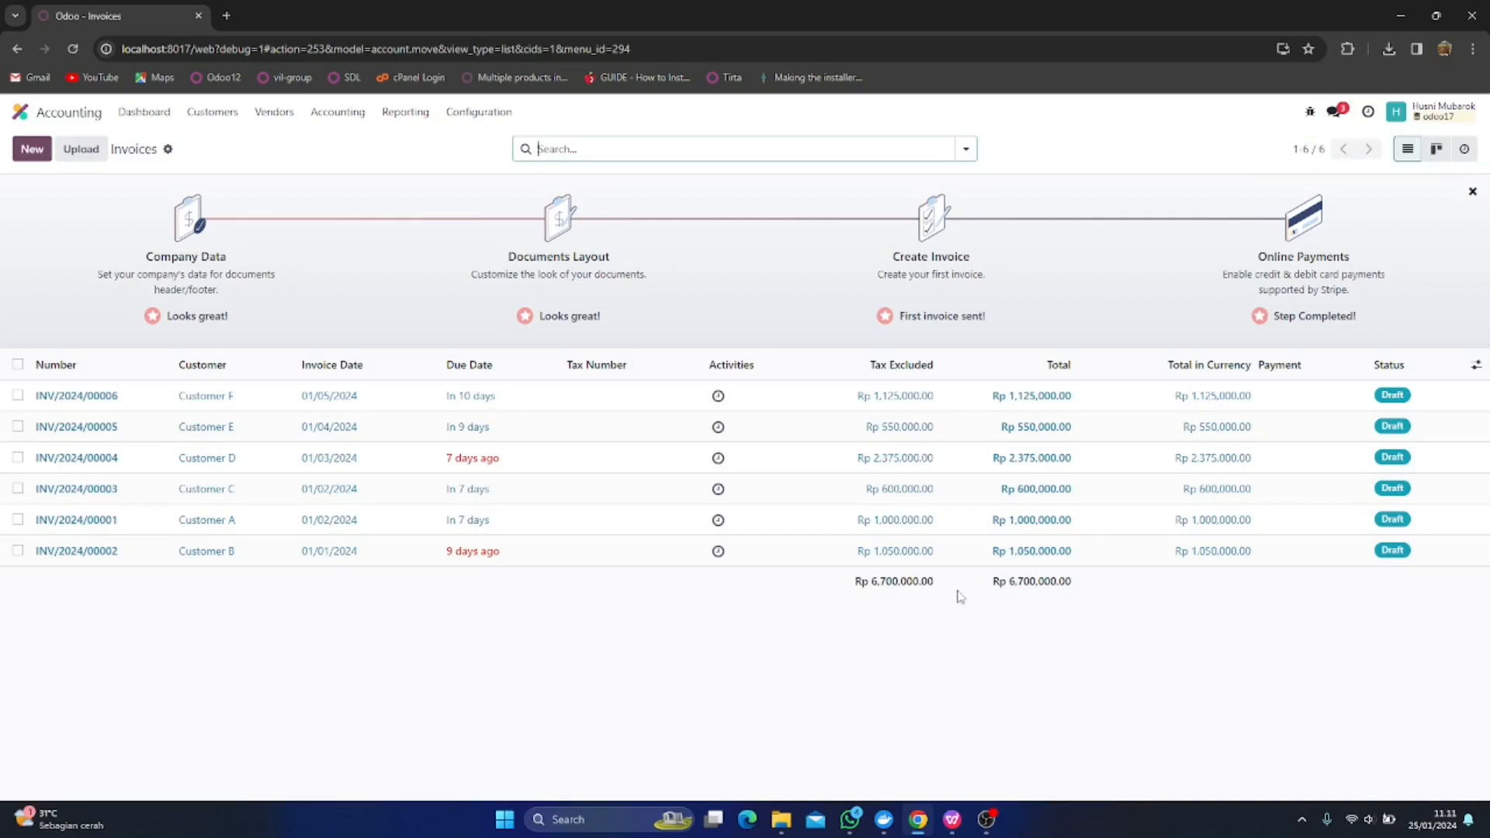
Open the vendor bills list and start a records import for it
{"action": "left_click", "coordinate": [275, 114]}
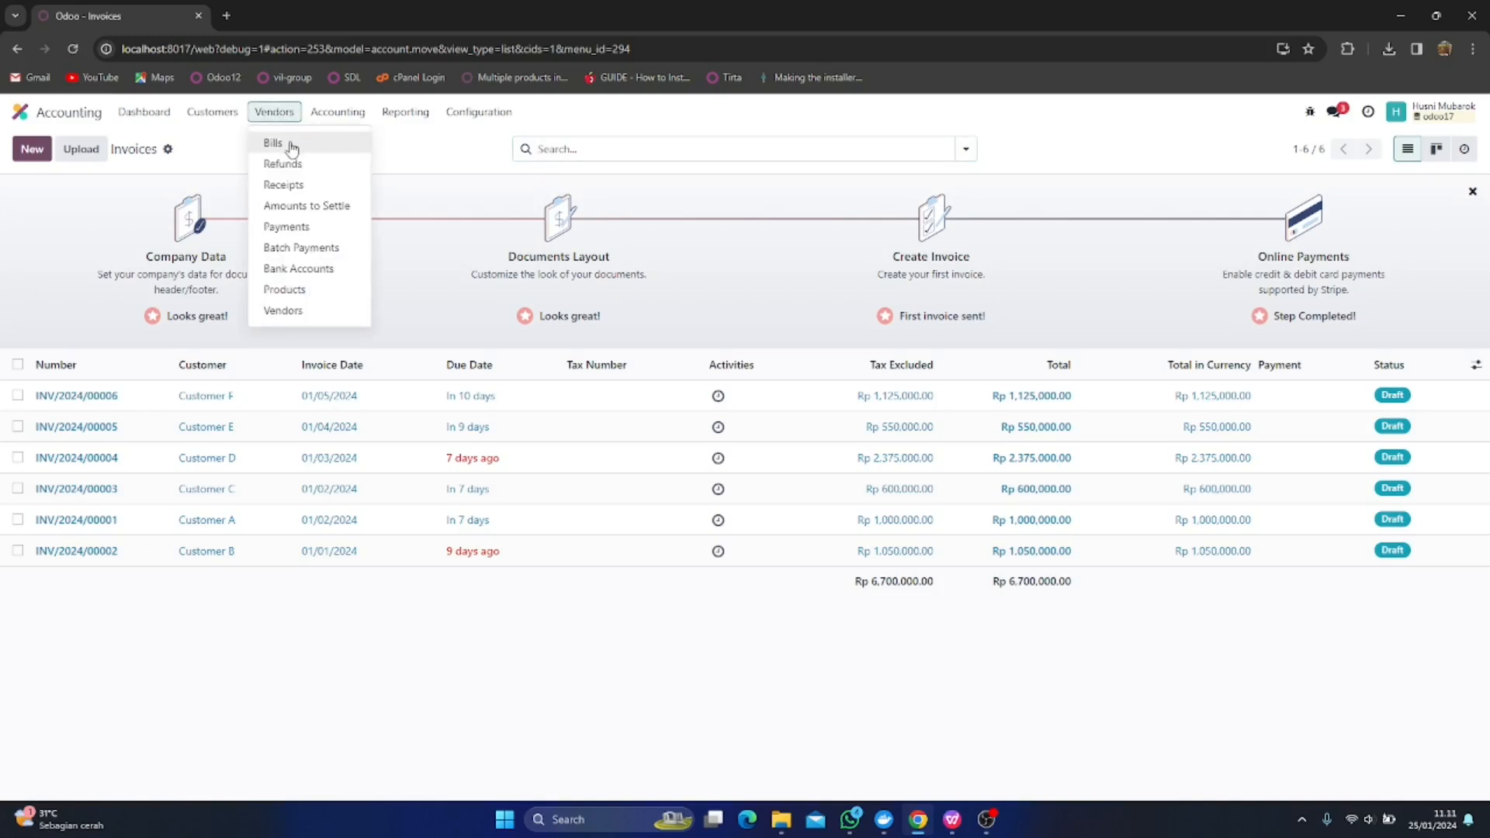
{"action": "left_click", "coordinate": [287, 145]}
{"action": "left_click", "coordinate": [273, 112]}
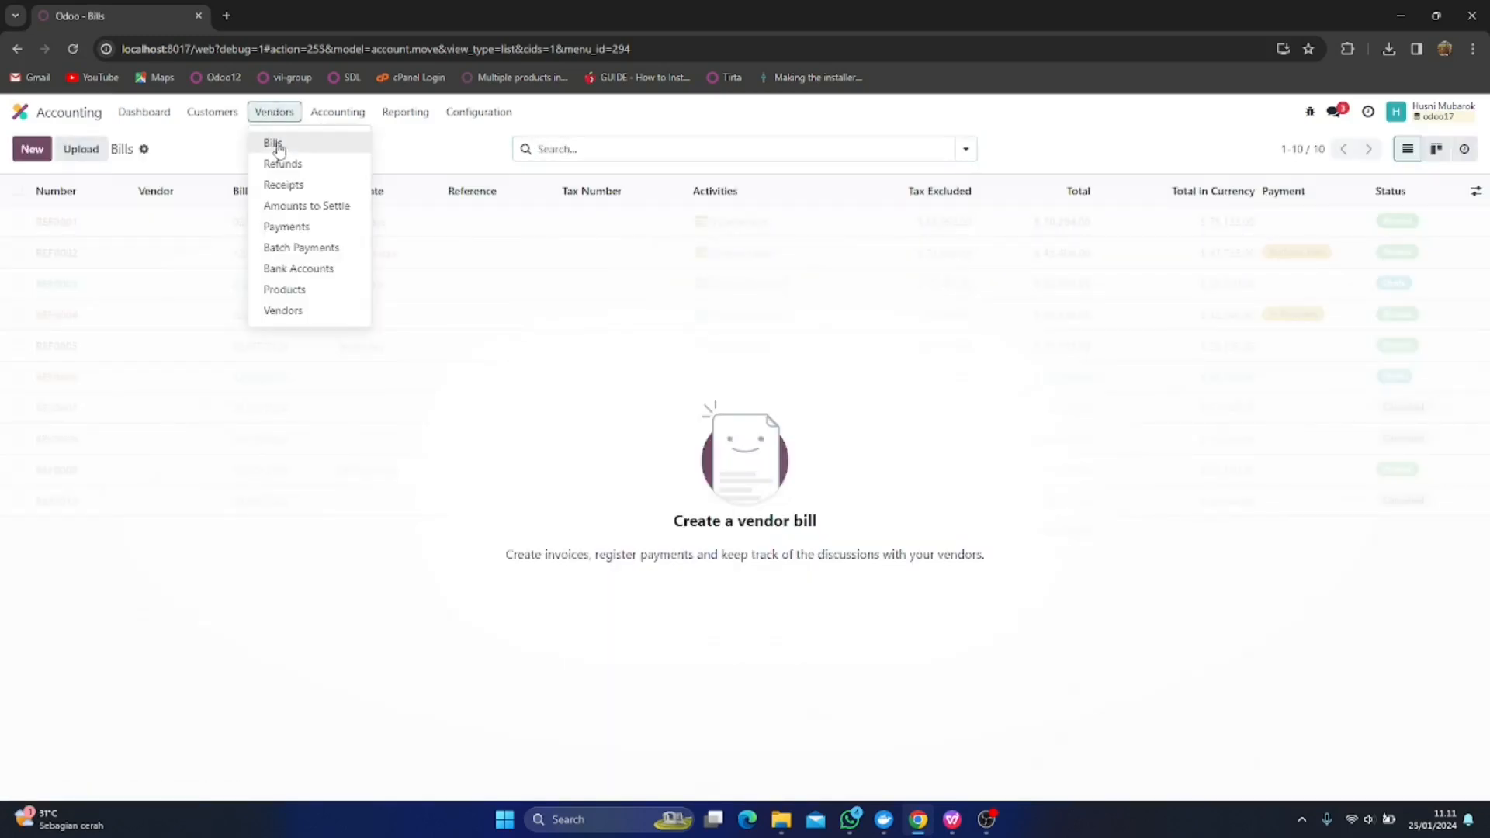
{"action": "left_click", "coordinate": [252, 145]}
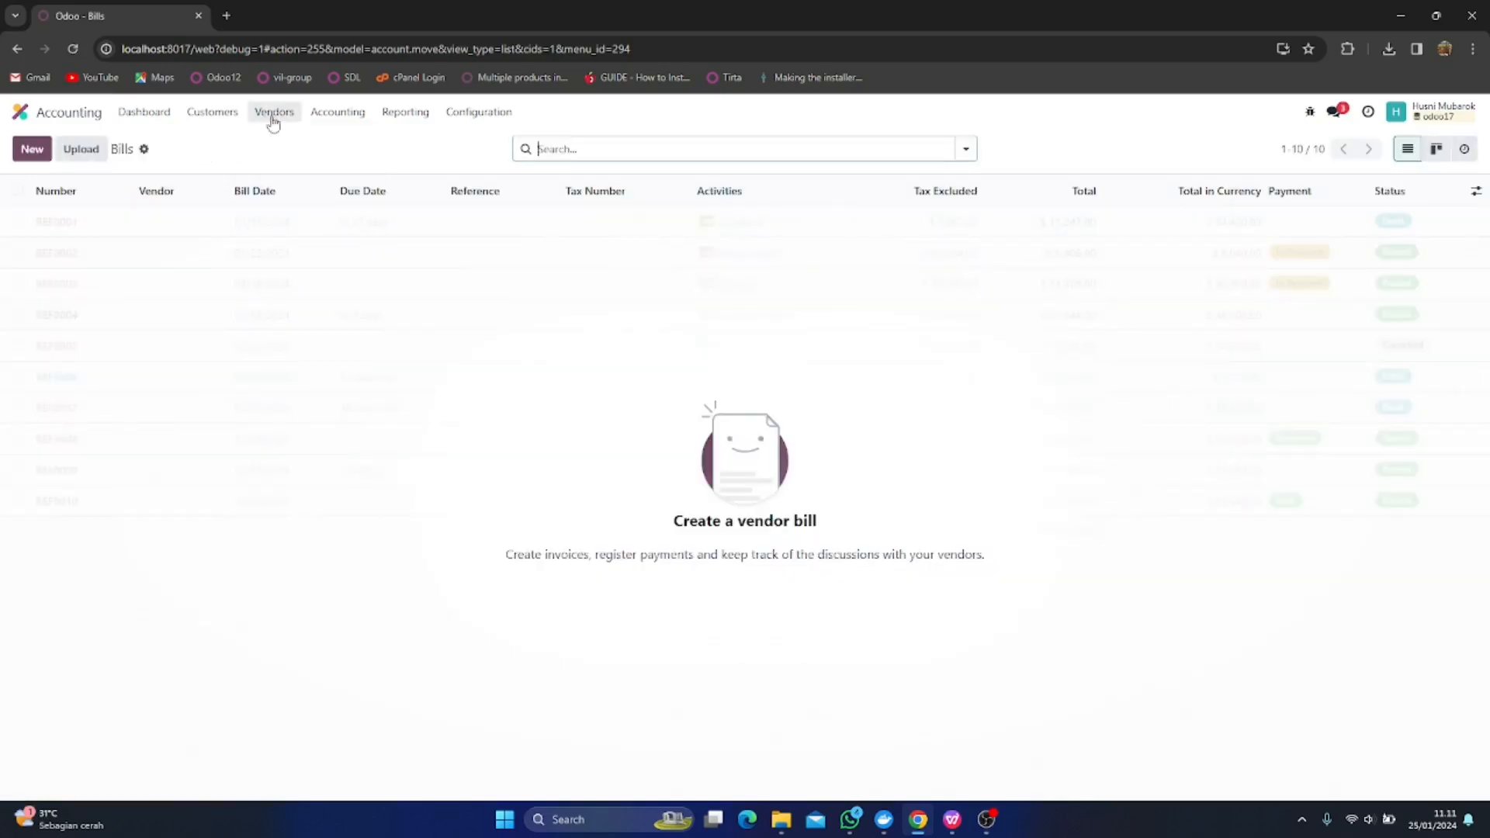
{"action": "left_click", "coordinate": [145, 150]}
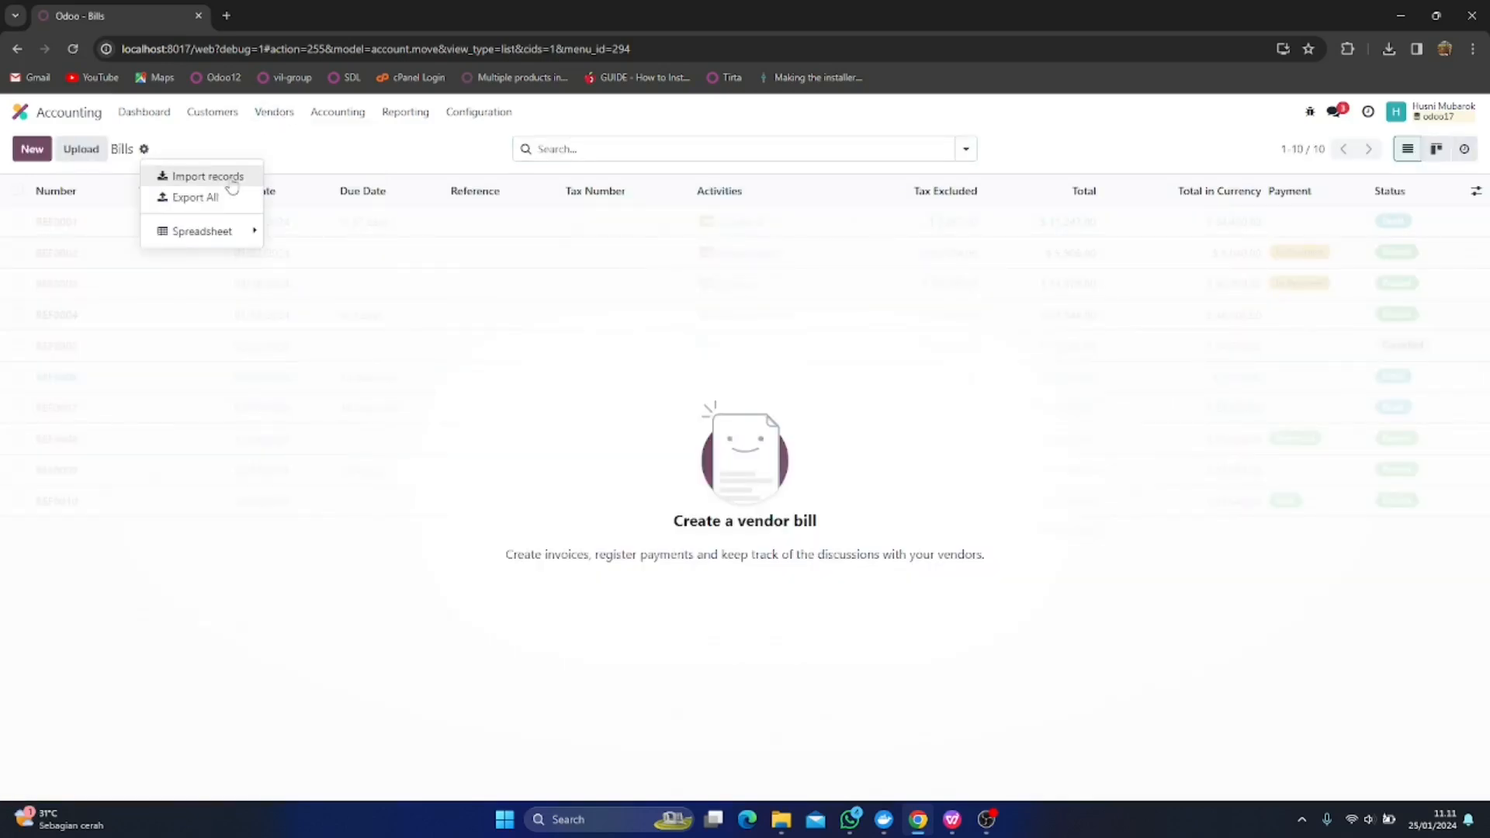
{"action": "left_click", "coordinate": [208, 177]}
Load FormatHutang.xlsx as the import file, test it, and import the vendor bills
{"action": "left_click", "coordinate": [67, 150]}
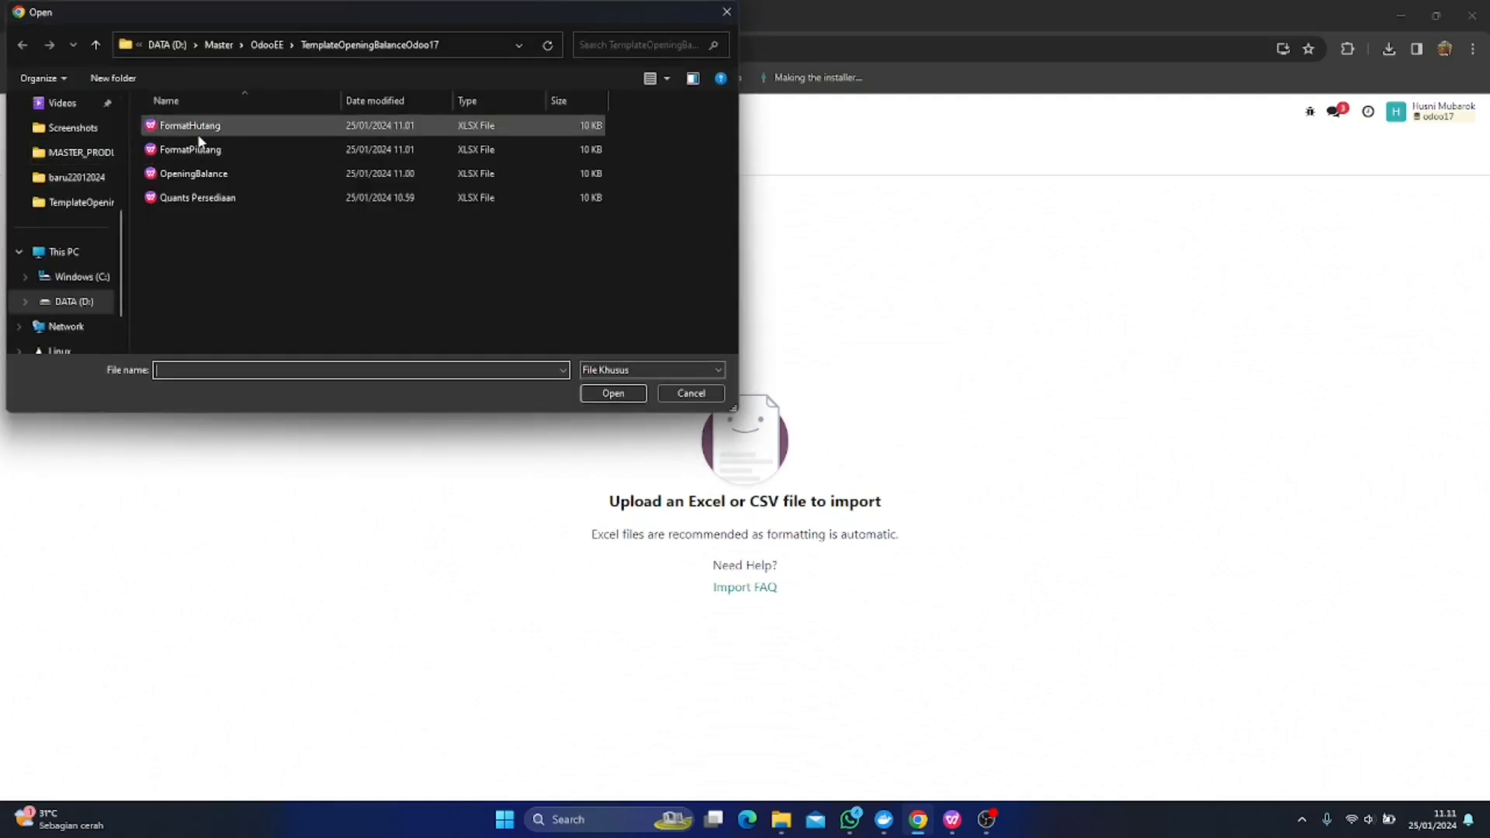
{"action": "left_click", "coordinate": [198, 134]}
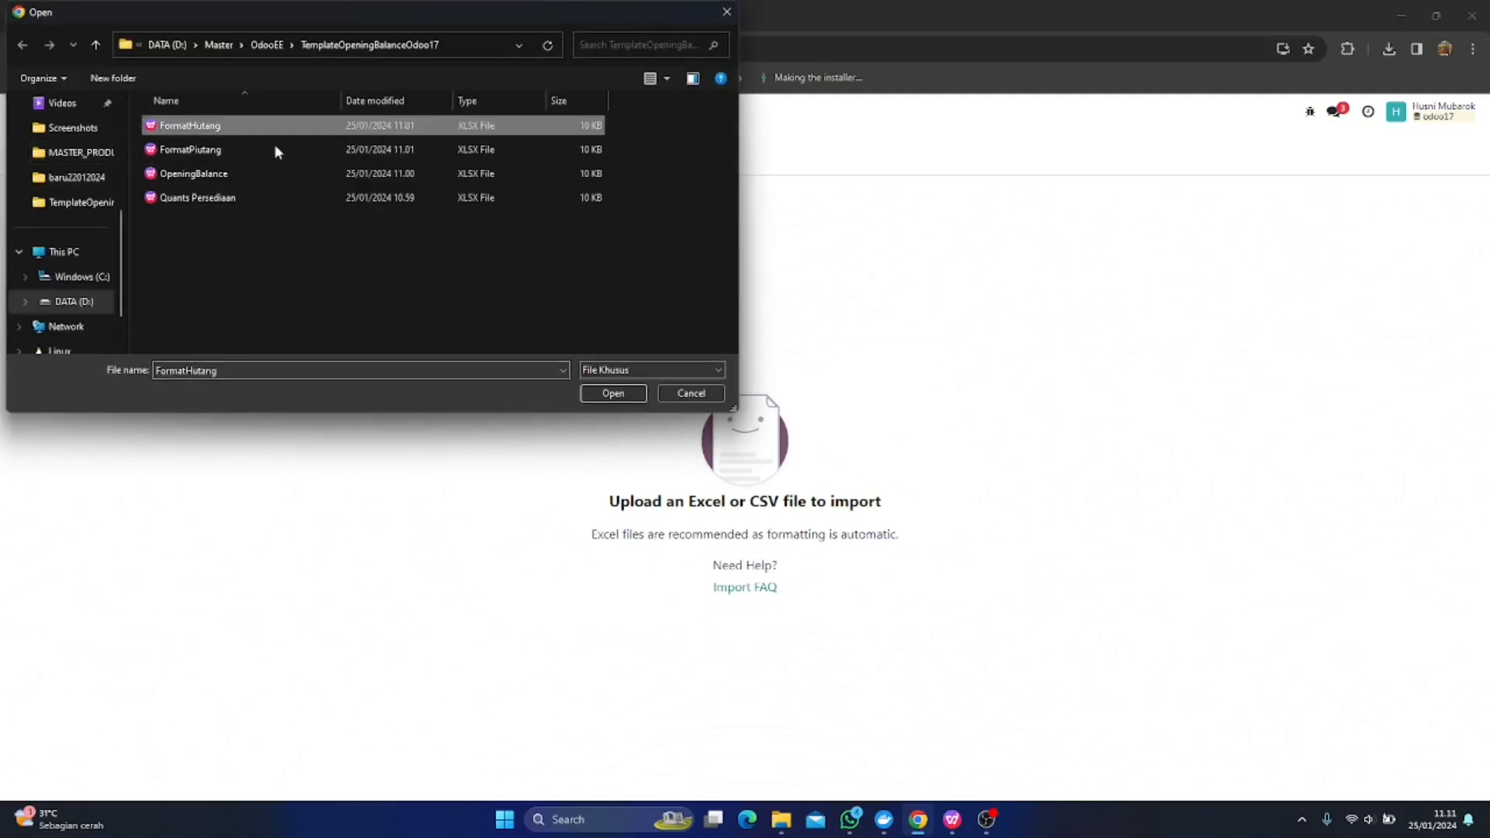
{"action": "left_click", "coordinate": [612, 394]}
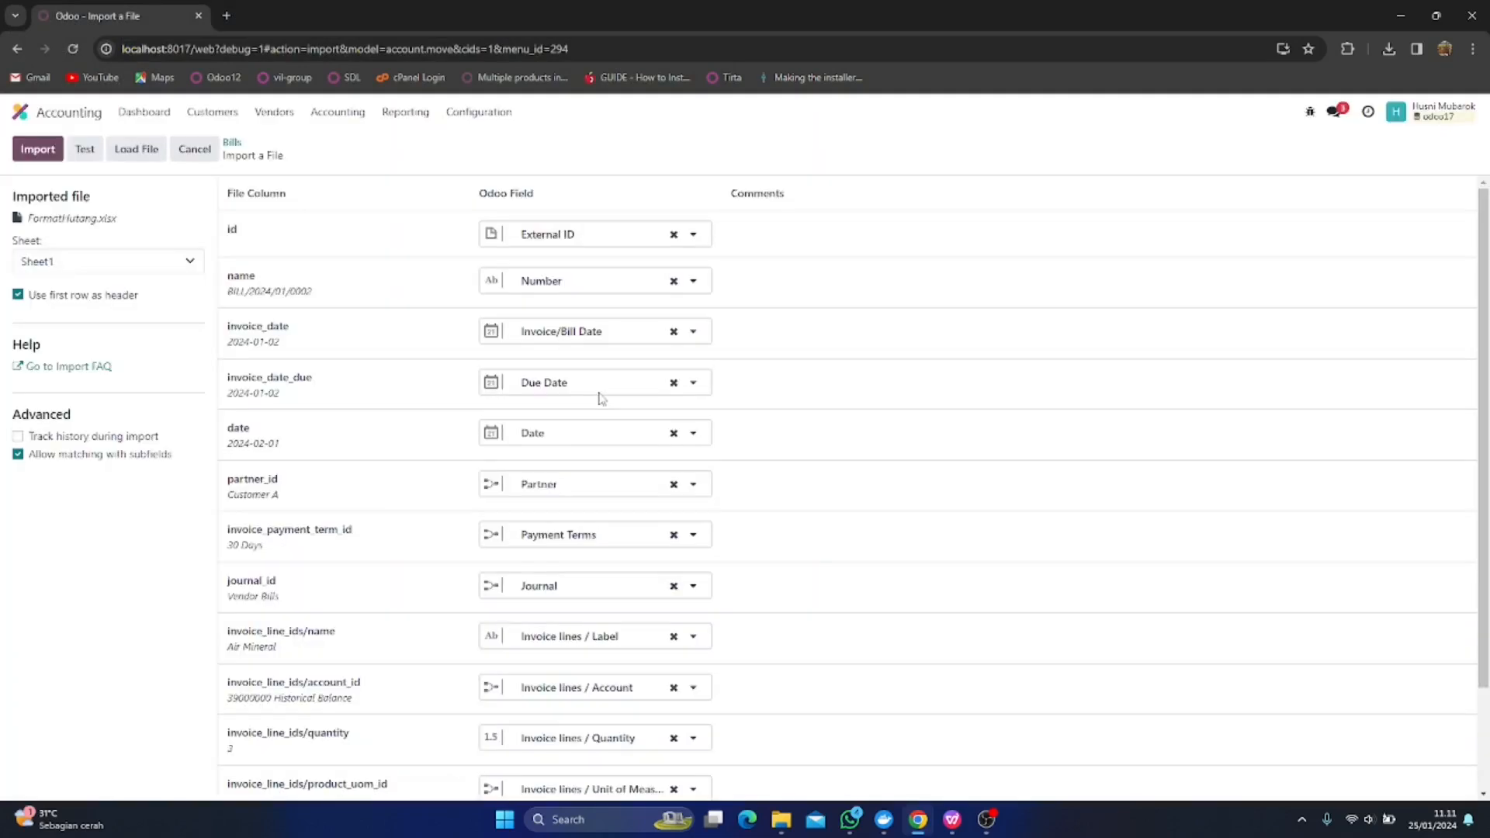
{"action": "left_click", "coordinate": [81, 149]}
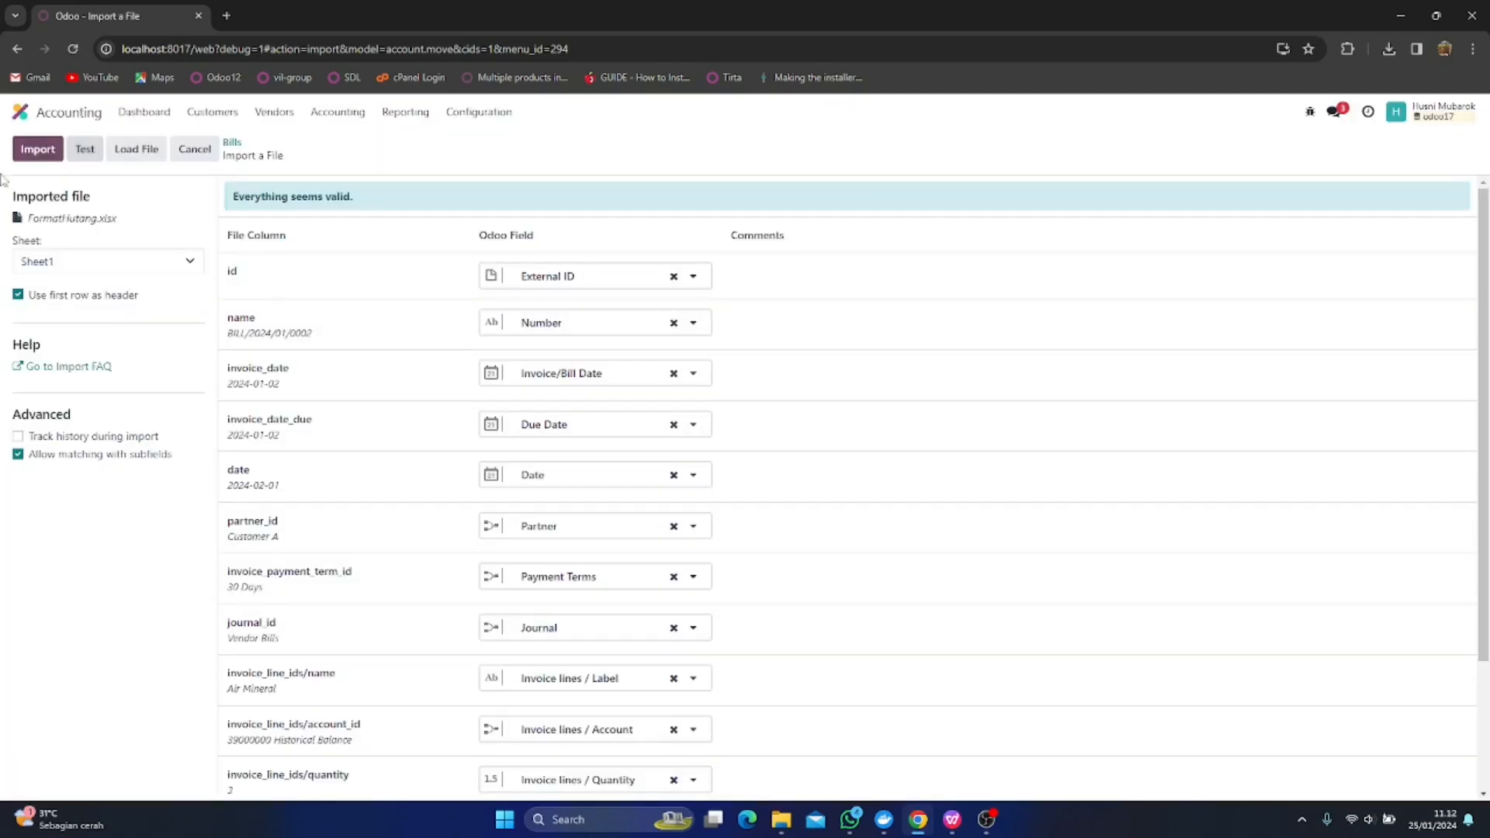
{"action": "left_click", "coordinate": [43, 149]}
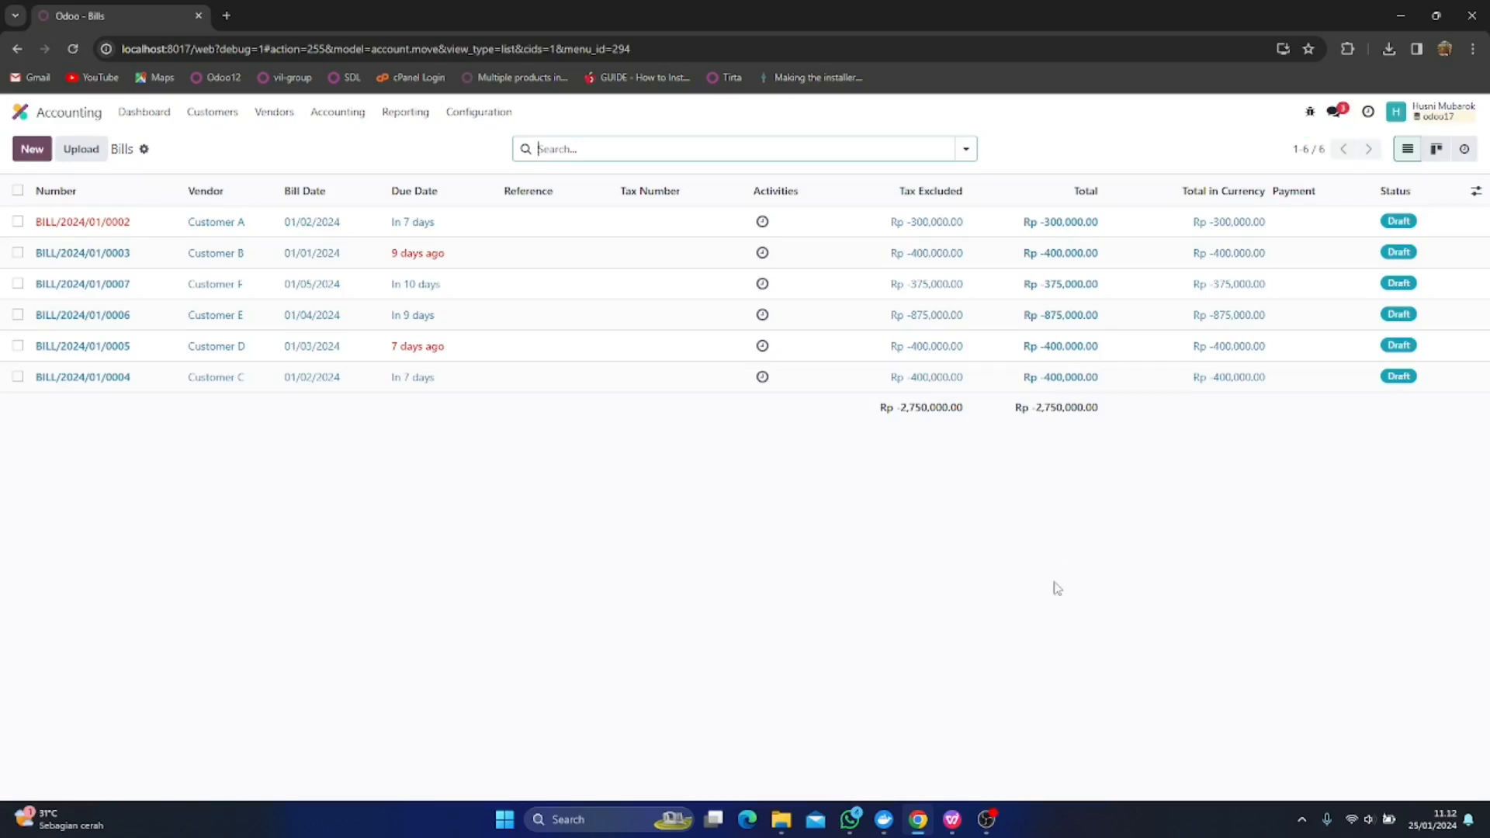
Switch to WPS Spreadsheets and compare the food and drink stock totals in Quants Persediaan.xlsx with the inventory debit lines in OpeningBalance.xlsx
{"action": "mouse_move", "coordinate": [954, 829]}
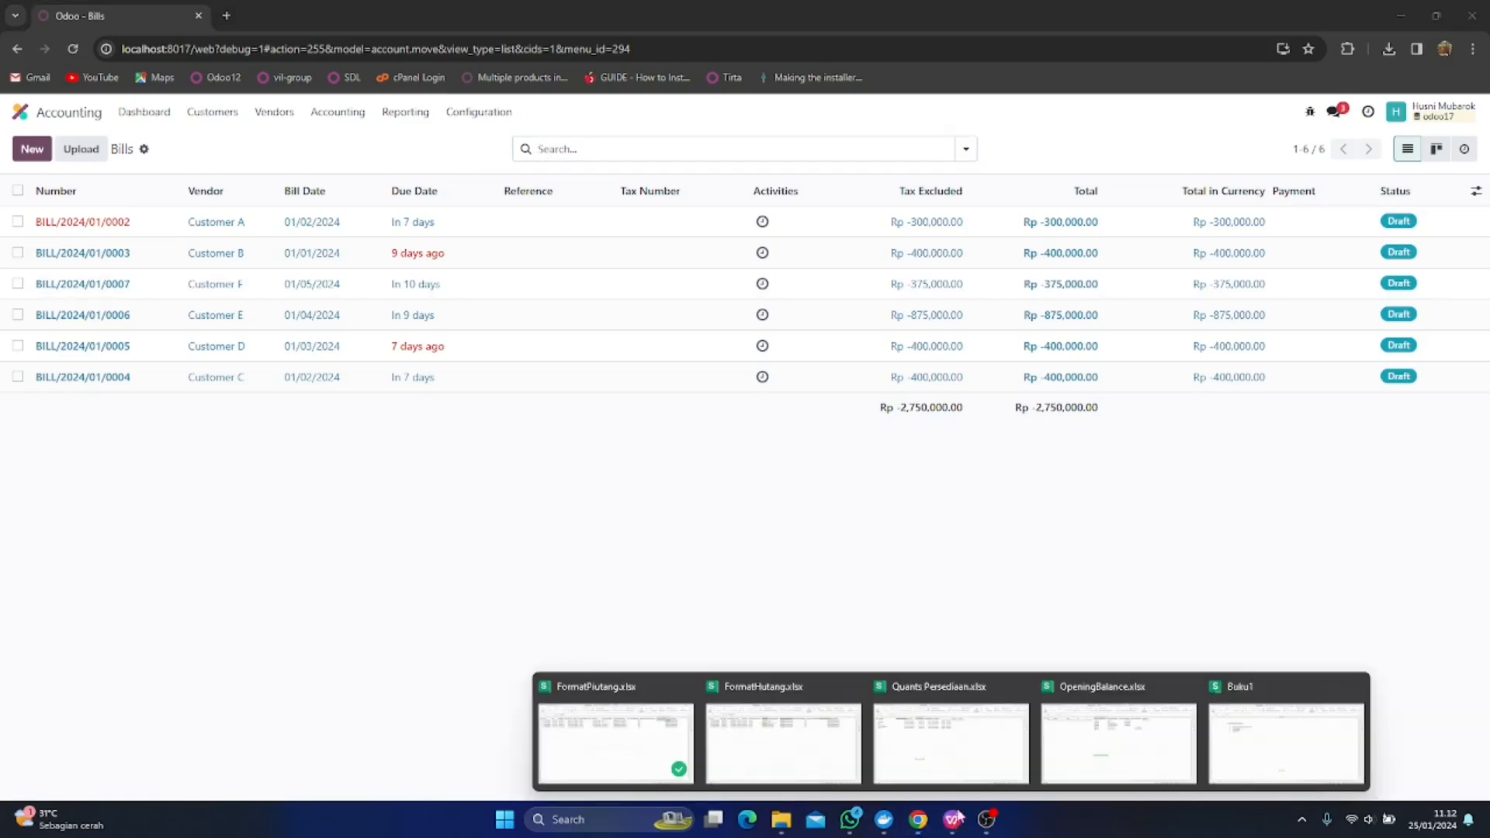
{"action": "left_click", "coordinate": [1009, 737]}
{"action": "left_click", "coordinate": [603, 416]}
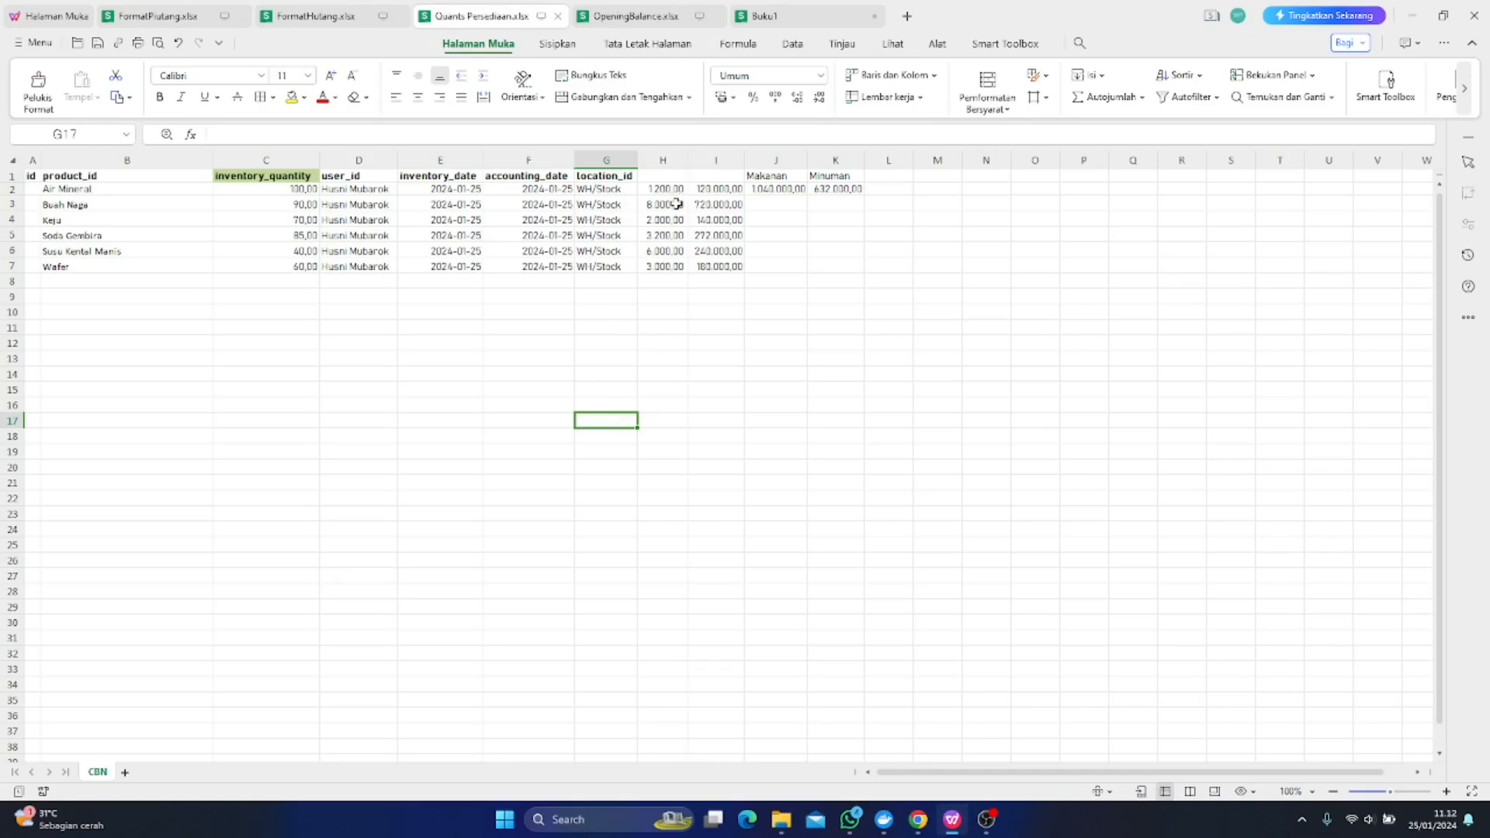
{"action": "left_click_drag", "start_coordinate": [674, 177], "coordinate": [870, 265]}
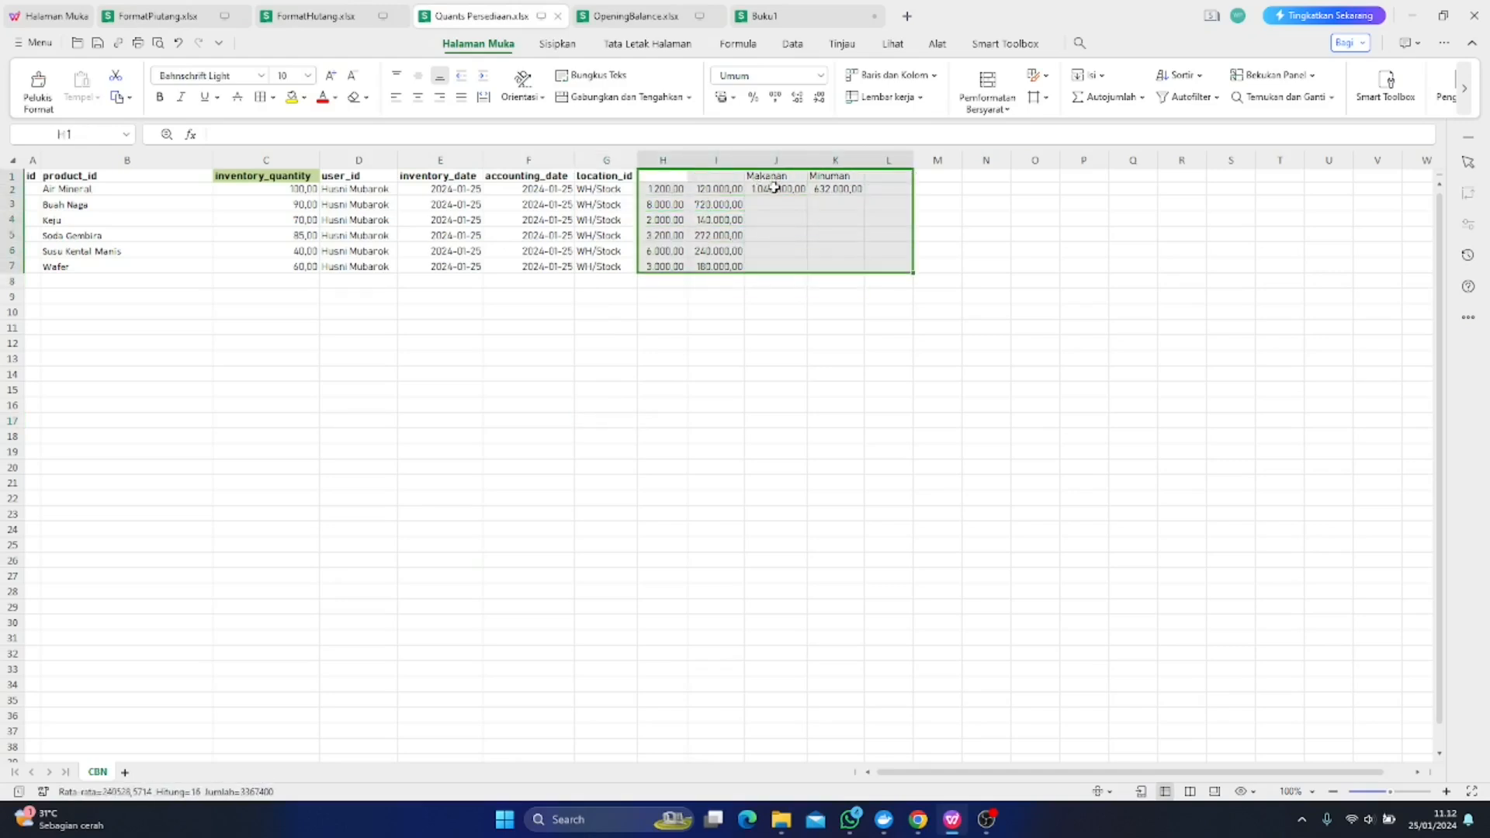
{"action": "left_click", "coordinate": [774, 187]}
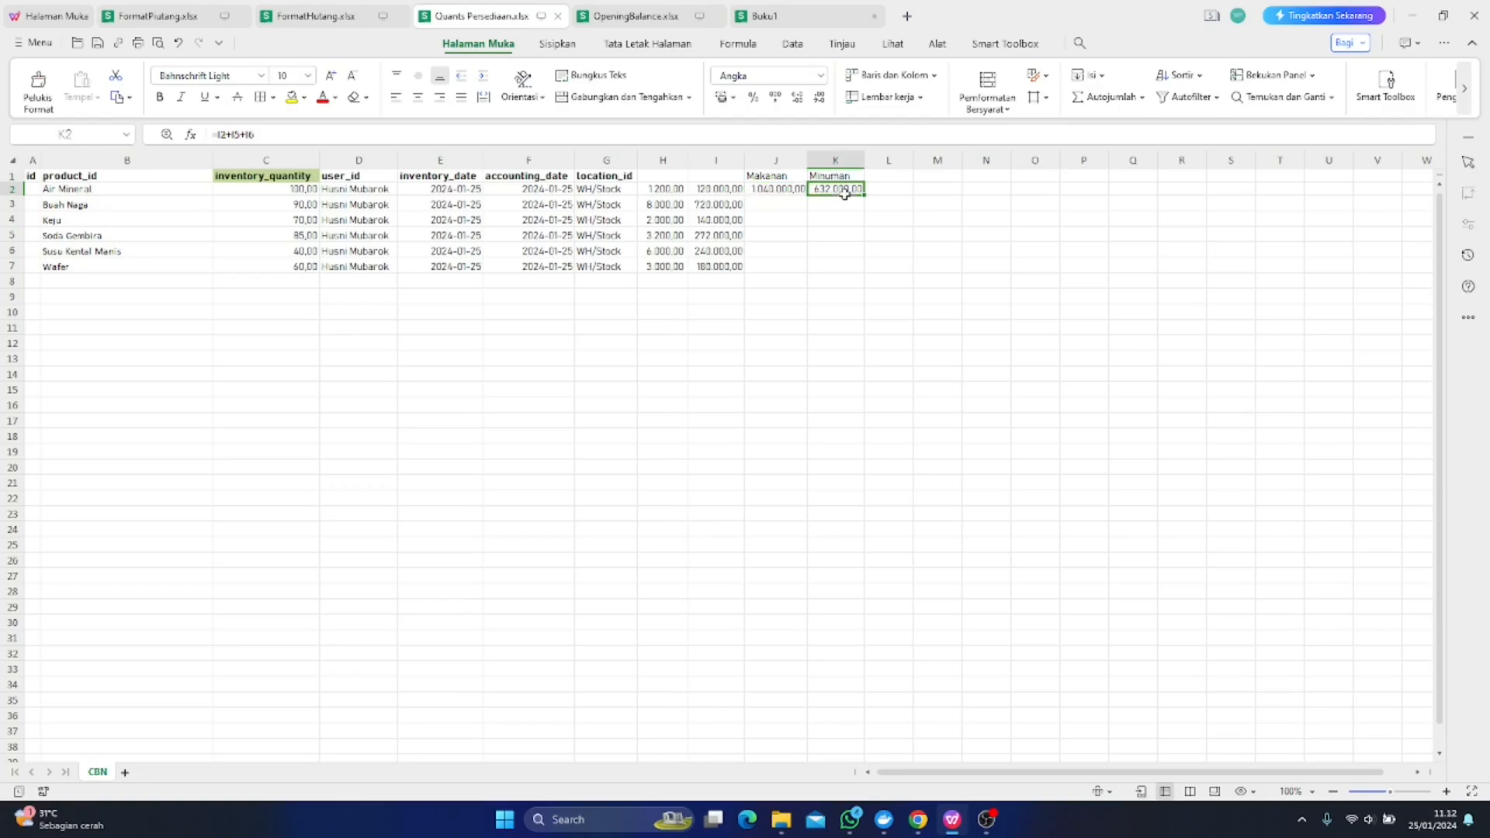
{"action": "left_click", "coordinate": [614, 24]}
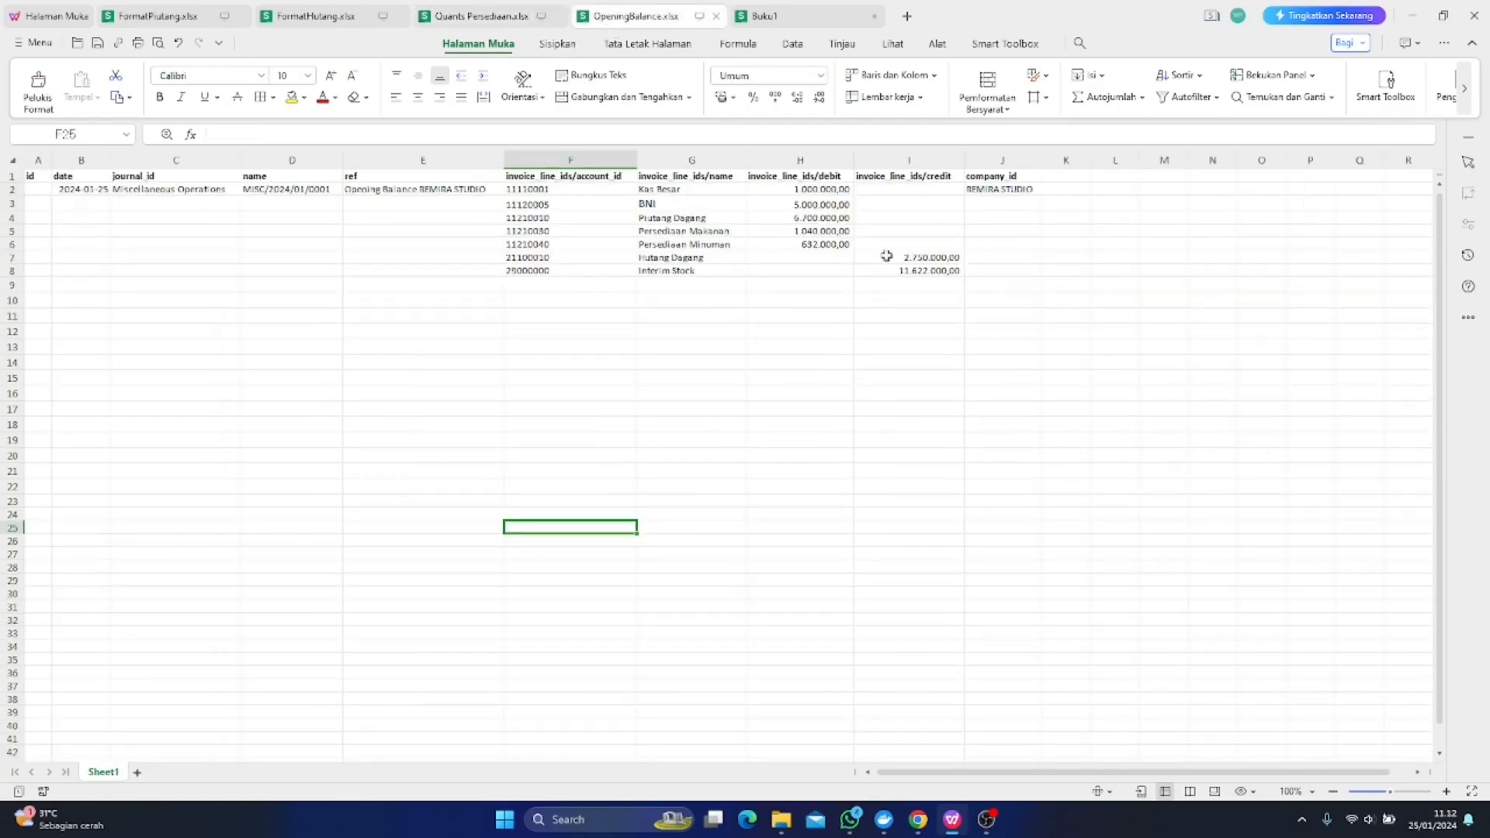
{"action": "left_click", "coordinate": [832, 231]}
{"action": "left_click", "coordinate": [804, 346]}
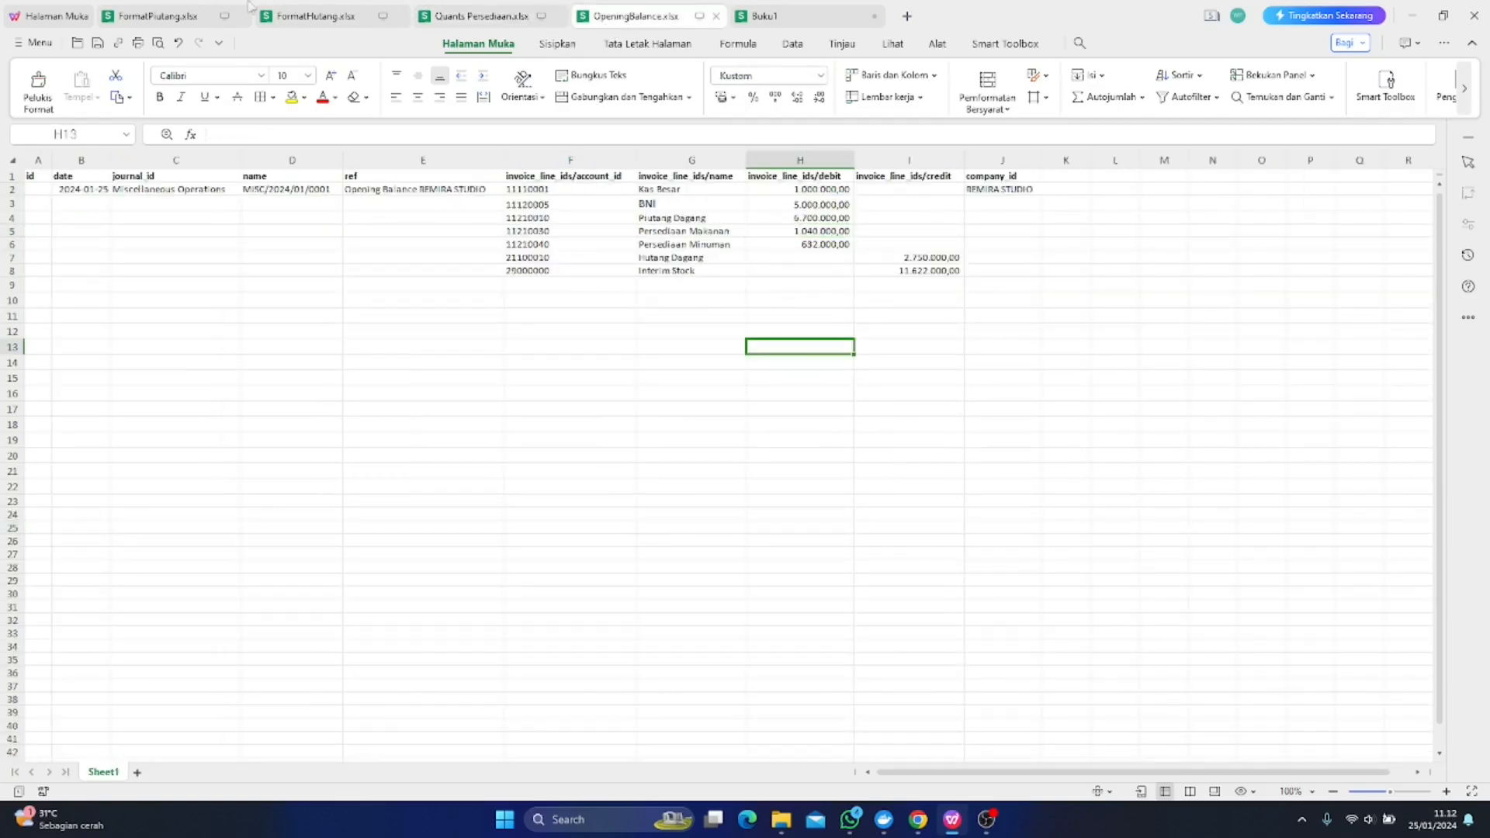
Review the product names, inventory quantities and unit costs in Quants Persediaan.xlsx
{"action": "left_click", "coordinate": [475, 15]}
{"action": "left_click", "coordinate": [303, 423]}
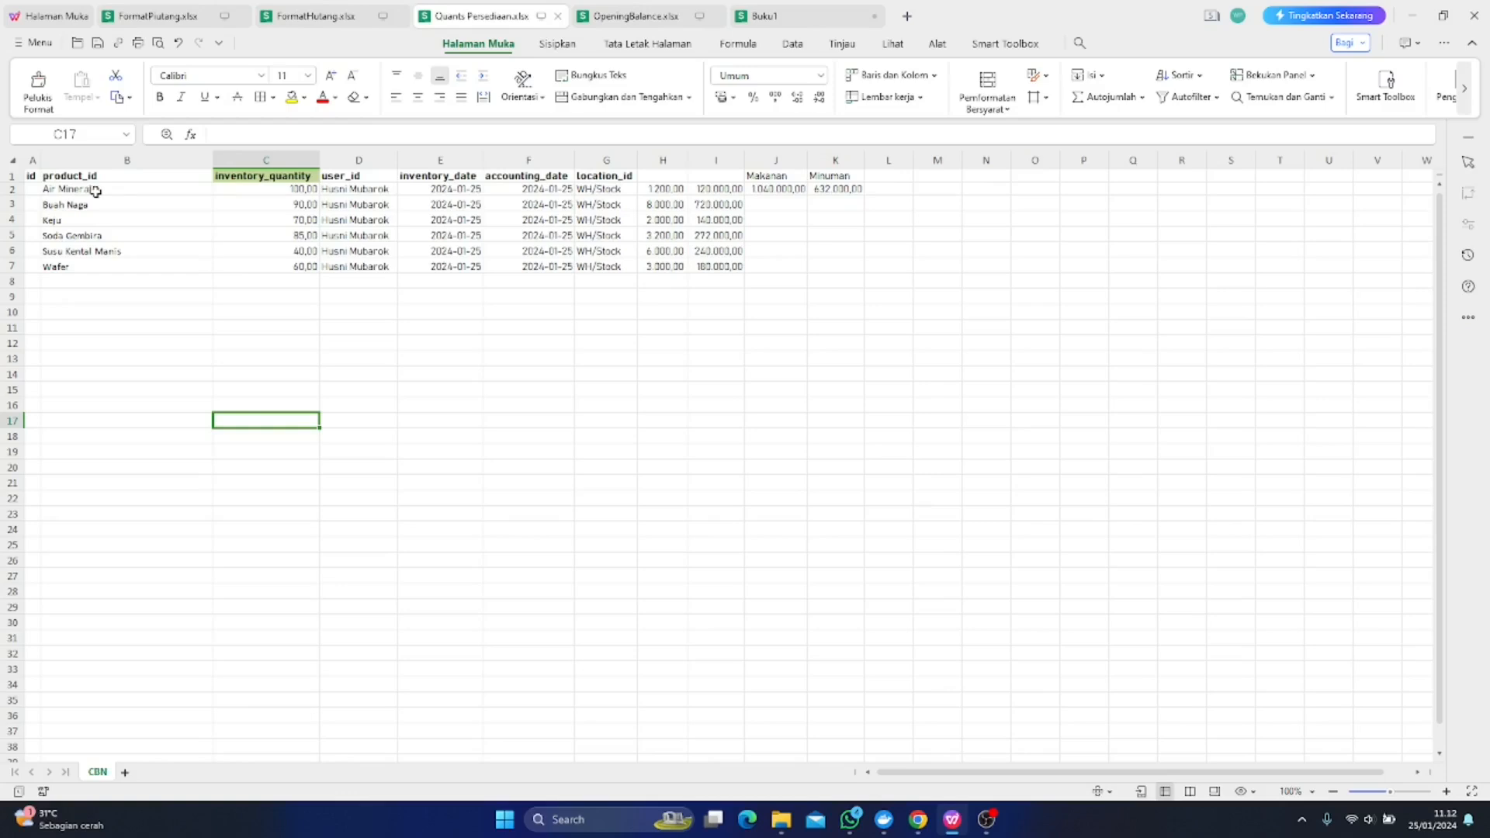
{"action": "left_click", "coordinate": [99, 247]}
{"action": "left_click_drag", "start_coordinate": [289, 187], "coordinate": [297, 267]}
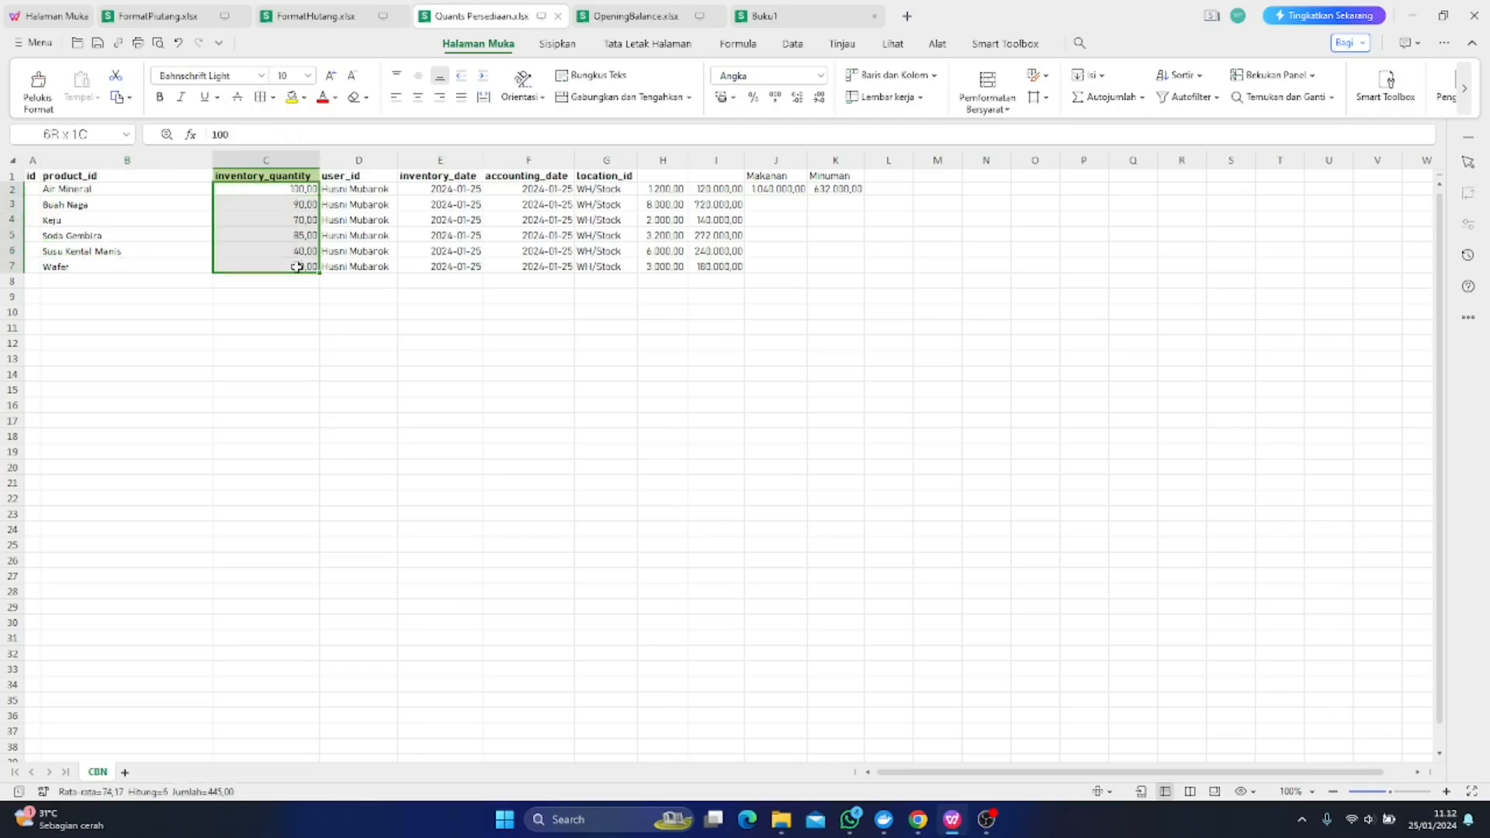
{"action": "left_click", "coordinate": [750, 374]}
{"action": "left_click_drag", "start_coordinate": [674, 194], "coordinate": [674, 268]}
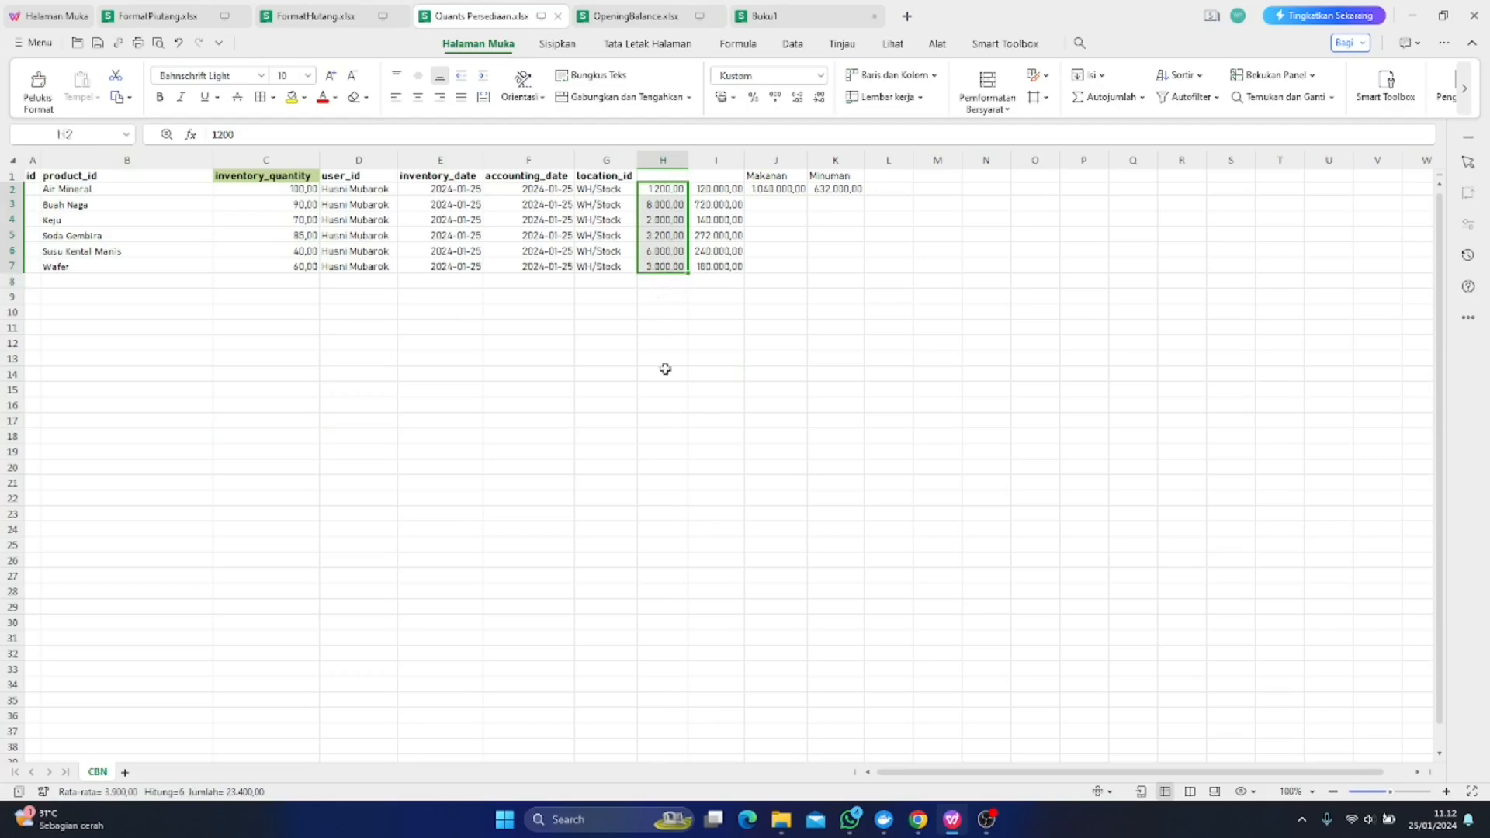
Switch to Odoo in Chrome and display the Inventory app's products in list view to check their costs
{"action": "left_click", "coordinate": [918, 819]}
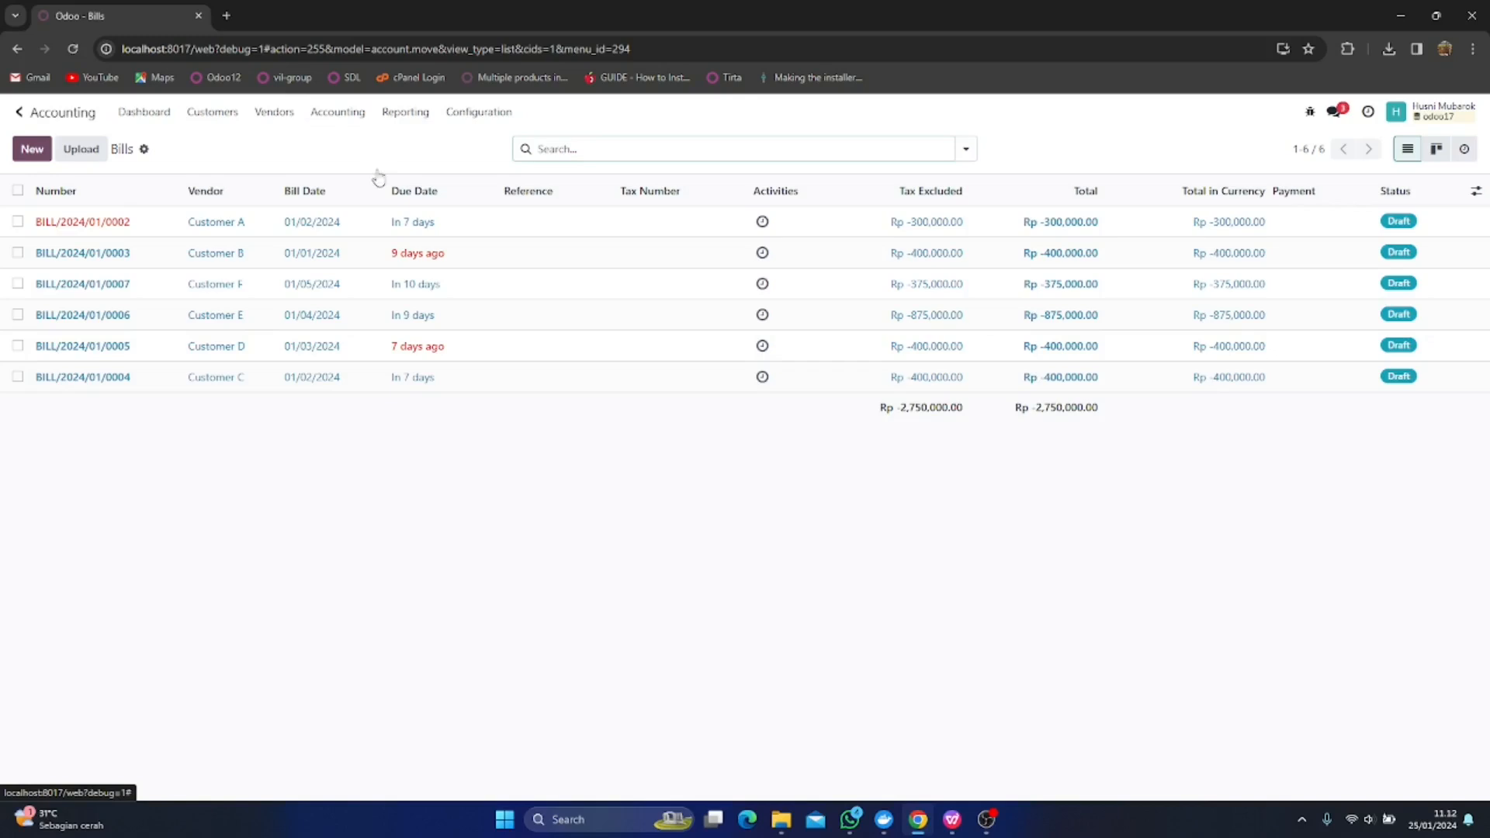
{"action": "double_click", "coordinate": [20, 113]}
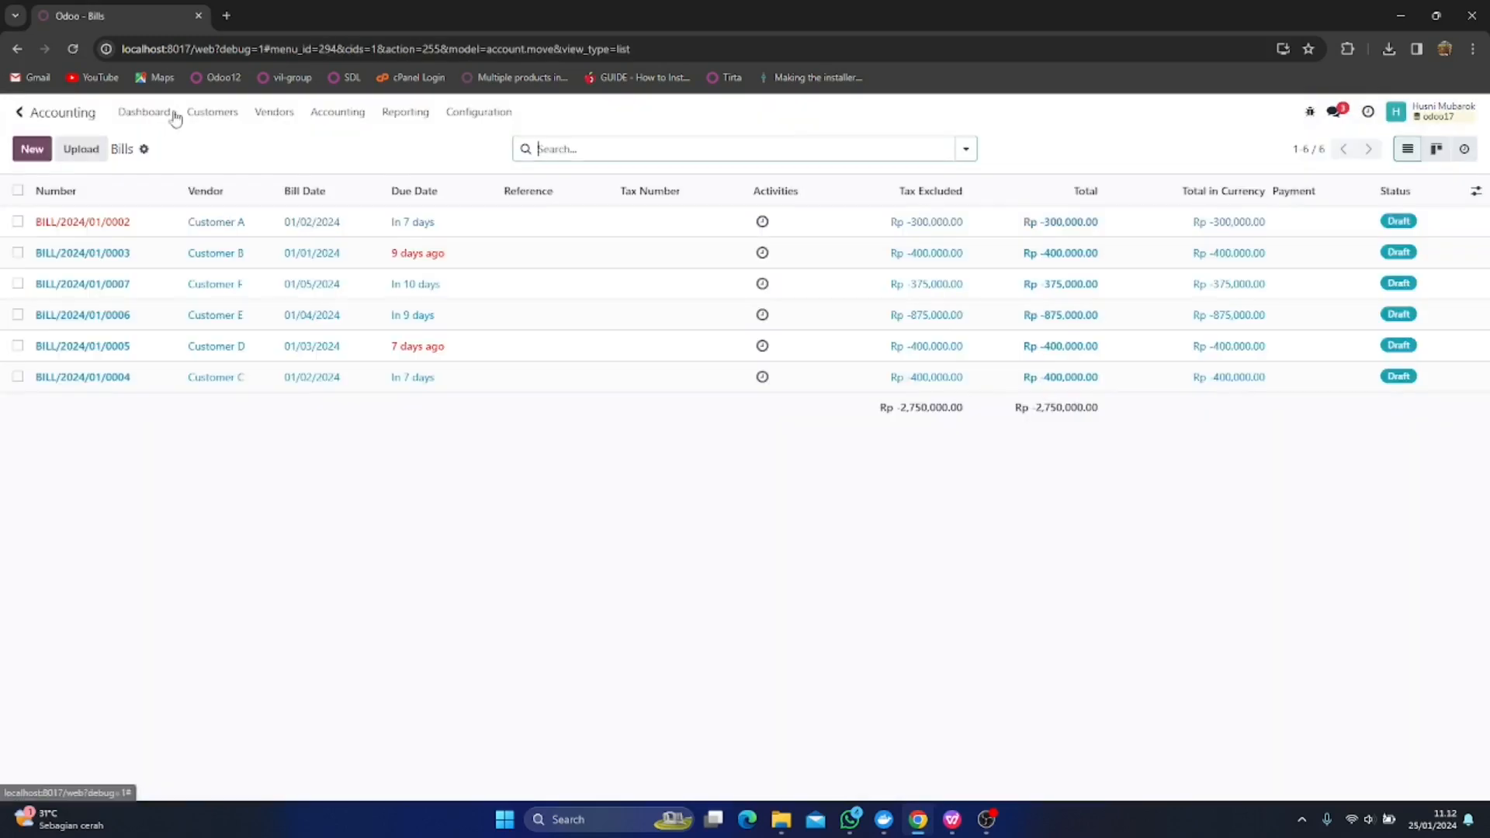
{"action": "left_click", "coordinate": [18, 113]}
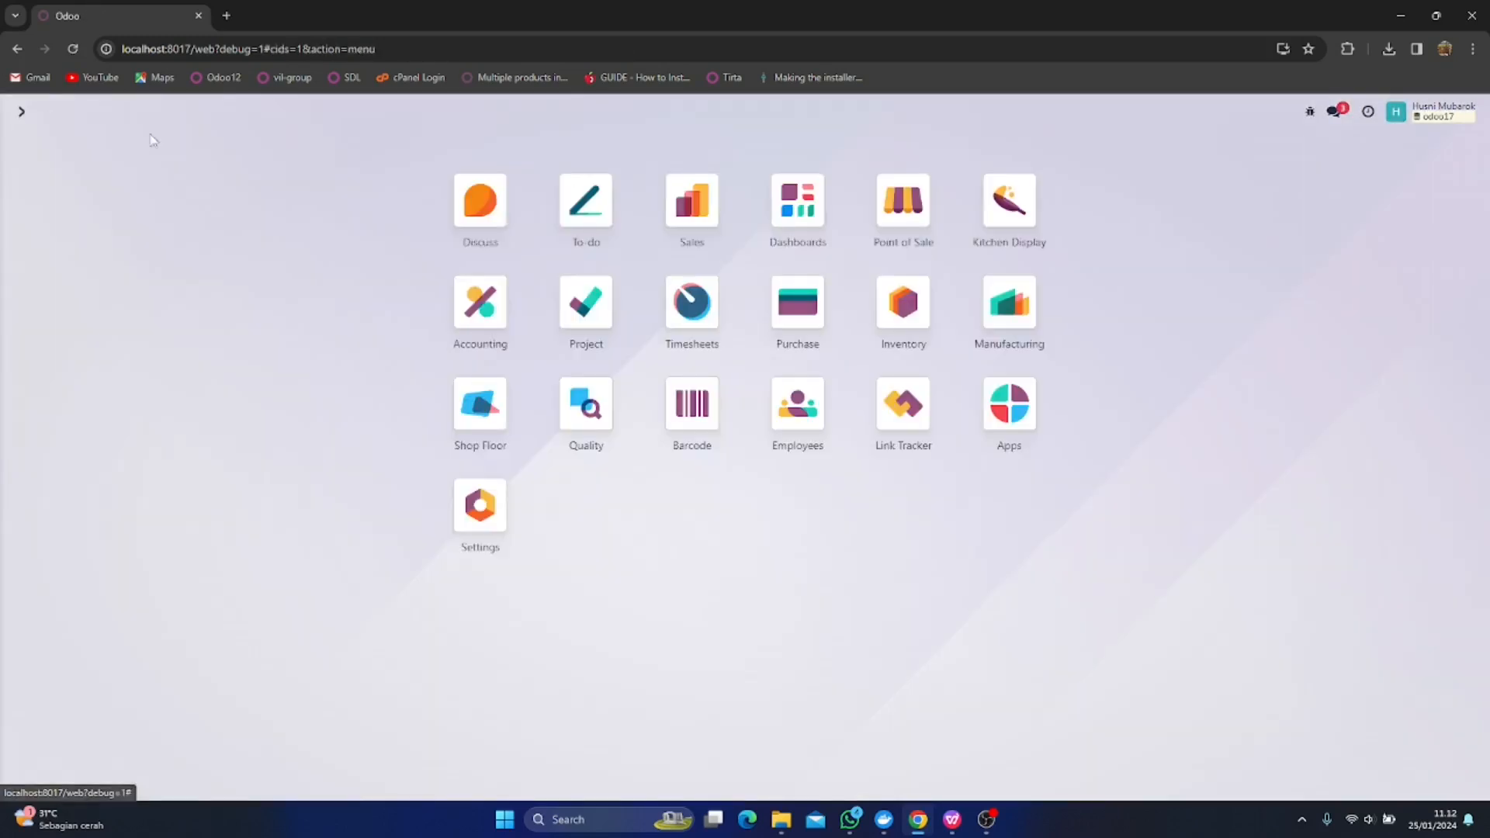
{"action": "left_click", "coordinate": [886, 312]}
{"action": "left_click", "coordinate": [248, 121]}
{"action": "left_click", "coordinate": [261, 142]}
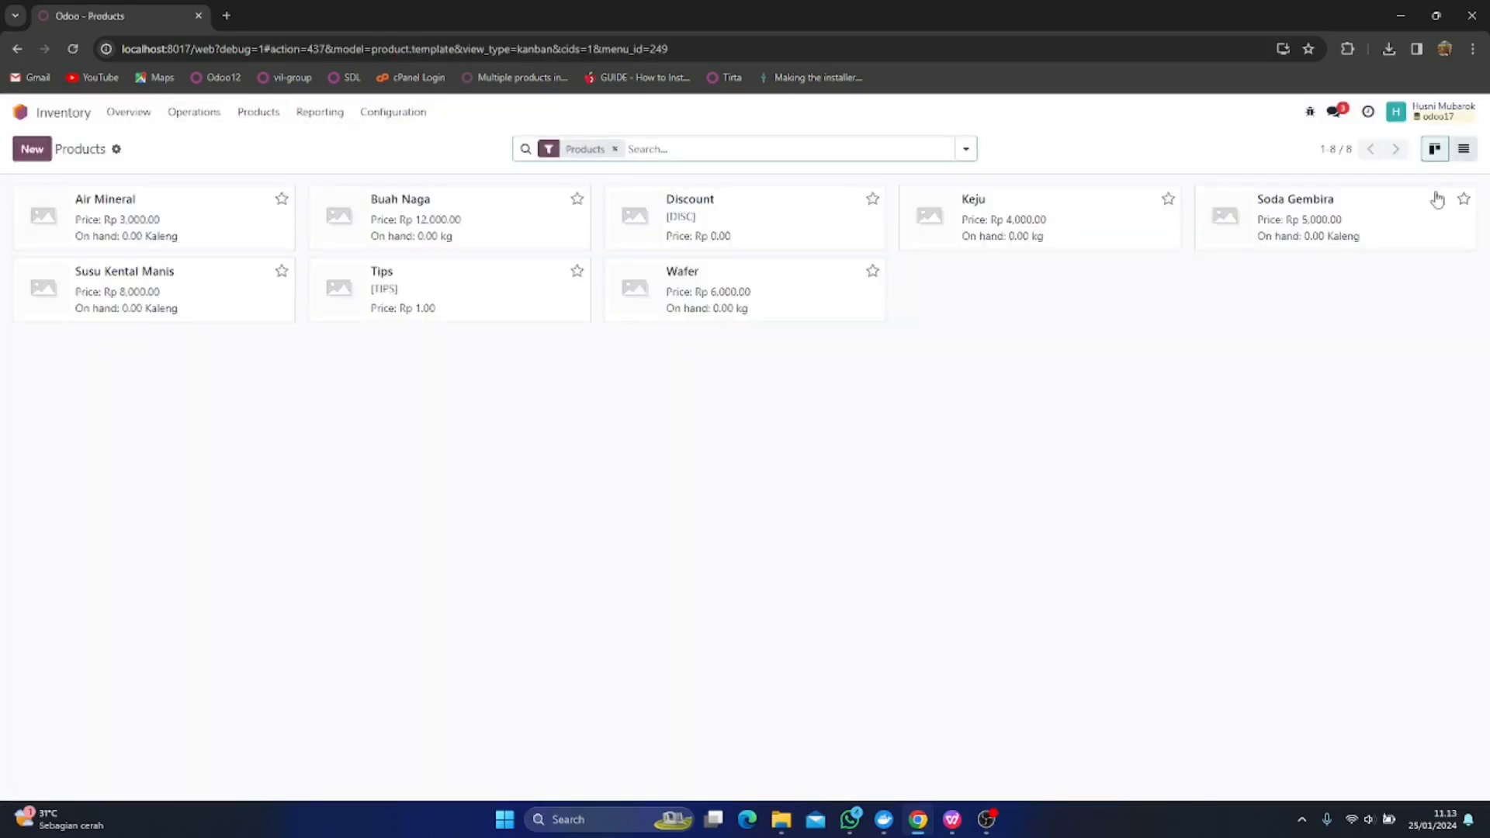
{"action": "left_click", "coordinate": [1464, 148]}
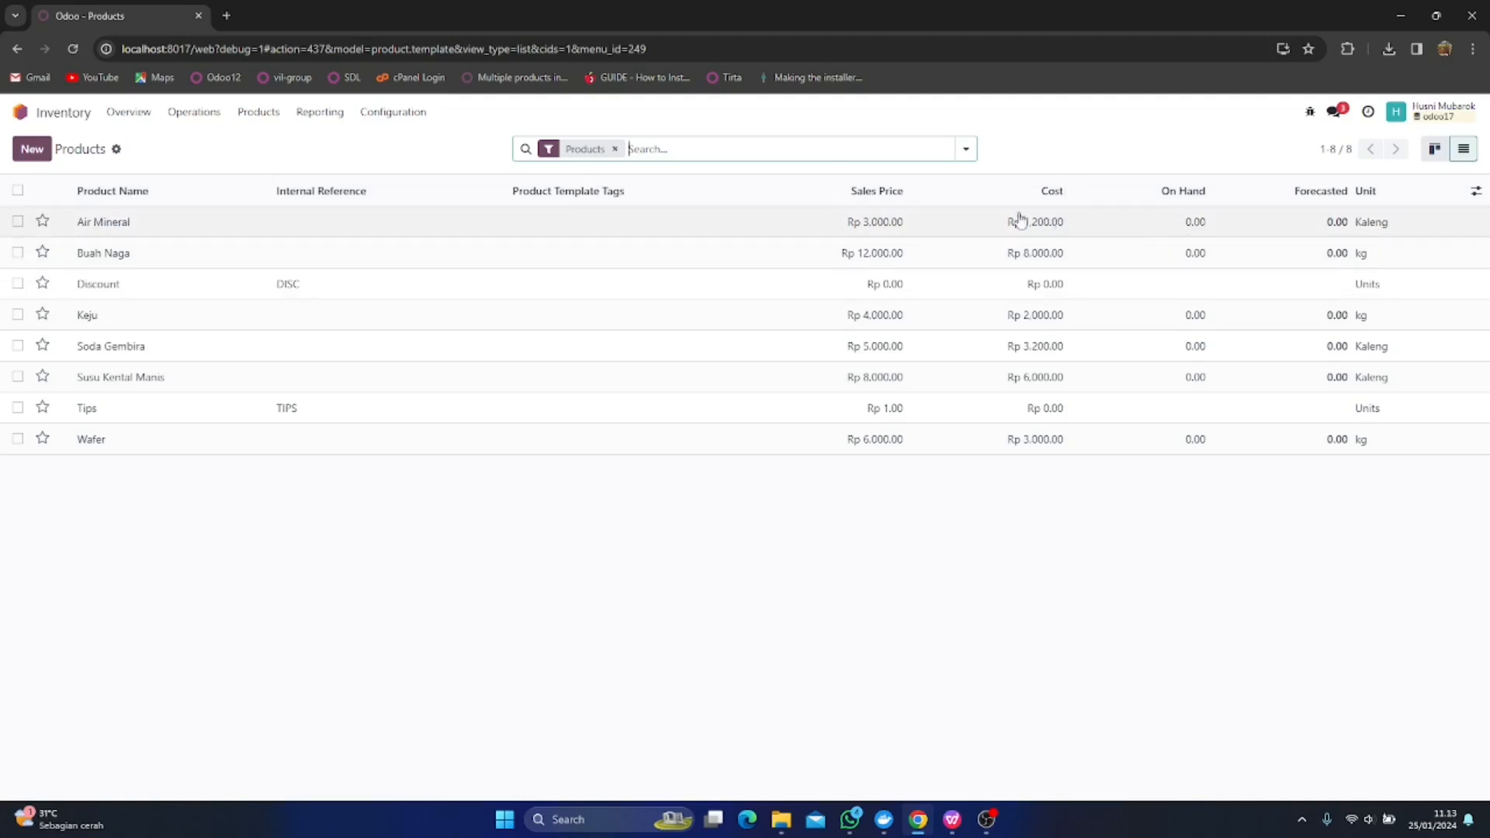
Open the Physical Inventory adjustments in the Inventory app and start a records import for them
{"action": "left_click", "coordinate": [19, 112]}
{"action": "left_click", "coordinate": [896, 328]}
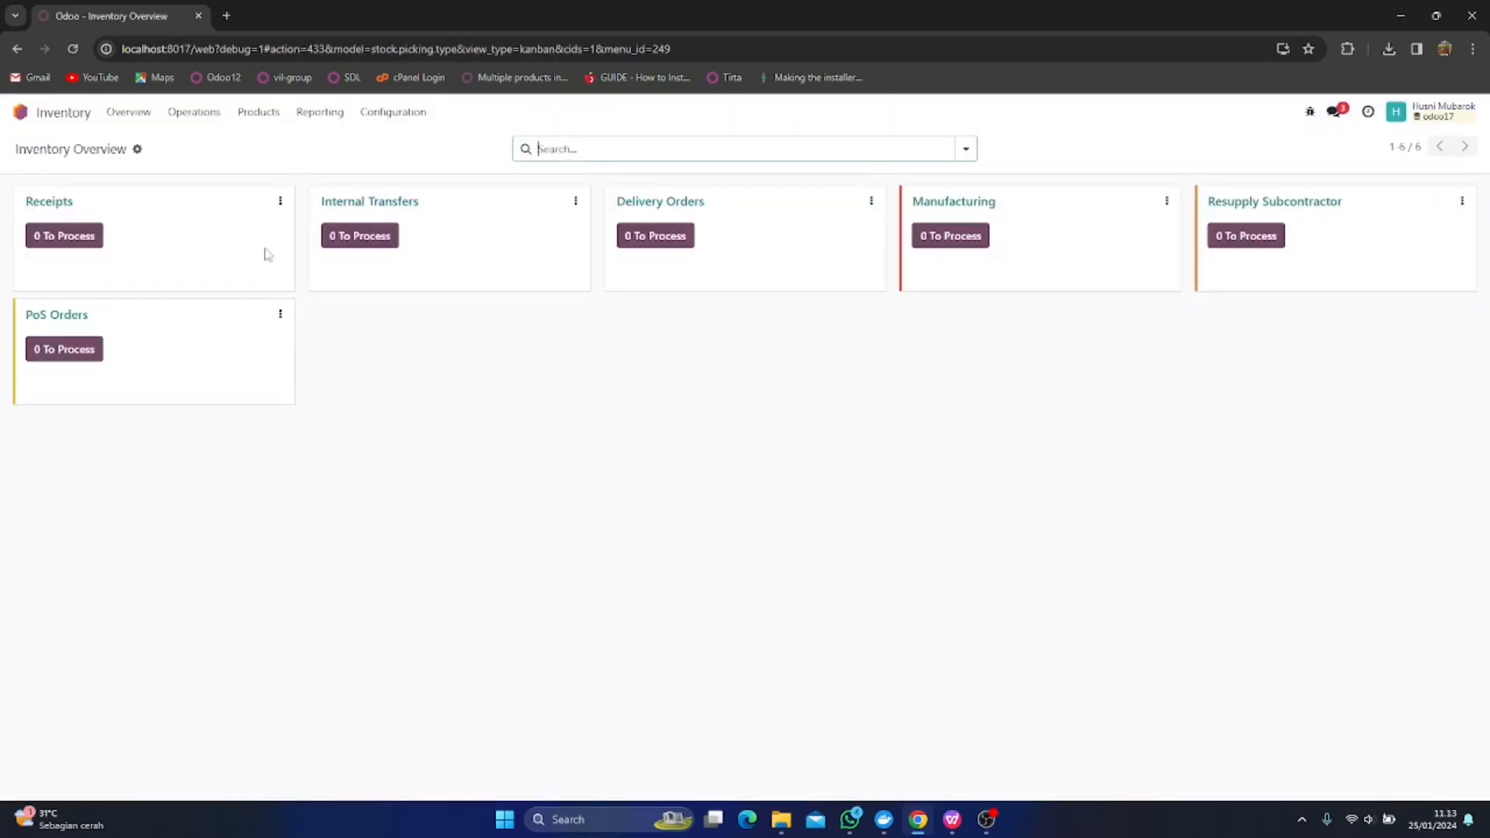
{"action": "left_click", "coordinate": [195, 118]}
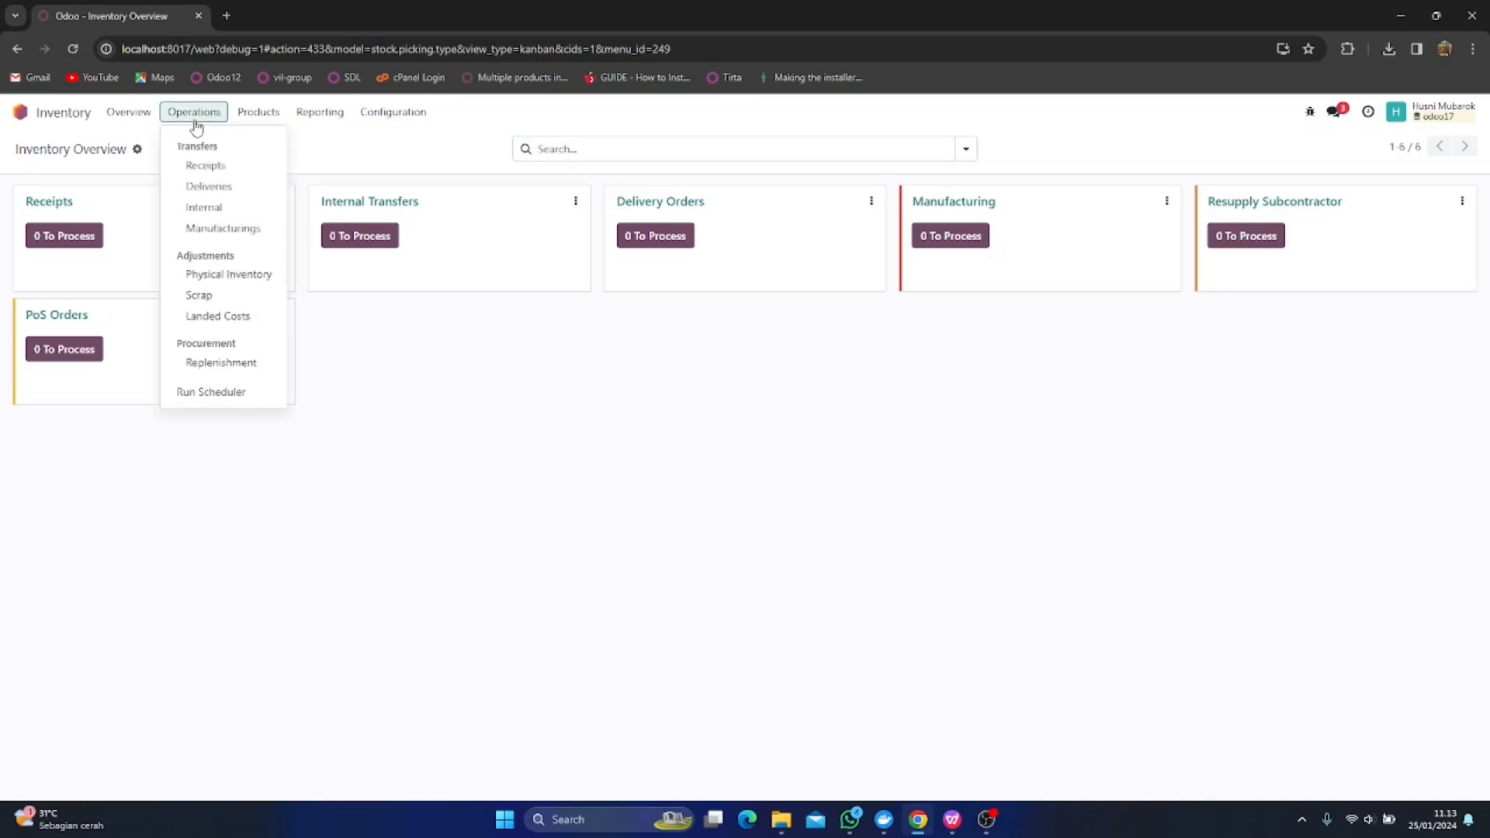
{"action": "left_click", "coordinate": [227, 281]}
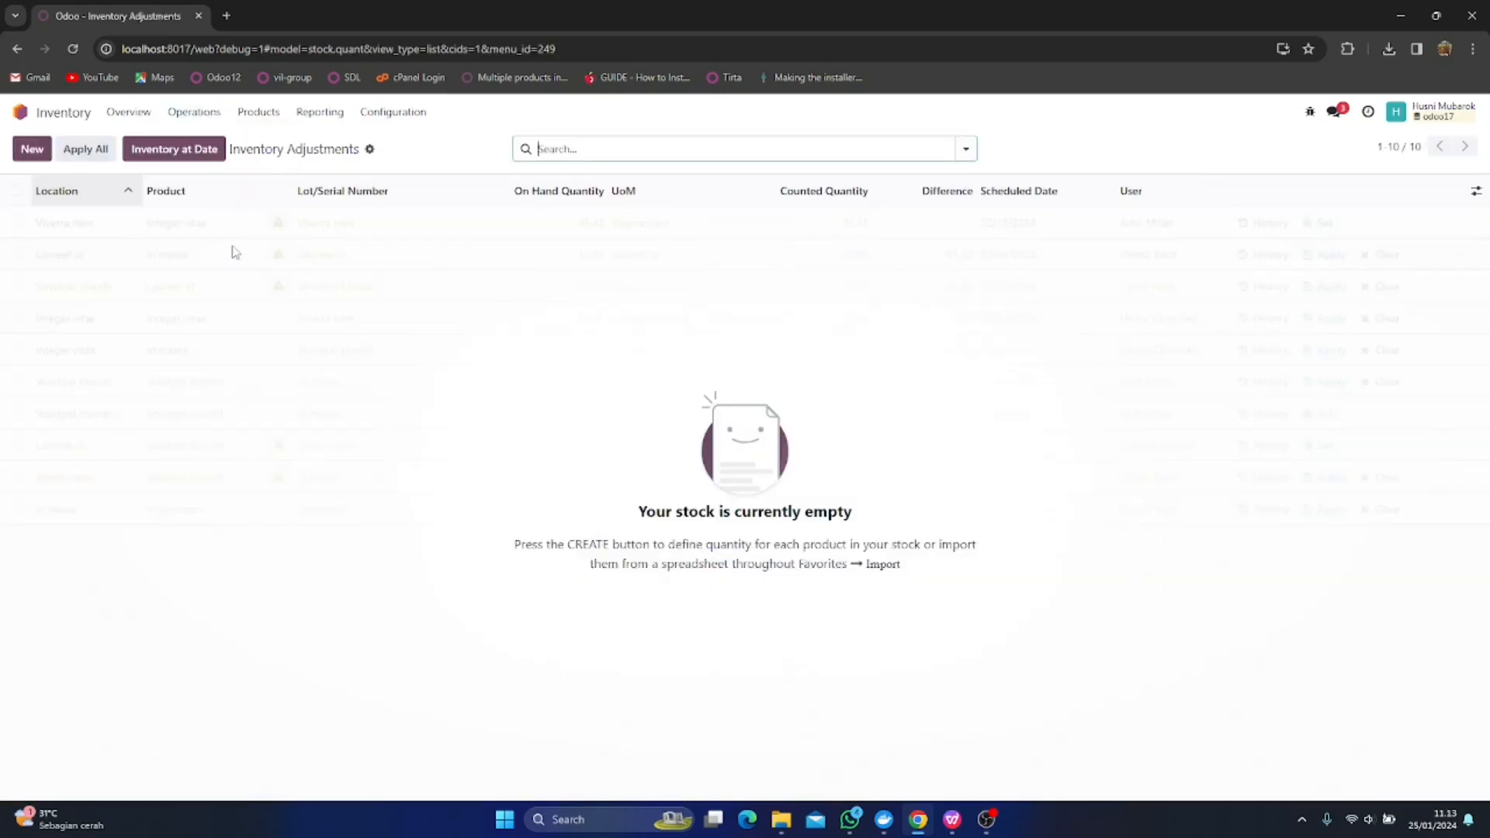
{"action": "left_click", "coordinate": [370, 150]}
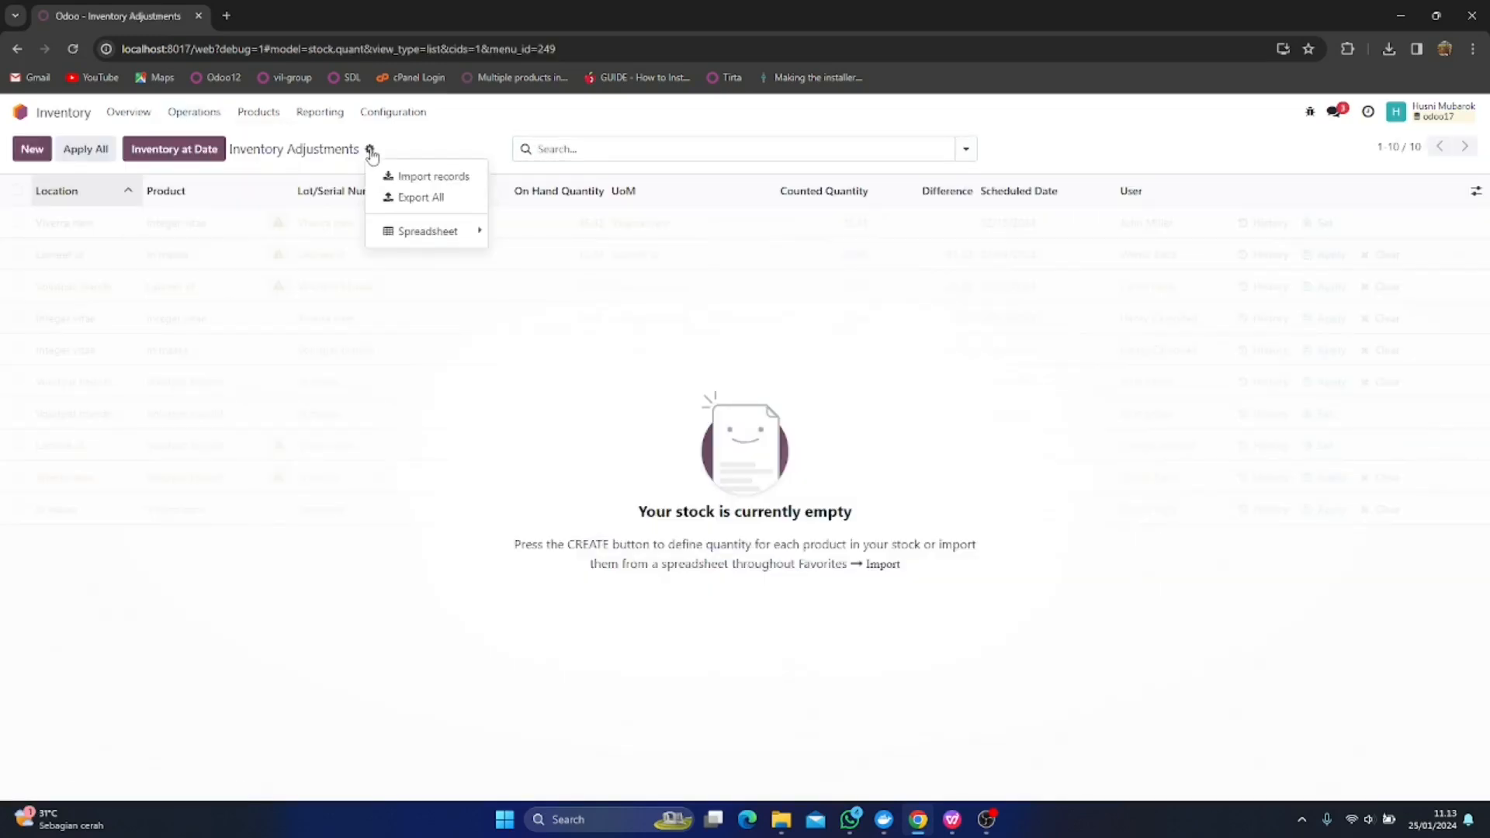
{"action": "left_click", "coordinate": [389, 172]}
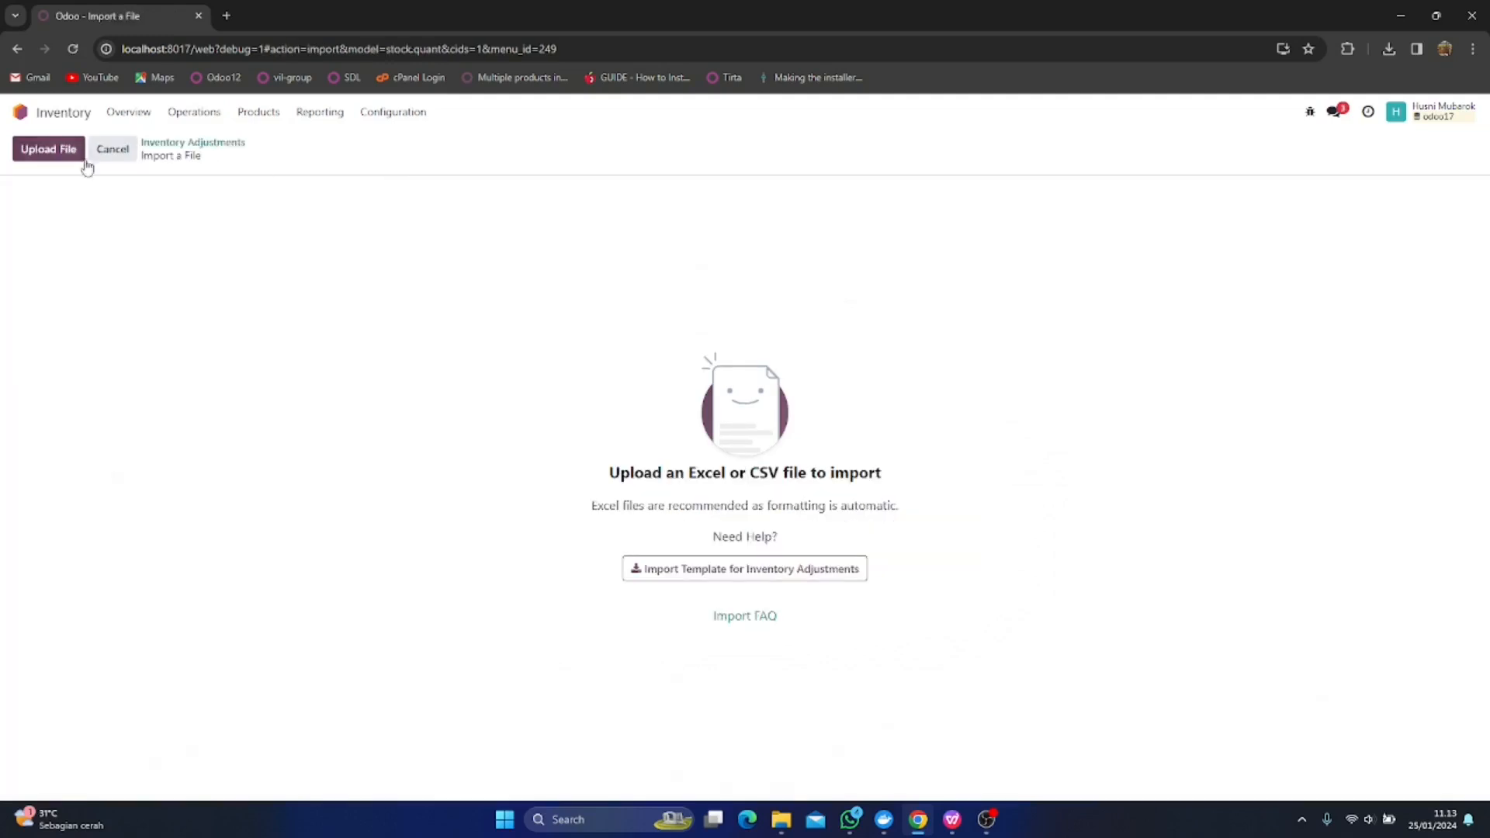
Load Quants Persediaan.xlsx from the TemplateOpeningBalanceOdoo17 folder as the import file, dismissing the chat notification
{"action": "left_click", "coordinate": [60, 150]}
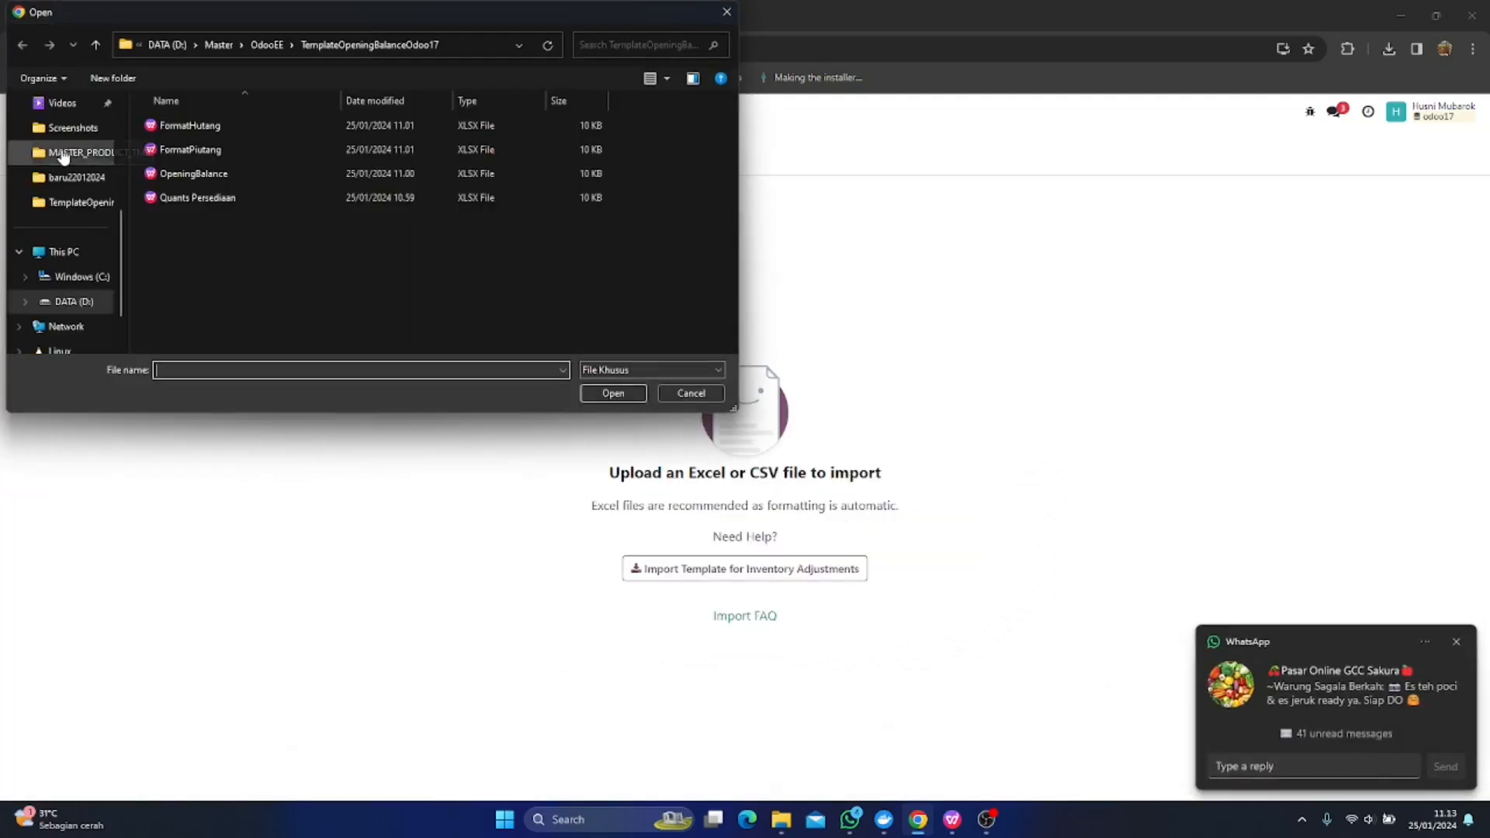
{"action": "left_click", "coordinate": [166, 200]}
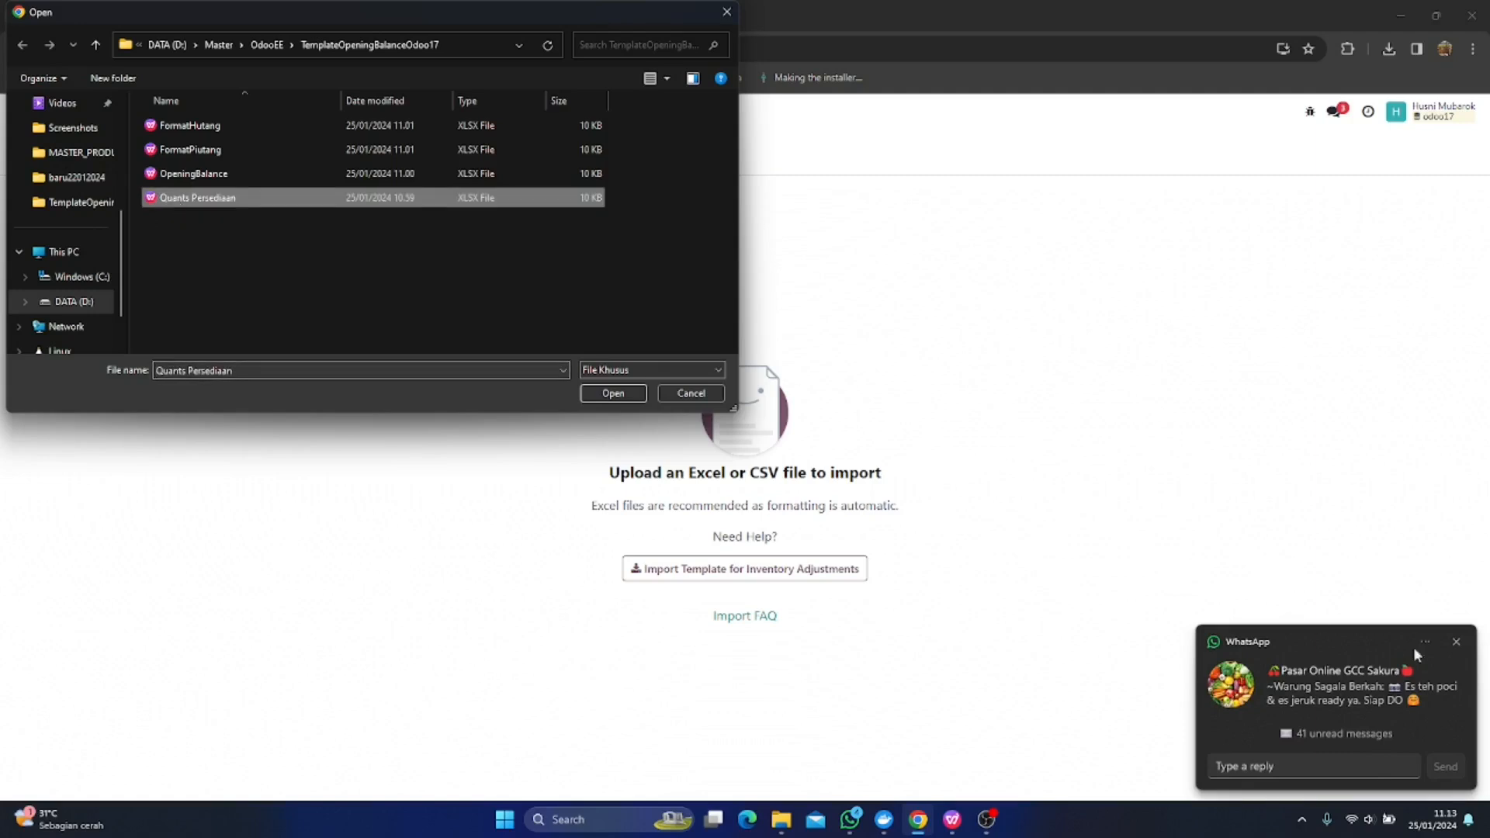
{"action": "left_click", "coordinate": [1457, 643]}
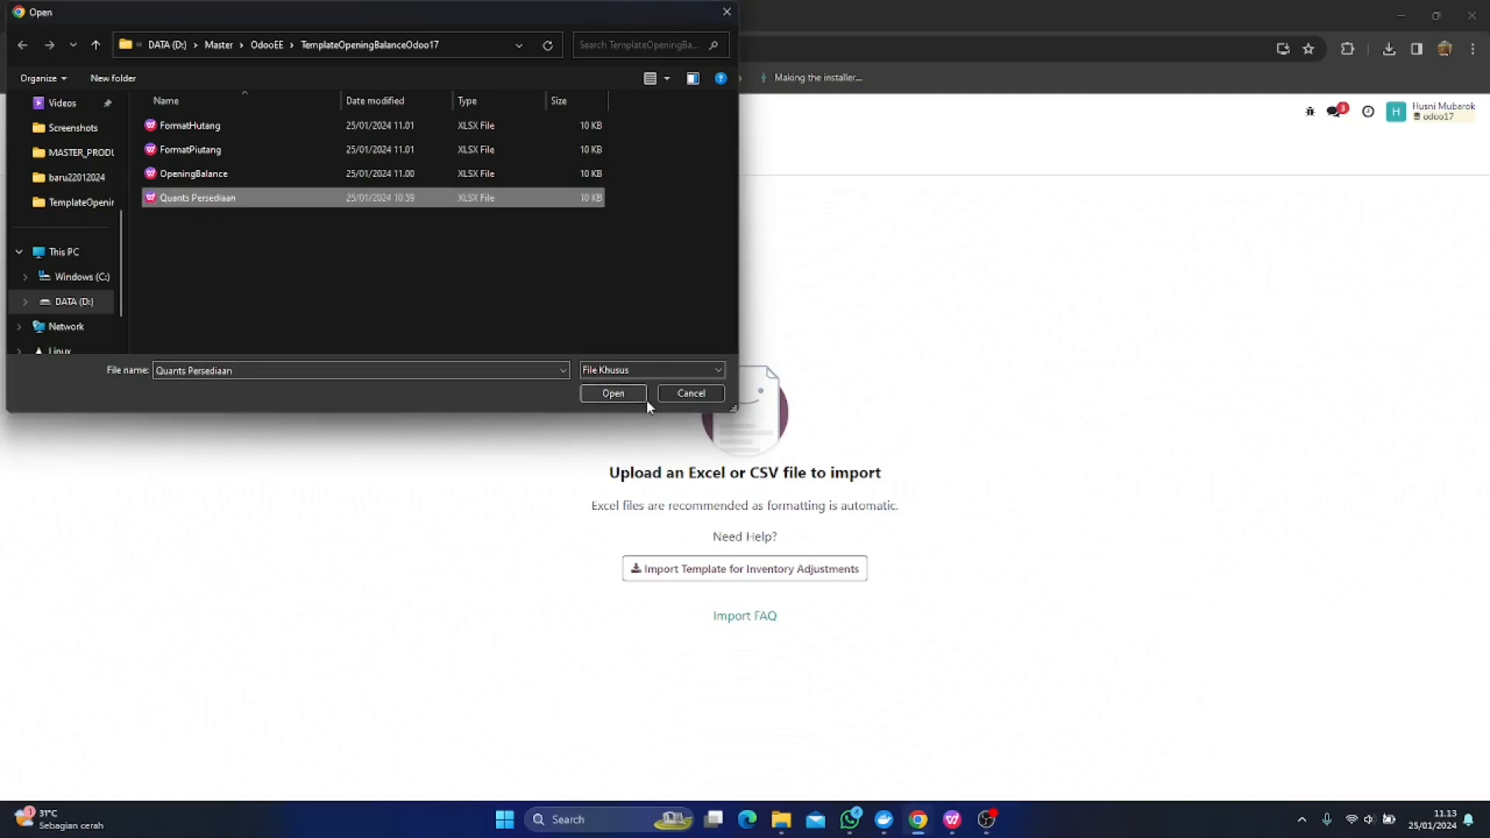
{"action": "left_click", "coordinate": [613, 394]}
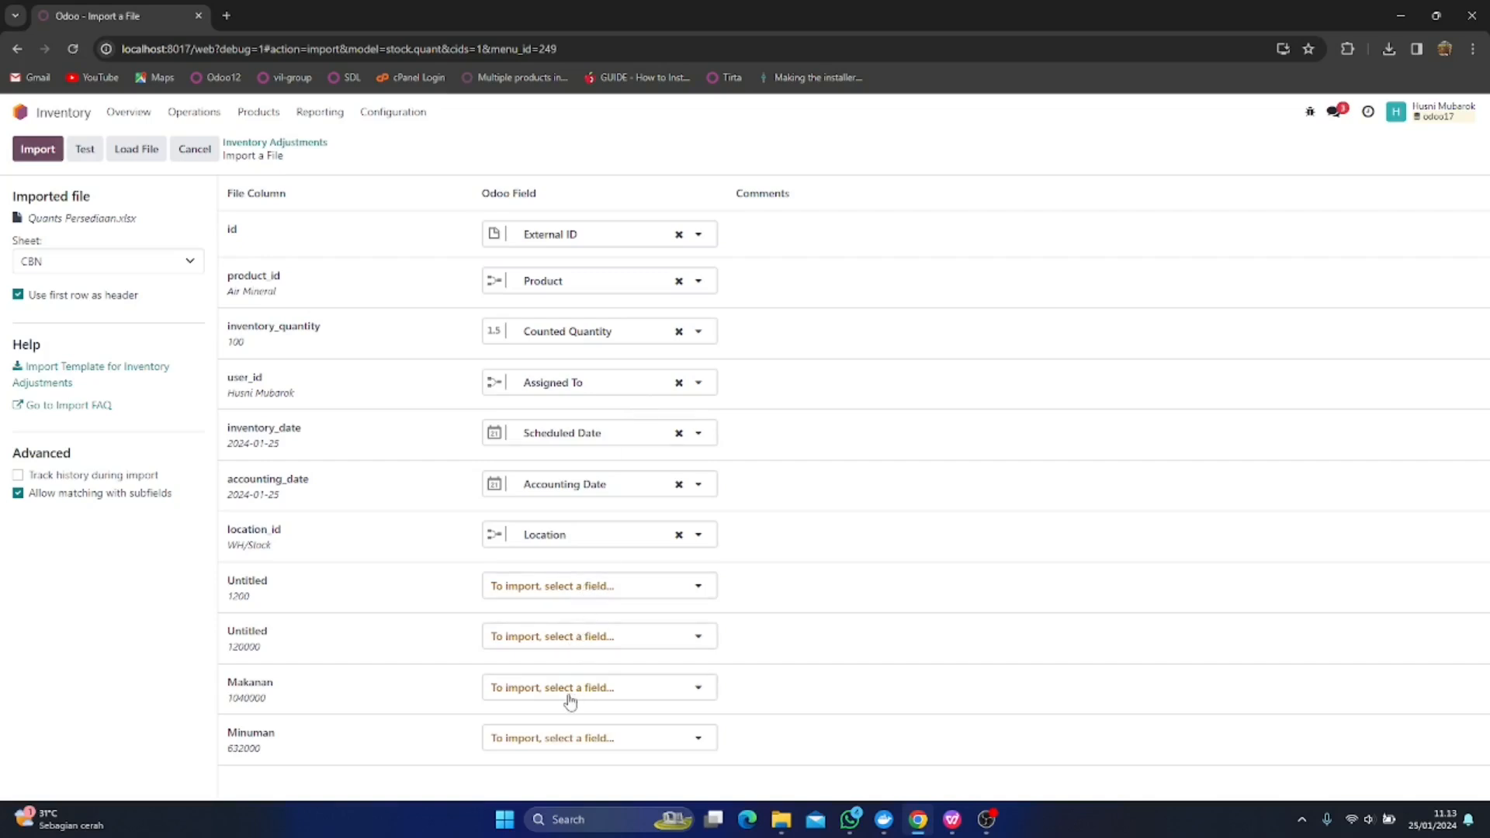
Switch to Quants Persediaan.xlsx in WPS Spreadsheets and examine its location, user, inventory date and accounting date columns
{"action": "left_click", "coordinate": [952, 820]}
{"action": "left_click", "coordinate": [921, 757]}
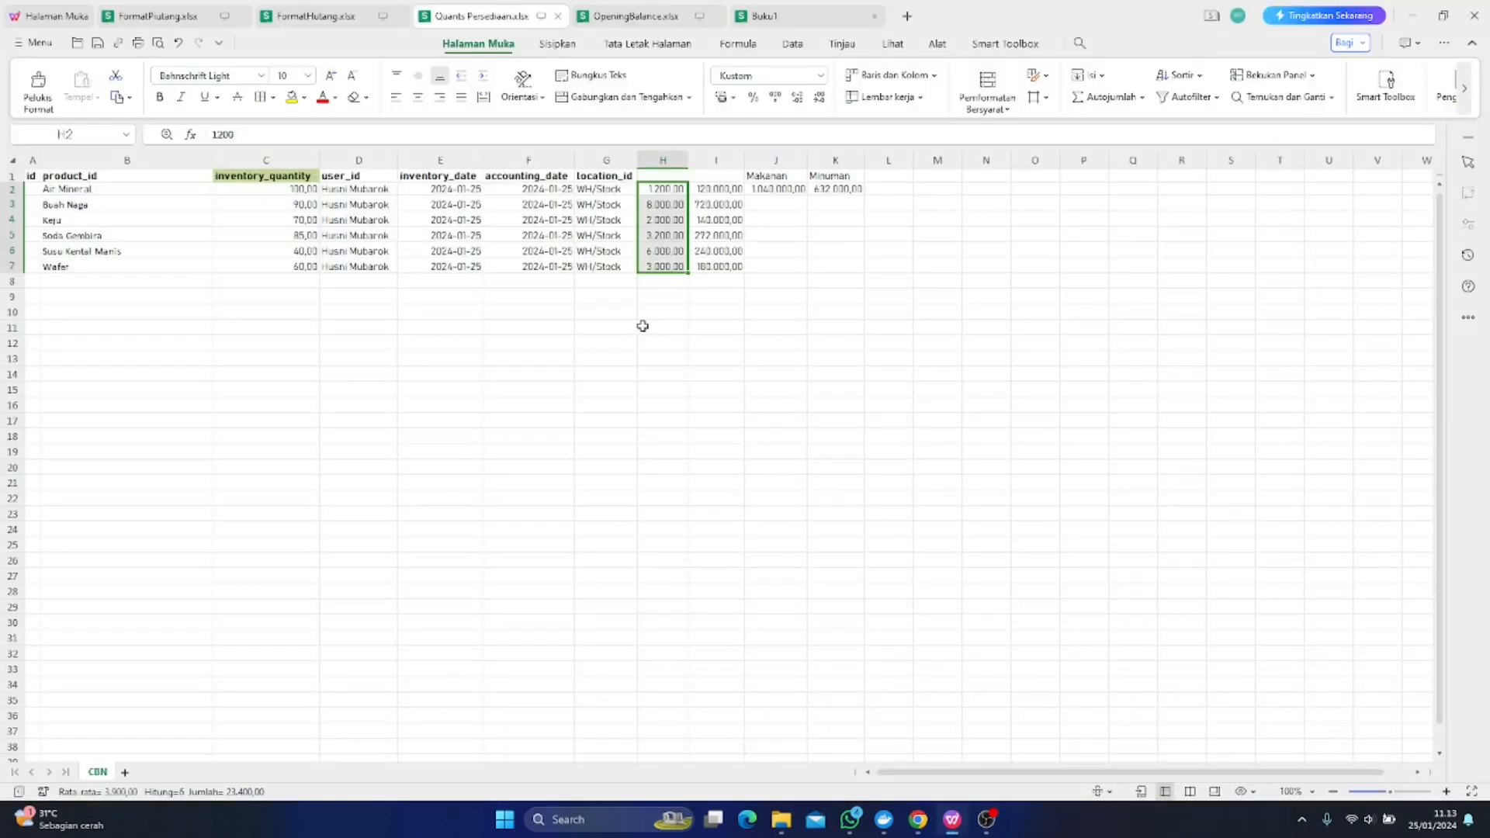
{"action": "left_click", "coordinate": [608, 187]}
{"action": "left_click", "coordinate": [595, 295]}
{"action": "left_click", "coordinate": [375, 191]}
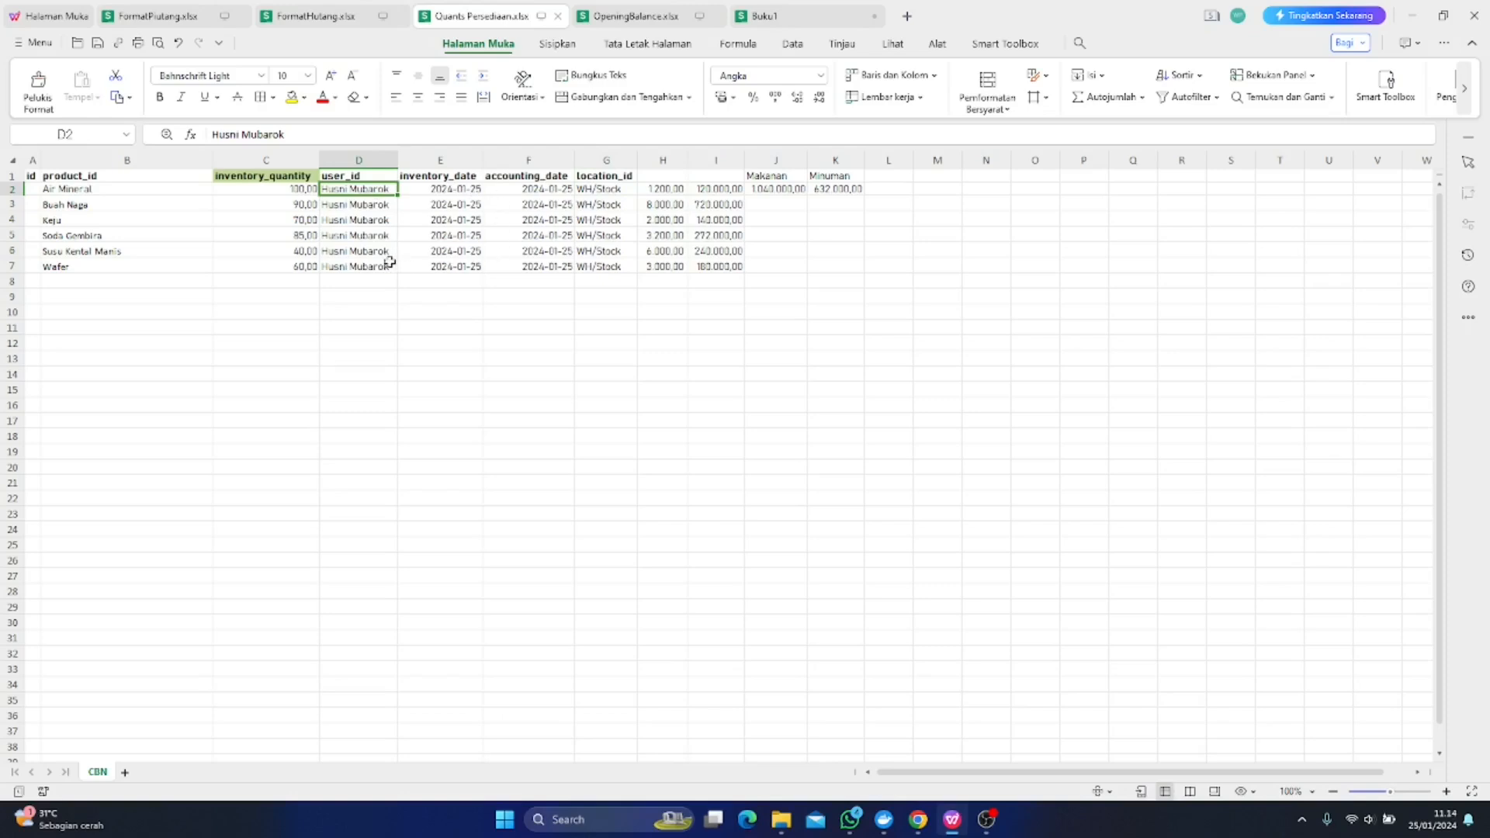
{"action": "left_click", "coordinate": [373, 252]}
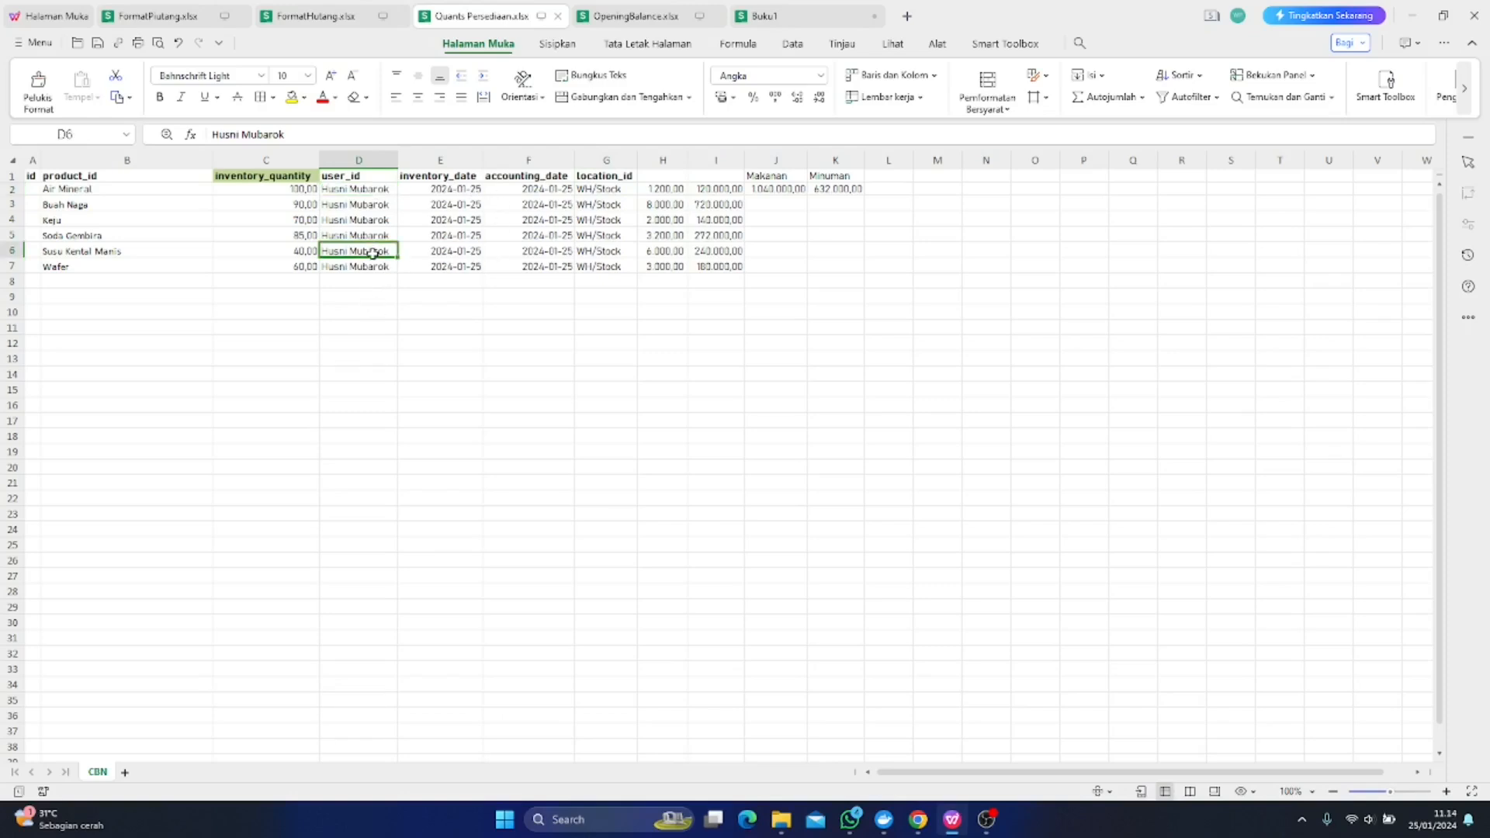
{"action": "left_click", "coordinate": [463, 223]}
{"action": "left_click", "coordinate": [512, 222]}
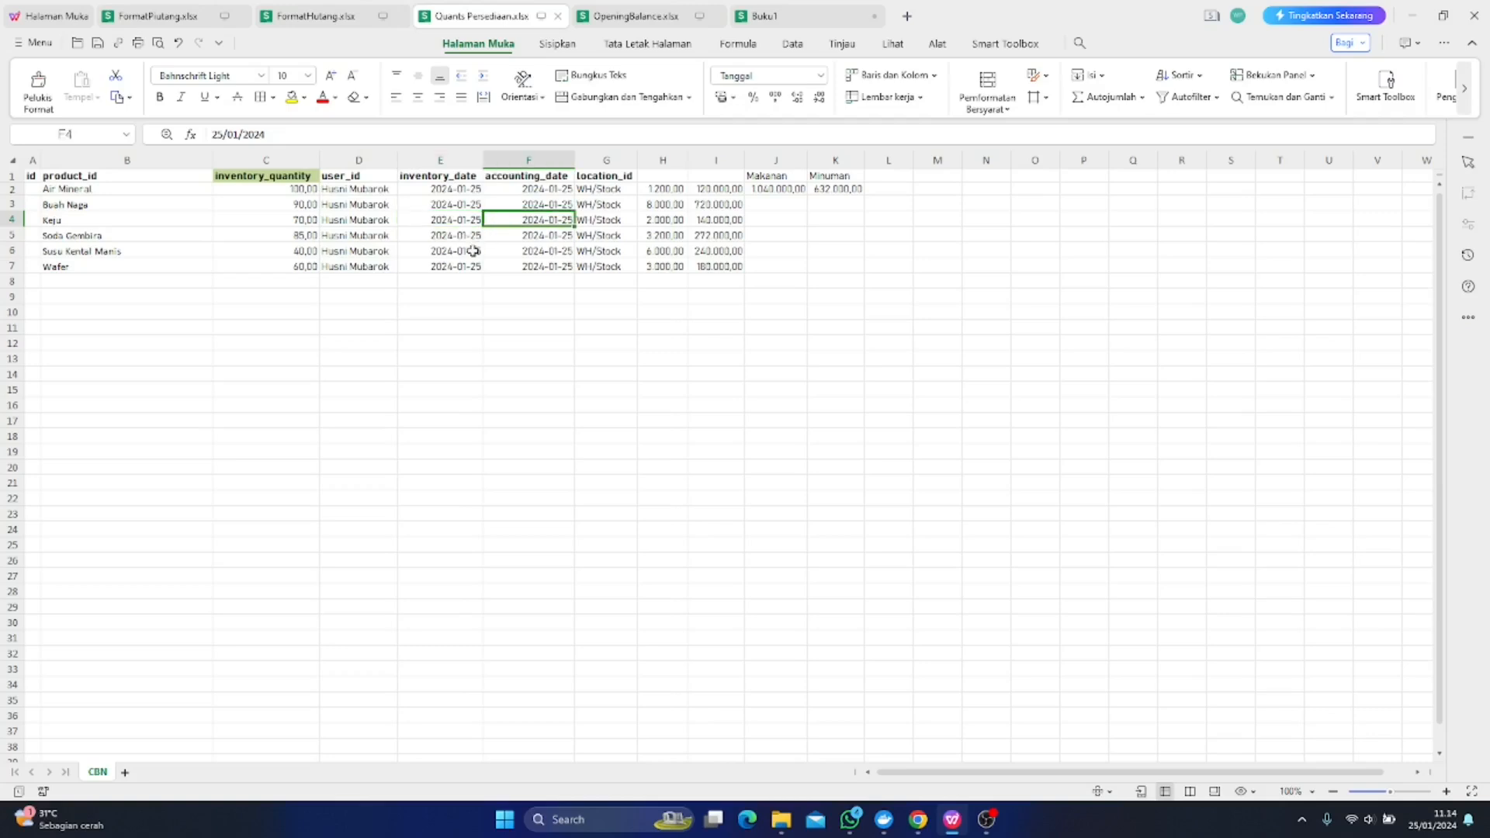
{"action": "left_click", "coordinate": [465, 278]}
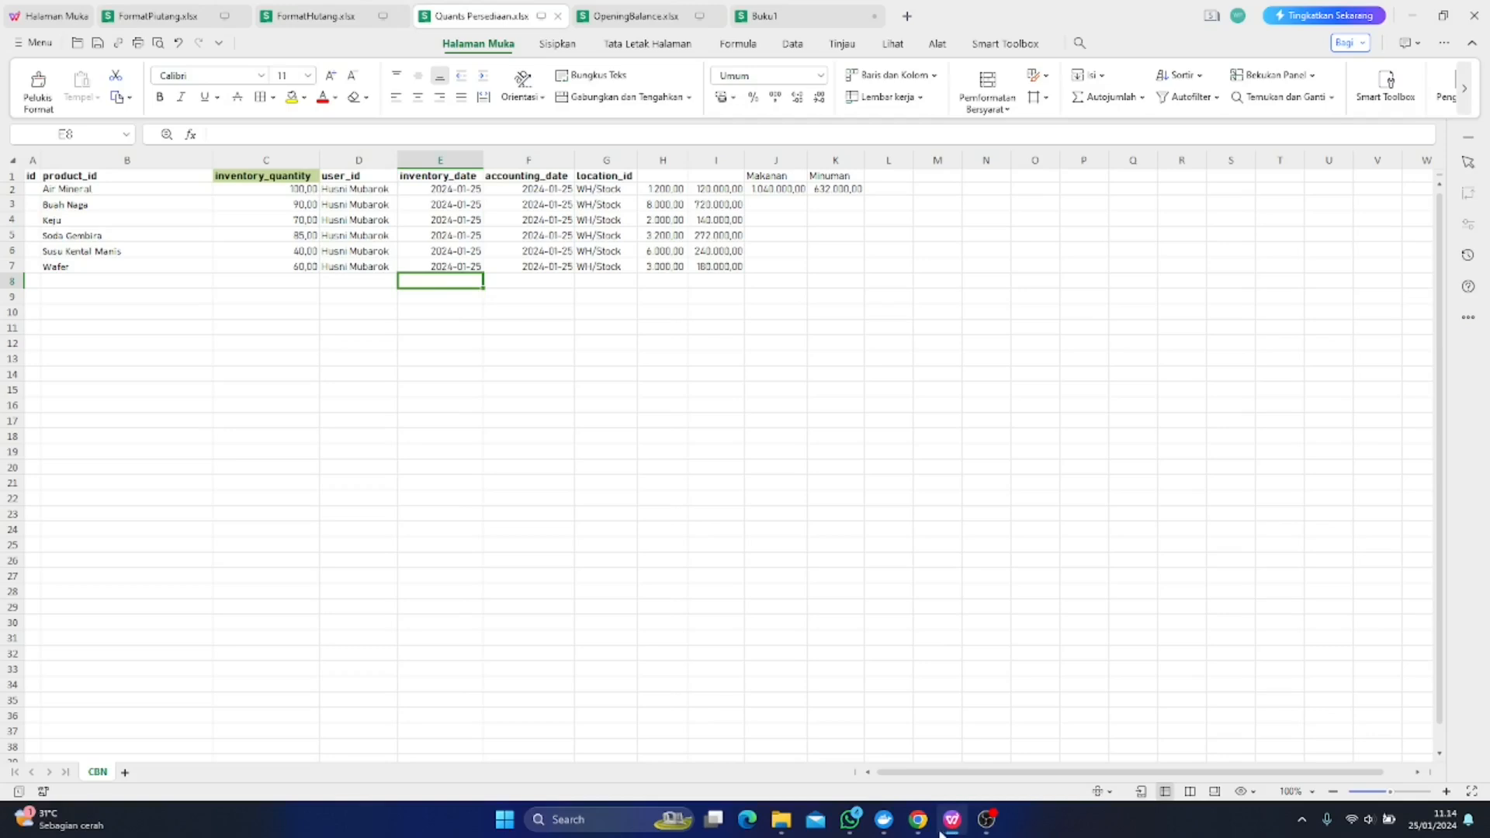
Switch back to Odoo in Chrome, test the inventory adjustments import, and import the records
{"action": "left_click", "coordinate": [918, 820]}
{"action": "left_click", "coordinate": [84, 149]}
{"action": "scroll", "coordinate": [440, 338], "scroll_direction": "down", "scroll_amount": 1}
{"action": "scroll", "coordinate": [437, 336], "scroll_direction": "up", "scroll_amount": 1}
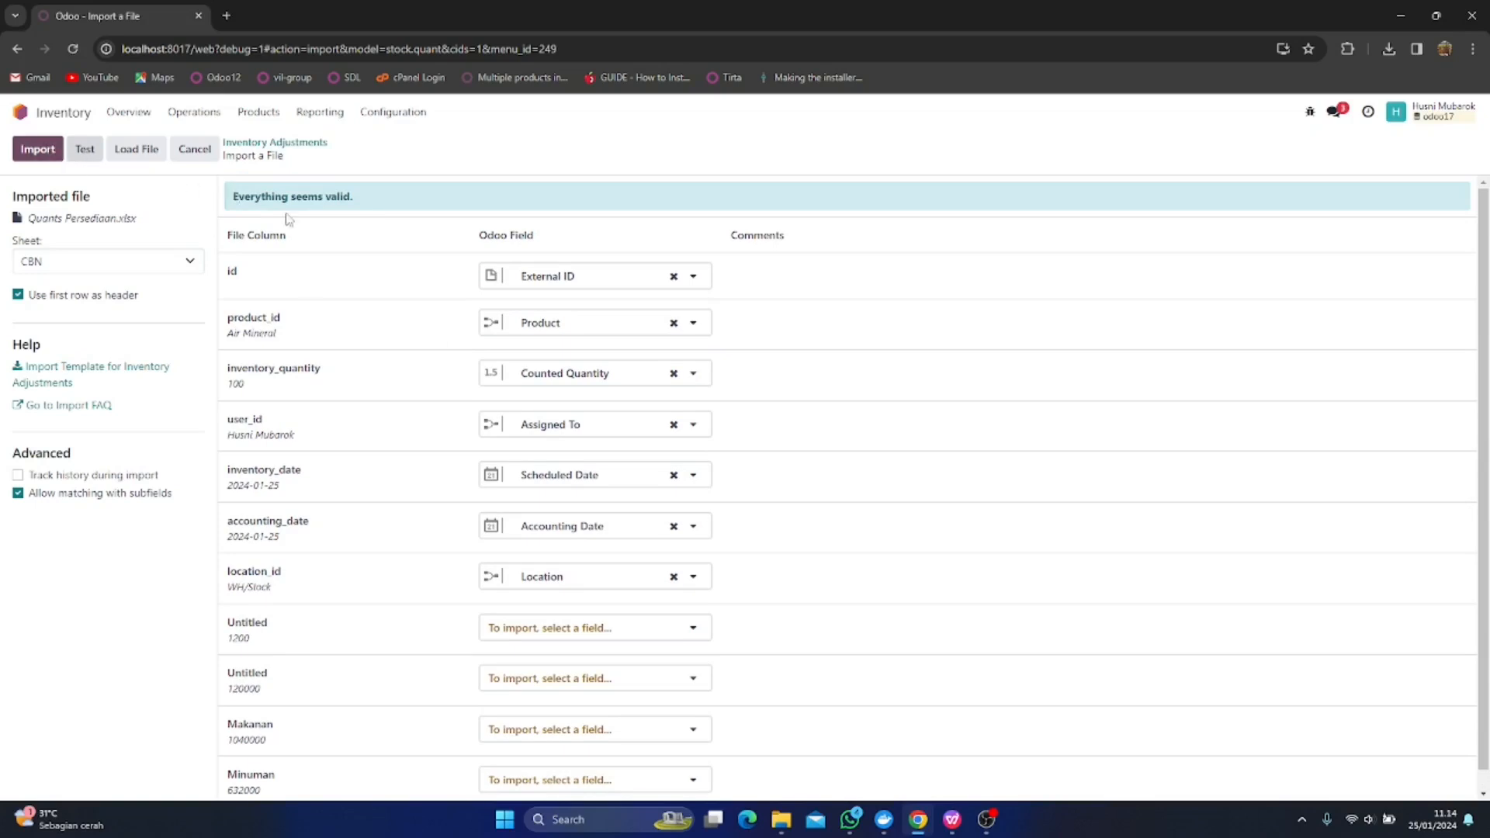
{"action": "left_click", "coordinate": [31, 151]}
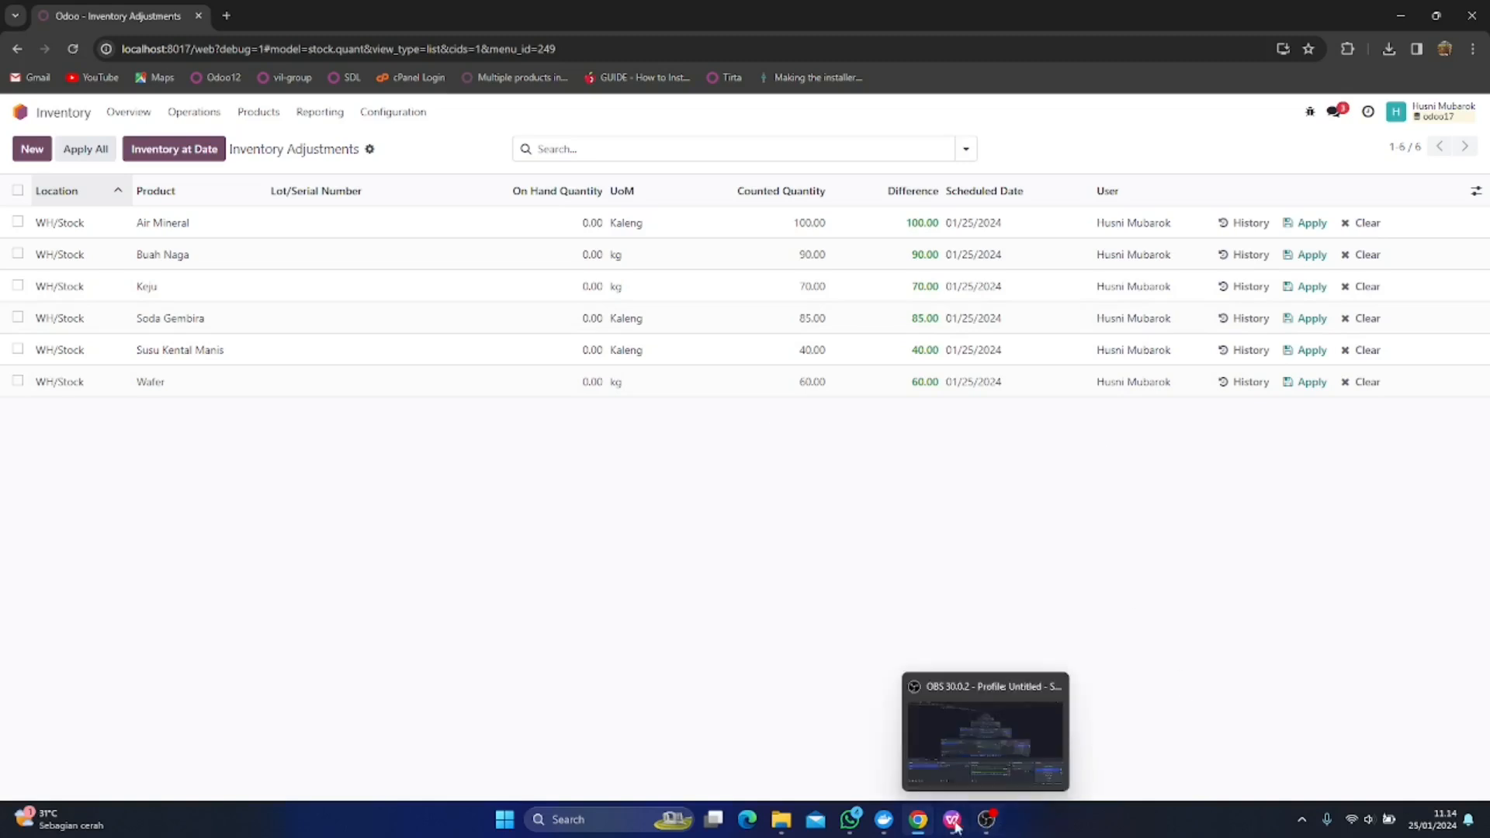
Switch to OpeningBalance.xlsx in WPS Spreadsheets and review the cash, bank, receivable and inventory lines of the opening journal entry
{"action": "mouse_move", "coordinate": [950, 828]}
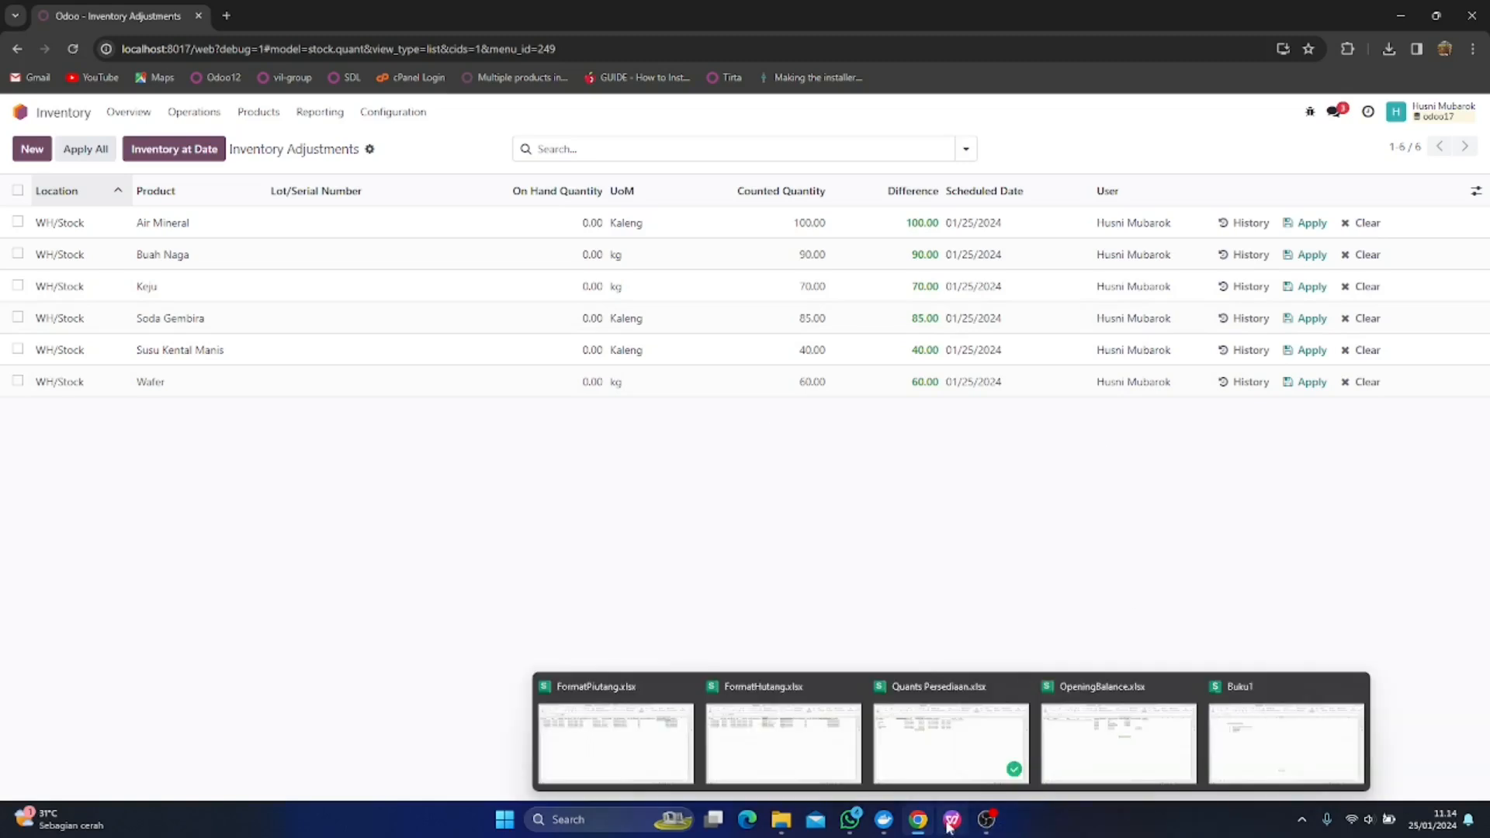
{"action": "left_click", "coordinate": [1116, 752]}
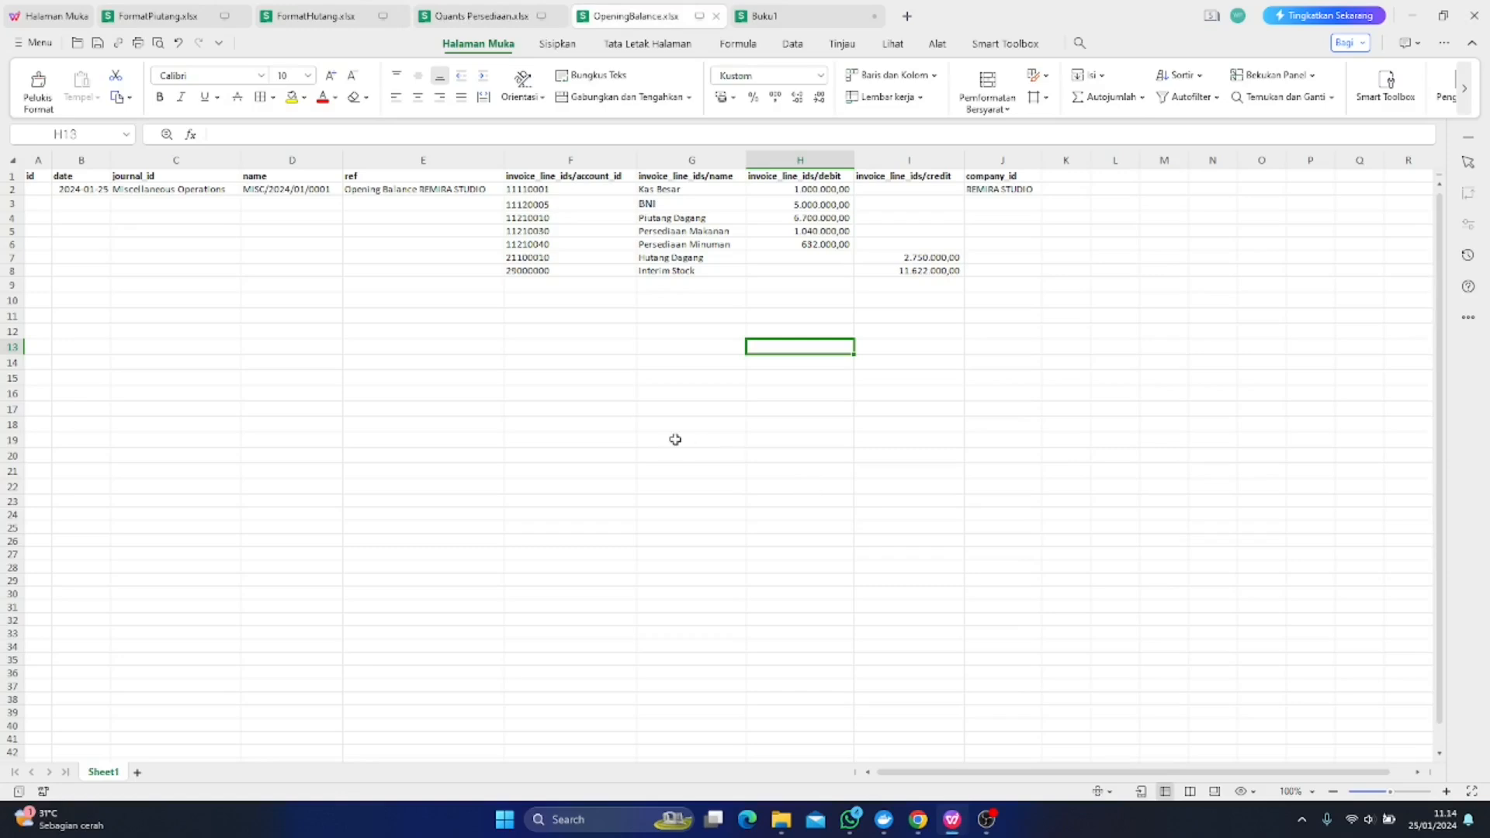
{"action": "left_click", "coordinate": [841, 330]}
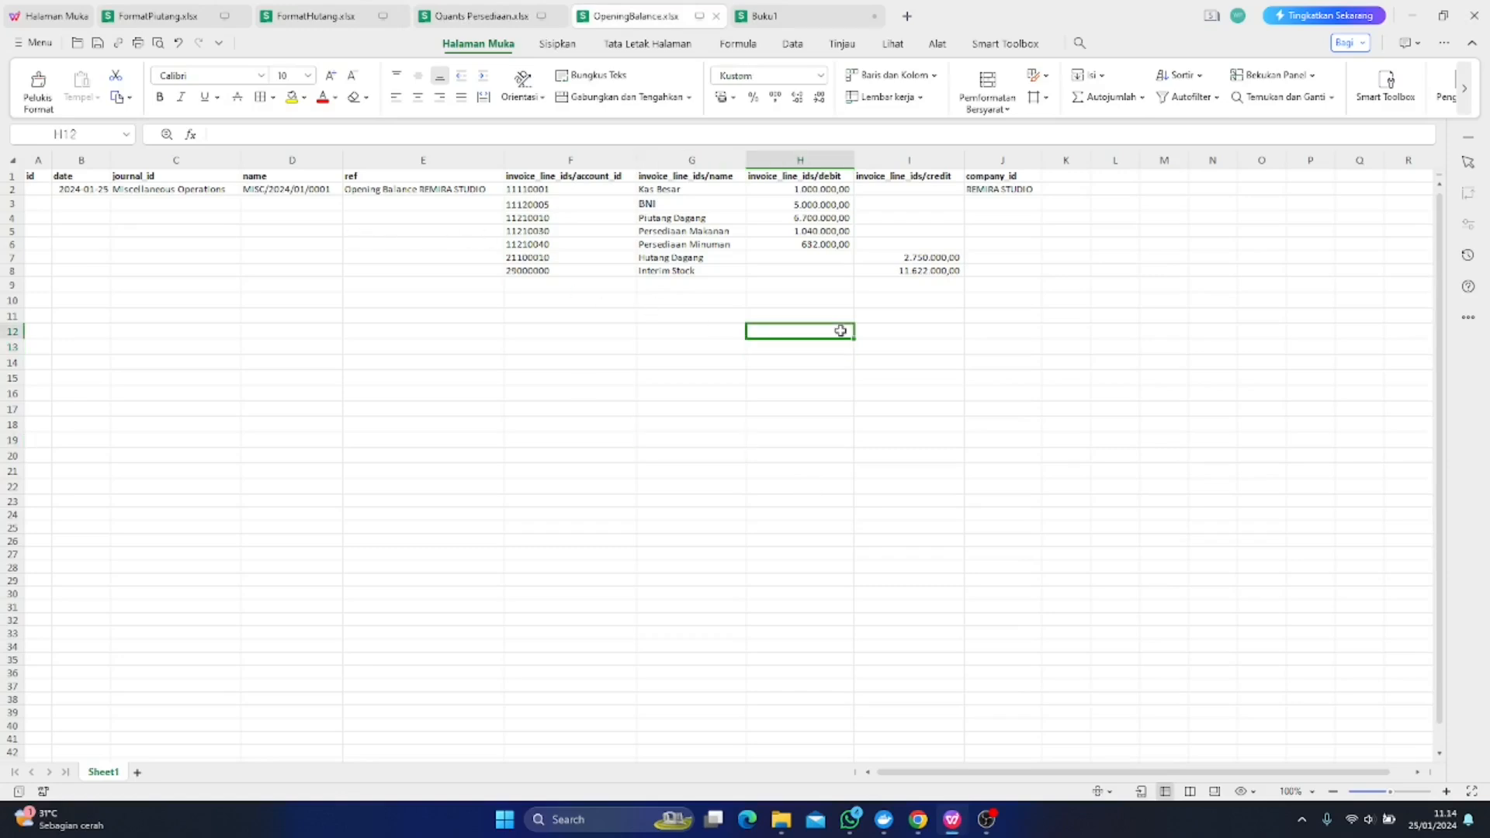
{"action": "left_click", "coordinate": [681, 192]}
{"action": "left_click", "coordinate": [674, 206]}
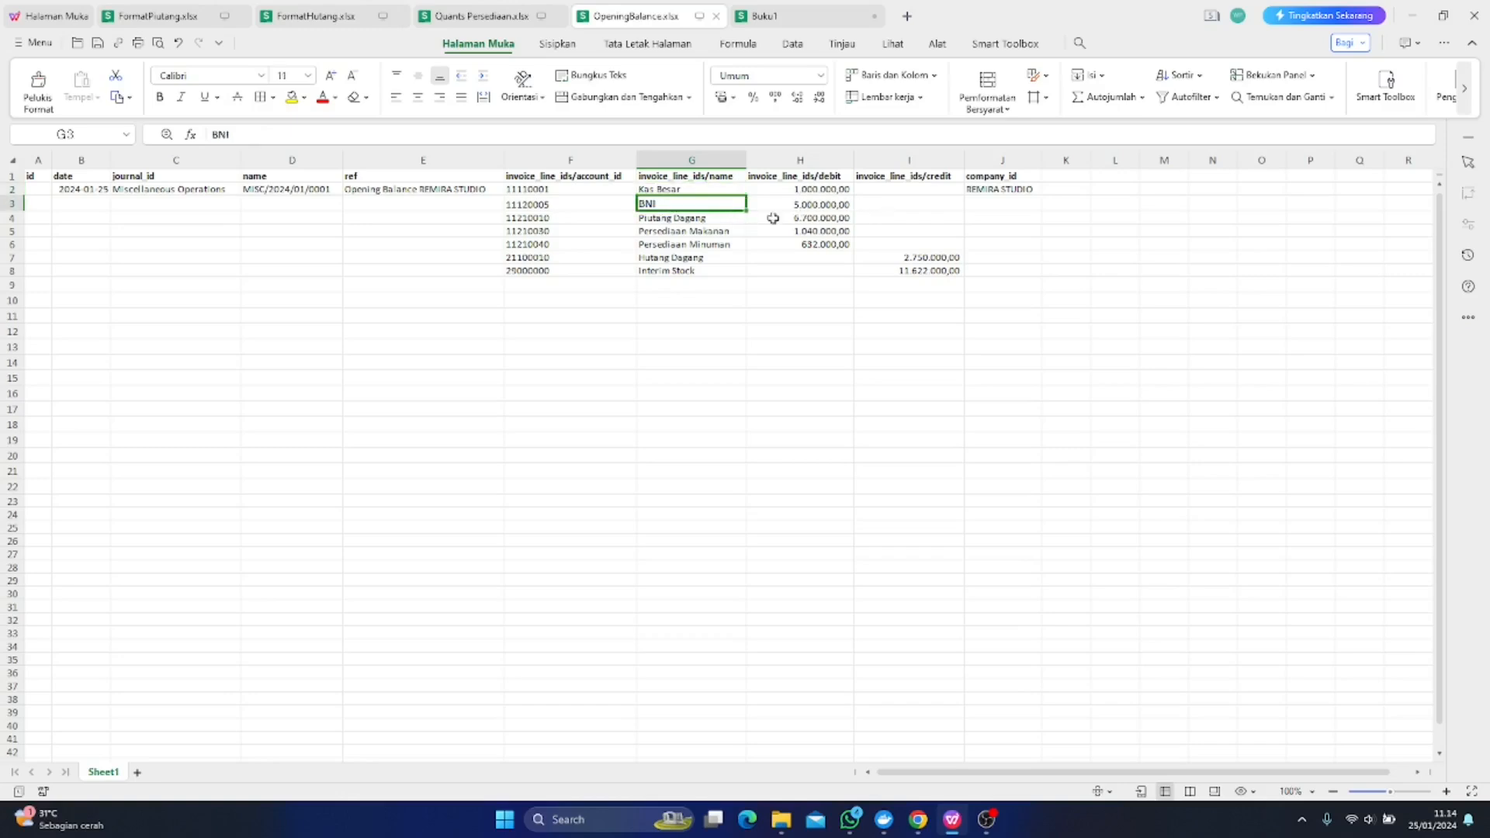
{"action": "left_click", "coordinate": [714, 228]}
{"action": "left_click", "coordinate": [793, 217]}
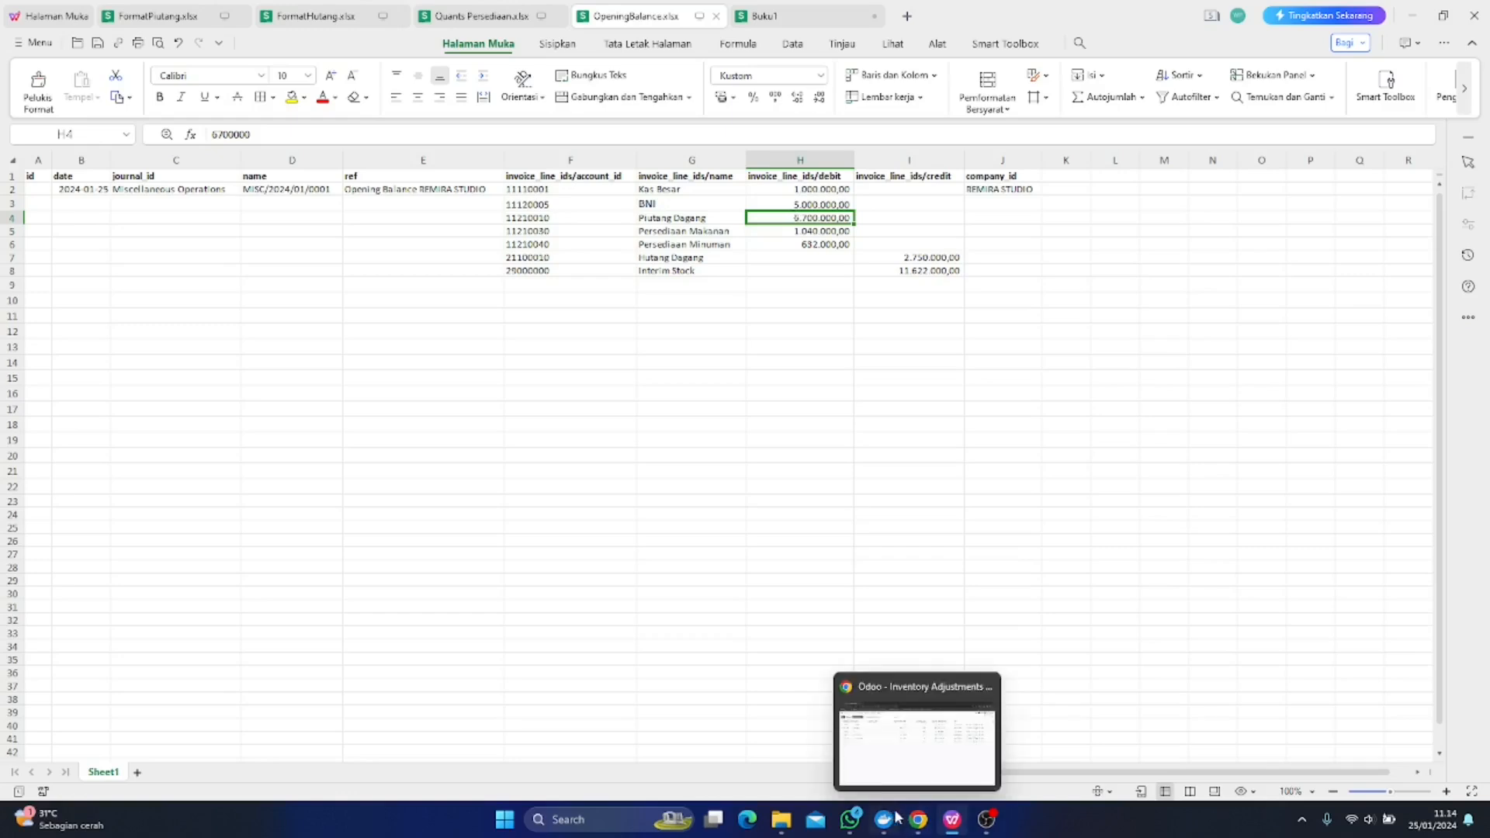
Switch to Odoo in Chrome, open the Accounting dashboard, and compare its invoice amounts with OpeningBalance.xlsx in WPS Spreadsheets, ending back in Chrome
{"action": "left_click", "coordinate": [918, 819]}
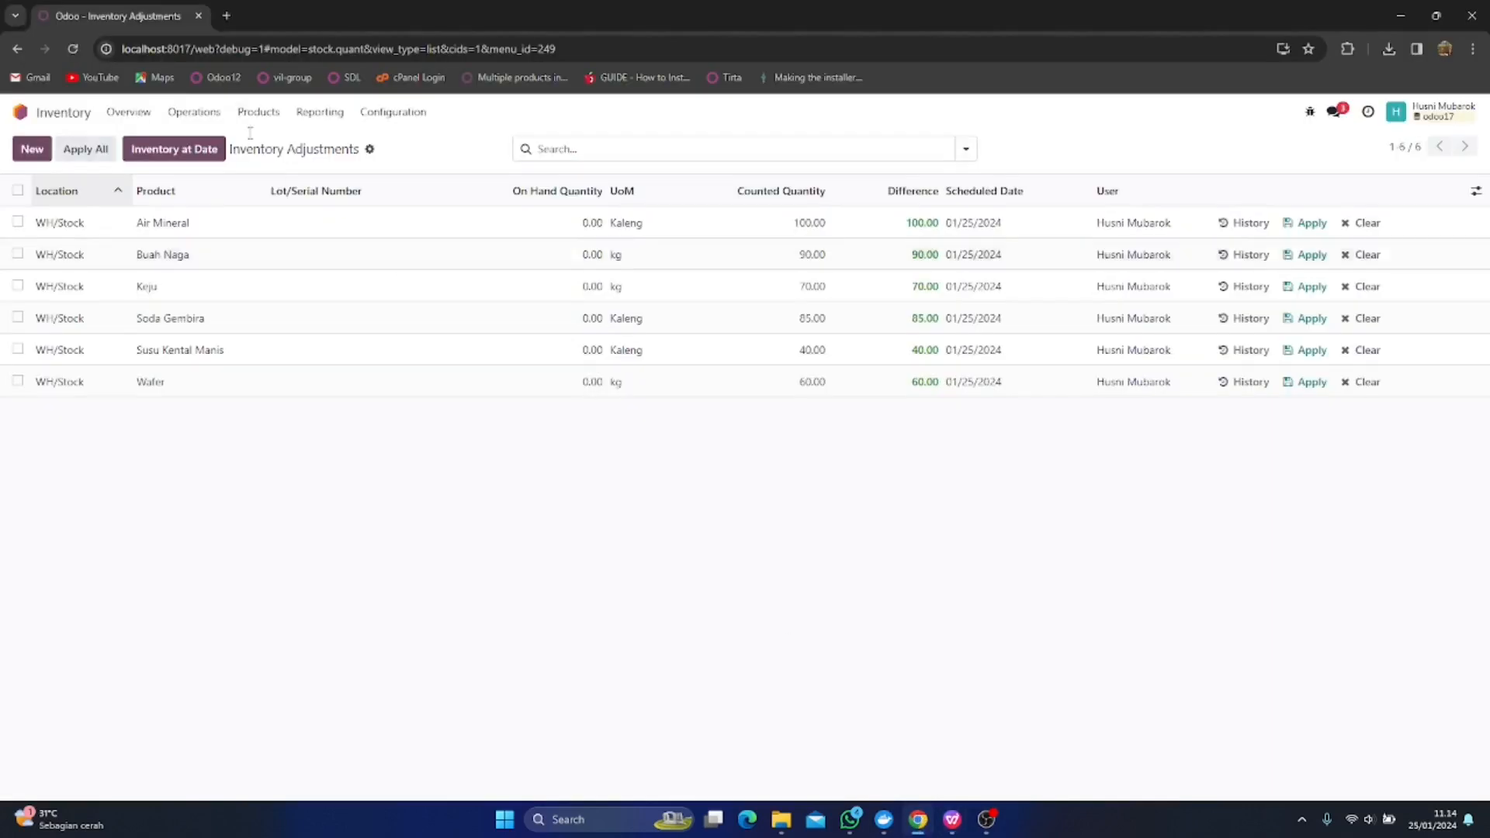
{"action": "left_click", "coordinate": [23, 114]}
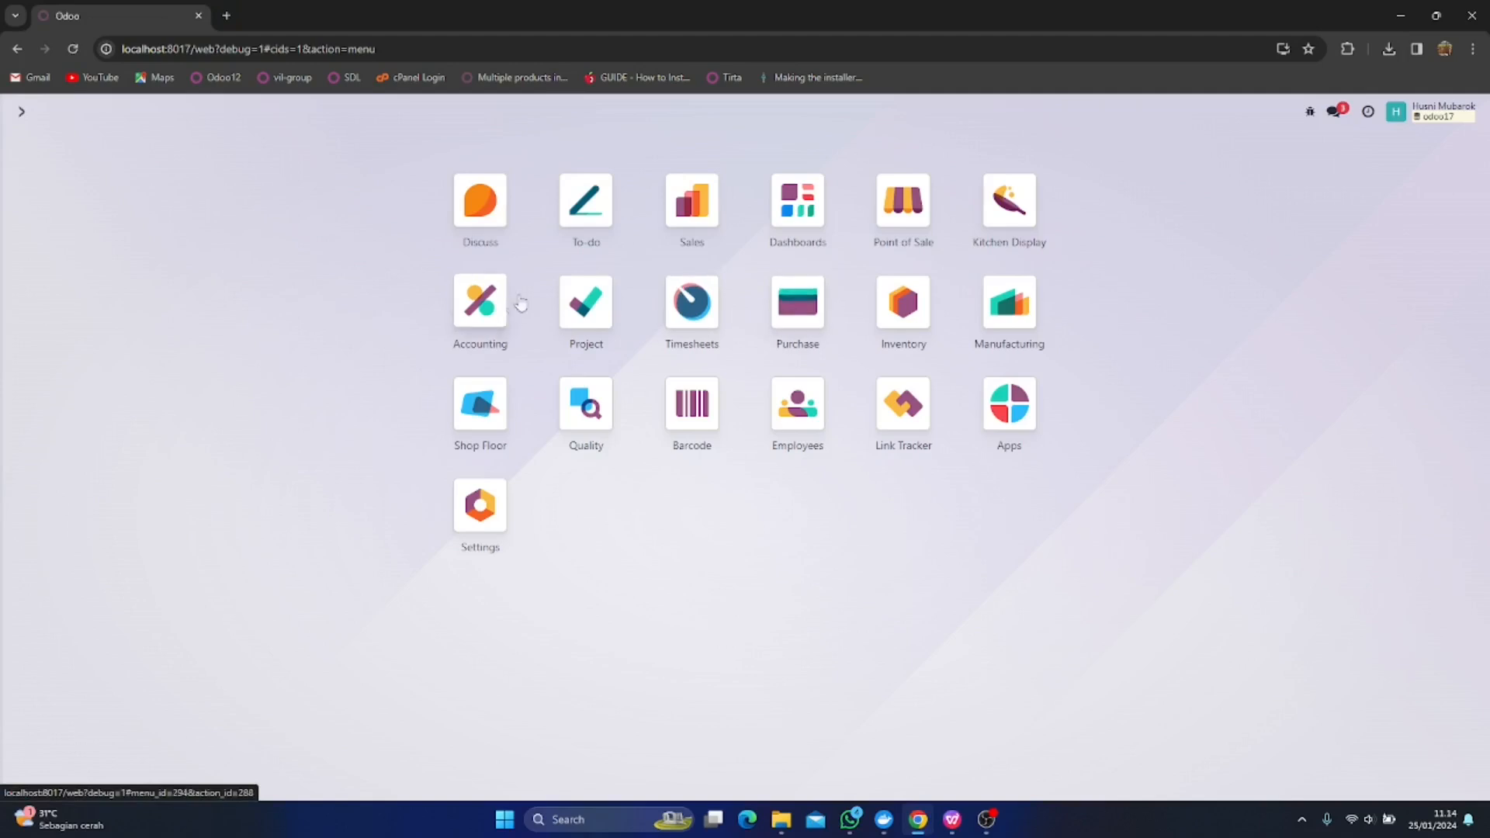
{"action": "left_click", "coordinate": [495, 335]}
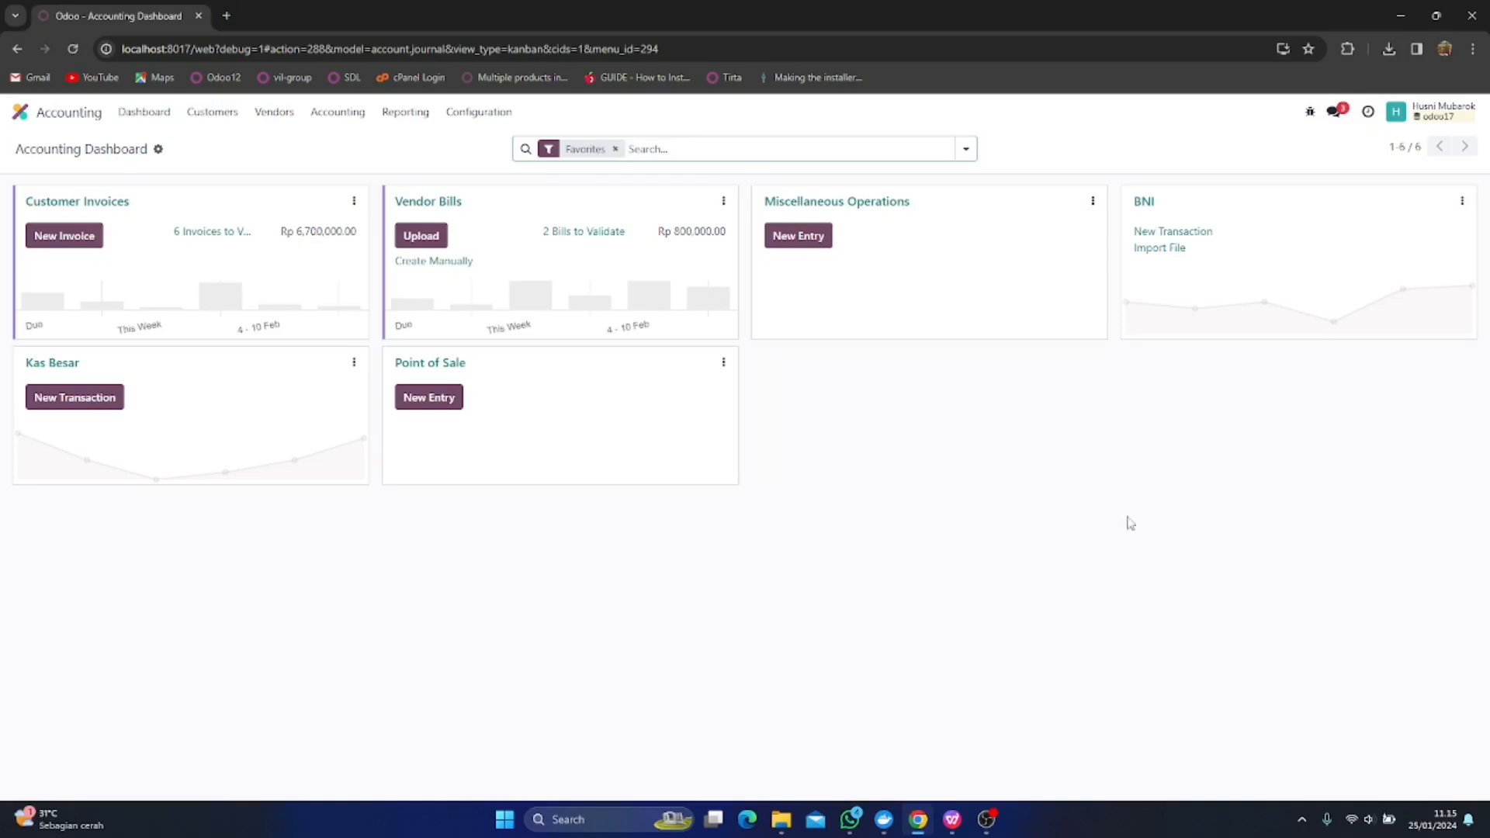
{"action": "mouse_move", "coordinate": [952, 821]}
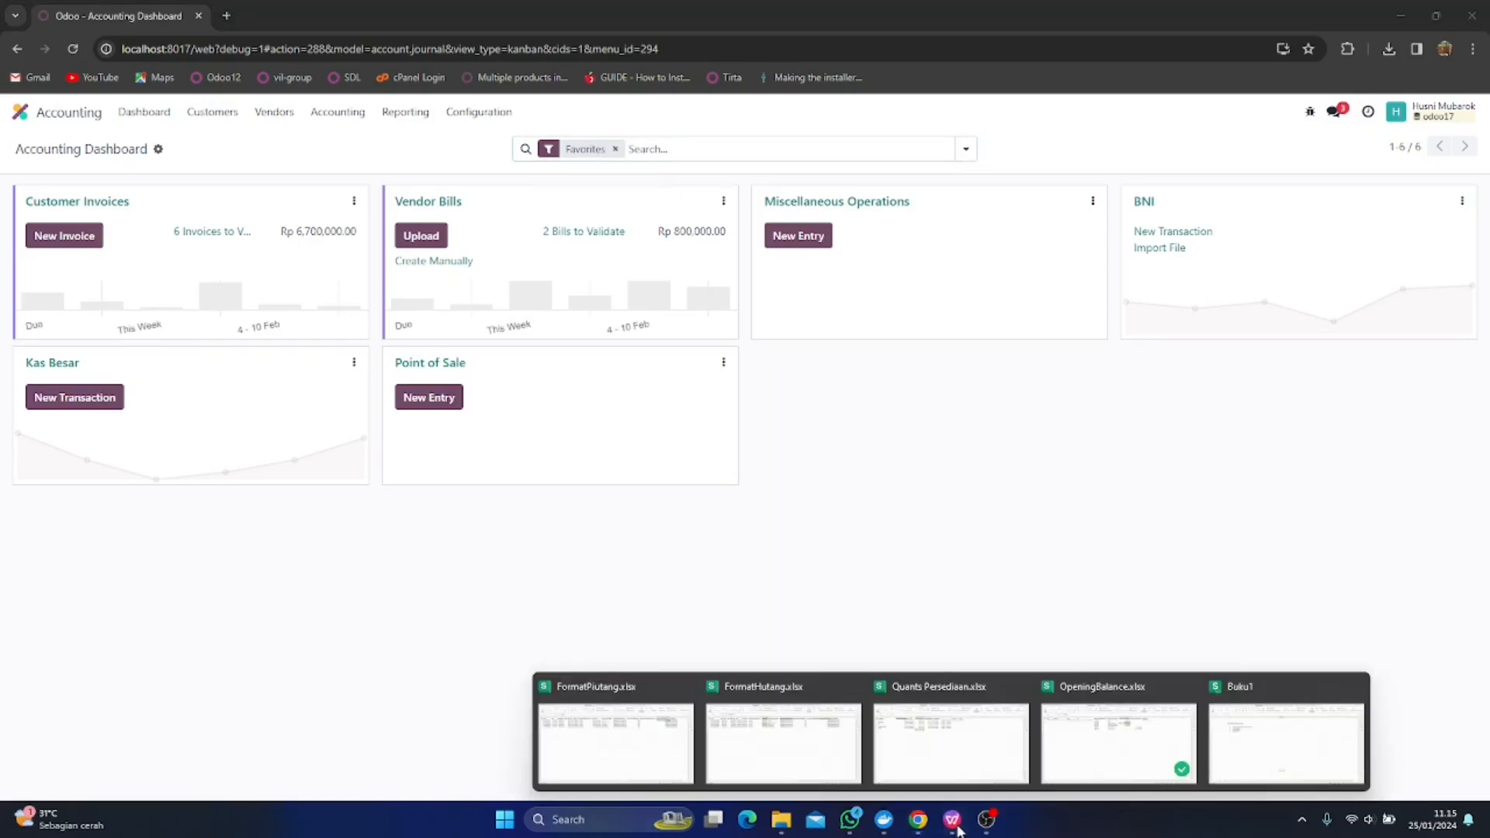
{"action": "left_click", "coordinate": [1074, 758]}
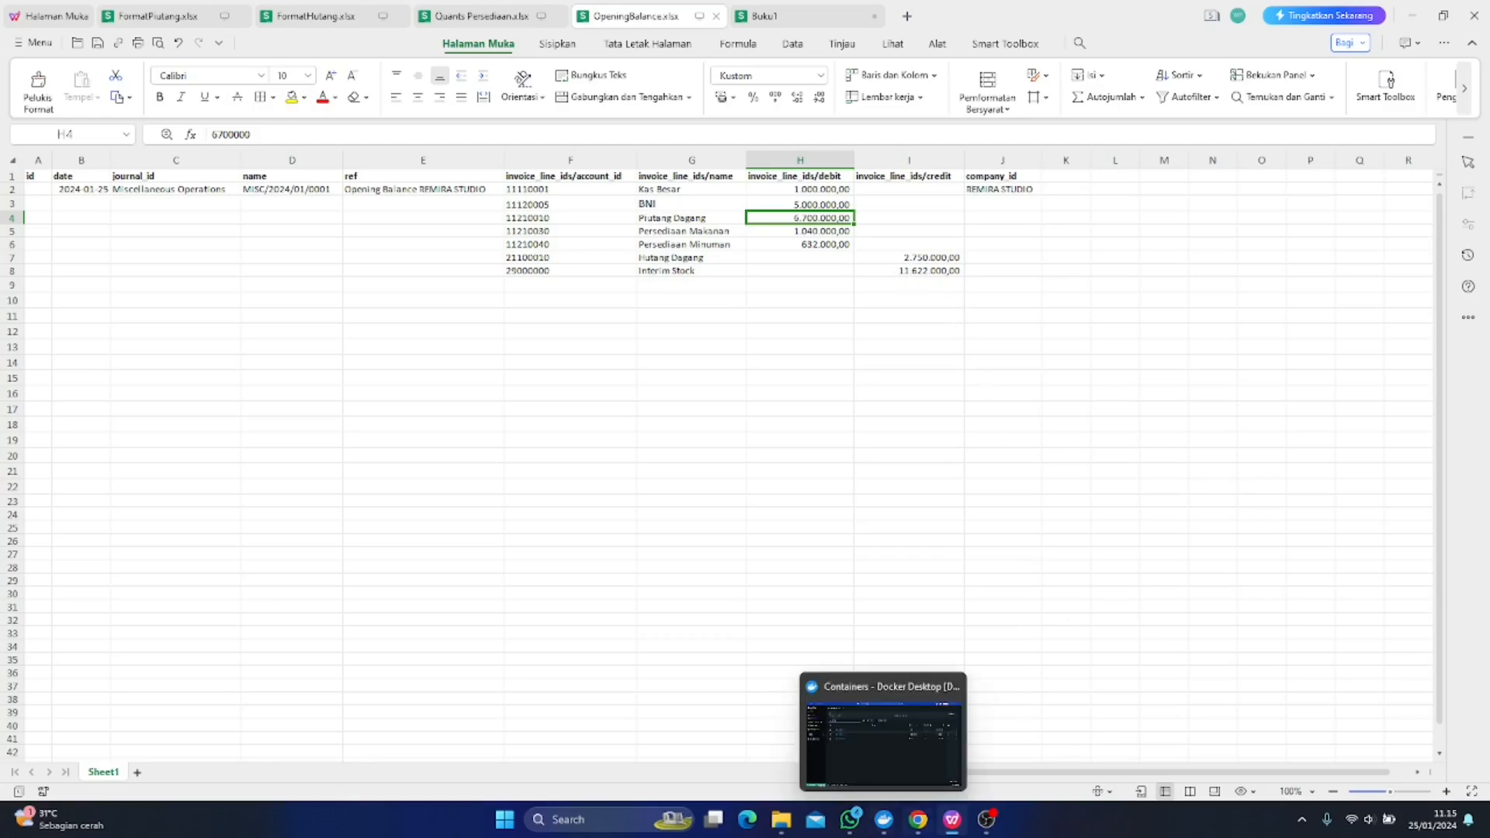
{"action": "mouse_move", "coordinate": [916, 828]}
{"action": "left_click", "coordinate": [917, 759]}
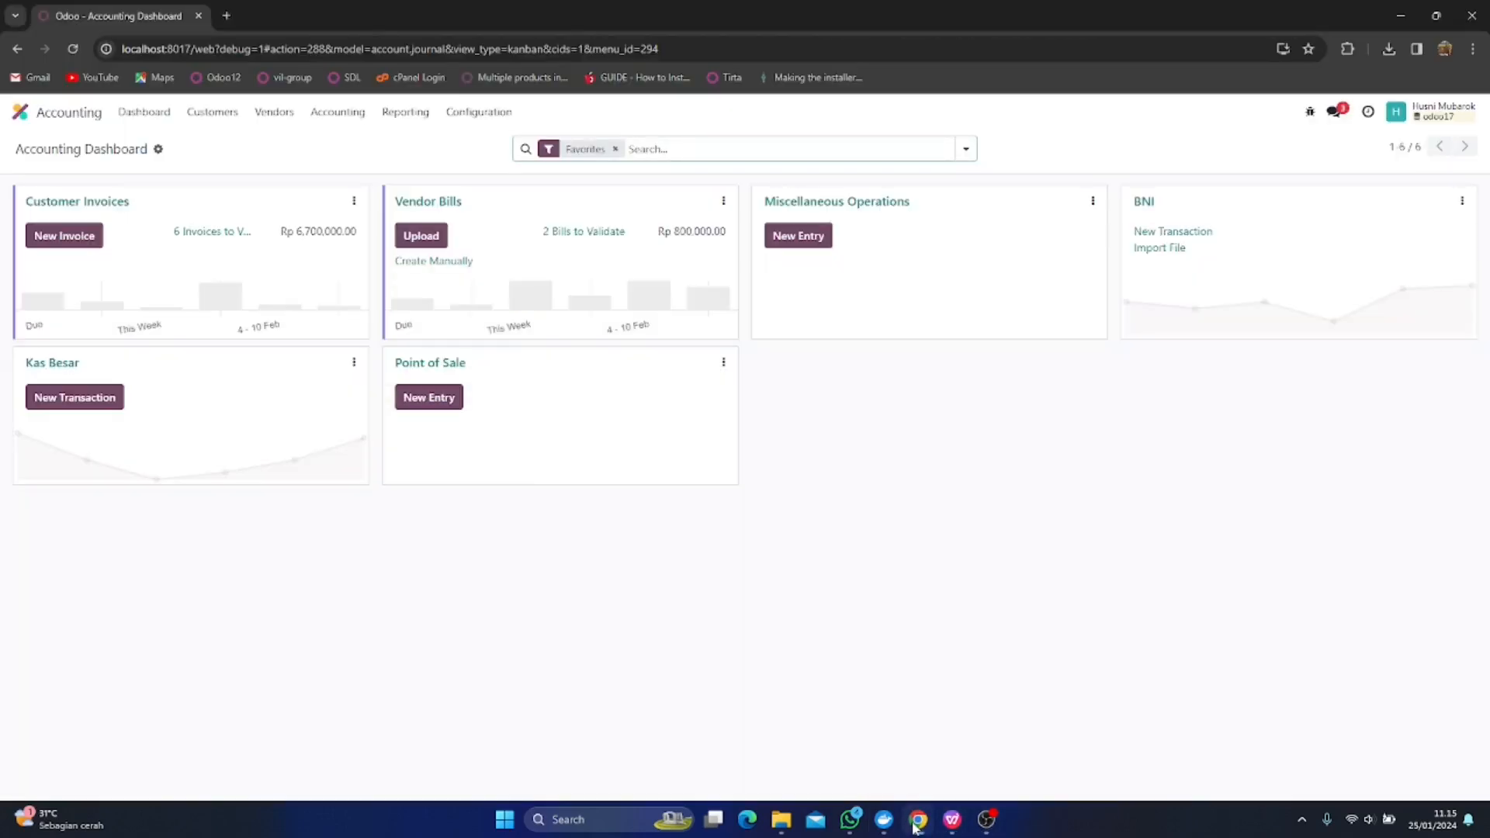
Examine the vendor bills awaiting validation and the full vendor bills list with its total
{"action": "left_click", "coordinate": [441, 202]}
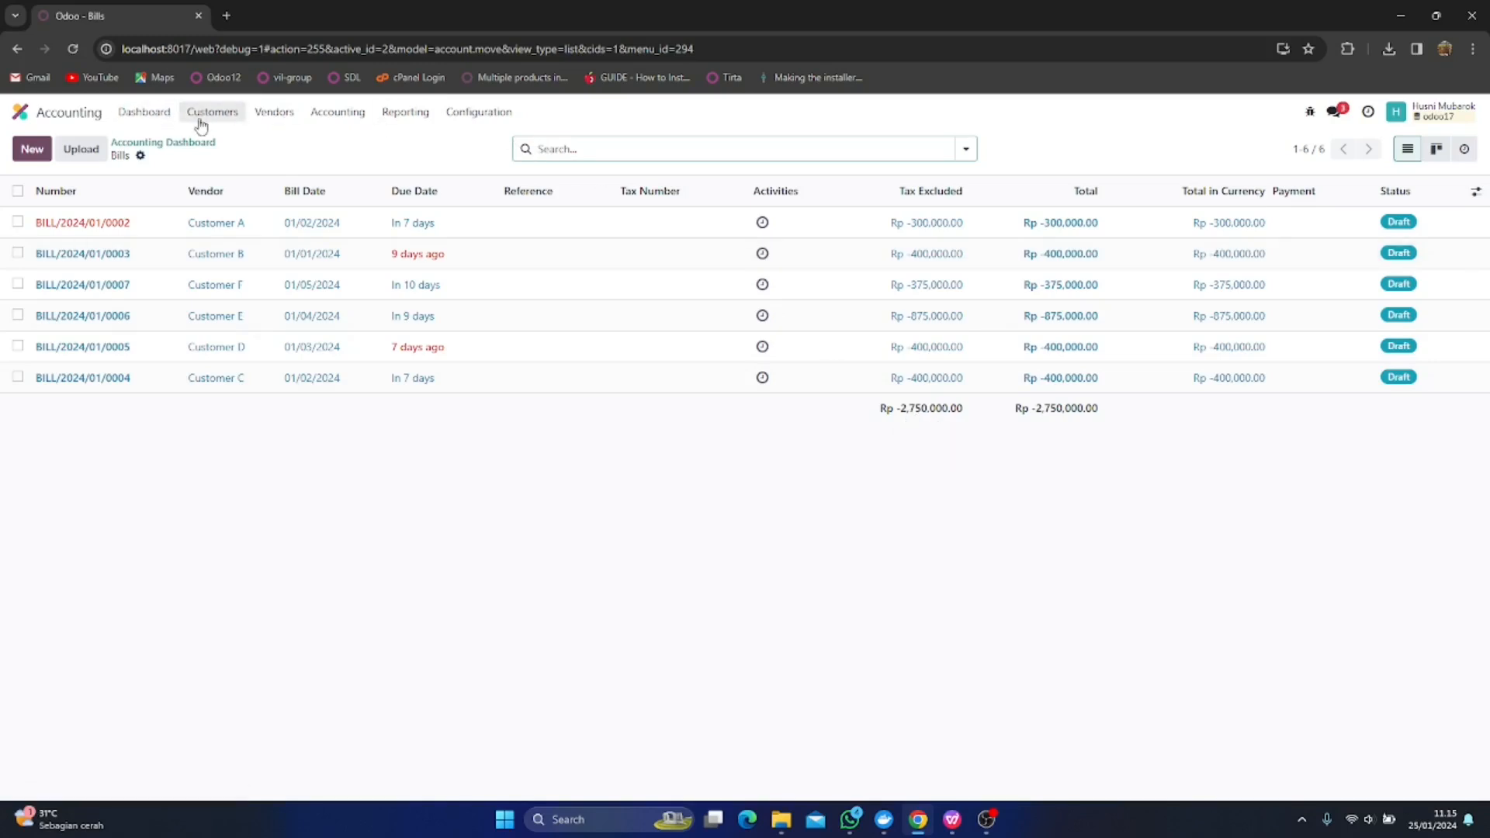
{"action": "left_click", "coordinate": [146, 114]}
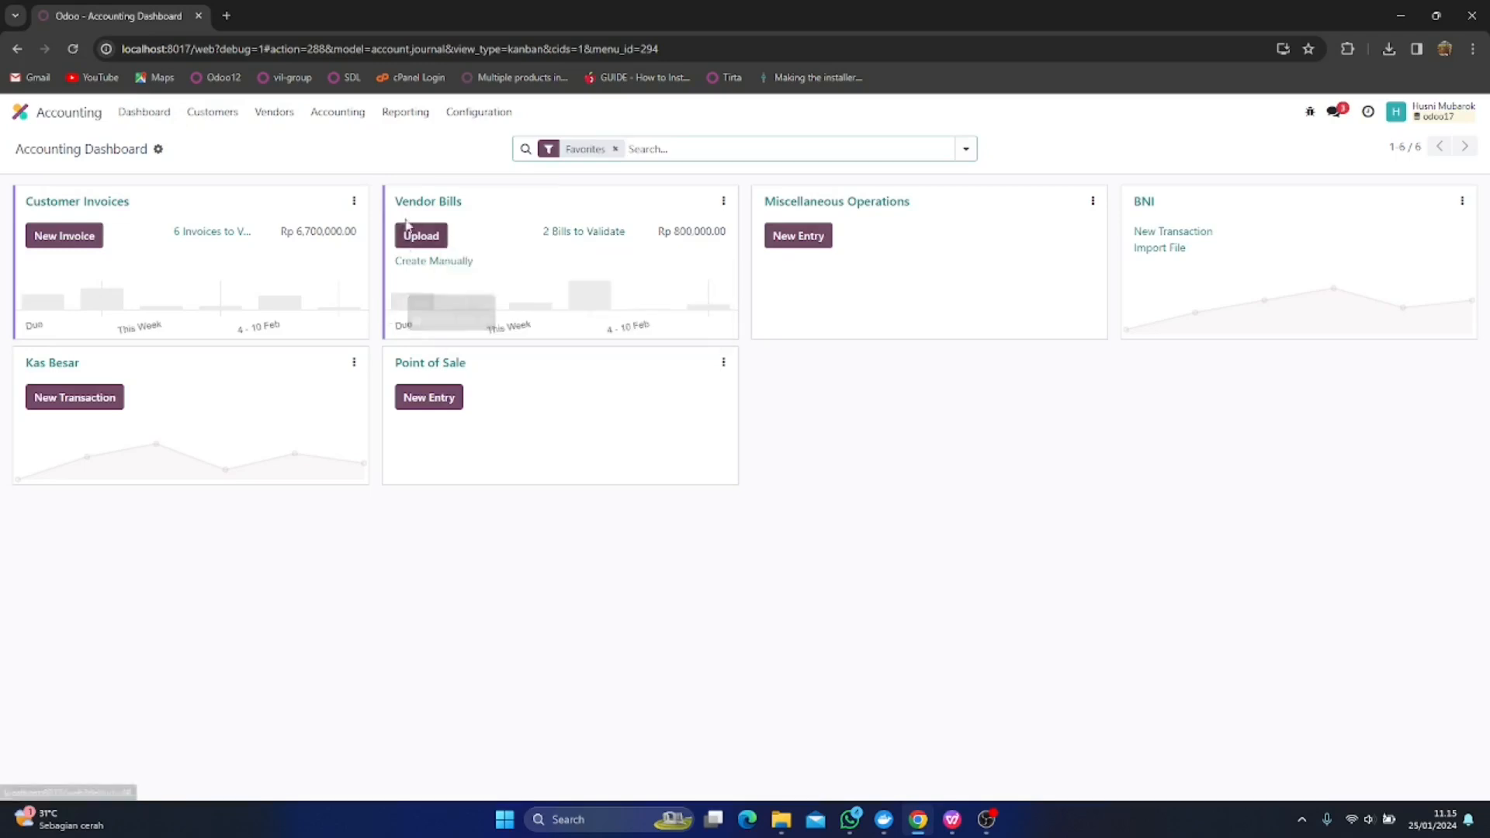
{"action": "left_click", "coordinate": [574, 232]}
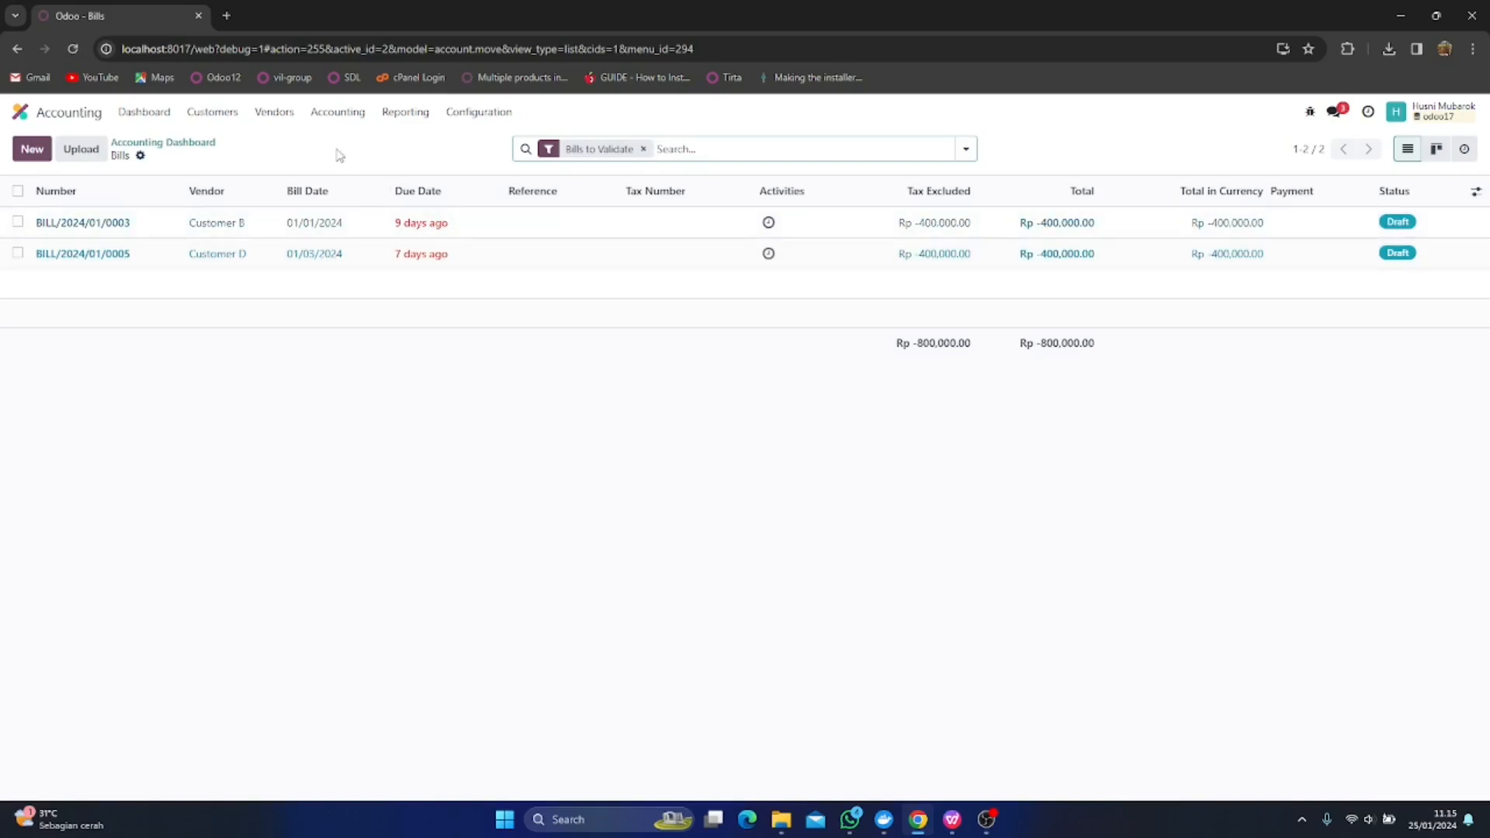
{"action": "left_click", "coordinate": [288, 116]}
{"action": "left_click", "coordinate": [288, 147]}
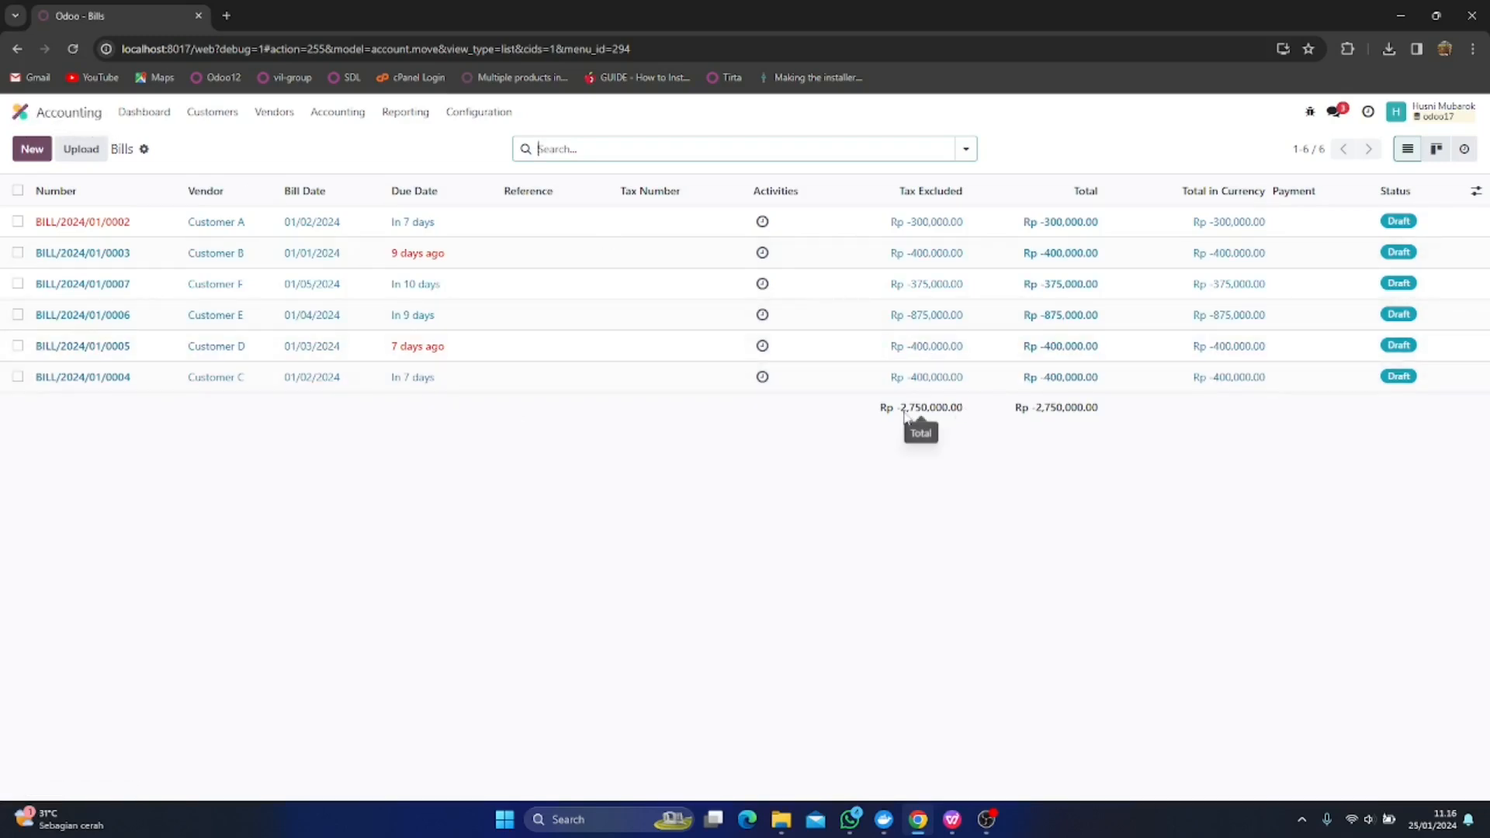
Switch to OpeningBalance.xlsx in WPS Spreadsheets and check the credit amounts for Hutang Dagang and Interim Stock
{"action": "mouse_move", "coordinate": [955, 826]}
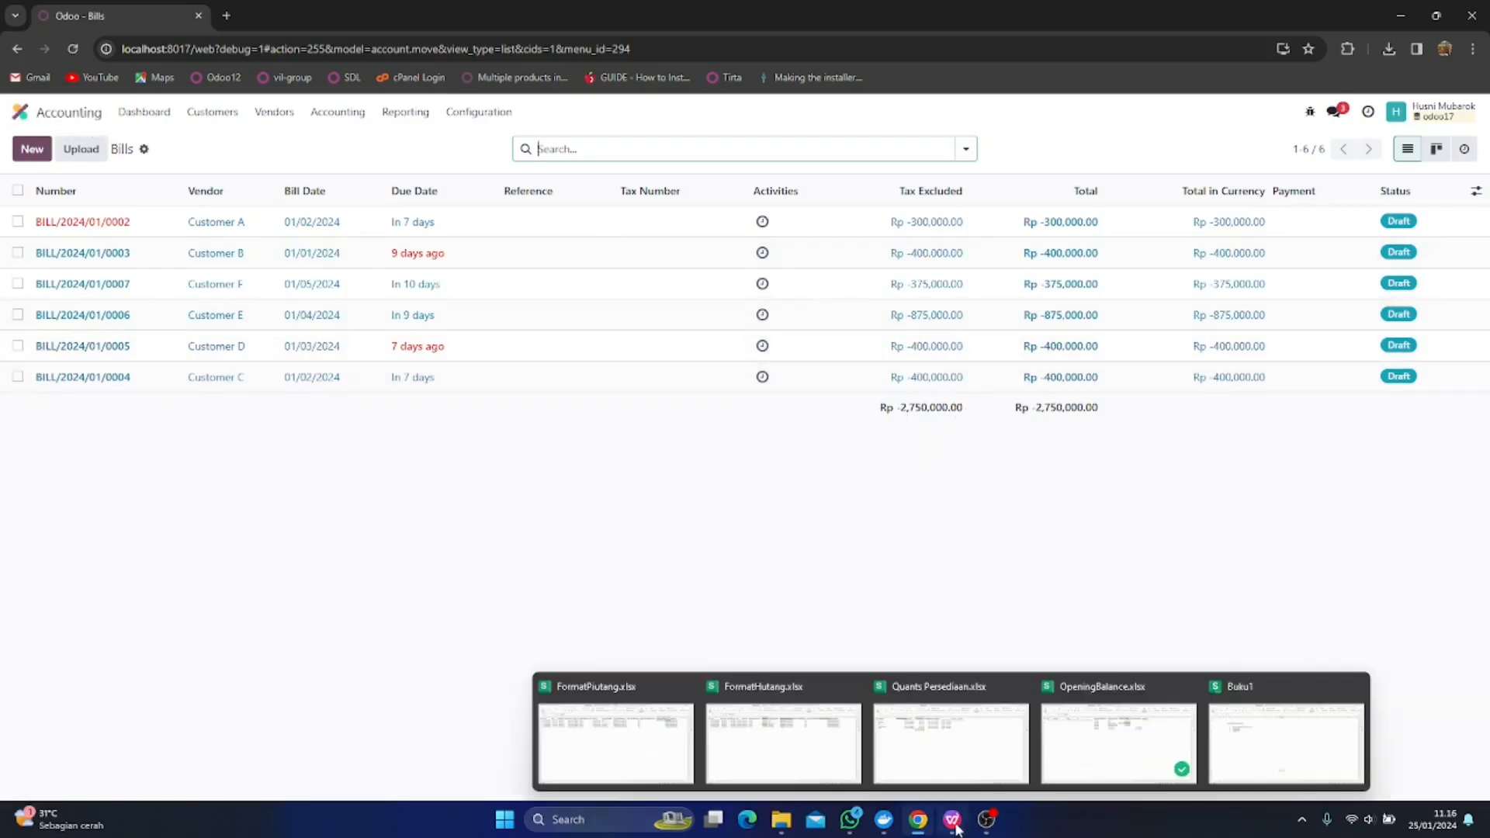
{"action": "left_click", "coordinate": [1075, 757]}
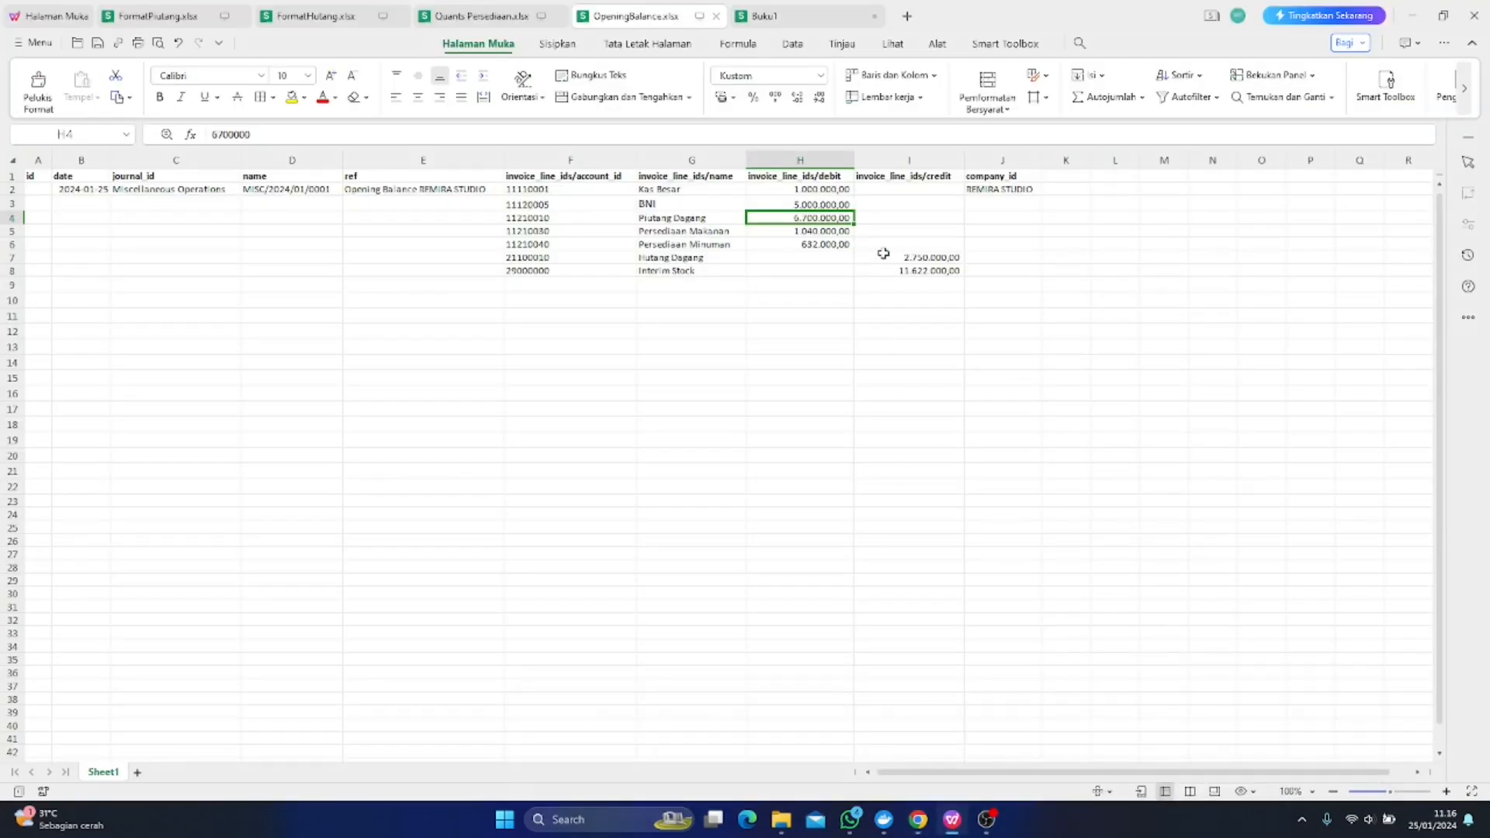
{"action": "left_click", "coordinate": [910, 261]}
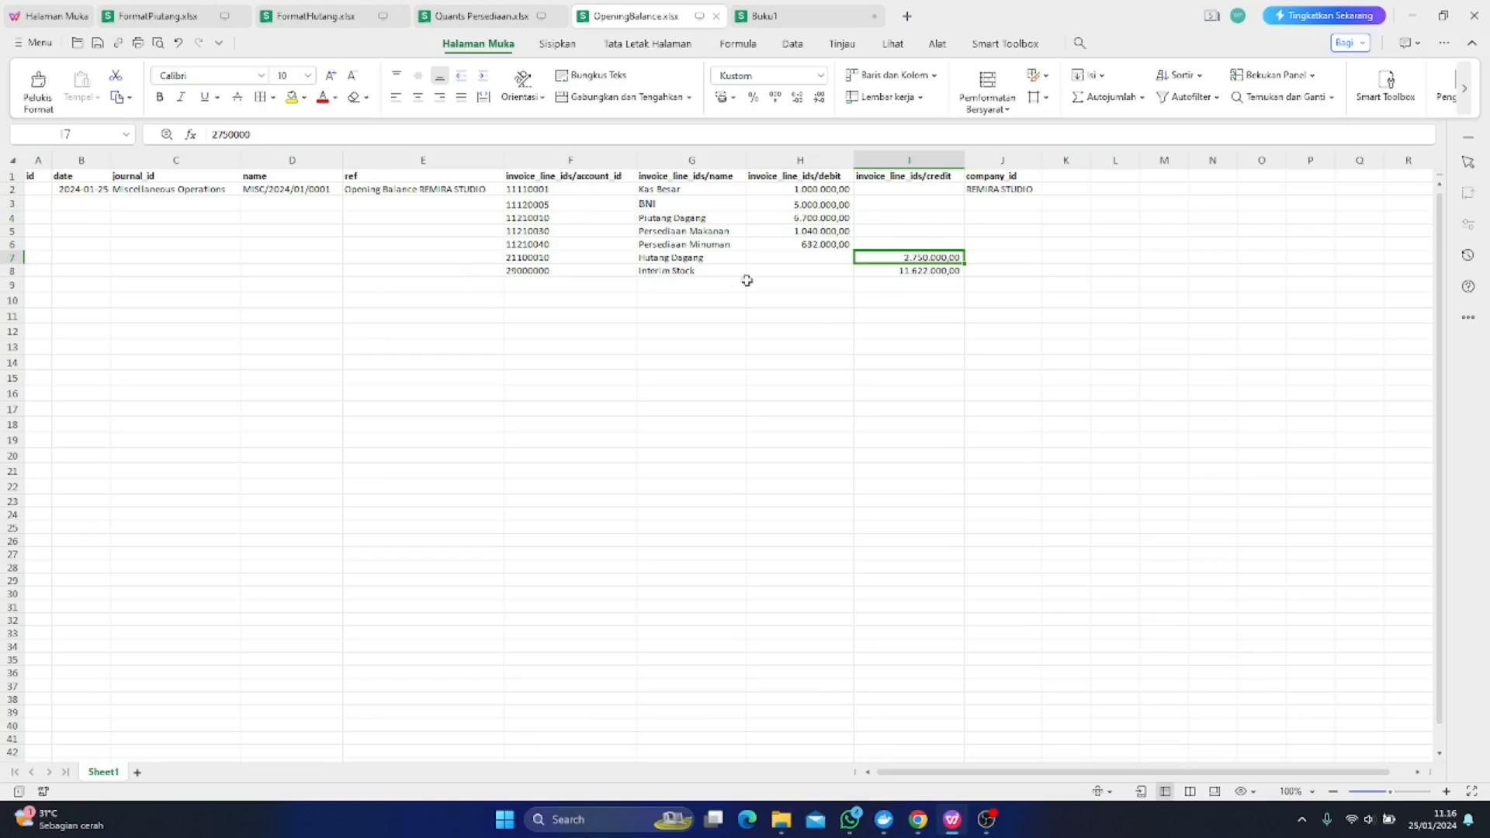
{"action": "left_click", "coordinate": [910, 270]}
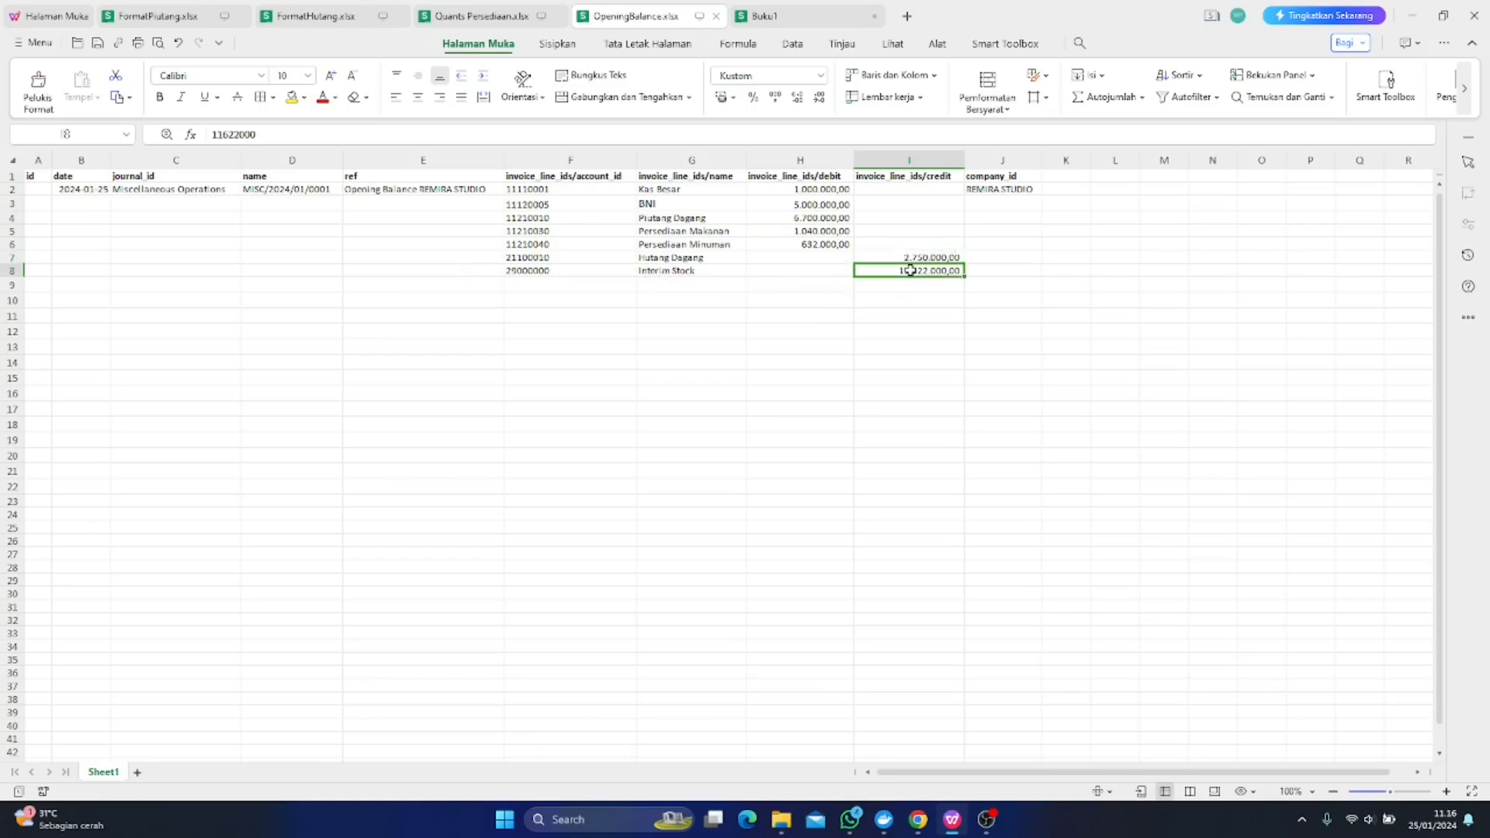
Total the debit column in cell H10 with =SUM(H2:H8)
{"action": "left_click", "coordinate": [811, 295]}
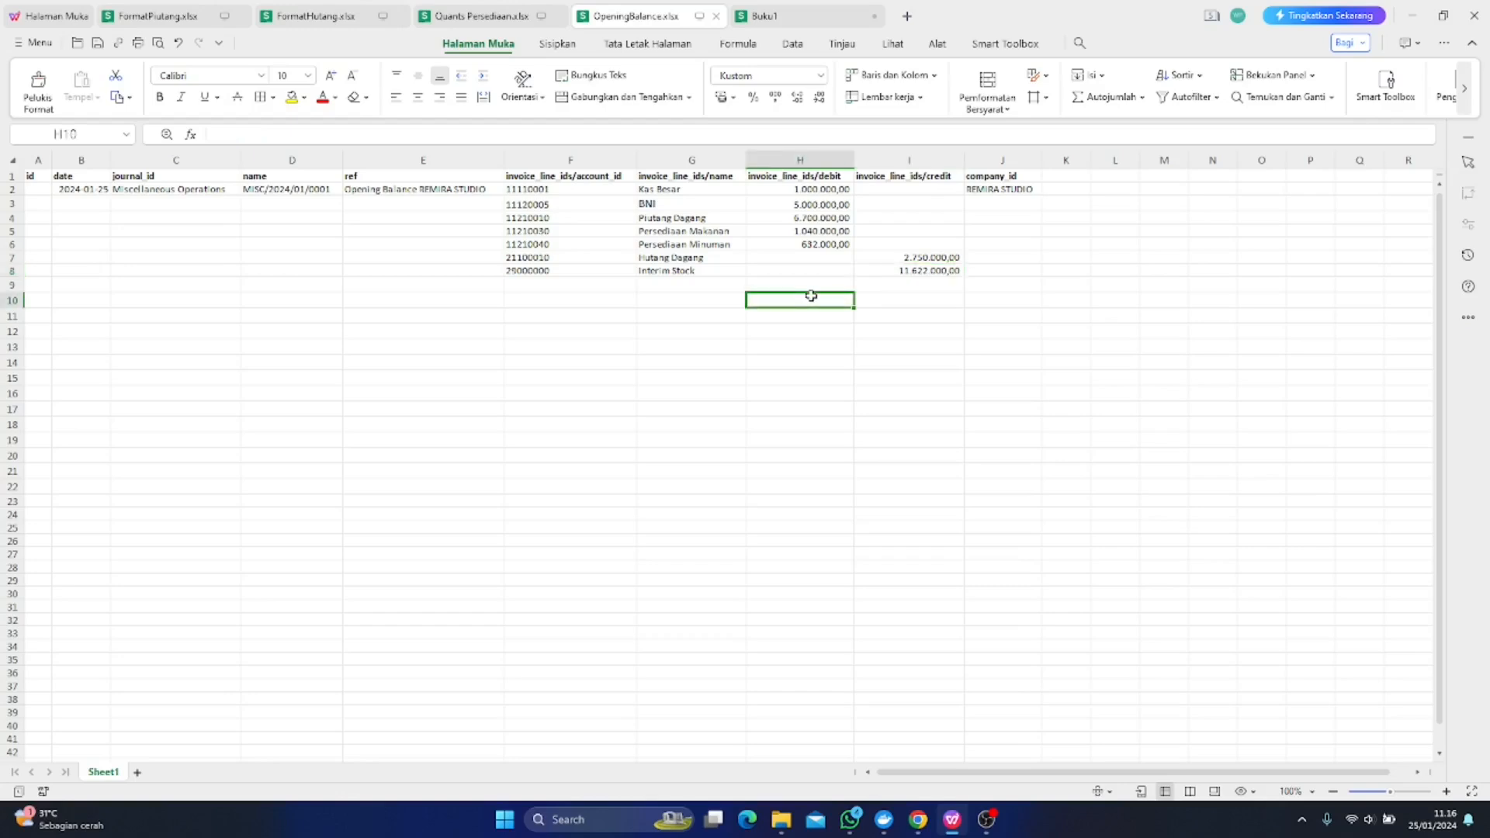
{"action": "type", "text": "=sum("}
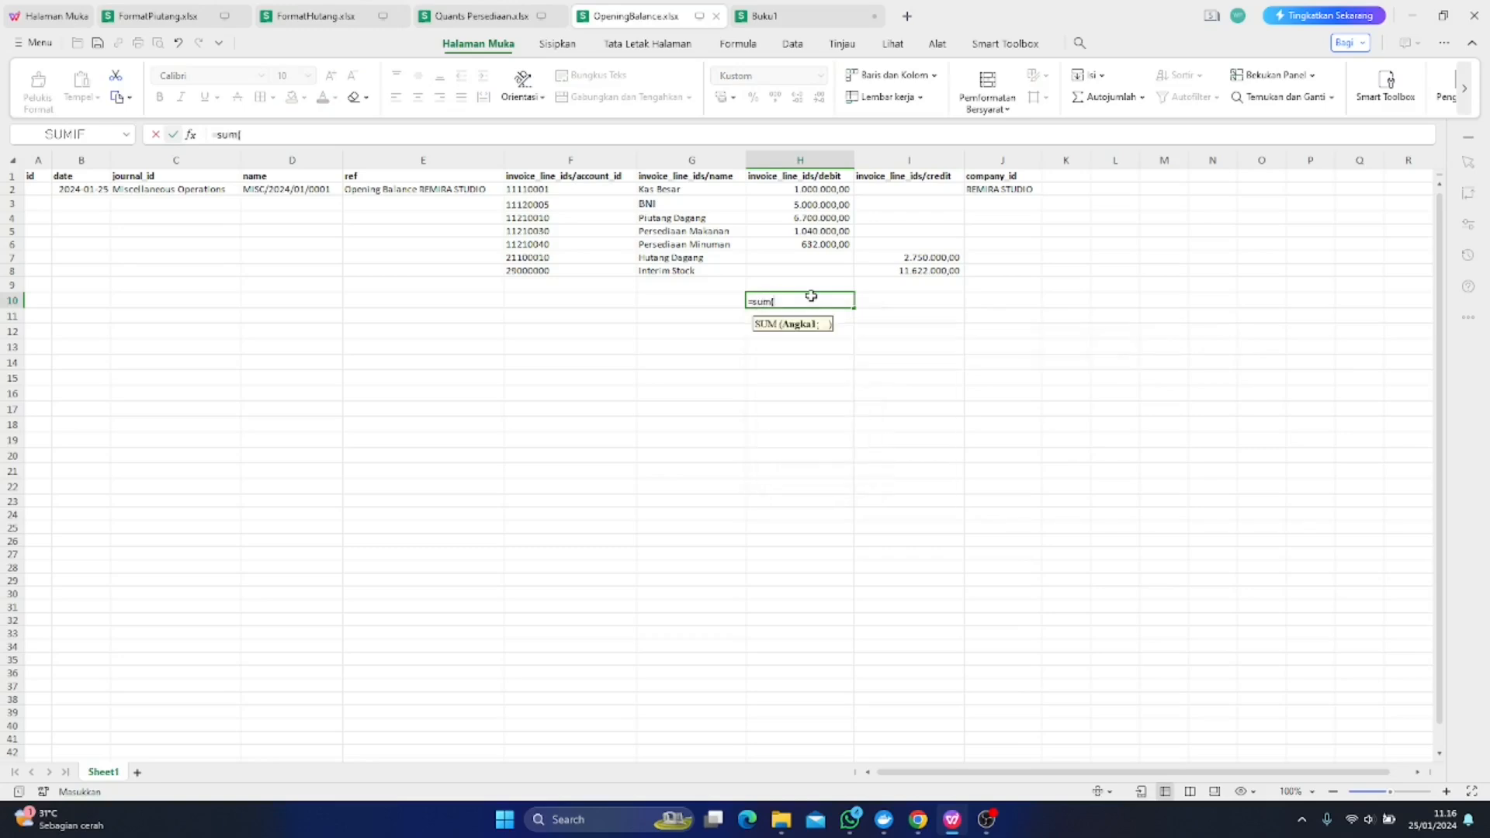
{"action": "left_click", "coordinate": [808, 189]}
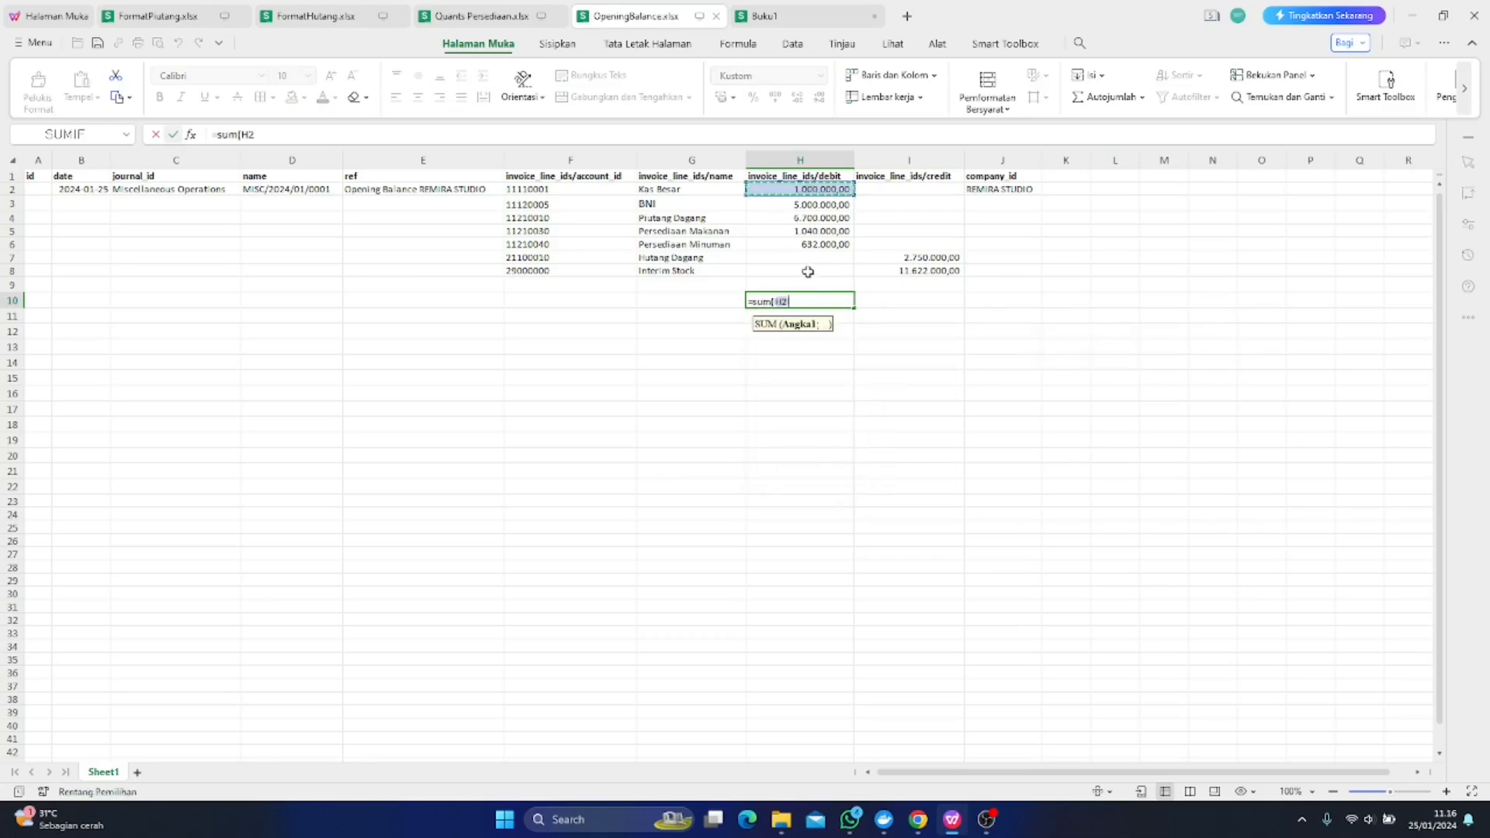
{"action": "left_click_drag", "start_coordinate": [807, 189], "coordinate": [804, 273]}
{"action": "type", "text": ")"}
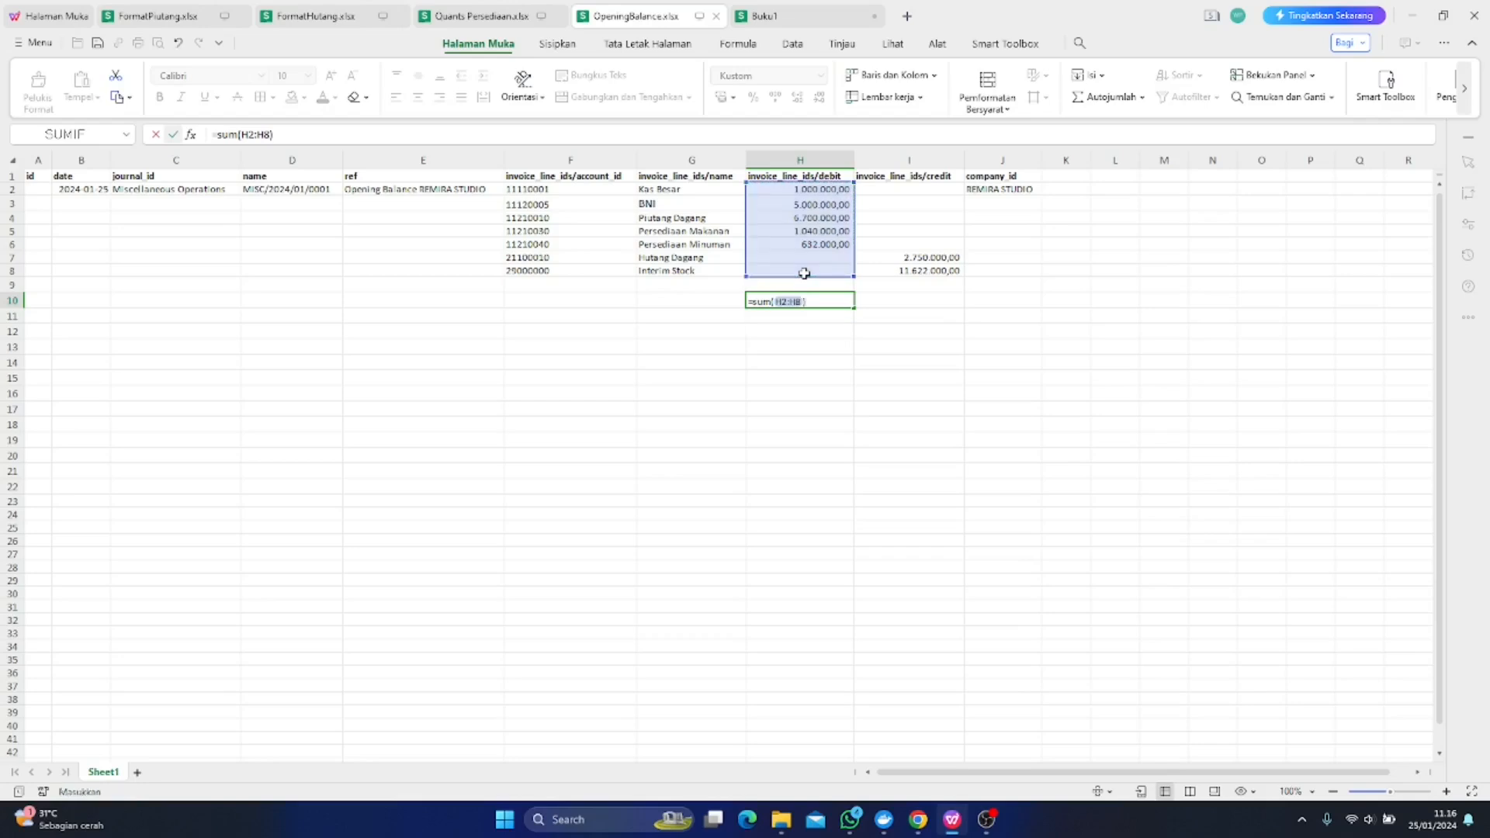
{"action": "key", "text": "Return"}
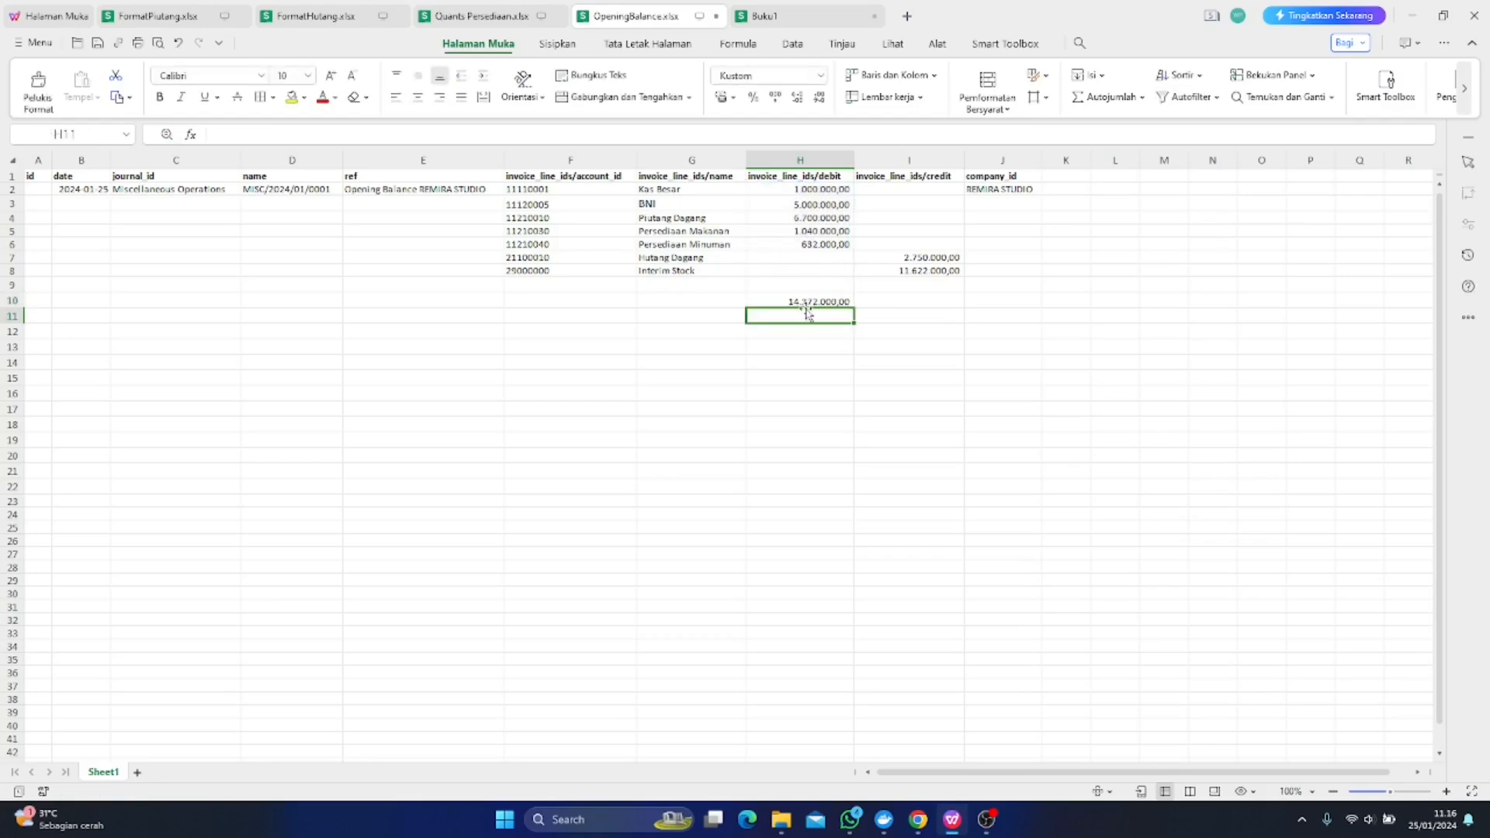
{"action": "key", "text": "Down"}
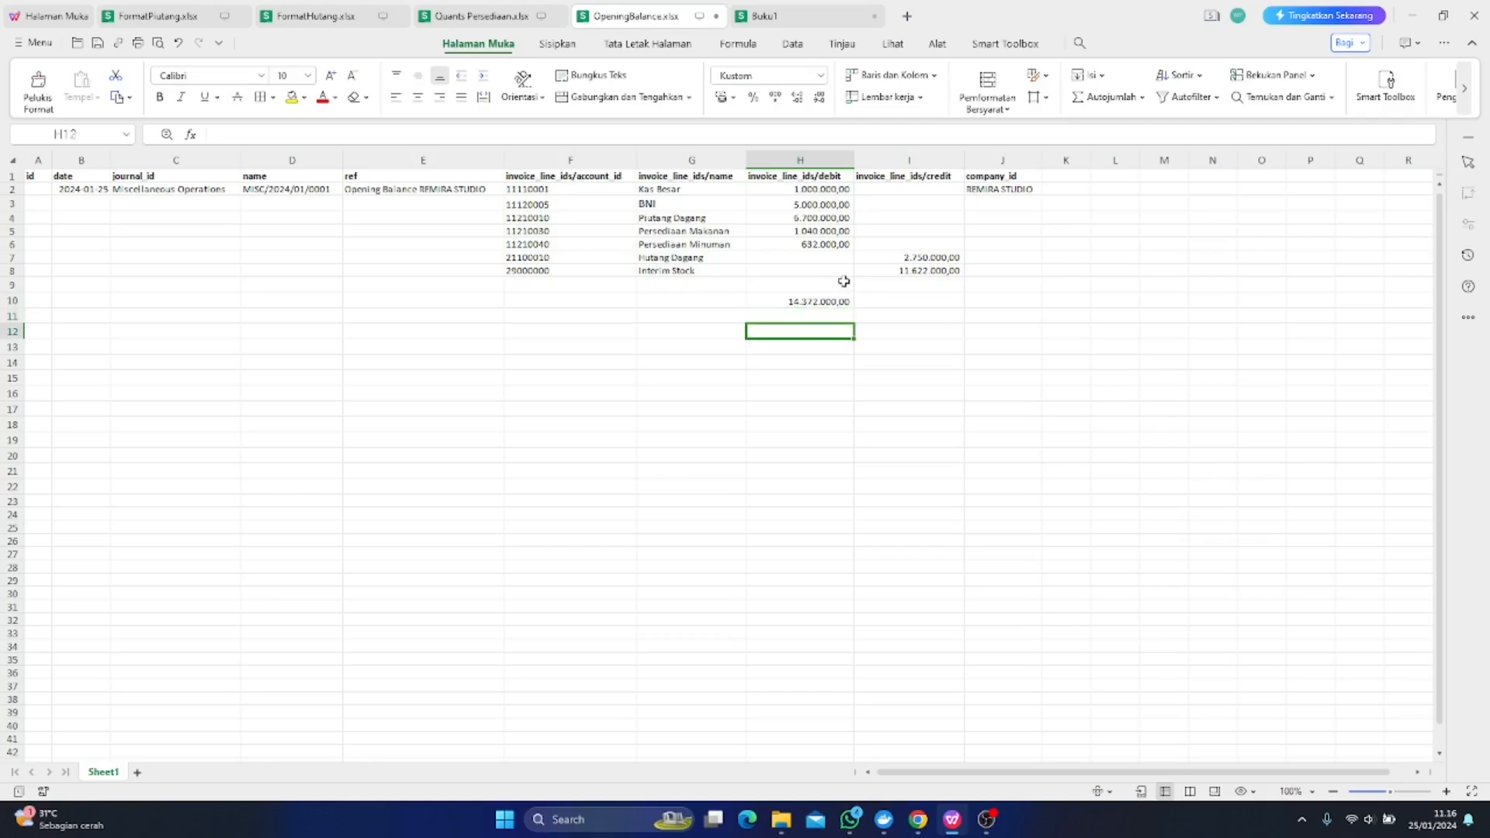
Review how the Hutang Dagang and Interim Stock credits balance against the total debit
{"action": "left_click", "coordinate": [930, 258]}
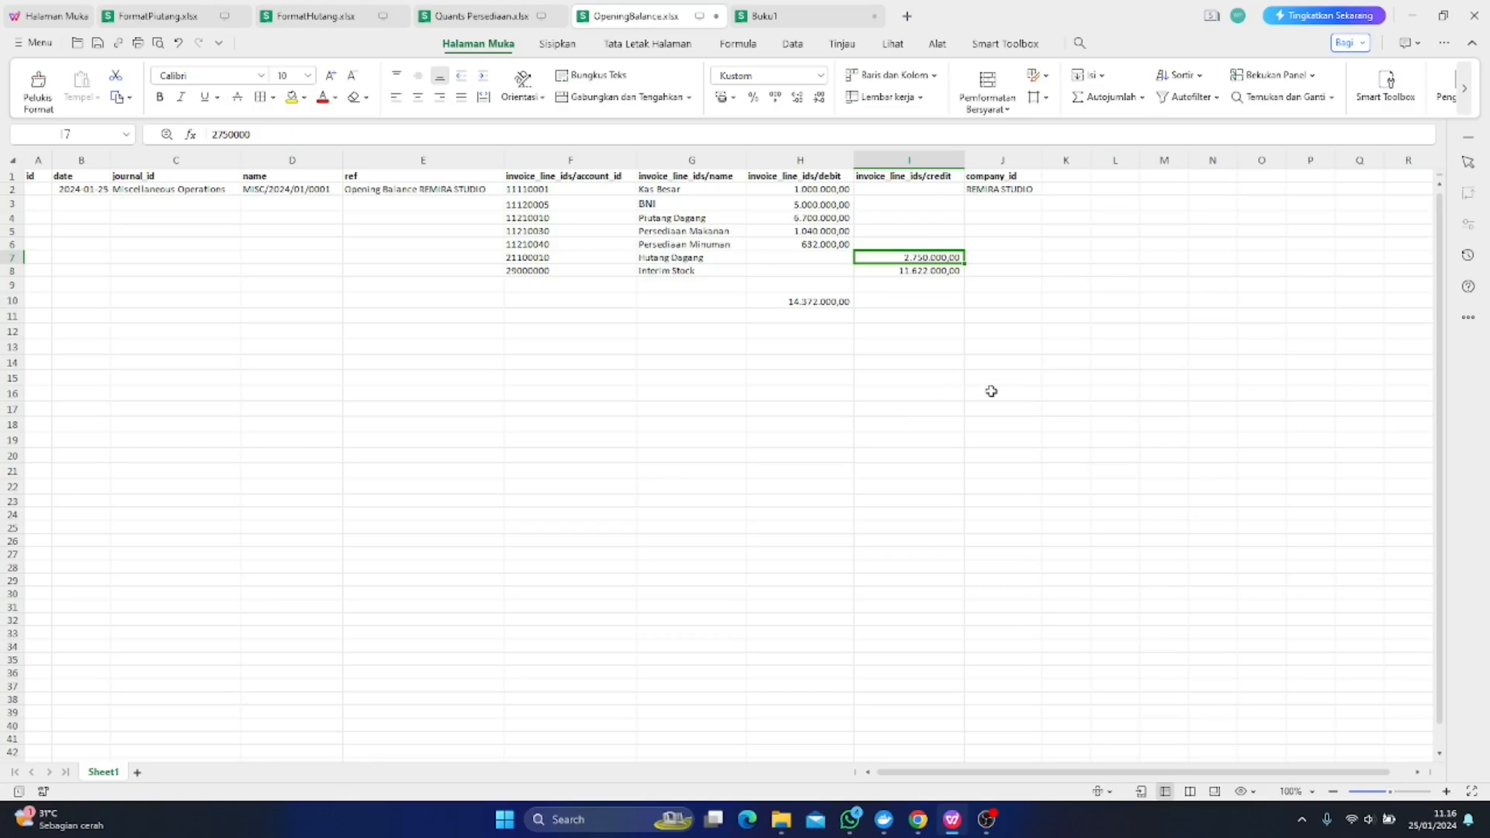
{"action": "left_click", "coordinate": [899, 410]}
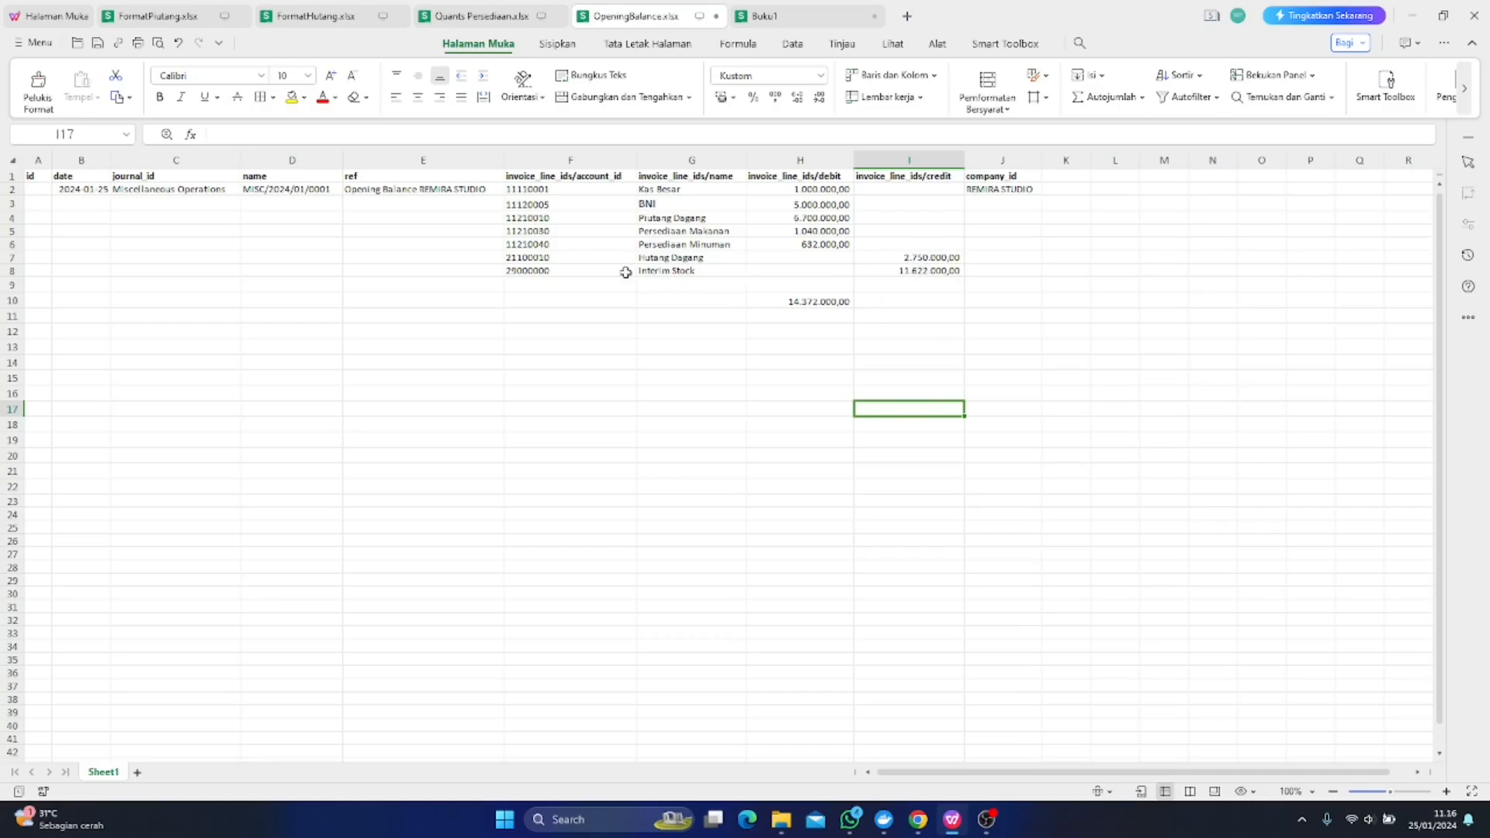
{"action": "left_click", "coordinate": [926, 275]}
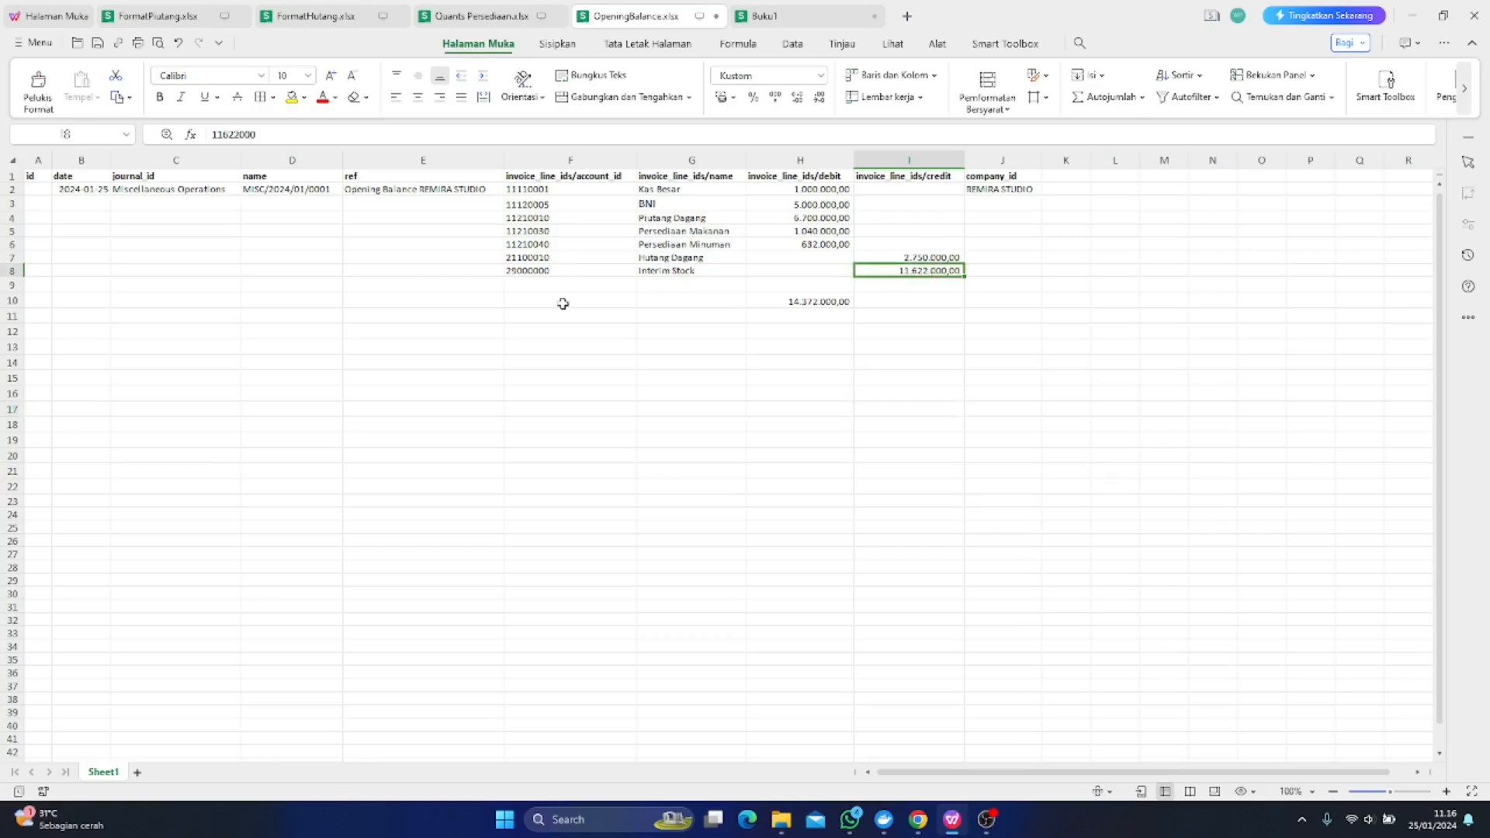
{"action": "left_click", "coordinate": [906, 409]}
{"action": "left_click", "coordinate": [900, 345]}
{"action": "left_click", "coordinate": [915, 273]}
{"action": "left_click", "coordinate": [901, 446]}
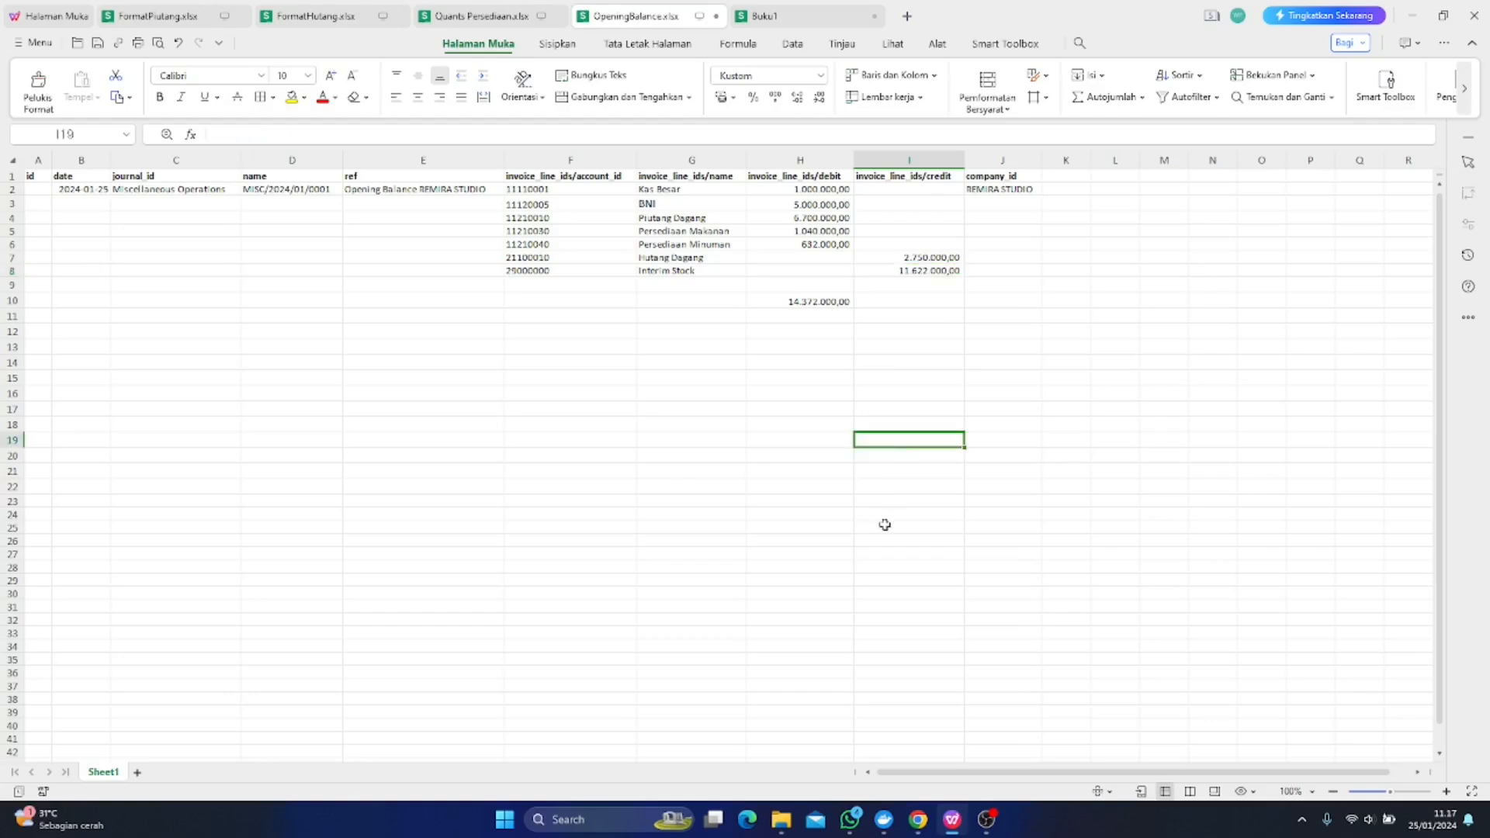
{"action": "left_click", "coordinate": [916, 365]}
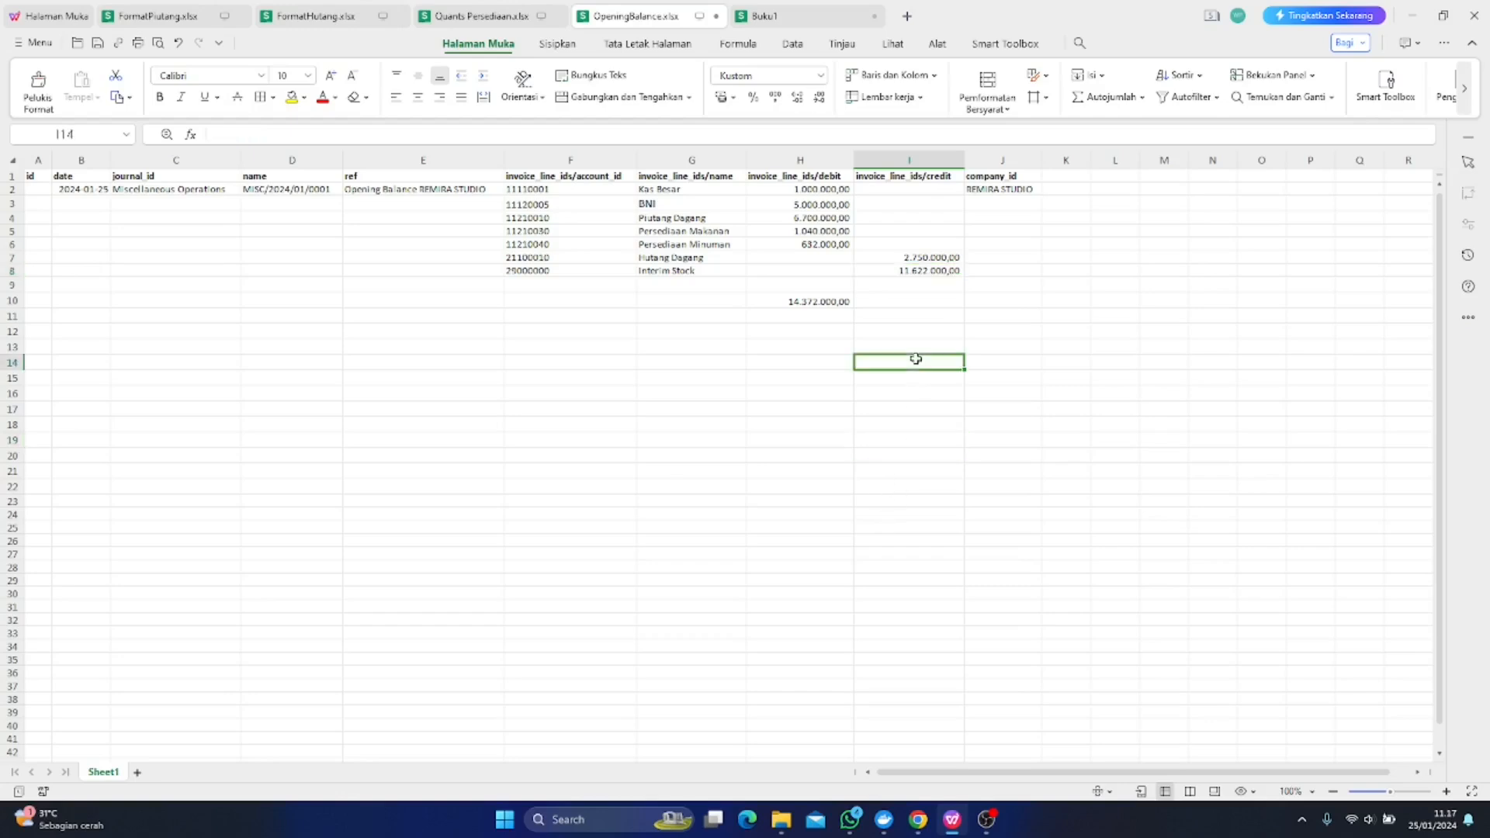
Total the credit lines in cell I10 with a SUM of I7:I8
{"action": "left_click", "coordinate": [924, 332]}
{"action": "left_click", "coordinate": [910, 301]}
{"action": "type", "text": "="}
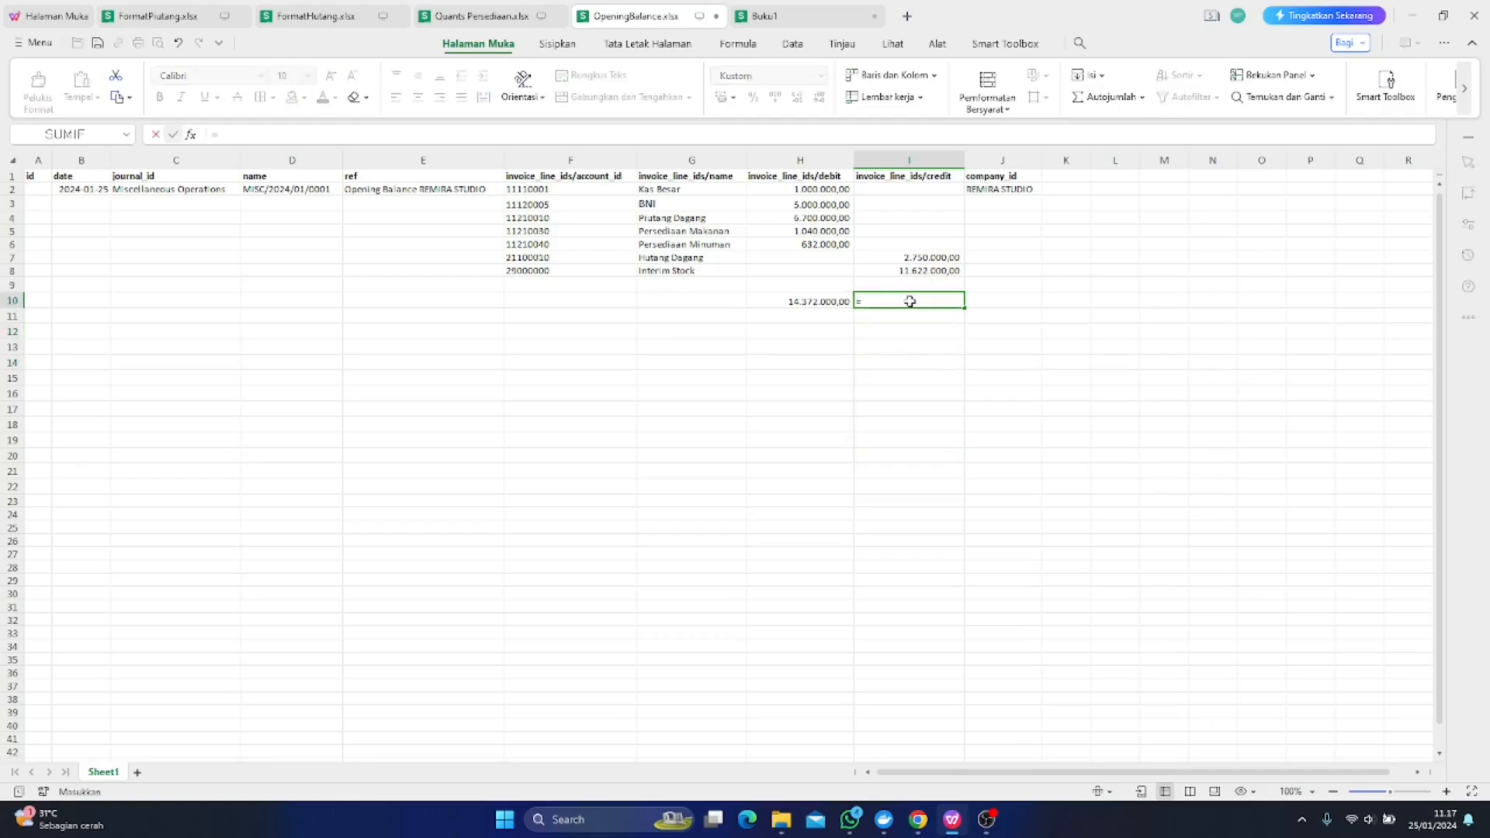
{"action": "type", "text": "sum"}
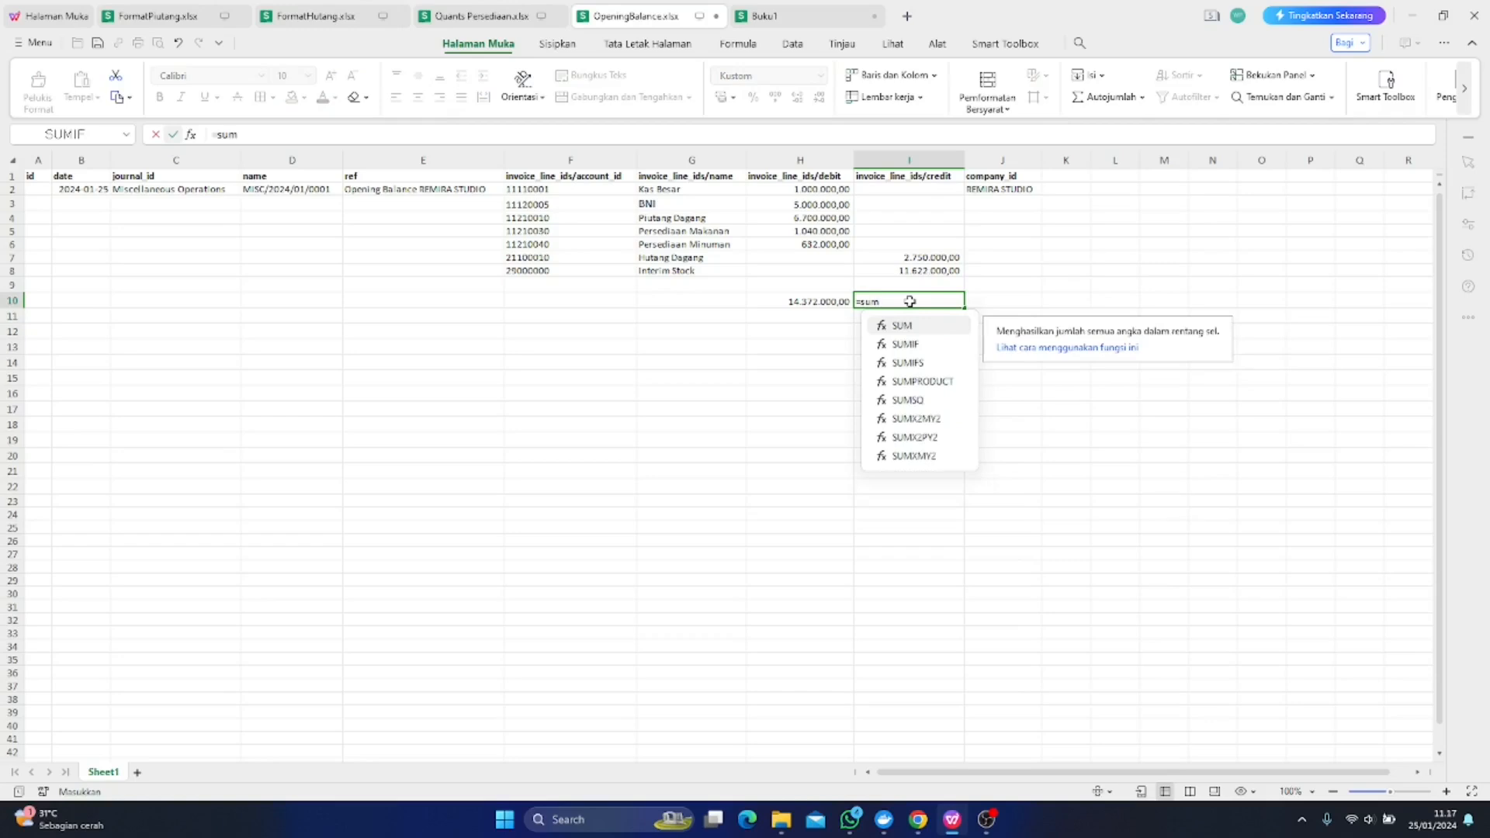
{"action": "type", "text": "("}
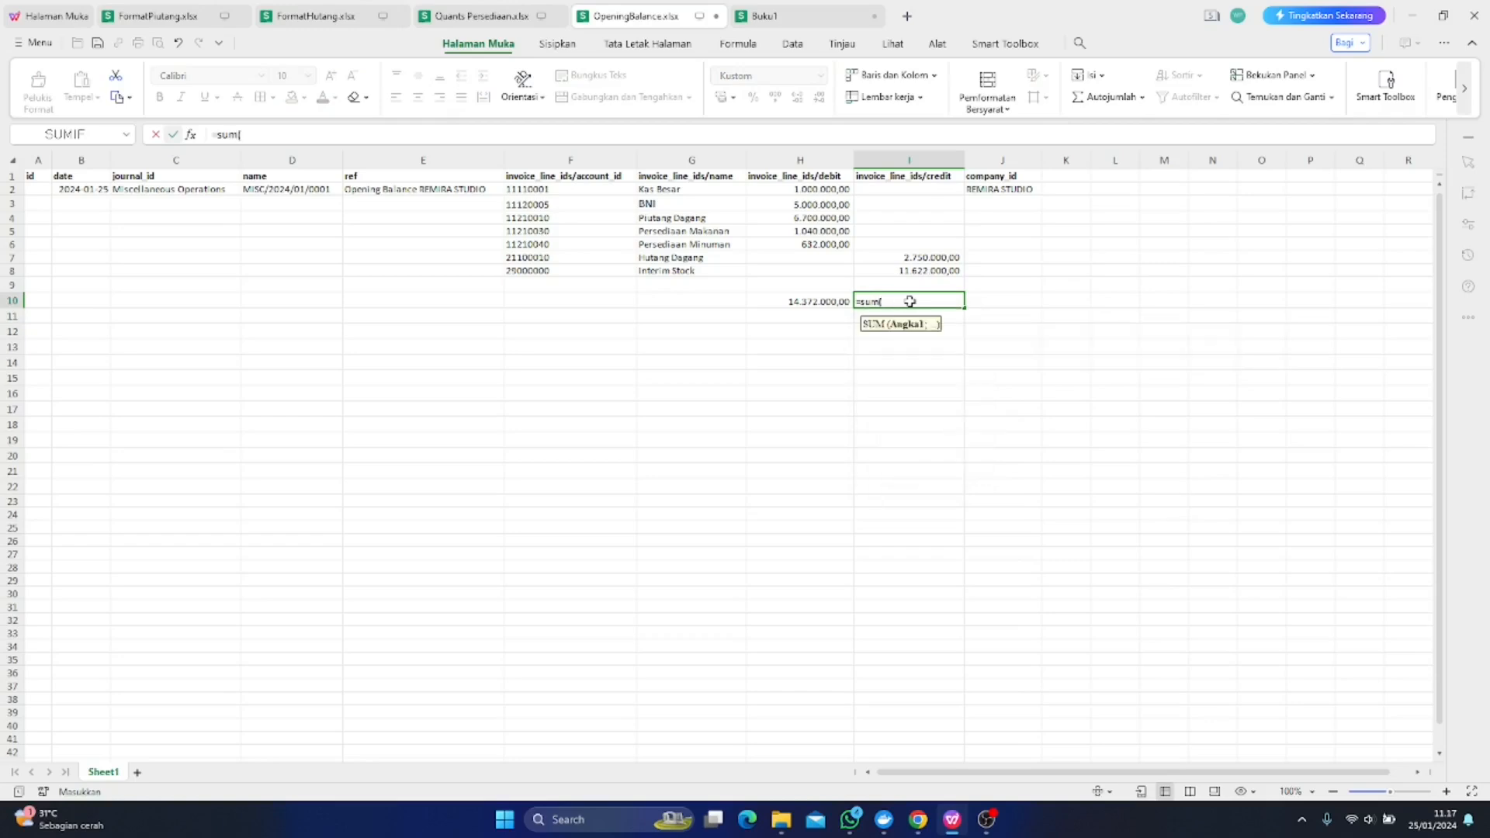
{"action": "left_click", "coordinate": [897, 257]}
{"action": "left_click_drag", "start_coordinate": [898, 270], "coordinate": [900, 279]}
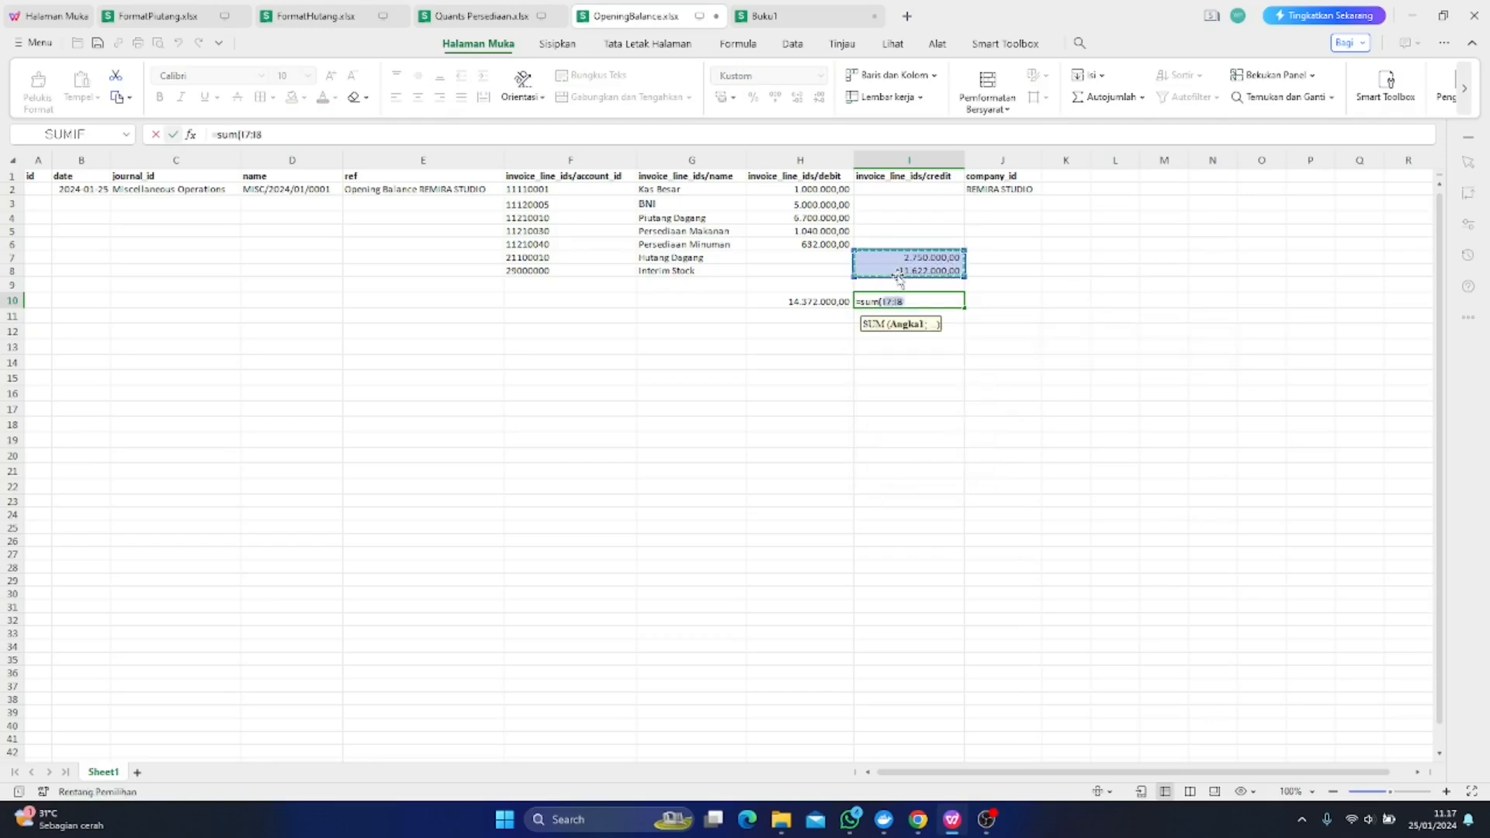
{"action": "key", "text": "Return"}
{"action": "left_click", "coordinate": [889, 371]}
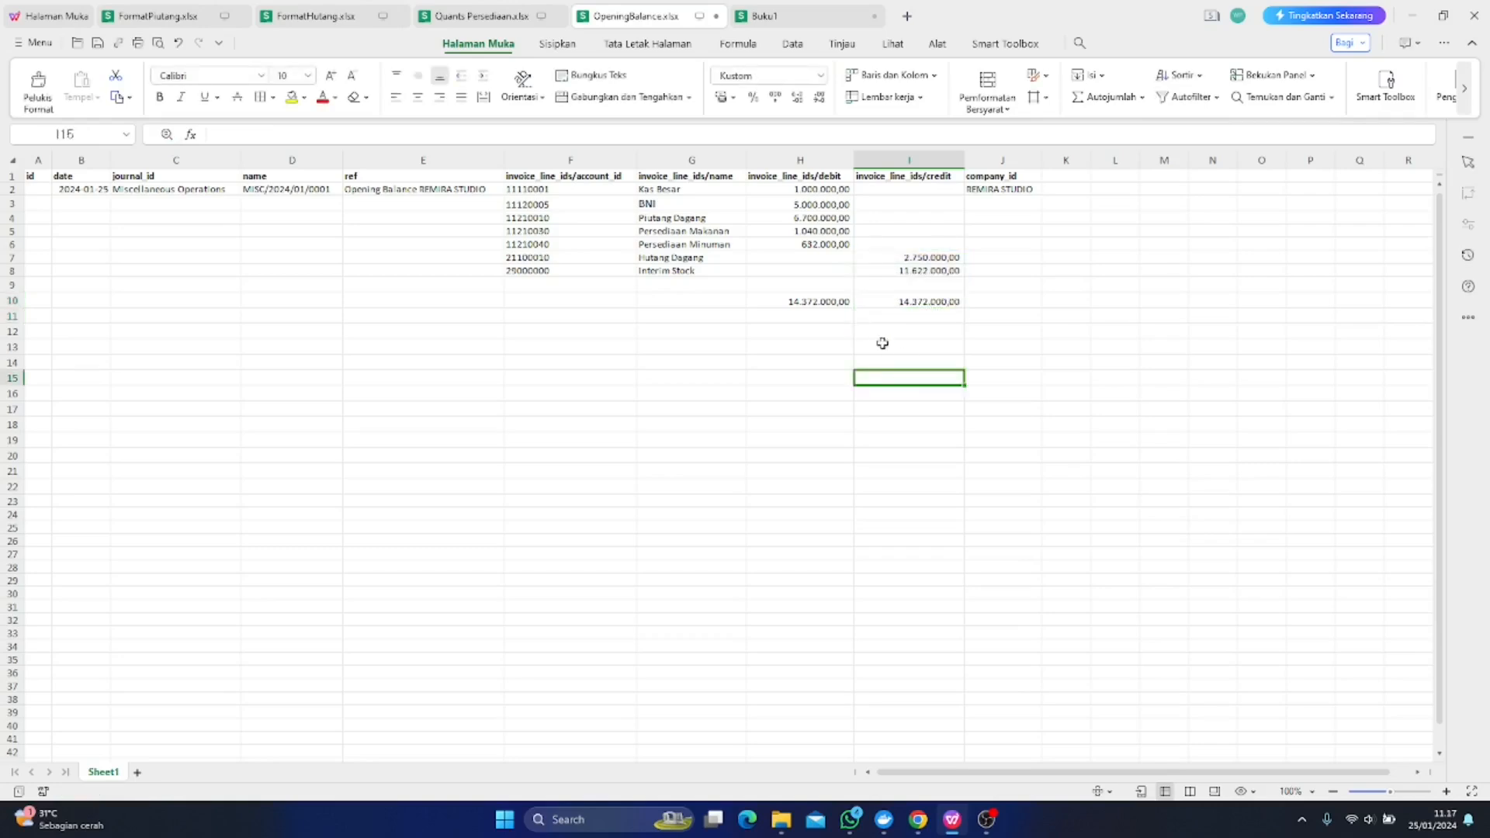
Compare the debit and credit totals, dismiss the chat notification, clear both totals from row 10, and save the workbook
{"action": "left_click", "coordinate": [819, 363]}
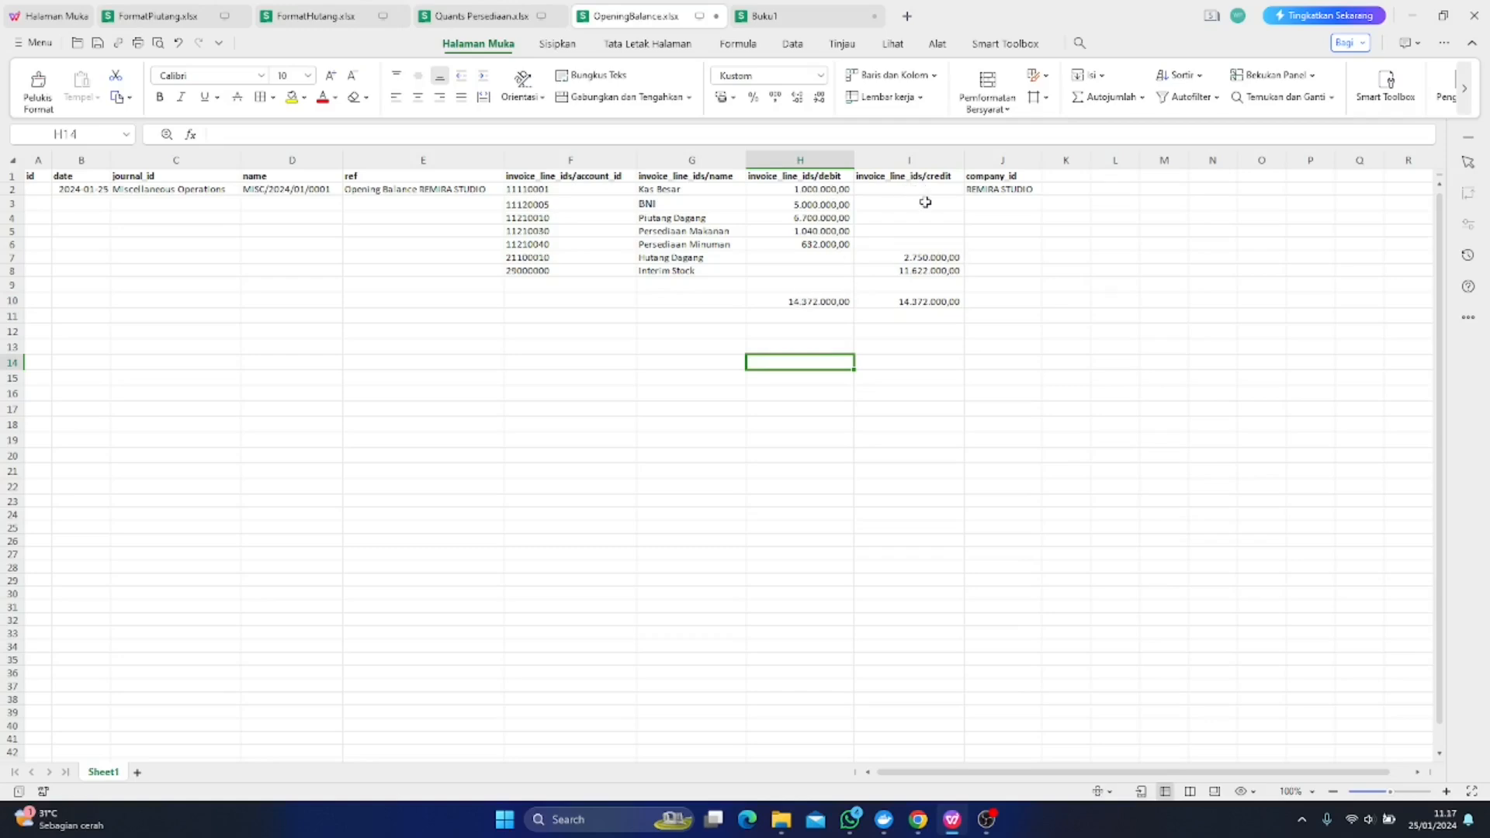
{"action": "left_click", "coordinate": [910, 359]}
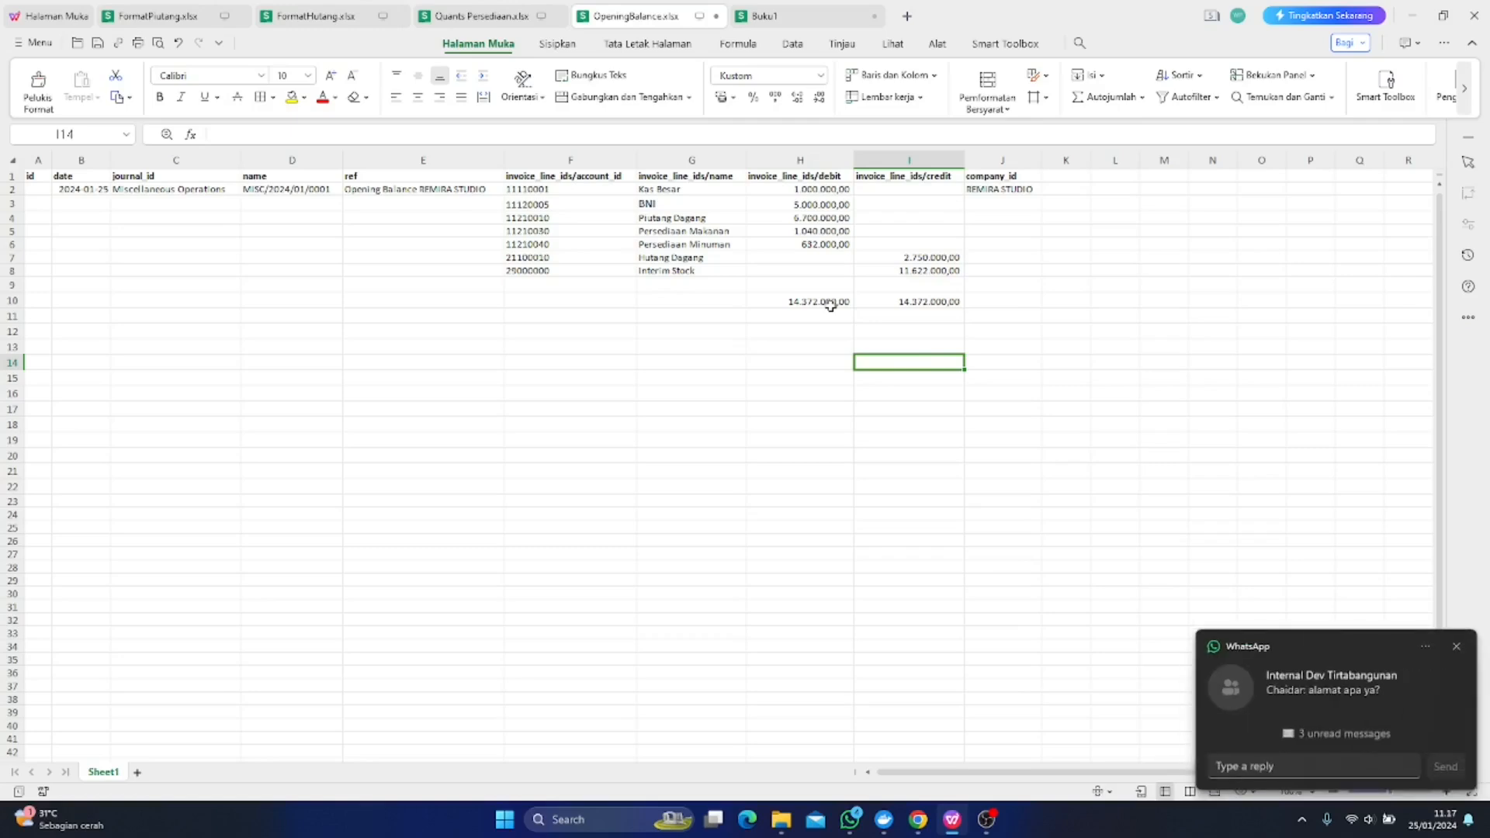
{"action": "left_click", "coordinate": [1456, 647]}
{"action": "left_click", "coordinate": [843, 313]}
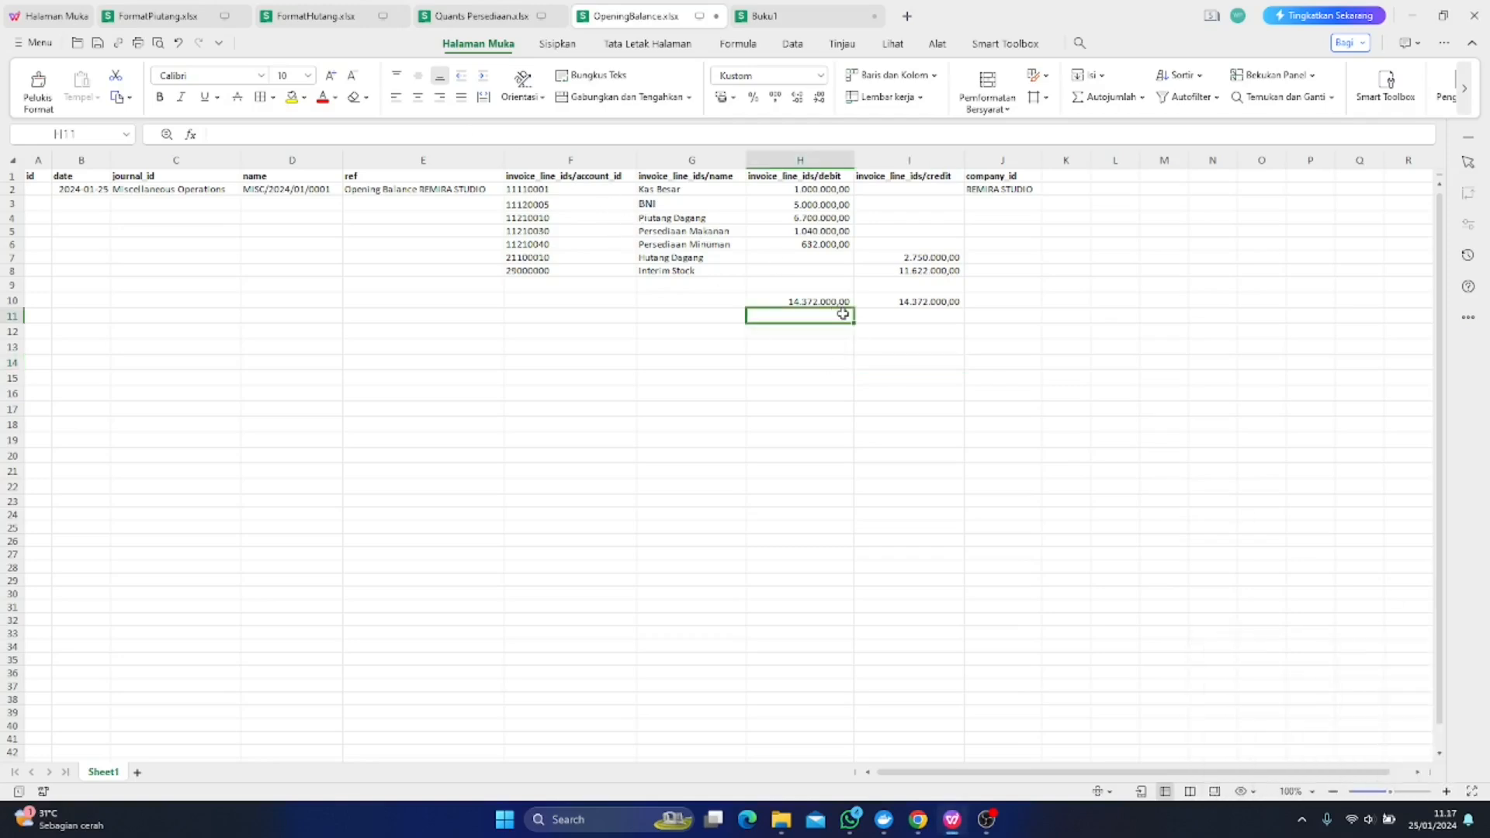
{"action": "left_click_drag", "start_coordinate": [843, 313], "coordinate": [900, 300]}
{"action": "key", "text": "Delete"}
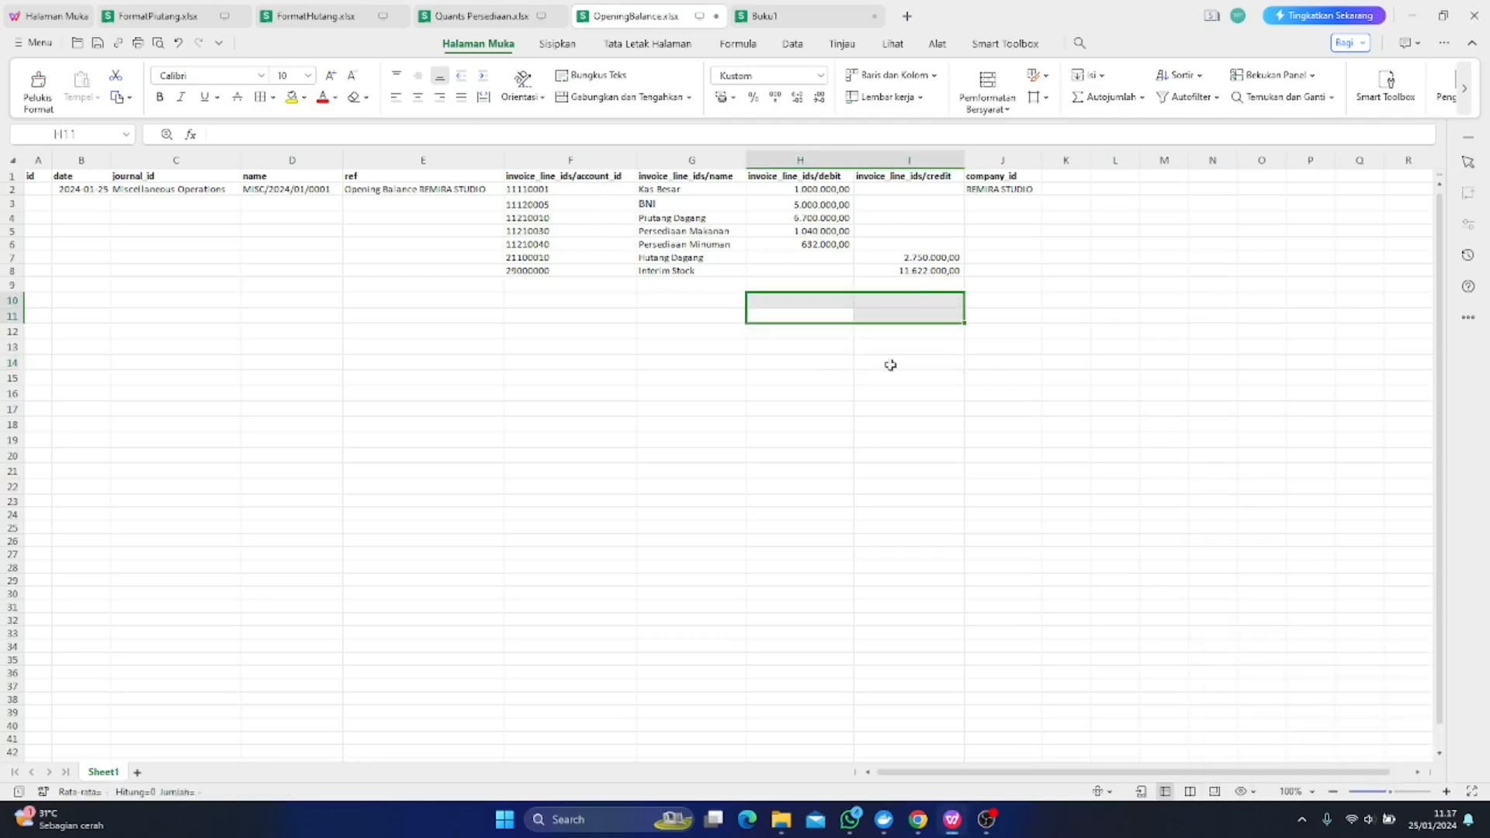
{"action": "left_click", "coordinate": [944, 442]}
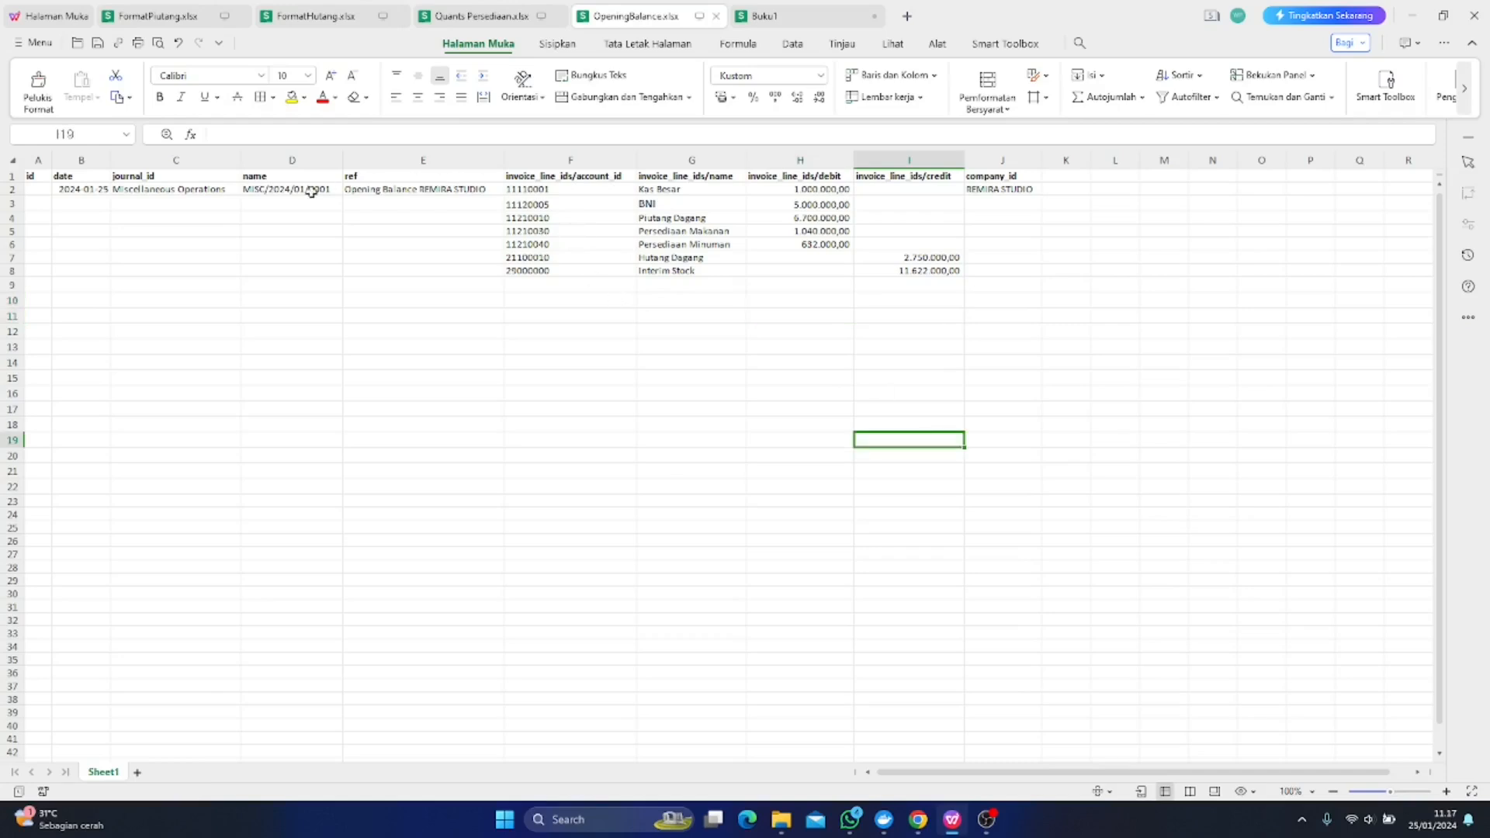
Switch to Odoo in the browser and open the Journal Entries list in the Accounting app
{"action": "left_click", "coordinate": [919, 827]}
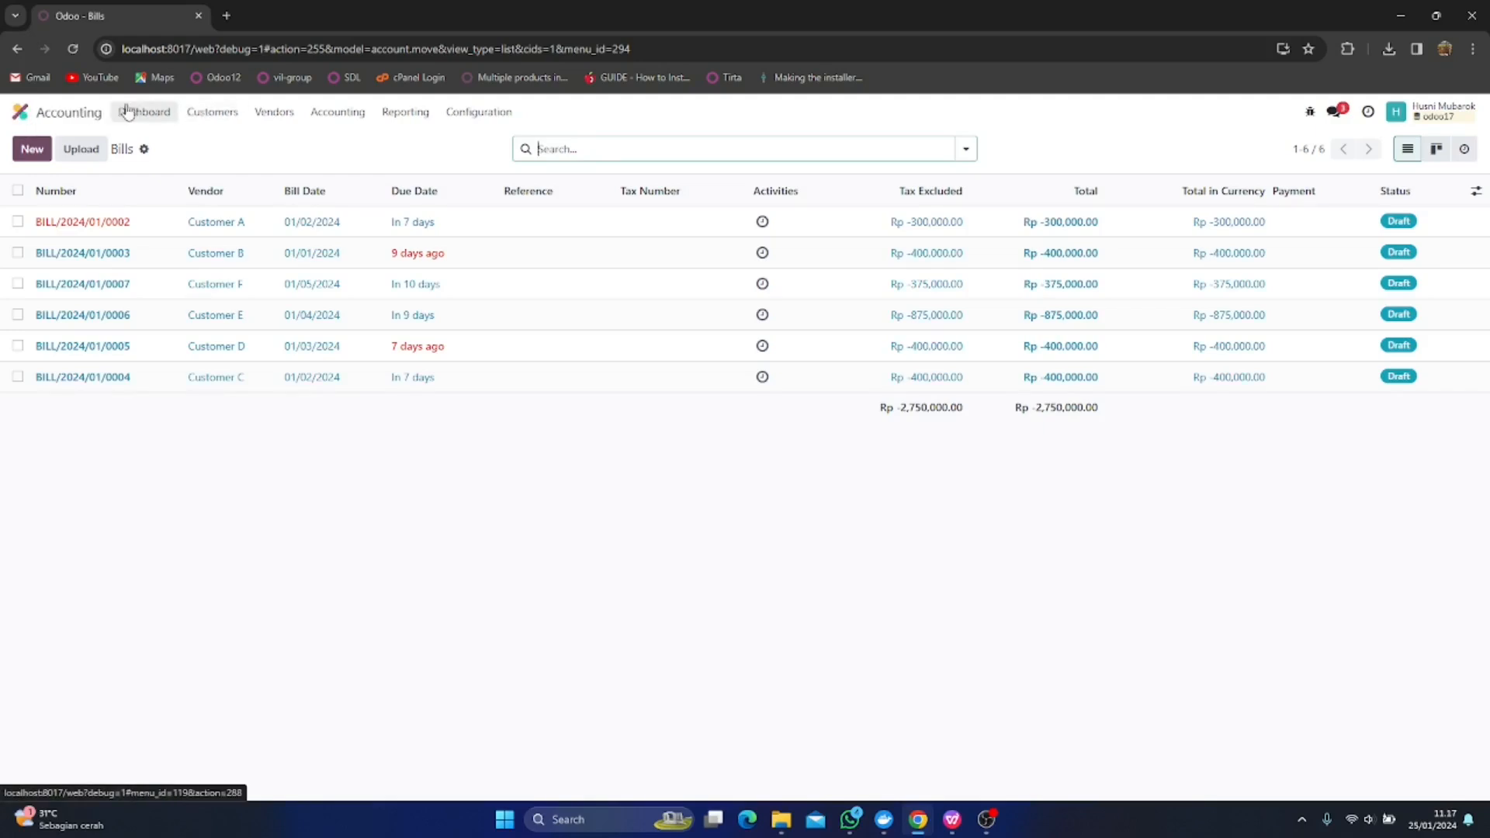
{"action": "left_click", "coordinate": [30, 116]}
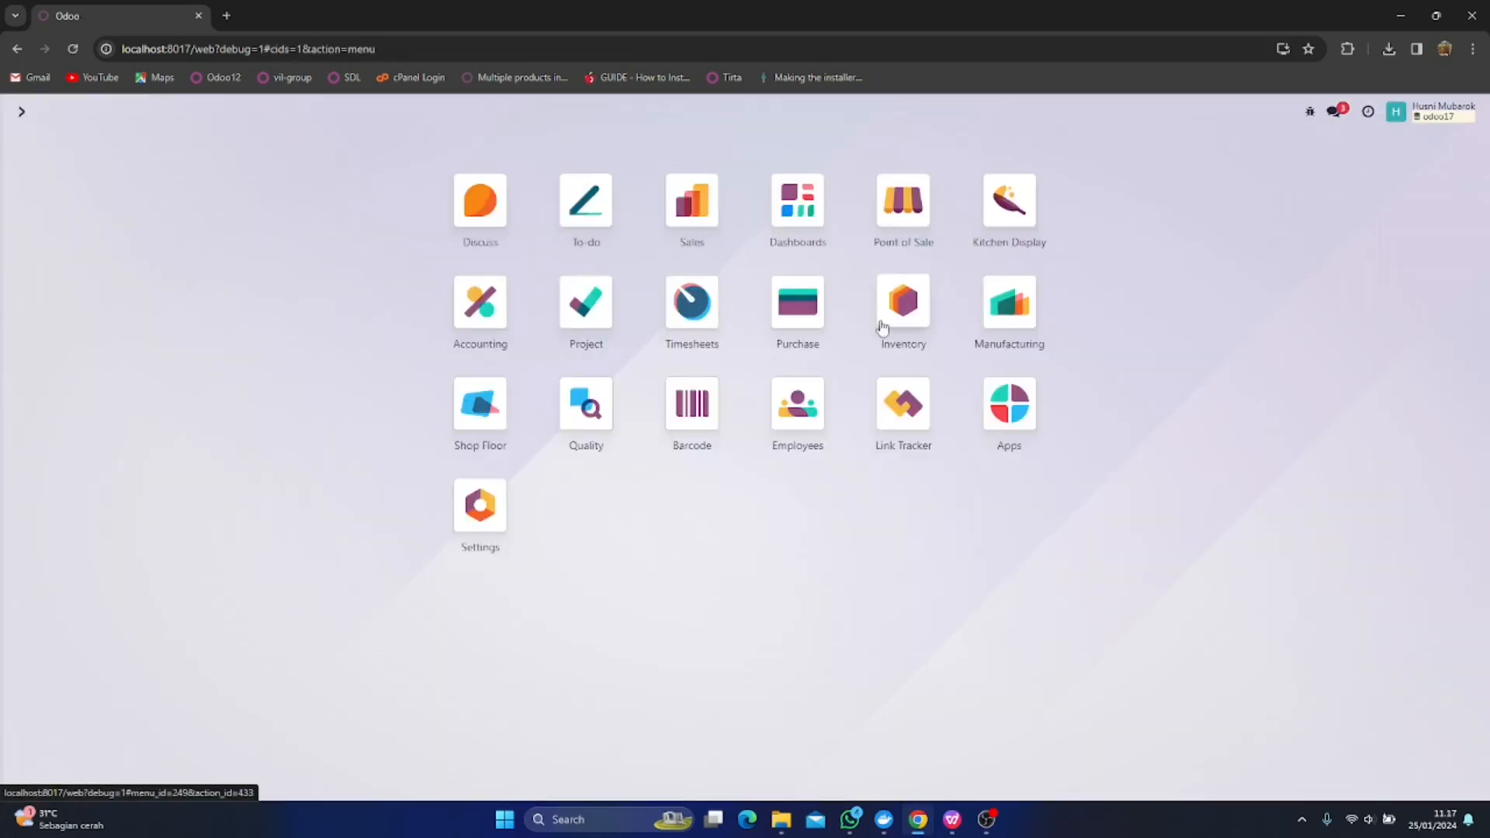
{"action": "left_click", "coordinate": [472, 310]}
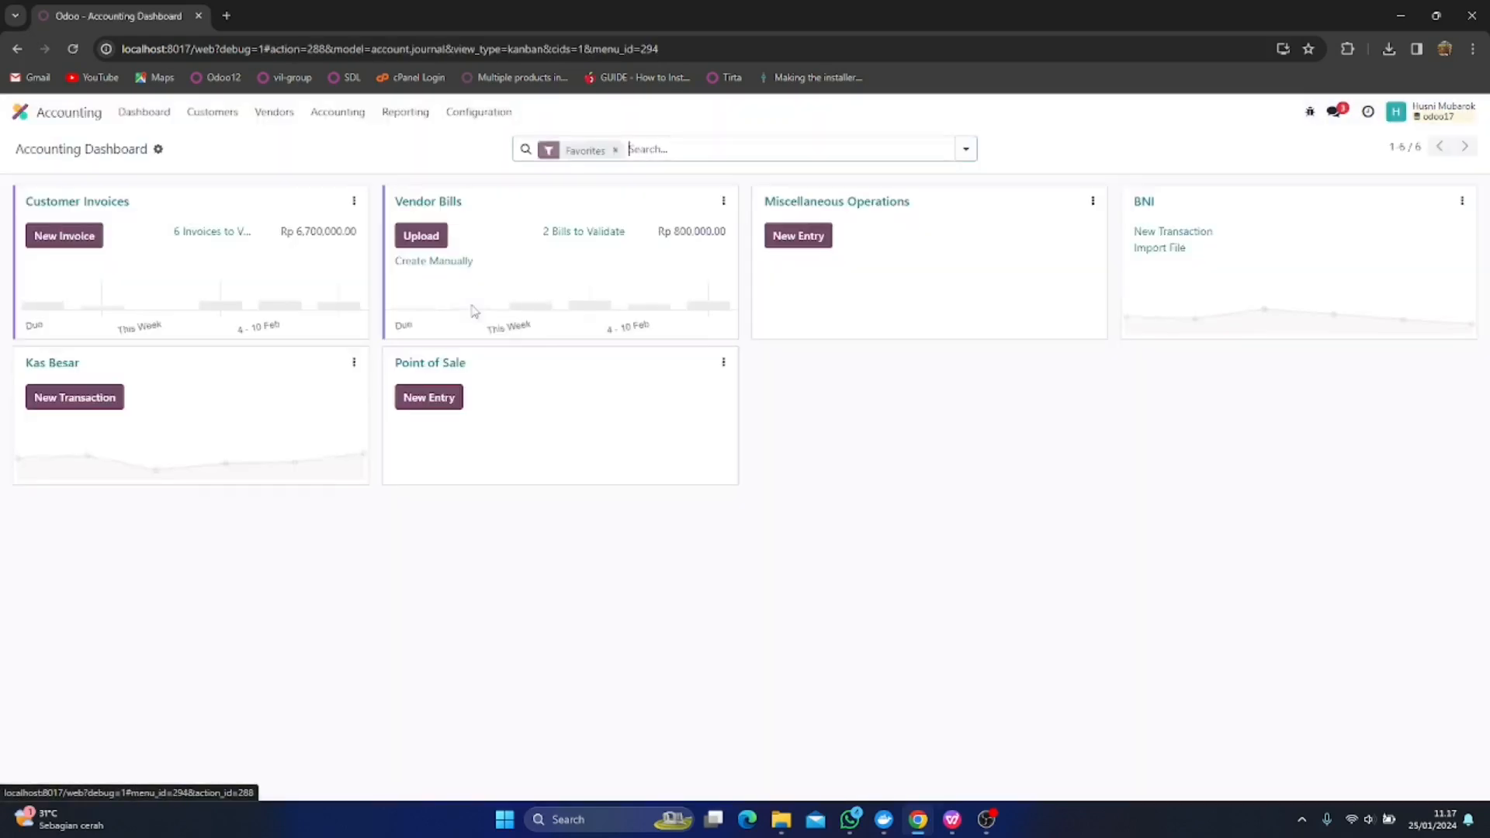
{"action": "left_click", "coordinate": [338, 112]}
{"action": "left_click", "coordinate": [368, 167]}
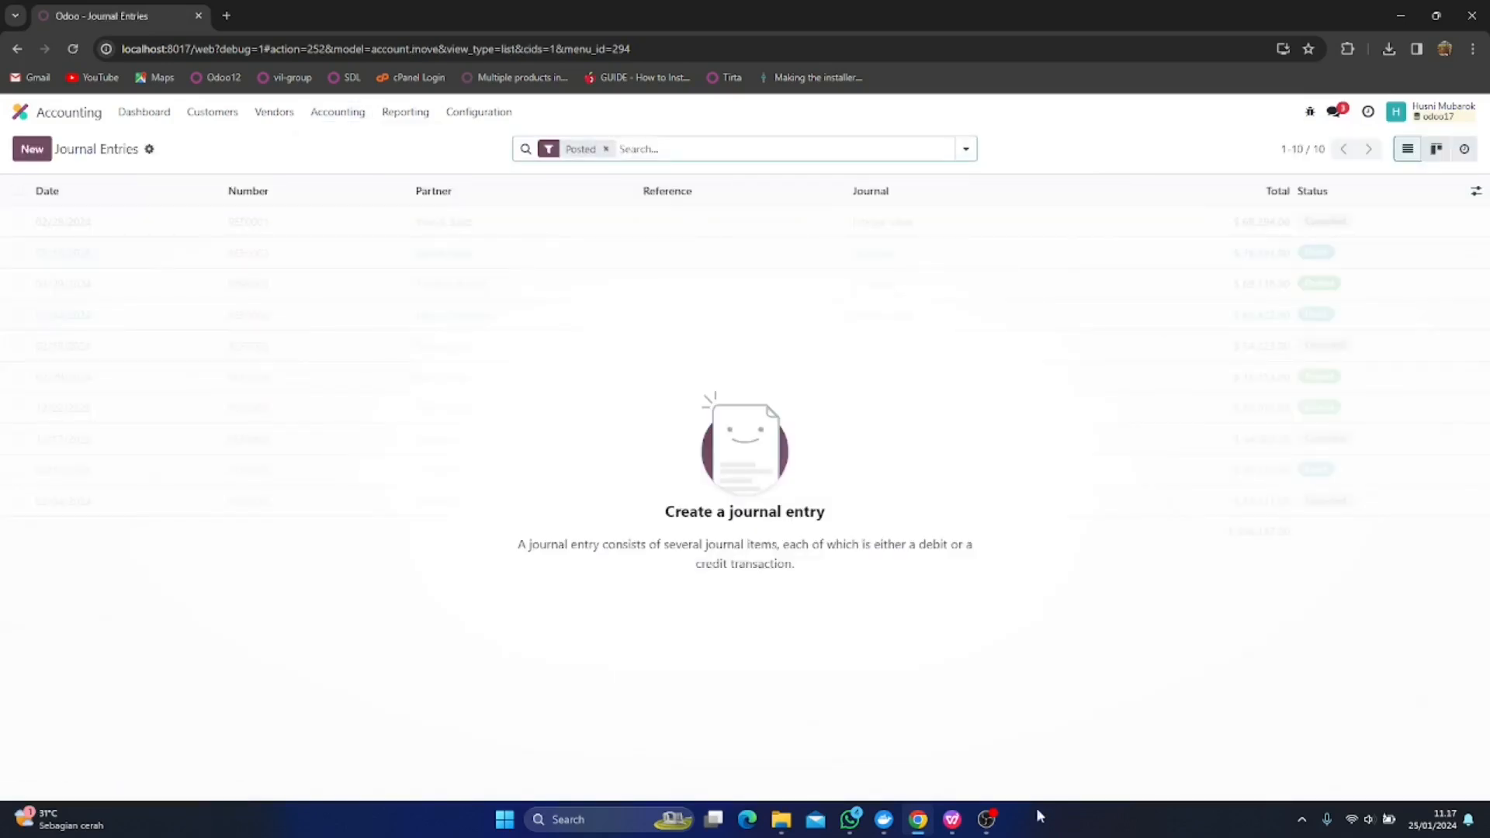
Return to OpeningBalance.xlsx in the spreadsheet app and review the date, journal, number and reference of the opening entry
{"action": "left_click", "coordinate": [952, 820]}
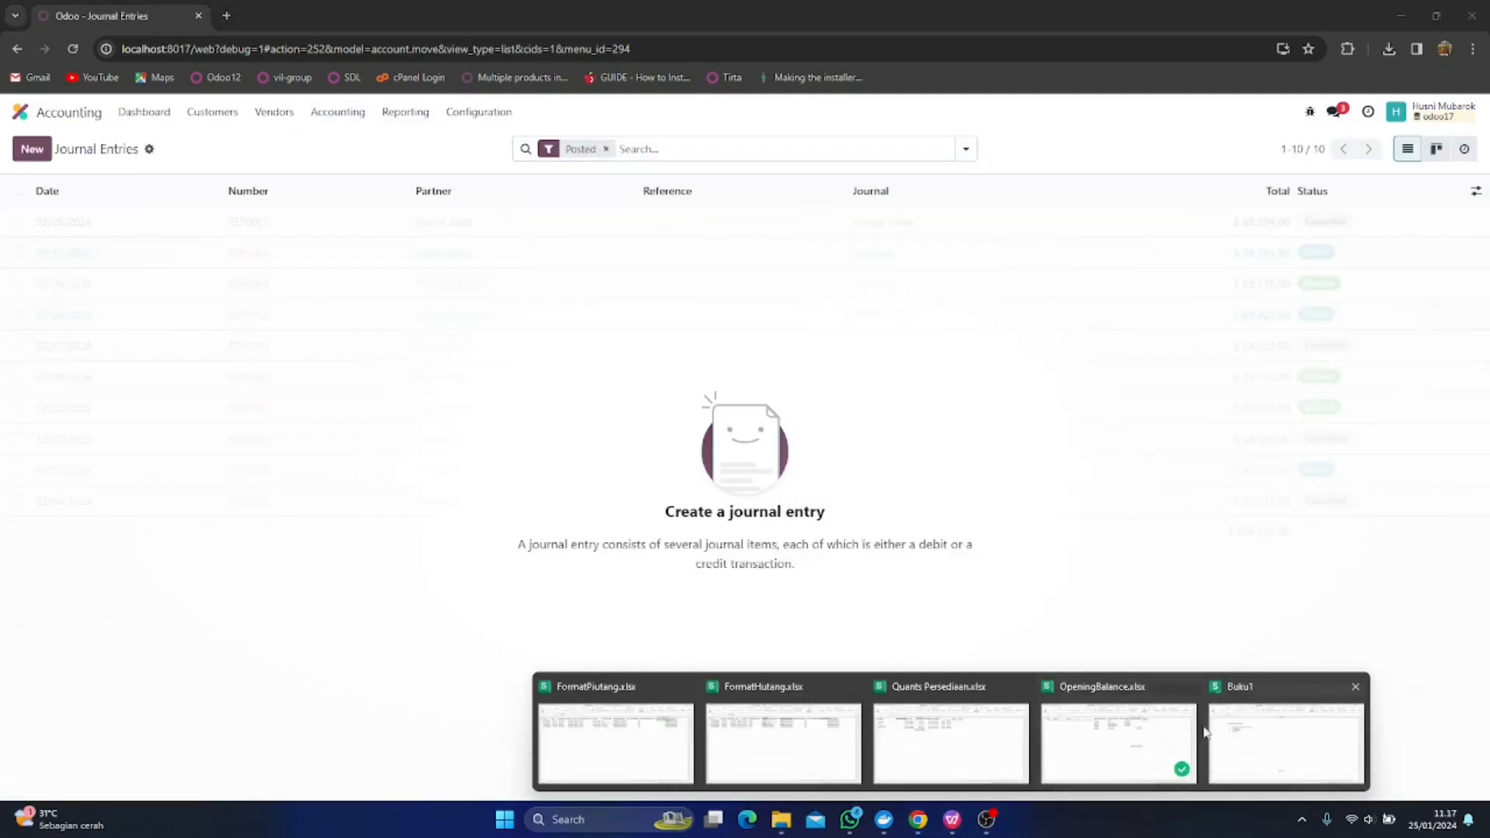
{"action": "left_click", "coordinate": [1117, 738]}
{"action": "left_click", "coordinate": [485, 563]}
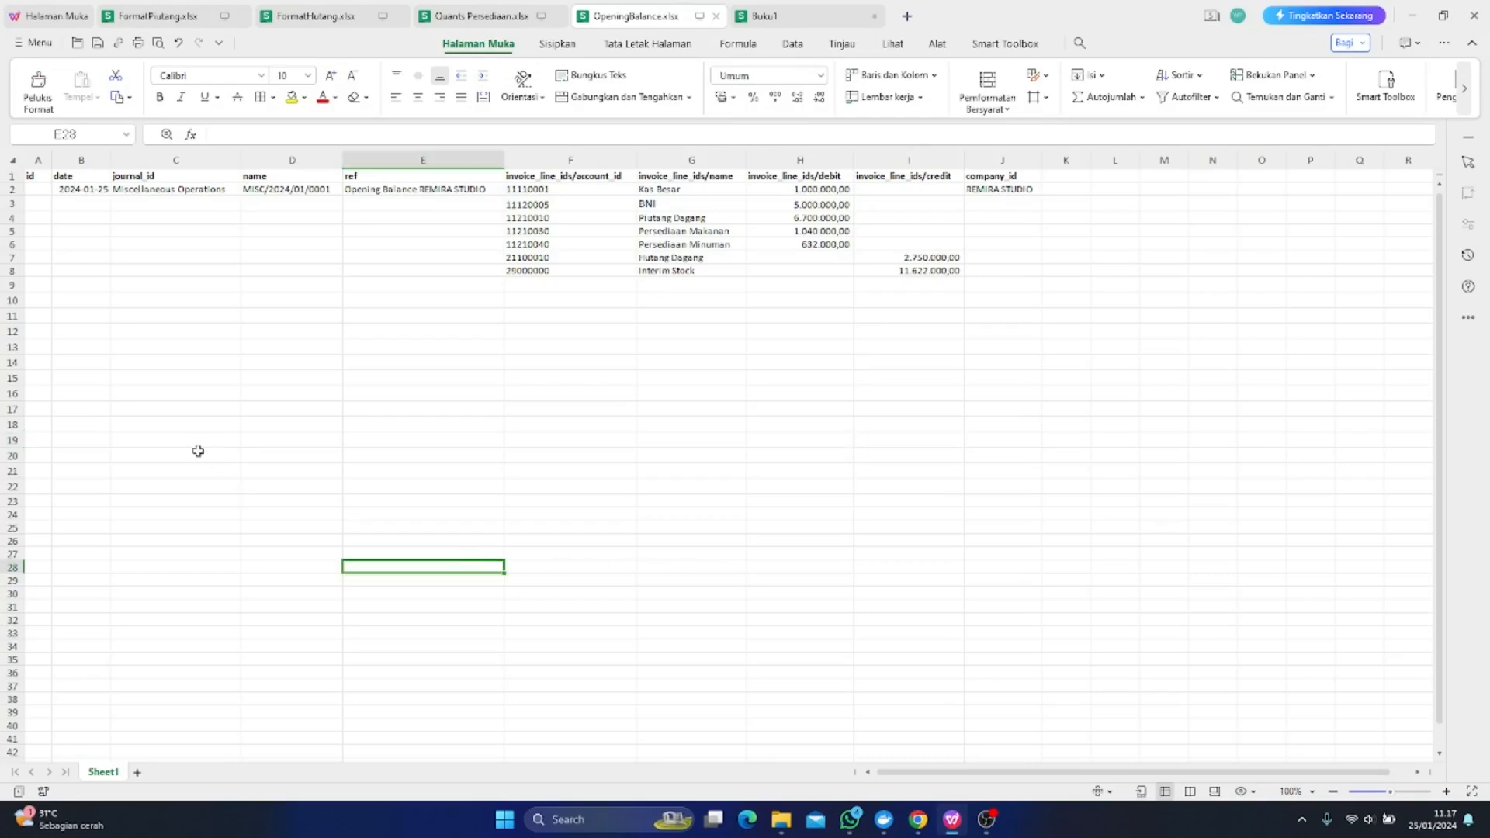
{"action": "left_click", "coordinate": [75, 194]}
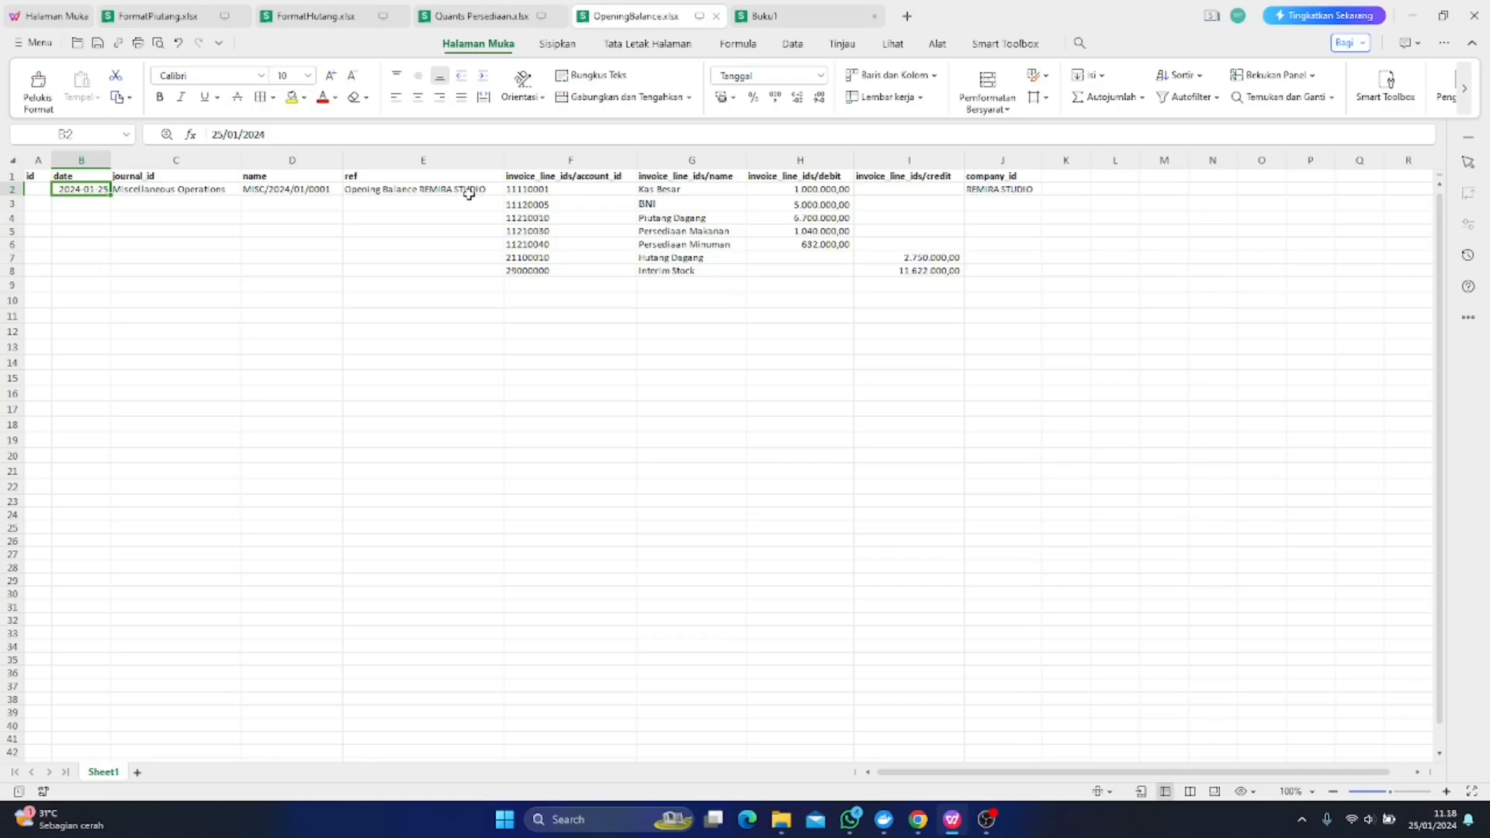
{"action": "left_click", "coordinate": [572, 423]}
Switch back to Odoo, load OpeningBalance.xlsx into the journal entries import, and test and import it
{"action": "left_click", "coordinate": [926, 826]}
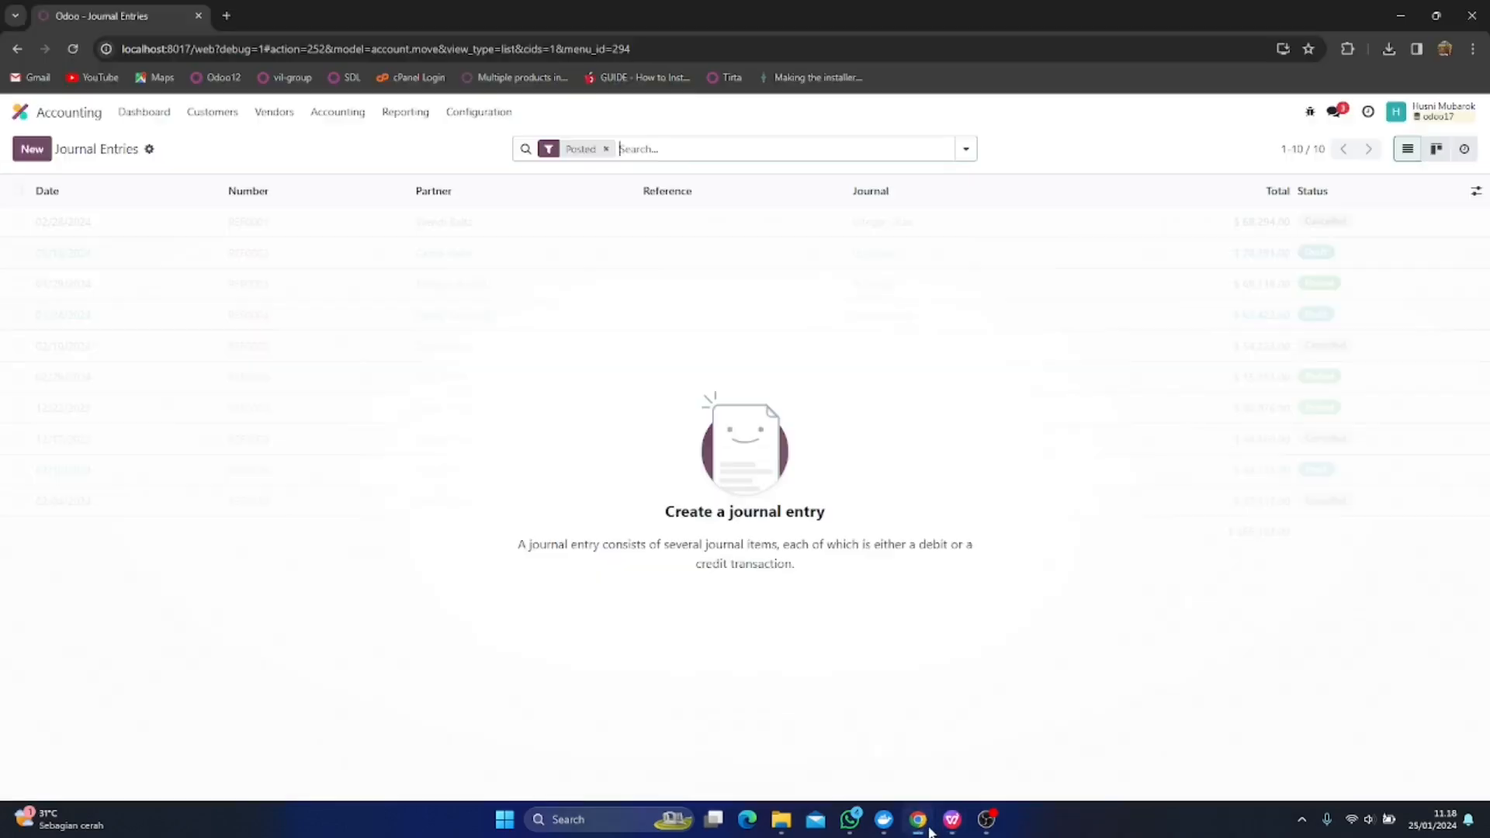
{"action": "left_click", "coordinate": [149, 150]}
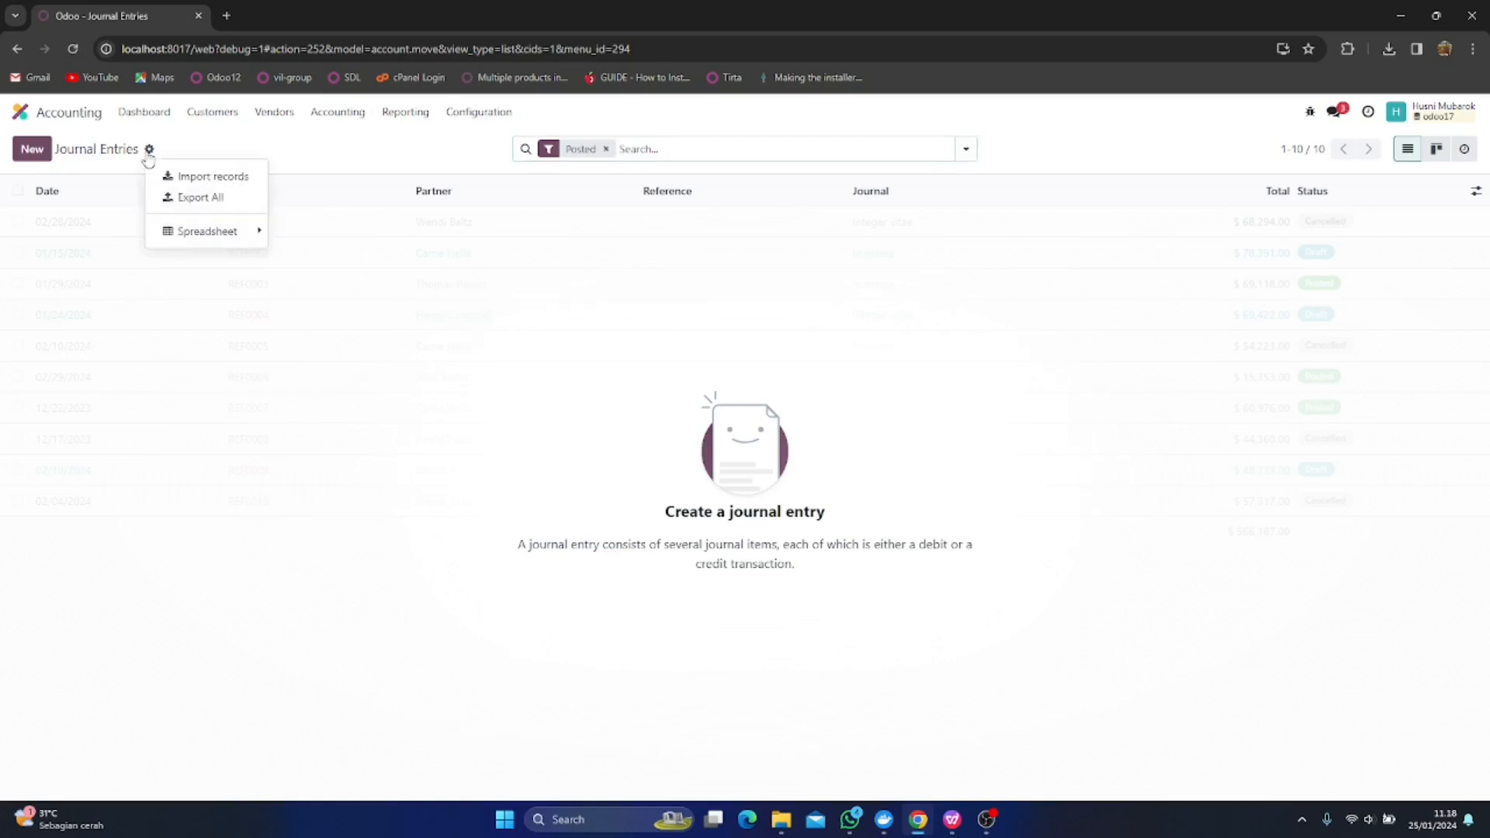
{"action": "left_click", "coordinate": [190, 176]}
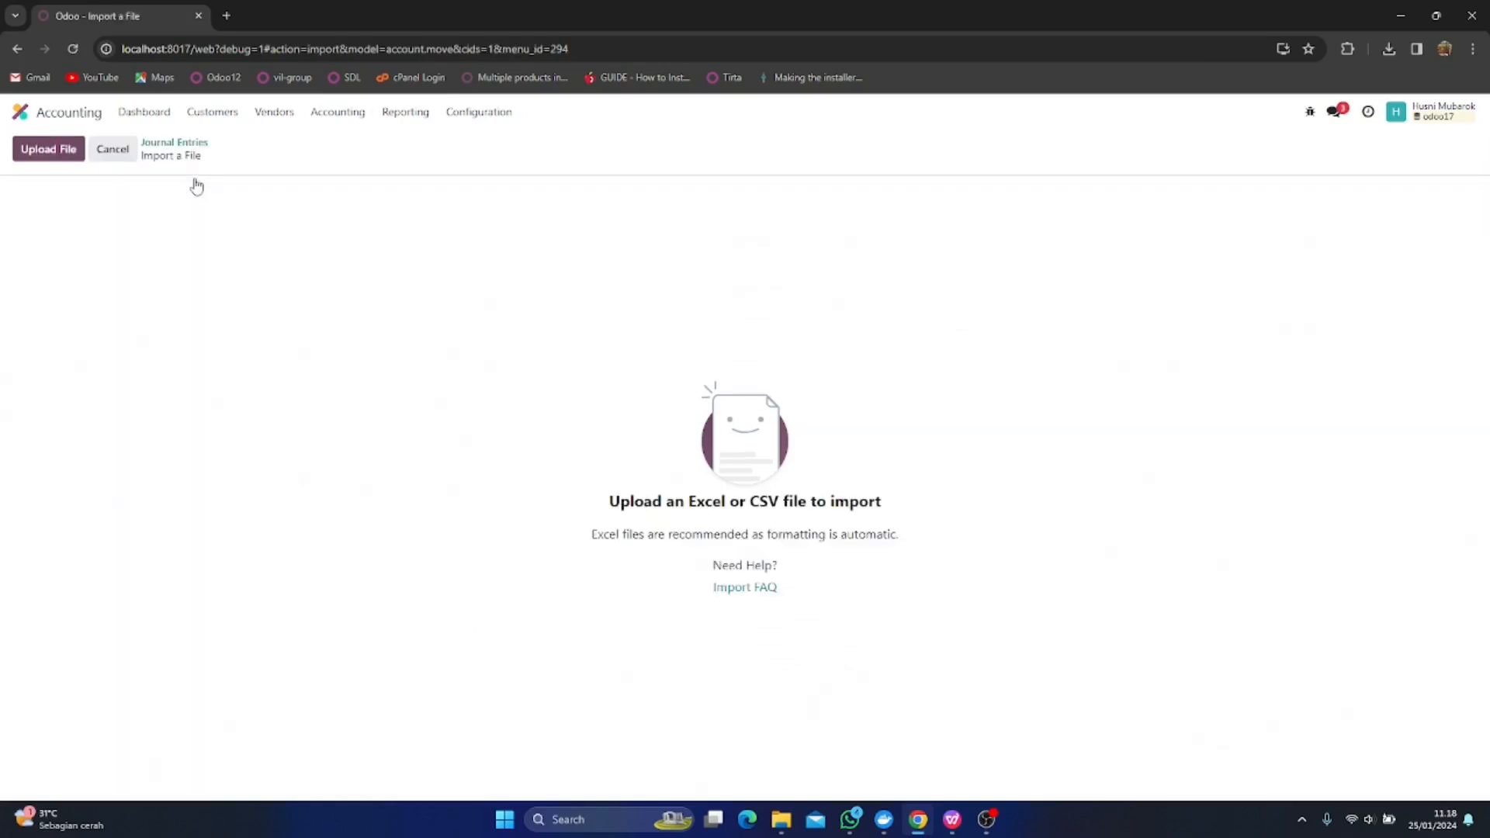
{"action": "left_click", "coordinate": [57, 156]}
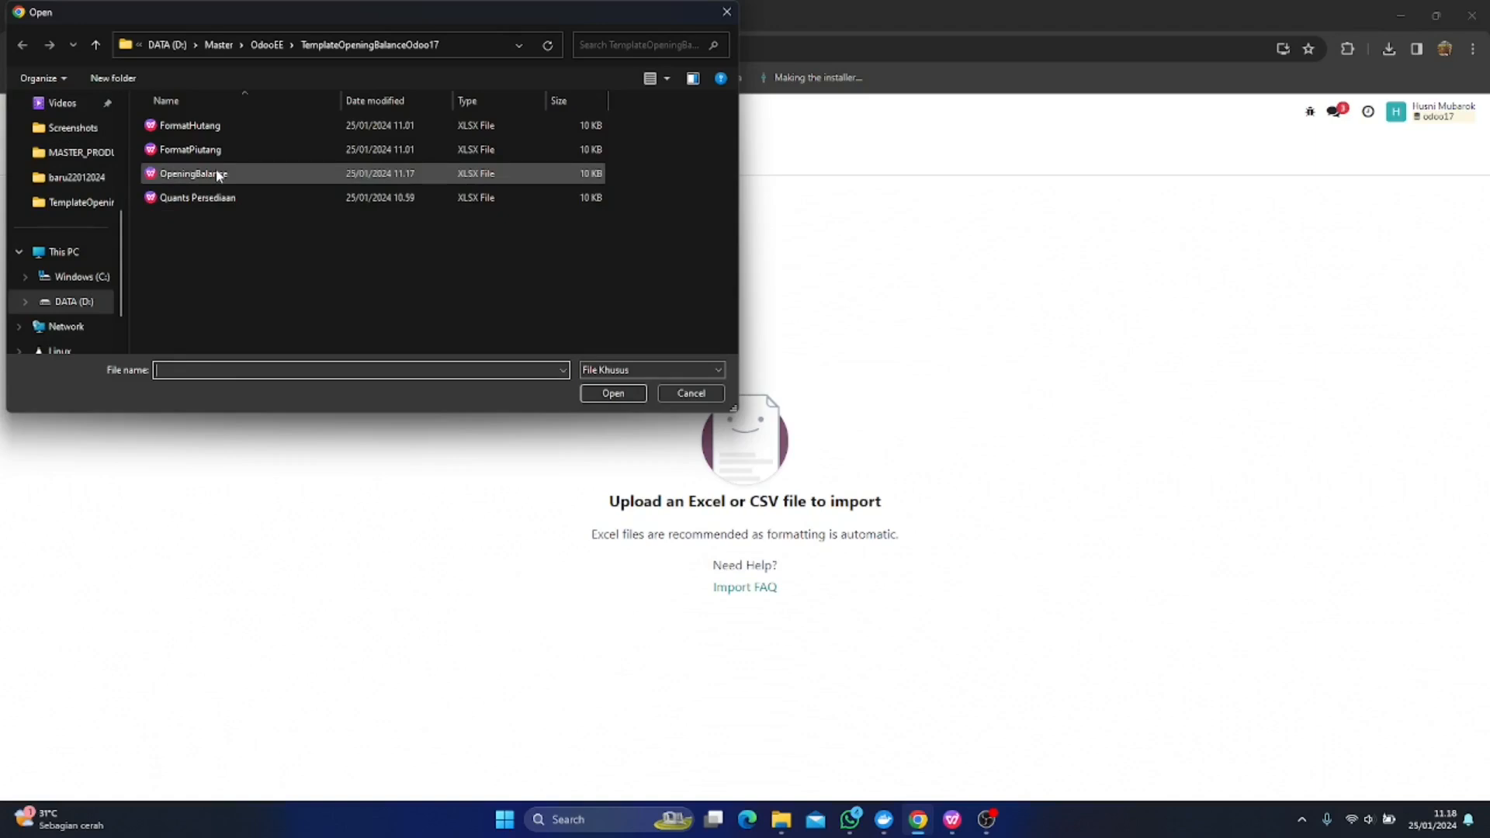
{"action": "left_click", "coordinate": [218, 174]}
{"action": "left_click", "coordinate": [591, 391]}
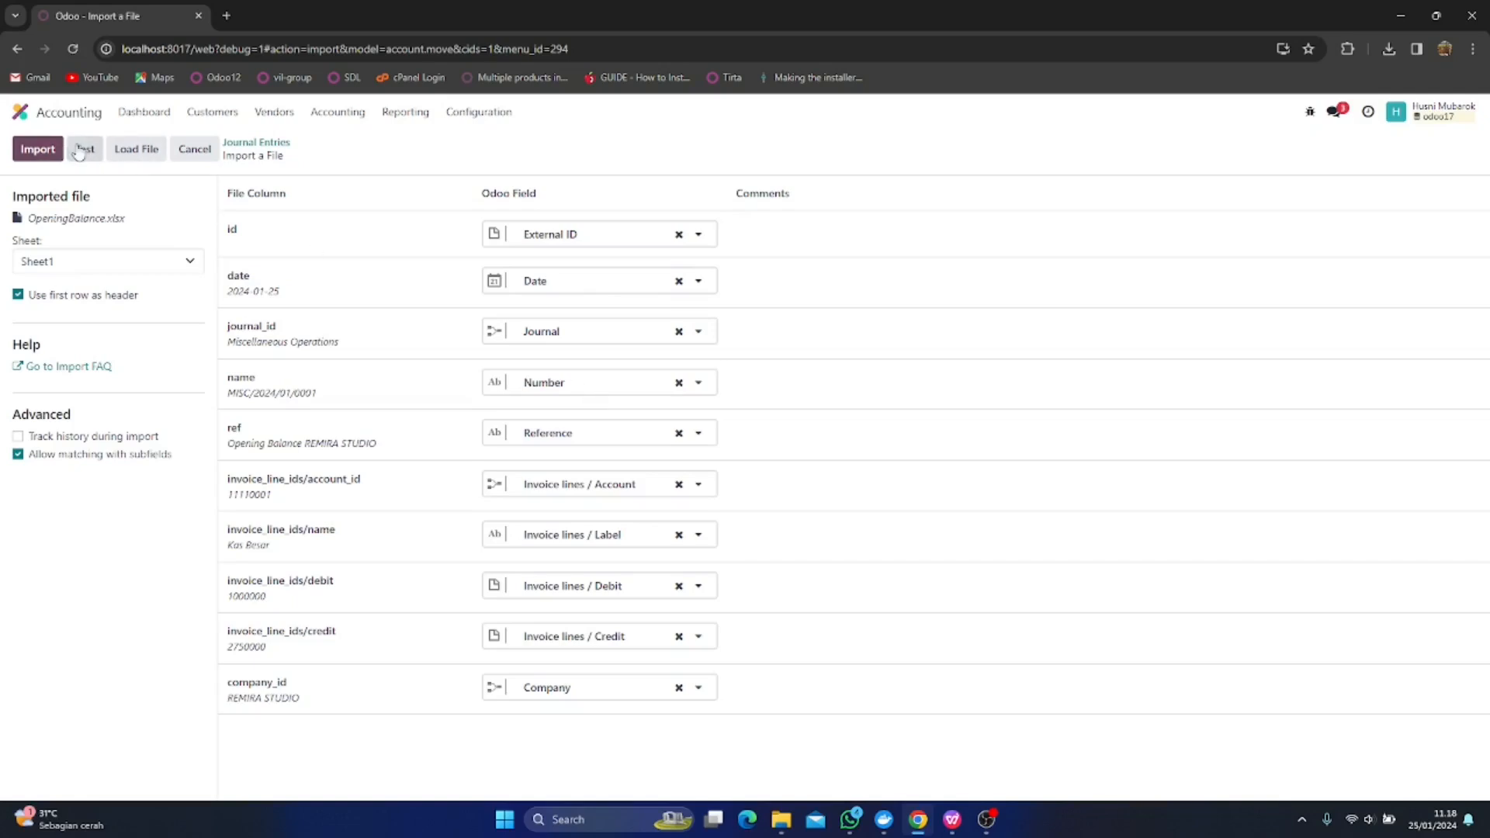
{"action": "left_click", "coordinate": [78, 153]}
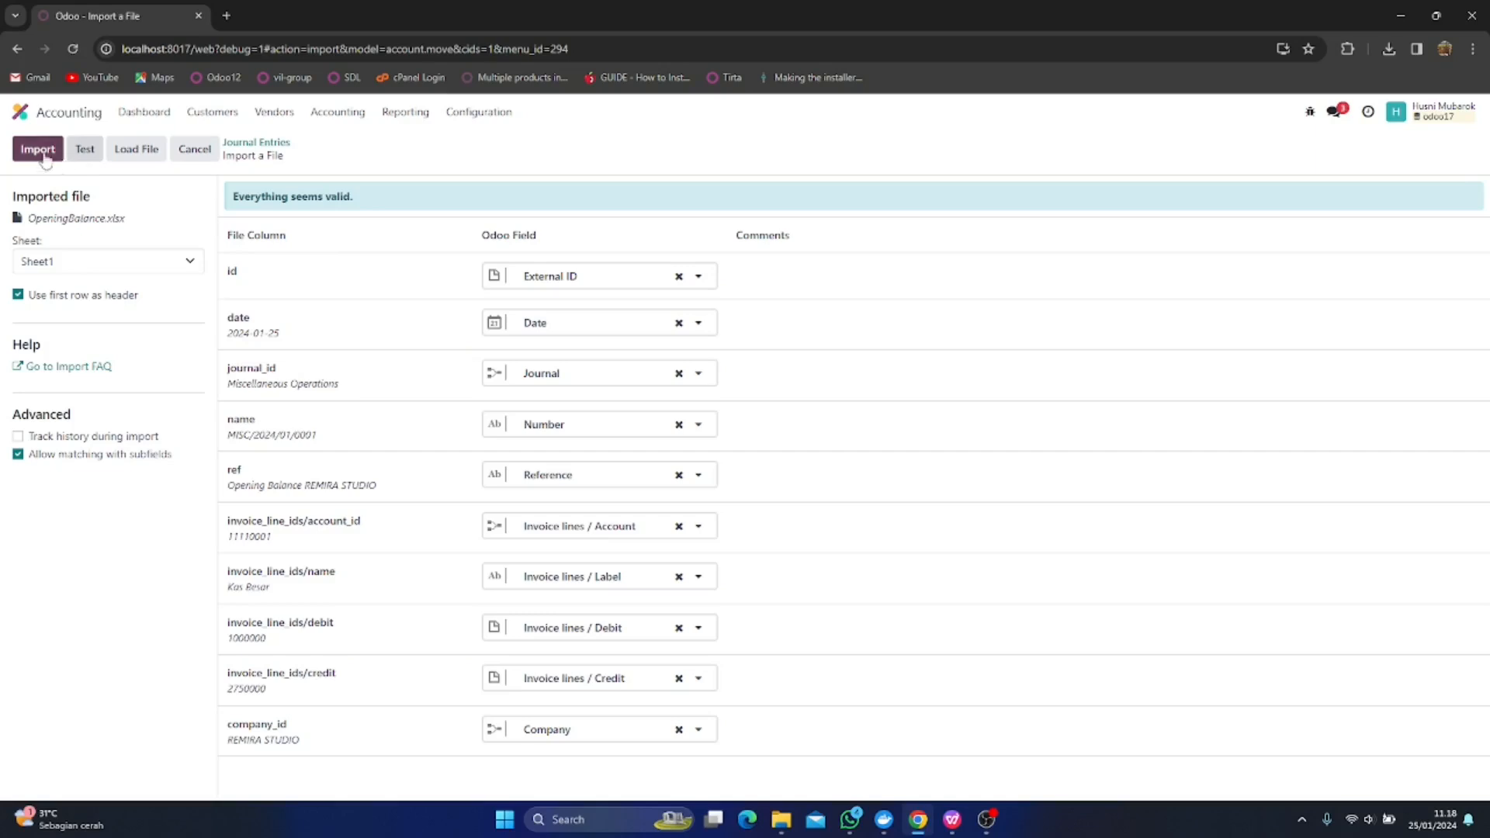
{"action": "left_click", "coordinate": [32, 153]}
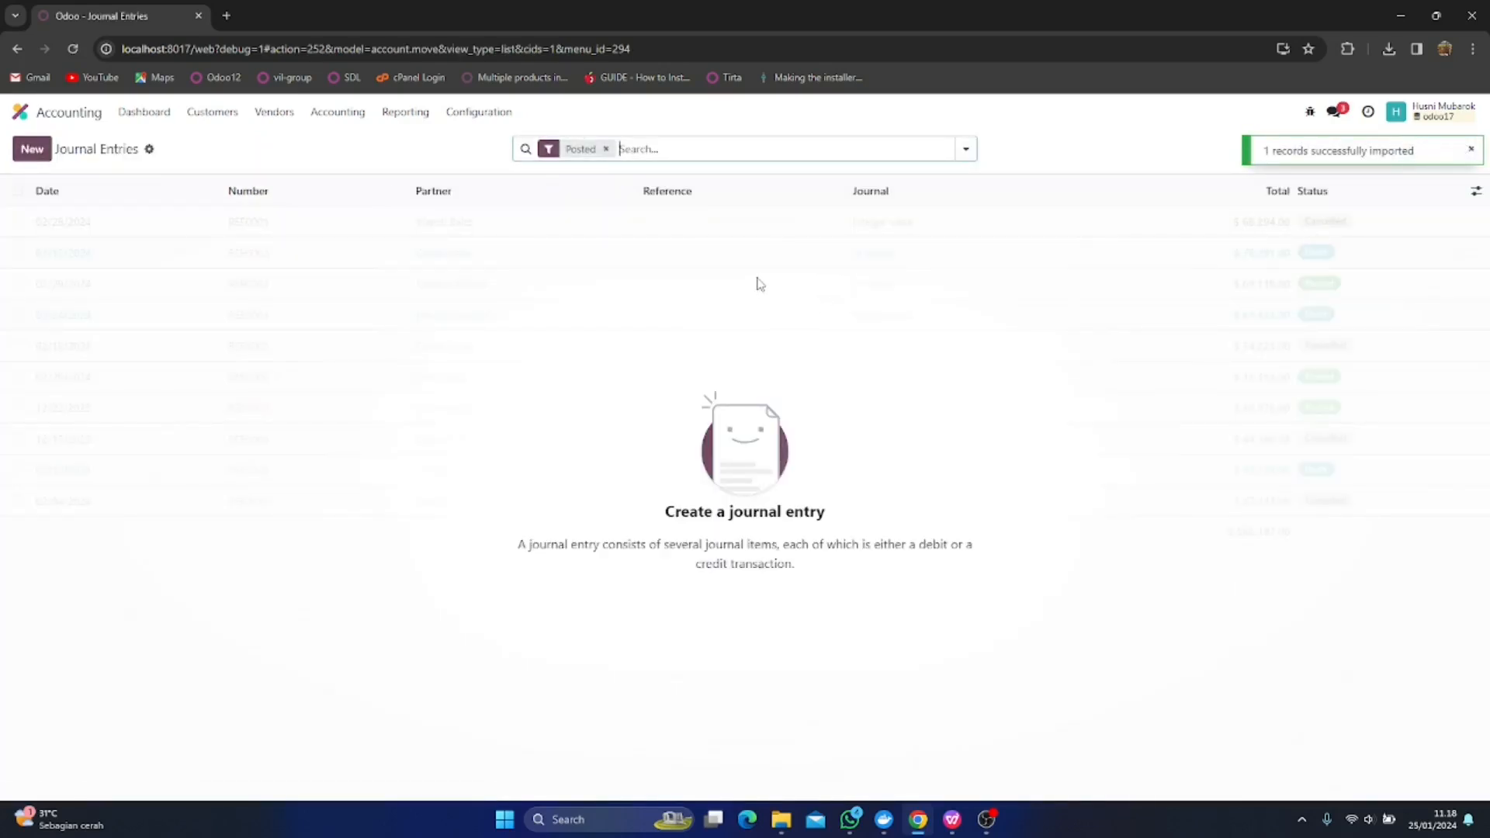
Remove the Posted filter to review the imported Opening Balance REMIRA STUDIO entry, and open the General Ledger report
{"action": "left_click", "coordinate": [607, 150]}
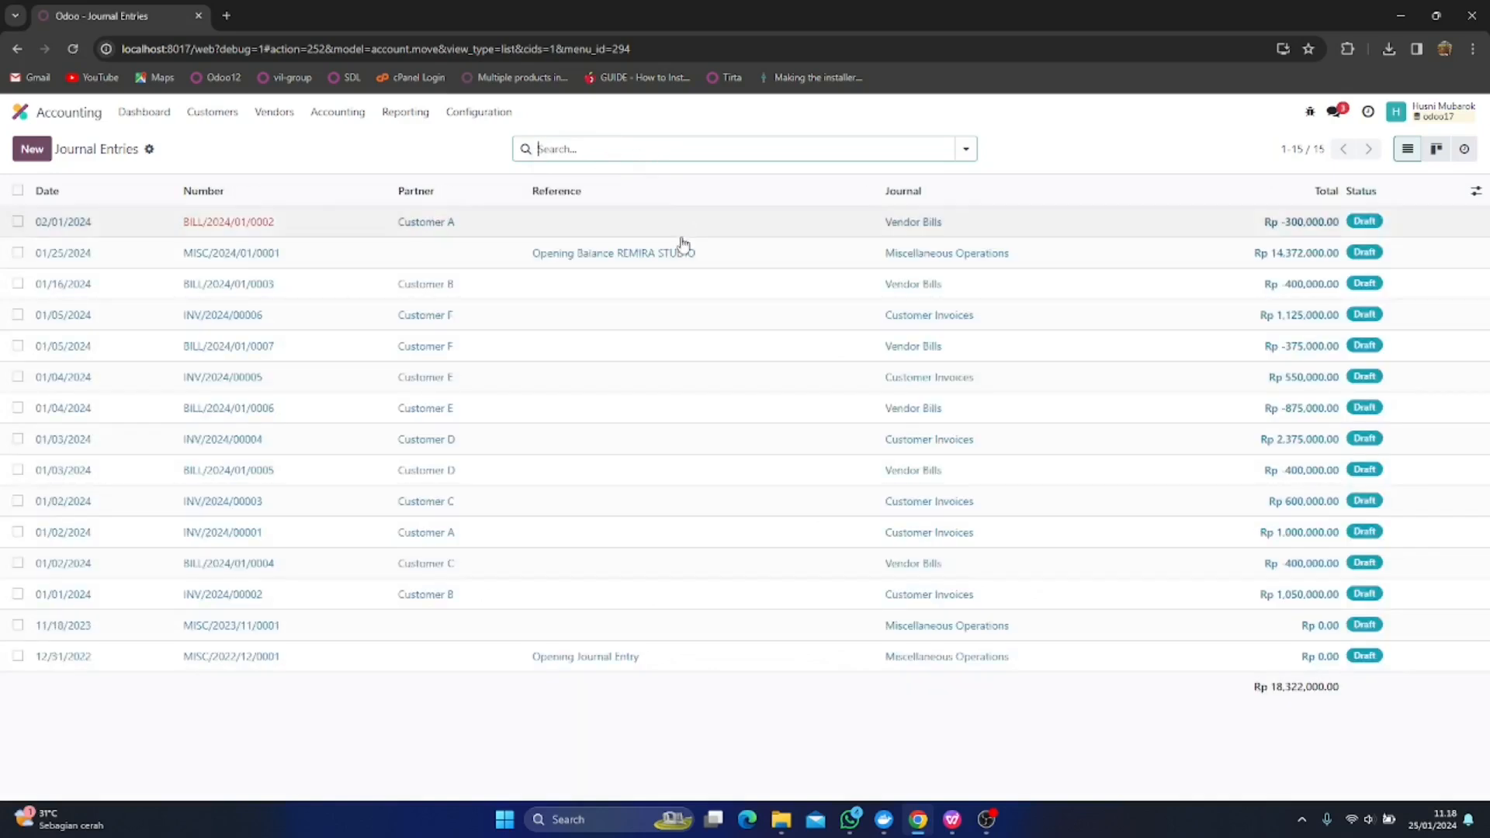
{"action": "left_click", "coordinate": [626, 262]}
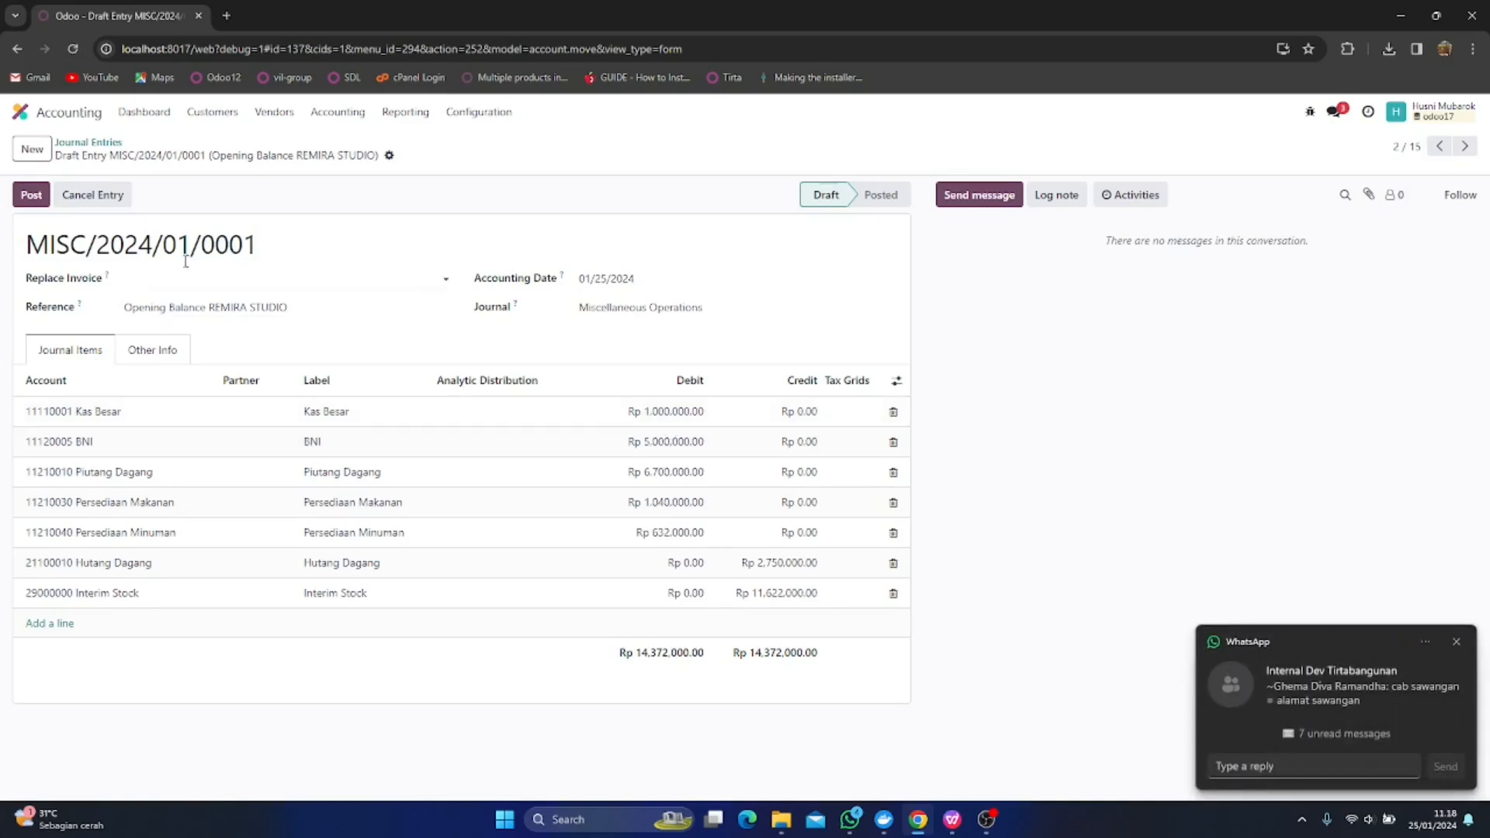
{"action": "left_click", "coordinate": [422, 122]}
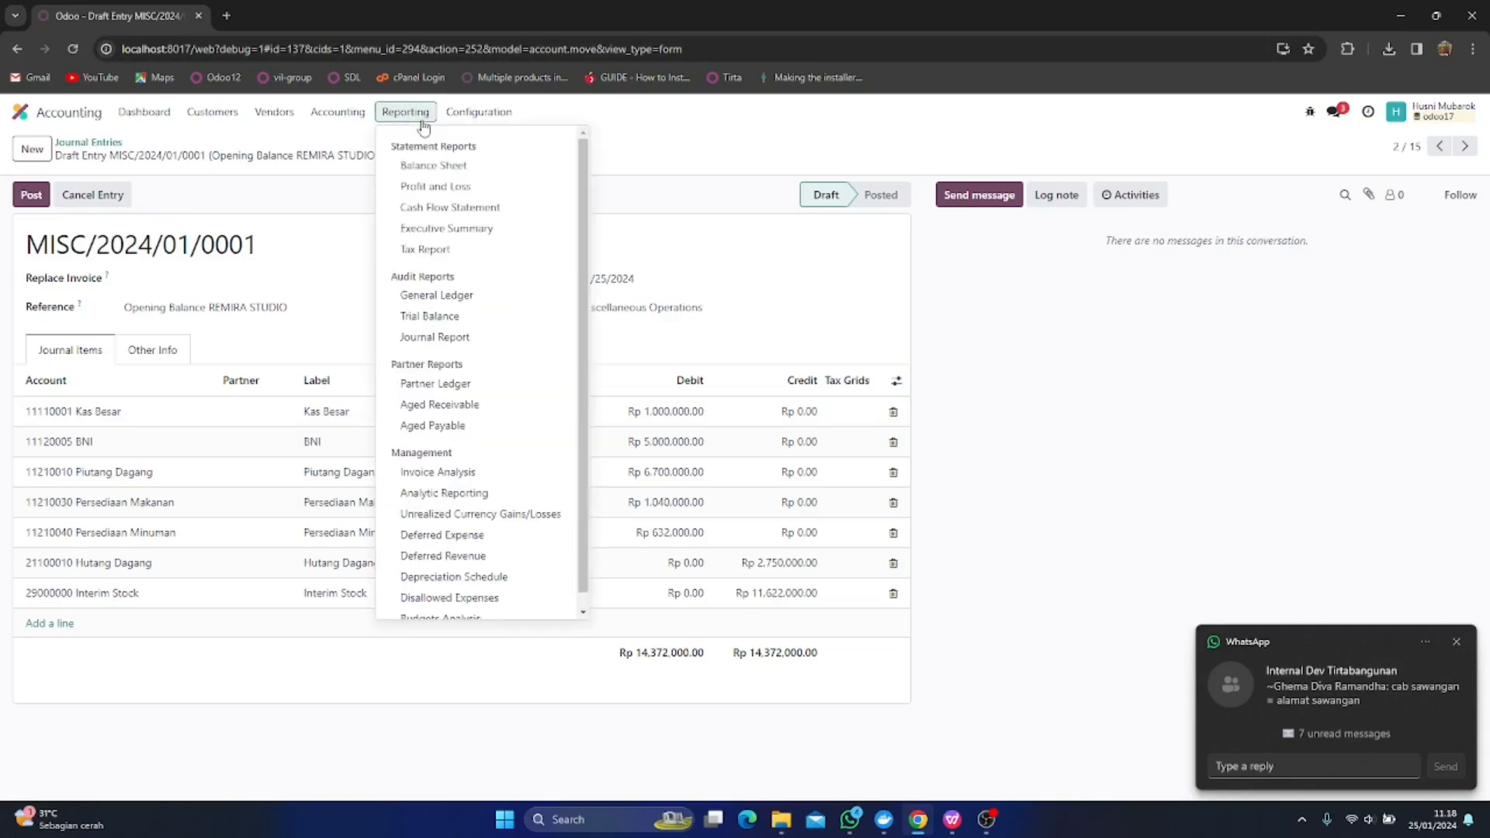
{"action": "left_click", "coordinate": [450, 297]}
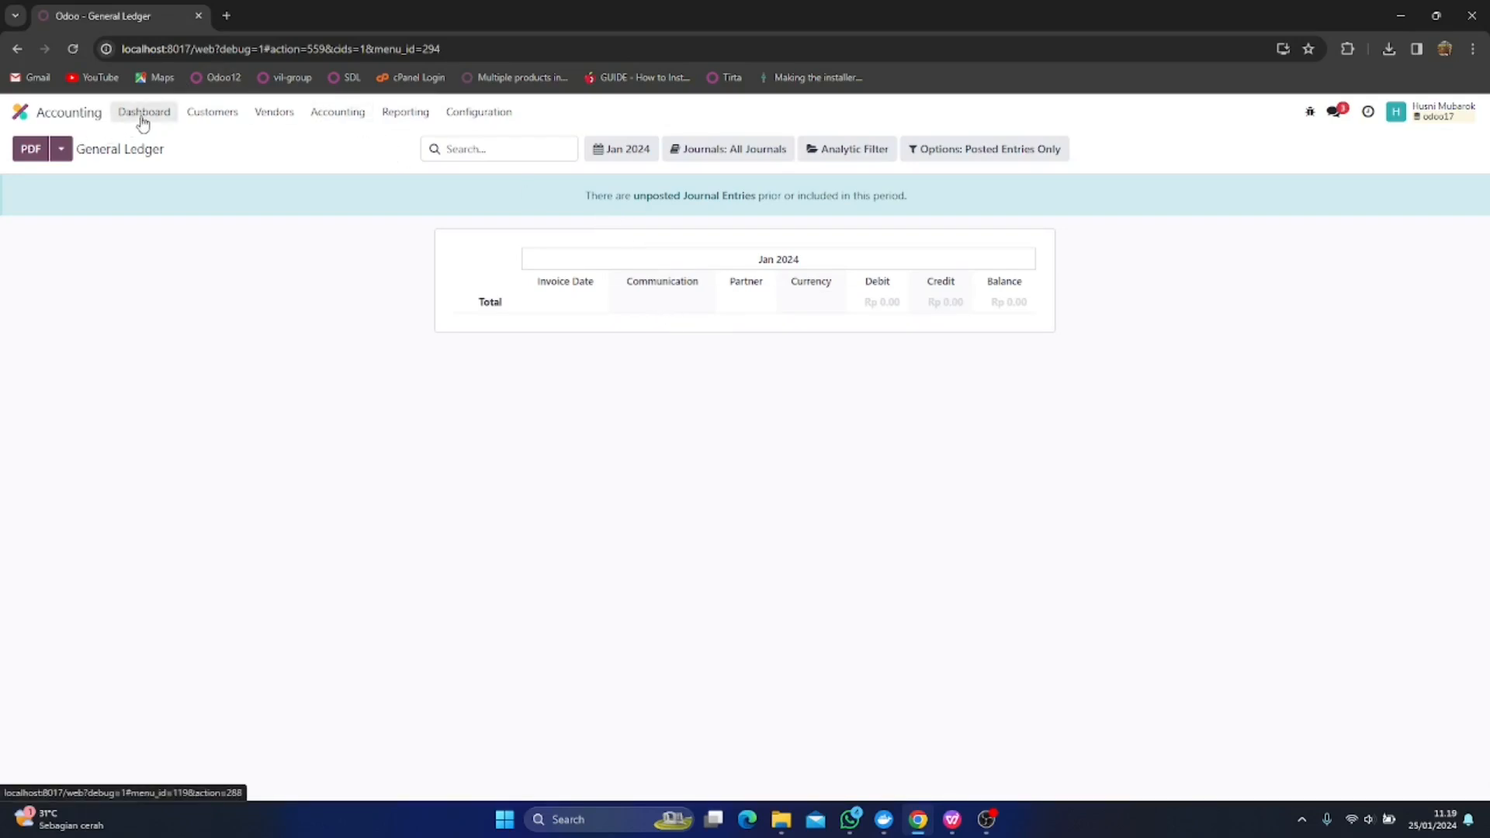
Open the customer Invoices list in a new browser tab, keeping the General Ledger report open
{"action": "left_click", "coordinate": [221, 112]}
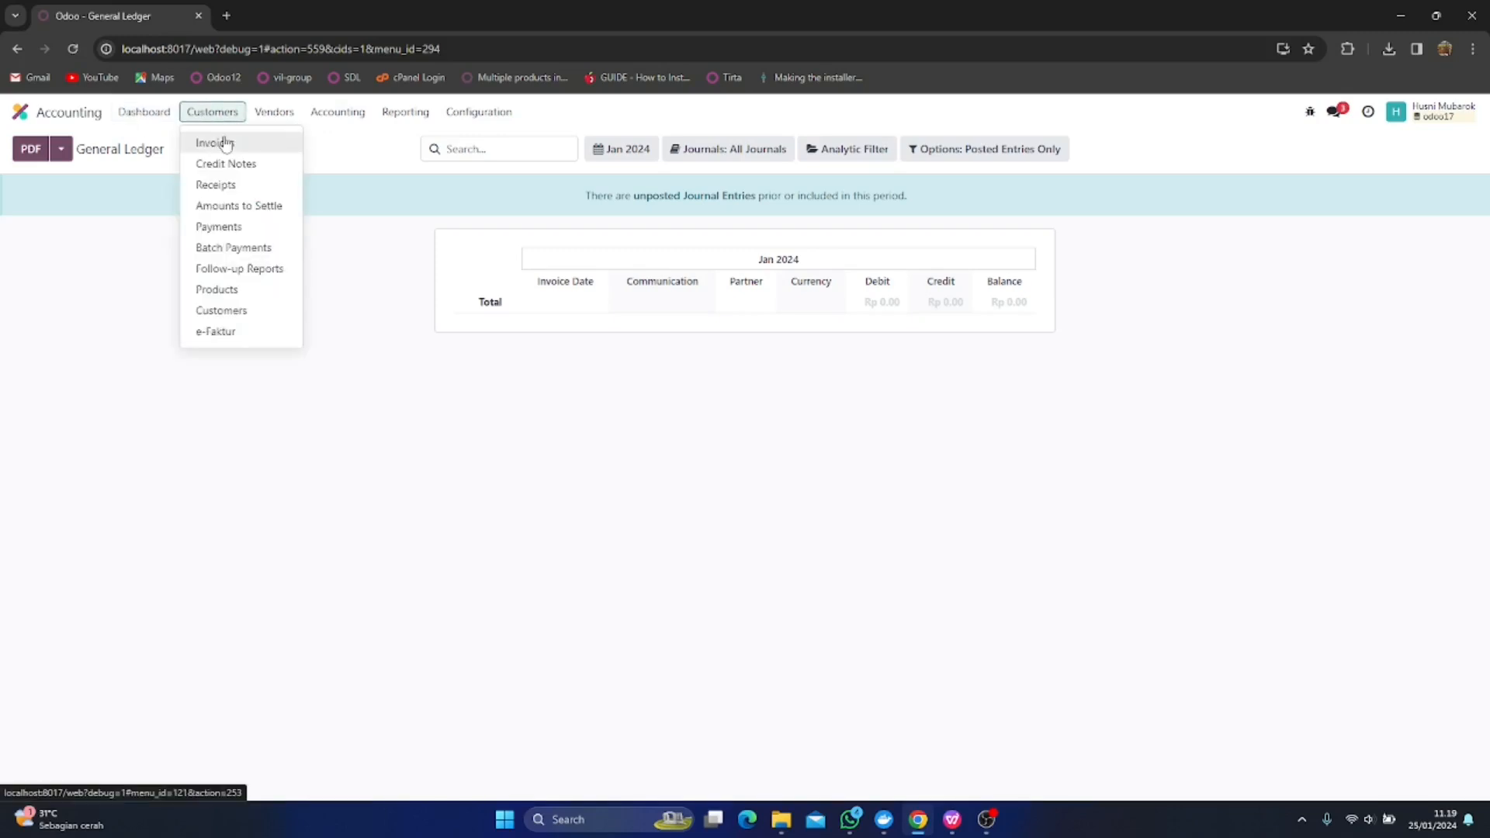
{"action": "right_click", "coordinate": [224, 142]}
{"action": "left_click", "coordinate": [236, 149]}
{"action": "left_click", "coordinate": [252, 8]}
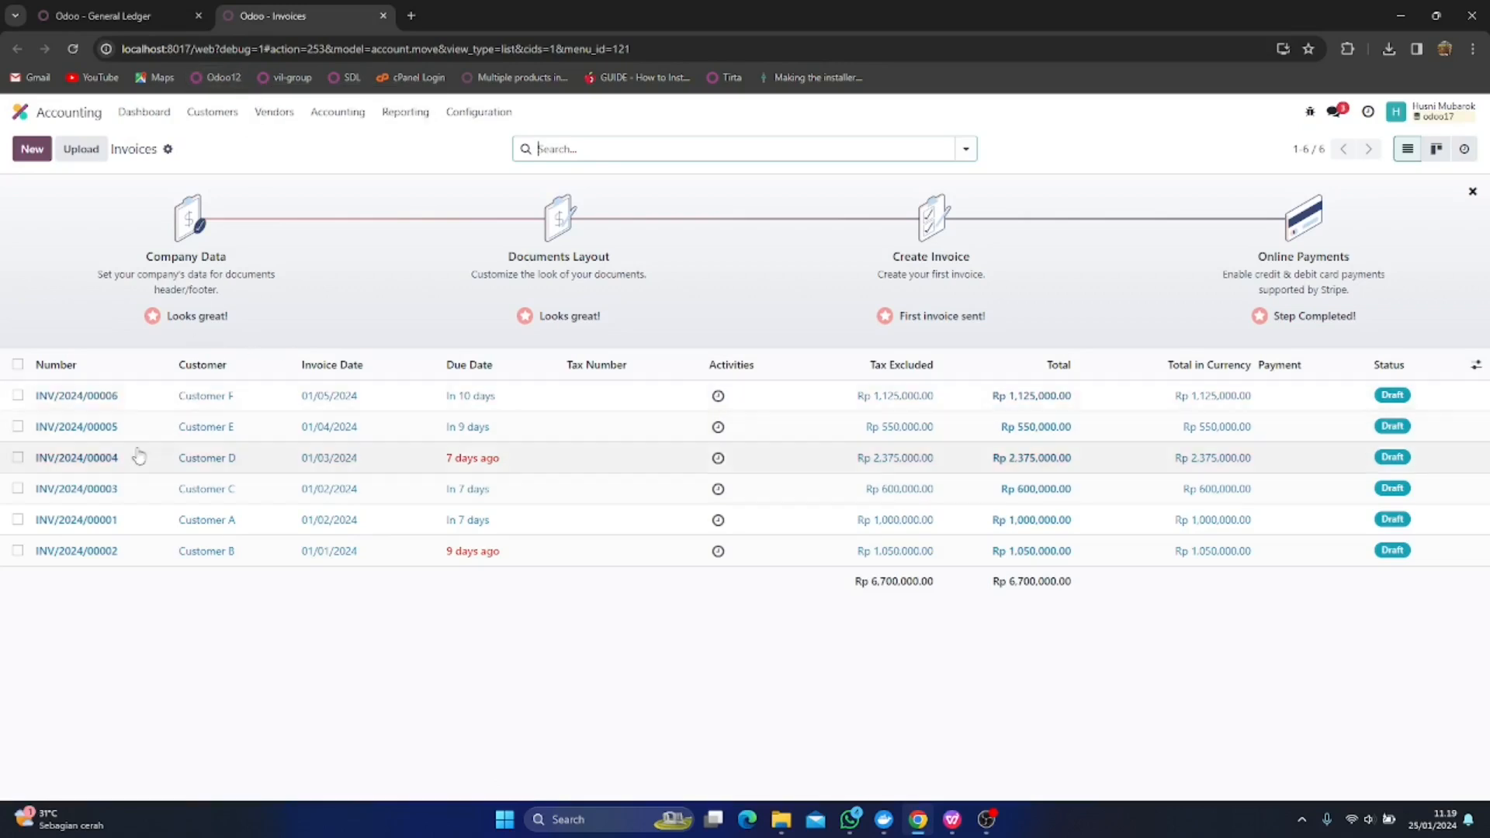
Post all six draft customer invoices together and reload the General Ledger report
{"action": "left_click", "coordinate": [18, 364]}
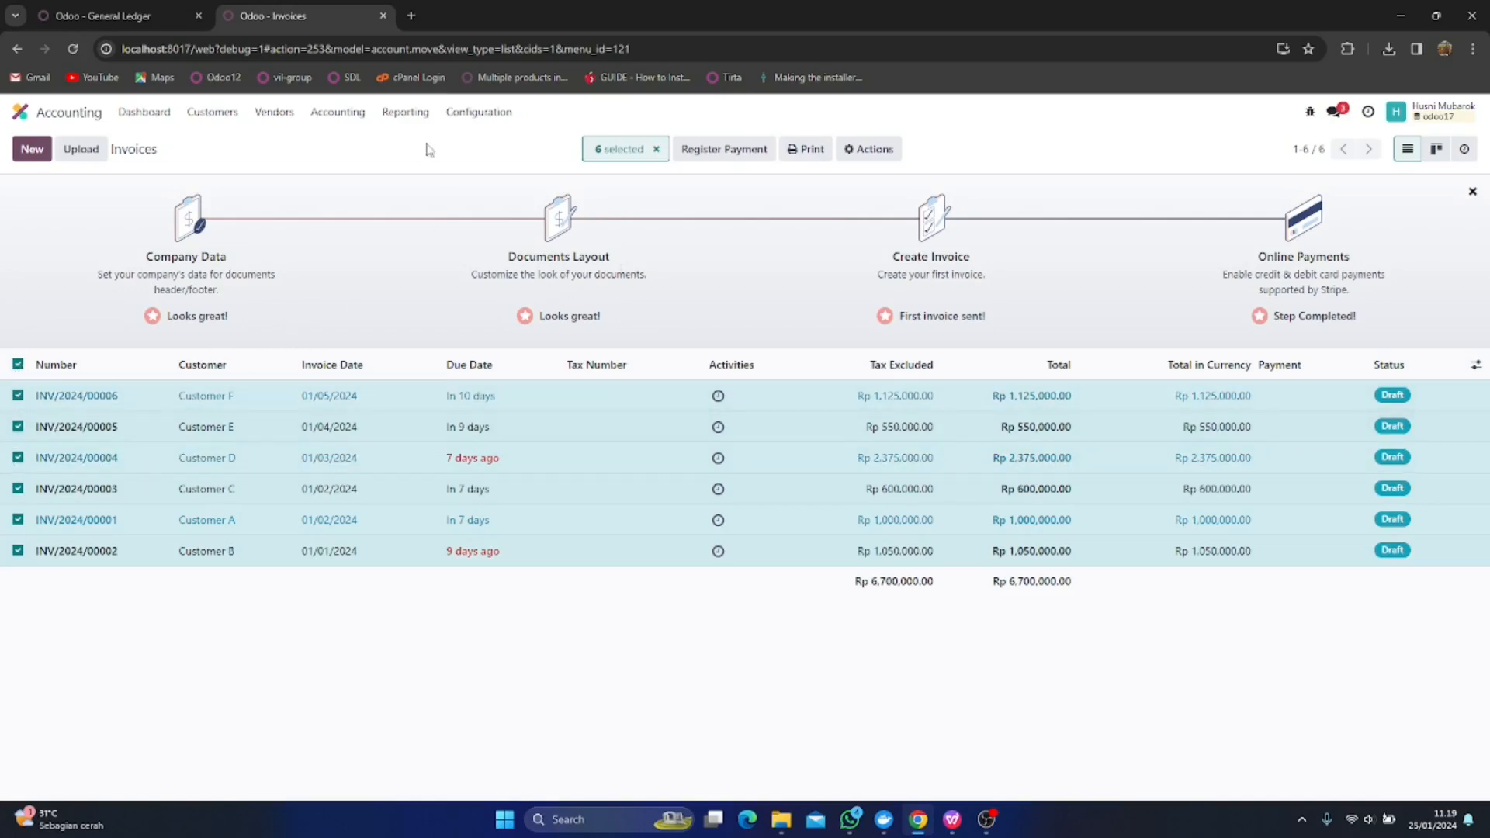
{"action": "left_click", "coordinate": [877, 150]}
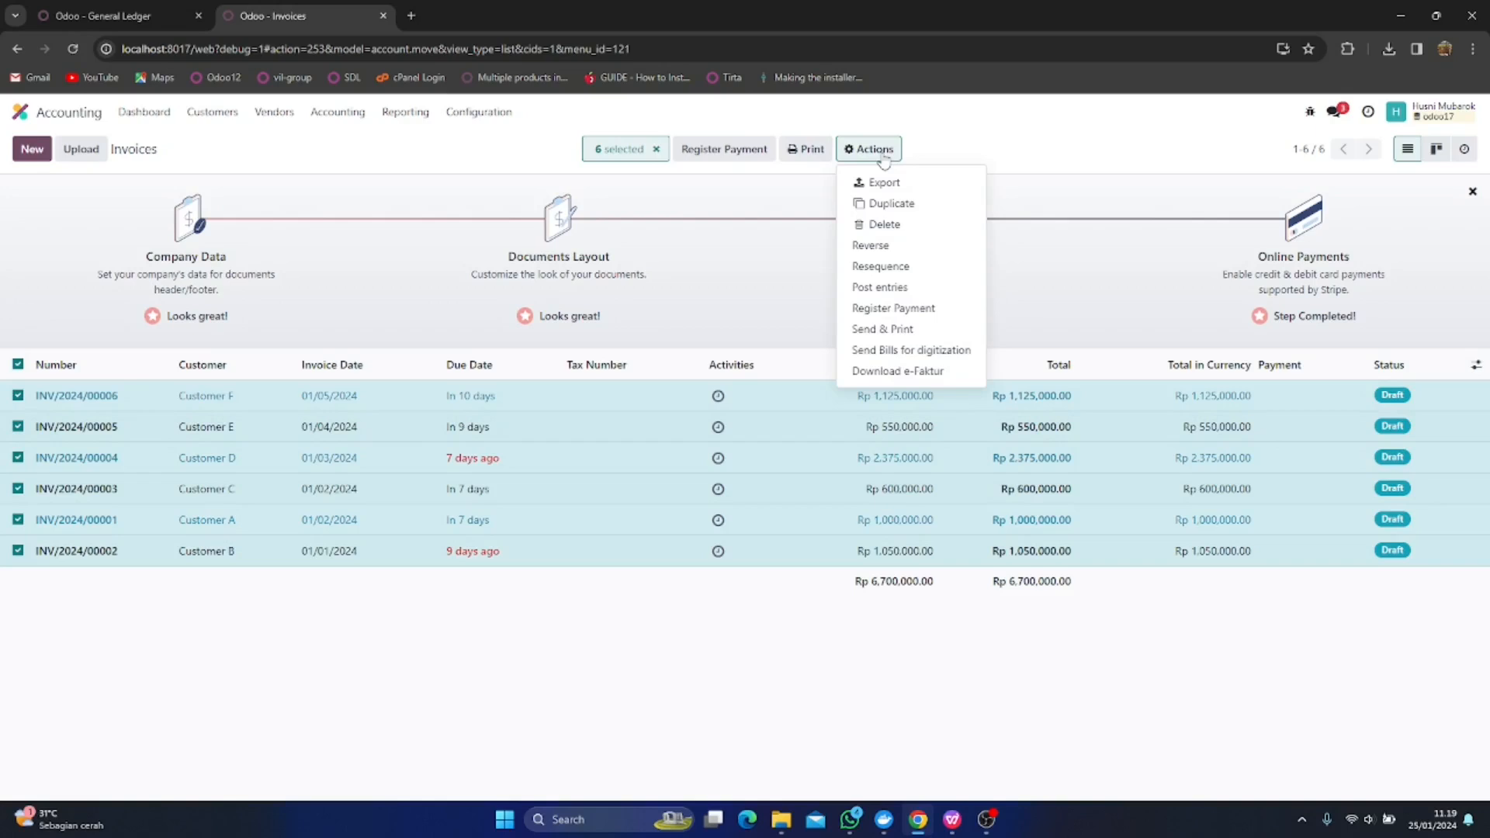
{"action": "left_click", "coordinate": [885, 289]}
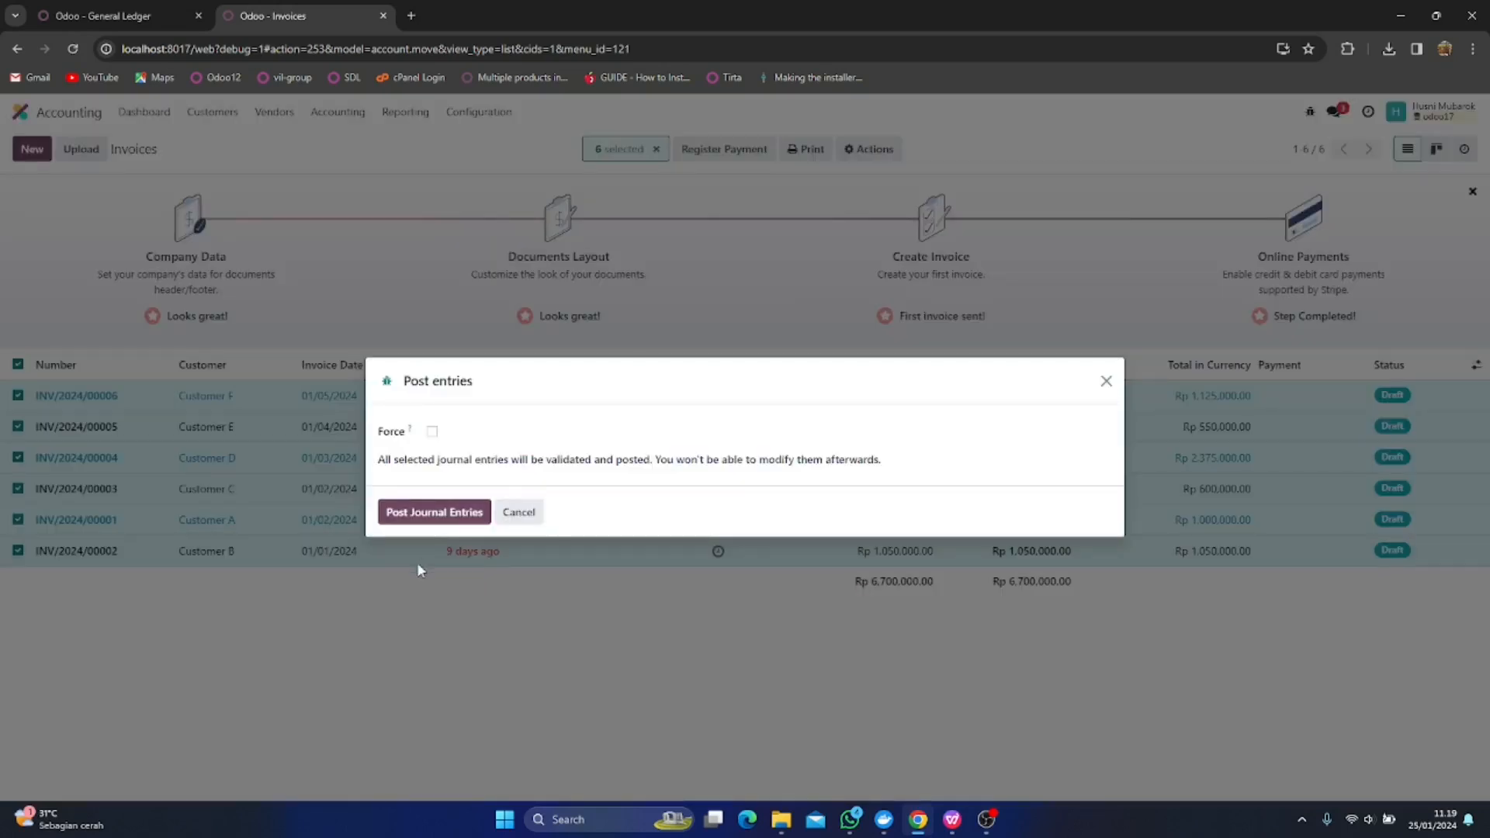
{"action": "left_click", "coordinate": [446, 514]}
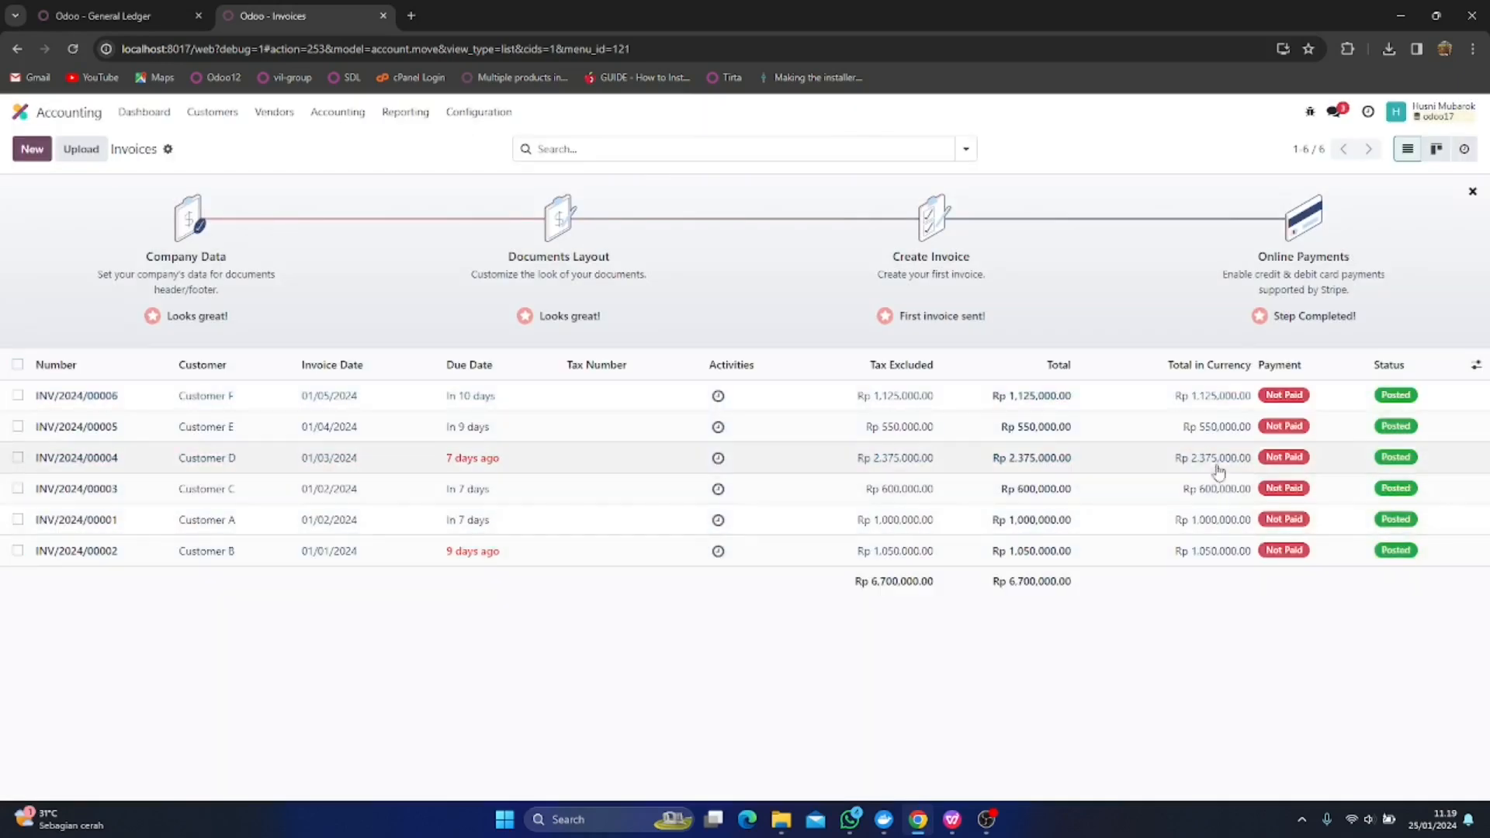
{"action": "left_click", "coordinate": [146, 13]}
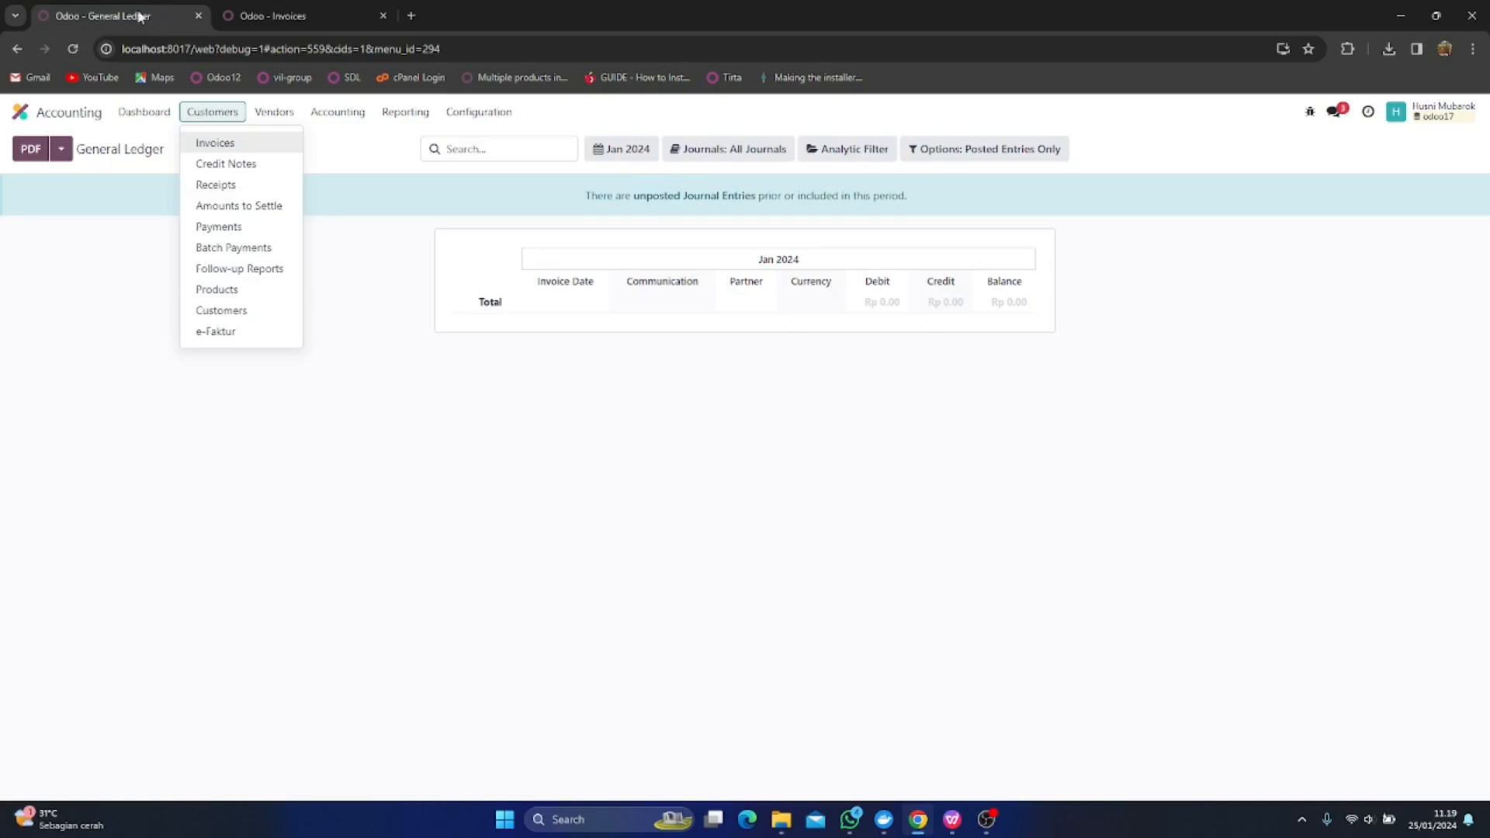
{"action": "left_click", "coordinate": [73, 47]}
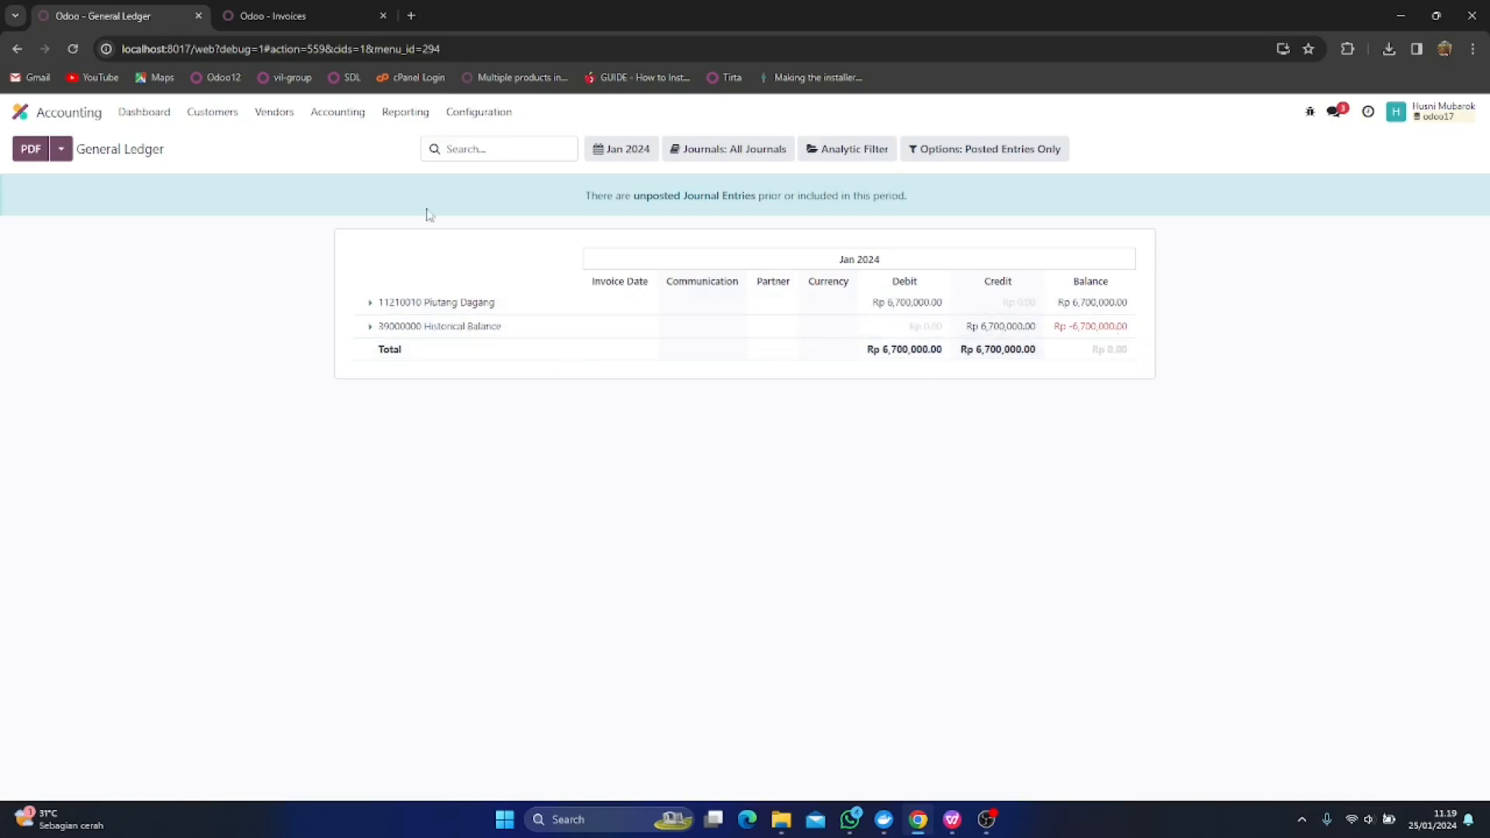
Open the vendor Bills list in the Invoices tab and post all six draft bills together
{"action": "left_click", "coordinate": [290, 13]}
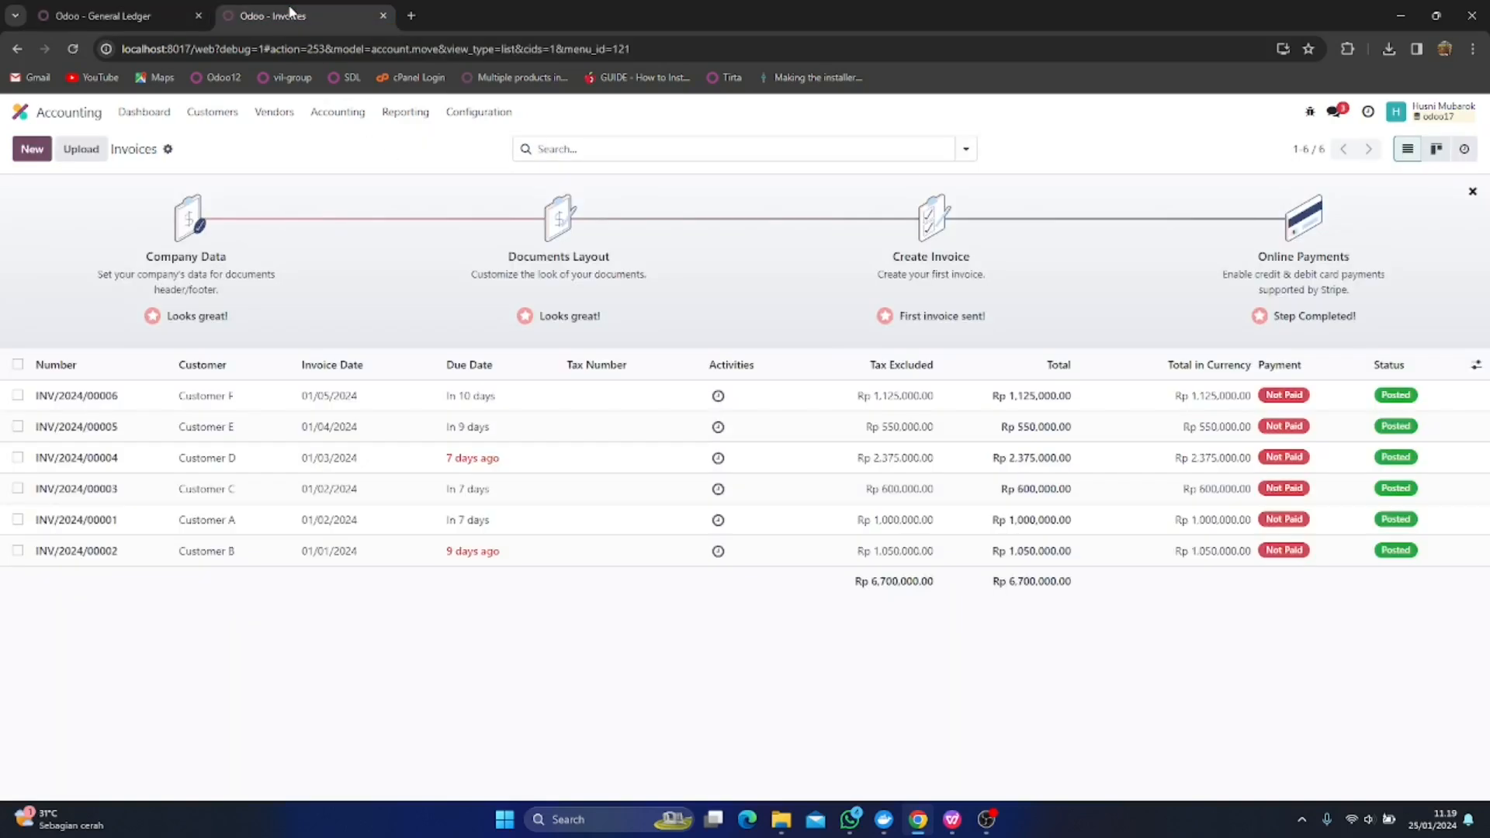
{"action": "left_click", "coordinate": [274, 112]}
{"action": "left_click", "coordinate": [304, 142]}
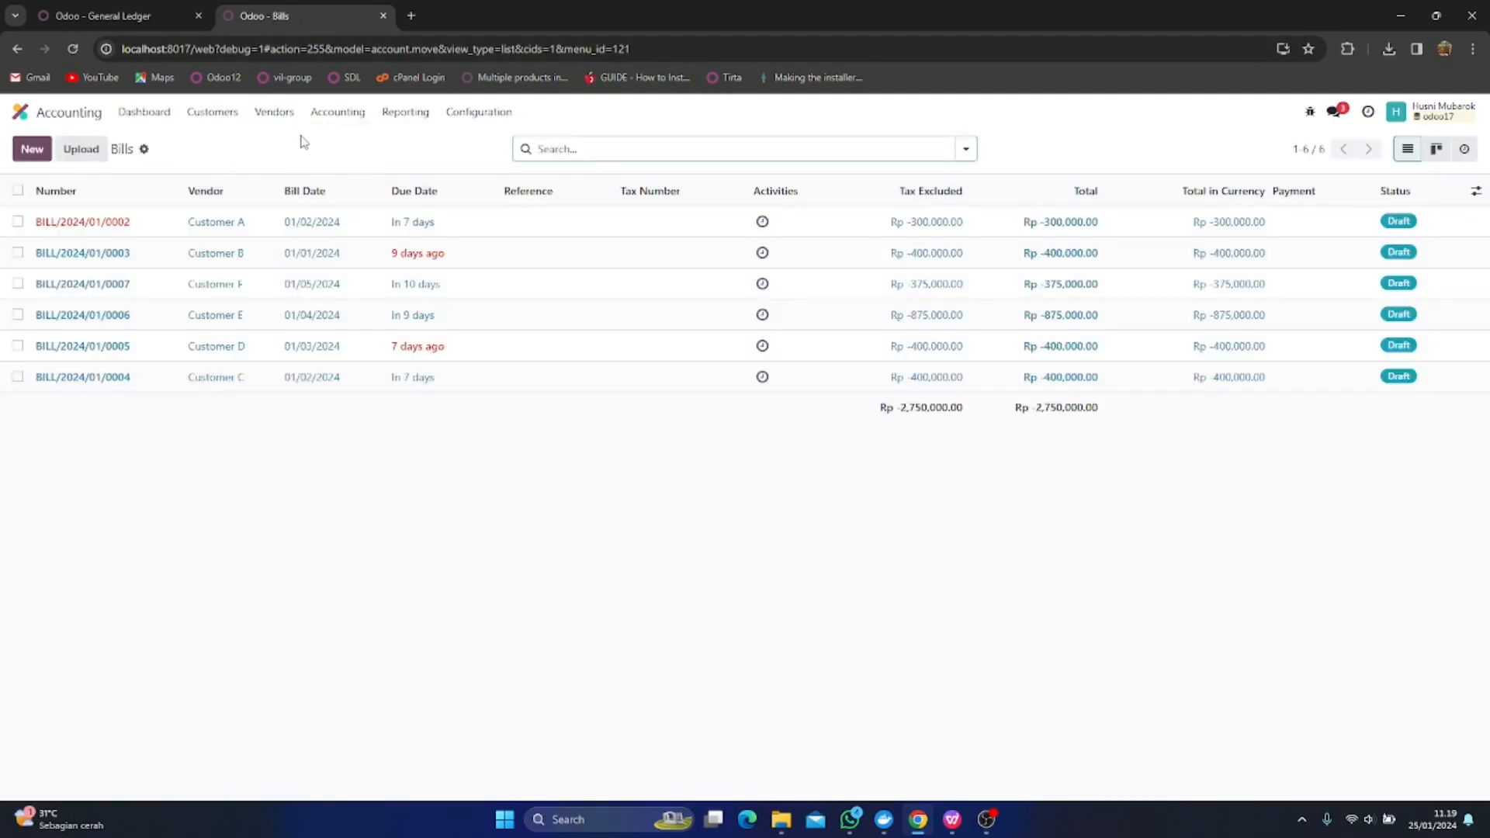
{"action": "left_click", "coordinate": [18, 191]}
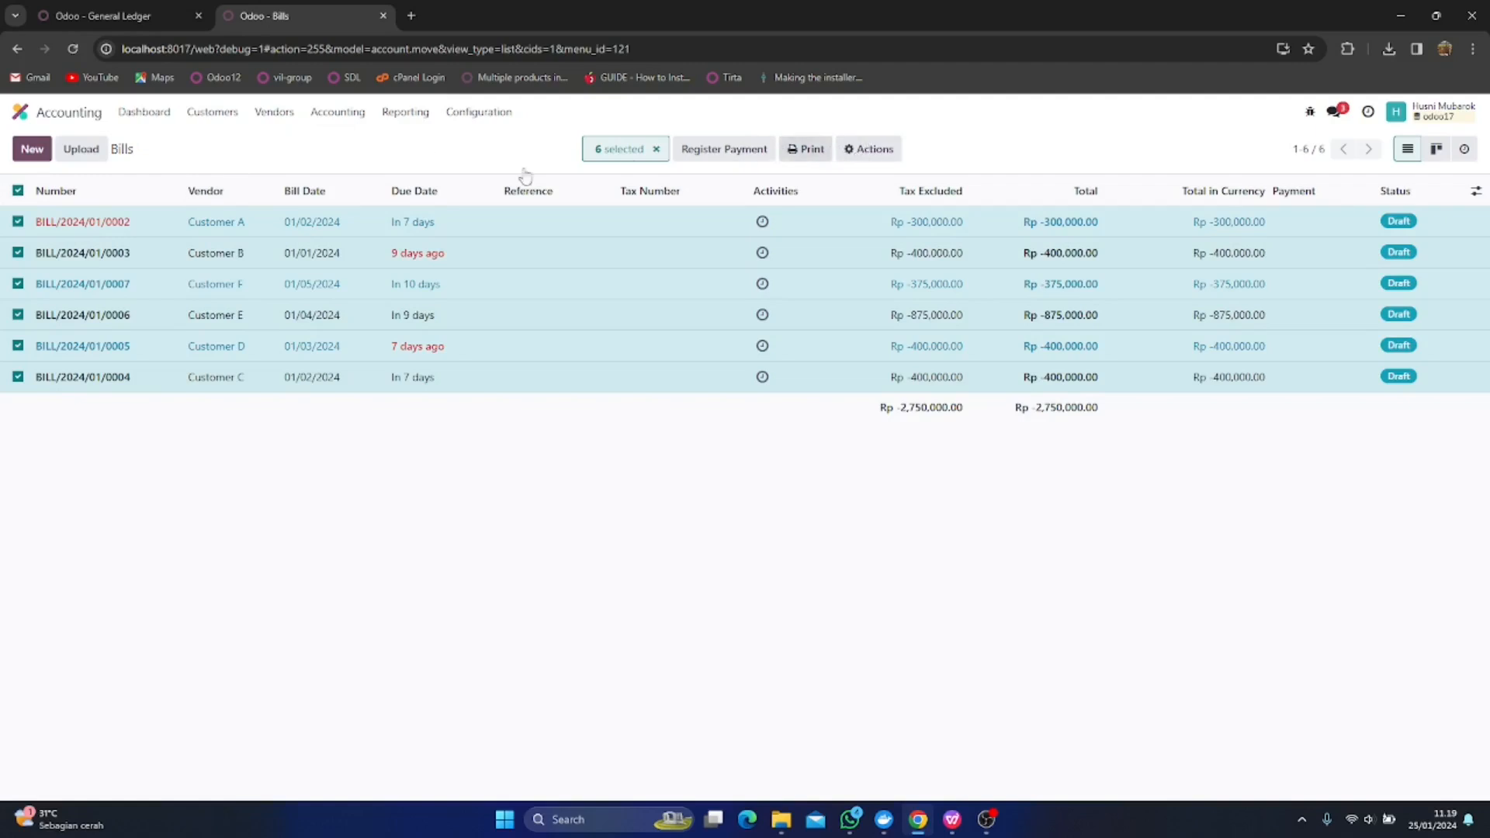
{"action": "left_click", "coordinate": [891, 154]}
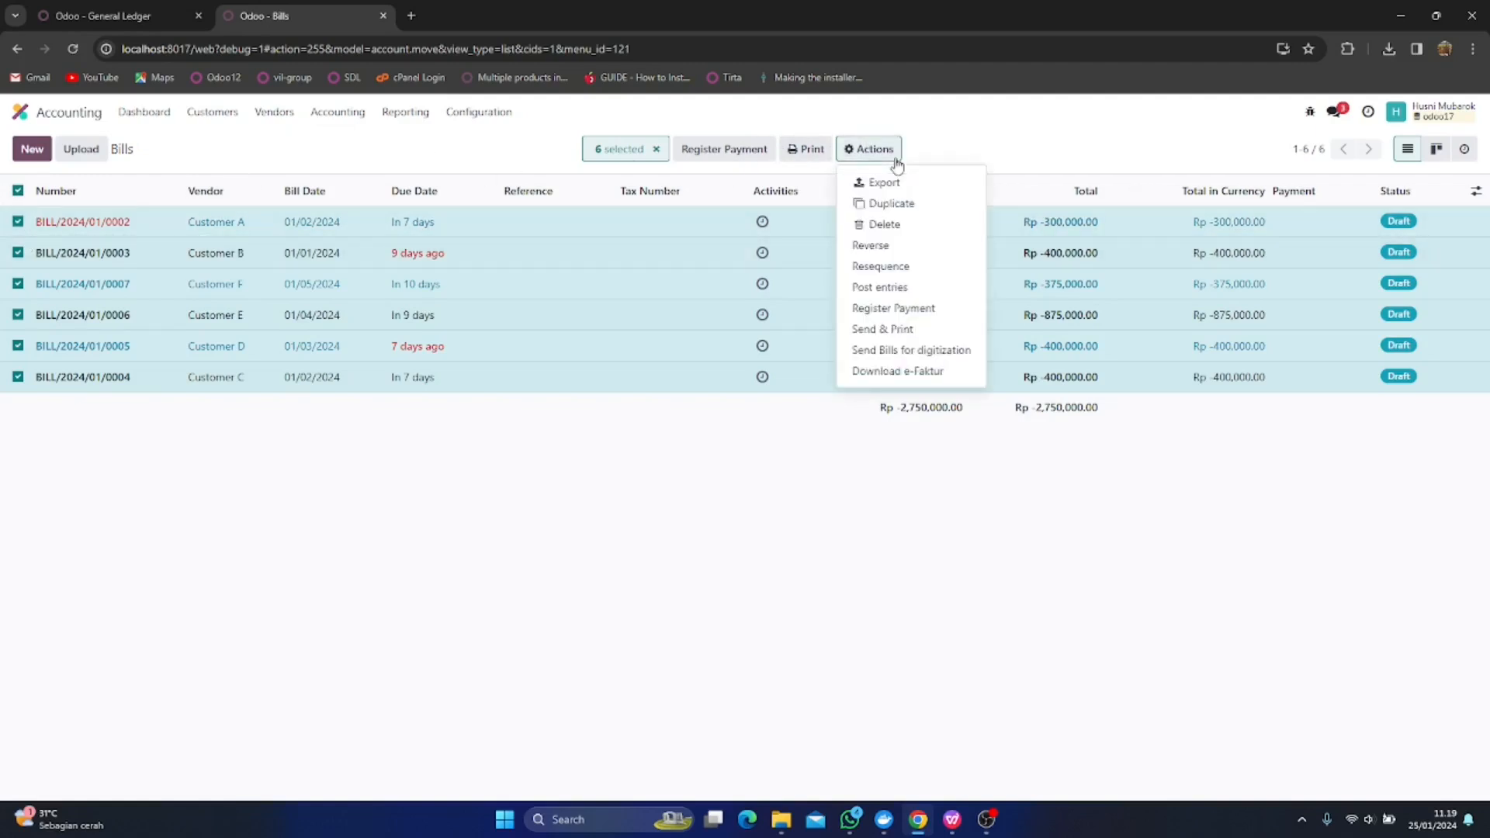
{"action": "left_click", "coordinate": [893, 288]}
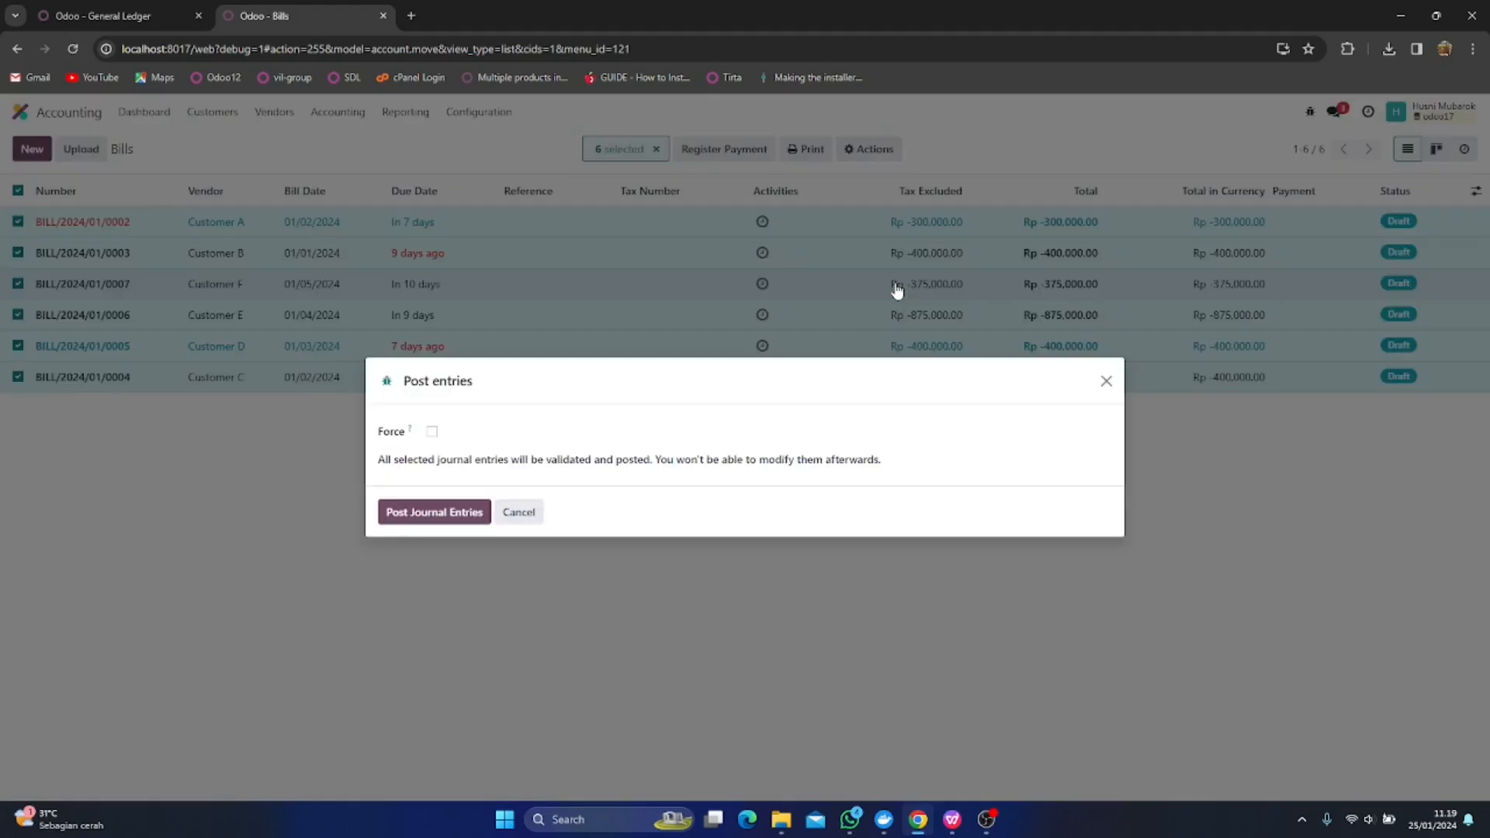
{"action": "left_click", "coordinate": [415, 506]}
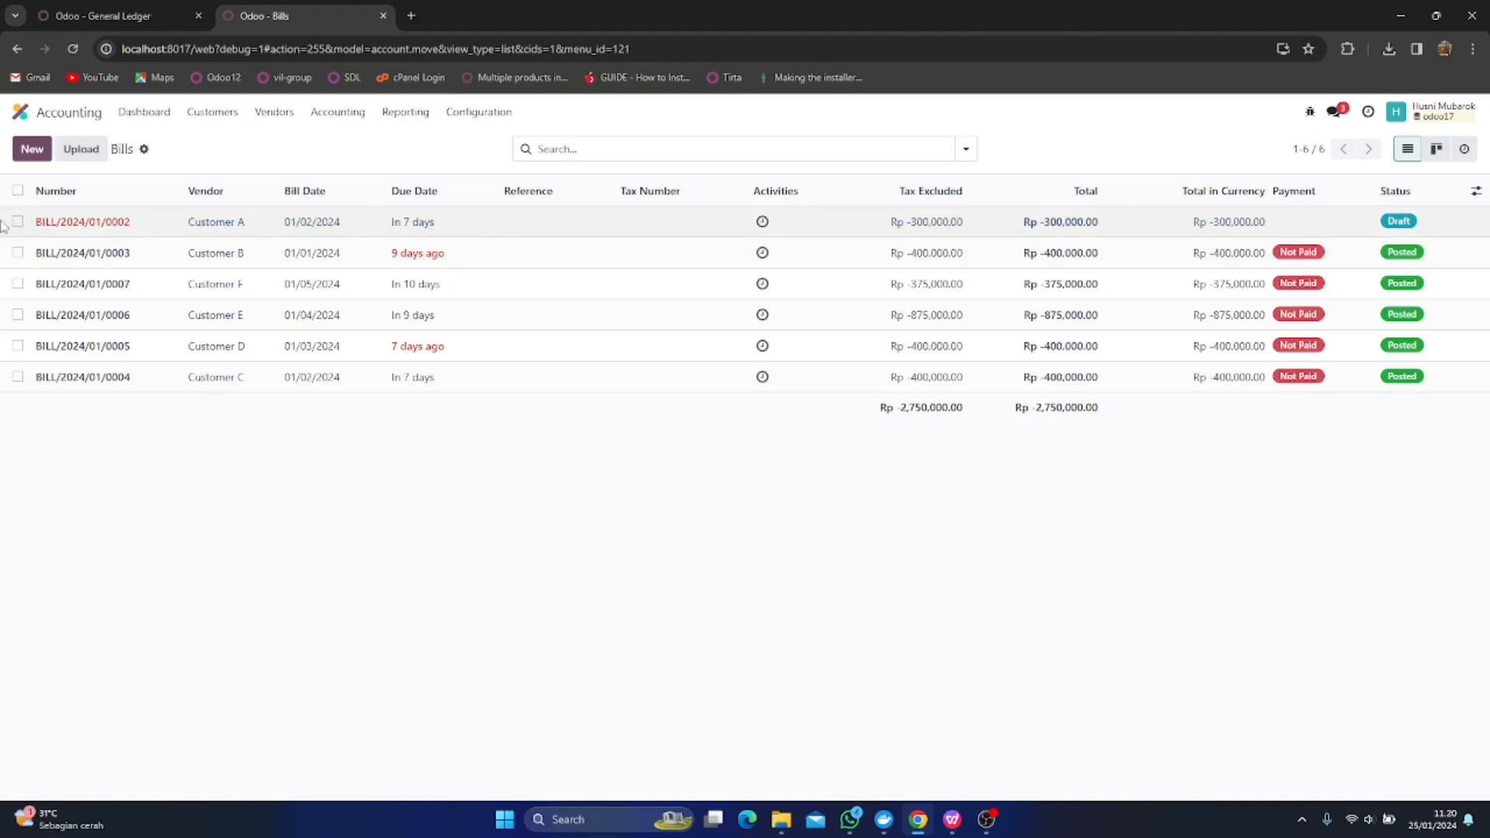
Inspect Customer A's draft vendor bill and its payment terms choices, and return to the General Ledger report
{"action": "left_click", "coordinate": [93, 225]}
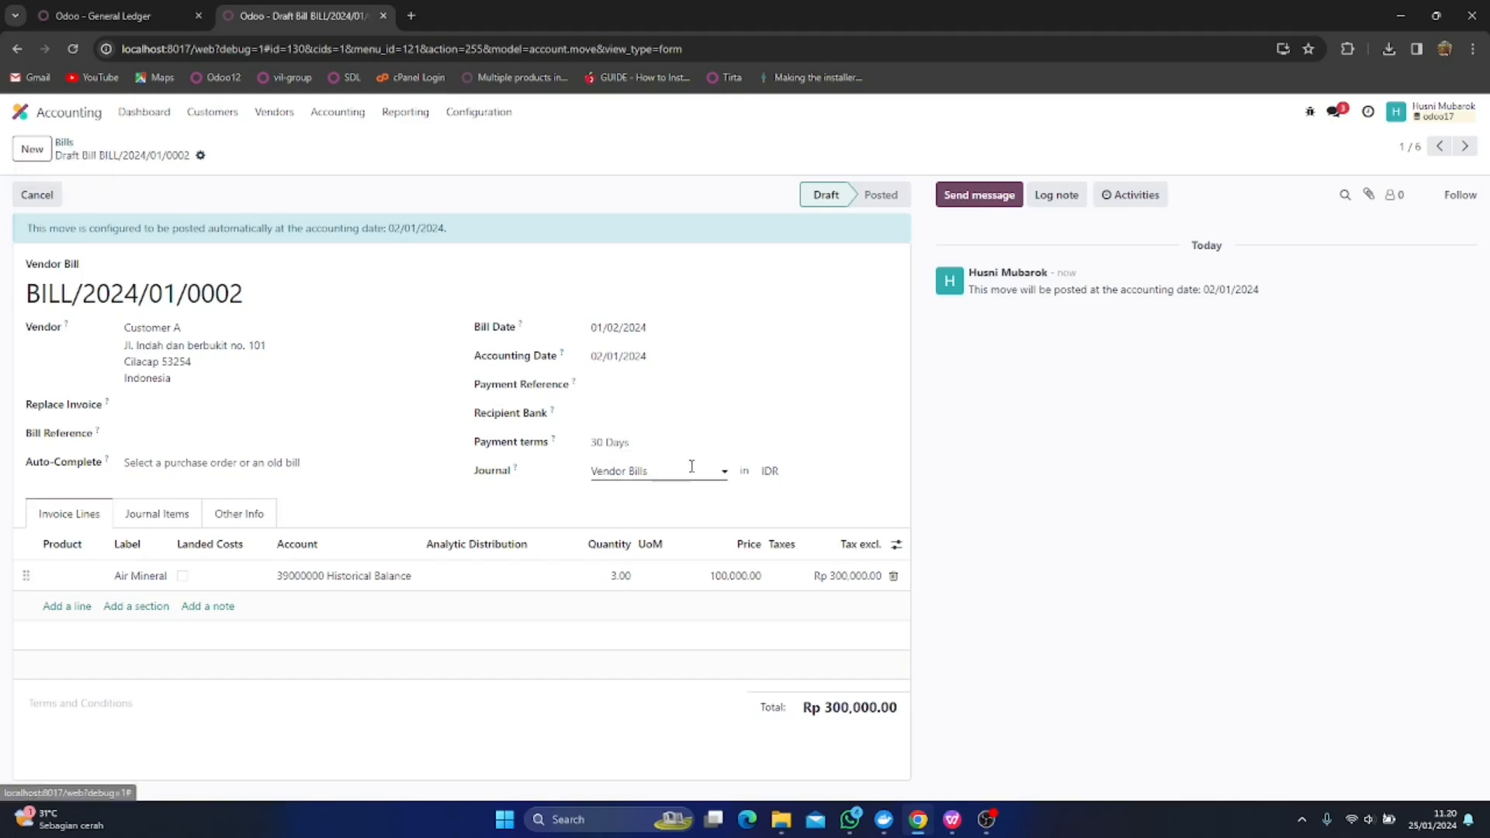
{"action": "left_click", "coordinate": [689, 442]}
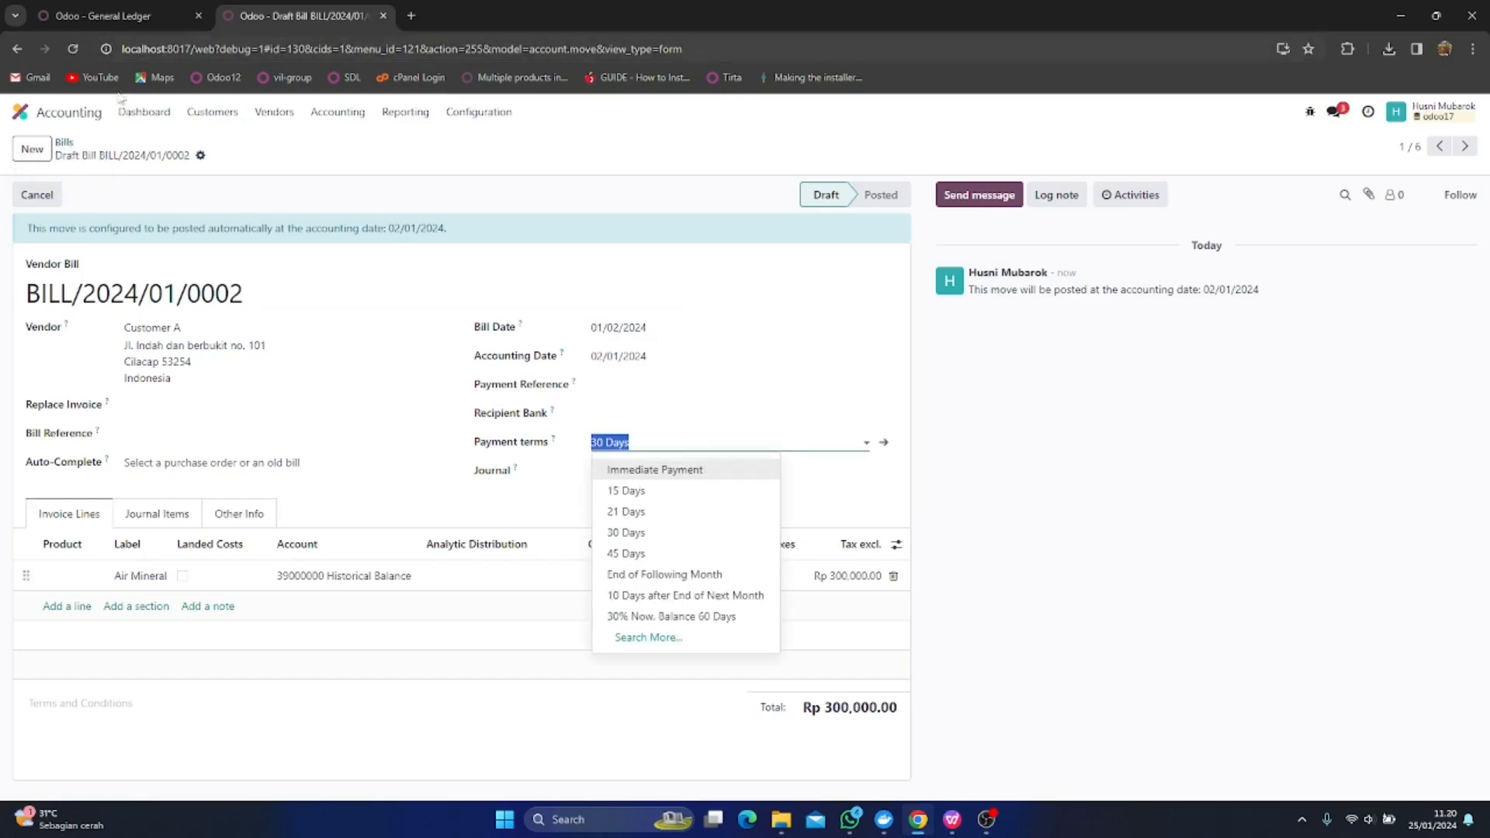
{"action": "left_click", "coordinate": [64, 142]}
{"action": "left_click", "coordinate": [105, 25]}
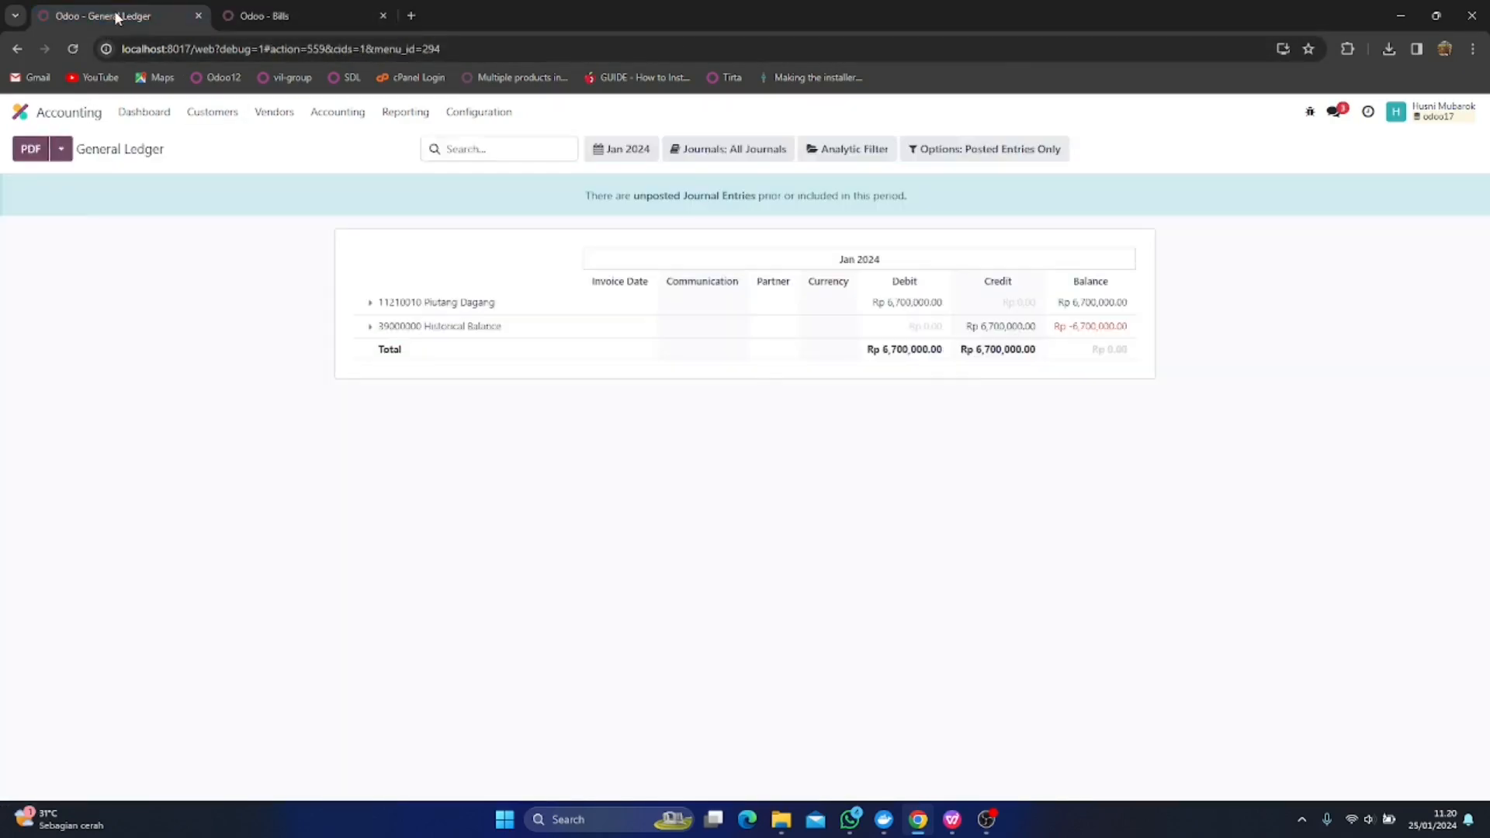
Reload the General Ledger report and check the vendor bills of Customer B and Customer A
{"action": "left_click", "coordinate": [76, 47]}
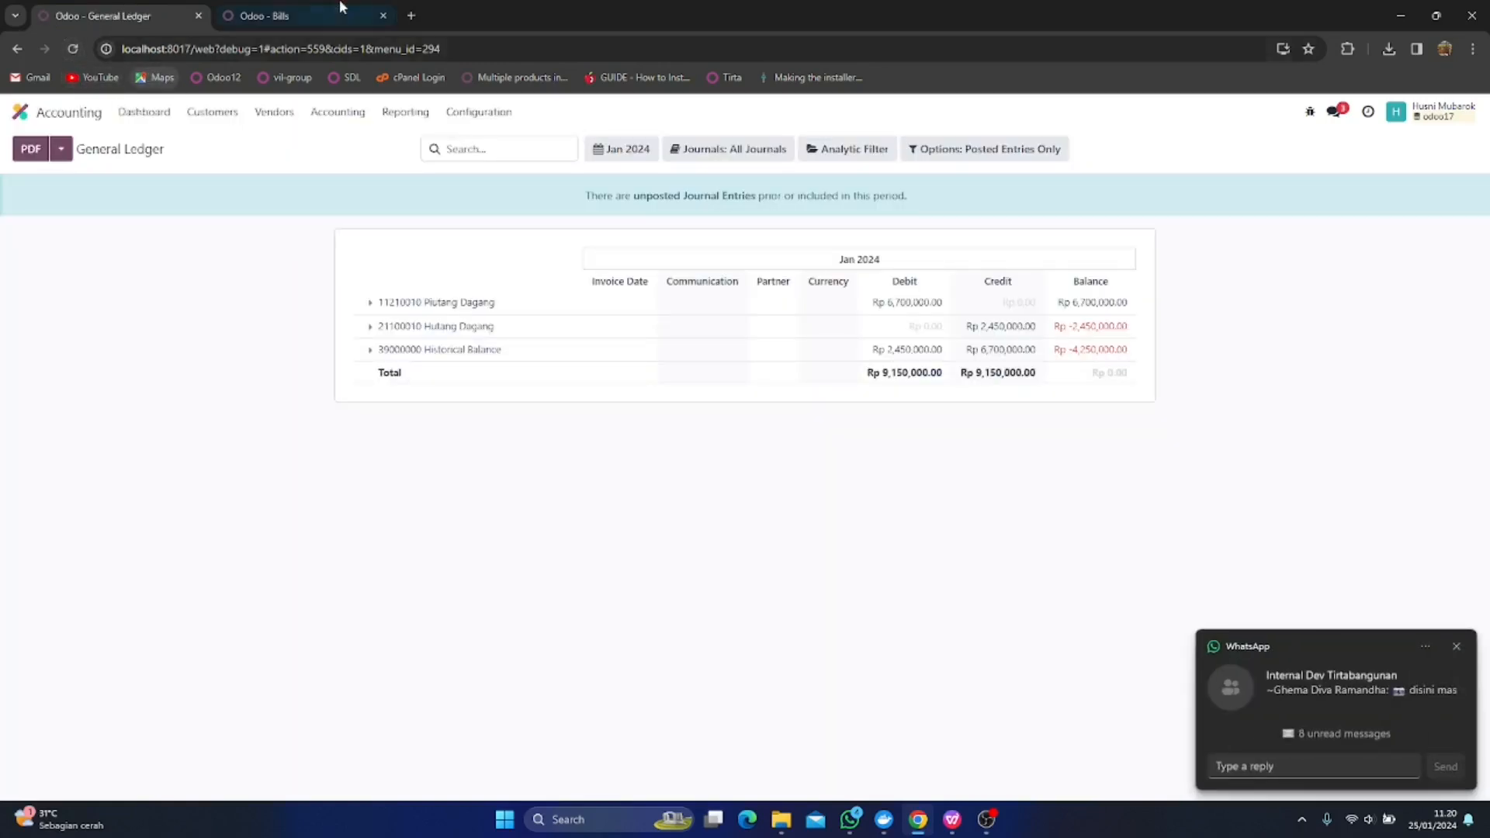
{"action": "left_click", "coordinate": [264, 15]}
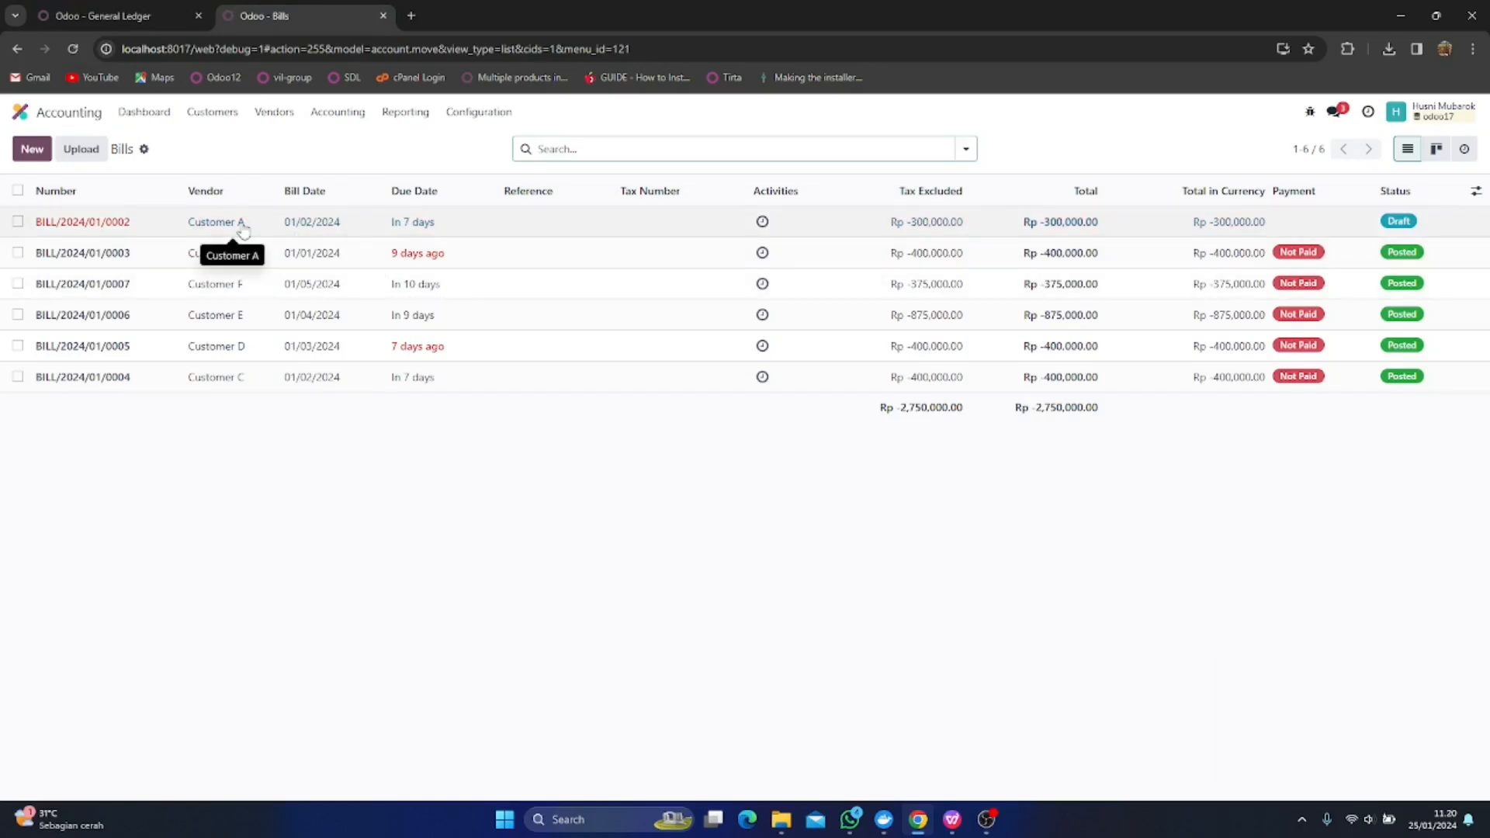
{"action": "left_click", "coordinate": [242, 263]}
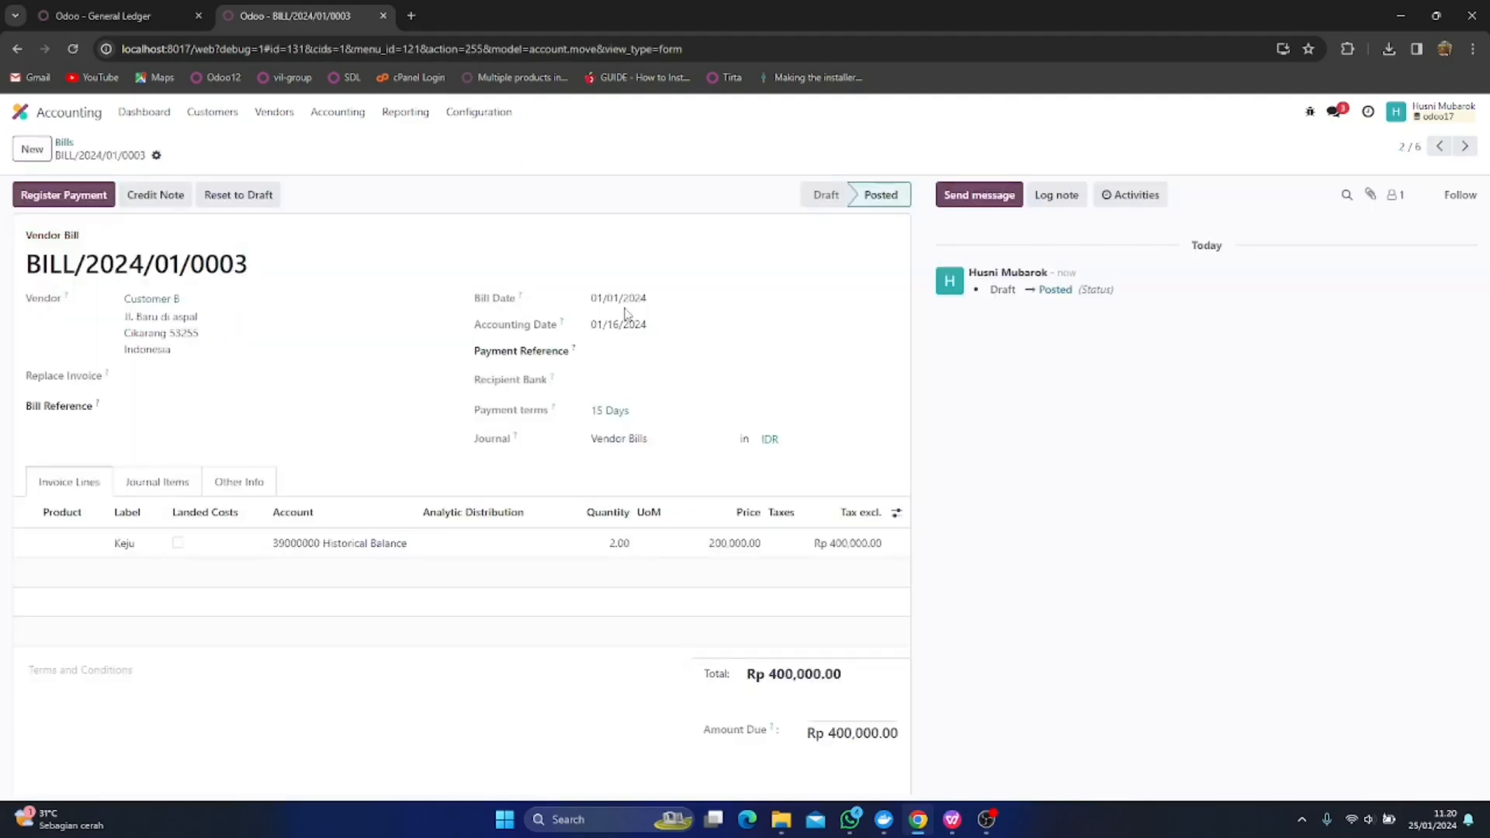
{"action": "left_click", "coordinate": [1439, 146]}
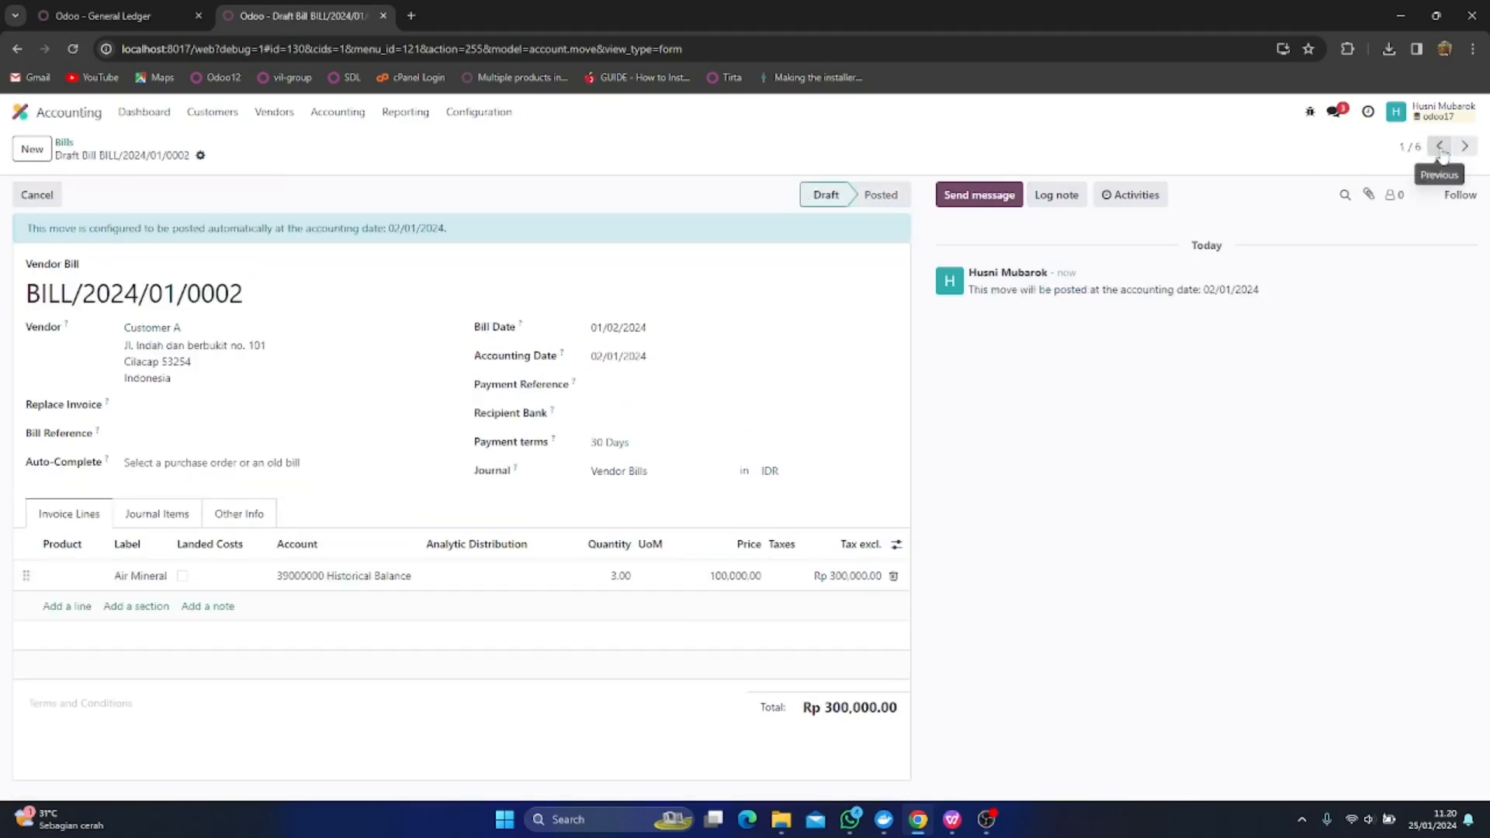
Set the bill date of Customer A's draft vendor bill to 01/01/2024 and save the bill
{"action": "left_click", "coordinate": [626, 329]}
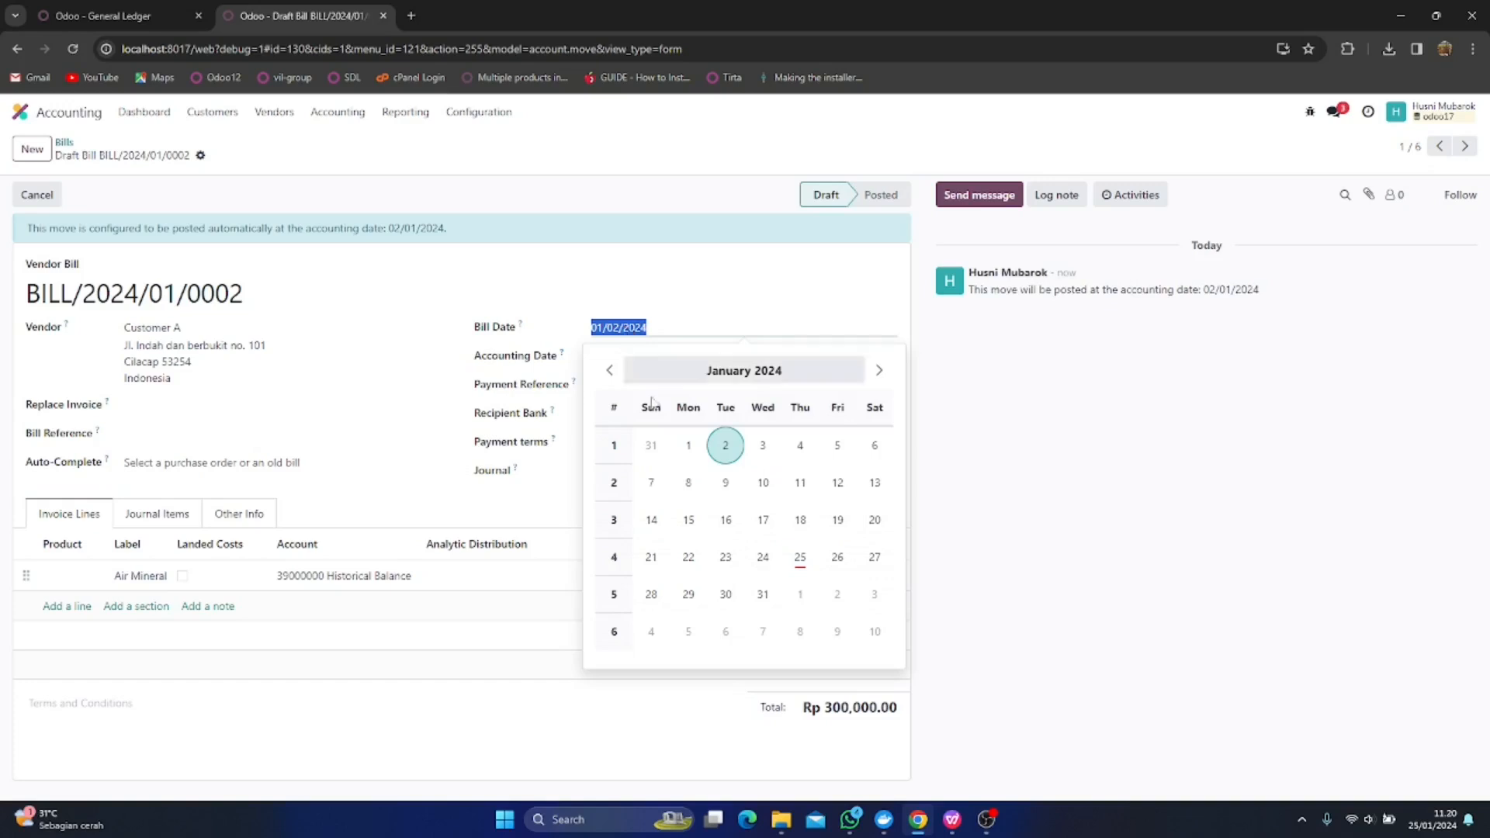
{"action": "left_click", "coordinate": [689, 445]}
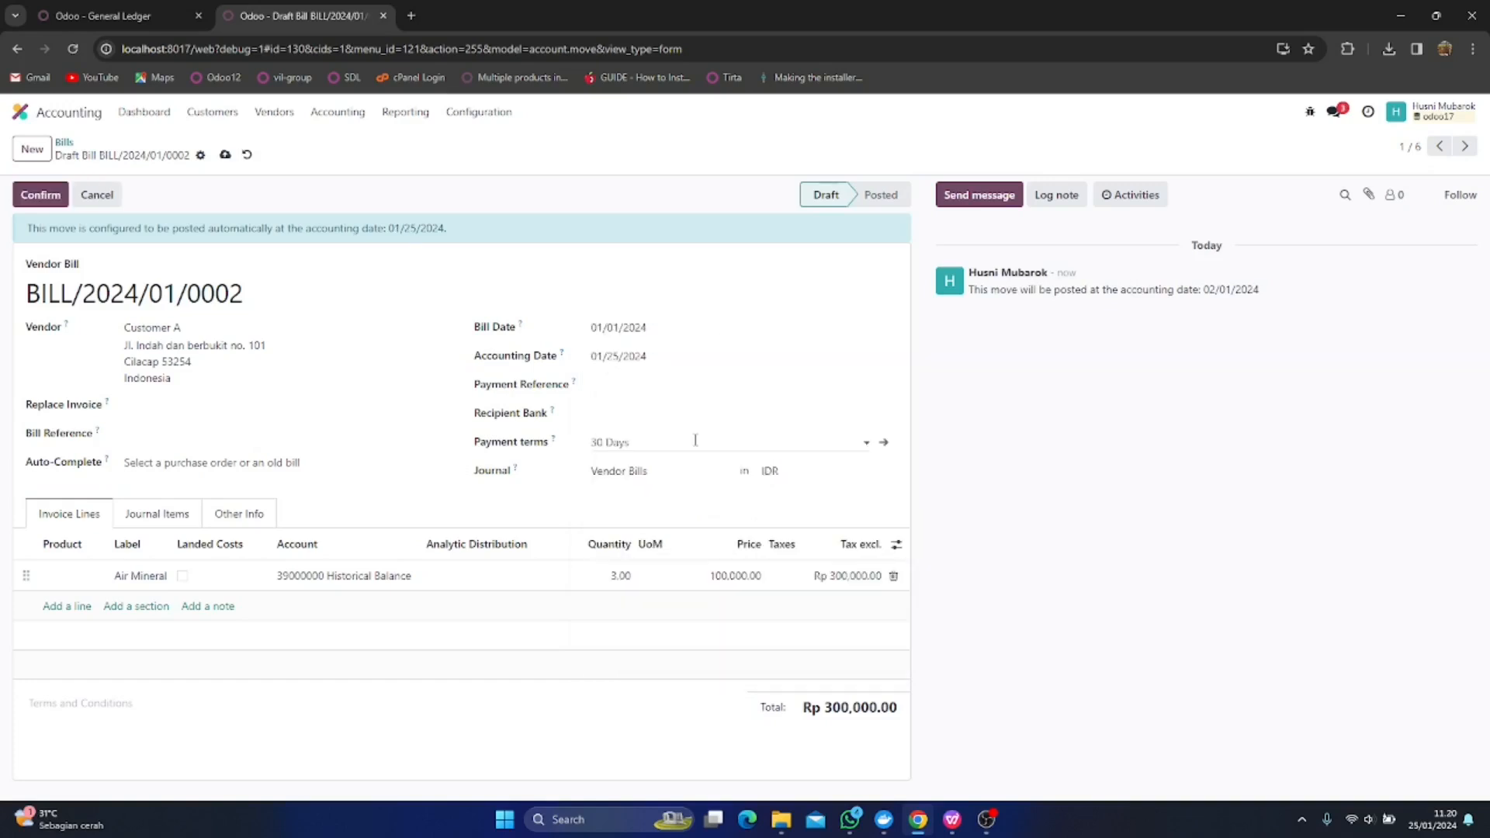
{"action": "left_click", "coordinate": [225, 155]}
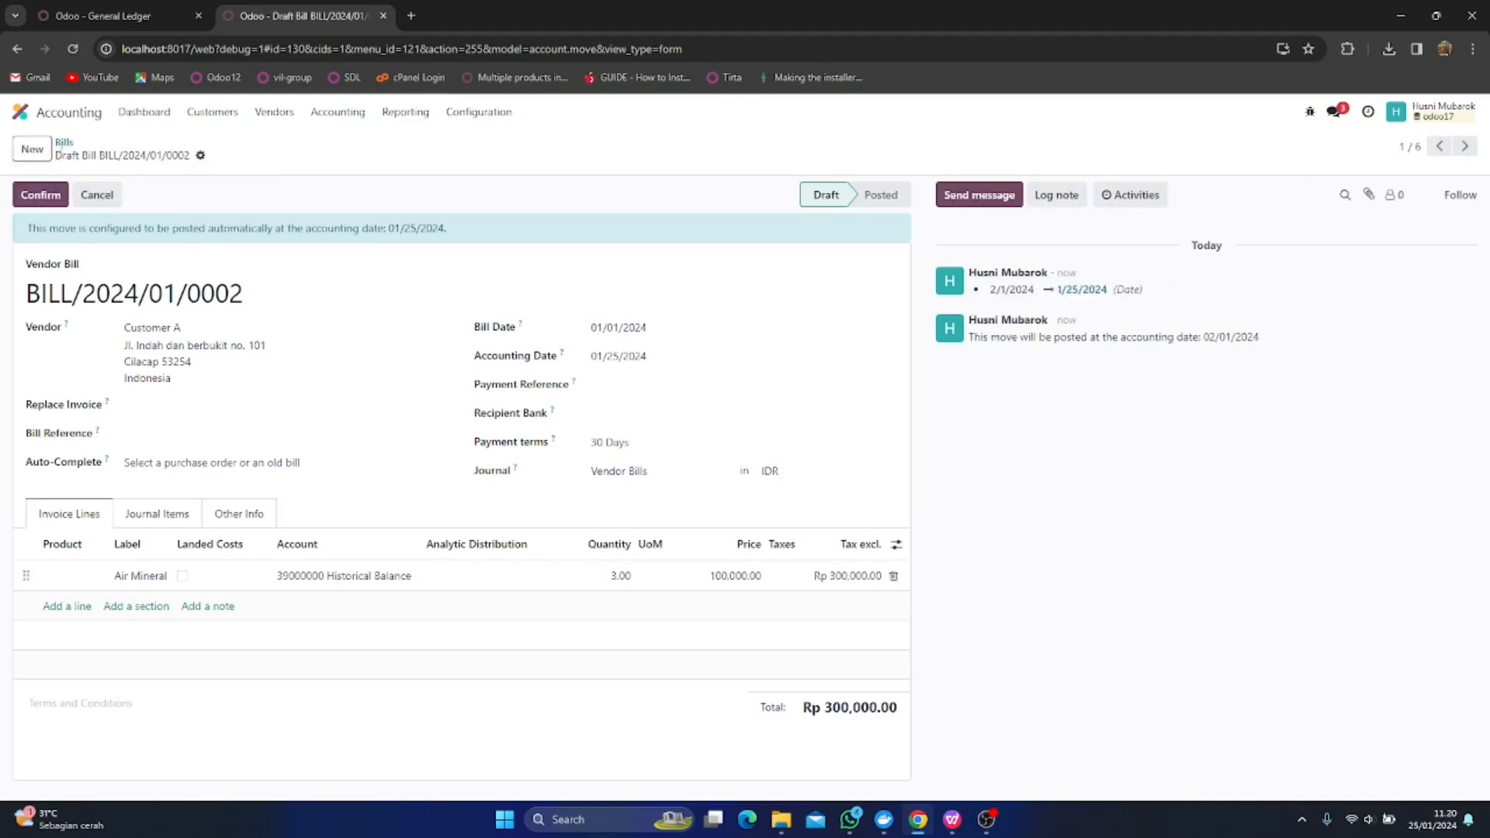
Post Customer A's draft vendor bill from the Bills list and return to the list
{"action": "left_click", "coordinate": [63, 142]}
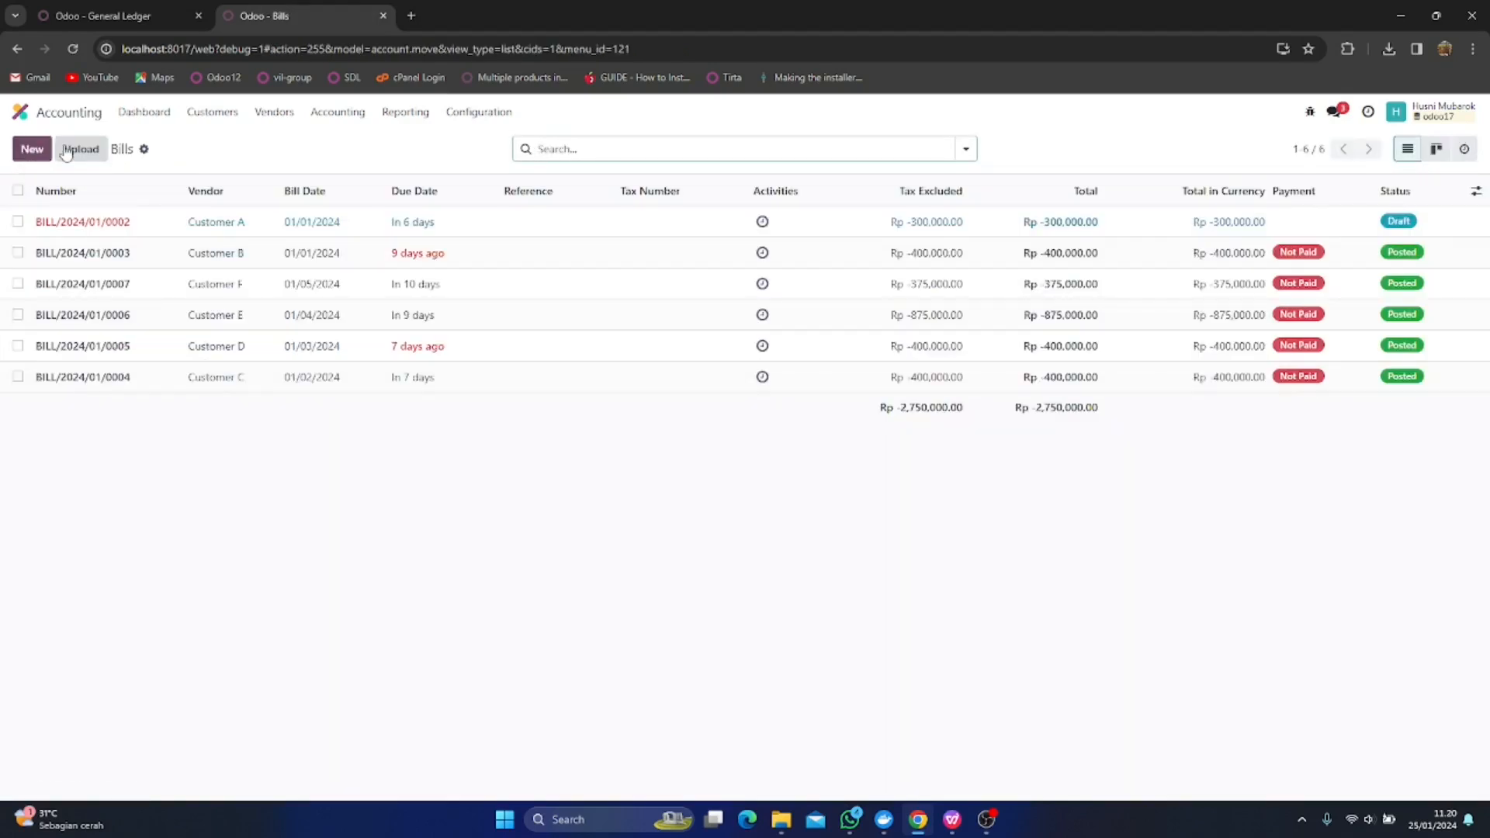
{"action": "left_click", "coordinate": [204, 223]}
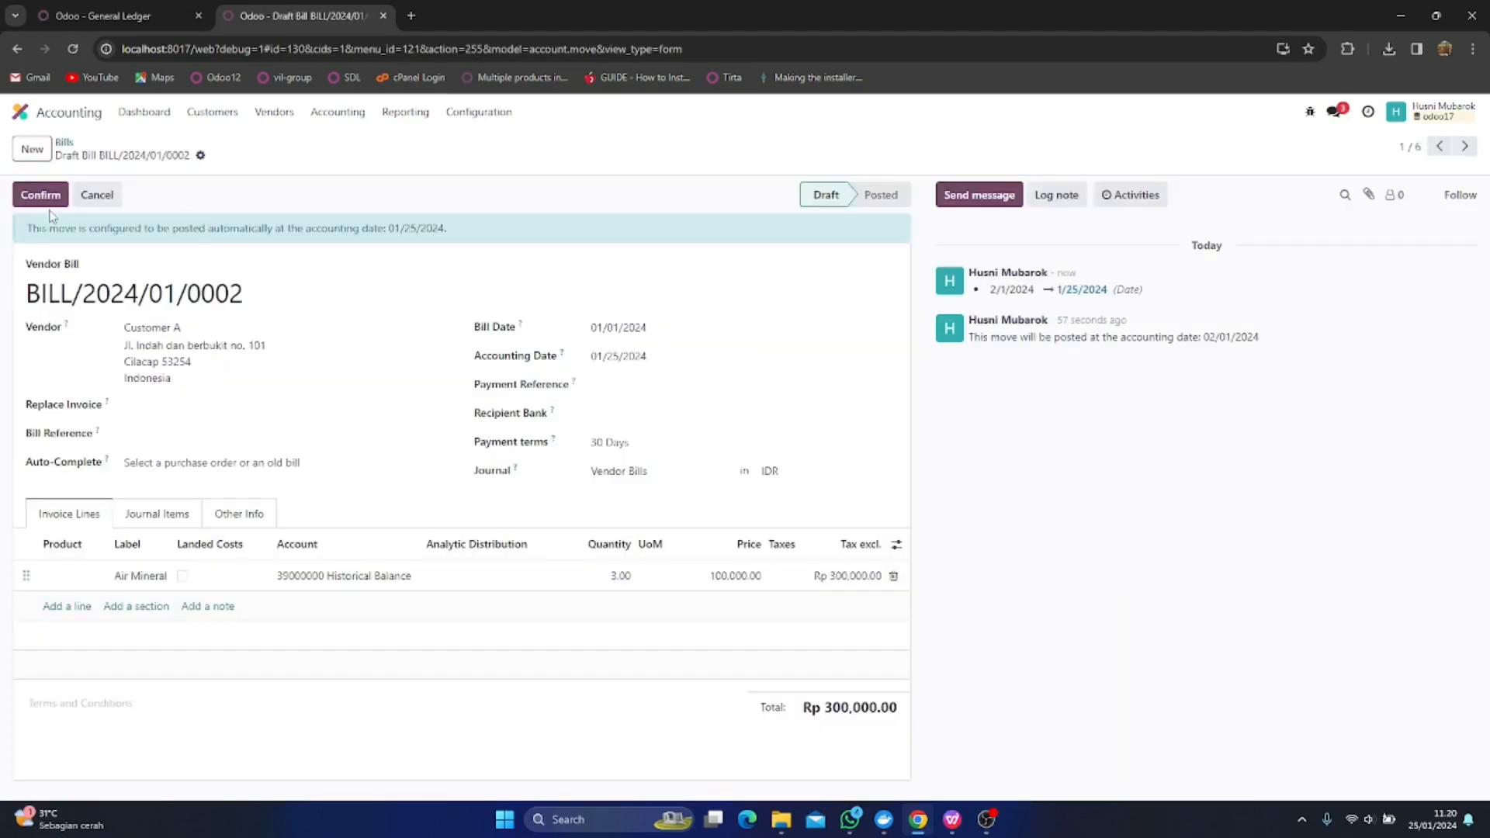
{"action": "left_click", "coordinate": [37, 195]}
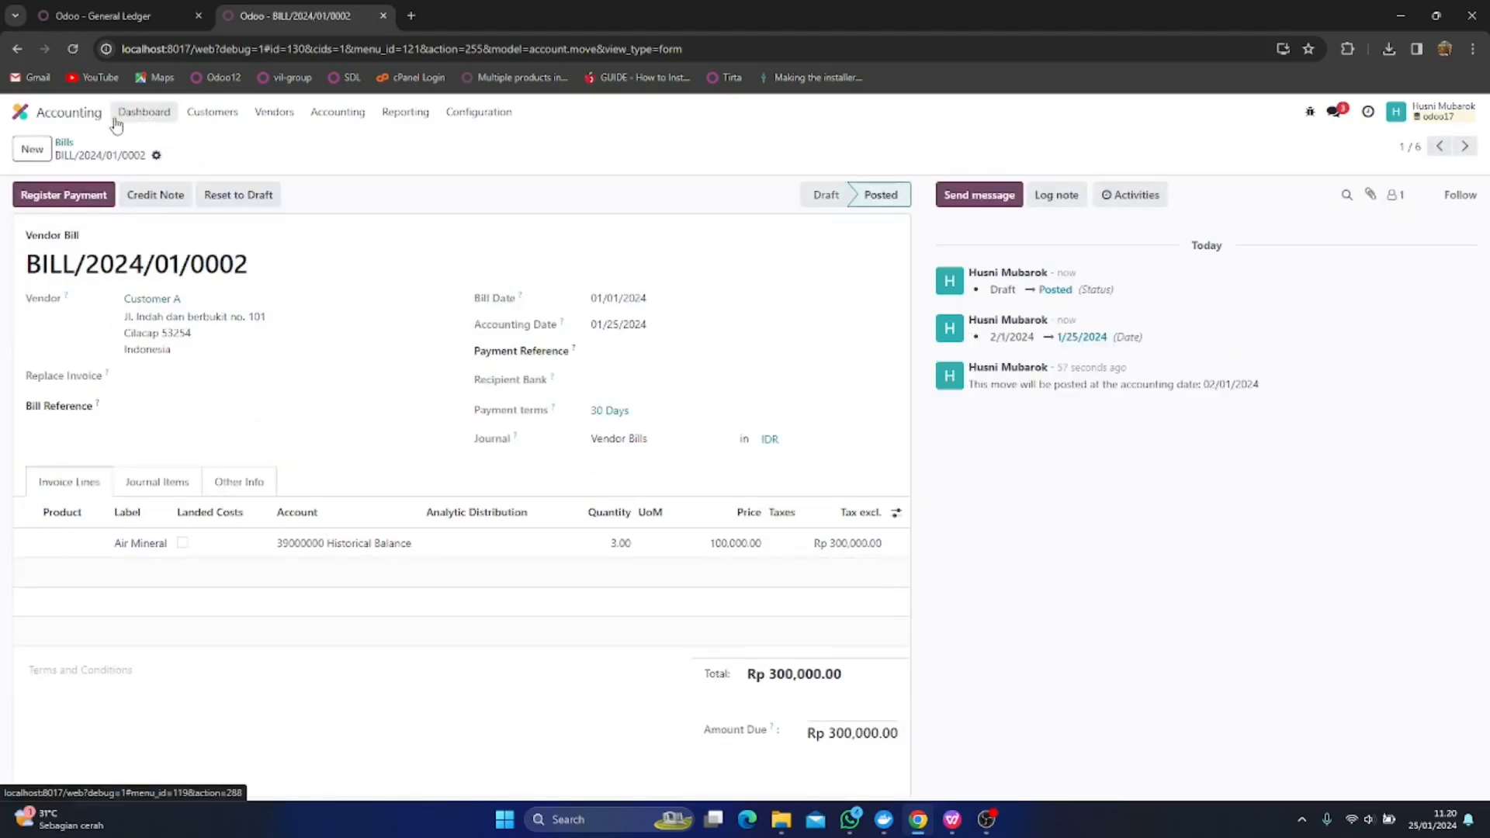
{"action": "left_click", "coordinate": [66, 145]}
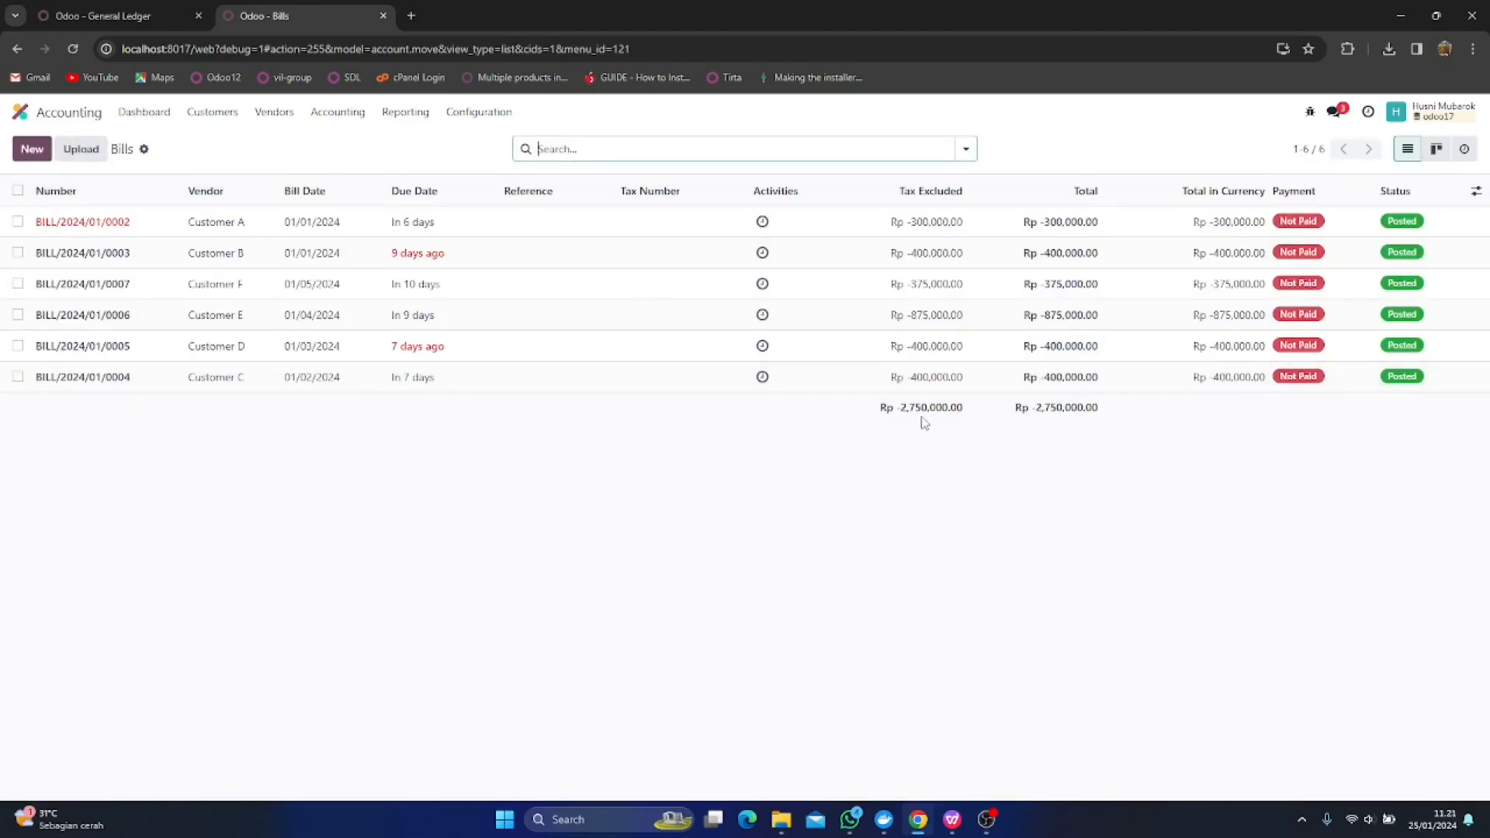
Reload the General Ledger report and compare its payables balance with the total of the vendor Bills list
{"action": "left_click", "coordinate": [109, 14]}
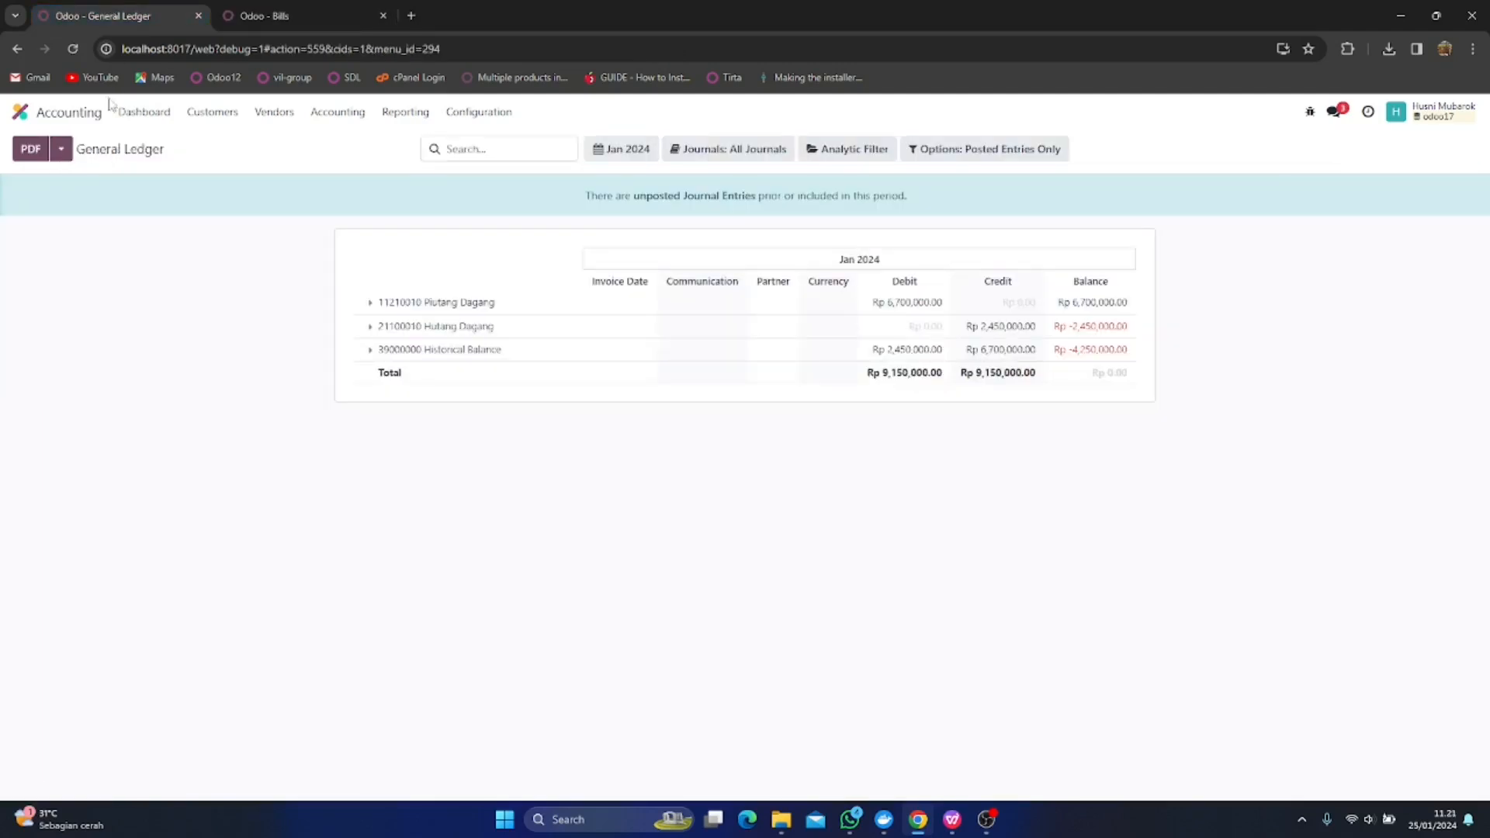
{"action": "left_click", "coordinate": [73, 49]}
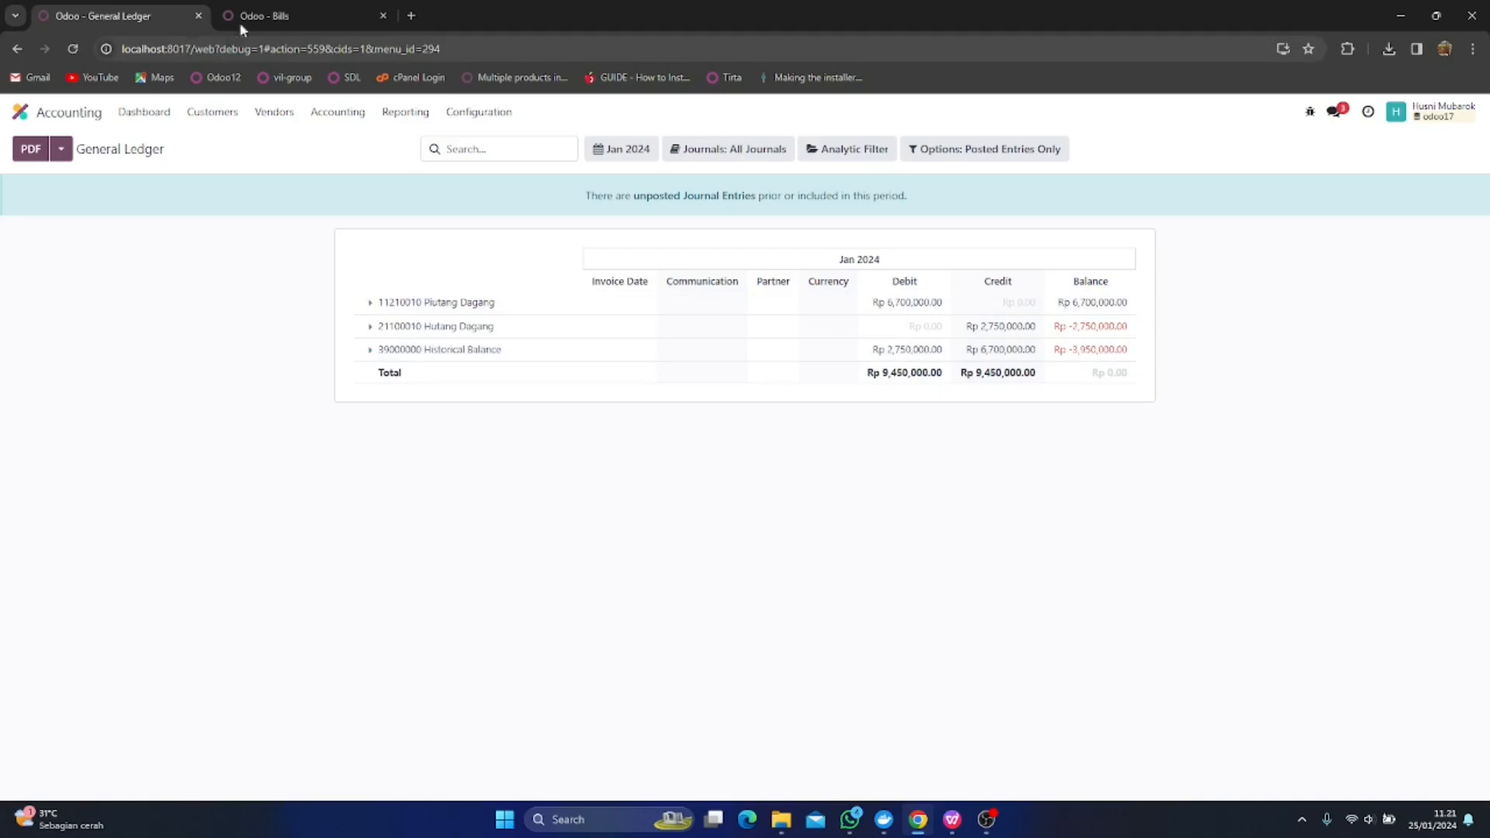
{"action": "left_click", "coordinate": [262, 15]}
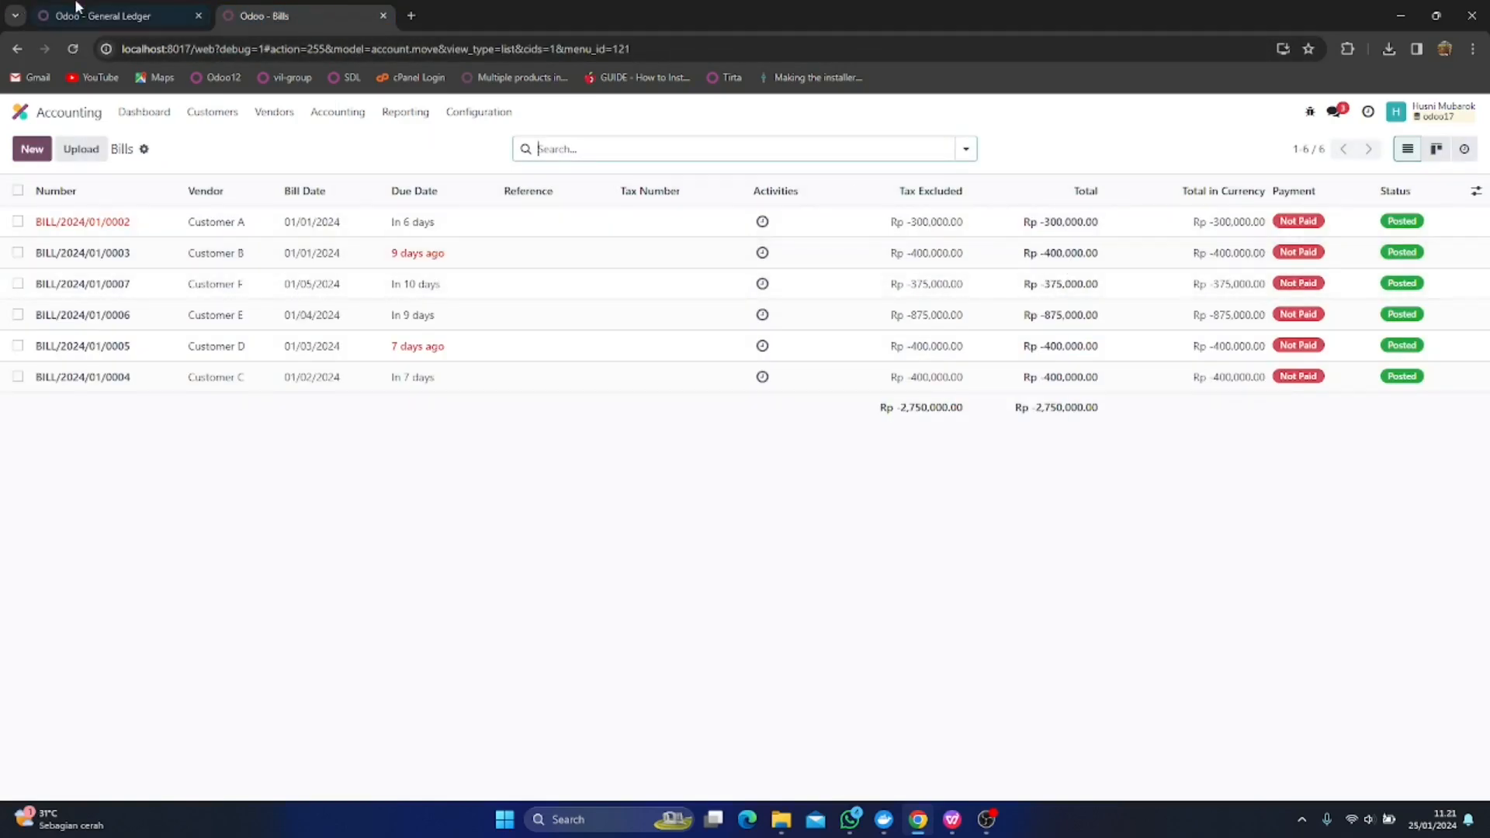
{"action": "left_click", "coordinate": [118, 8]}
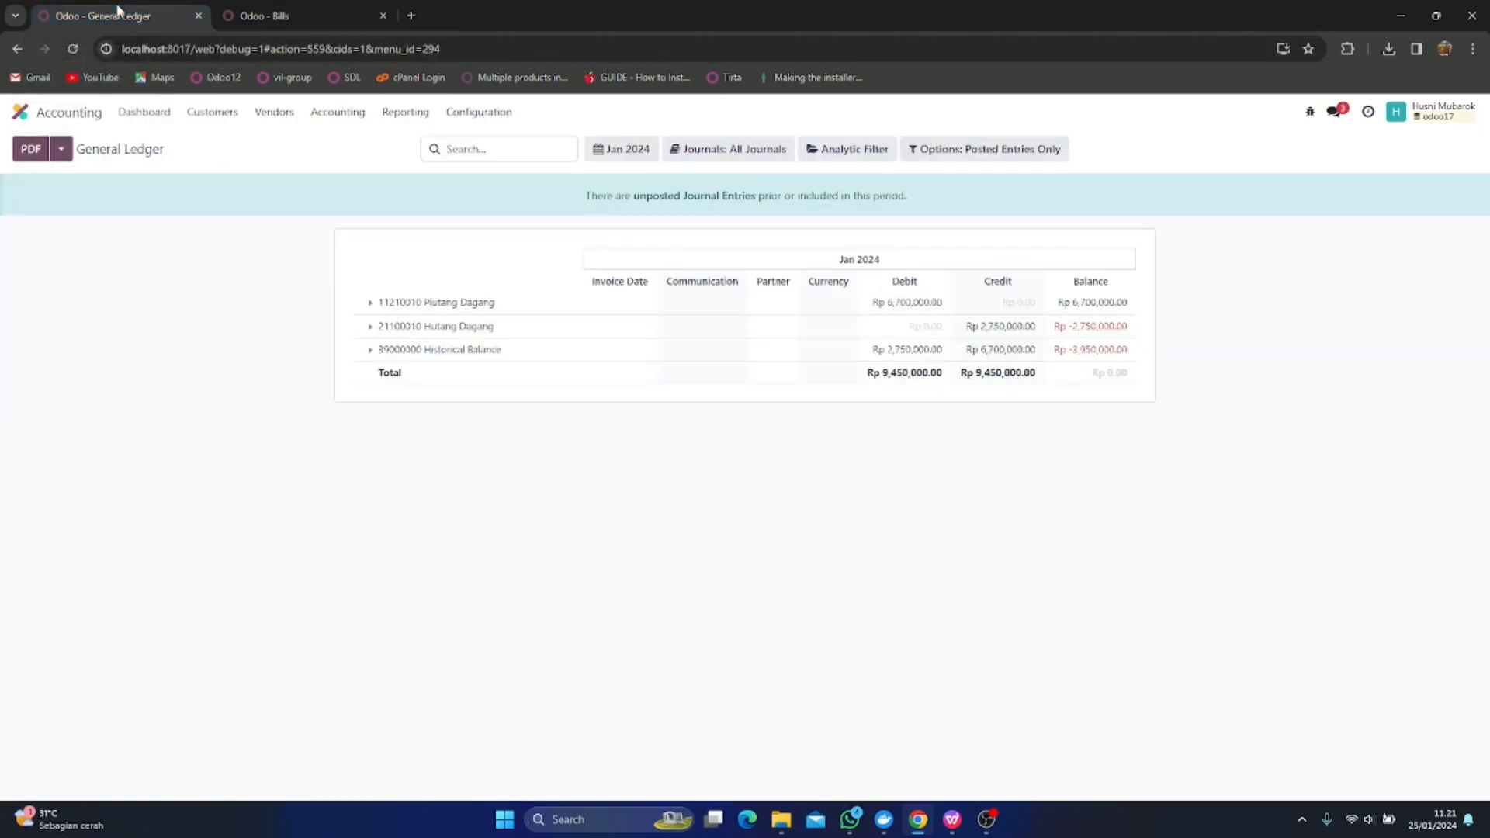
{"action": "left_click", "coordinate": [257, 15]}
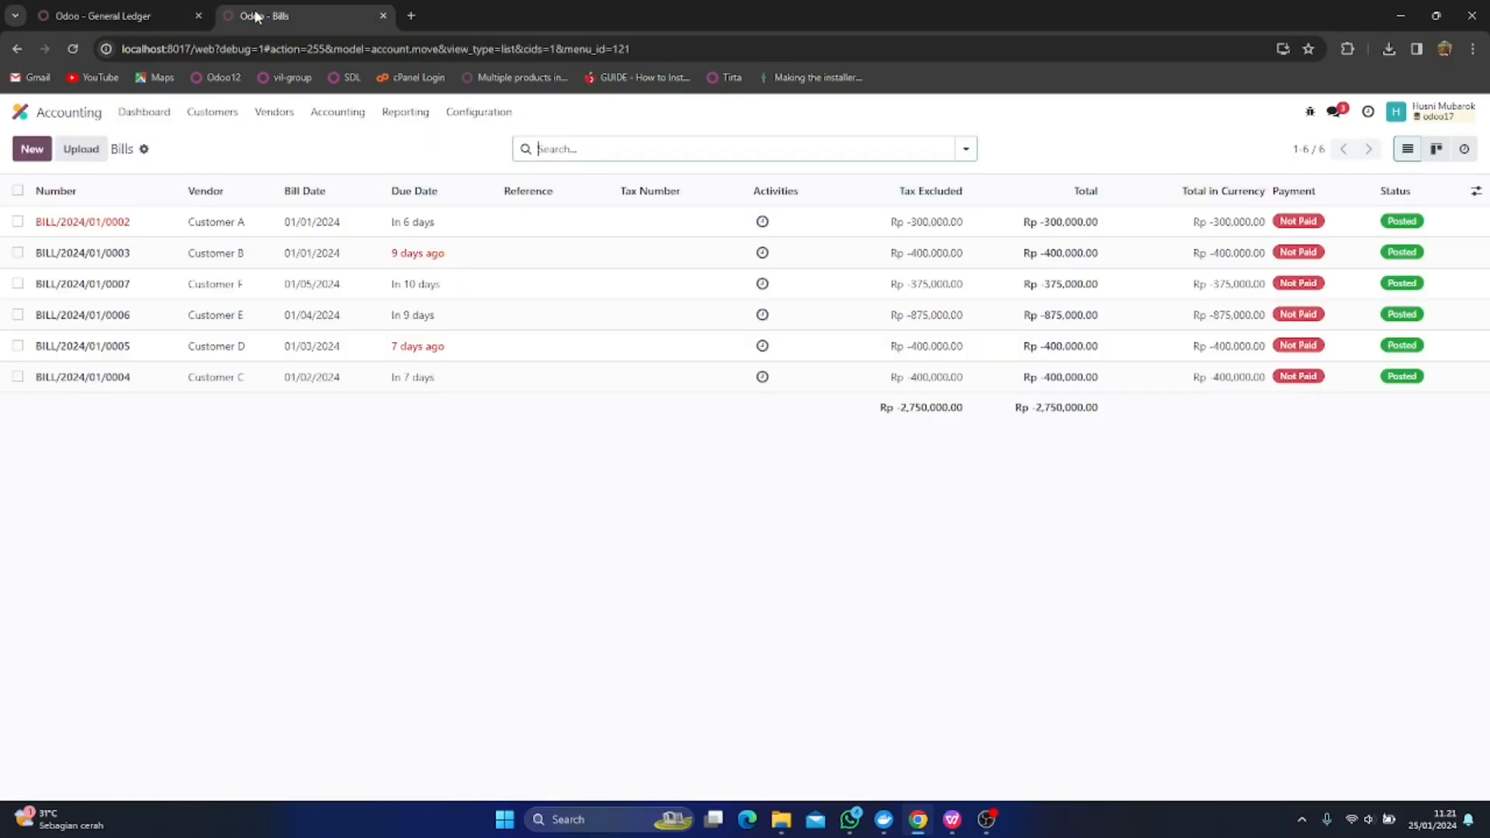
Open the Inventory Adjustments list of the Inventory app in the second browser tab
{"action": "left_click", "coordinate": [44, 118]}
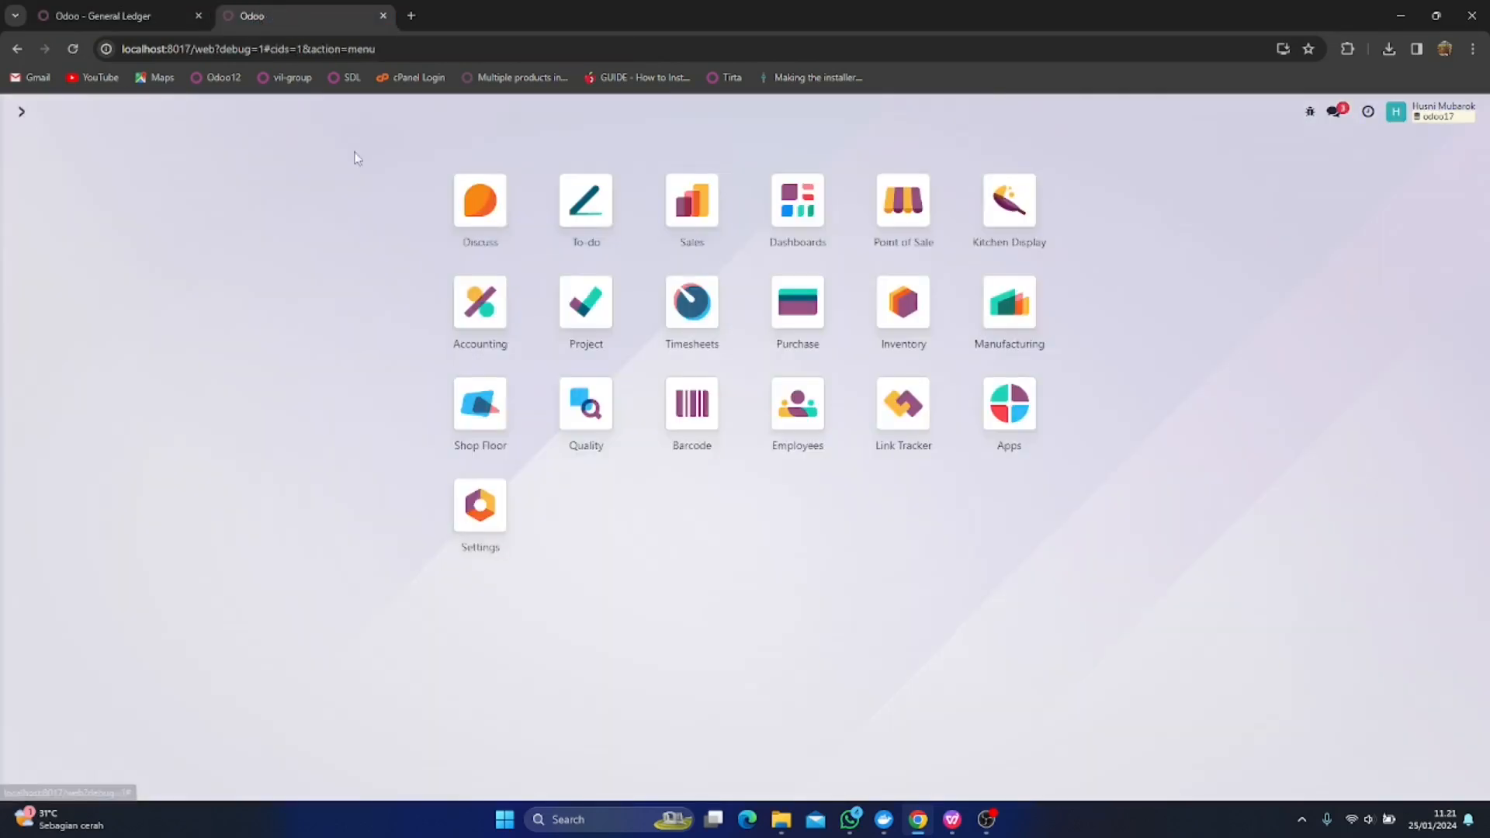
{"action": "left_click", "coordinate": [916, 322]}
{"action": "left_click", "coordinate": [174, 115]}
{"action": "left_click", "coordinate": [250, 278]}
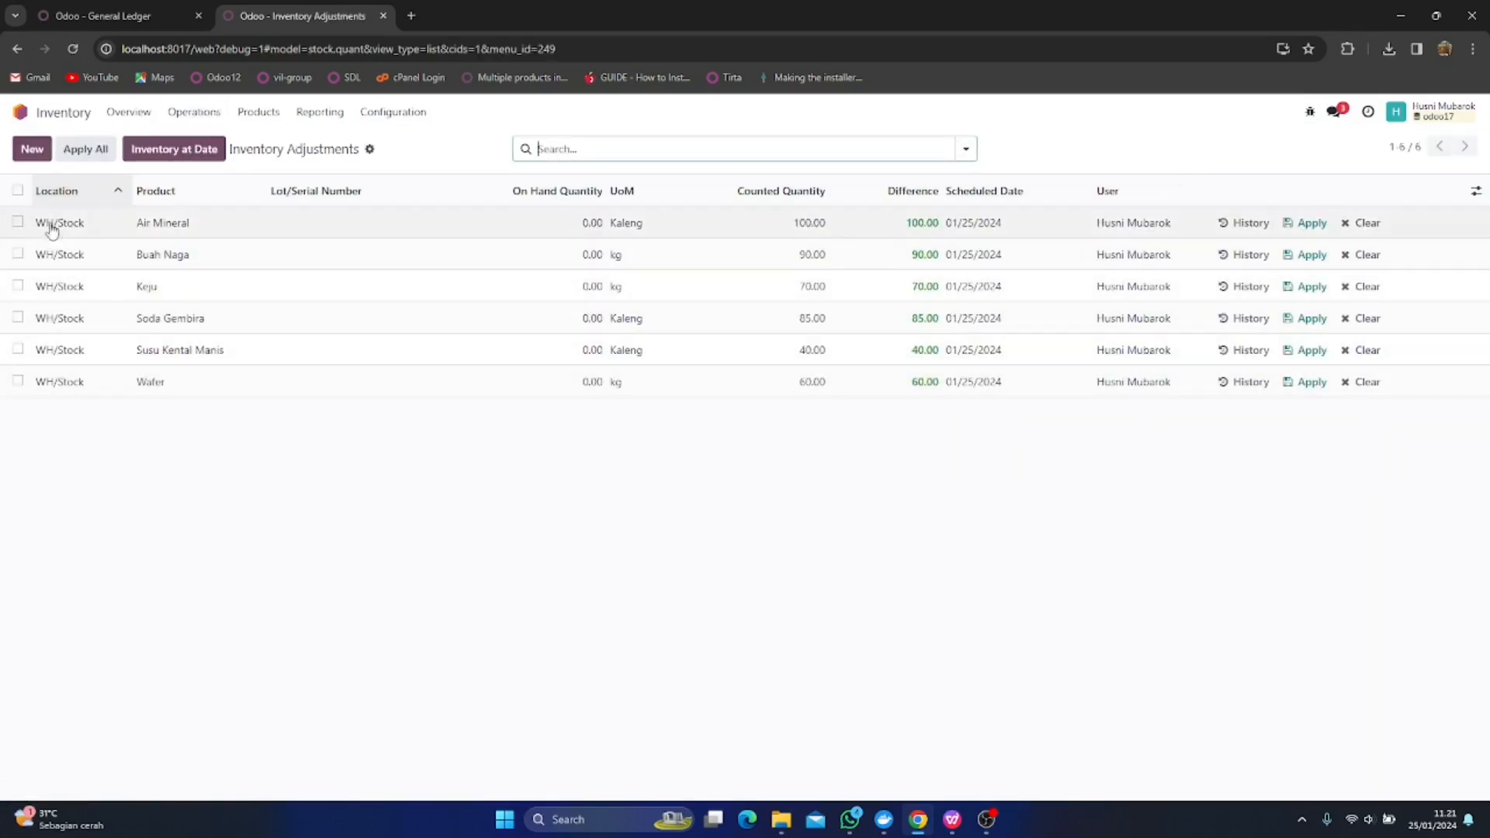
Apply all six inventory adjustments together with the inventory reason OpeningBalance_25-01-2024
{"action": "left_click", "coordinate": [18, 190]}
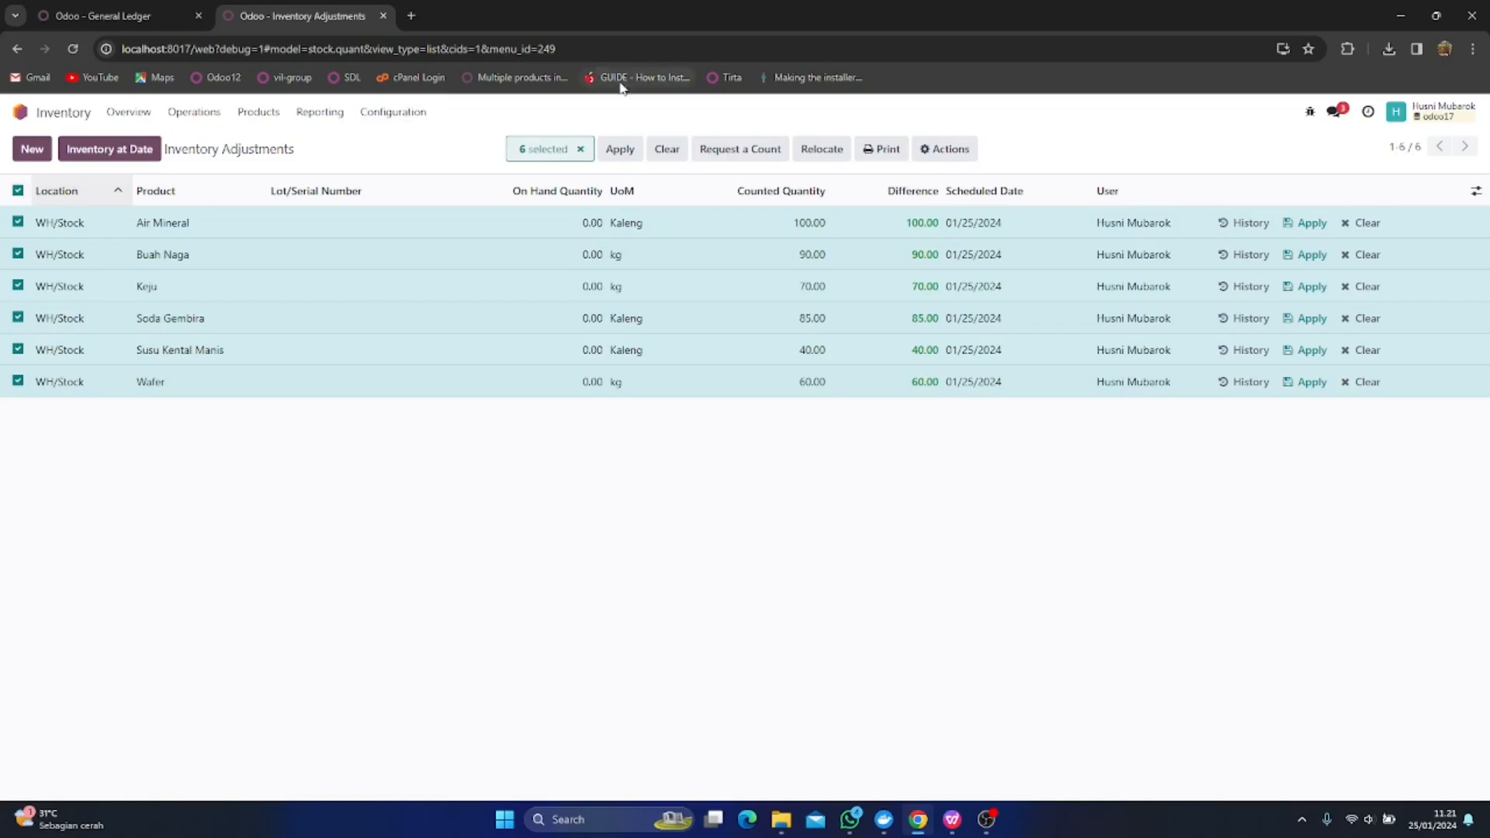
{"action": "left_click", "coordinate": [620, 150]}
{"action": "left_click_drag", "start_coordinate": [597, 438], "coordinate": [262, 402]}
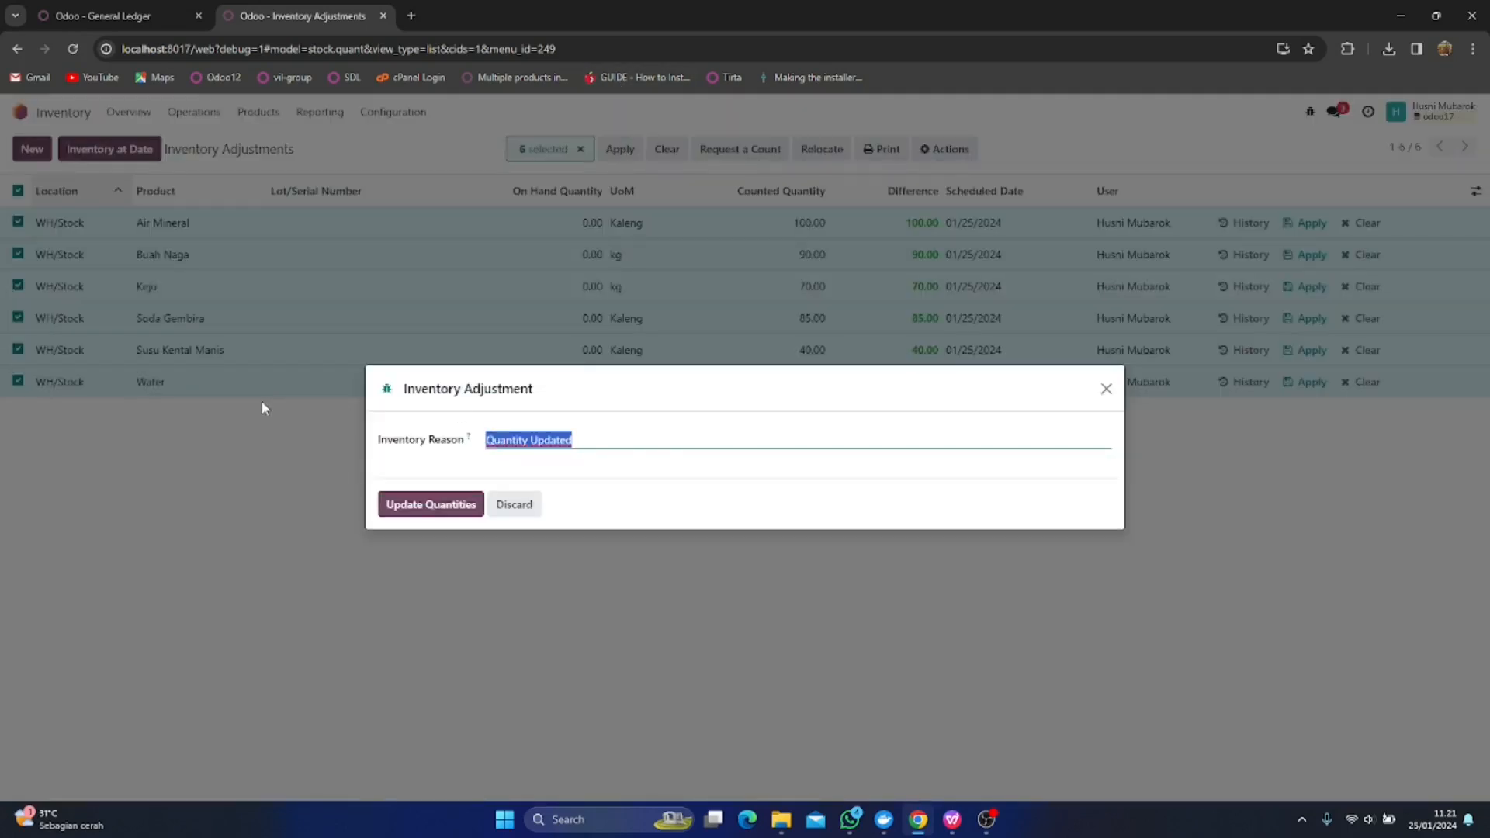
{"action": "type", "text": "OpeningBalance"}
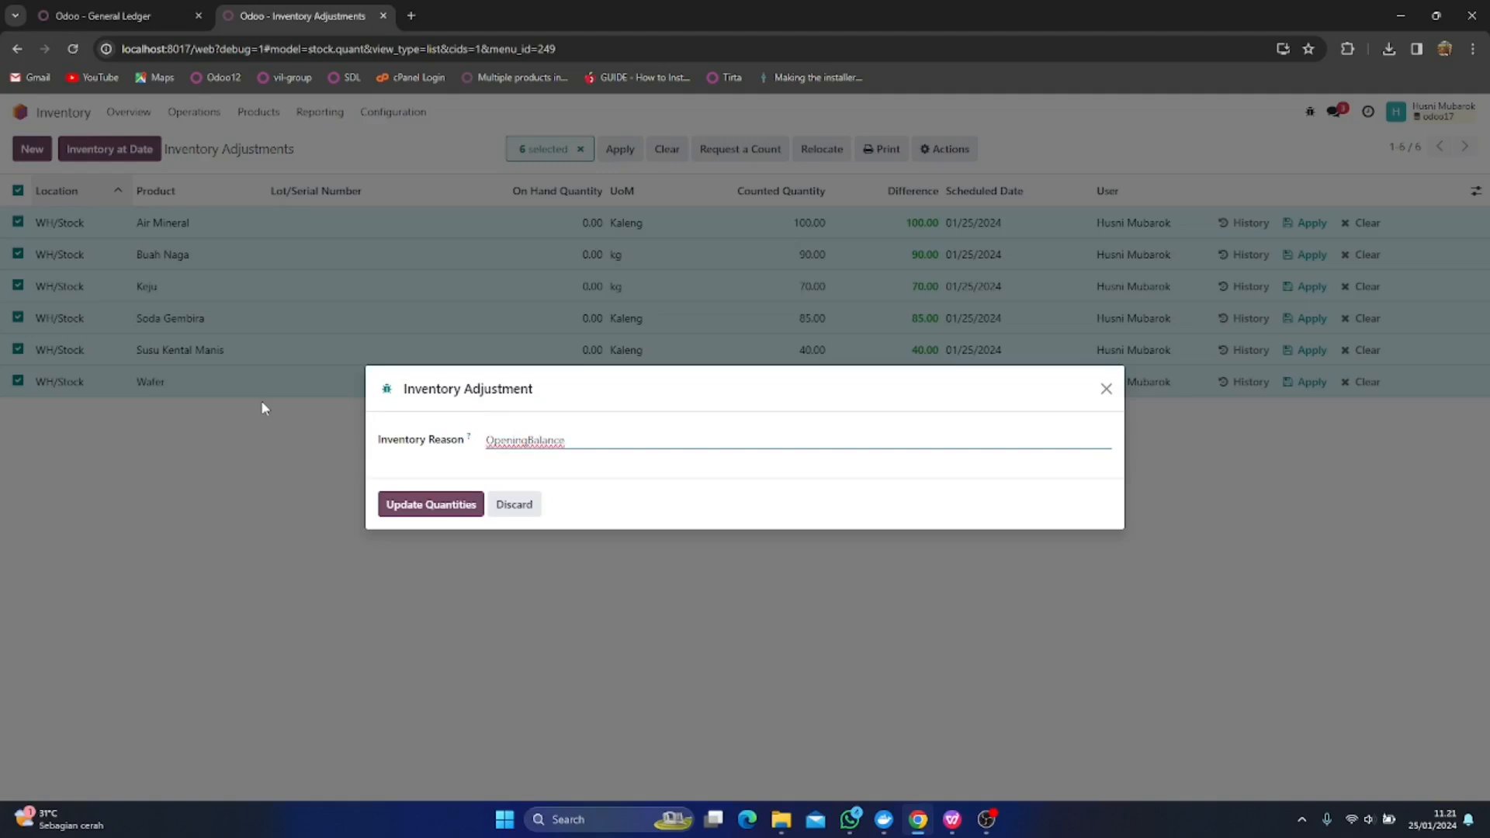
{"action": "type", "text": "_1"}
{"action": "left_click", "coordinate": [429, 506]}
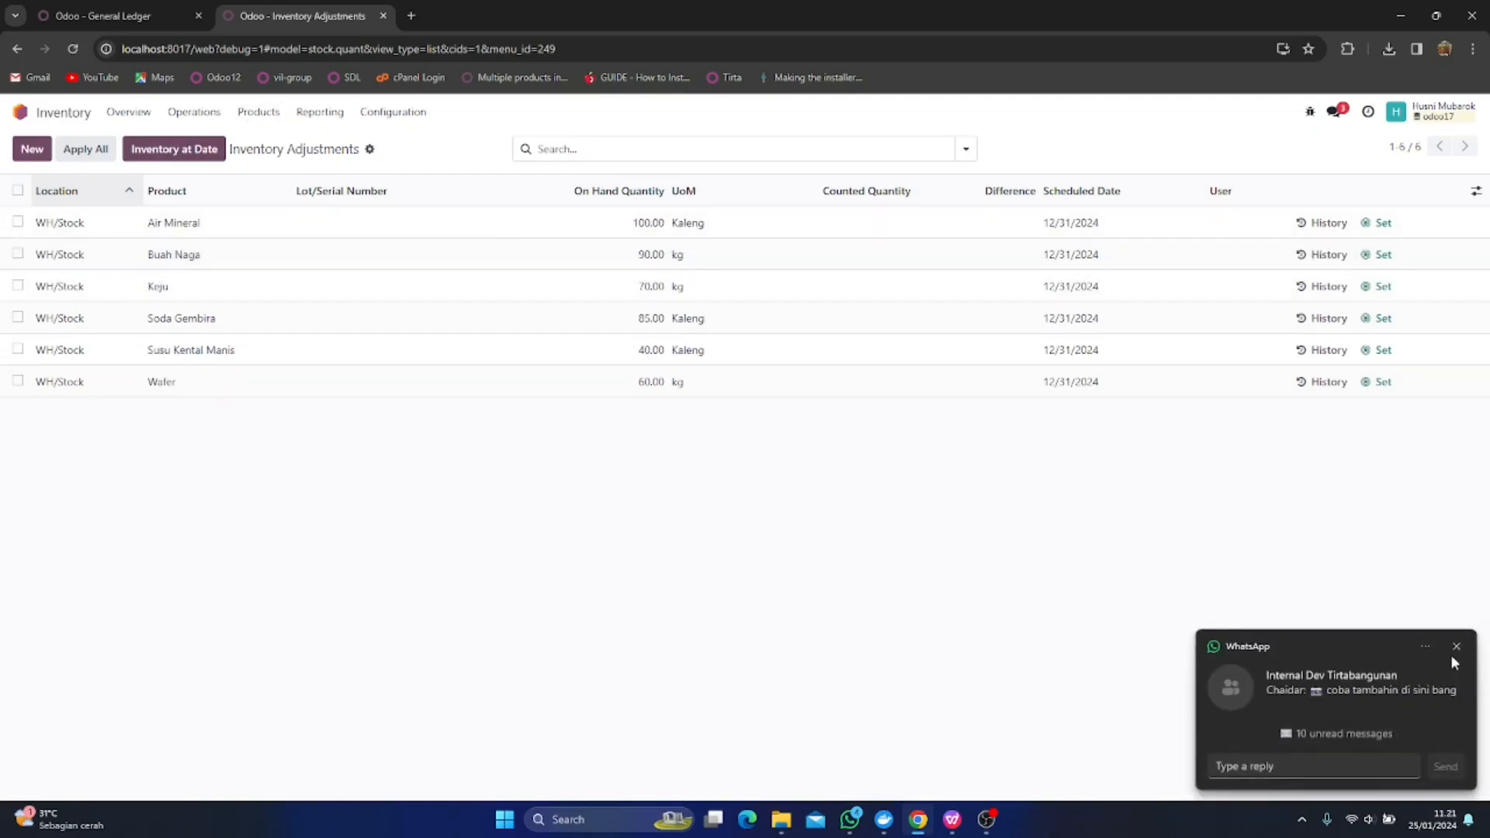
{"action": "left_click", "coordinate": [1459, 646]}
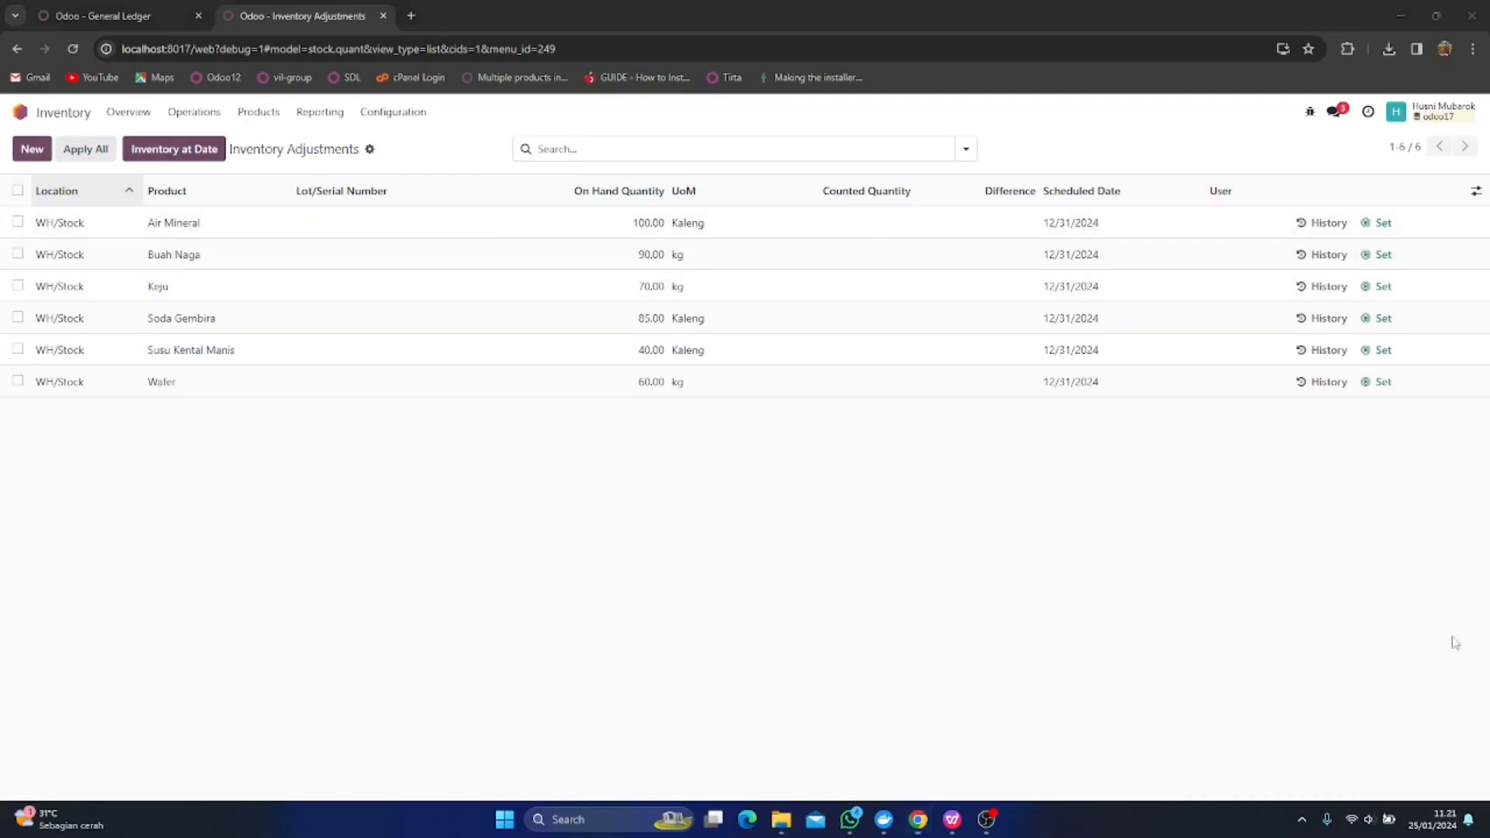
Show the Inventory products as a list to check their costs and on-hand quantities
{"action": "left_click", "coordinate": [264, 117]}
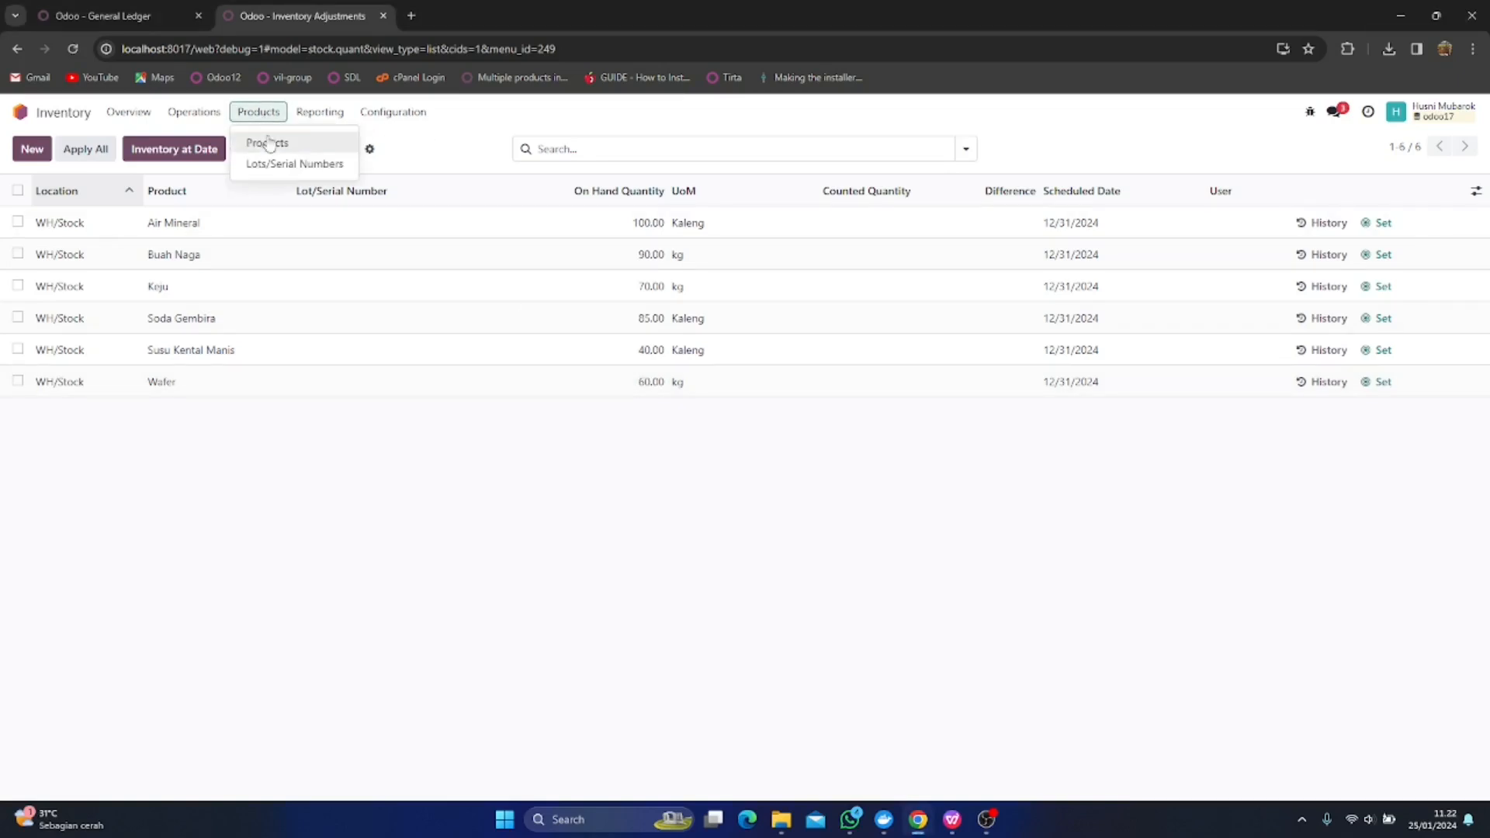
{"action": "left_click", "coordinate": [268, 141]}
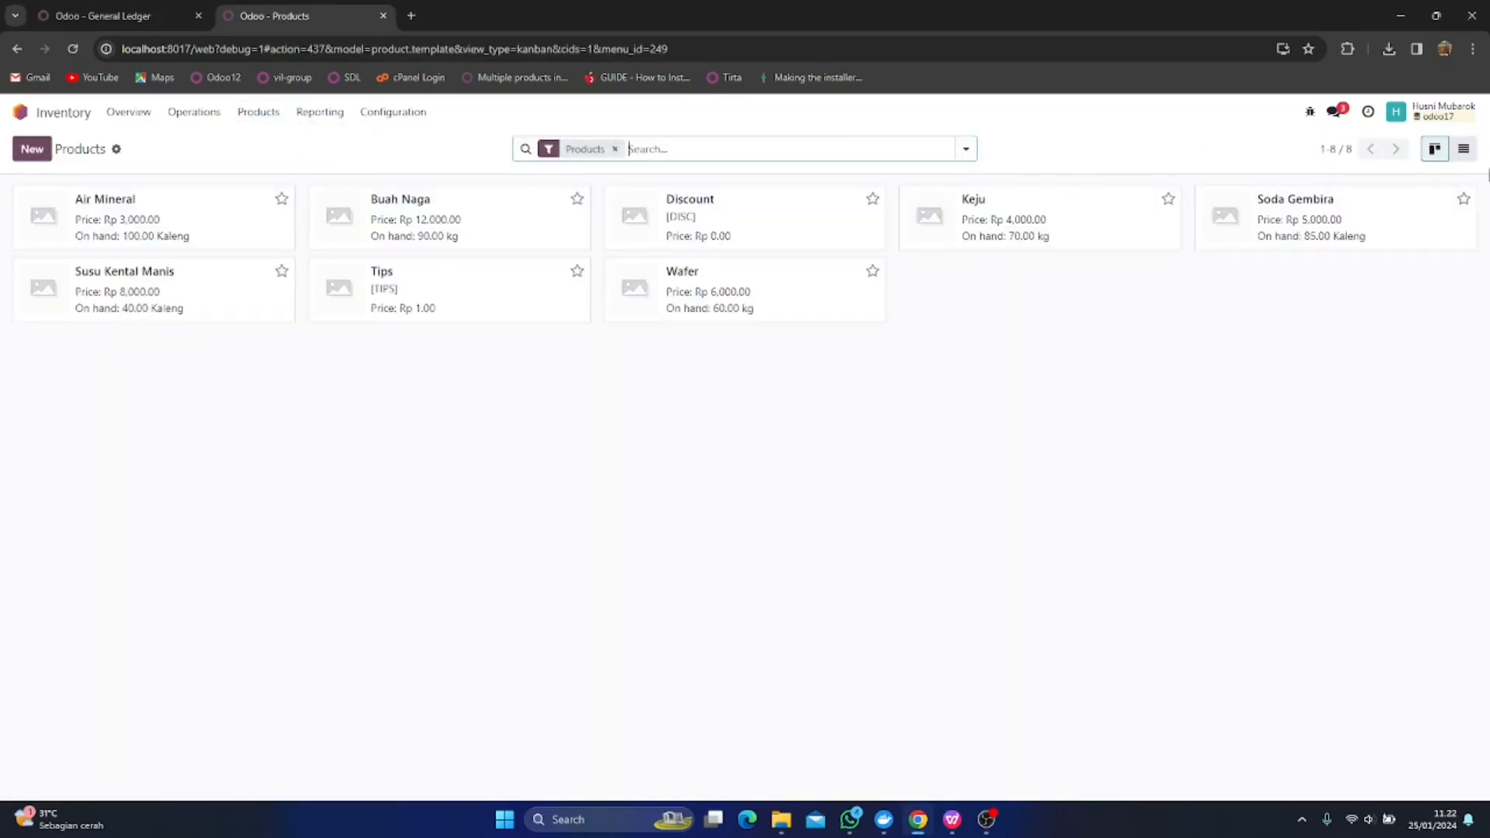
{"action": "left_click", "coordinate": [1464, 148]}
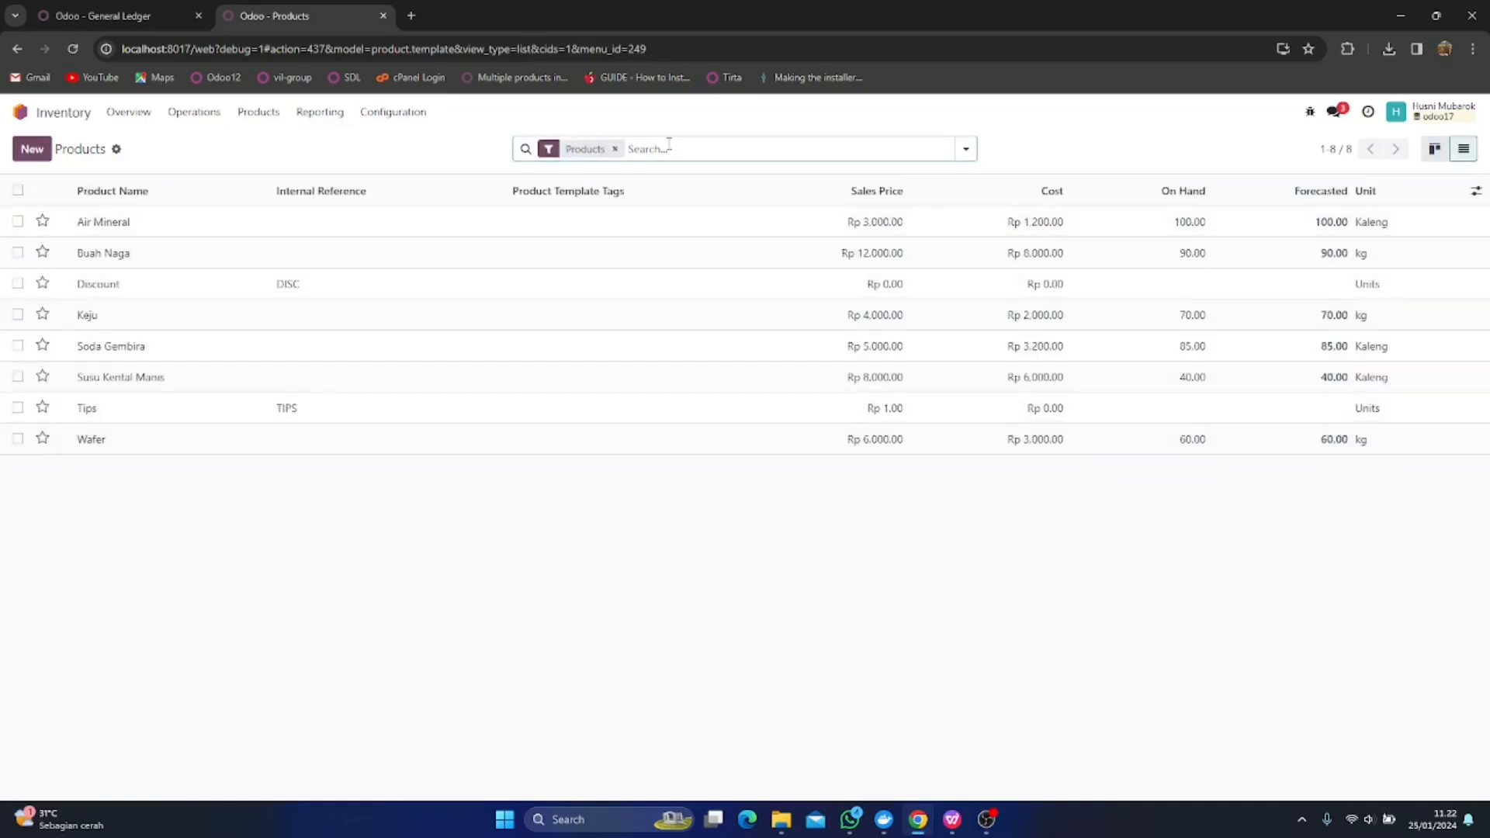
Reload the General Ledger report and compare its inventory amounts with the Makanan and Minuman totals in Quants Persediaan.xlsx
{"action": "left_click", "coordinate": [81, 16]}
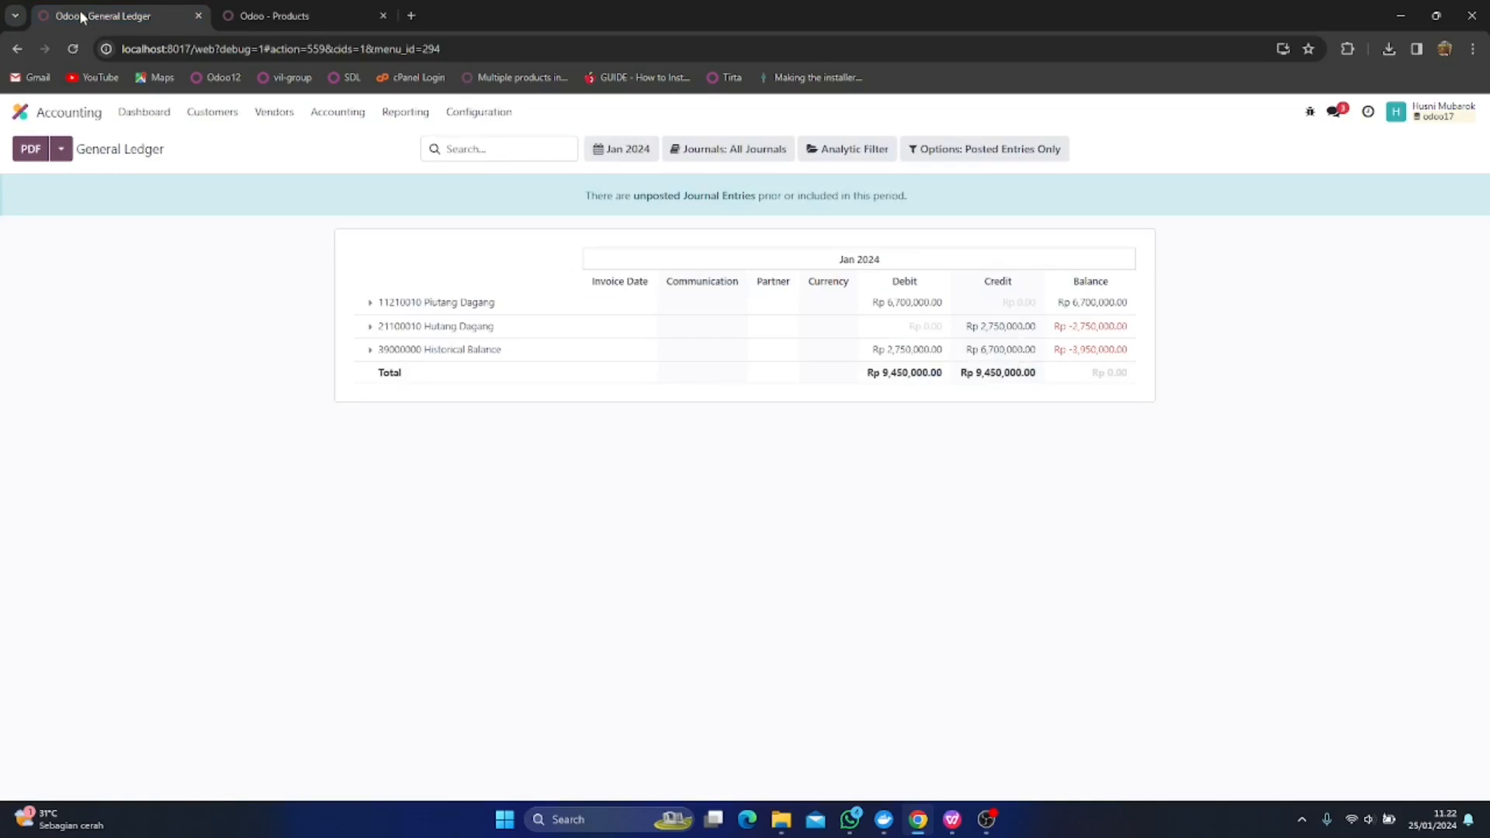
{"action": "left_click", "coordinate": [74, 51]}
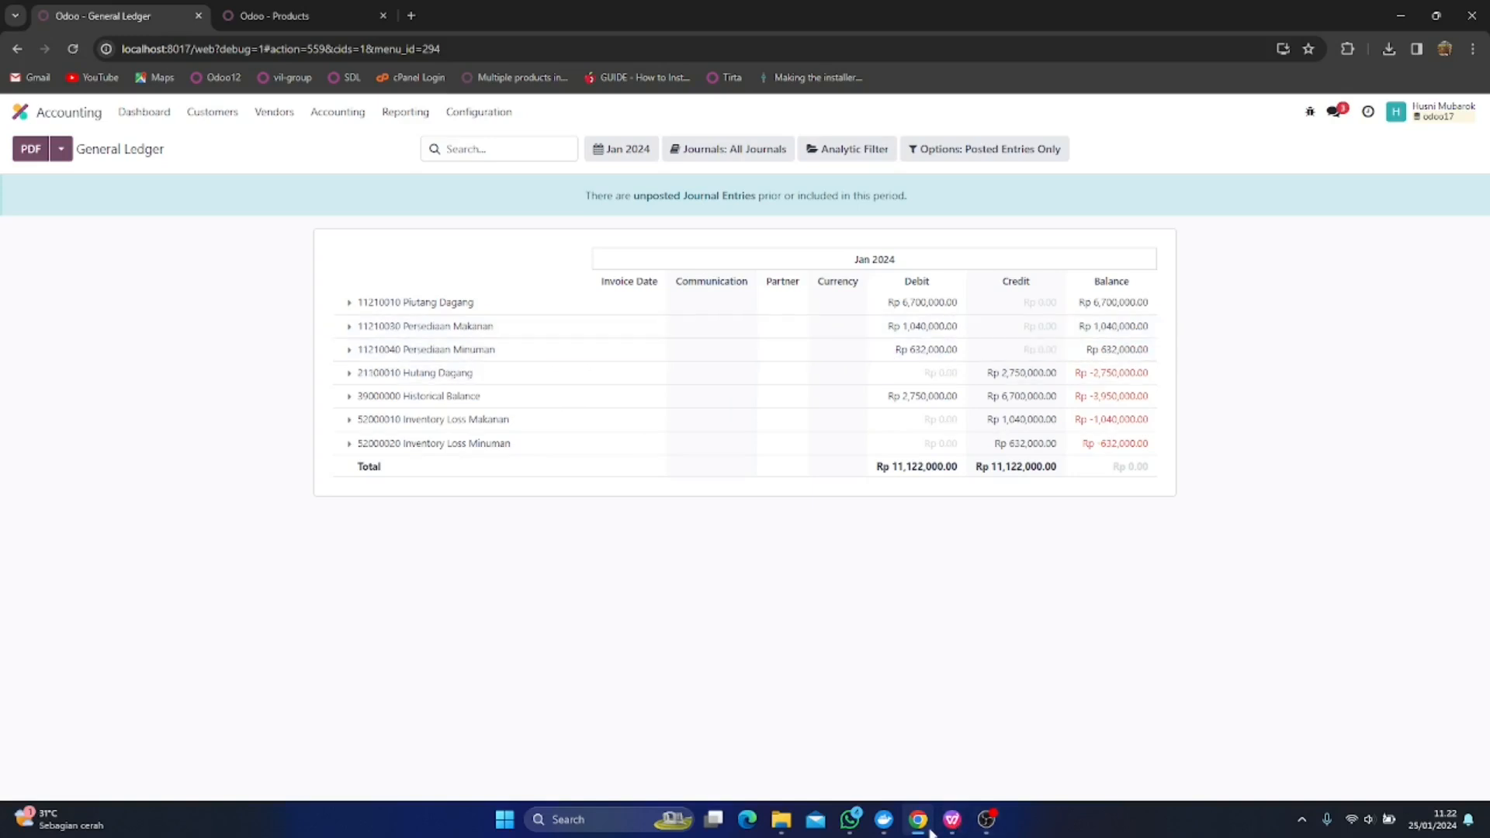
{"action": "mouse_move", "coordinate": [952, 821]}
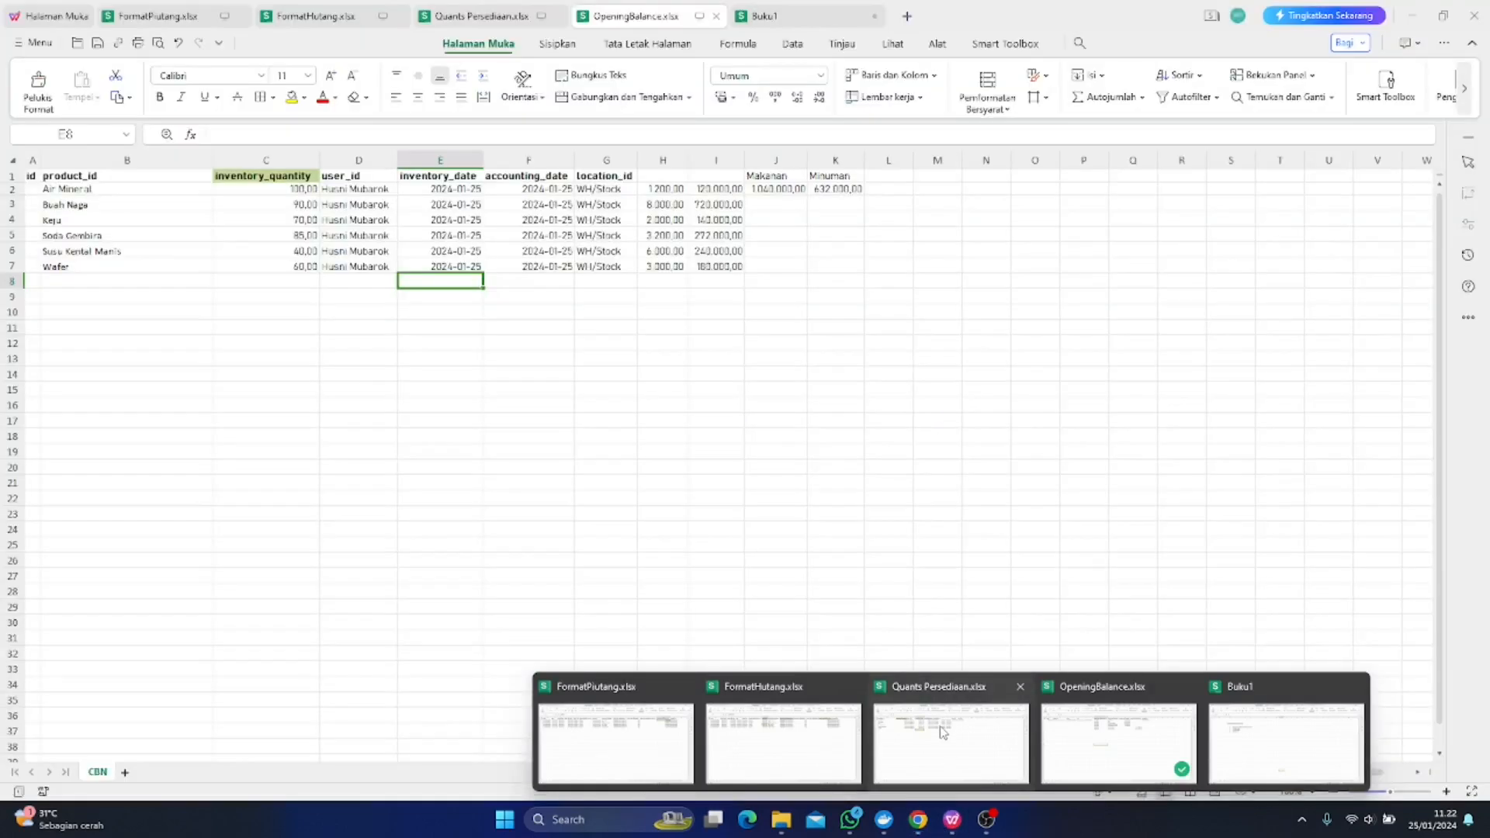
{"action": "left_click", "coordinate": [943, 733]}
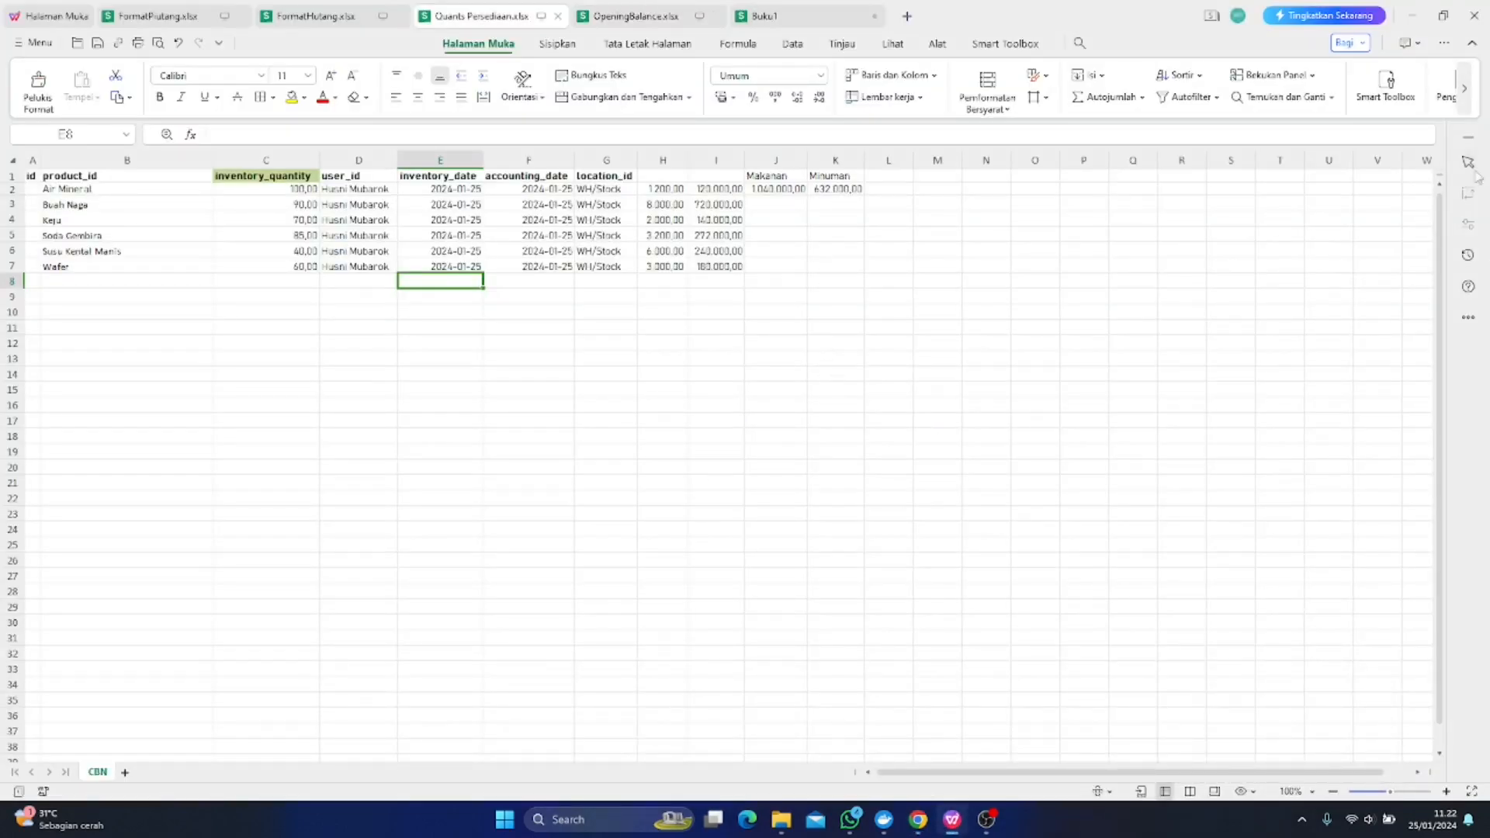
{"action": "left_click", "coordinate": [1405, 5]}
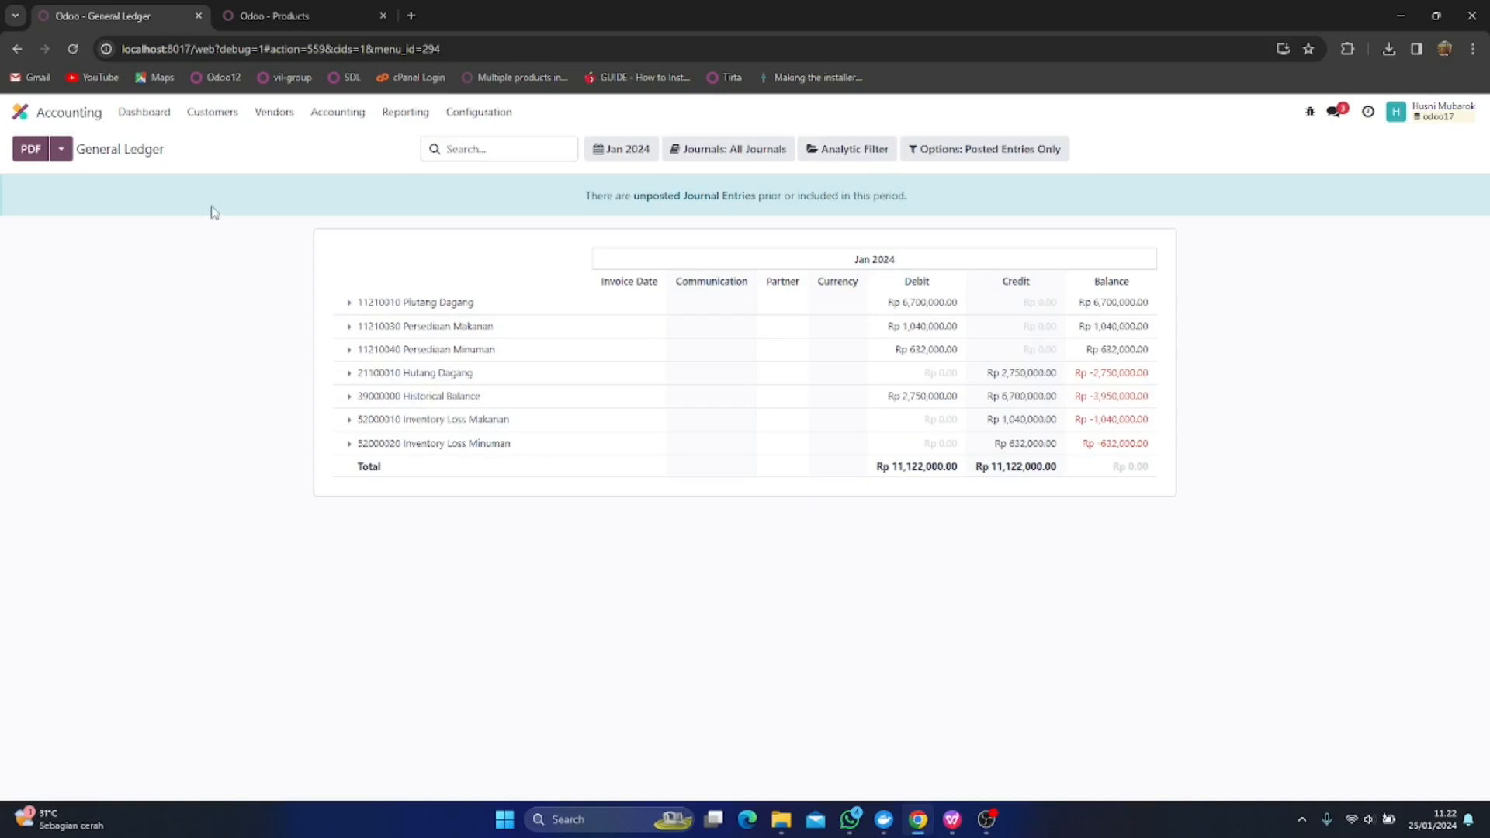
Open the Accounting Journal Entries list in the second browser tab and remove its Posted filter
{"action": "left_click", "coordinate": [329, 11]}
{"action": "left_click", "coordinate": [16, 117]}
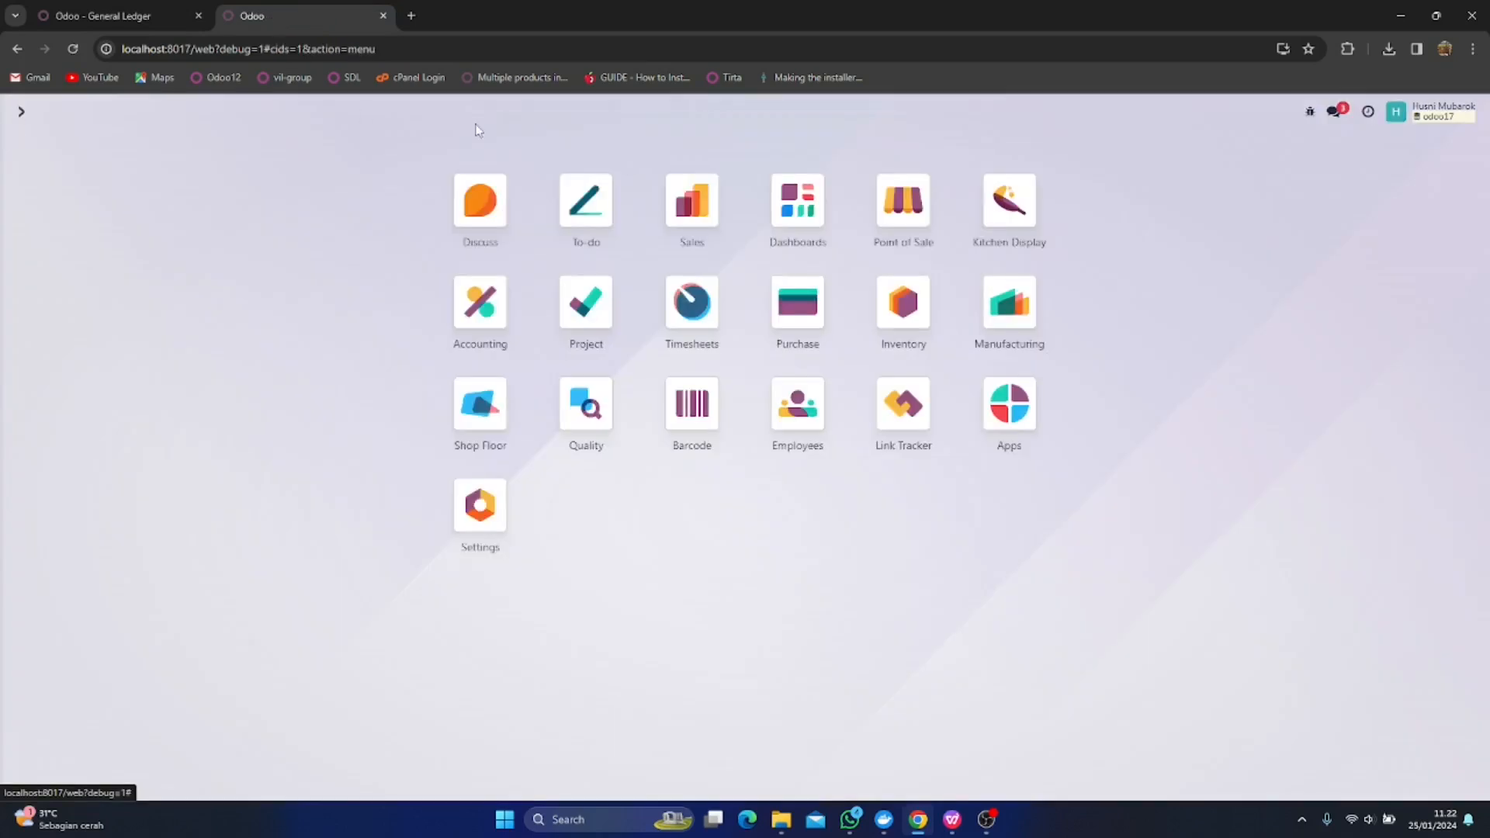
{"action": "left_click", "coordinate": [471, 307]}
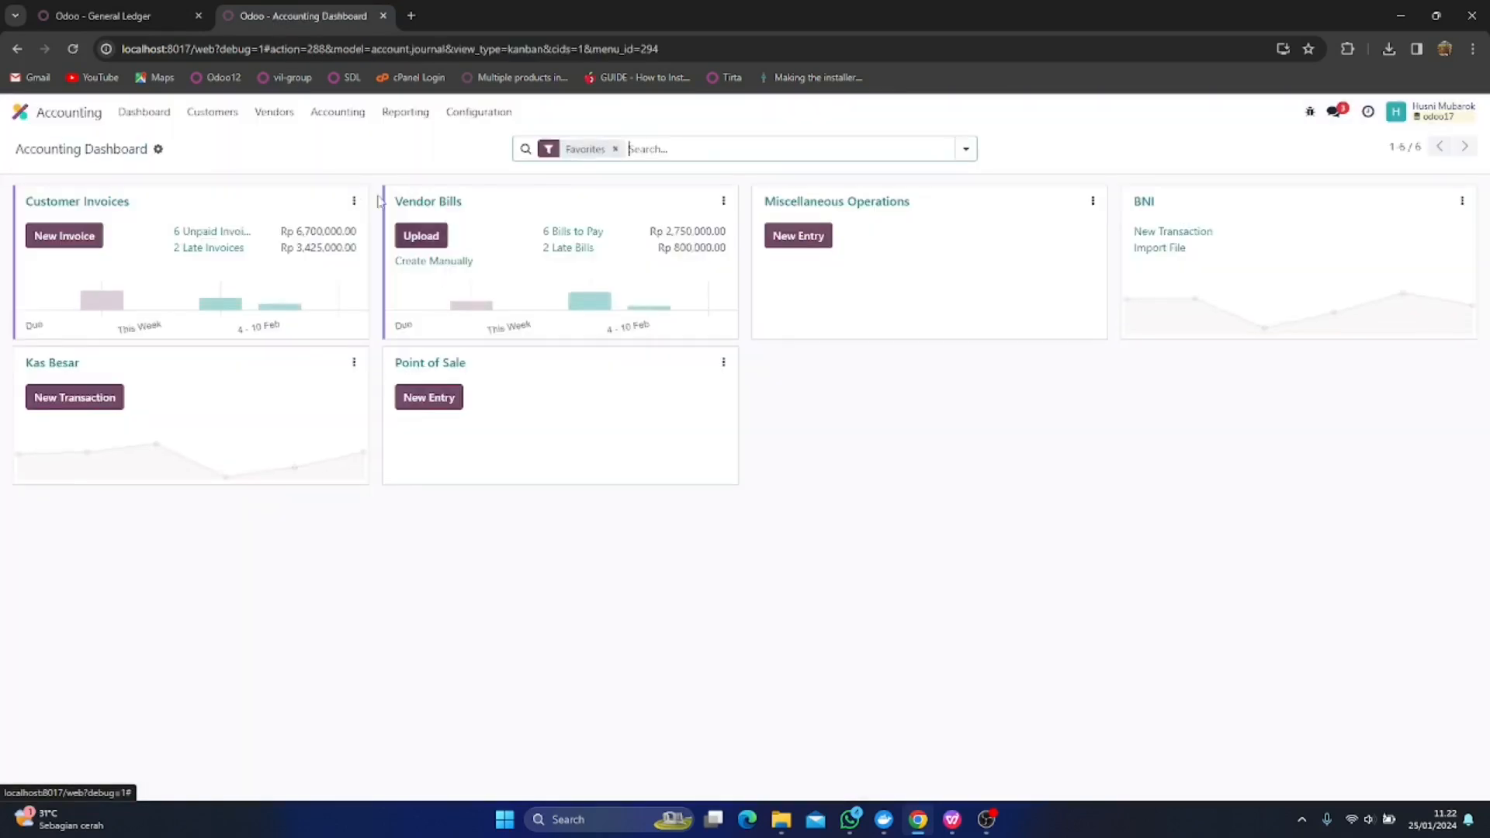
{"action": "left_click", "coordinate": [315, 118]}
{"action": "left_click", "coordinate": [335, 165]}
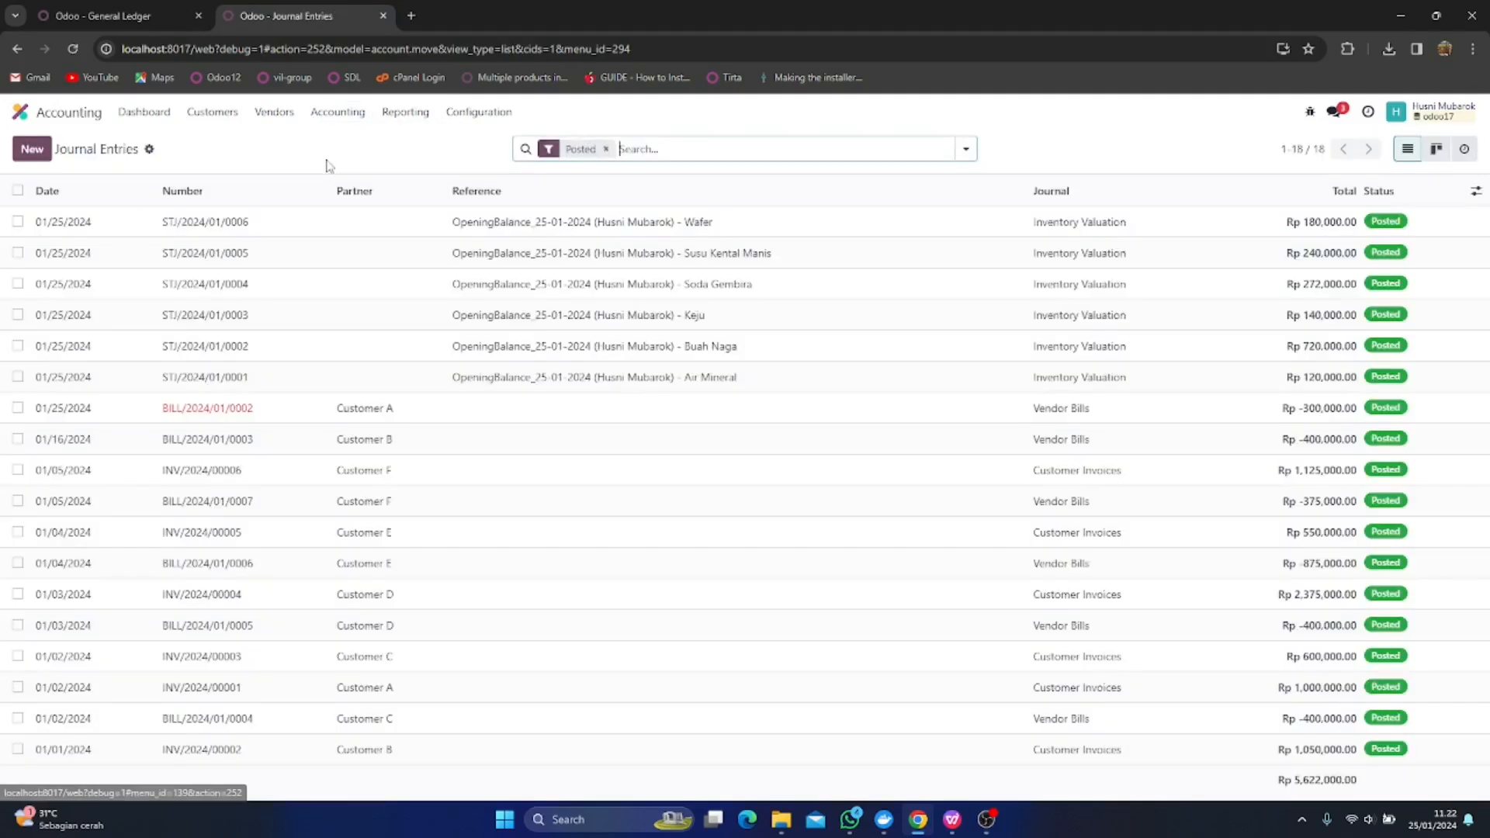
{"action": "left_click", "coordinate": [617, 154]}
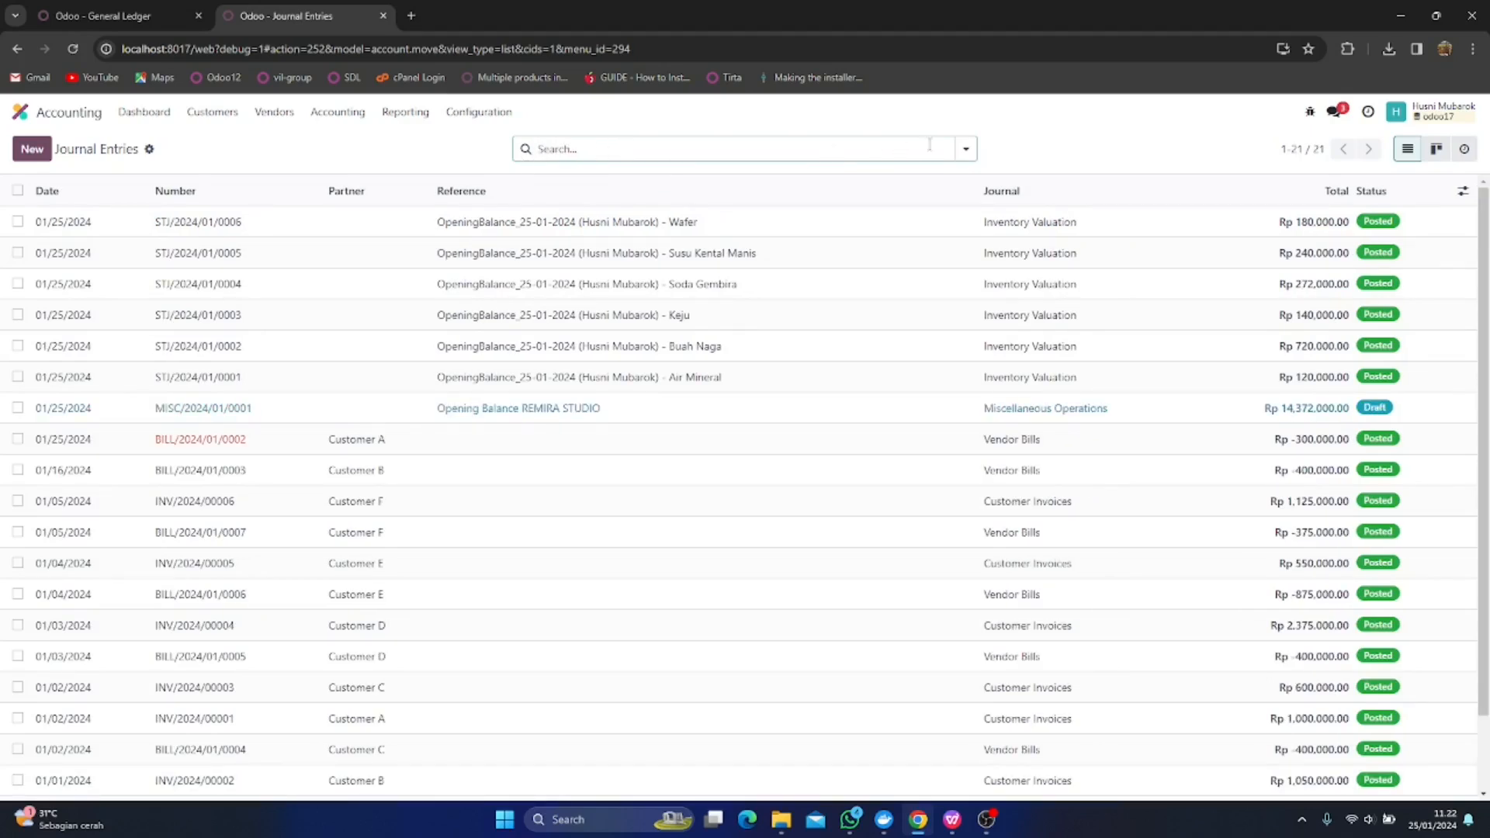
Group the journal entries list by Journal
{"action": "left_click", "coordinate": [966, 149]}
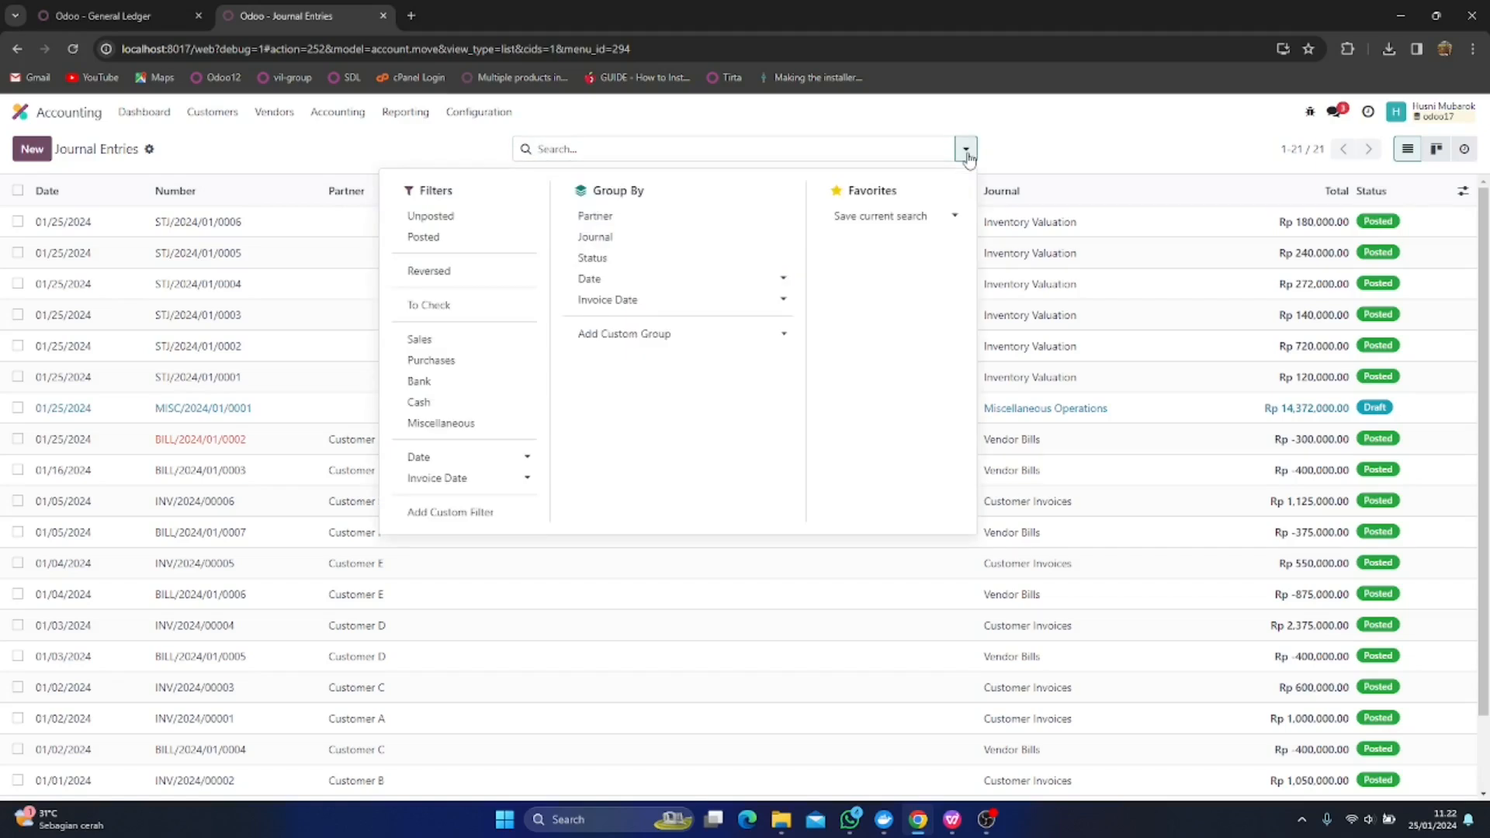
{"action": "left_click", "coordinate": [630, 247]}
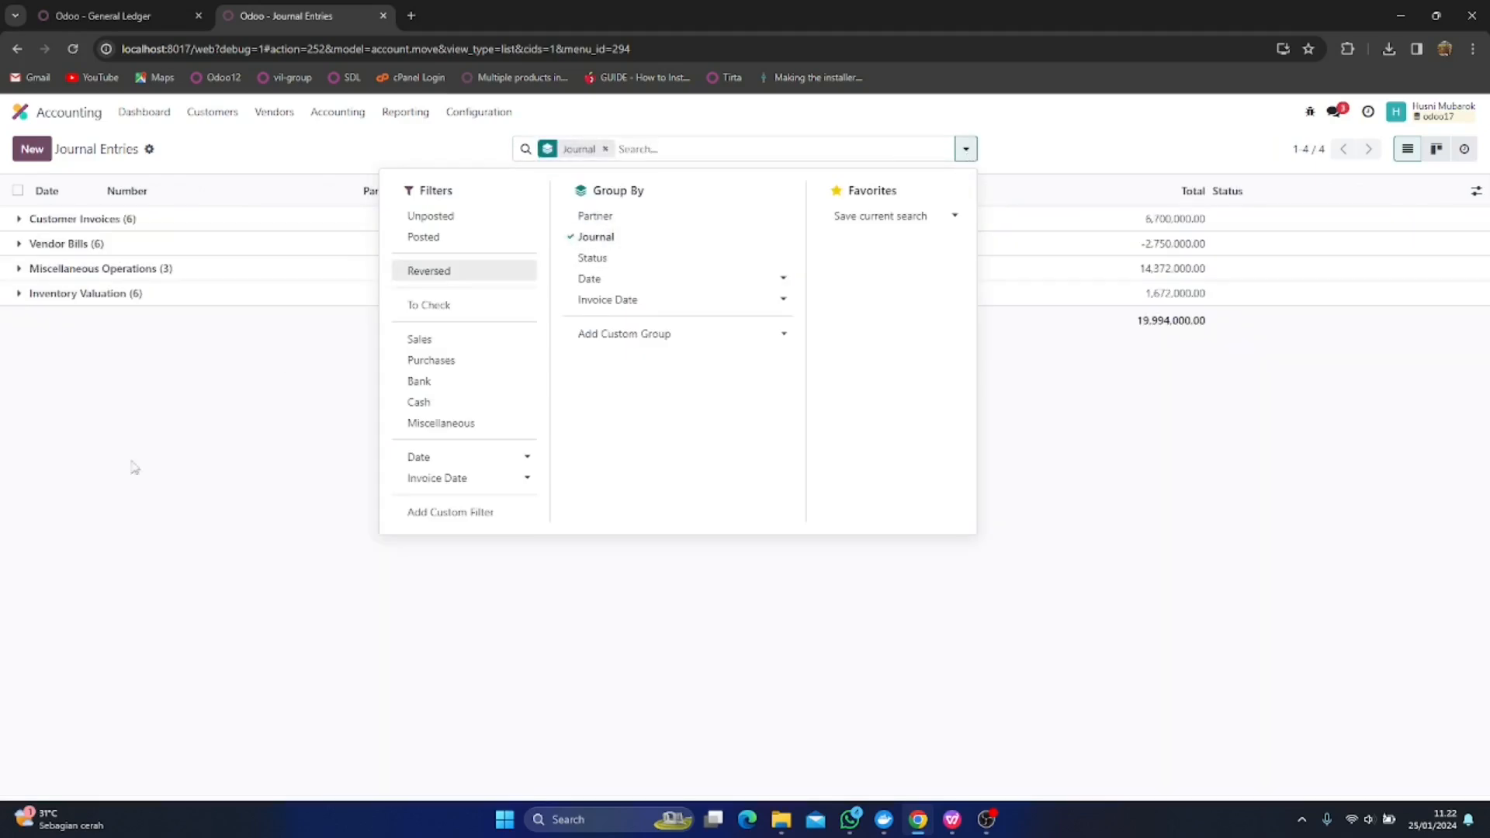
{"action": "left_click", "coordinate": [109, 442]}
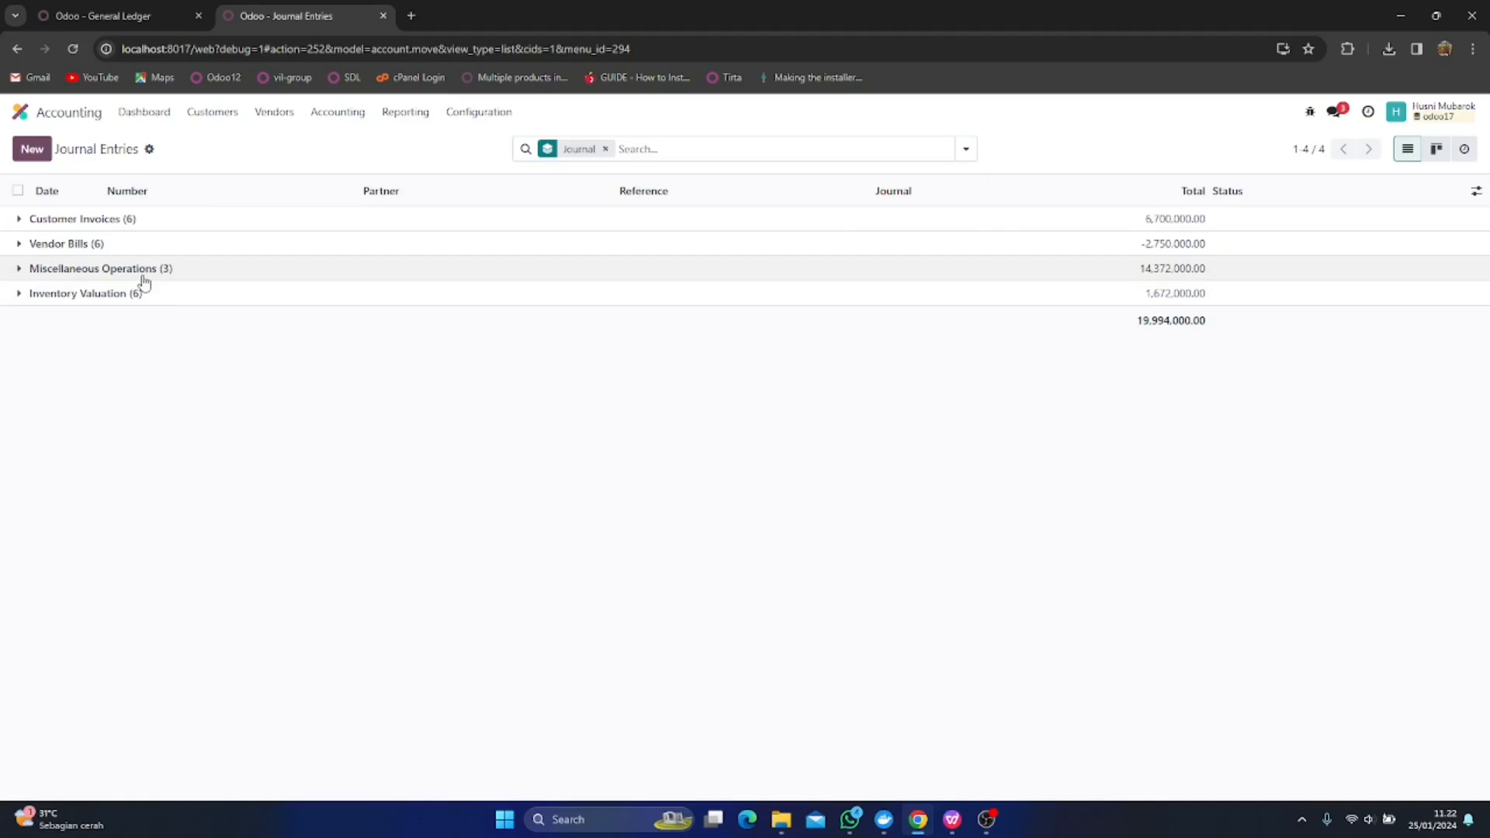
Open the Opening Balance REMIRA STUDIO draft entry under Miscellaneous Operations and post it
{"action": "left_click", "coordinate": [145, 272]}
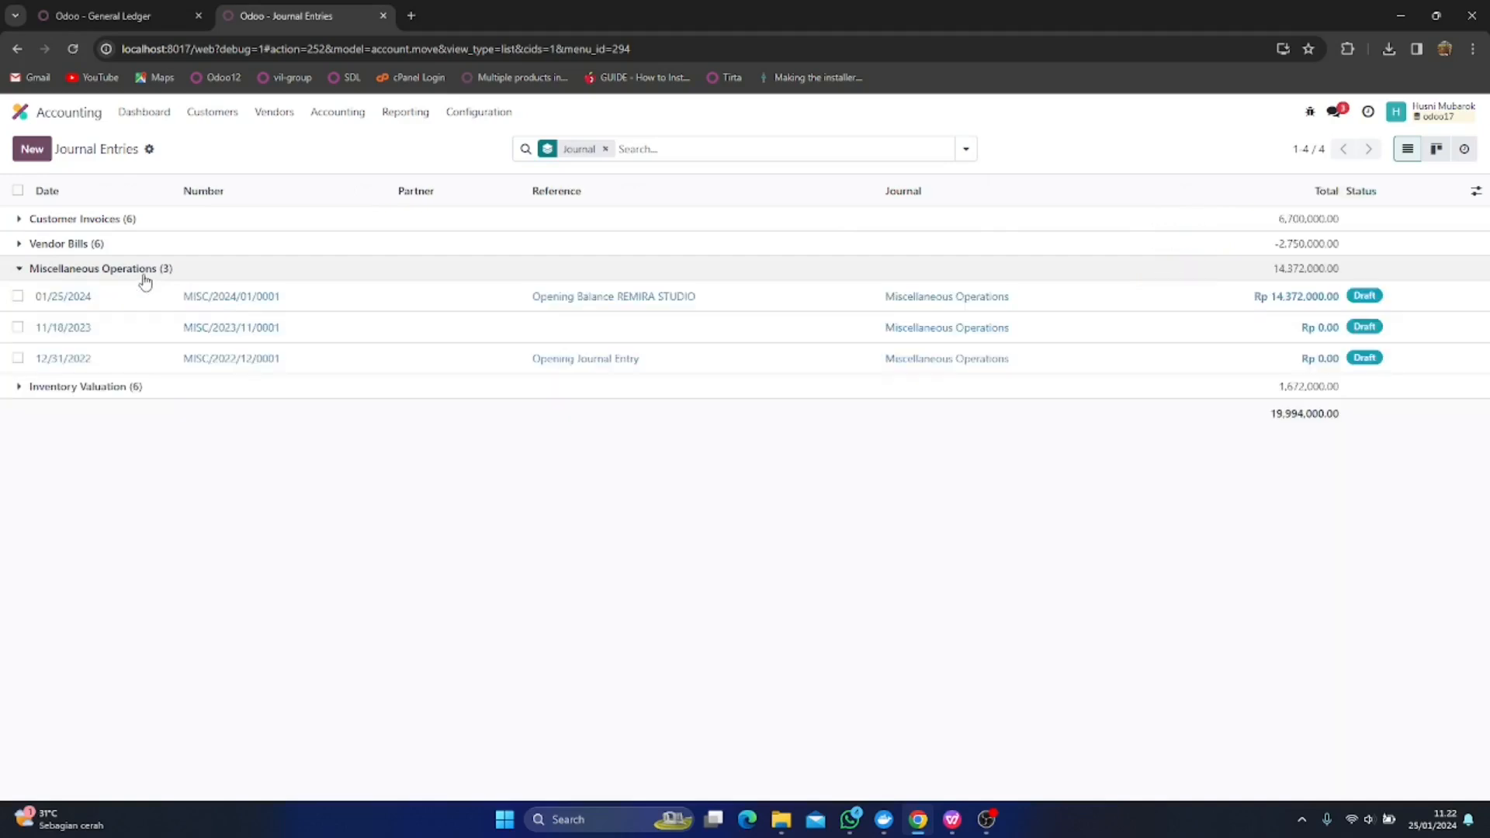
{"action": "left_click", "coordinate": [254, 301]}
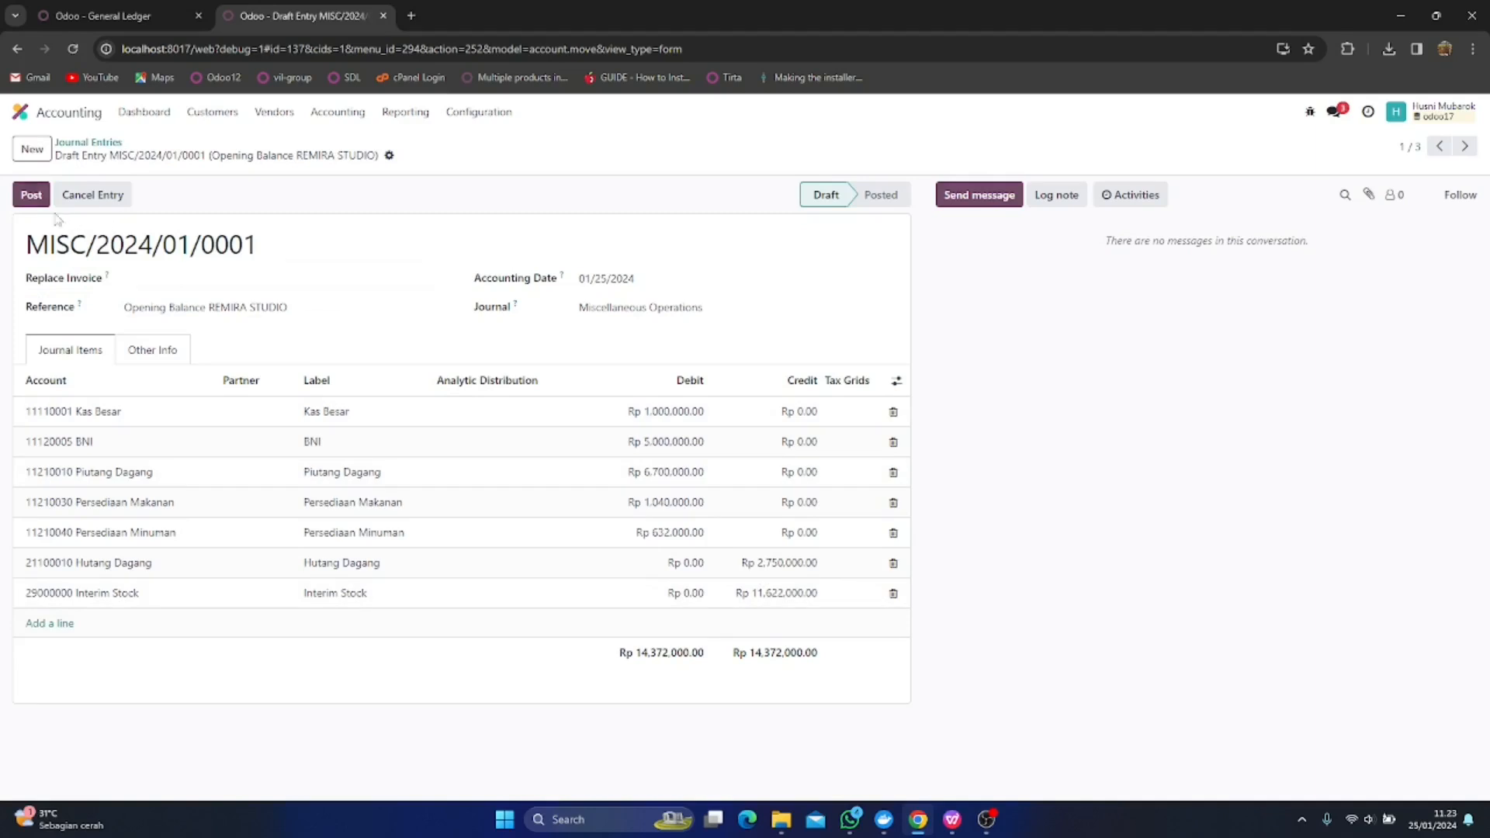
{"action": "left_click", "coordinate": [29, 197]}
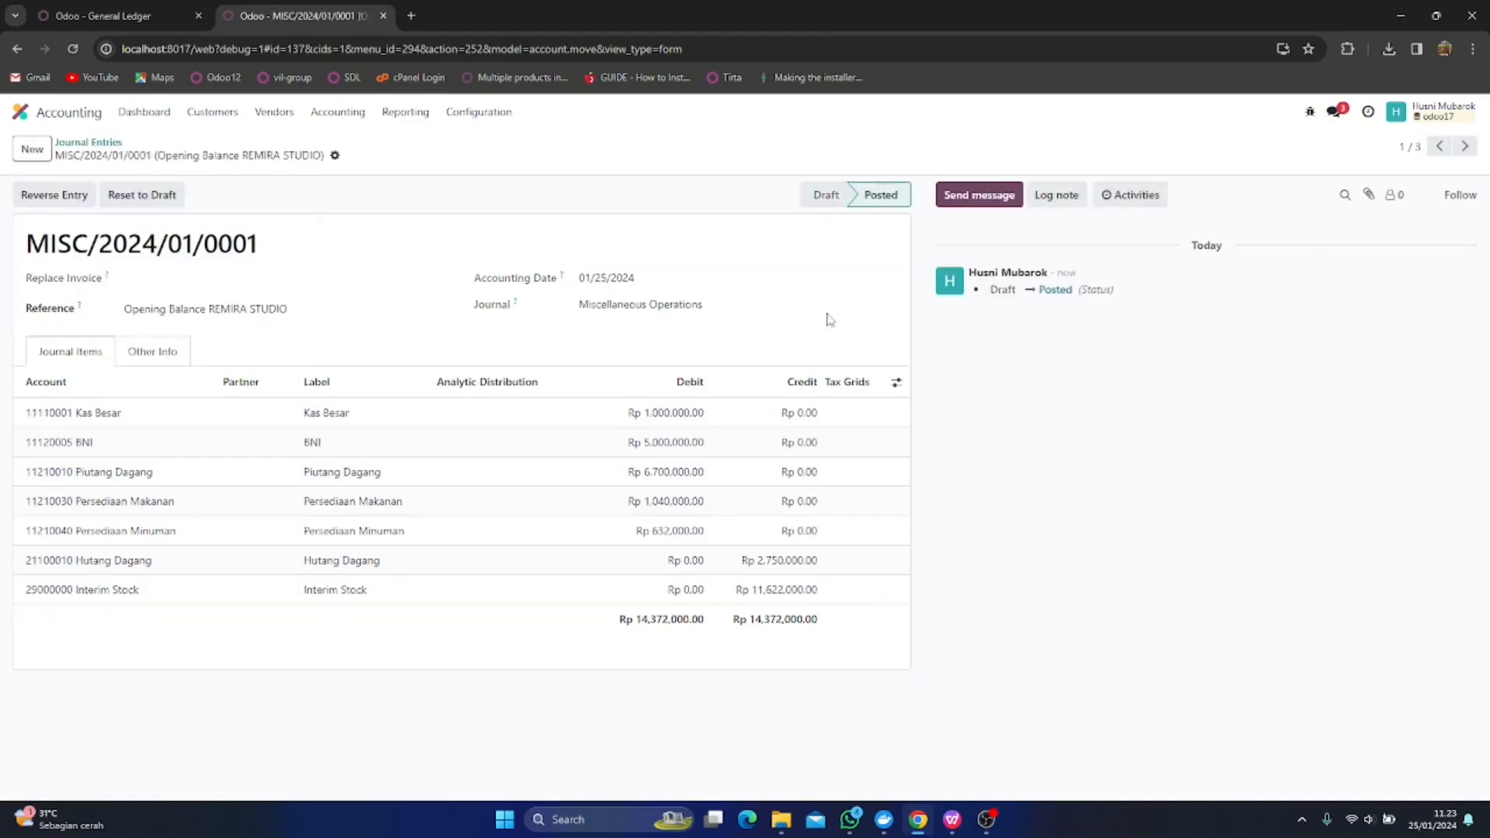
Go back to the General Ledger report and reload it to include the posted opening balance entry
{"action": "left_click", "coordinate": [106, 7]}
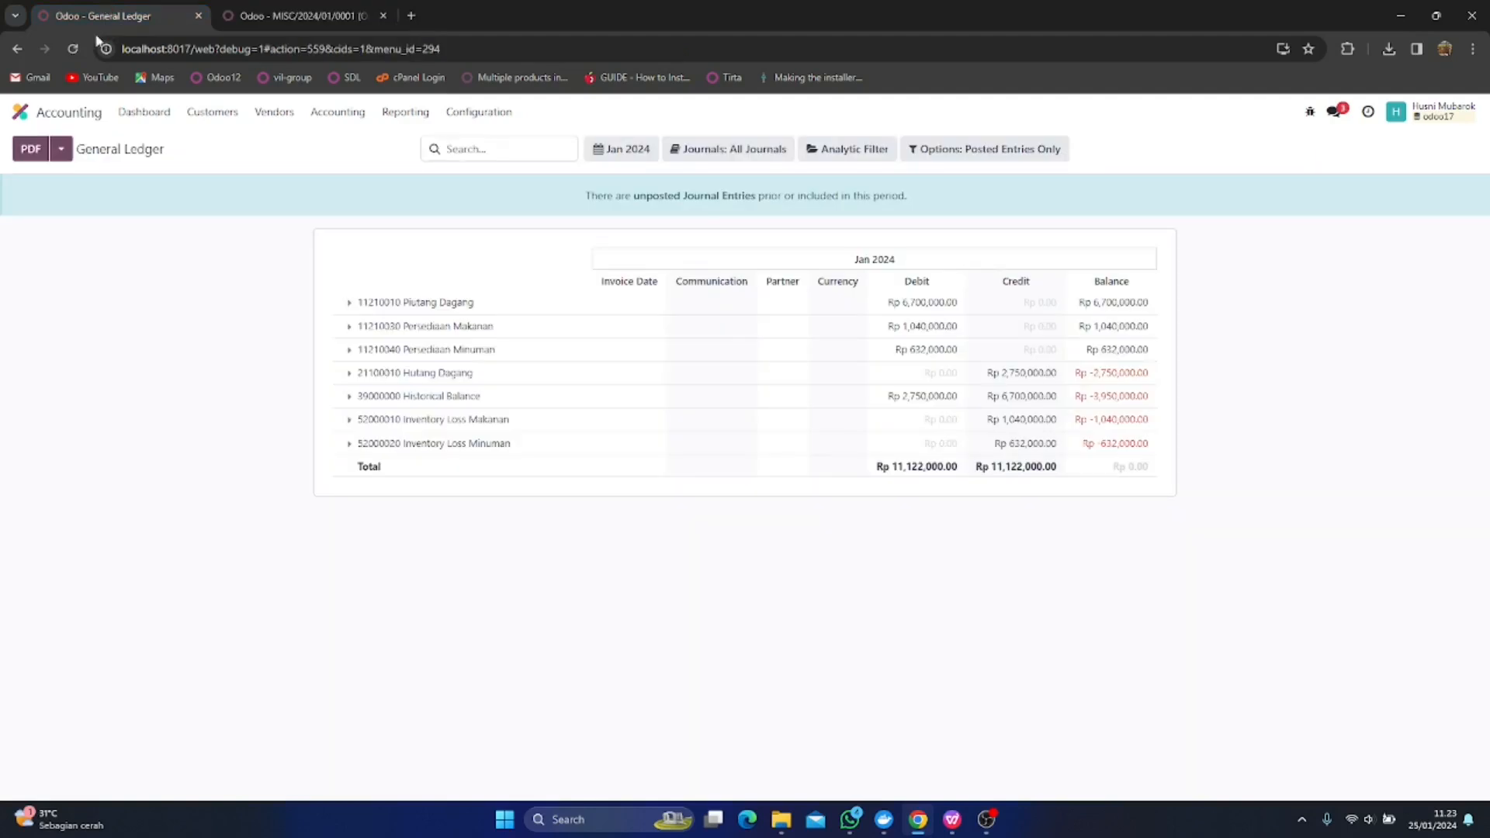
{"action": "left_click", "coordinate": [73, 49]}
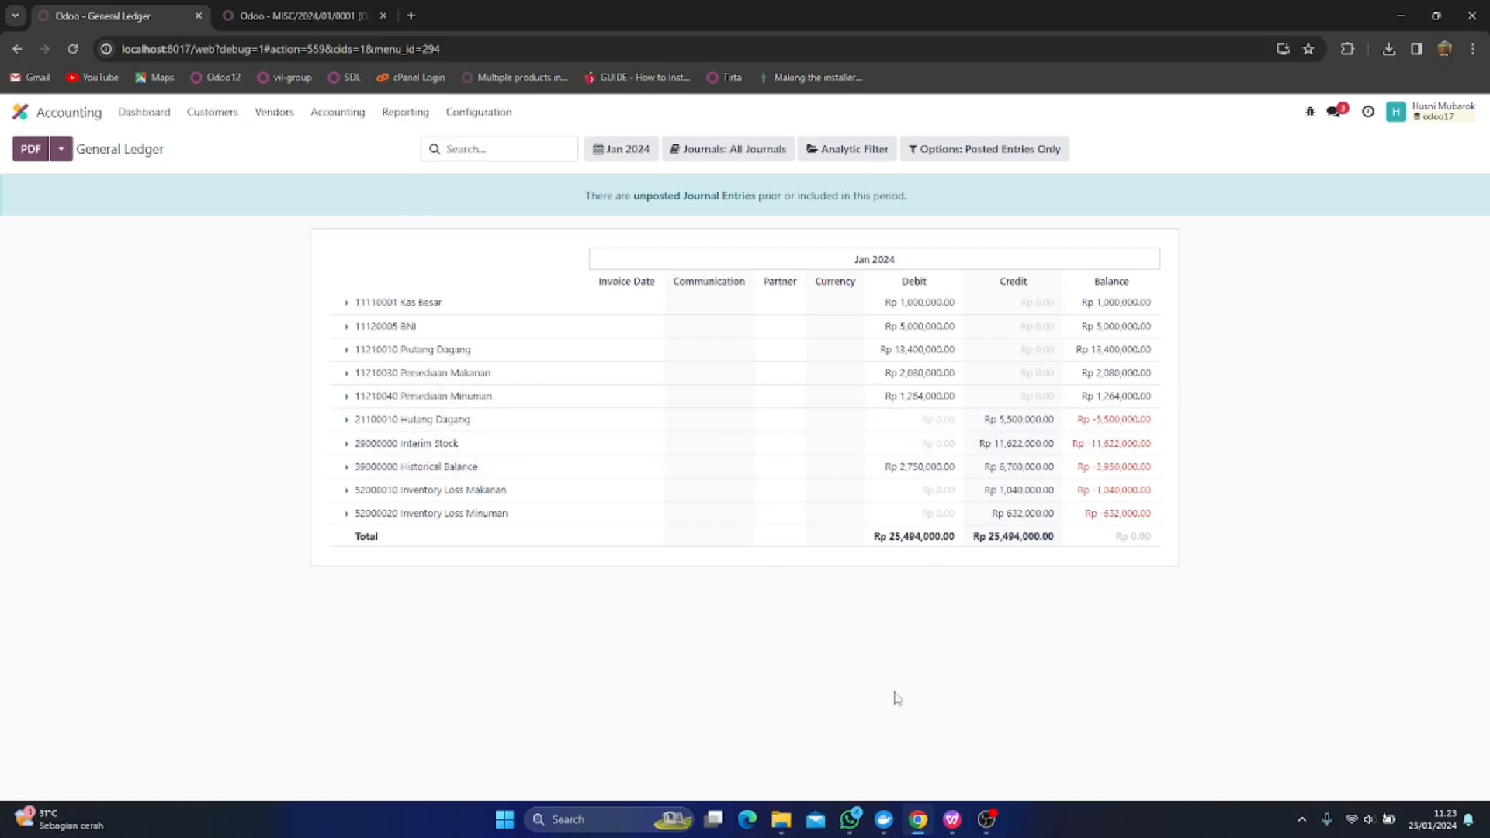
Switch to the OpeningBalance.xlsx workbook in WPS Office and start saving a copy into the OdooEE subfolder TemplateOpeningBalanceOdoo17
{"action": "mouse_move", "coordinate": [917, 815]}
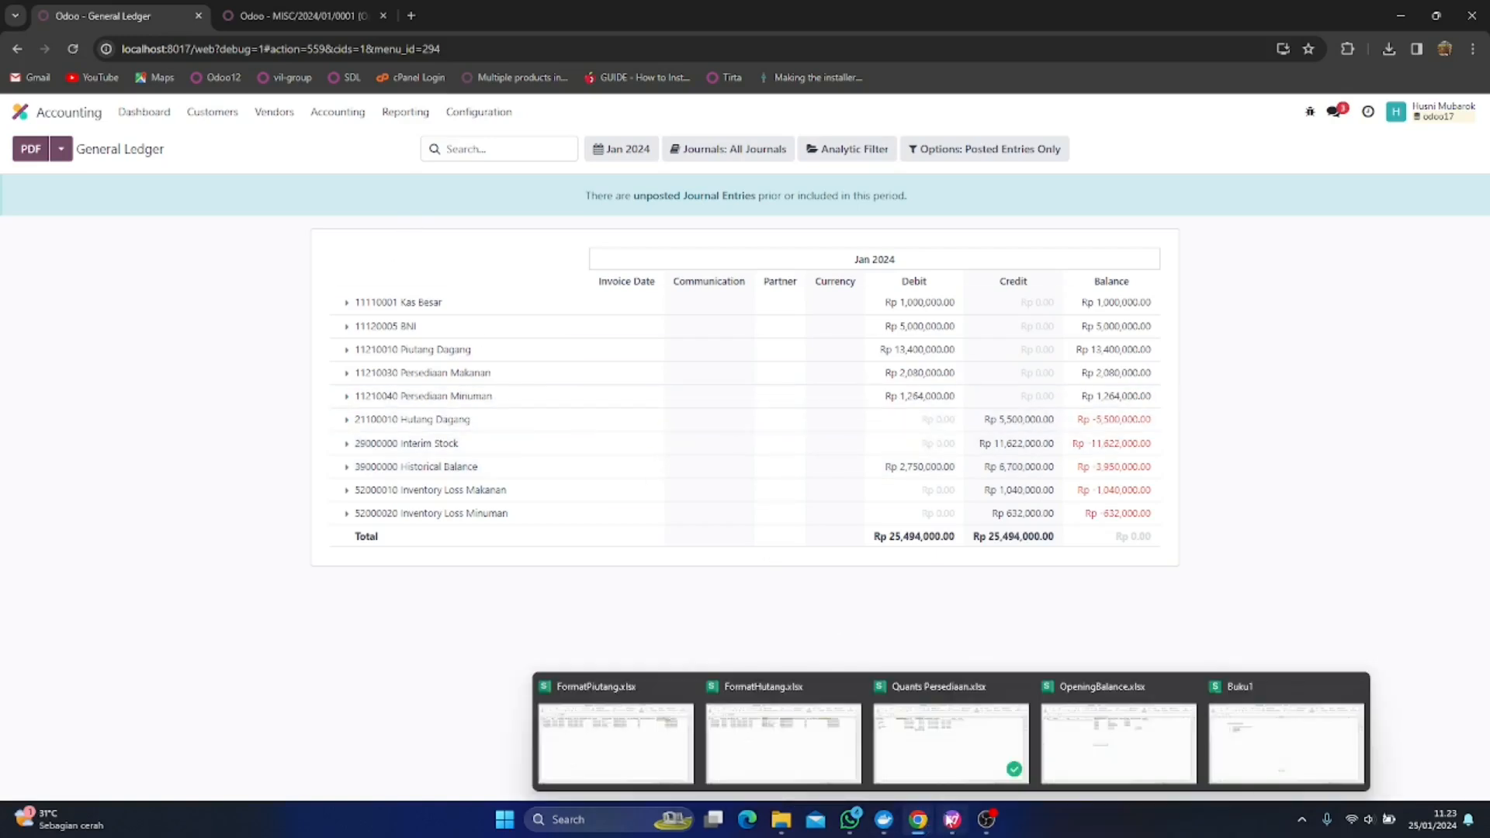
{"action": "left_click", "coordinate": [1126, 744]}
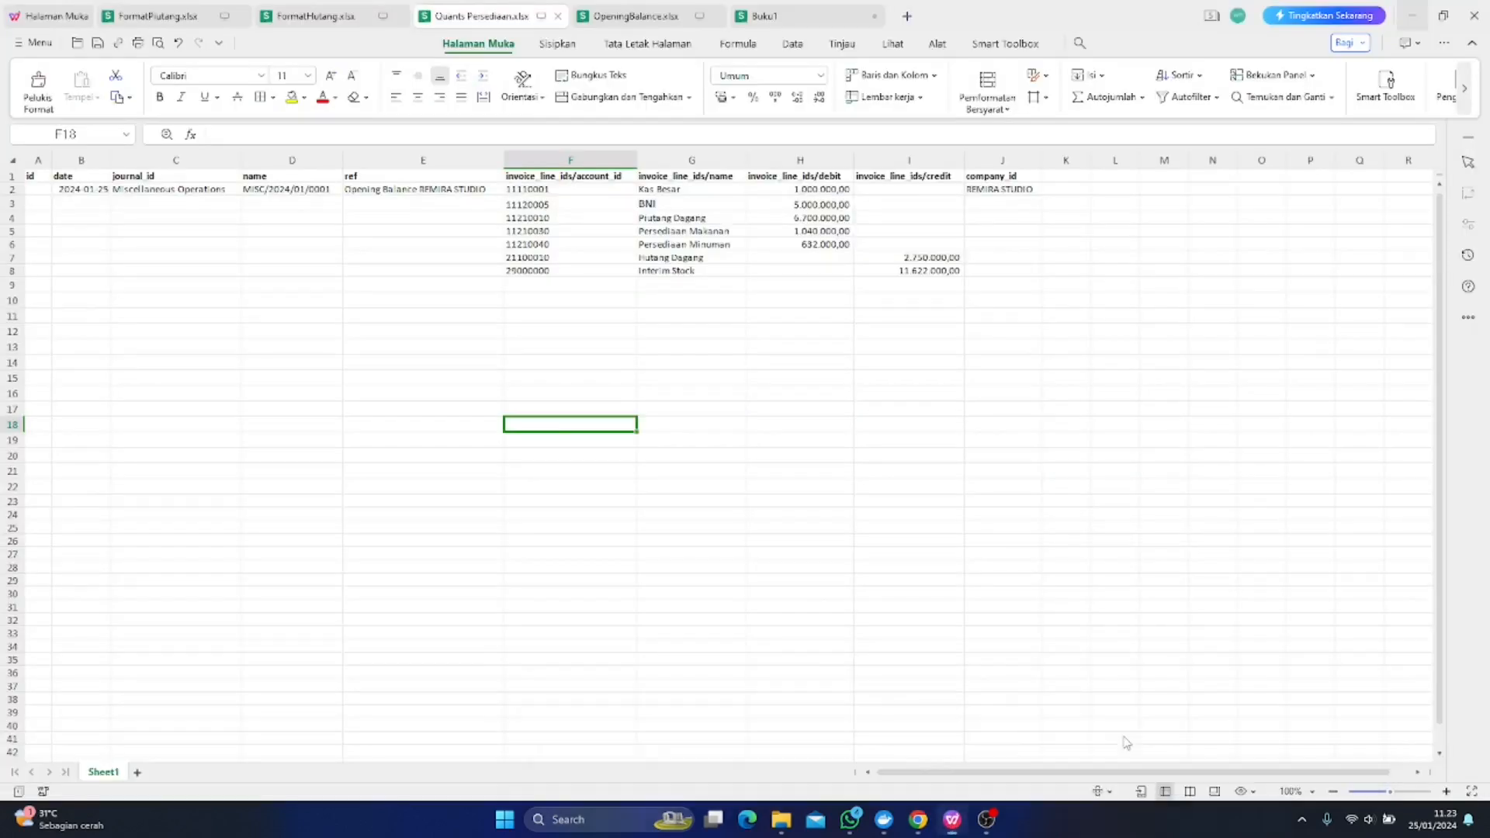
{"action": "left_click", "coordinate": [137, 350]}
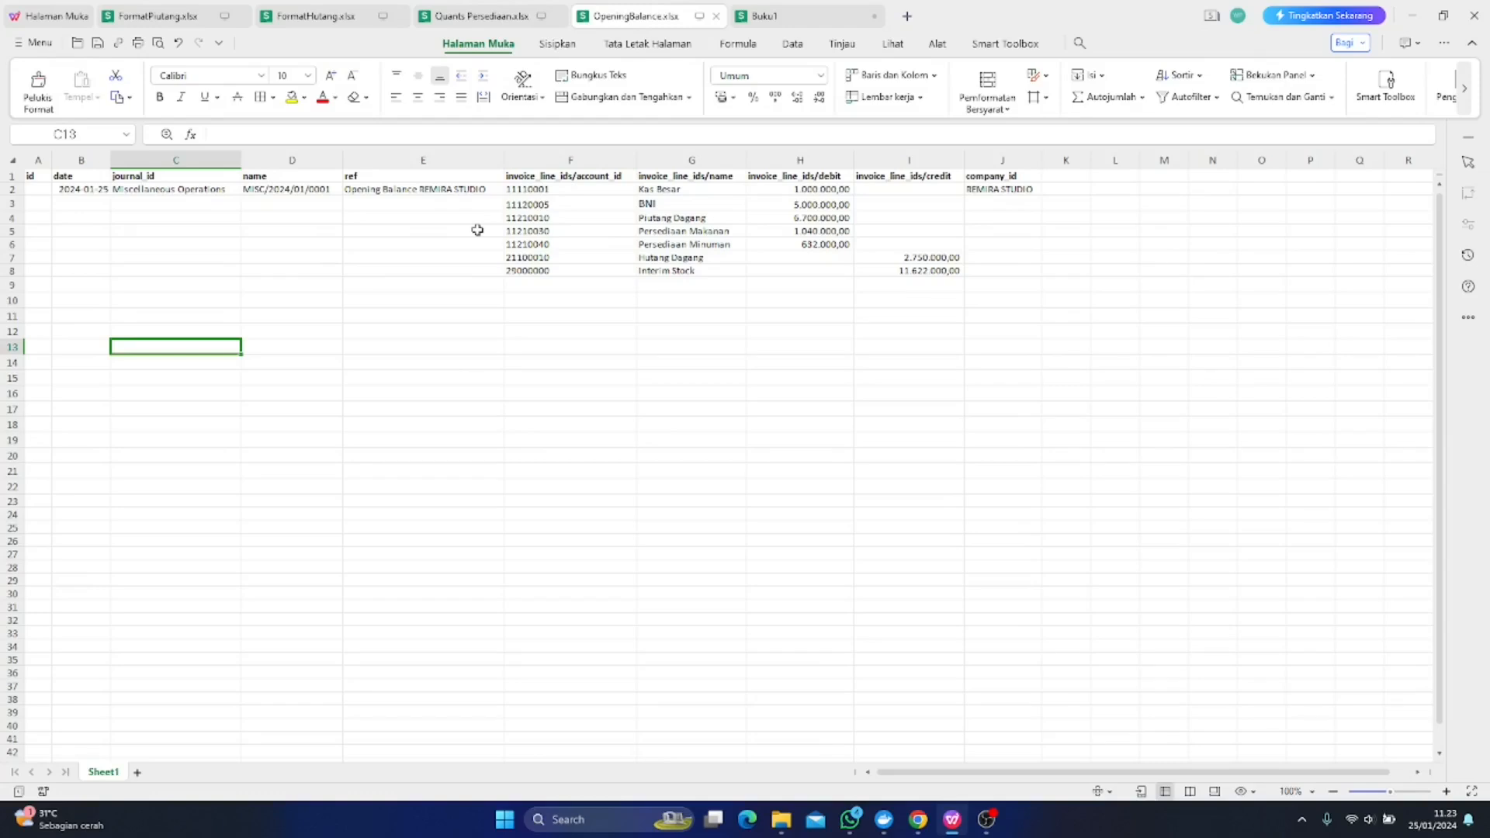
{"action": "key", "text": "F12"}
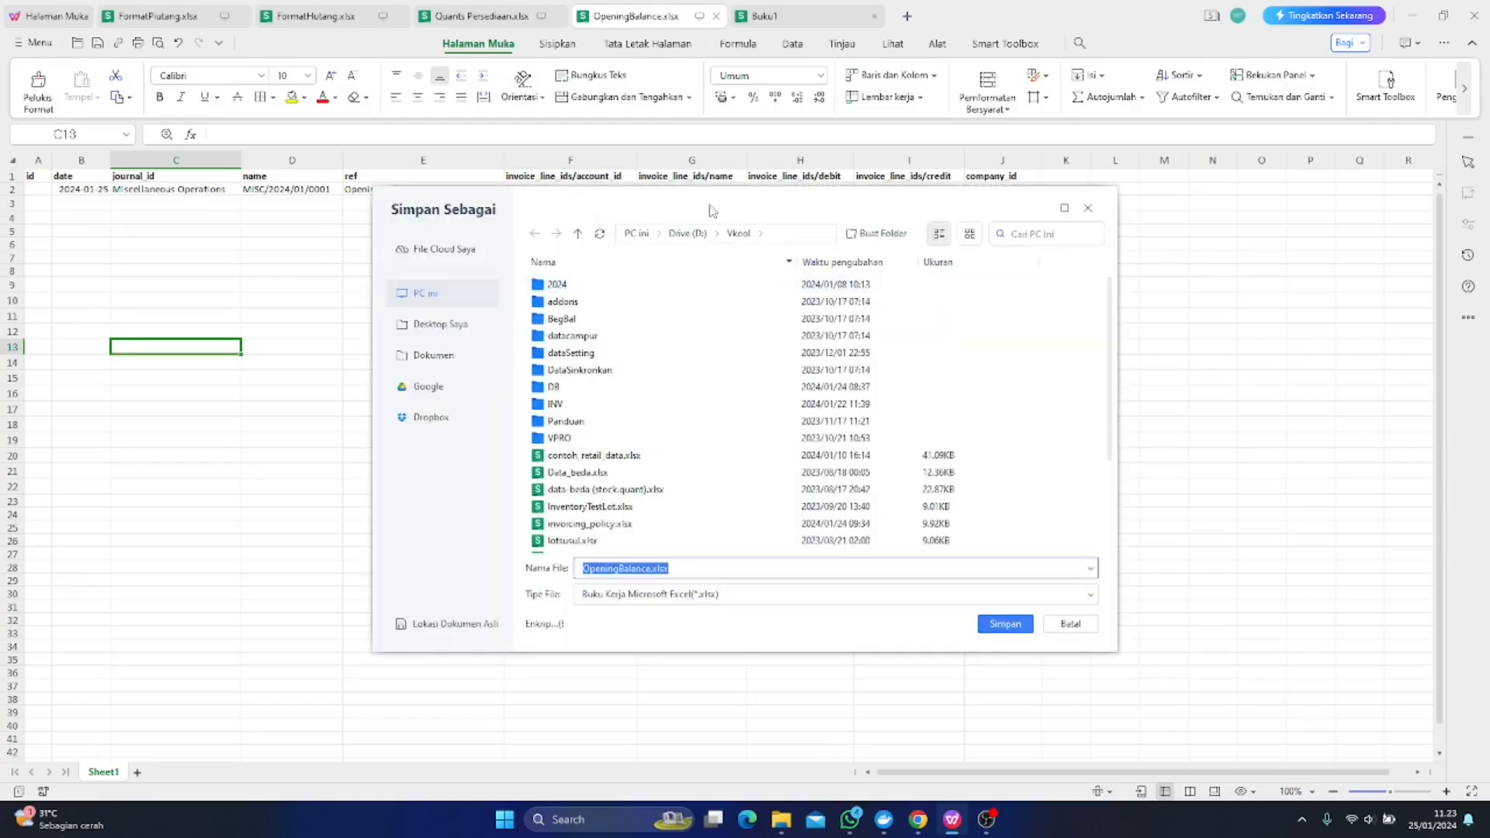
{"action": "left_click", "coordinate": [680, 234]}
{"action": "double_click", "coordinate": [596, 369]}
{"action": "double_click", "coordinate": [570, 354]}
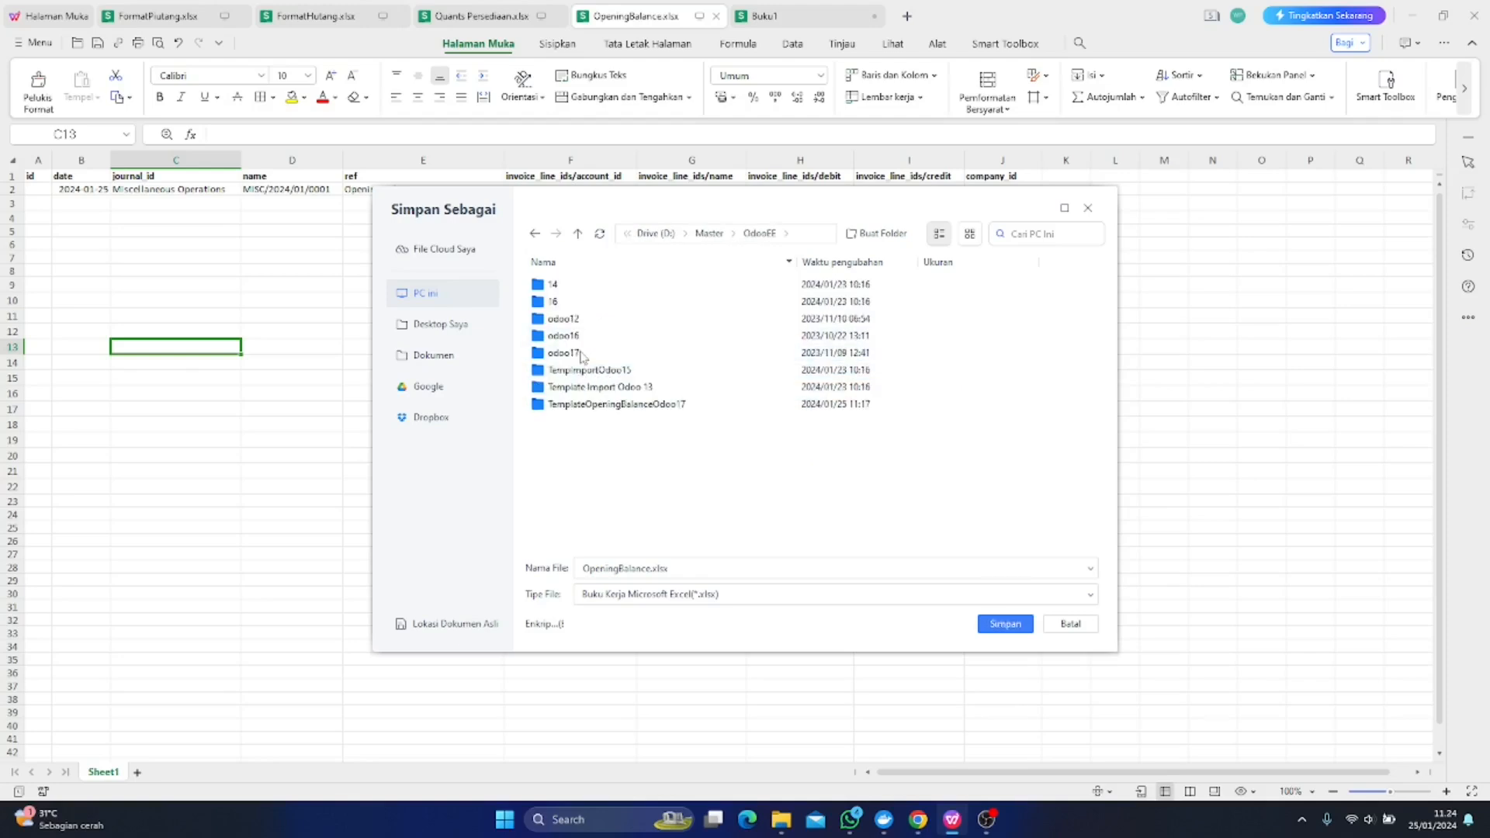
{"action": "left_click", "coordinate": [627, 405]}
{"action": "double_click", "coordinate": [628, 406]}
Name the copy ReverseJournal.xlsx and save it
{"action": "left_click", "coordinate": [600, 567]}
{"action": "double_click", "coordinate": [620, 572]}
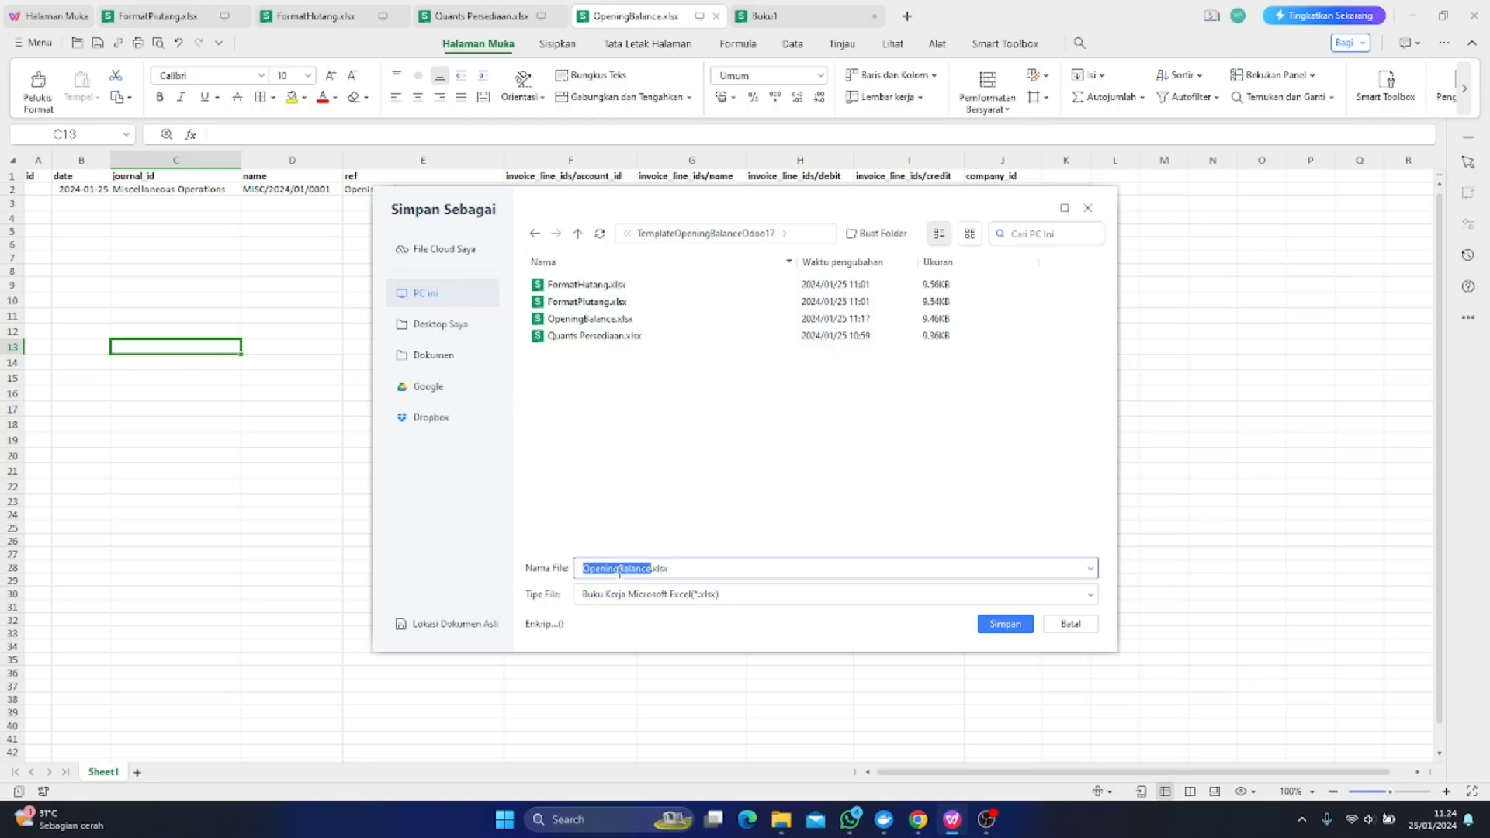
{"action": "left_click", "coordinate": [587, 570]}
{"action": "type", "text": "Reverse"}
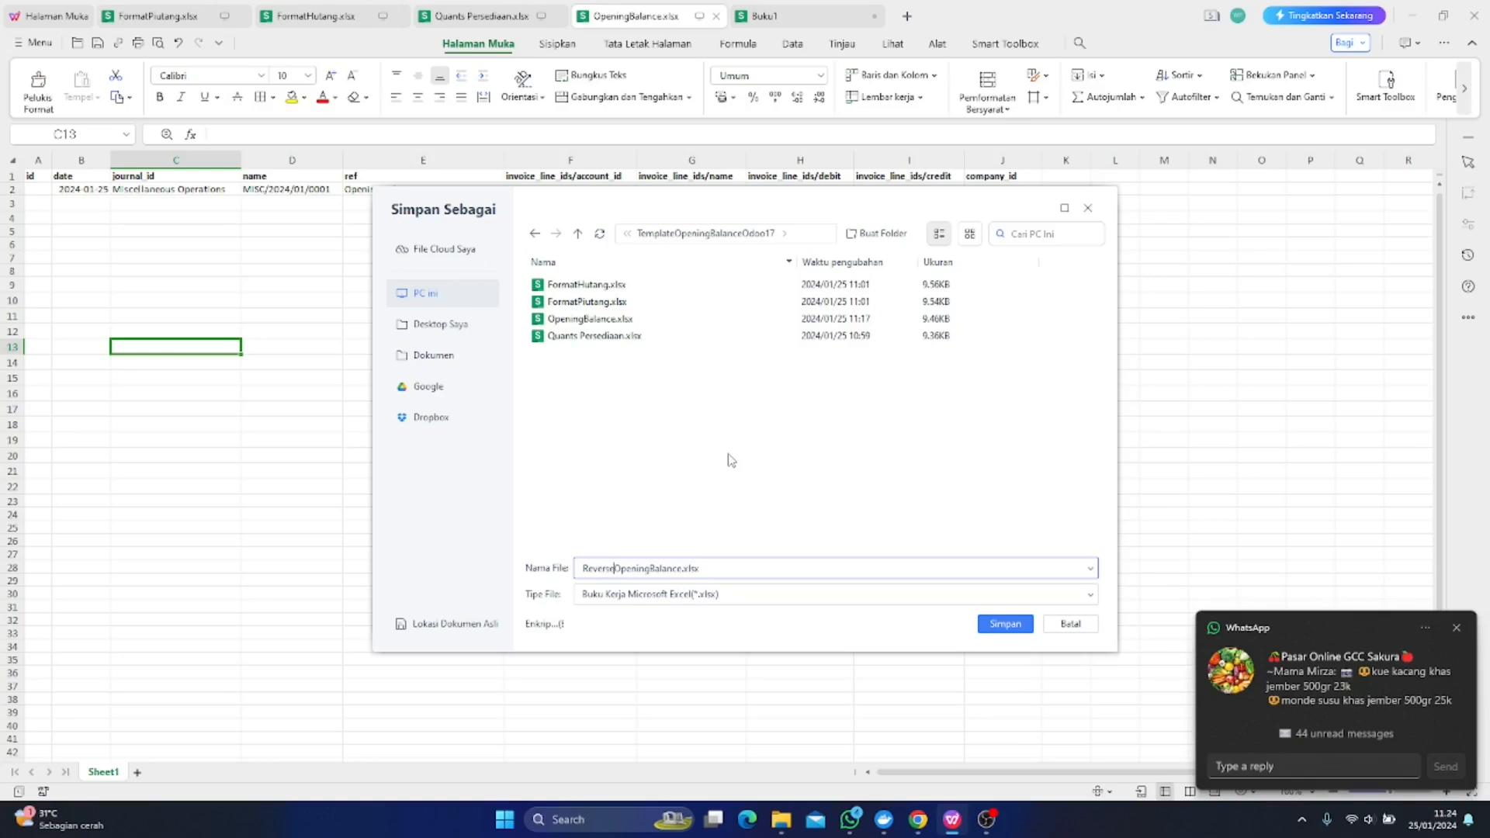
{"action": "double_click", "coordinate": [625, 568]}
{"action": "left_click", "coordinate": [683, 569]}
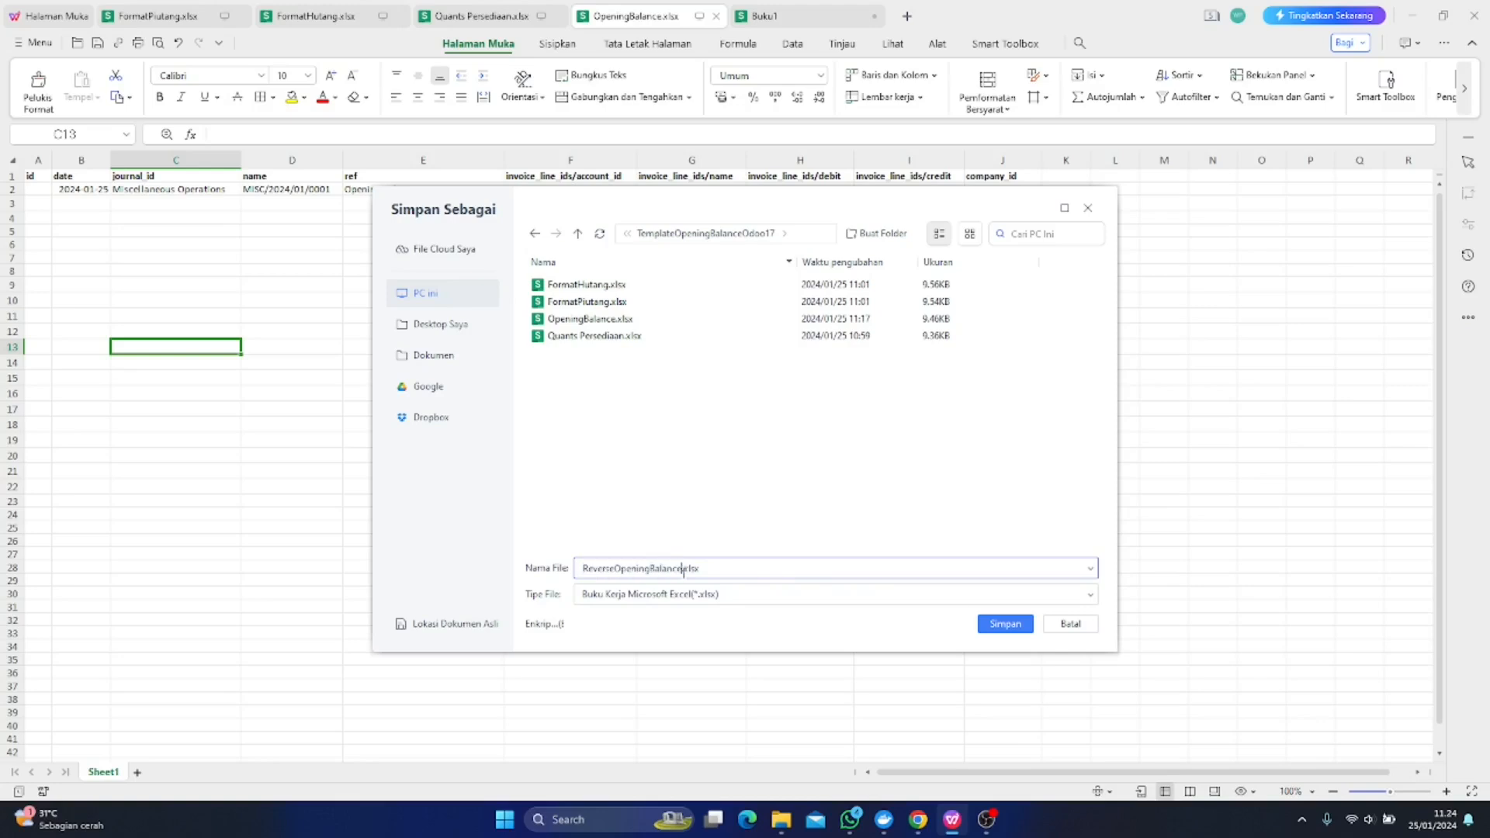
{"action": "key", "text": "BackSpace"}
{"action": "key", "text": "BackSpace"}
{"action": "key", "text": "BackSpace"}
{"action": "key", "text": "BackSpace"}
{"action": "key", "text": "BackSpace"}
{"action": "key", "text": "BackSpace"}
{"action": "key", "text": "BackSpace"}
{"action": "key", "text": "BackSpace"}
{"action": "key", "text": "BackSpace"}
{"action": "key", "text": "BackSpace"}
{"action": "key", "text": "BackSpace"}
{"action": "key", "text": "BackSpace"}
{"action": "key", "text": "BackSpace"}
{"action": "key", "text": "BackSpace"}
{"action": "type", "text": "Journal"}
{"action": "left_click", "coordinate": [1003, 624]}
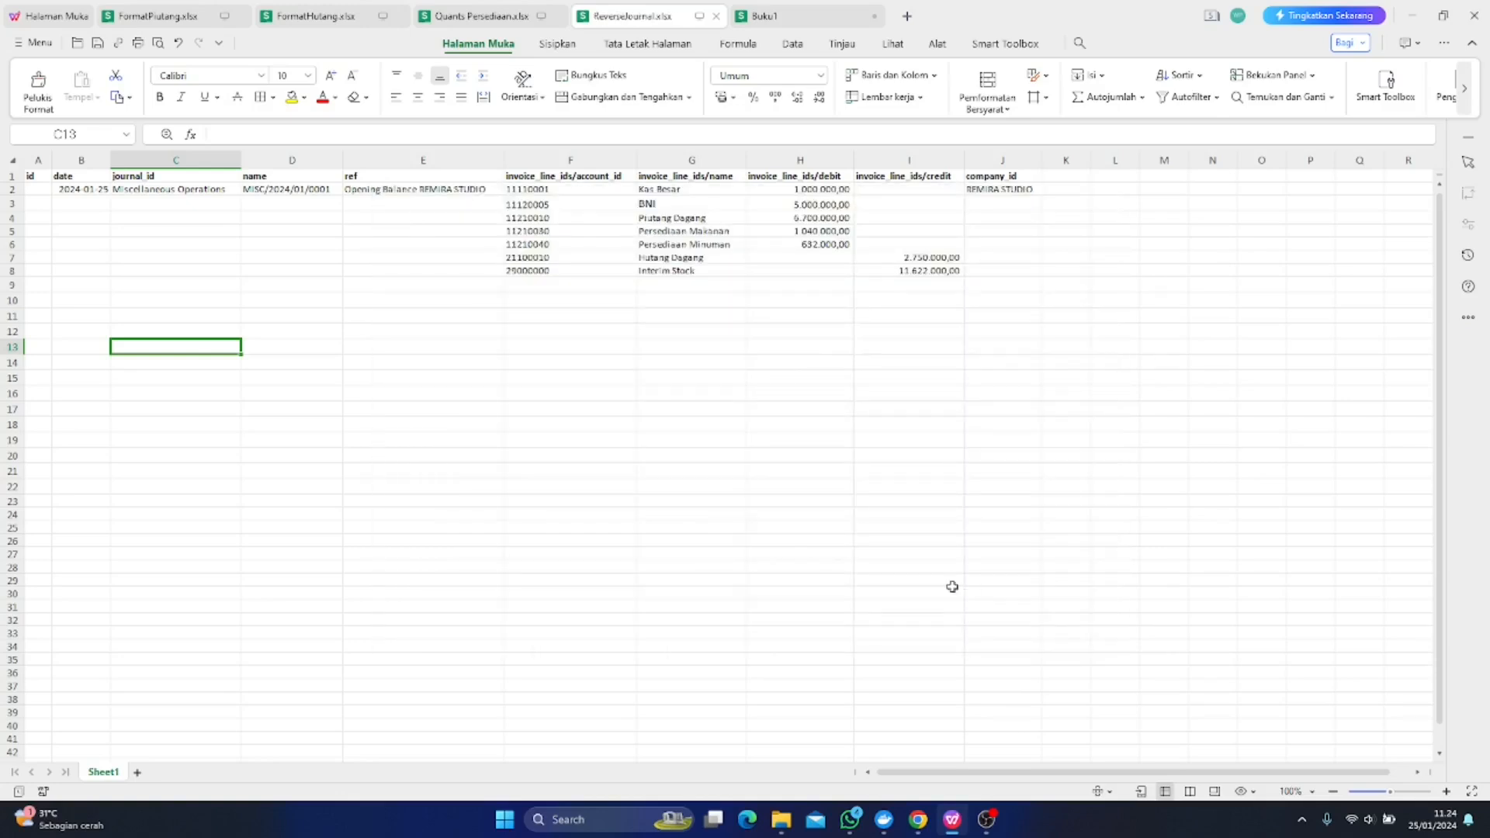
Clear the account, label and debit cells of the Kas Besar and BNI lines in F2:H3
{"action": "left_click", "coordinate": [863, 526]}
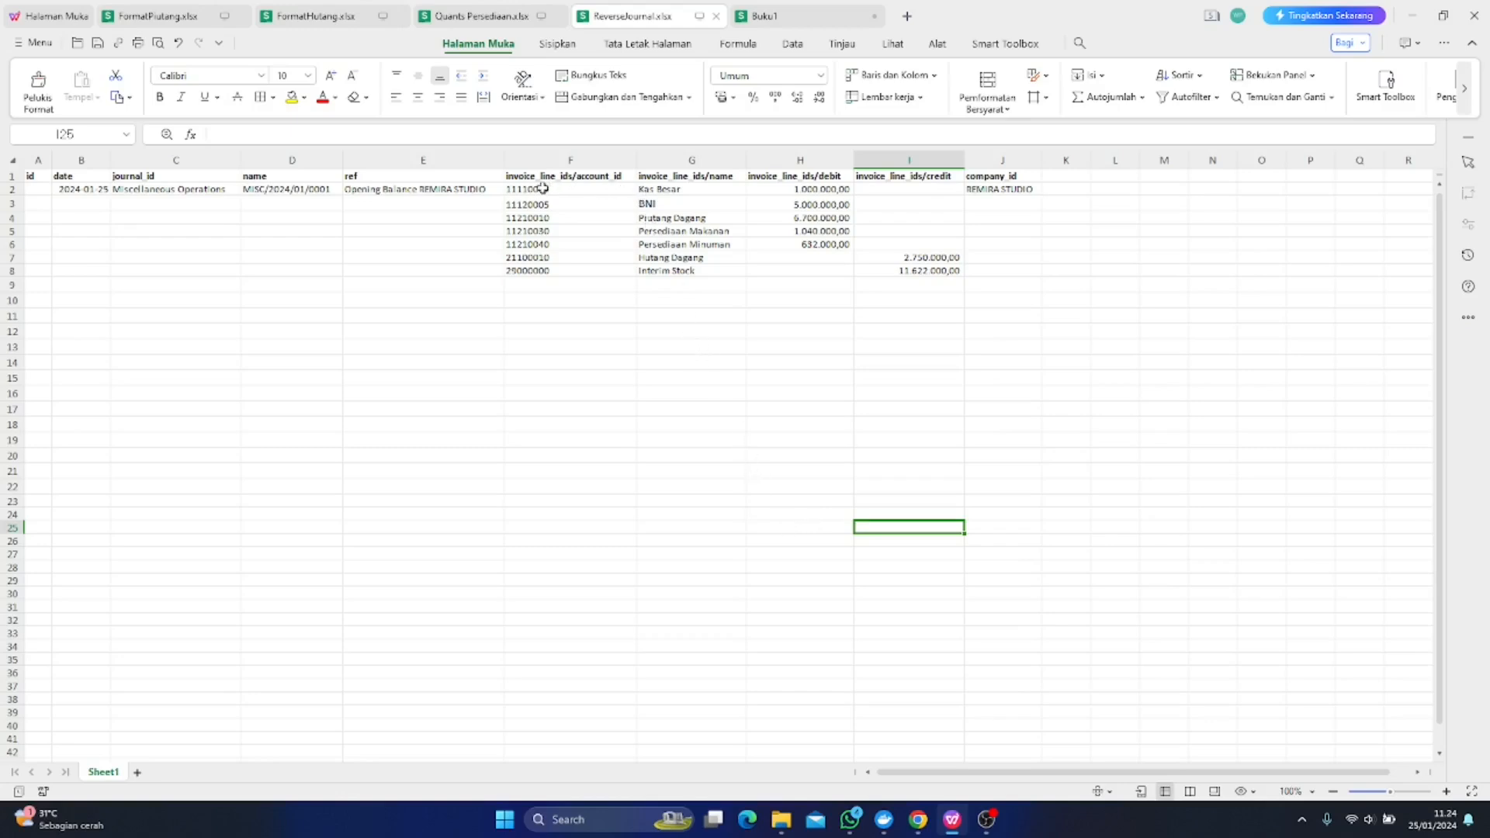
{"action": "left_click_drag", "start_coordinate": [542, 187], "coordinate": [786, 204]}
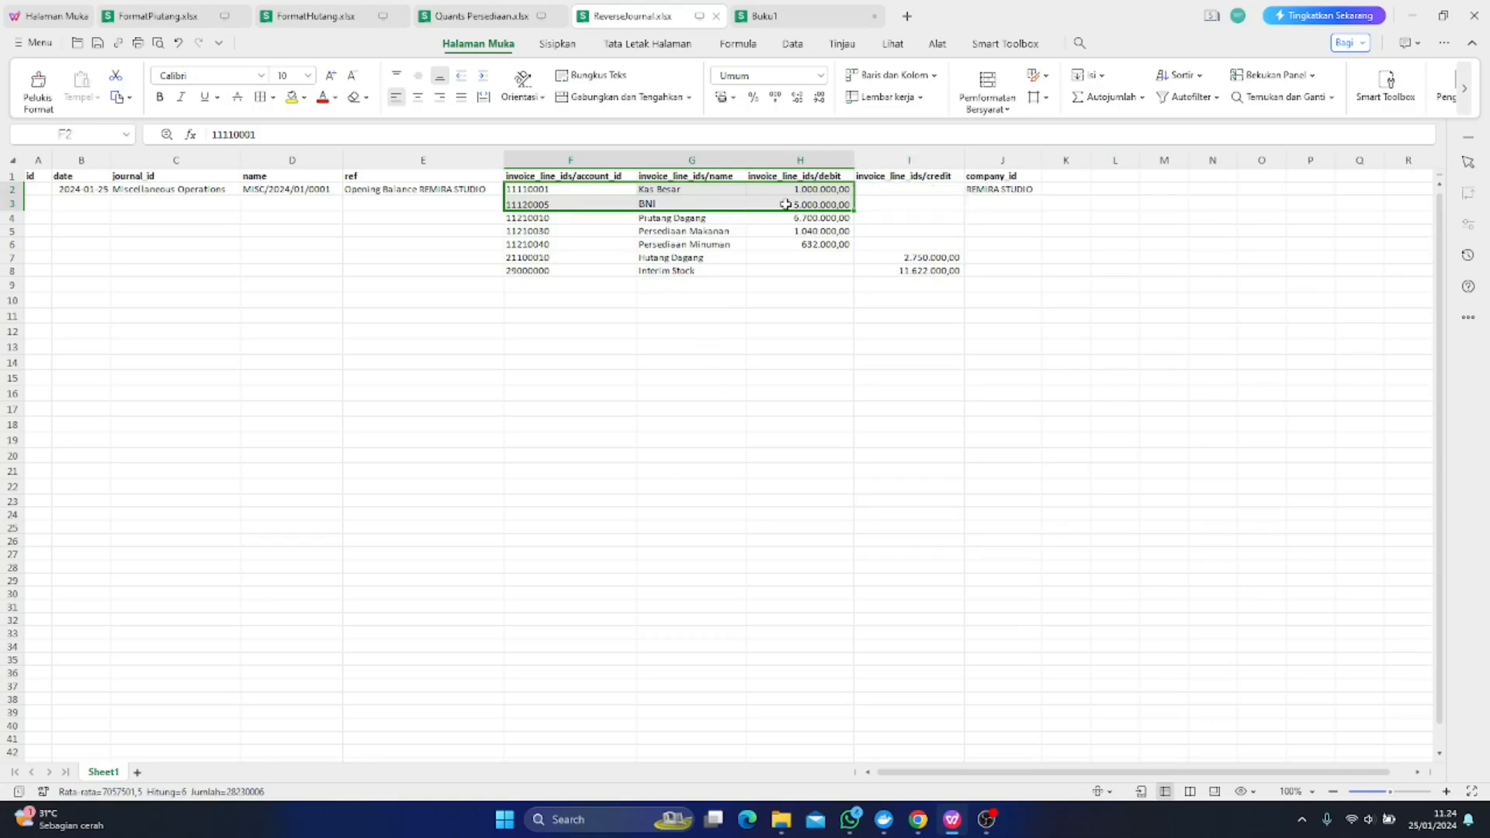
{"action": "key", "text": "Delete"}
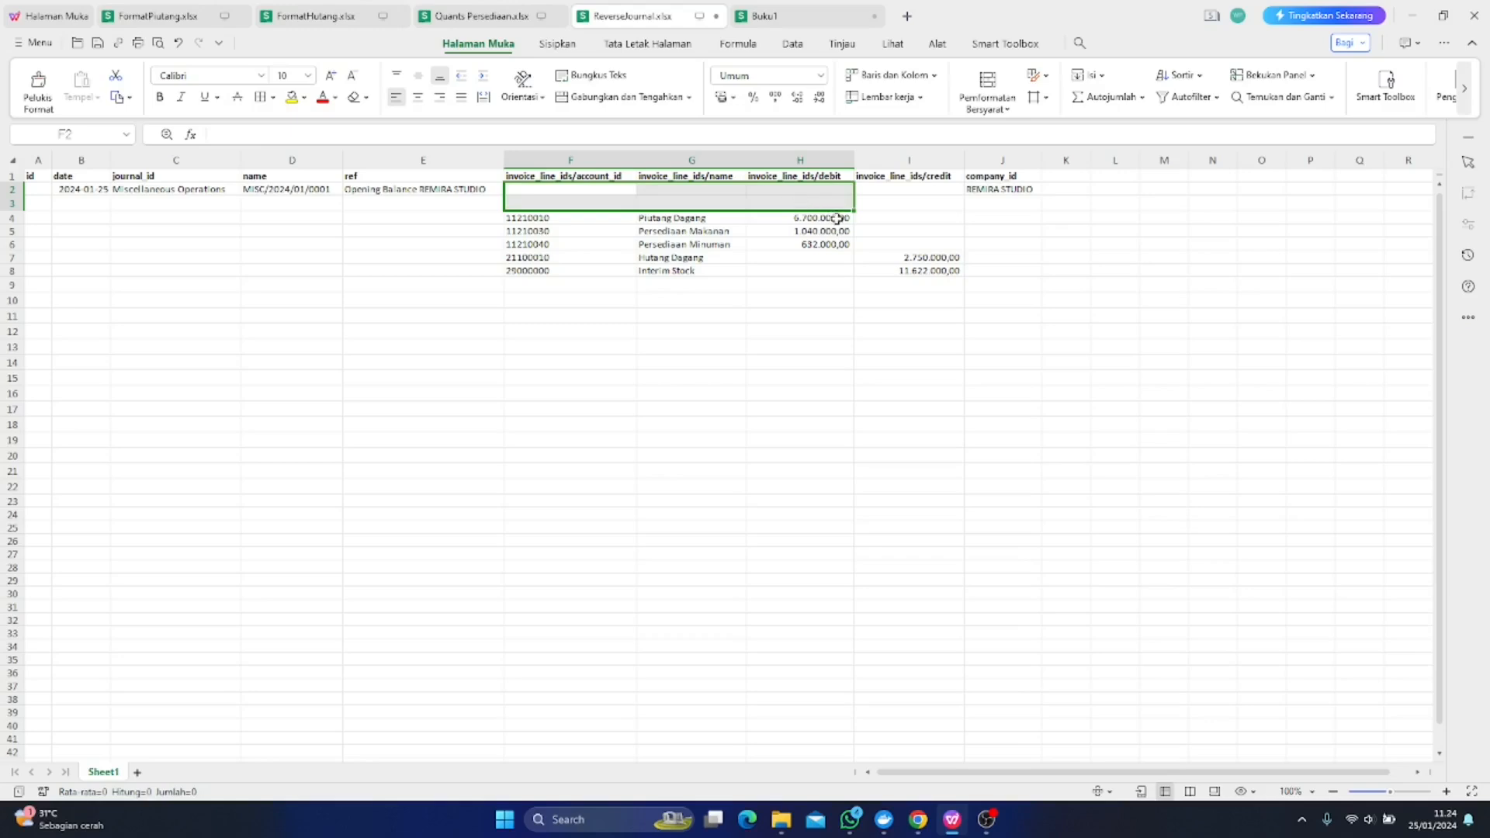
Move the debit amounts of Piutang Dagang, Persediaan Makanan and Persediaan Minuman to the credit column in I4:I6
{"action": "left_click_drag", "start_coordinate": [834, 221], "coordinate": [832, 245]}
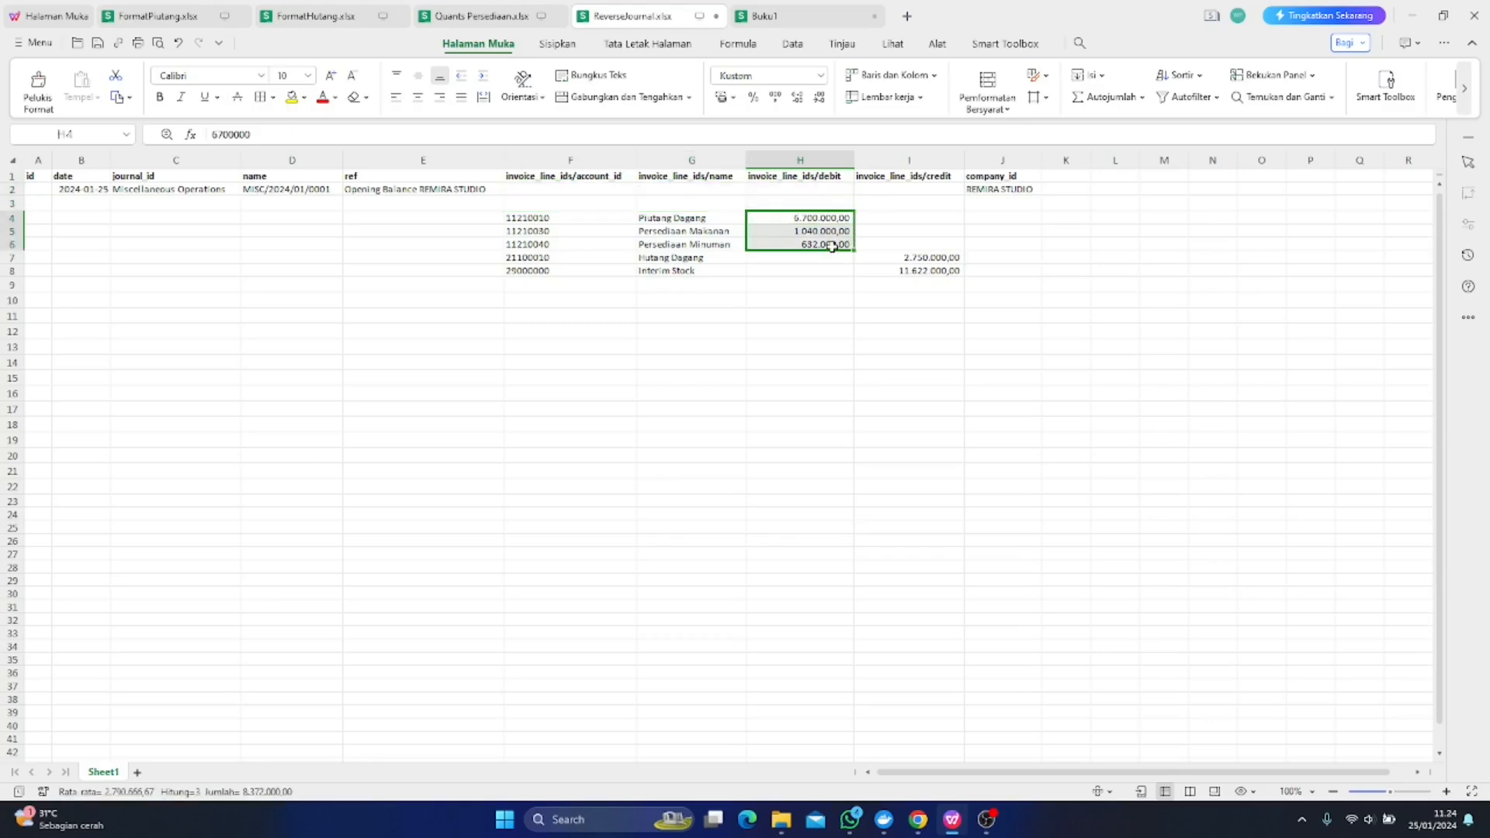
{"action": "key", "text": "ctrl+c"}
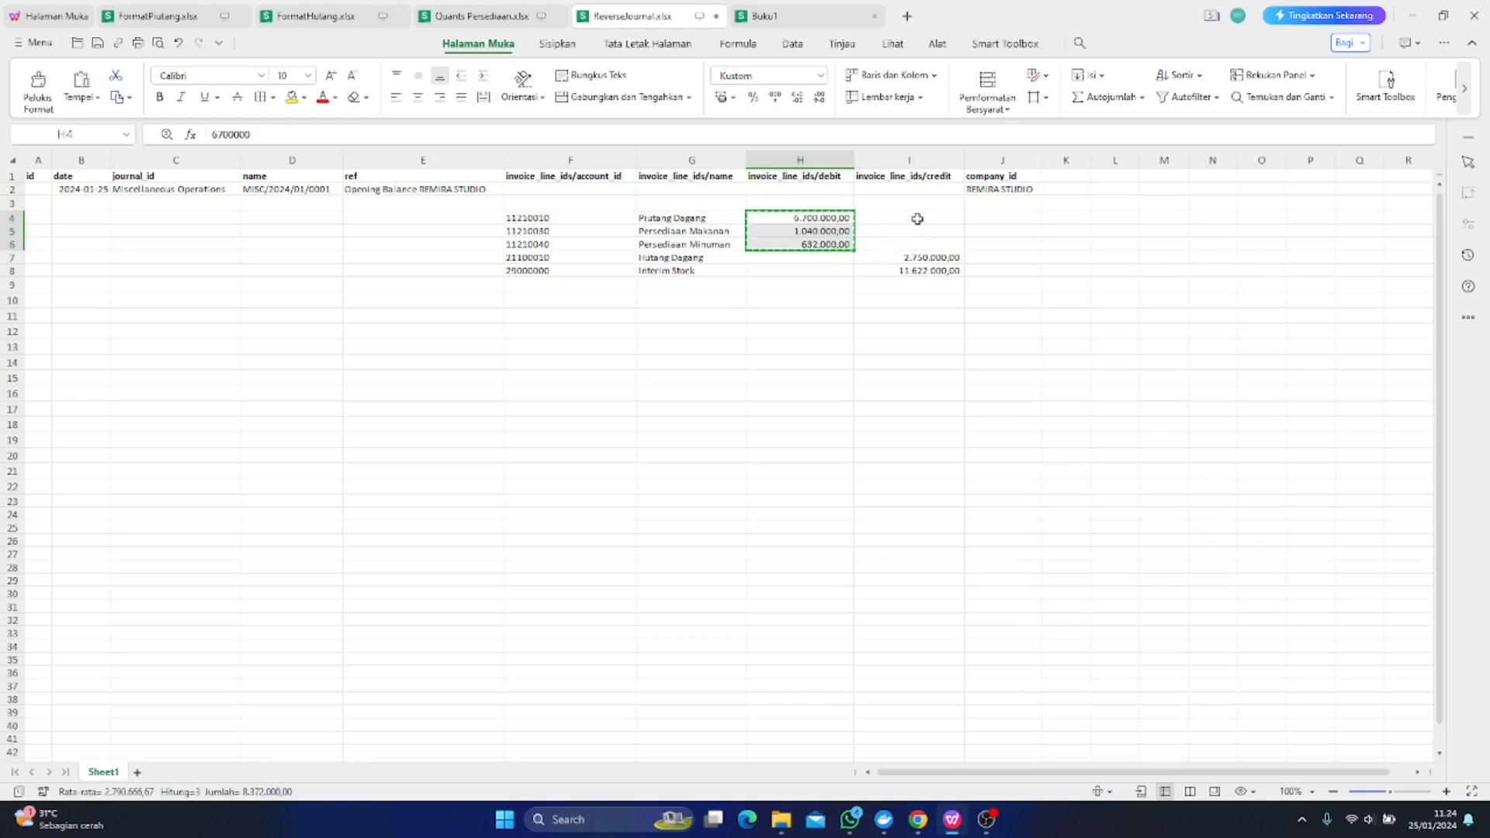
{"action": "left_click", "coordinate": [918, 219]}
{"action": "key", "text": "ctrl+v"}
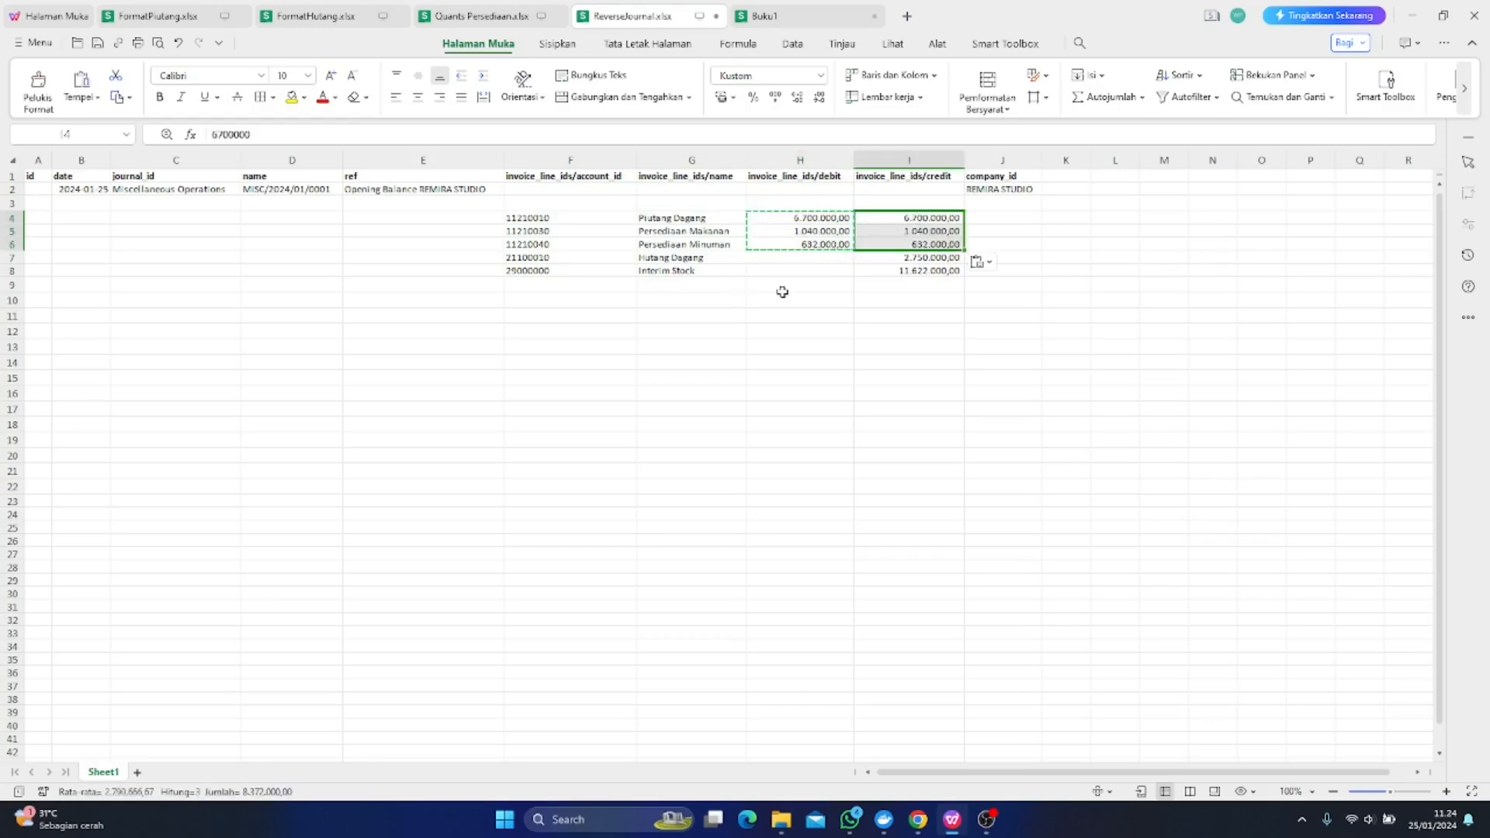
{"action": "left_click", "coordinate": [842, 305]}
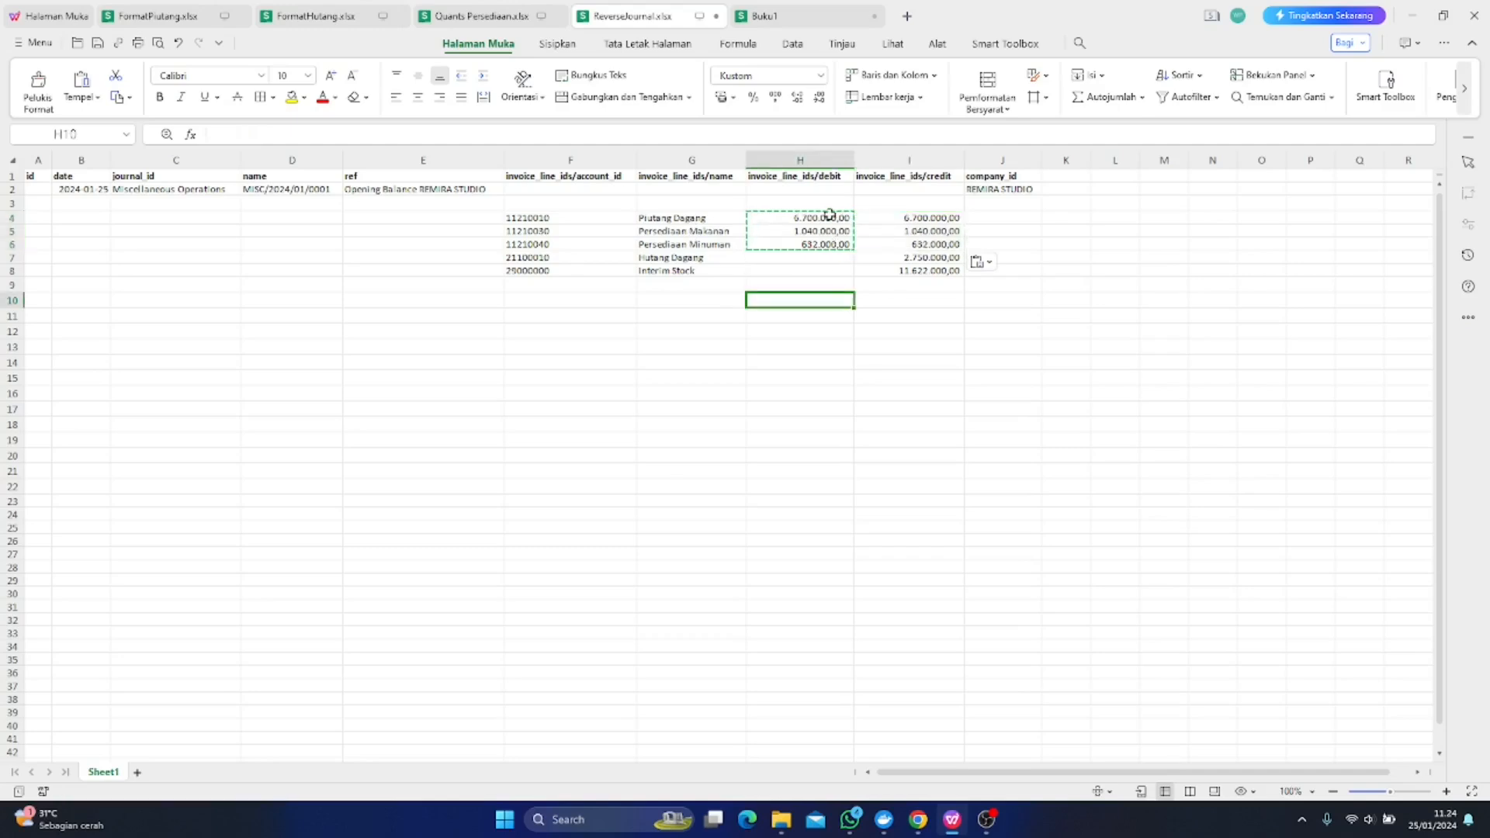
{"action": "left_click_drag", "start_coordinate": [830, 215], "coordinate": [829, 244]}
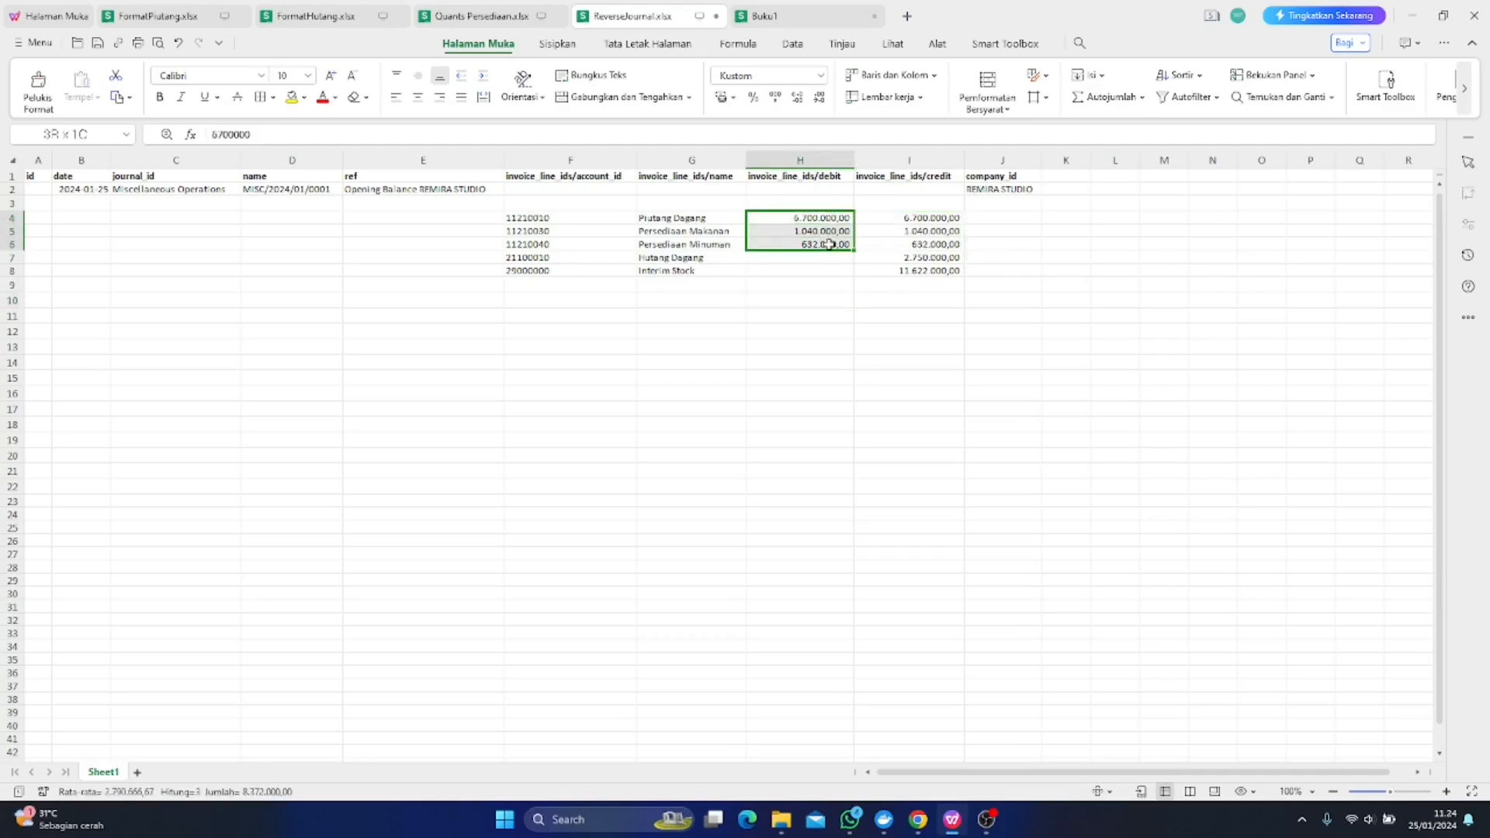
{"action": "key", "text": "Delete"}
Move the Hutang Dagang amount from credit to debit and clear the Interim Stock credit amount
{"action": "left_click", "coordinate": [948, 257]}
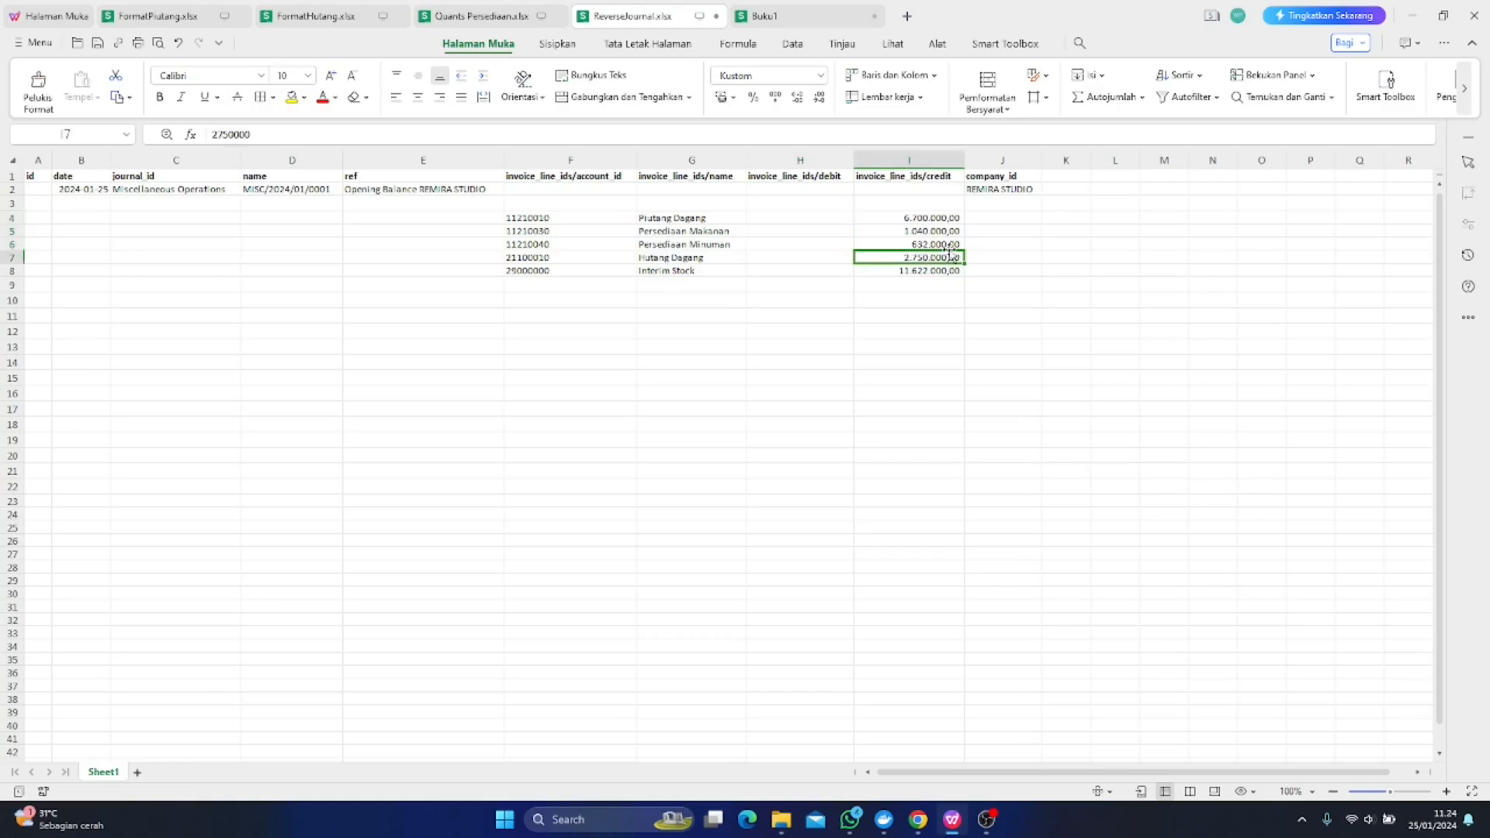
{"action": "left_click_drag", "start_coordinate": [950, 253], "coordinate": [792, 253]}
{"action": "left_click", "coordinate": [786, 301]}
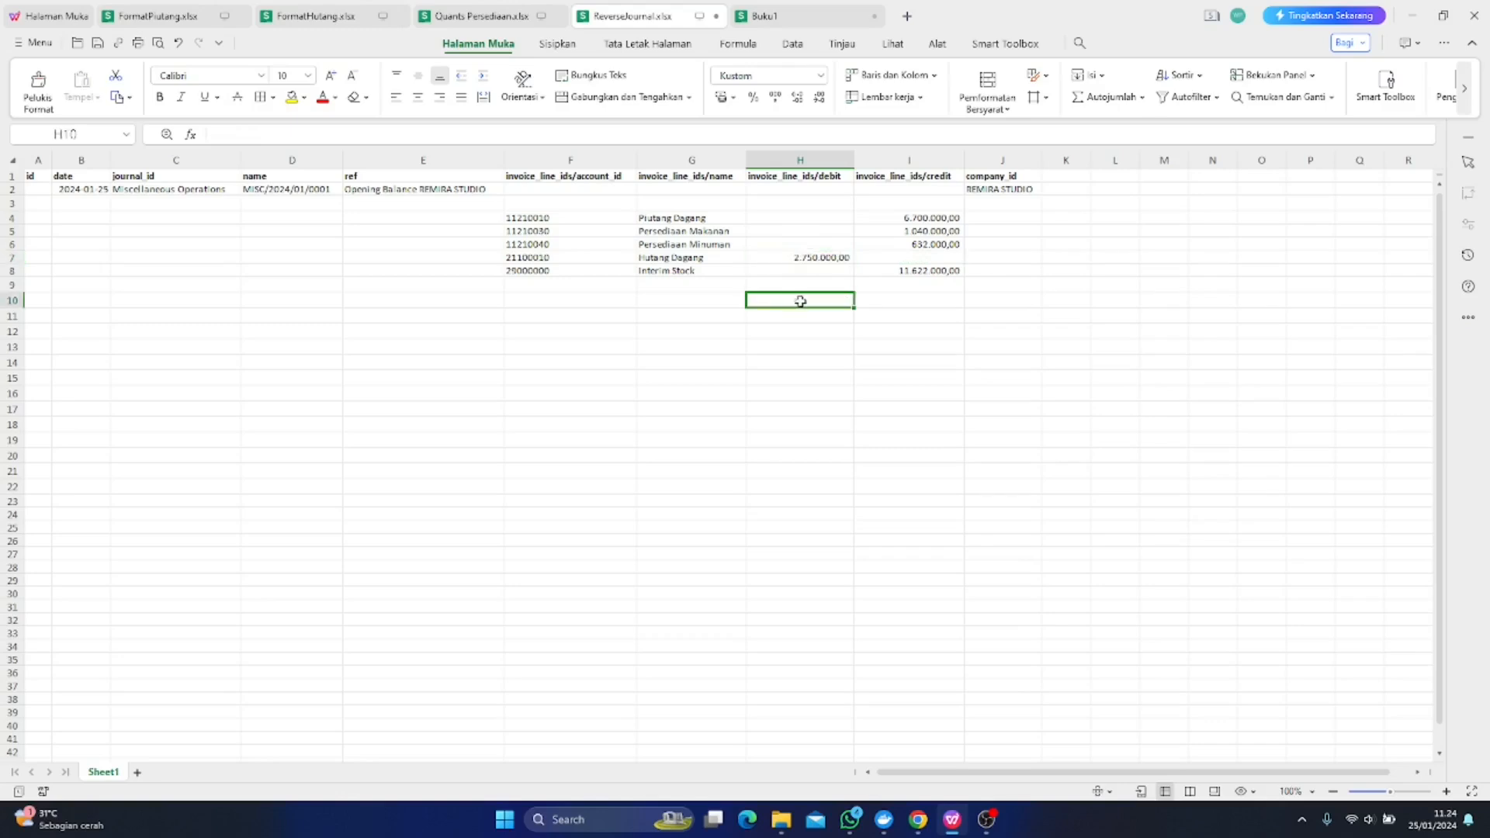
{"action": "left_click", "coordinate": [878, 266]}
{"action": "key", "text": "Delete"}
{"action": "left_click", "coordinate": [861, 365]}
Move the five remaining journal lines in F4:I8 up so they start at F2
{"action": "left_click_drag", "start_coordinate": [553, 217], "coordinate": [911, 268]}
{"action": "key", "text": "ctrl+c"}
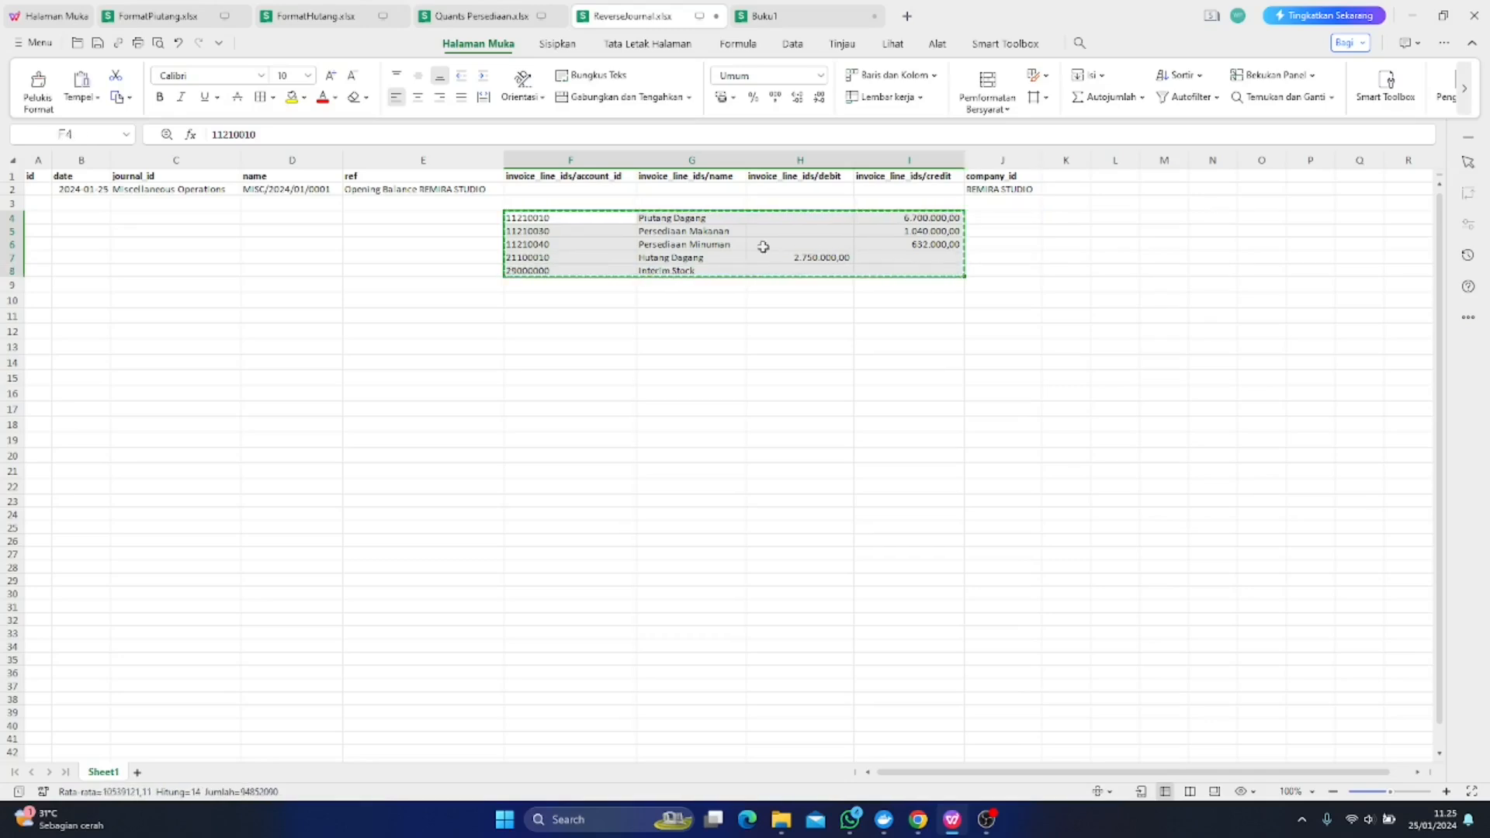
{"action": "left_click", "coordinate": [607, 187]}
{"action": "key", "text": "ctrl+v"}
{"action": "left_click", "coordinate": [658, 427]}
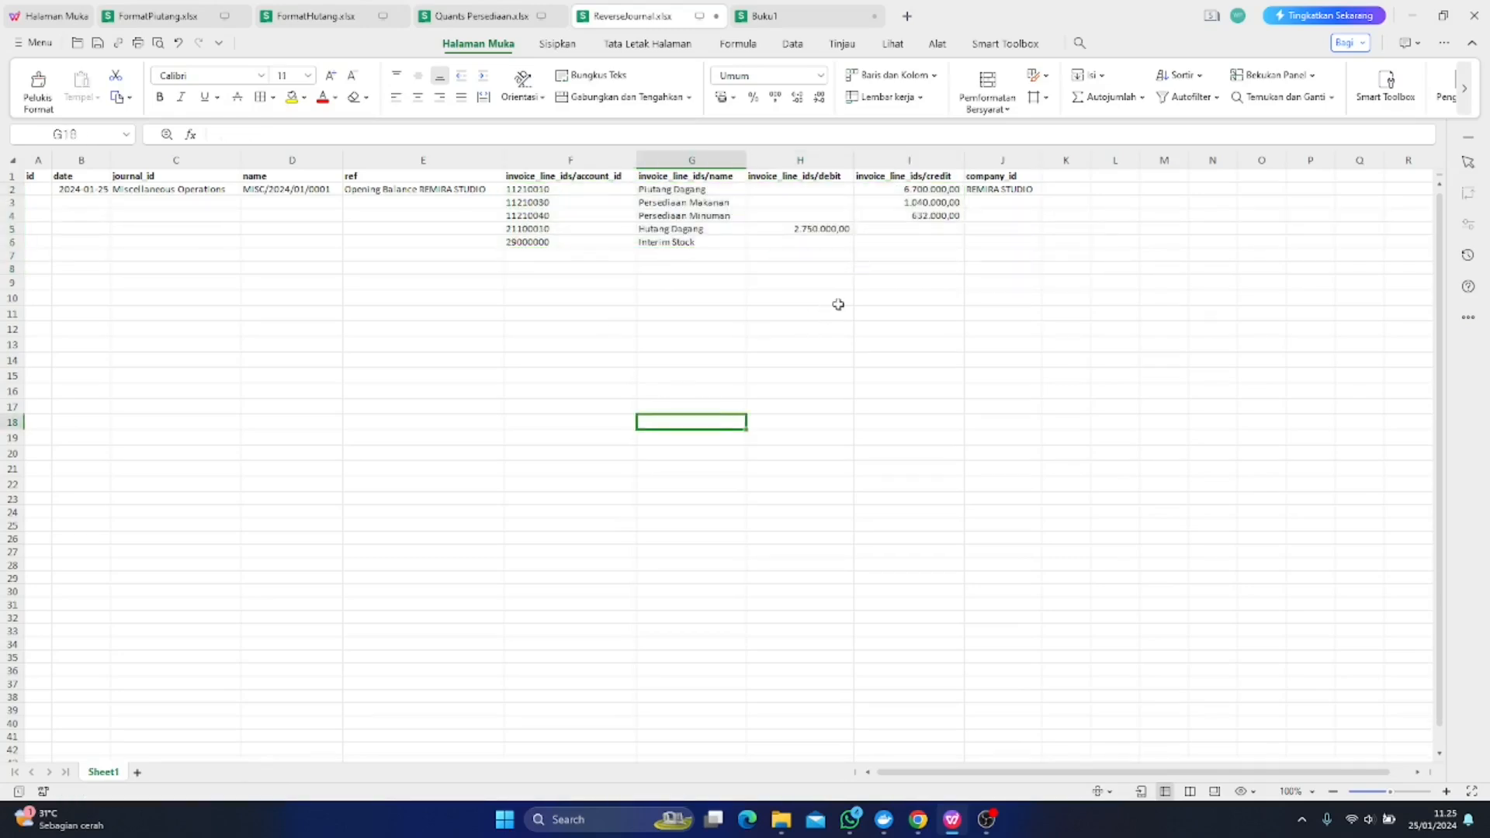
Total the credit column in I7 with a SUM of I2:I6
{"action": "left_click", "coordinate": [924, 260]}
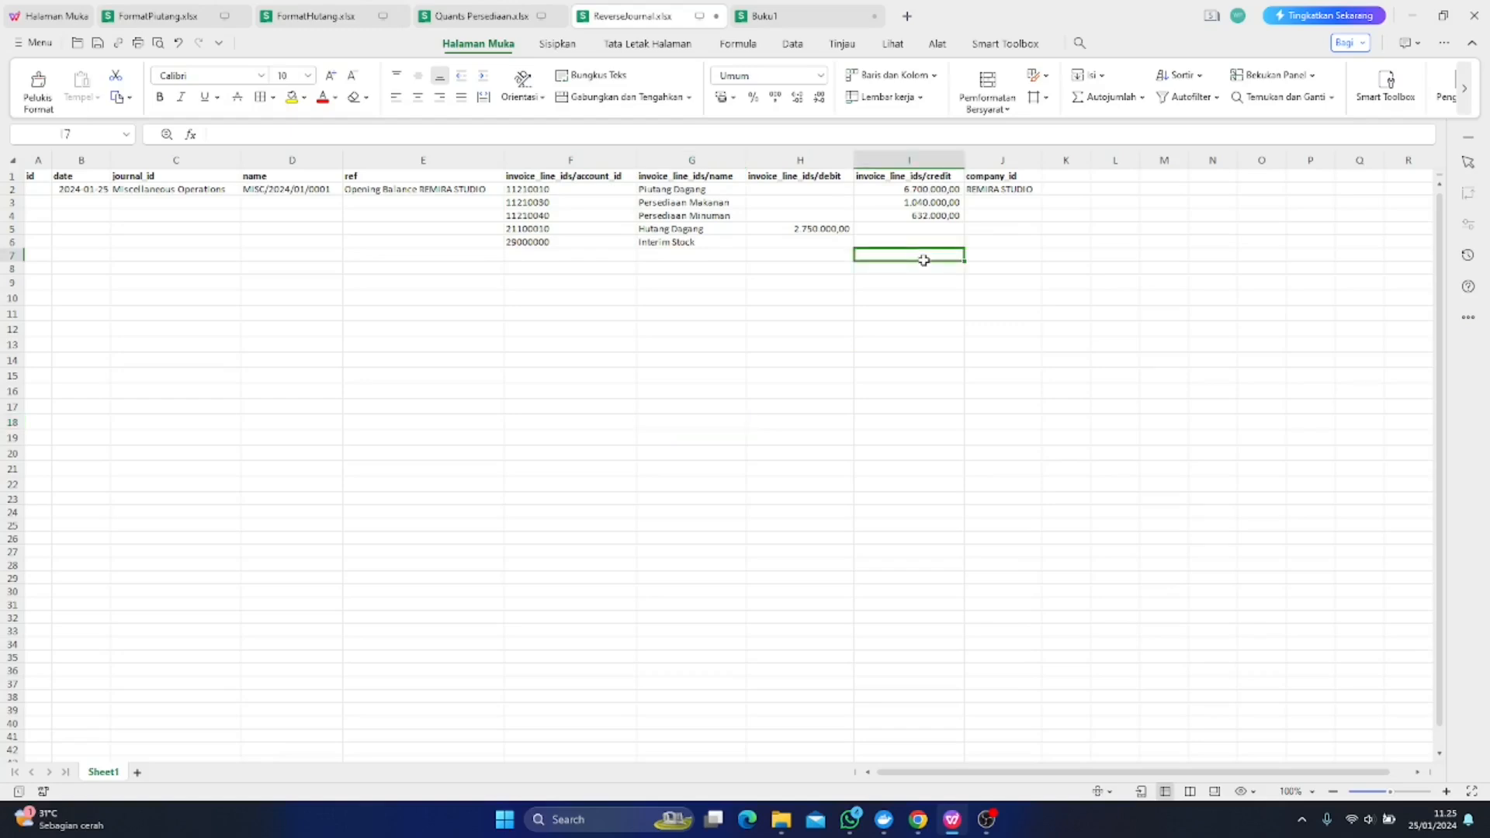
{"action": "type", "text": "=sum"}
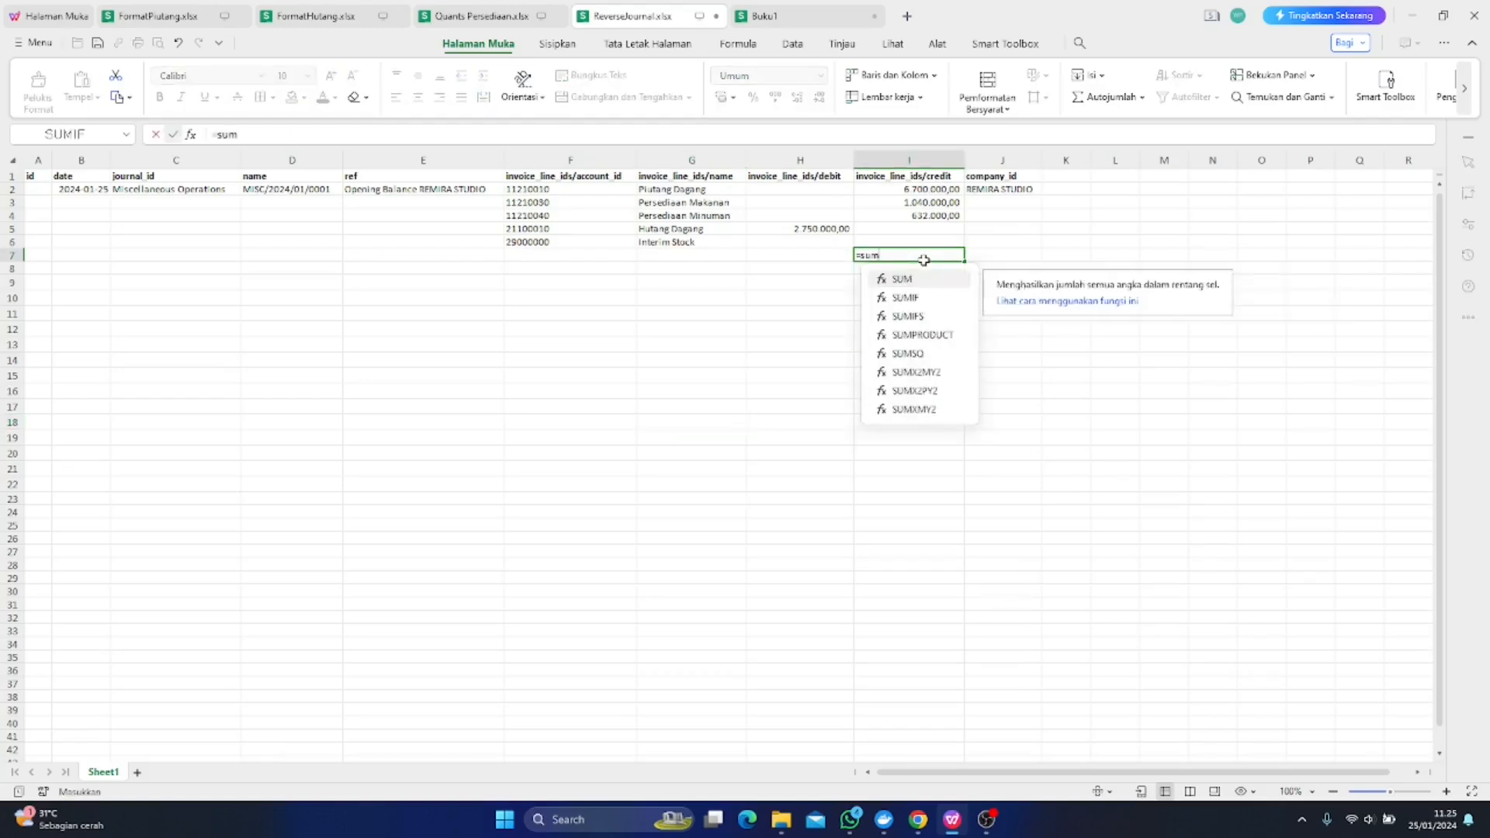
{"action": "type", "text": "("}
{"action": "left_click_drag", "start_coordinate": [928, 190], "coordinate": [929, 239]}
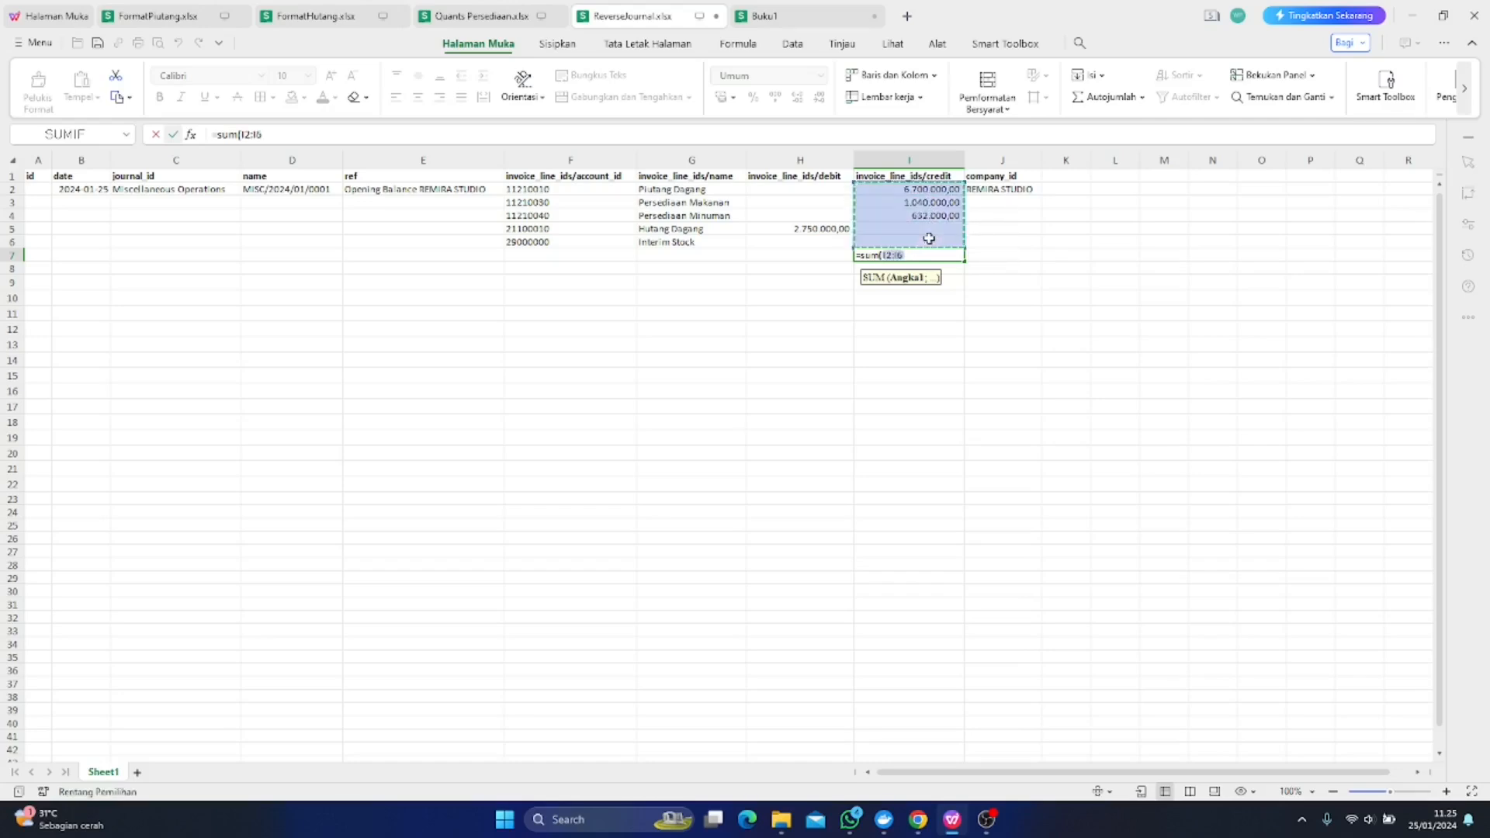
{"action": "key", "text": "Return"}
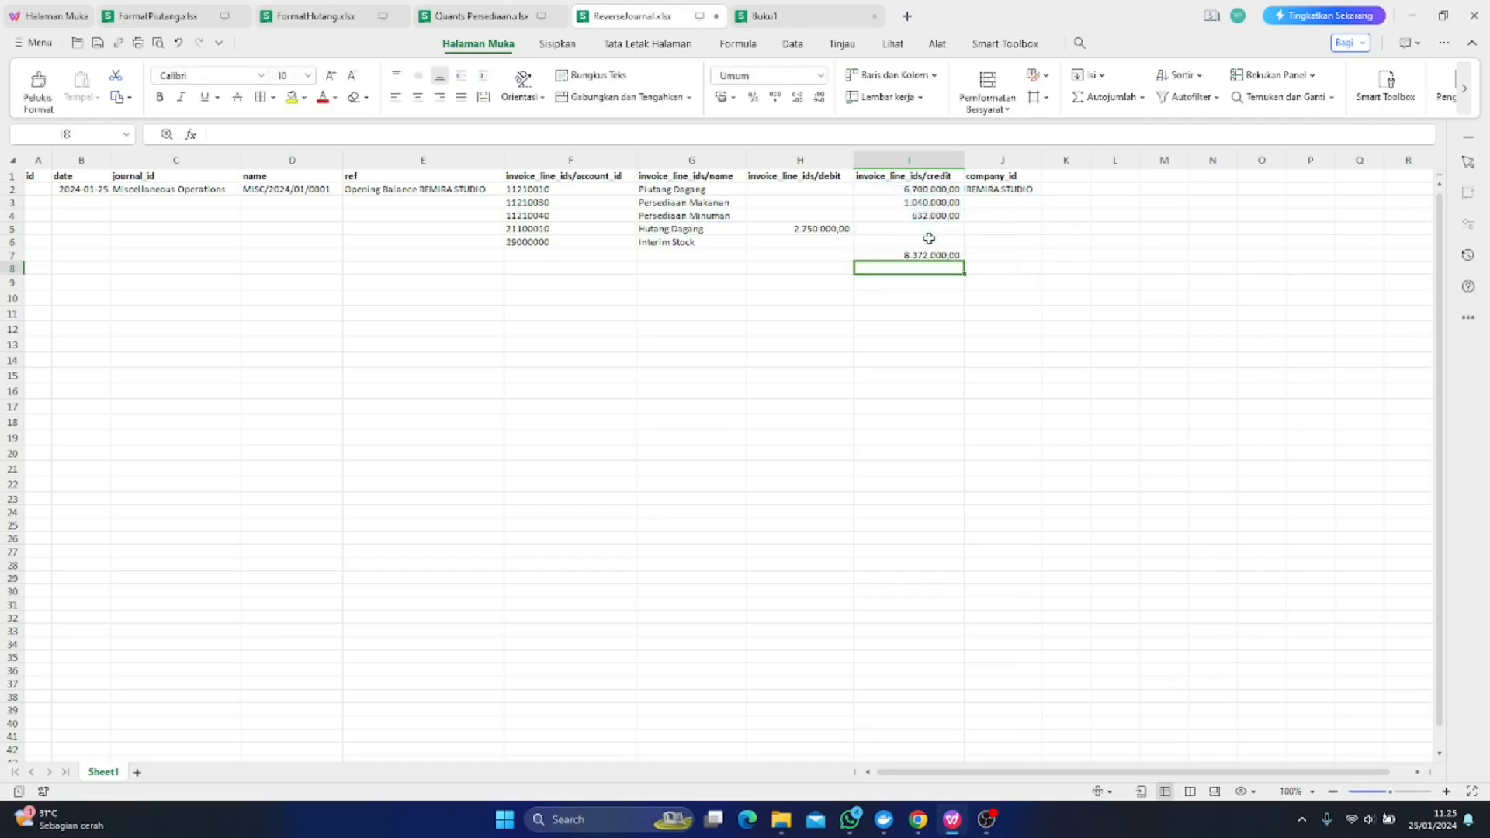
Copy the credit total formula from I7 to H7 to total the debit column
{"action": "left_click", "coordinate": [881, 254]}
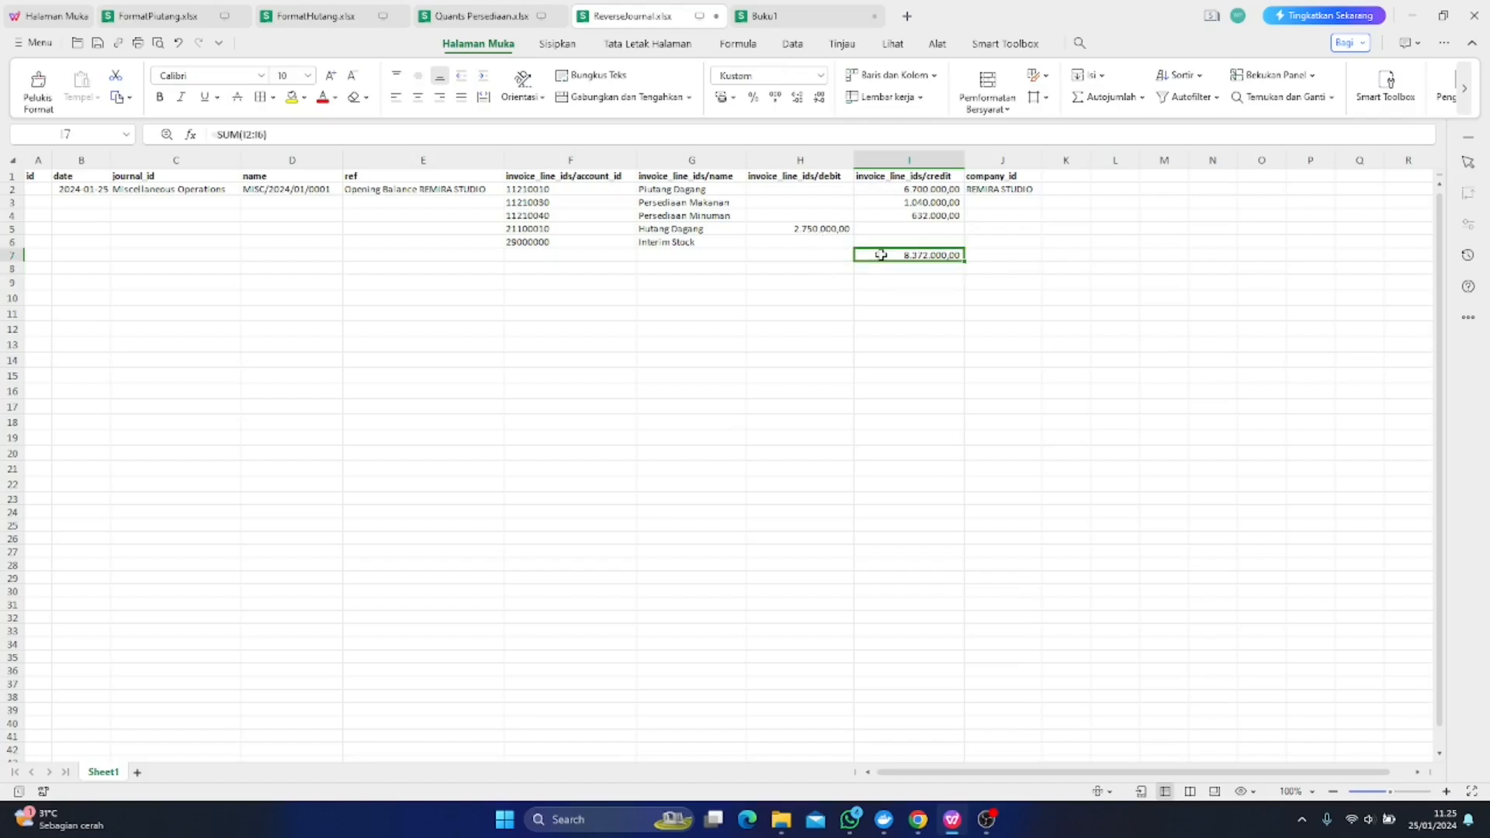
{"action": "key", "text": "ctrl+c"}
{"action": "left_click", "coordinate": [836, 255]}
{"action": "key", "text": "ctrl+v"}
{"action": "left_click", "coordinate": [835, 315]}
Calculate the difference between the credit and debit totals in I9 as I7 minus H7
{"action": "left_click", "coordinate": [915, 284]}
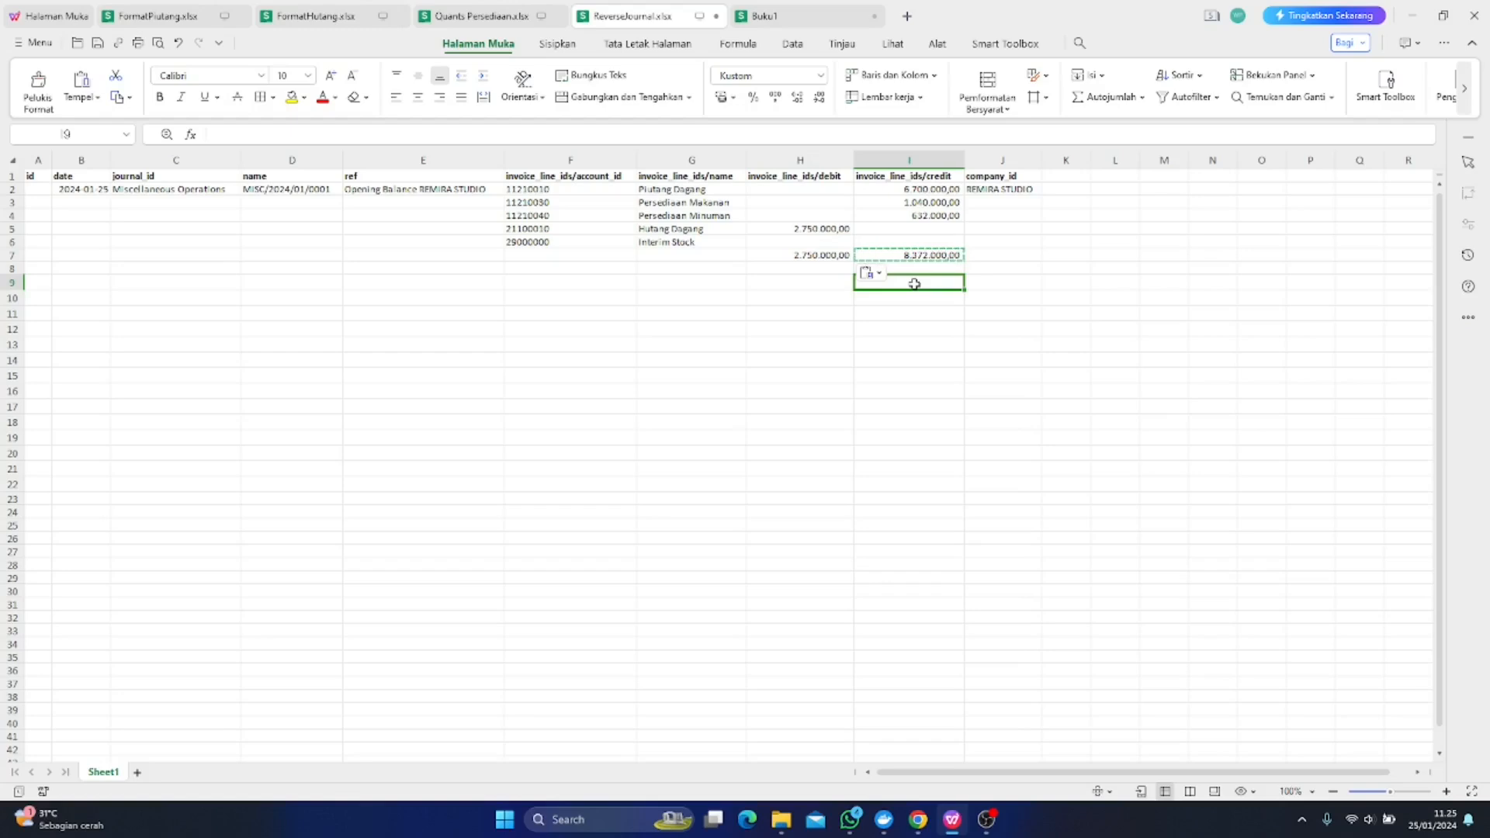
{"action": "type", "text": "="}
{"action": "left_click", "coordinate": [928, 254]}
{"action": "type", "text": "-"}
{"action": "left_click", "coordinate": [807, 255]}
{"action": "key", "text": "Return"}
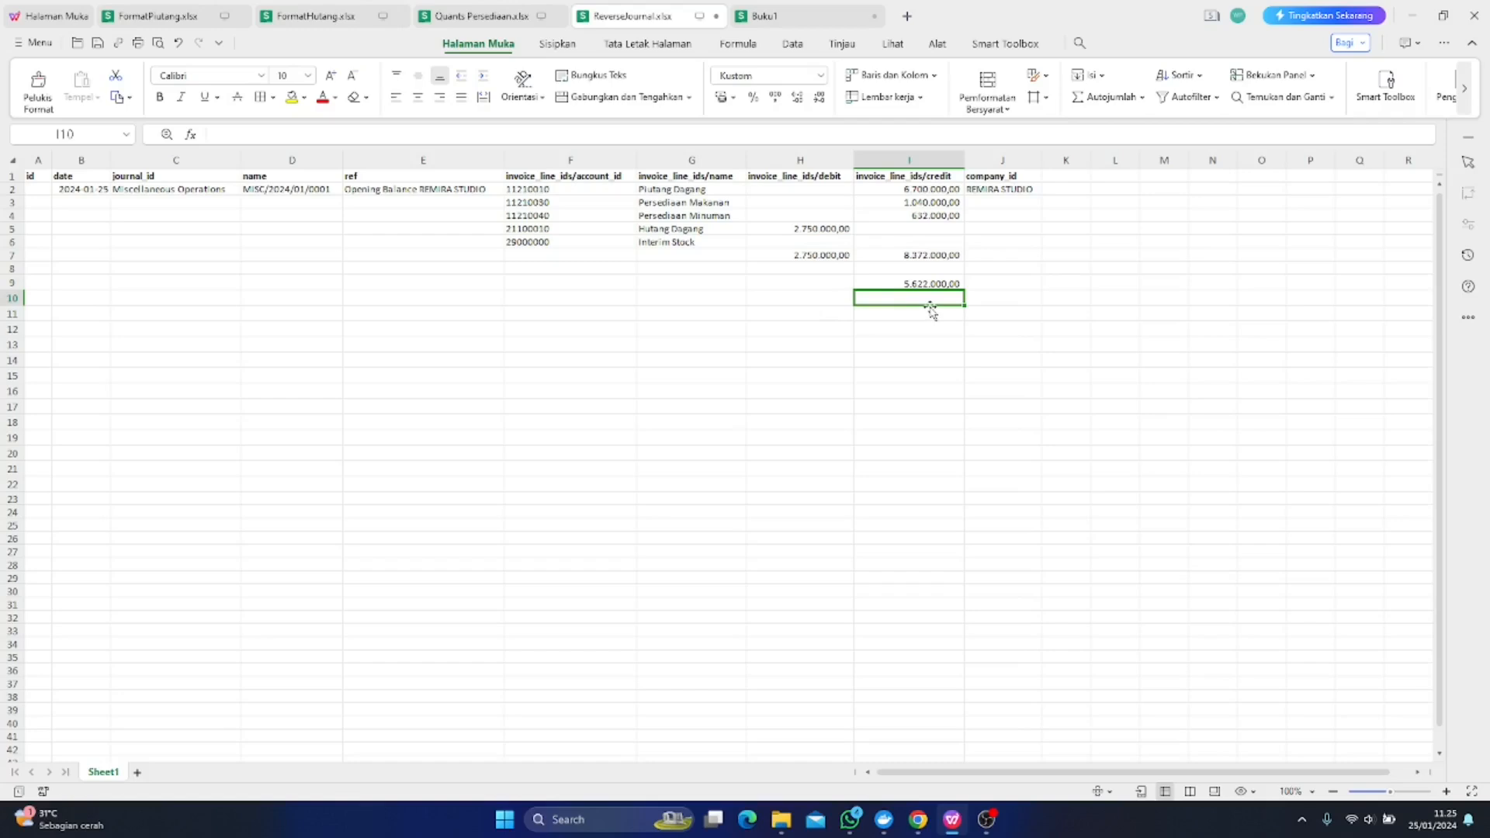
{"action": "left_click", "coordinate": [884, 377]}
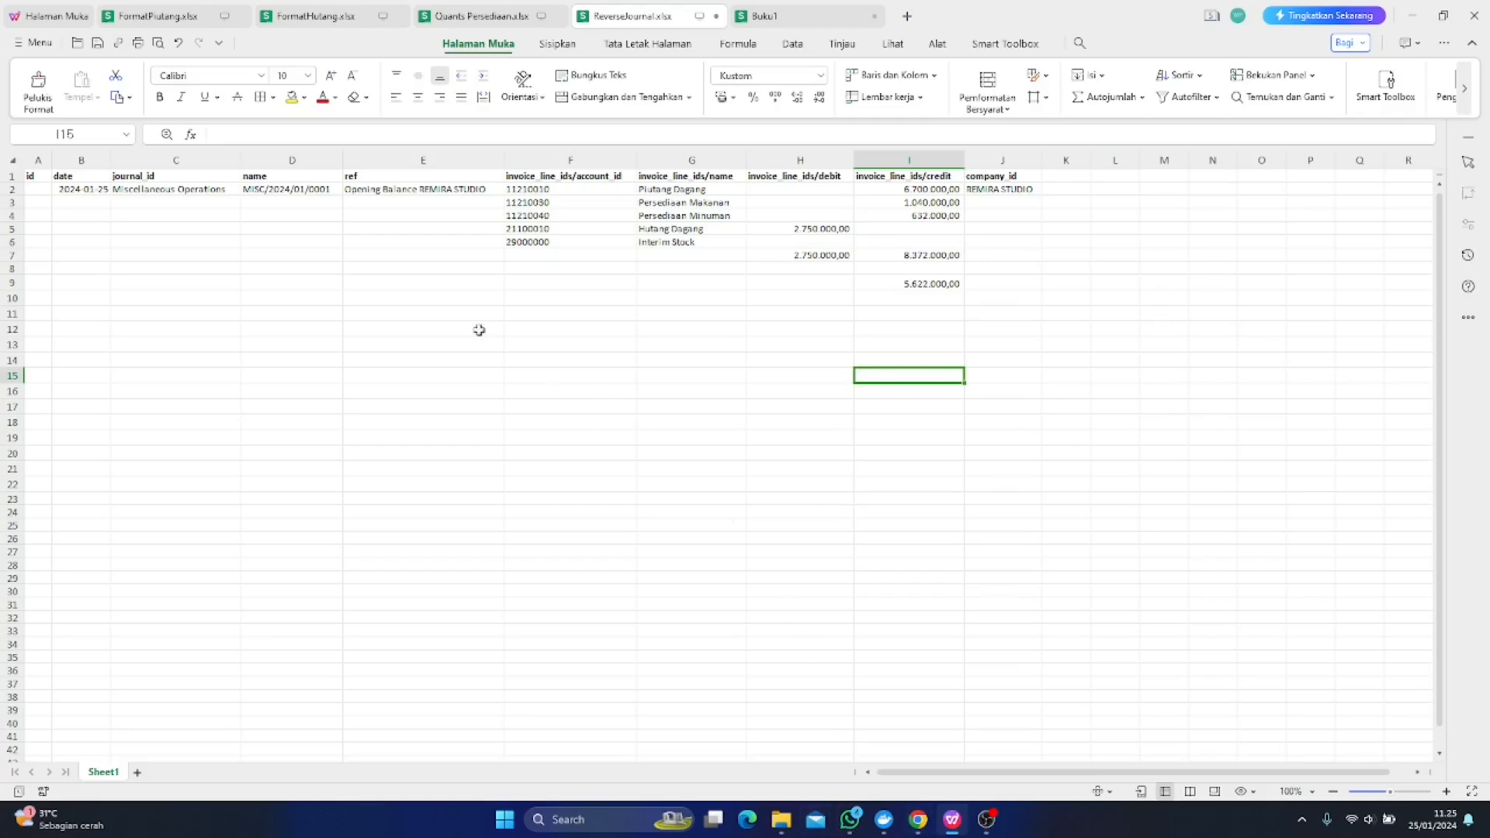
Switch back to Odoo's General Ledger and expand the 39000000 Historical Balance account to examine its journal items
{"action": "left_click", "coordinate": [918, 821]}
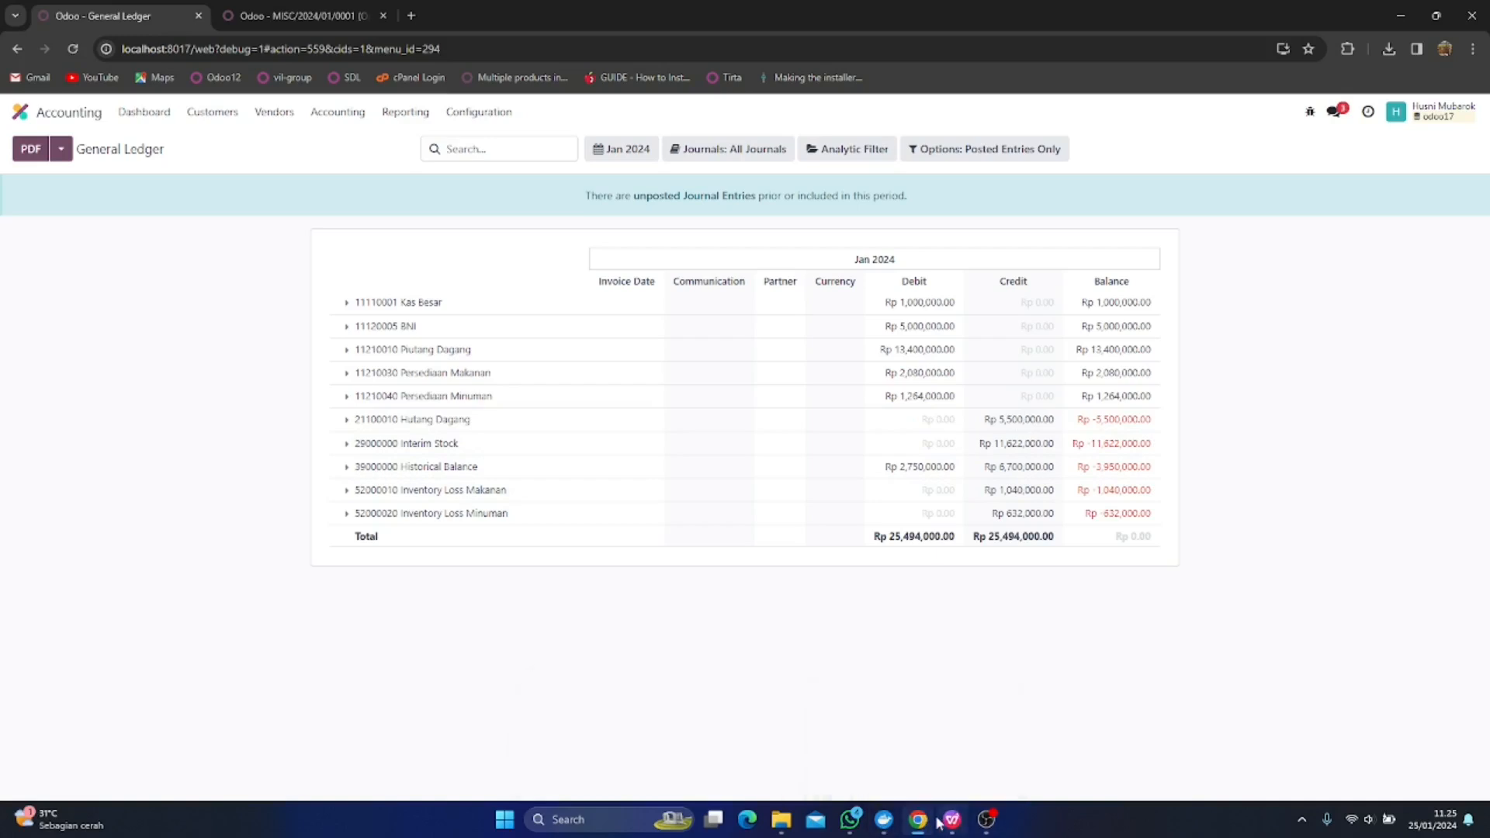
{"action": "mouse_move", "coordinate": [952, 819]}
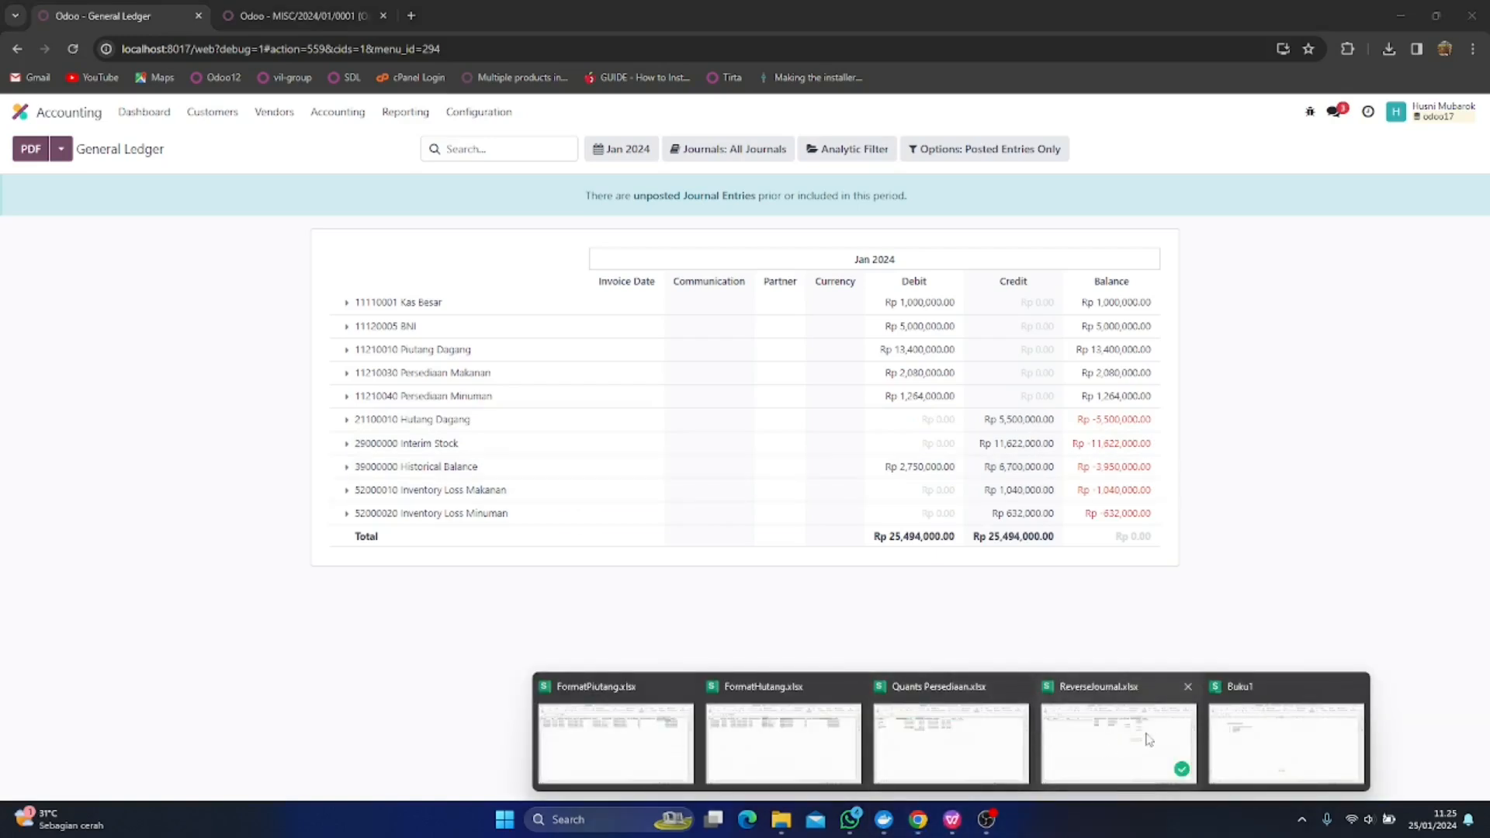
{"action": "mouse_move", "coordinate": [1153, 738]}
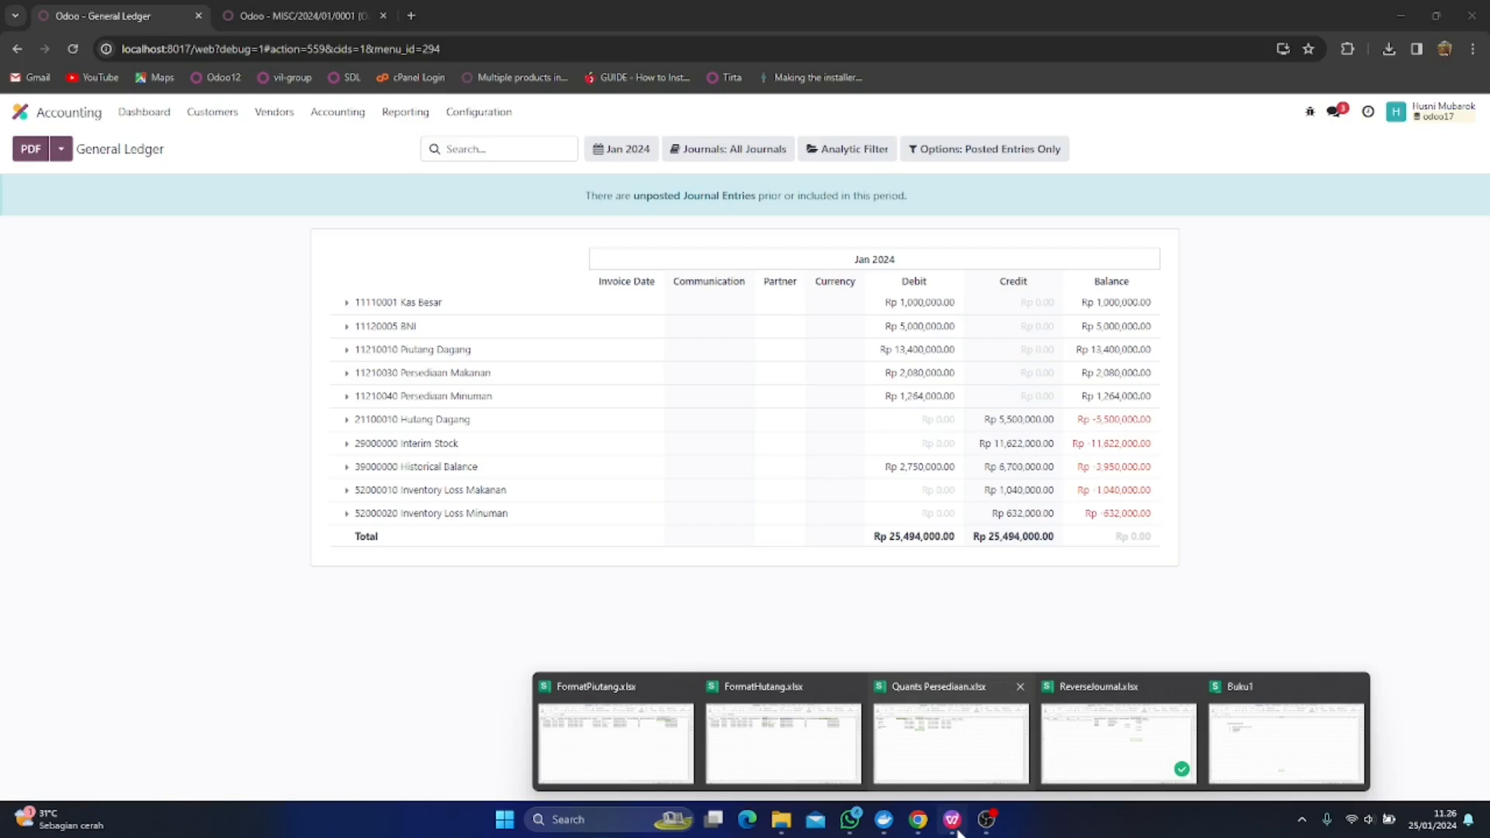
{"action": "left_click", "coordinate": [348, 469]}
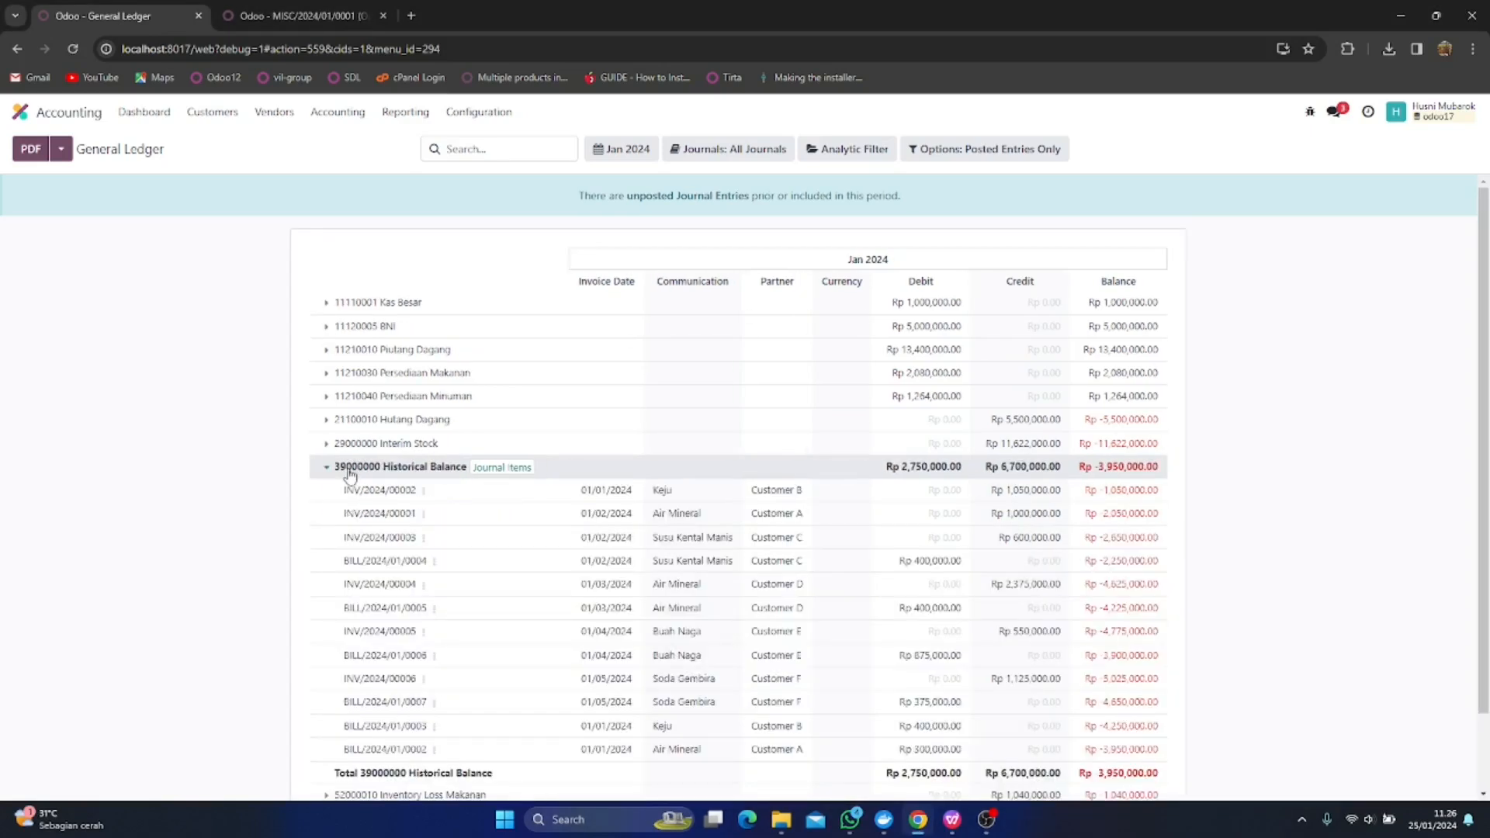
Examine the journal items and the balance of the 39000000 Historical Balance account in the General Ledger
{"action": "left_click", "coordinate": [348, 468]}
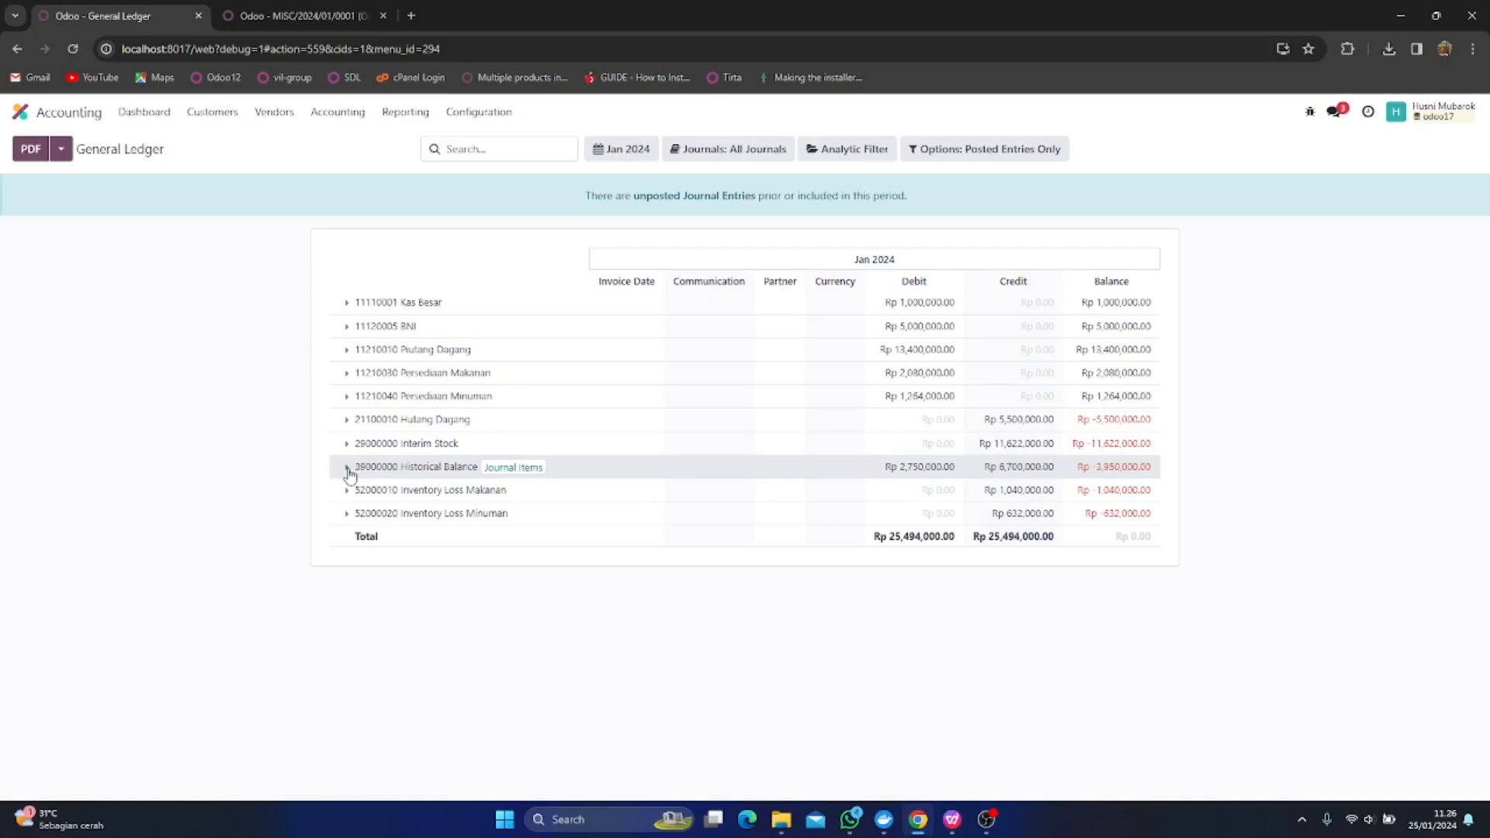
{"action": "left_click", "coordinate": [348, 468]}
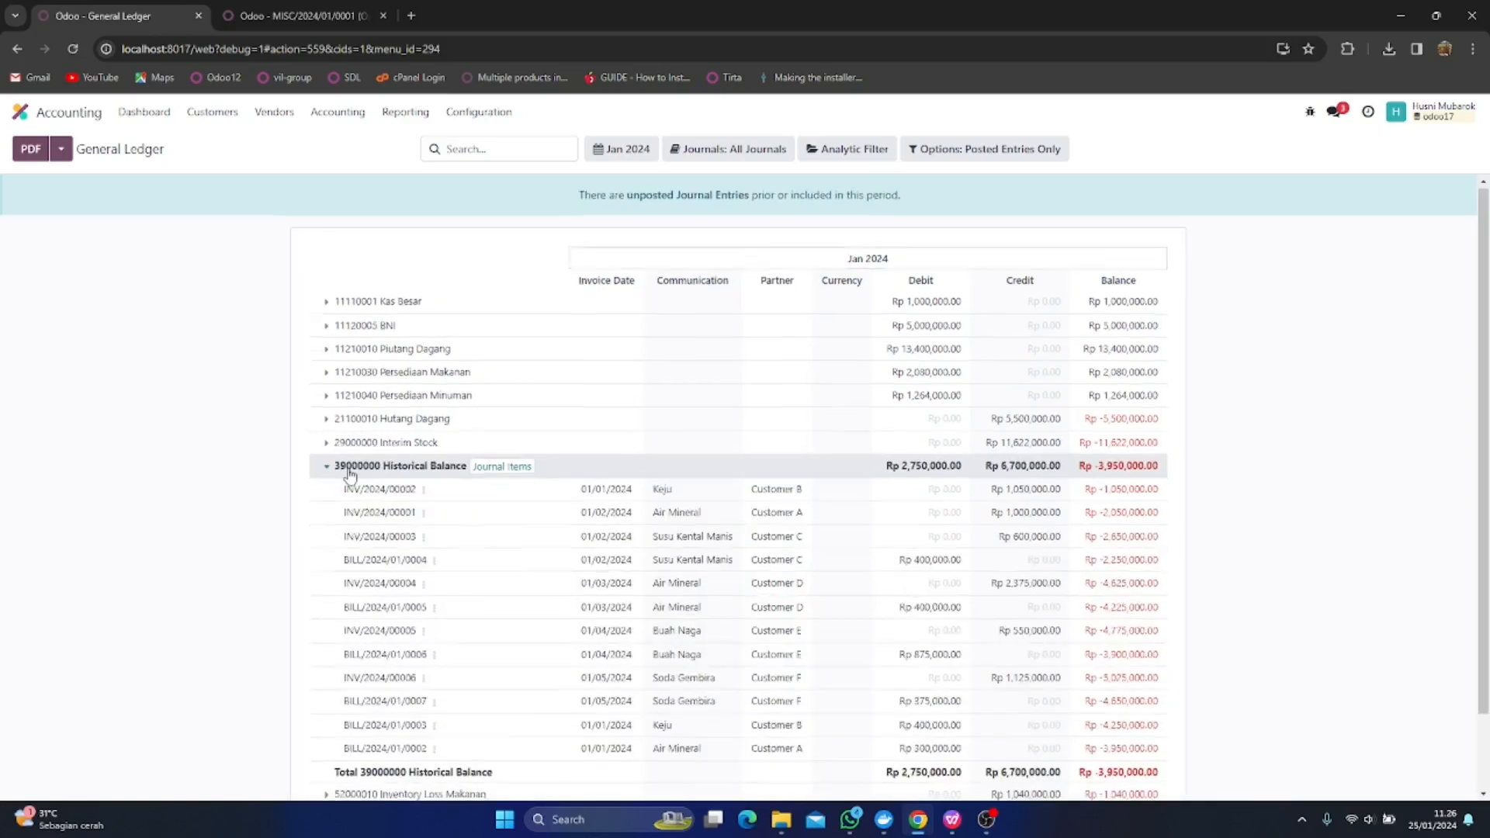
{"action": "scroll", "coordinate": [349, 474], "scroll_direction": "down", "scroll_amount": 1}
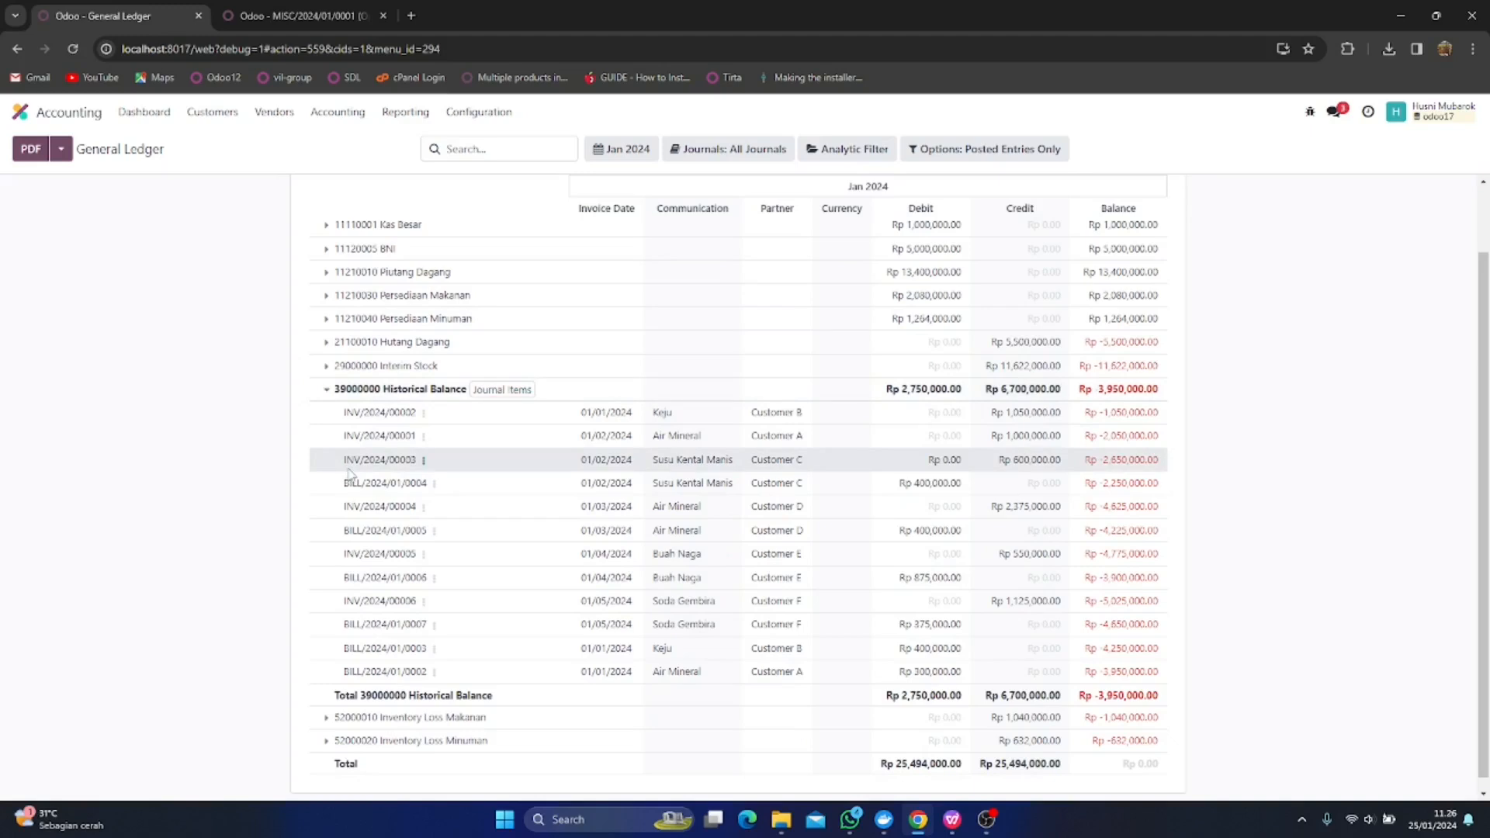
{"action": "left_click", "coordinate": [327, 390]}
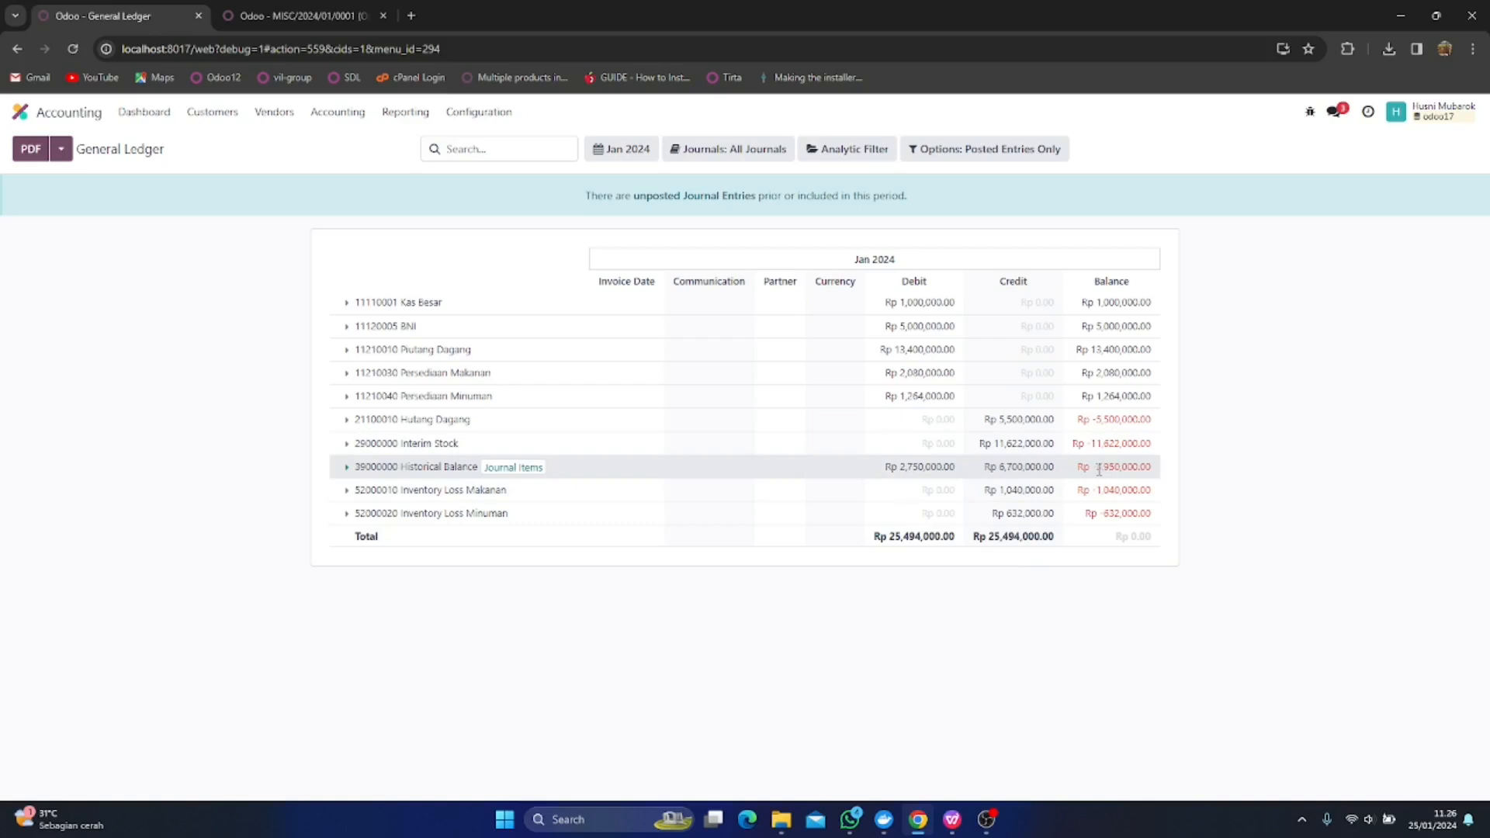
{"action": "left_click_drag", "start_coordinate": [1097, 466], "coordinate": [1154, 466]}
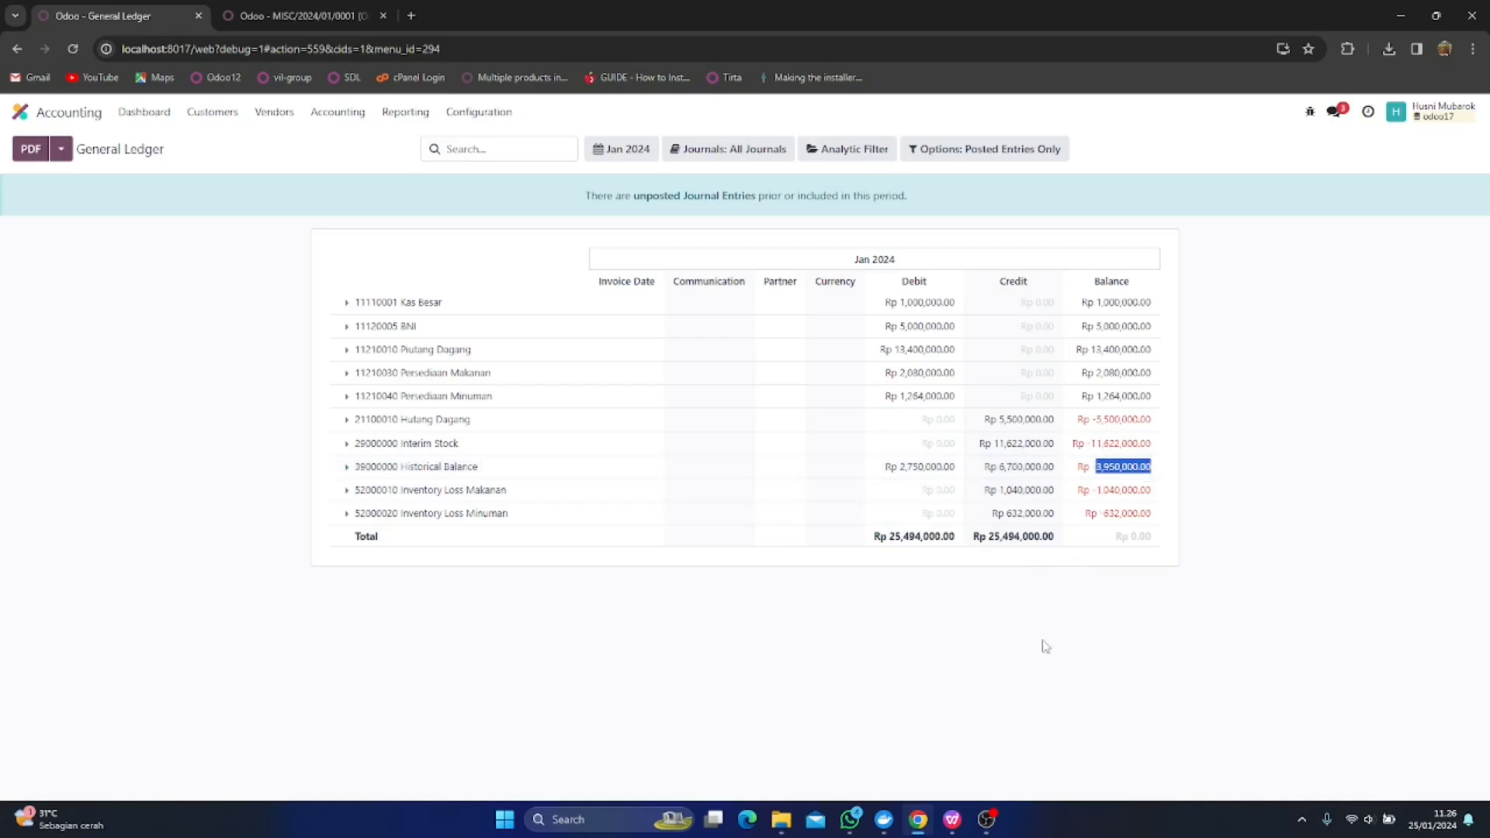
Switch to ReverseJournal.xlsx in the spreadsheet program and insert an empty row above the totals in row 7
{"action": "left_click", "coordinate": [953, 820]}
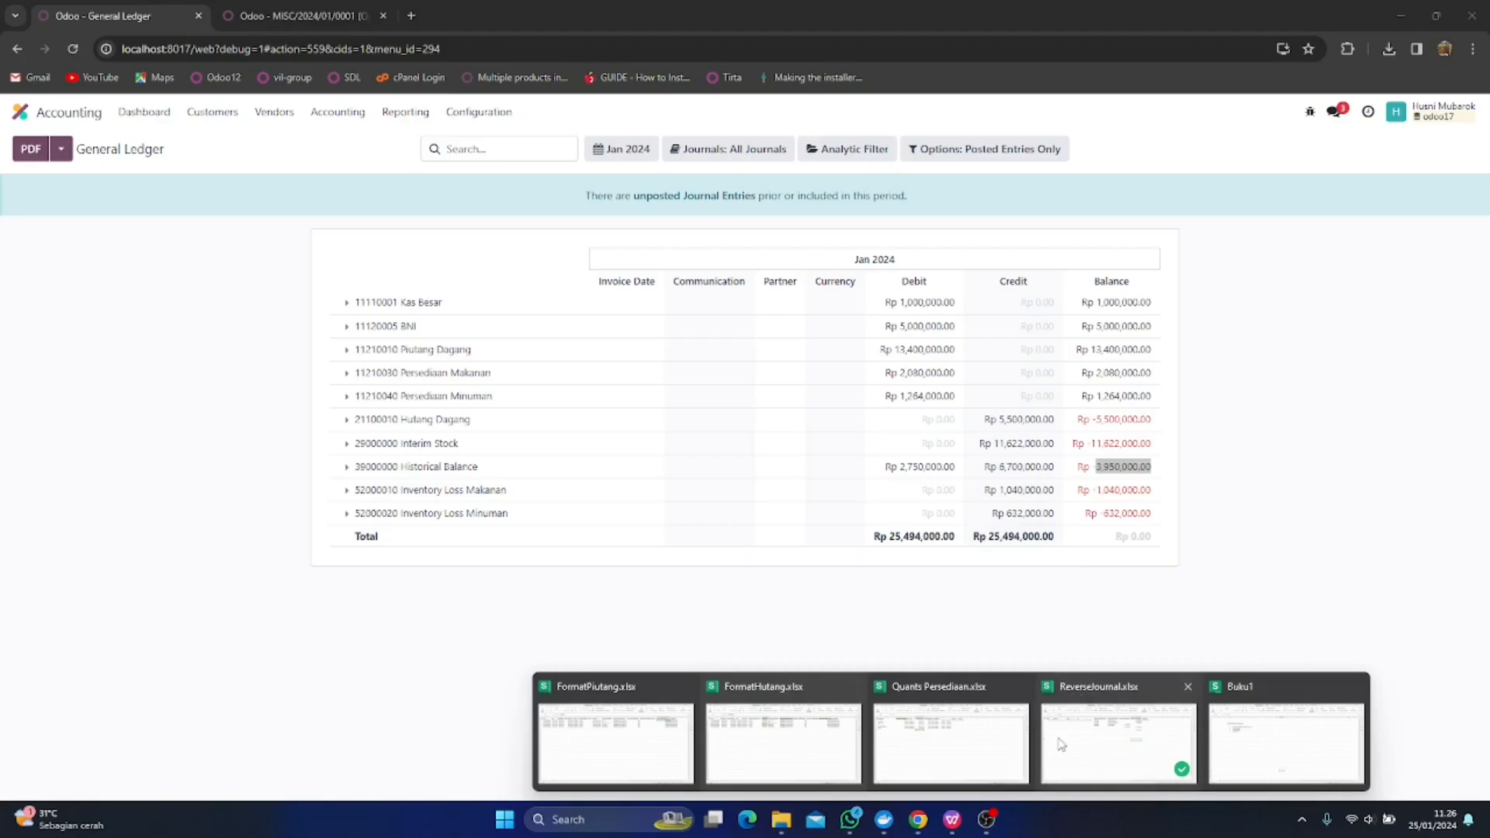
{"action": "left_click", "coordinate": [1077, 692]}
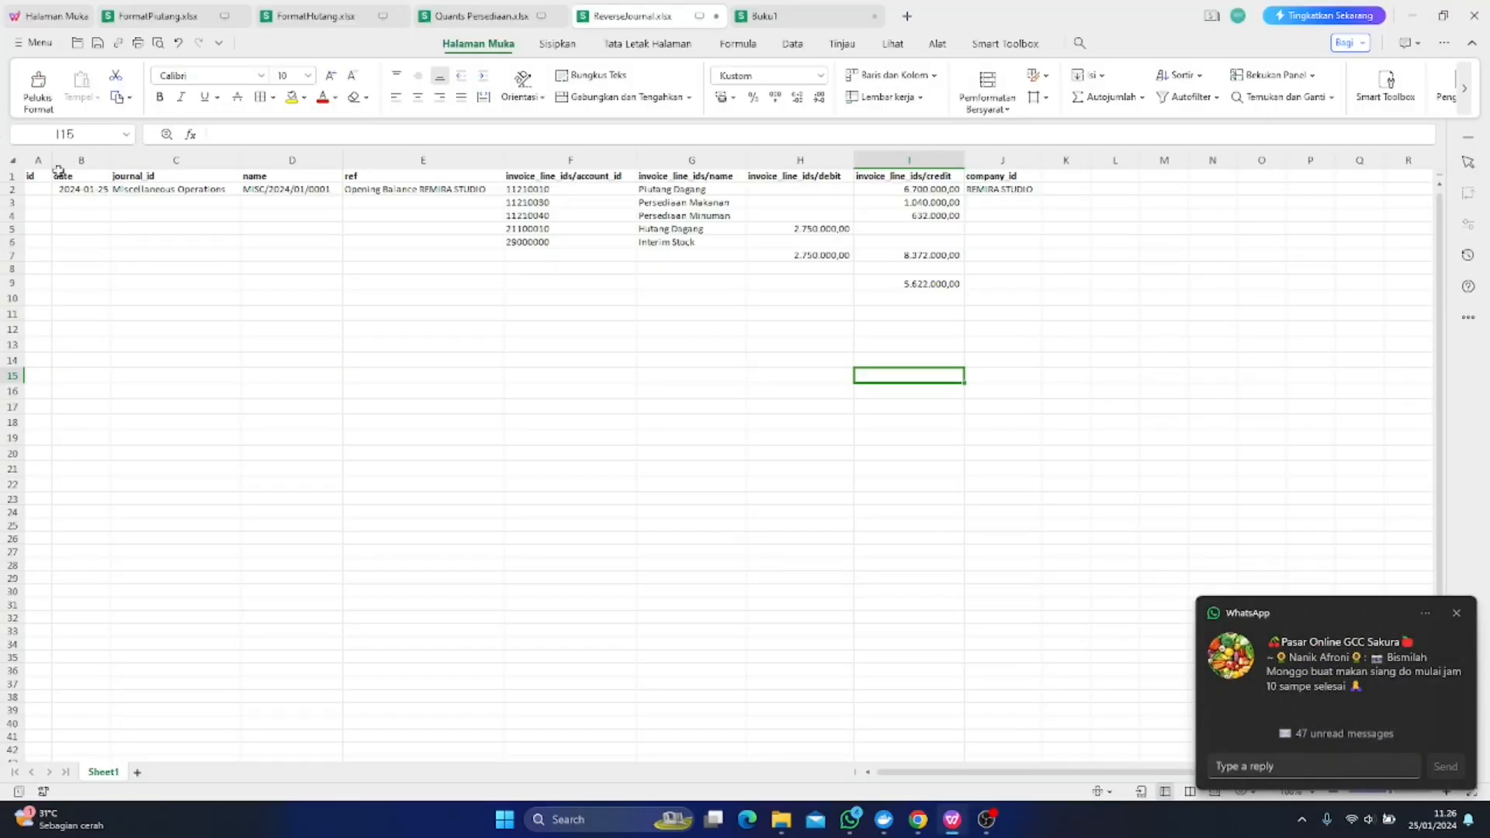
{"action": "left_click", "coordinate": [12, 255]}
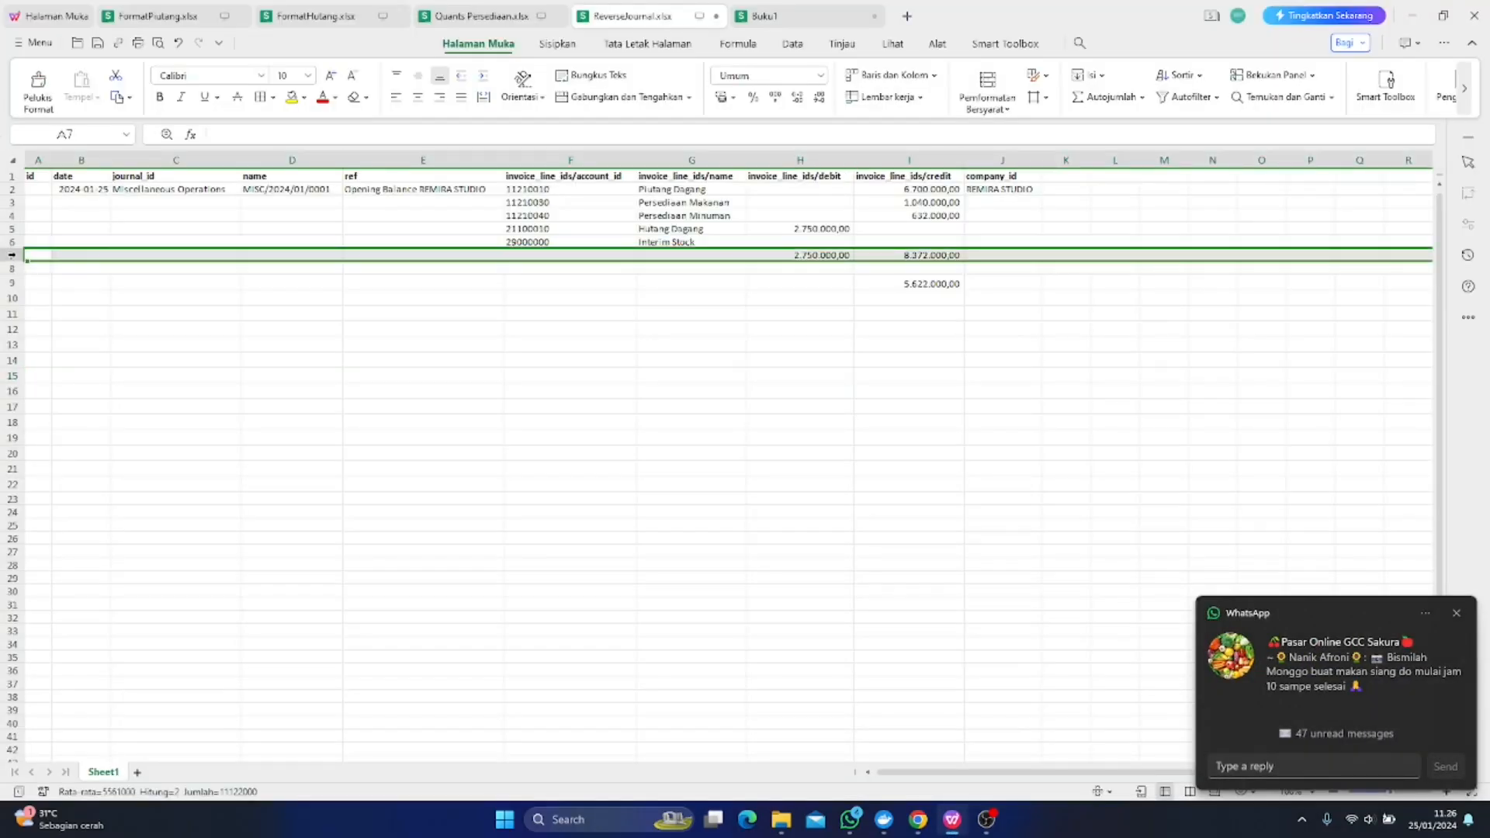
{"action": "right_click", "coordinate": [12, 254]}
{"action": "left_click", "coordinate": [65, 399]}
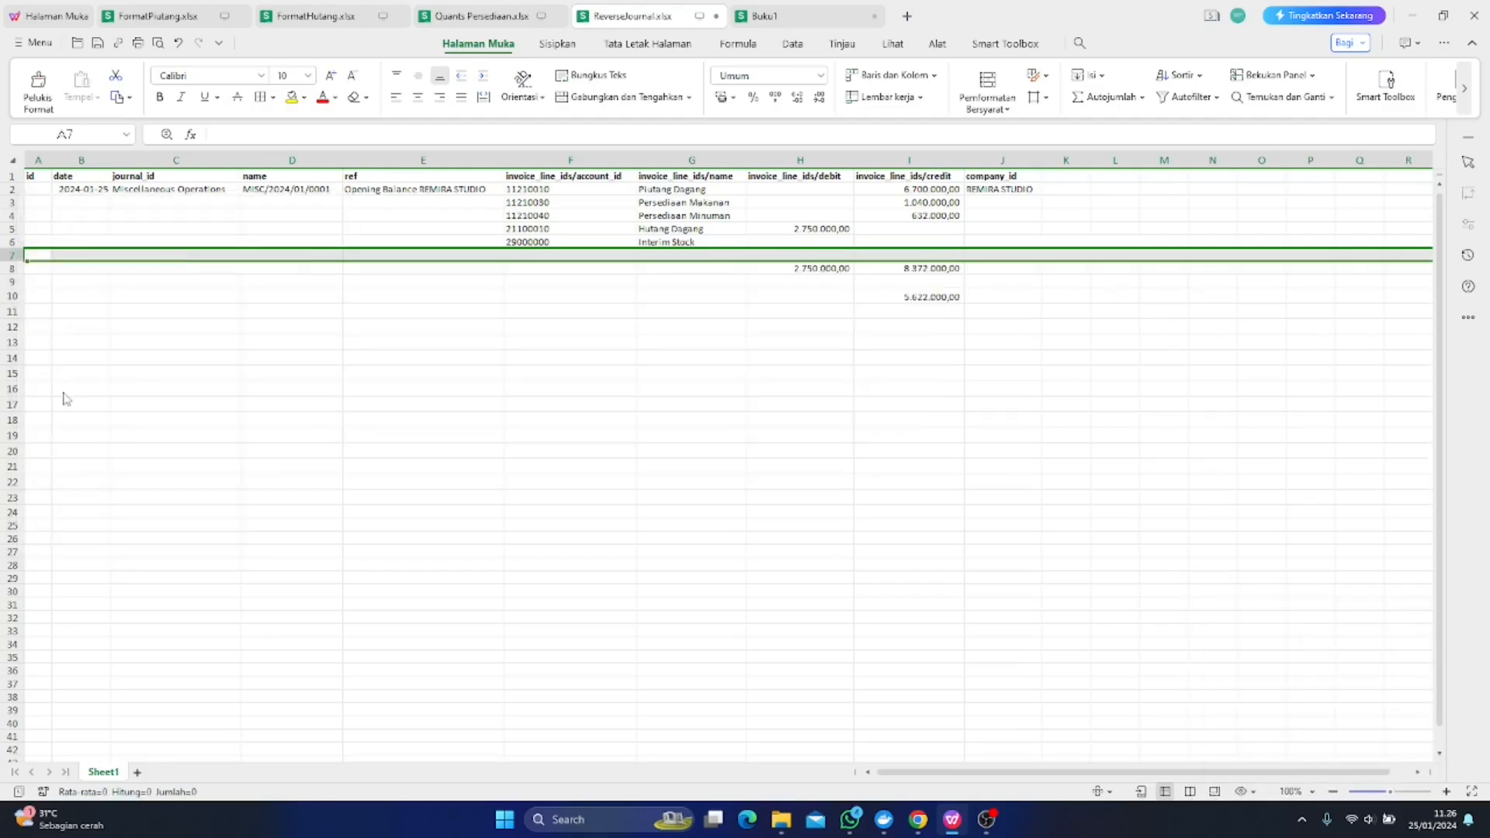
Switch to Odoo's General Ledger and copy the account label 39000000 Historical Balance
{"action": "left_click", "coordinate": [542, 255]}
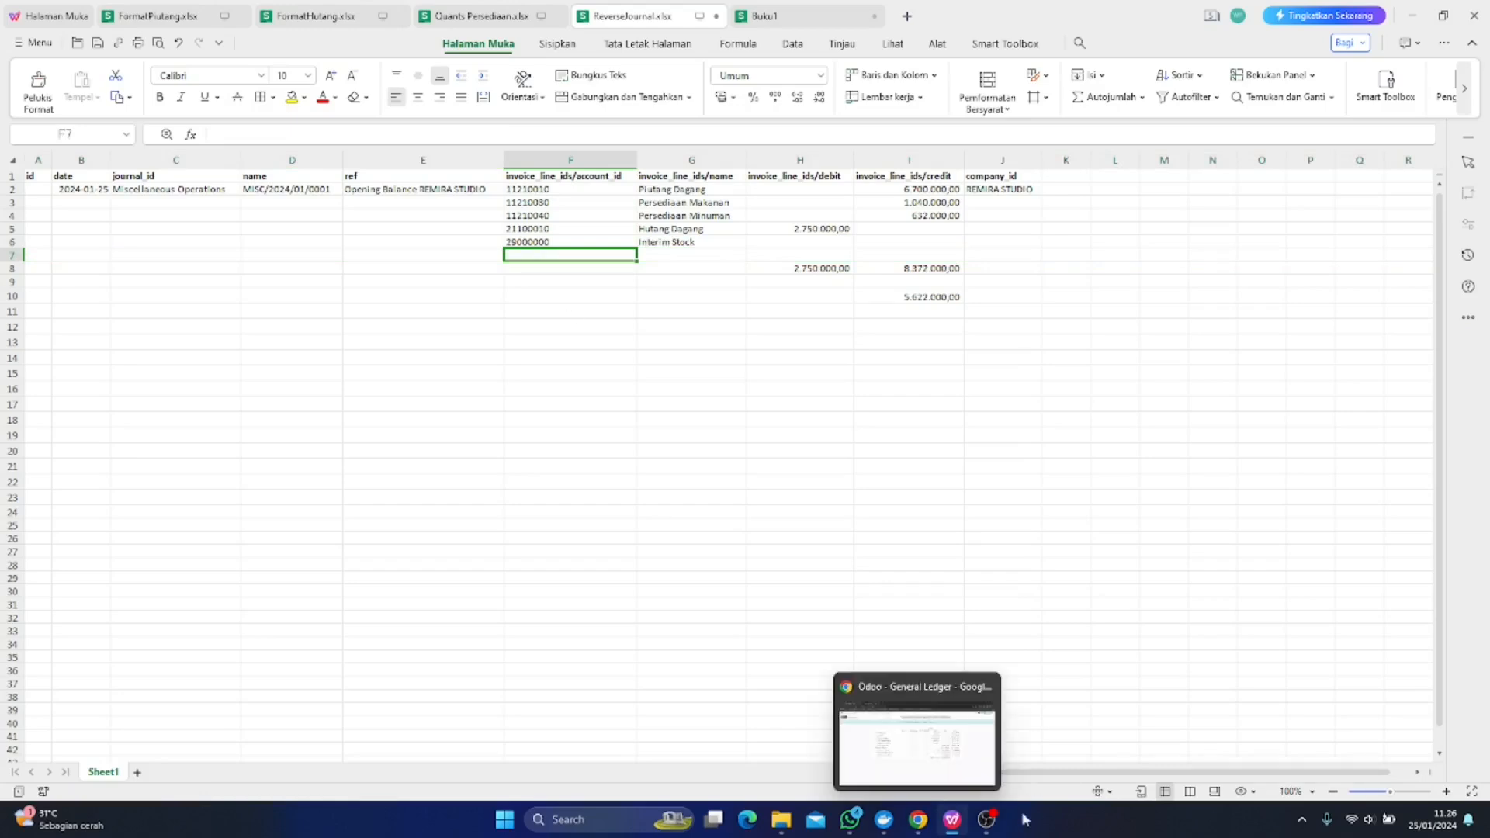
{"action": "left_click", "coordinate": [918, 820]}
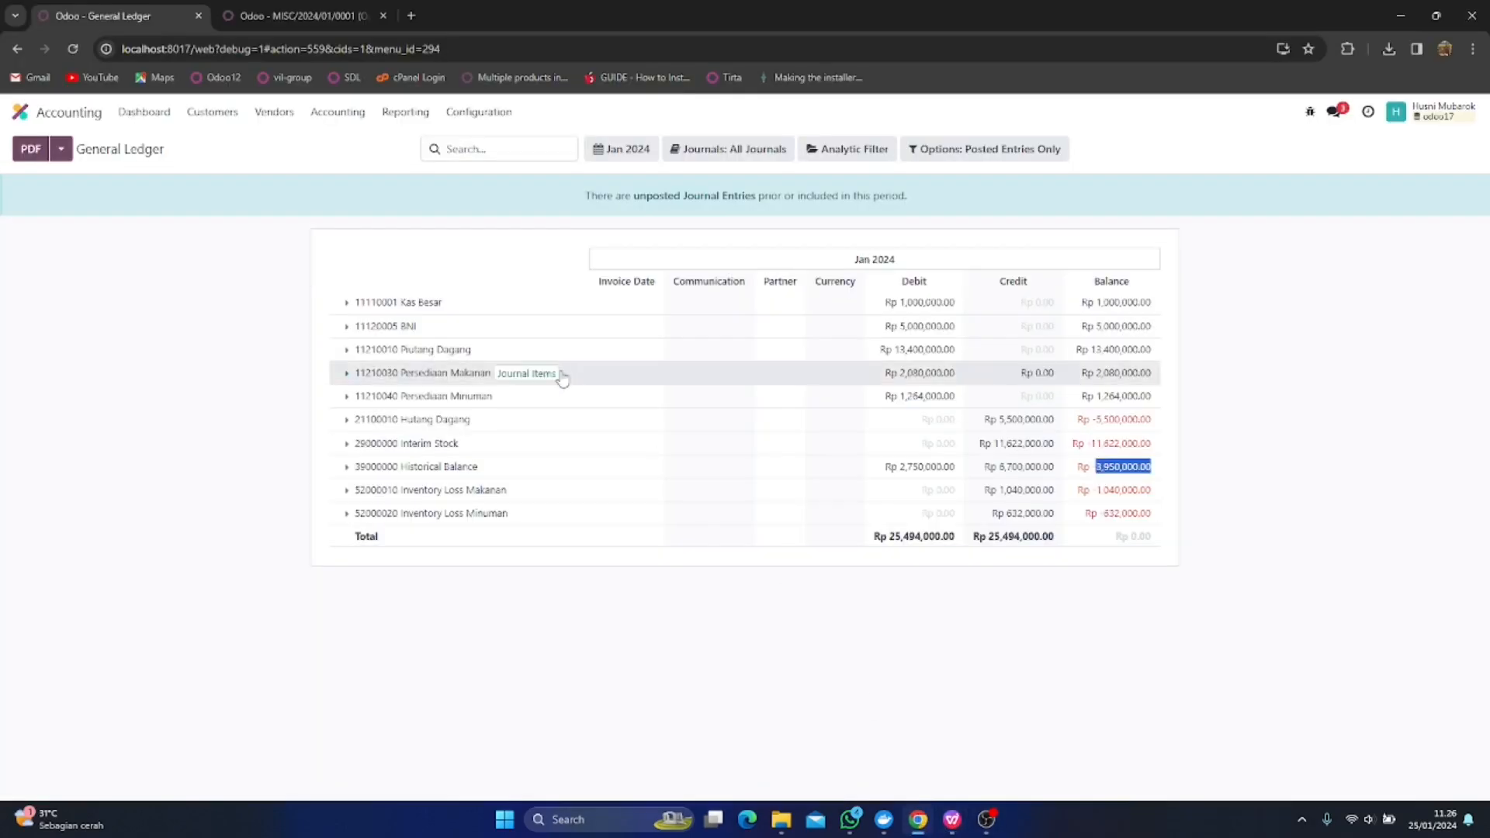
{"action": "left_click", "coordinate": [379, 470]}
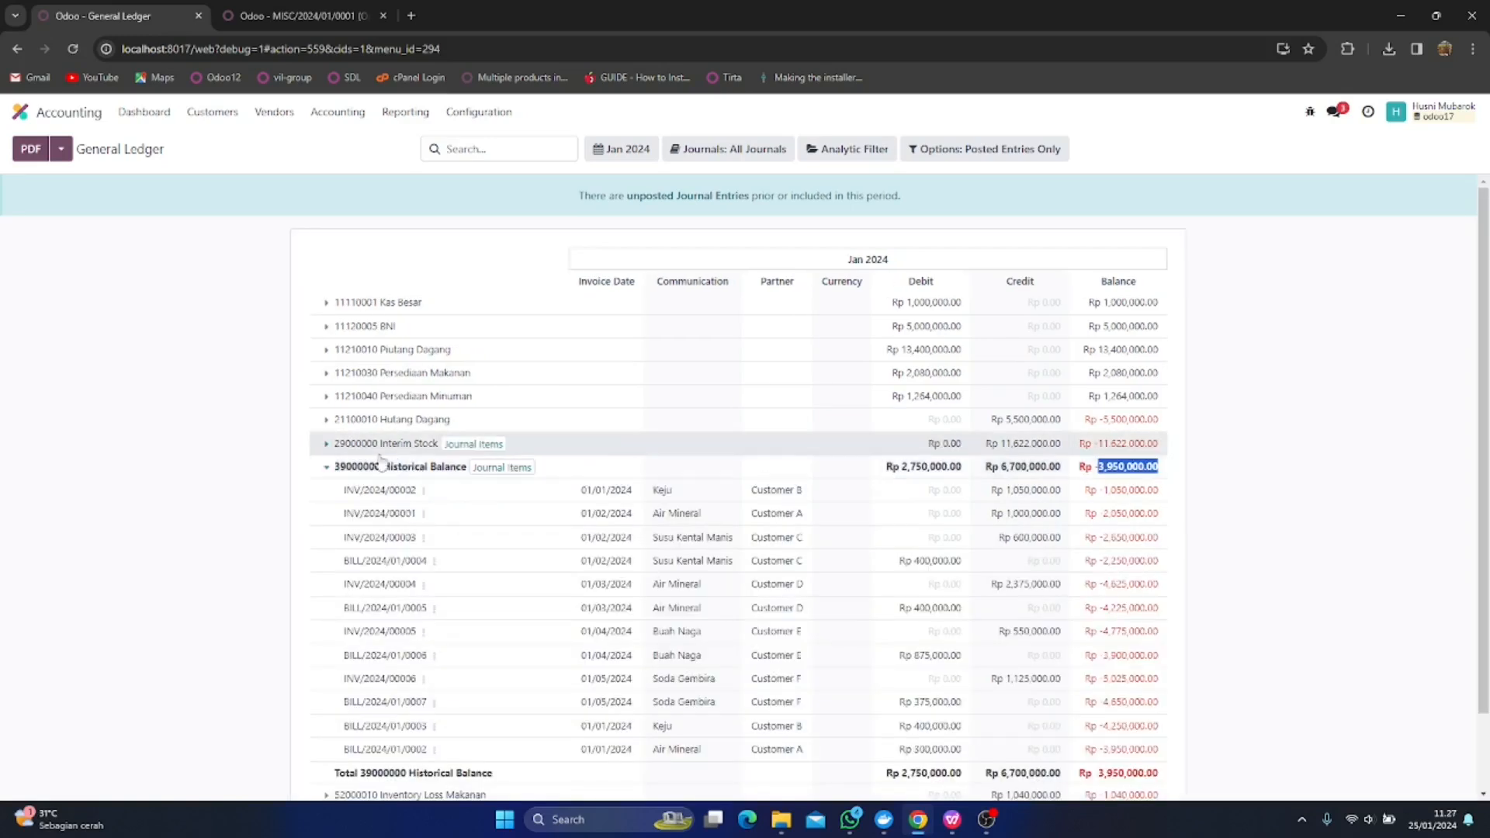
{"action": "left_click_drag", "start_coordinate": [334, 469], "coordinate": [469, 469]}
{"action": "right_click", "coordinate": [453, 472]}
{"action": "left_click", "coordinate": [470, 482]}
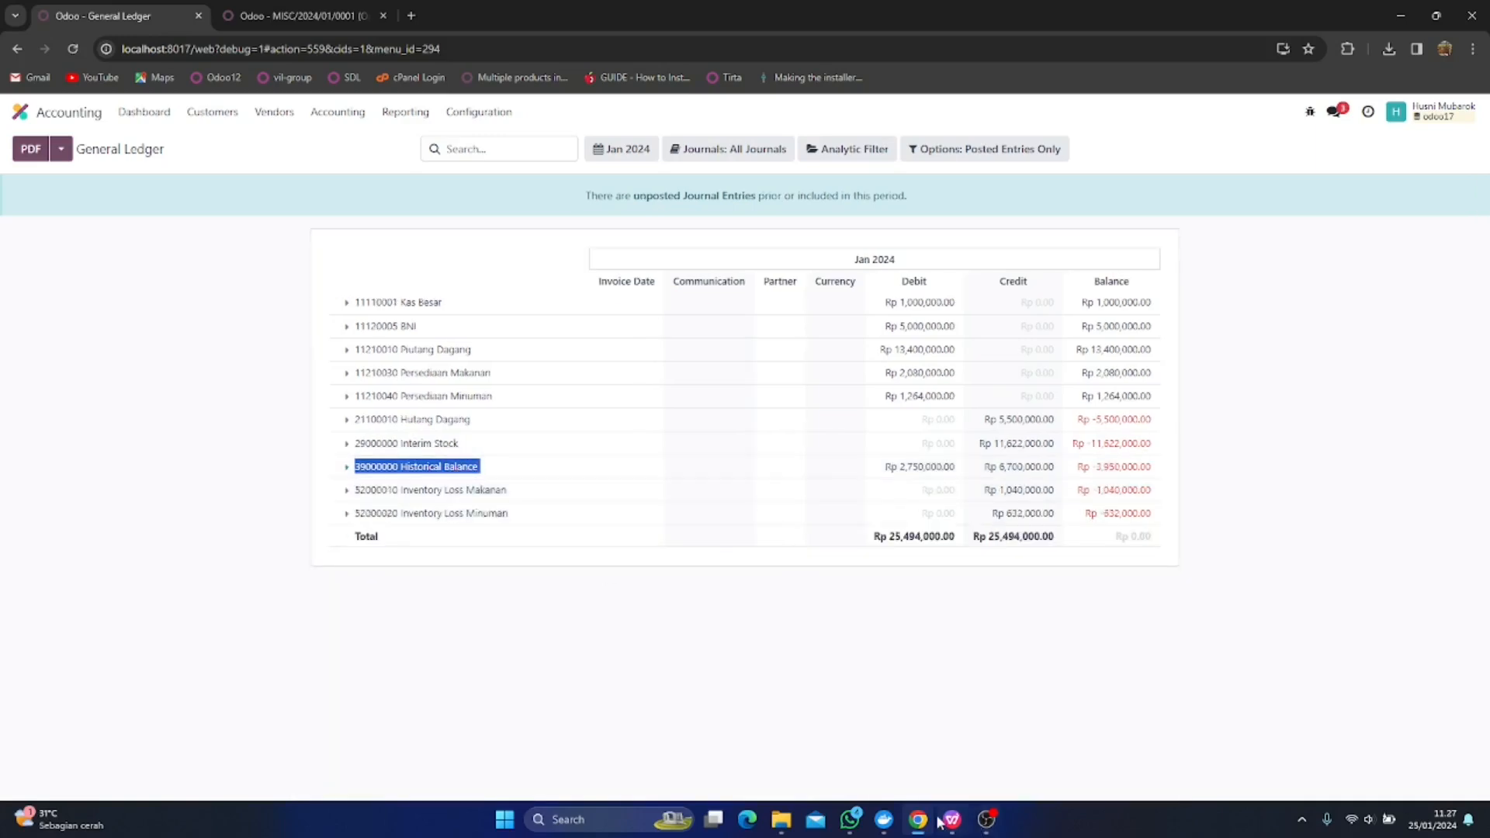
Paste the copied label into F7 of ReverseJournal.xlsx and cut out the name, keeping only the account code 39000000
{"action": "mouse_move", "coordinate": [952, 819]}
{"action": "left_click", "coordinate": [1111, 712]}
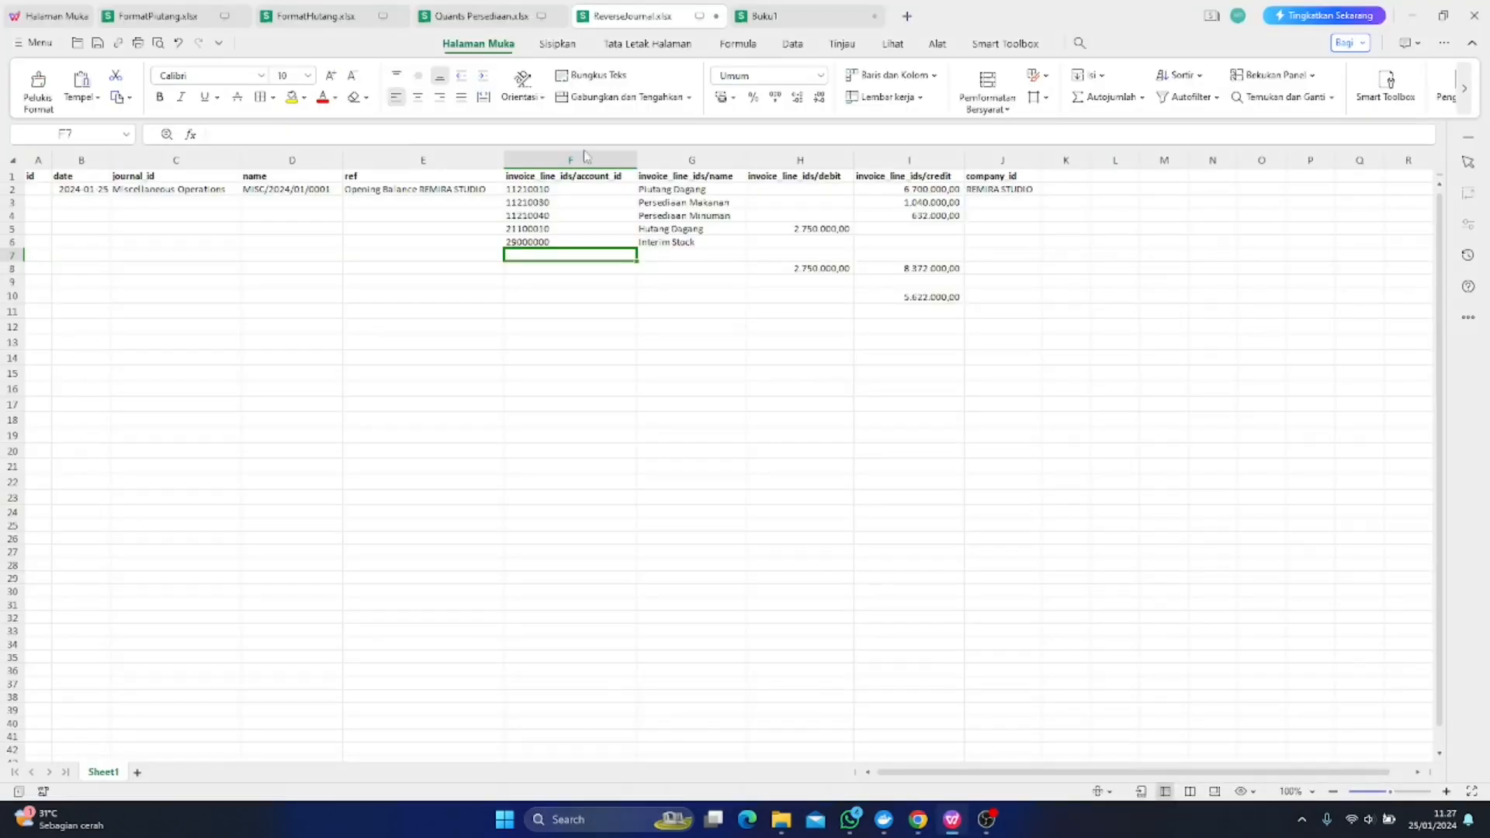
{"action": "left_click", "coordinate": [422, 131]}
{"action": "key", "text": "ctrl+v"}
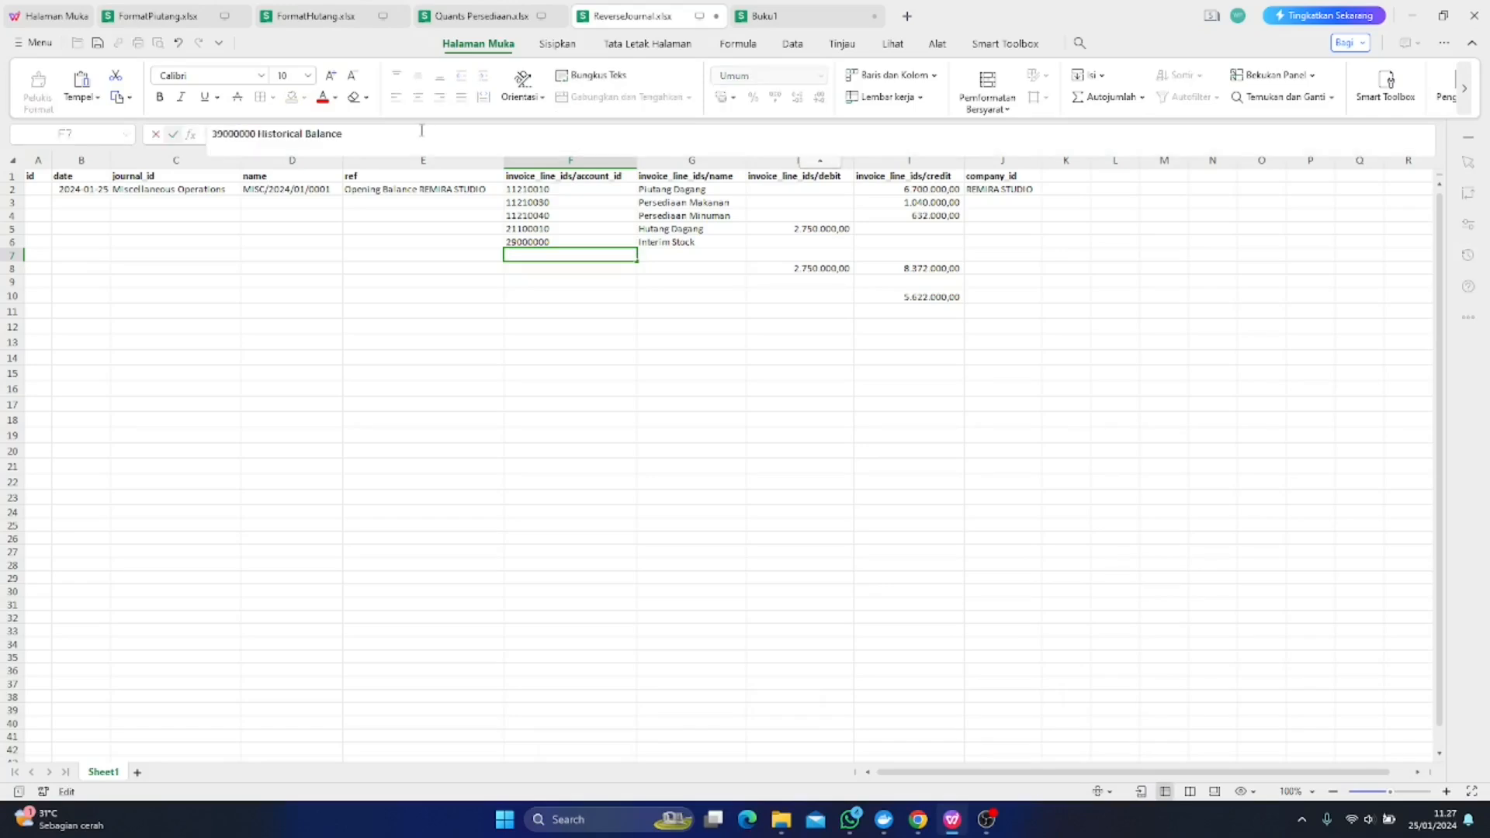
{"action": "key", "text": "BackSpace"}
{"action": "key", "text": "shift+Left"}
{"action": "key", "text": "shift+Left"}
{"action": "key", "text": "shift+Left"}
{"action": "key", "text": "shift+Left"}
{"action": "key", "text": "shift+Left"}
{"action": "key", "text": "shift+Left"}
{"action": "key", "text": "shift+Left"}
{"action": "key", "text": "shift+Left"}
{"action": "key", "text": "shift+Left"}
{"action": "key", "text": "shift+Left"}
{"action": "key", "text": "shift+Left"}
{"action": "key", "text": "shift+Left"}
{"action": "key", "text": "shift+Left"}
{"action": "key", "text": "shift+Left"}
{"action": "key", "text": "shift+Left"}
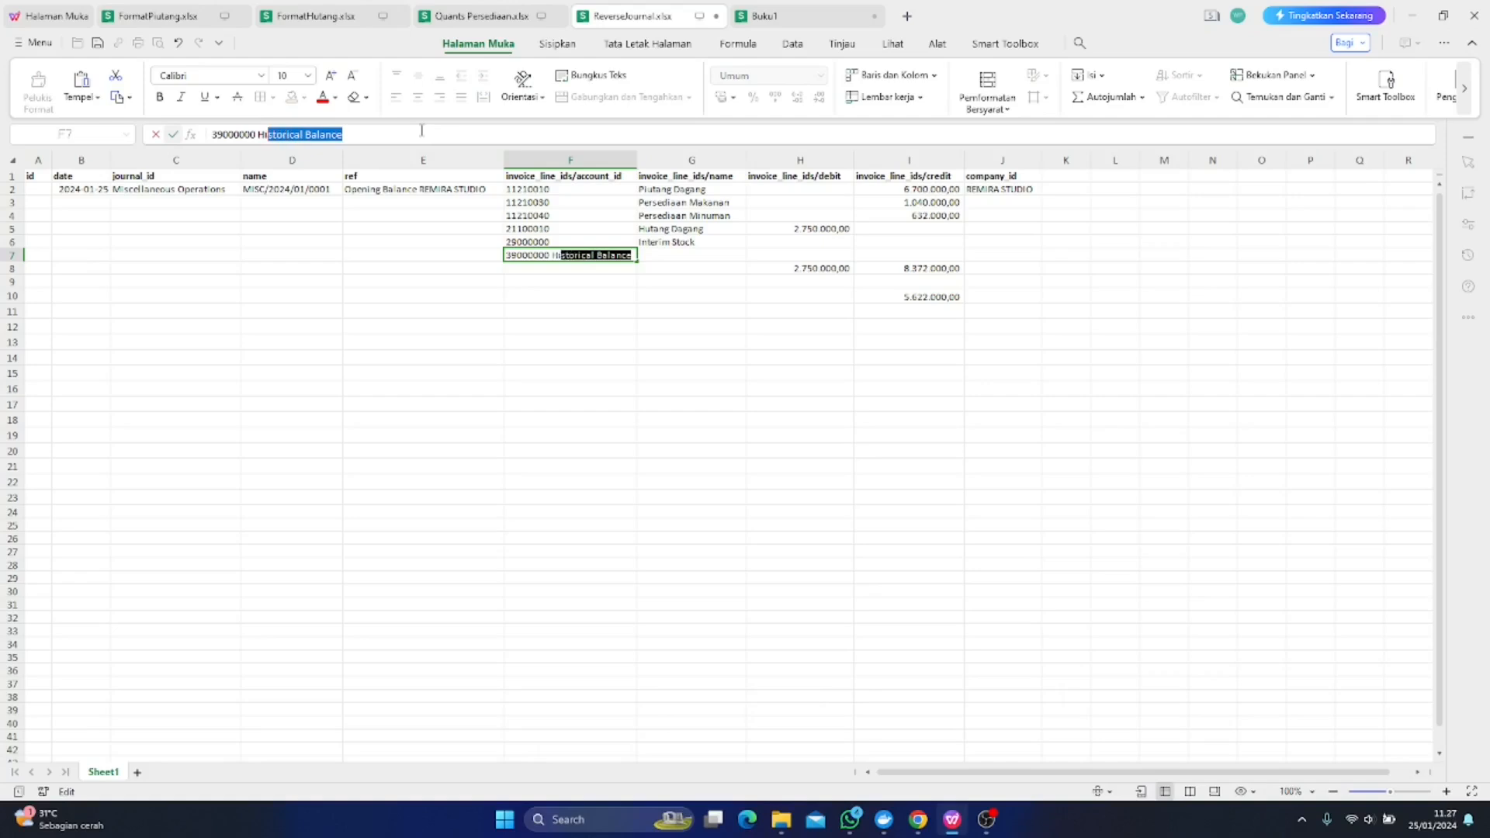
{"action": "key", "text": "shift+Left"}
{"action": "key", "text": "BackSpace"}
{"action": "key", "text": "Return"}
Enter the account name Historical Balance in G7
{"action": "key", "text": "Right"}
{"action": "key", "text": "Up"}
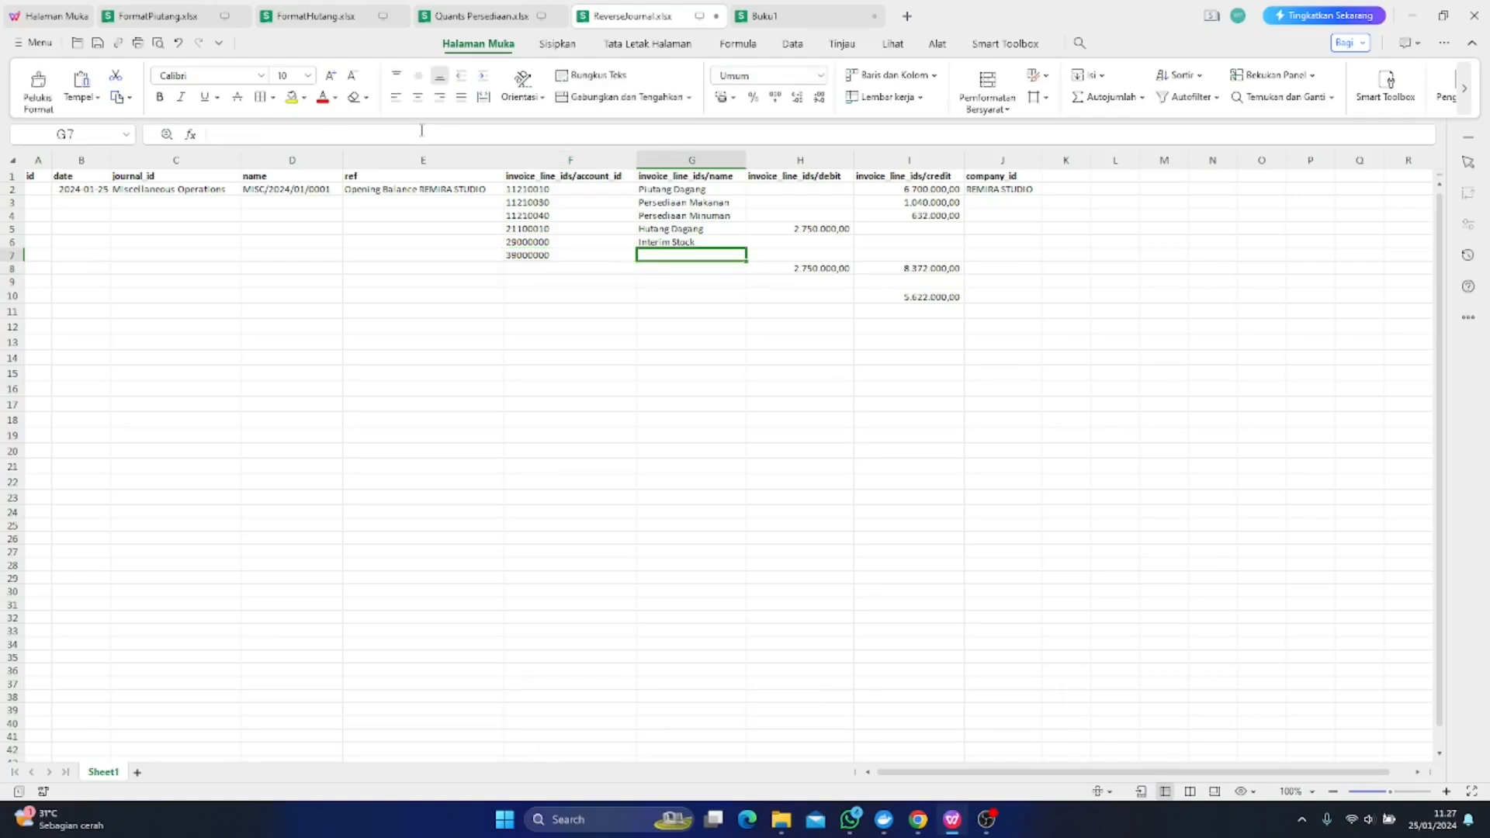
{"action": "key", "text": "ctrl+v"}
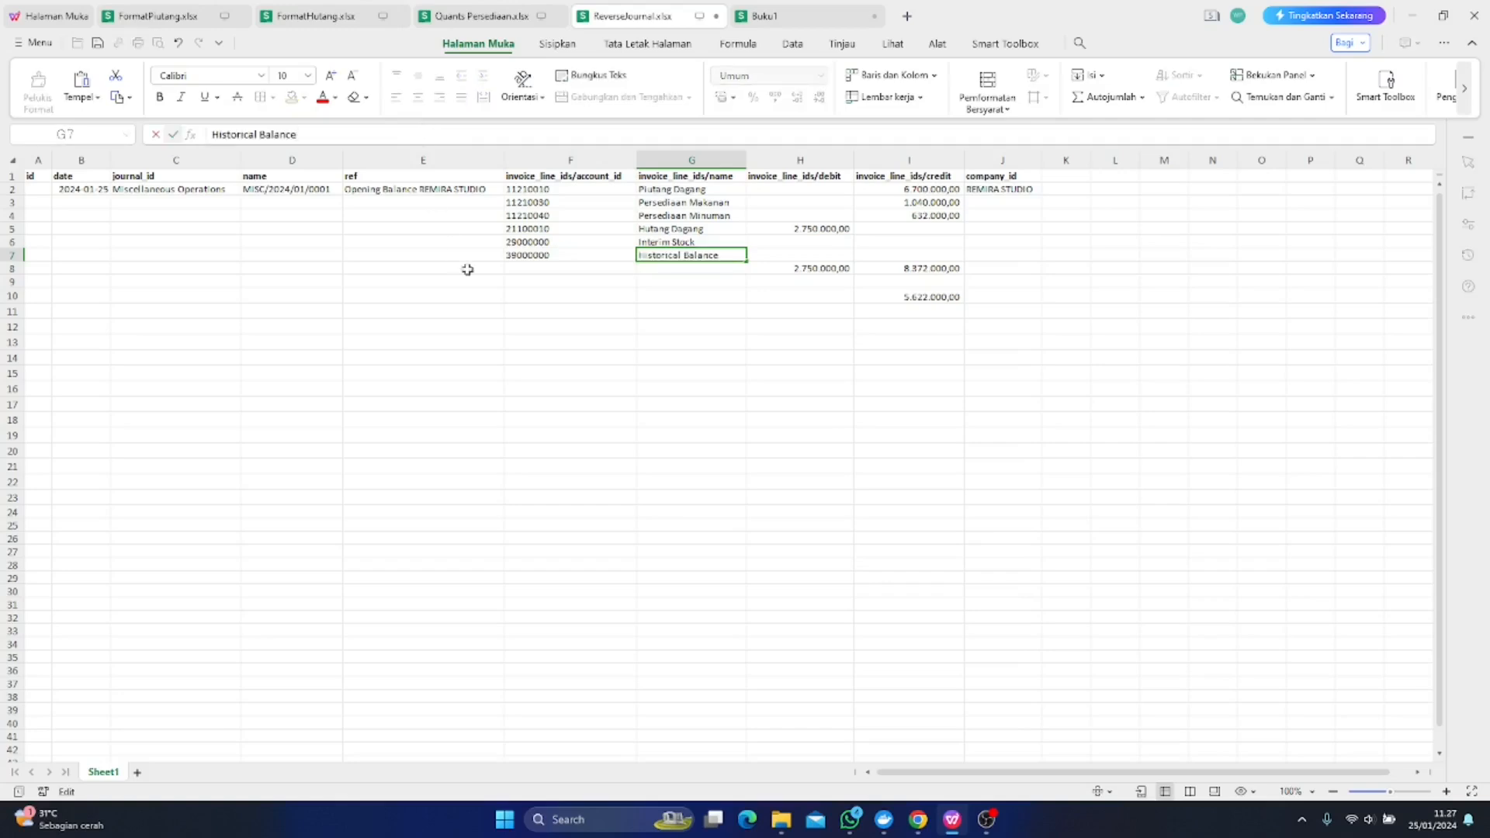
{"action": "key", "text": "Return"}
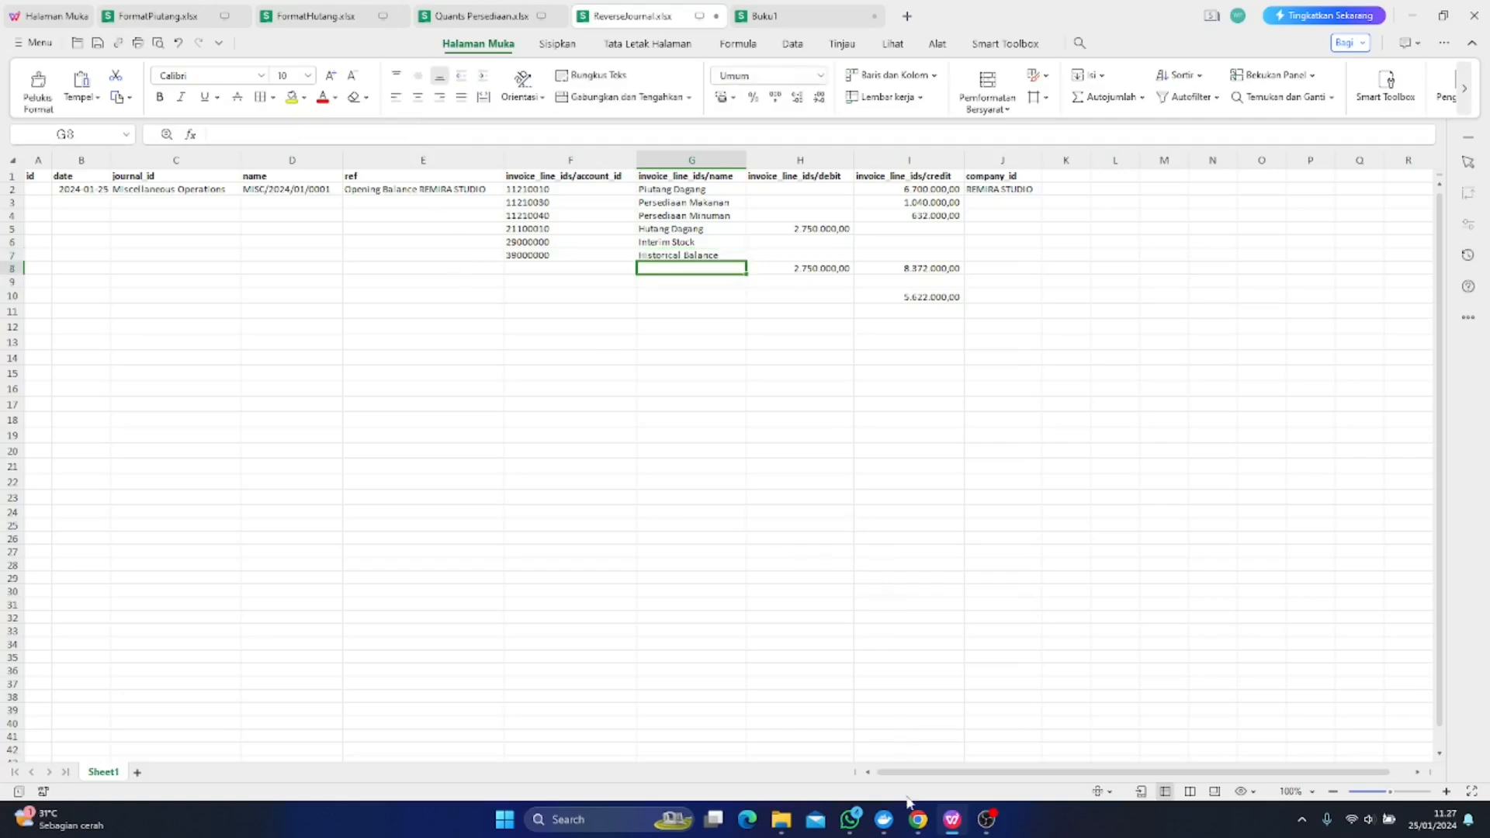
Try to copy the Historical Balance amount 3,950,000.00 from Odoo's General Ledger into debit cell H7 of ReverseJournal.xlsx
{"action": "left_click", "coordinate": [918, 819]}
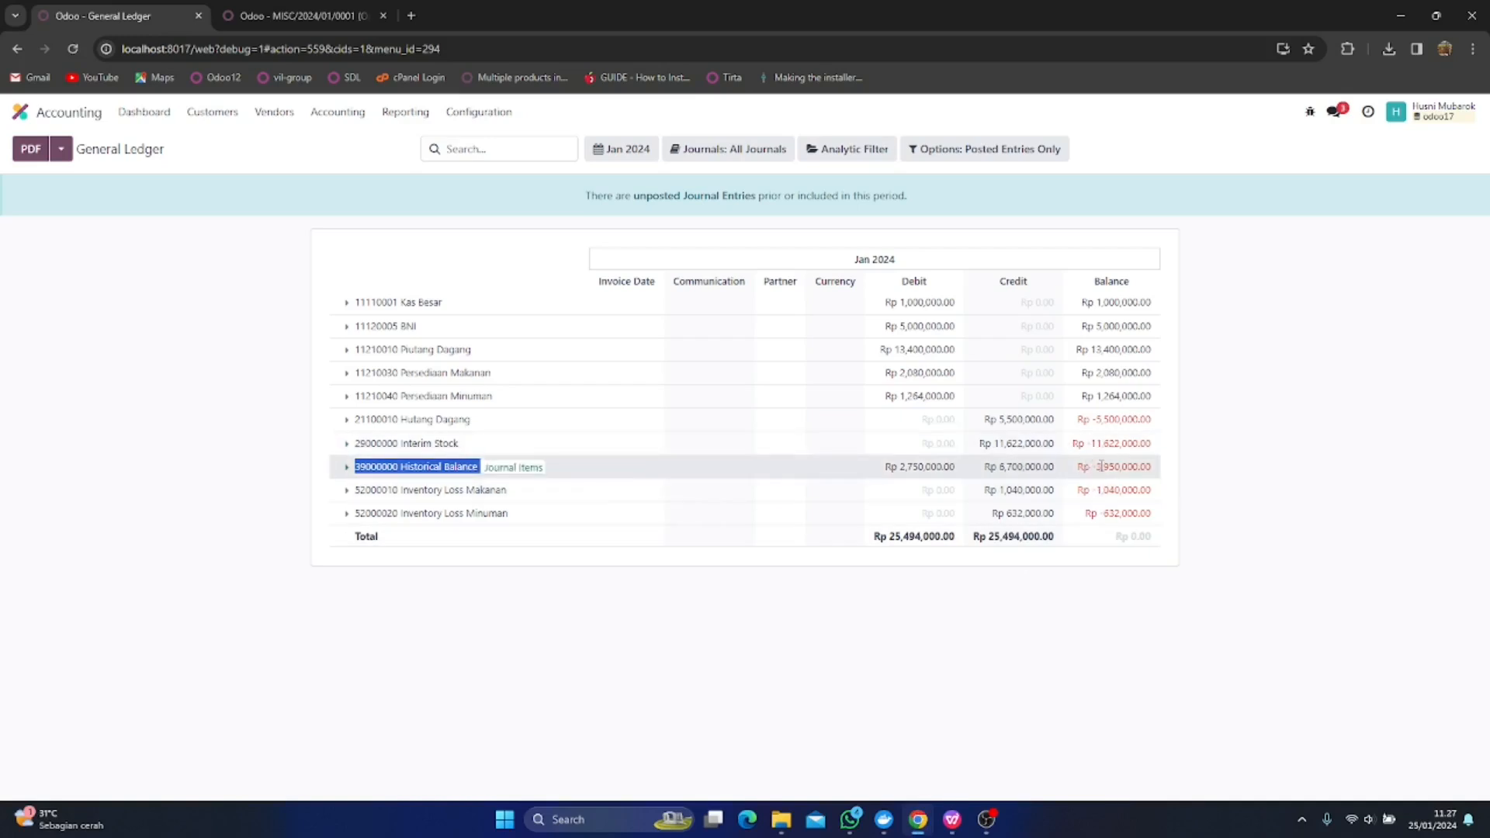
{"action": "left_click_drag", "start_coordinate": [1097, 469], "coordinate": [1155, 472]}
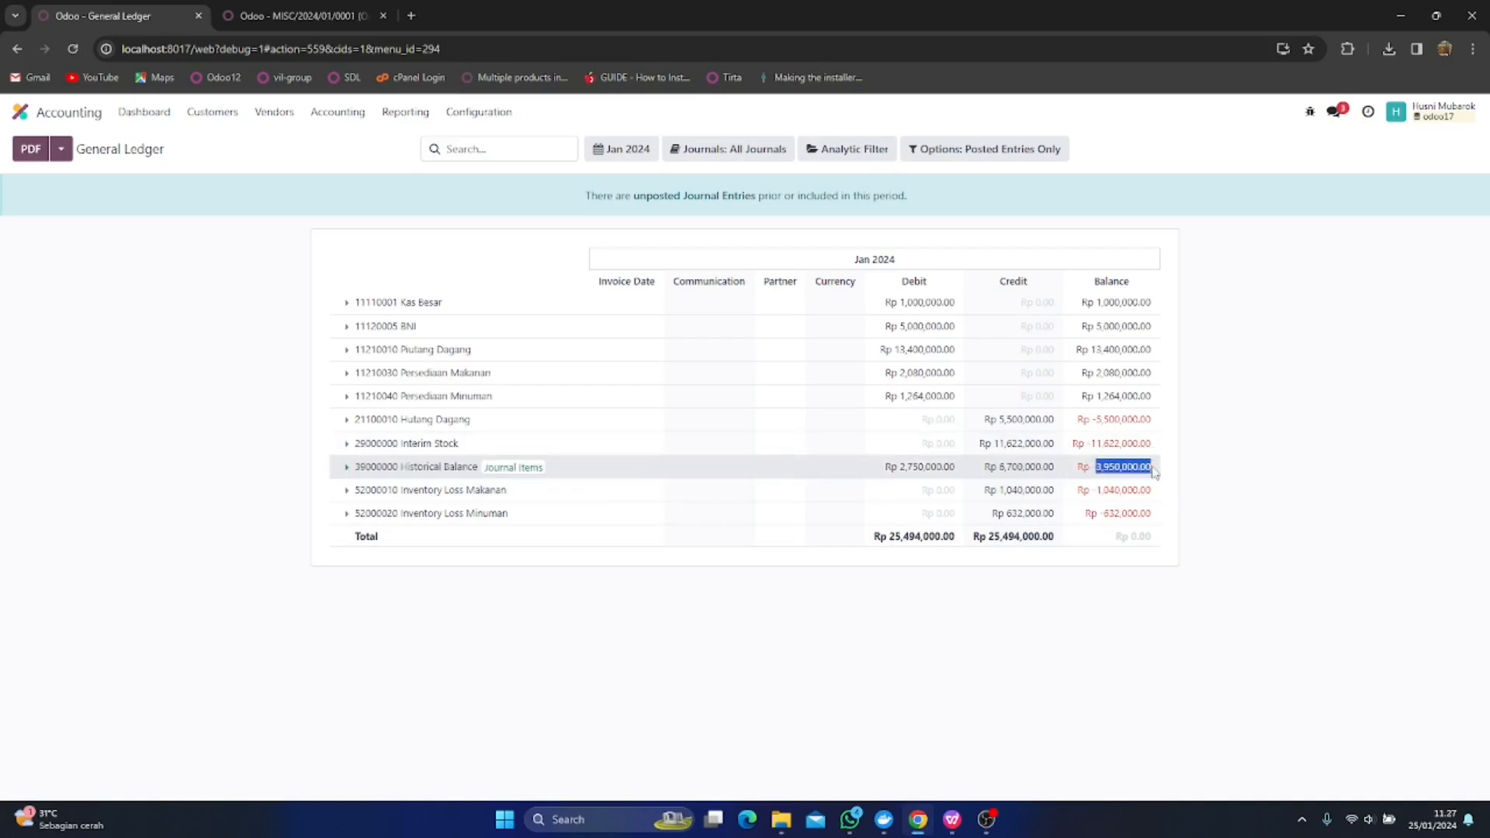
{"action": "right_click", "coordinate": [1151, 477]}
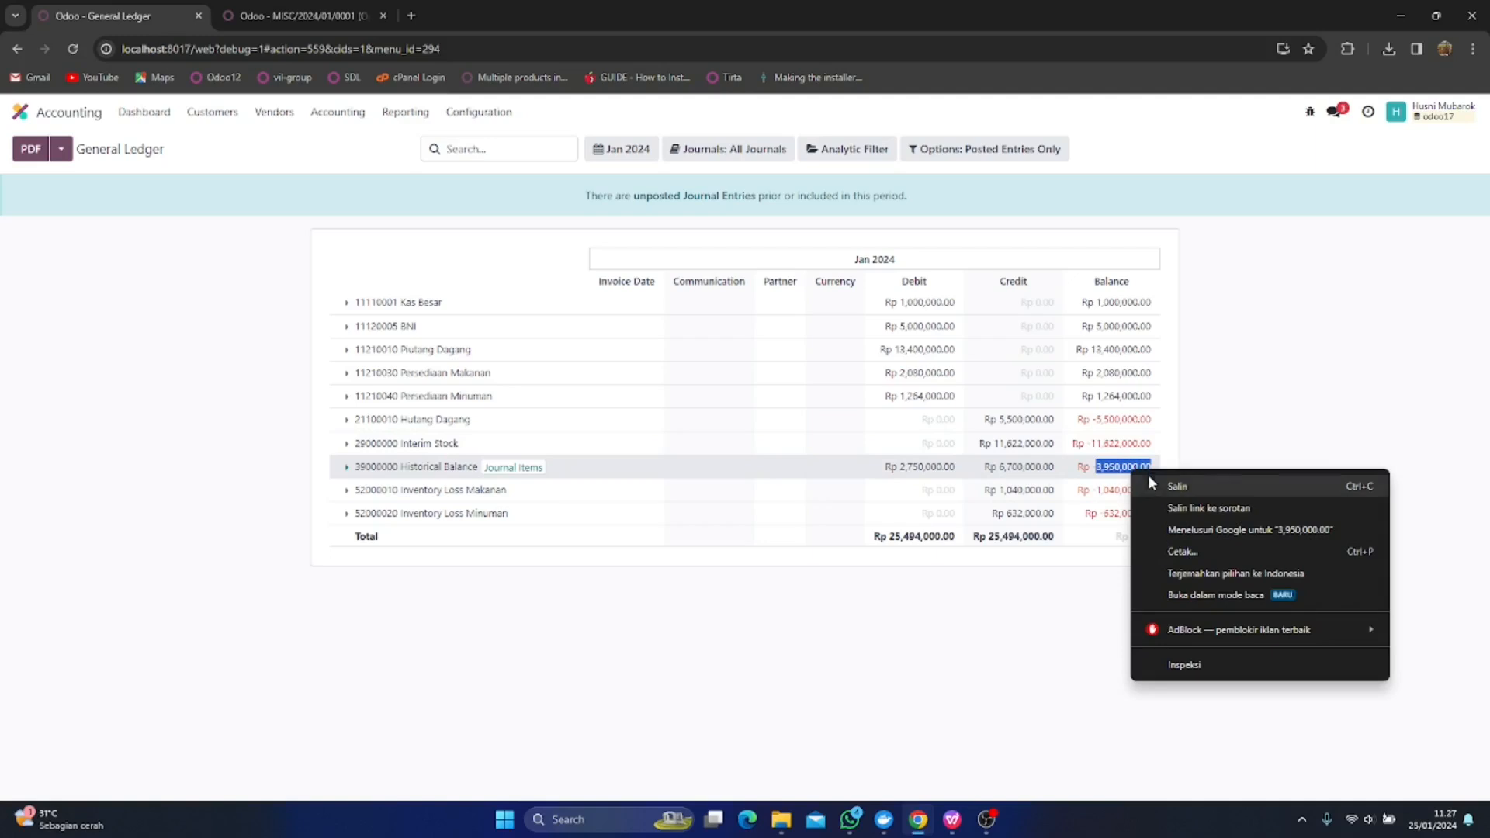
{"action": "left_click", "coordinate": [1150, 481]}
{"action": "mouse_move", "coordinate": [960, 819]}
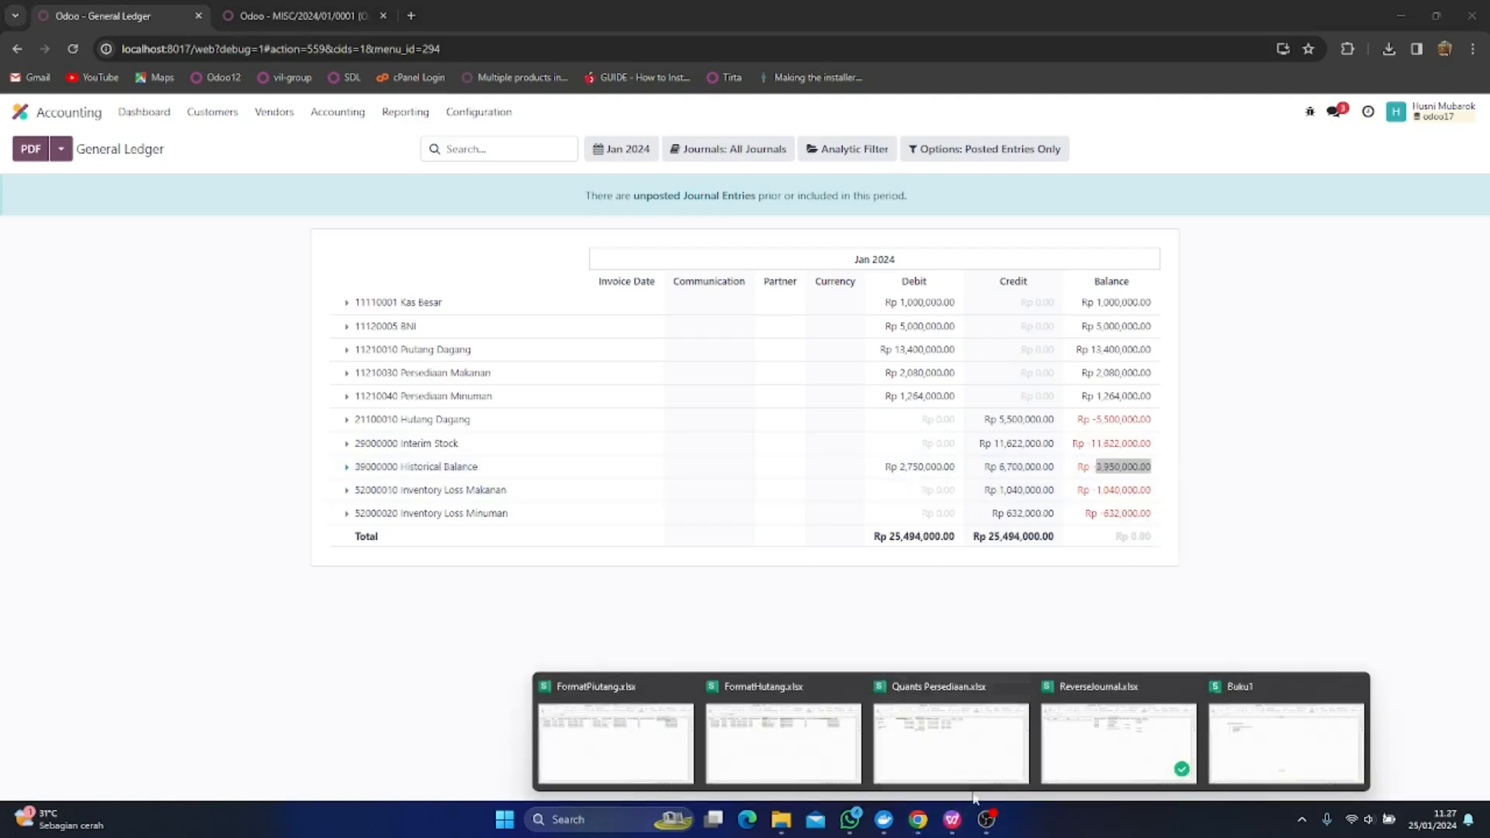
{"action": "left_click", "coordinate": [1118, 741]}
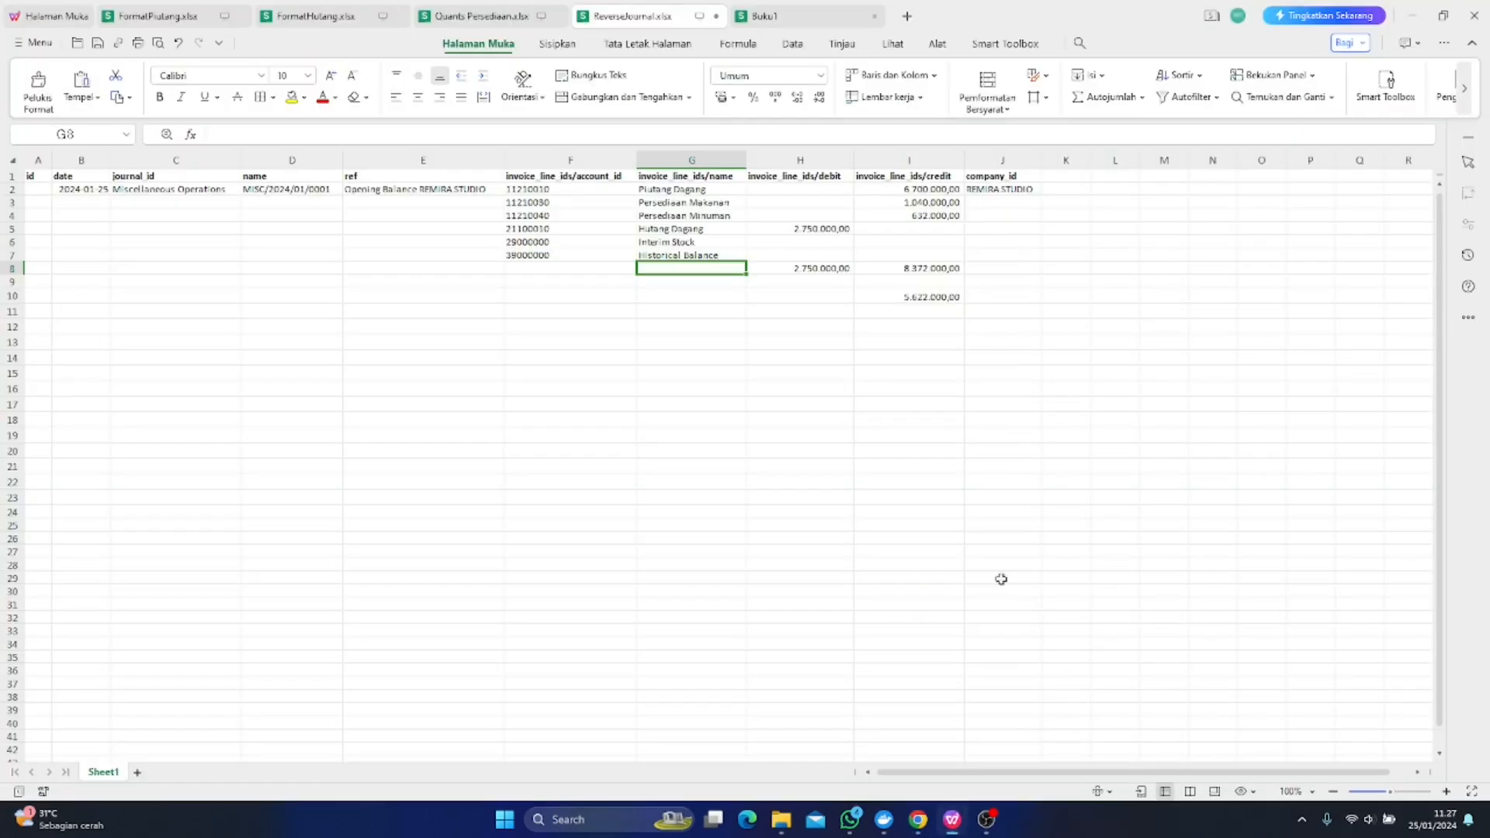
{"action": "left_click", "coordinate": [823, 257]}
{"action": "left_click", "coordinate": [457, 134]}
{"action": "key", "text": "ctrl+v"}
{"action": "key", "text": "Return"}
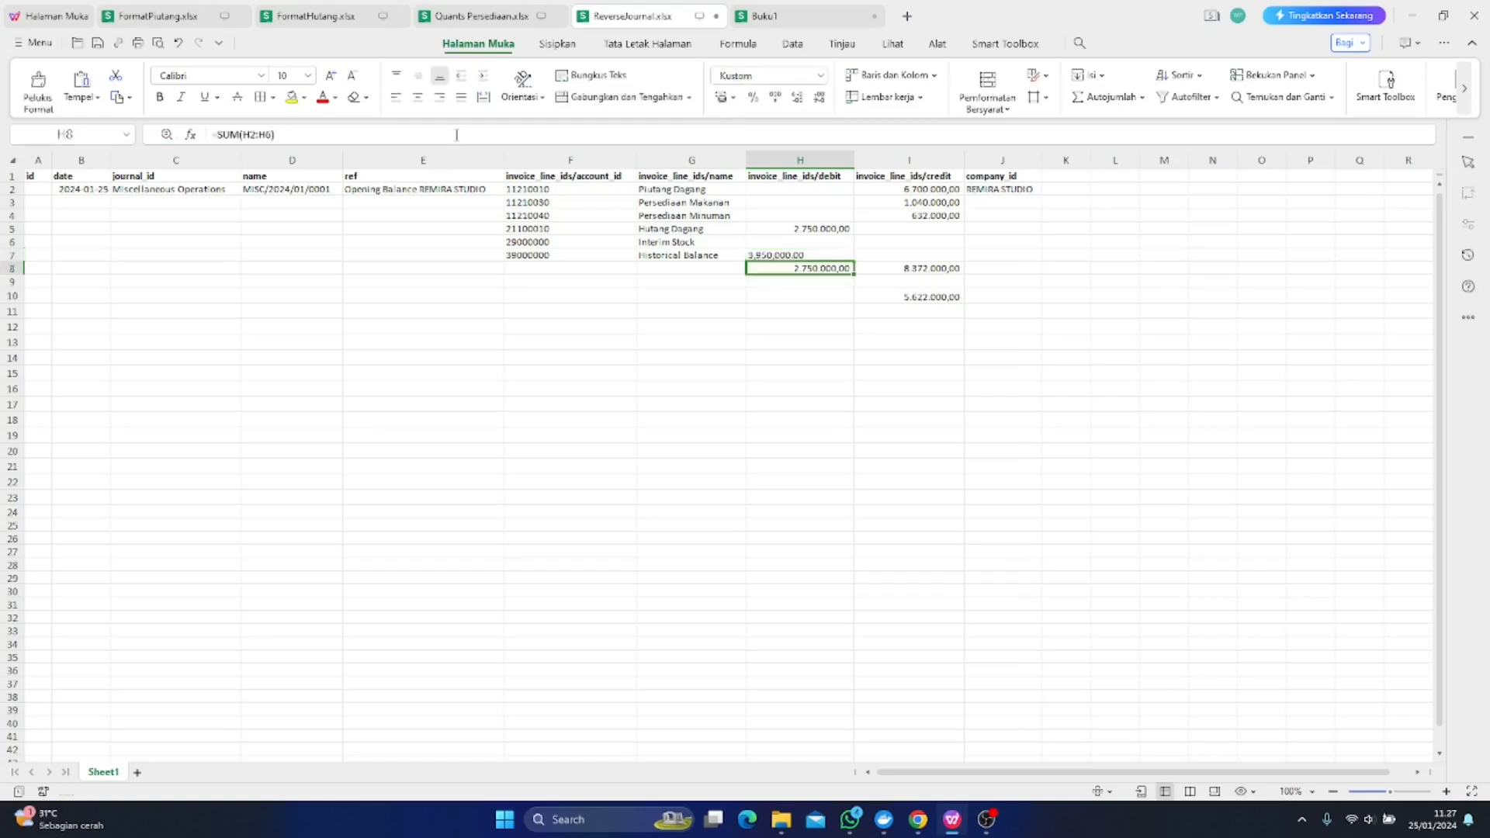
Enter 3950000 as the debit in H7 and copy the number format of H5 onto it
{"action": "left_click", "coordinate": [803, 250]}
{"action": "type", "text": "3950"}
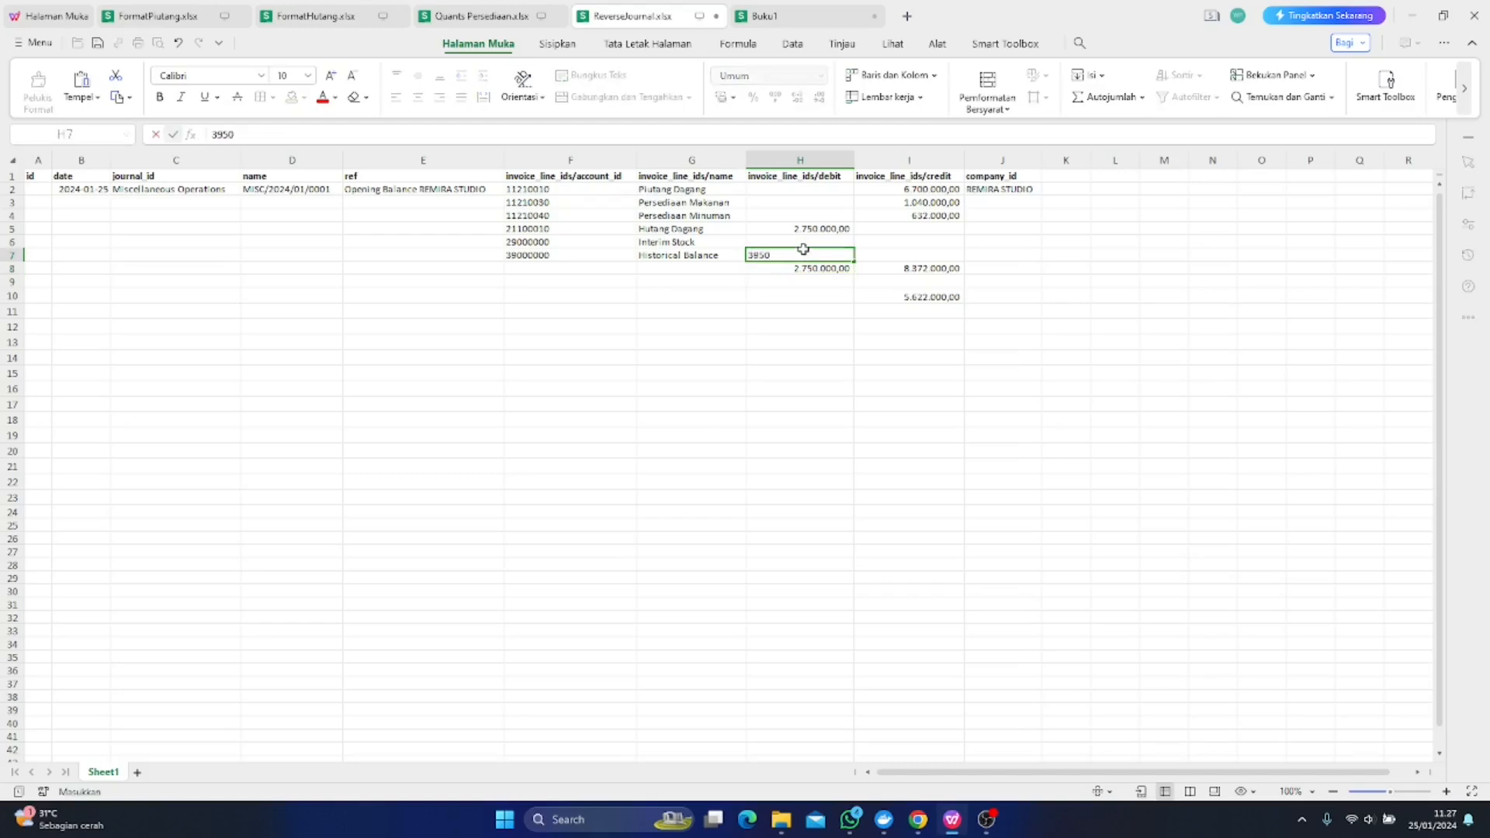
{"action": "key", "text": "Return"}
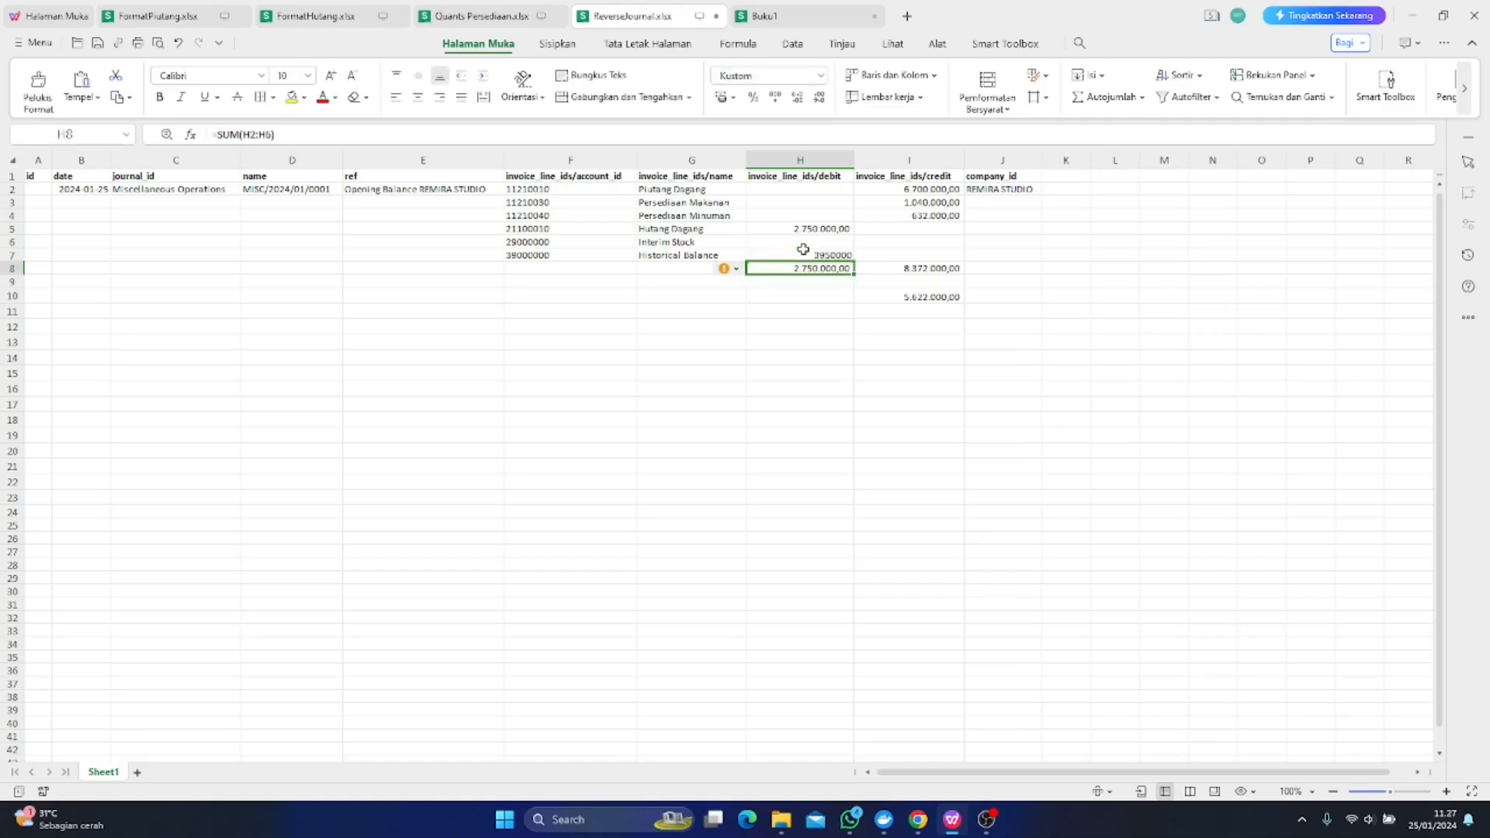
{"action": "left_click", "coordinate": [791, 228]}
{"action": "left_click", "coordinate": [37, 85]}
{"action": "left_click", "coordinate": [827, 254]}
{"action": "left_click", "coordinate": [817, 343]}
Extend the debit total formula in H8 to sum H2:H7
{"action": "double_click", "coordinate": [822, 266]}
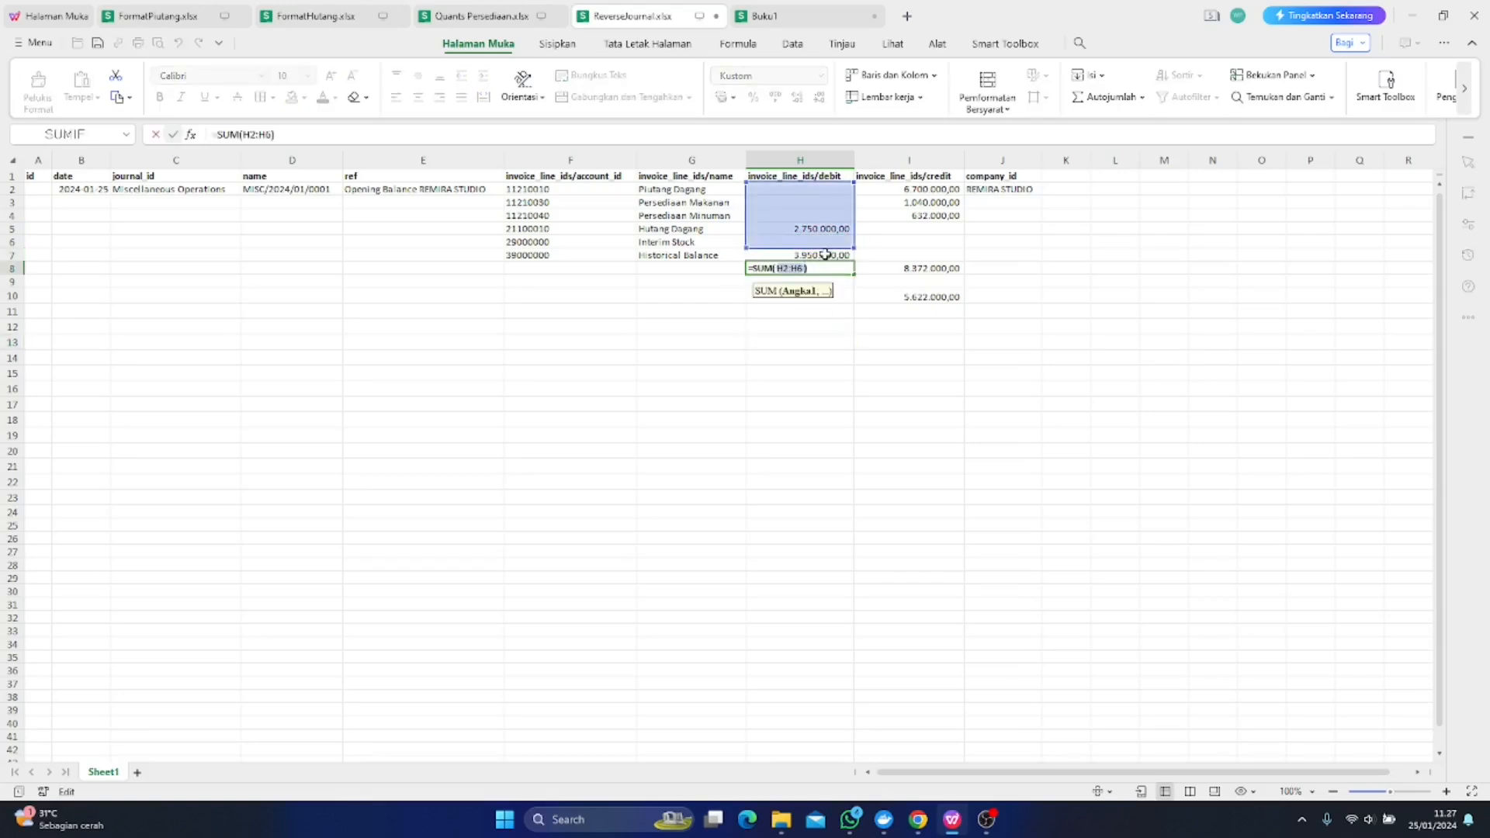
{"action": "left_click", "coordinate": [825, 254]}
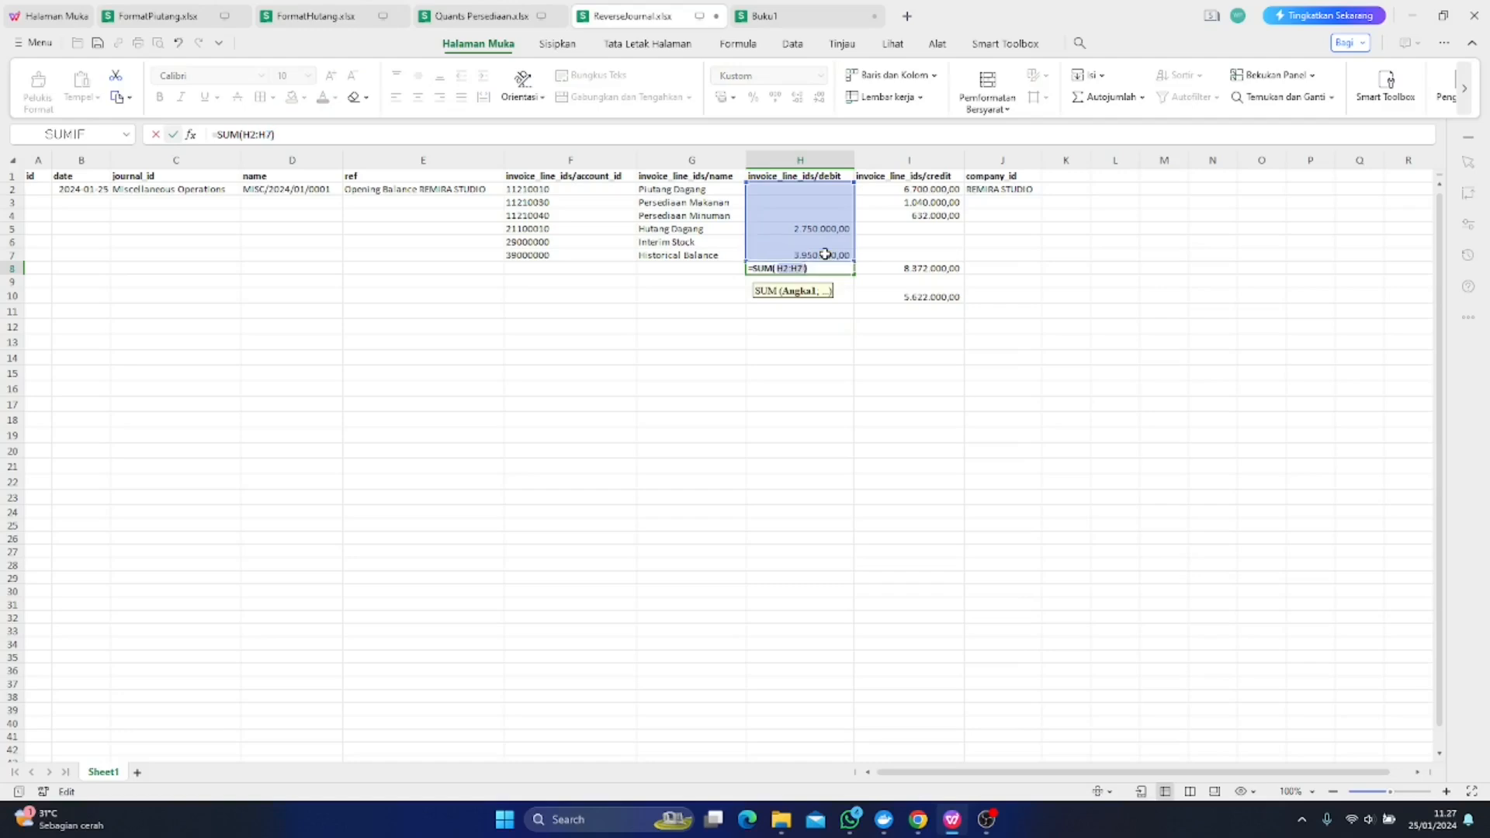
{"action": "key", "text": "Return"}
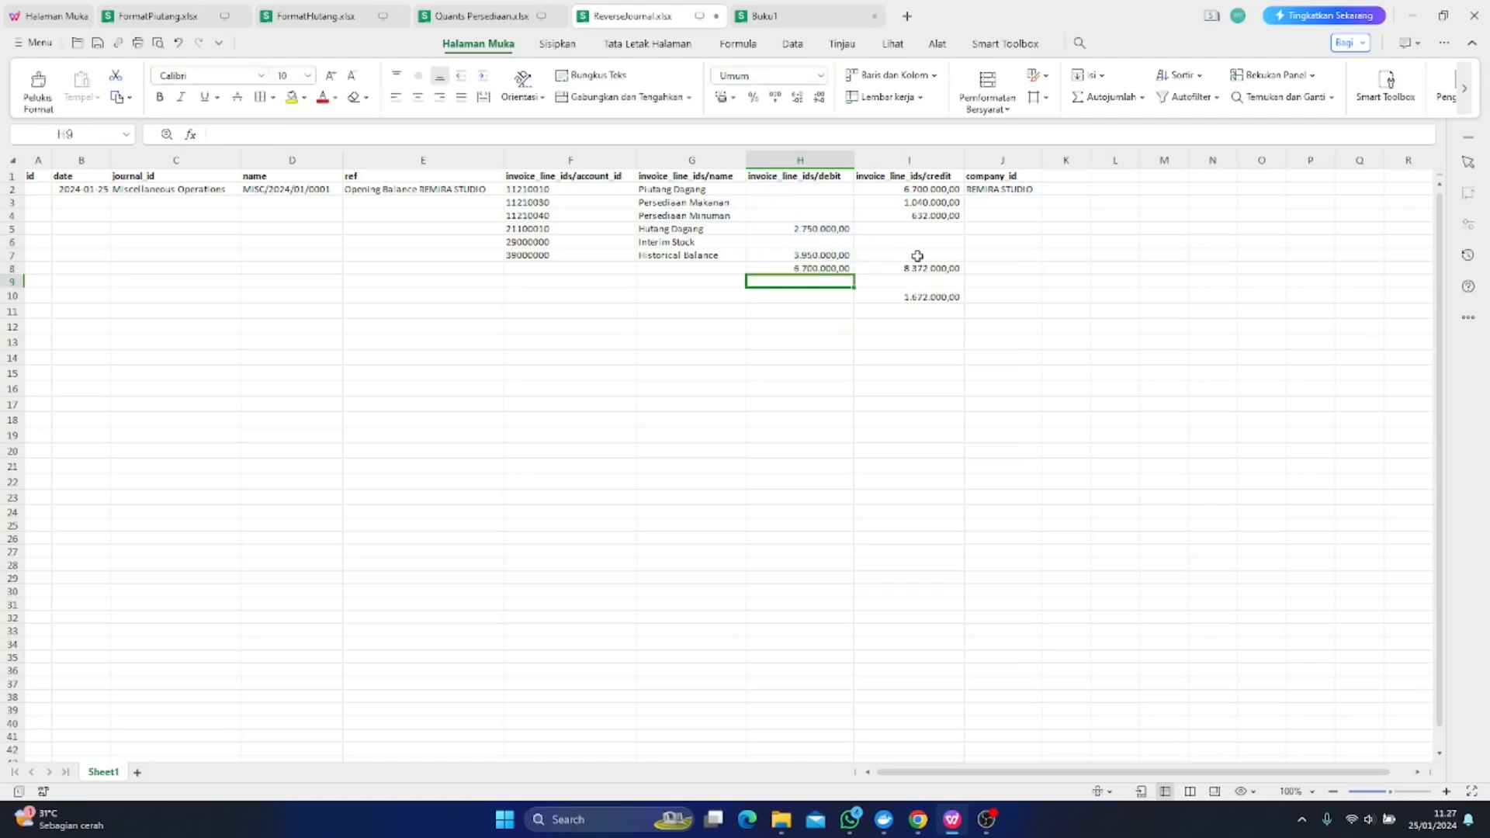
Check the debit and credit total formulas in H8 and I8
{"action": "left_click", "coordinate": [835, 270]}
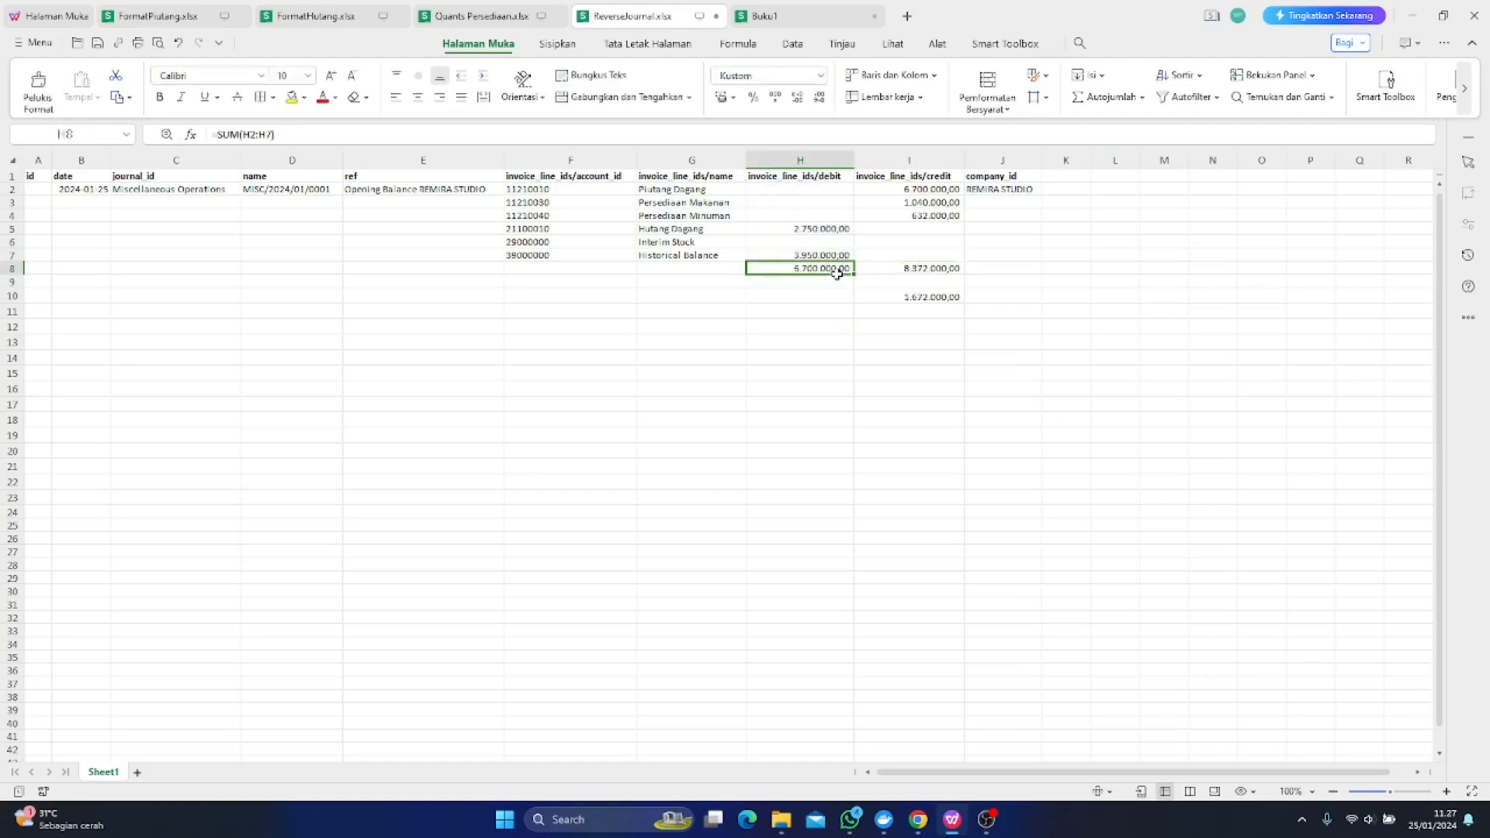
{"action": "left_click", "coordinate": [900, 267]}
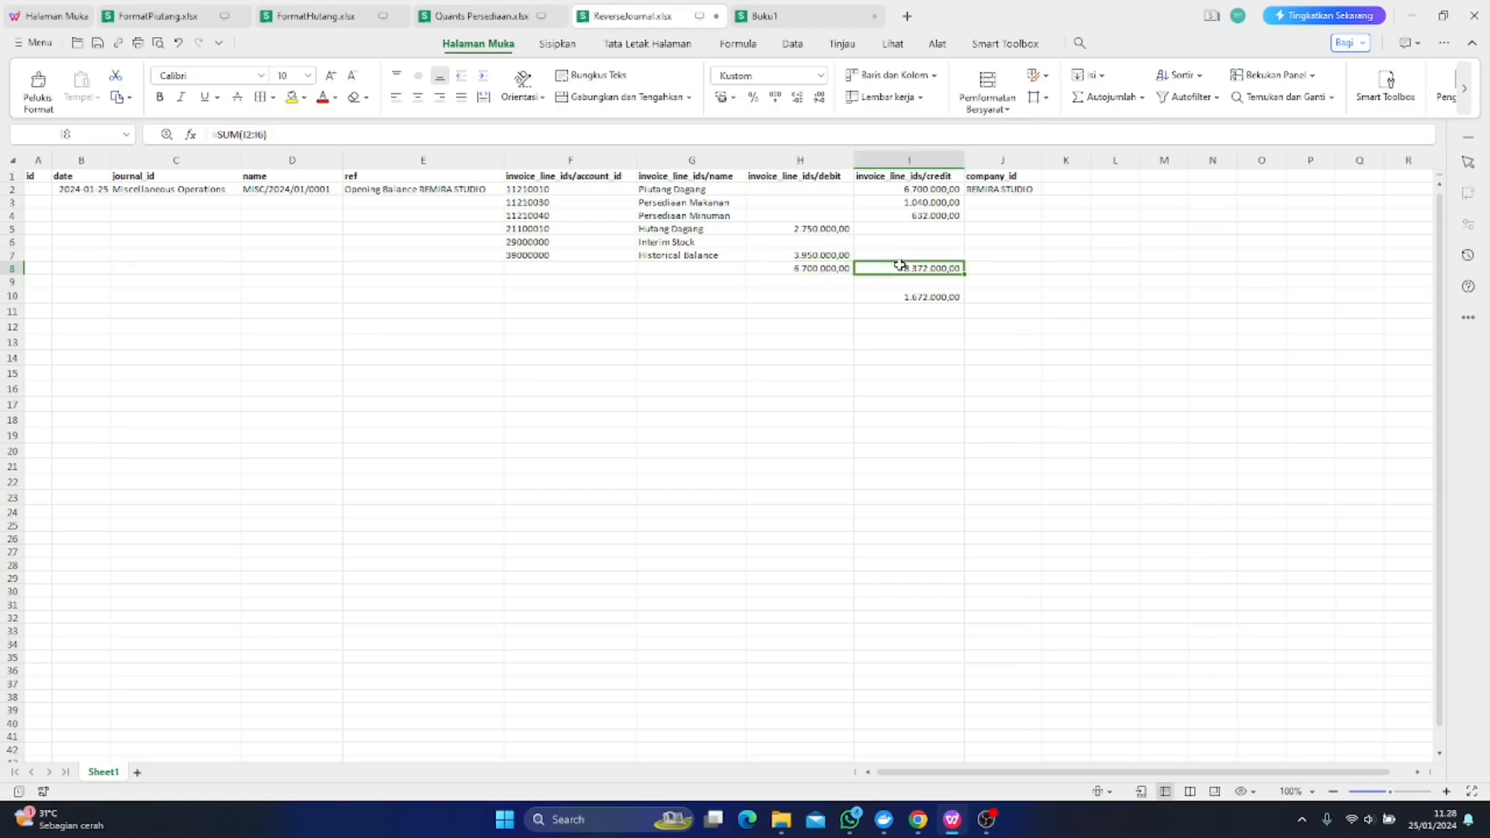
{"action": "double_click", "coordinate": [902, 268]}
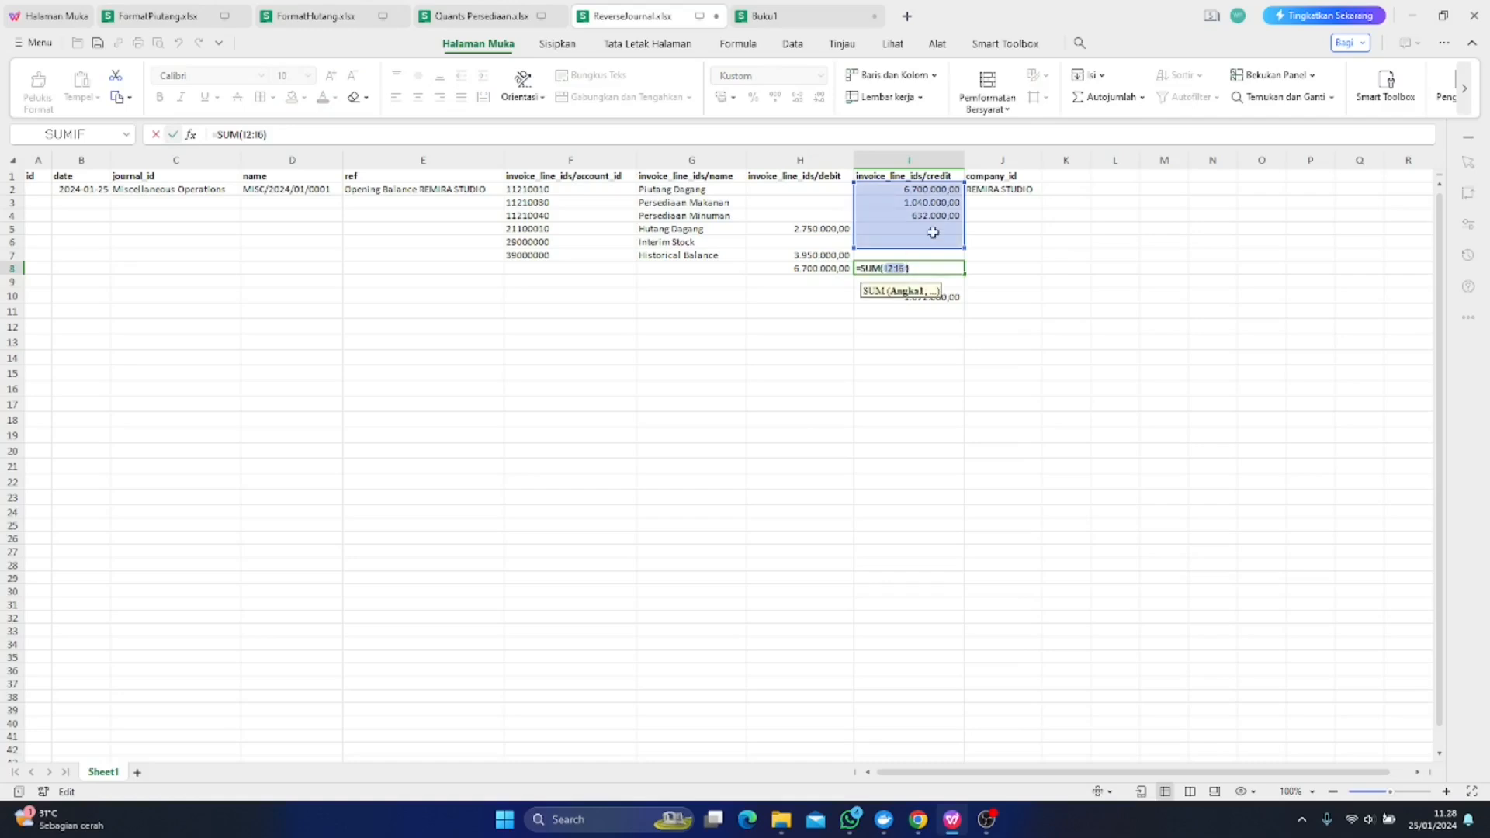
{"action": "key", "text": "Return"}
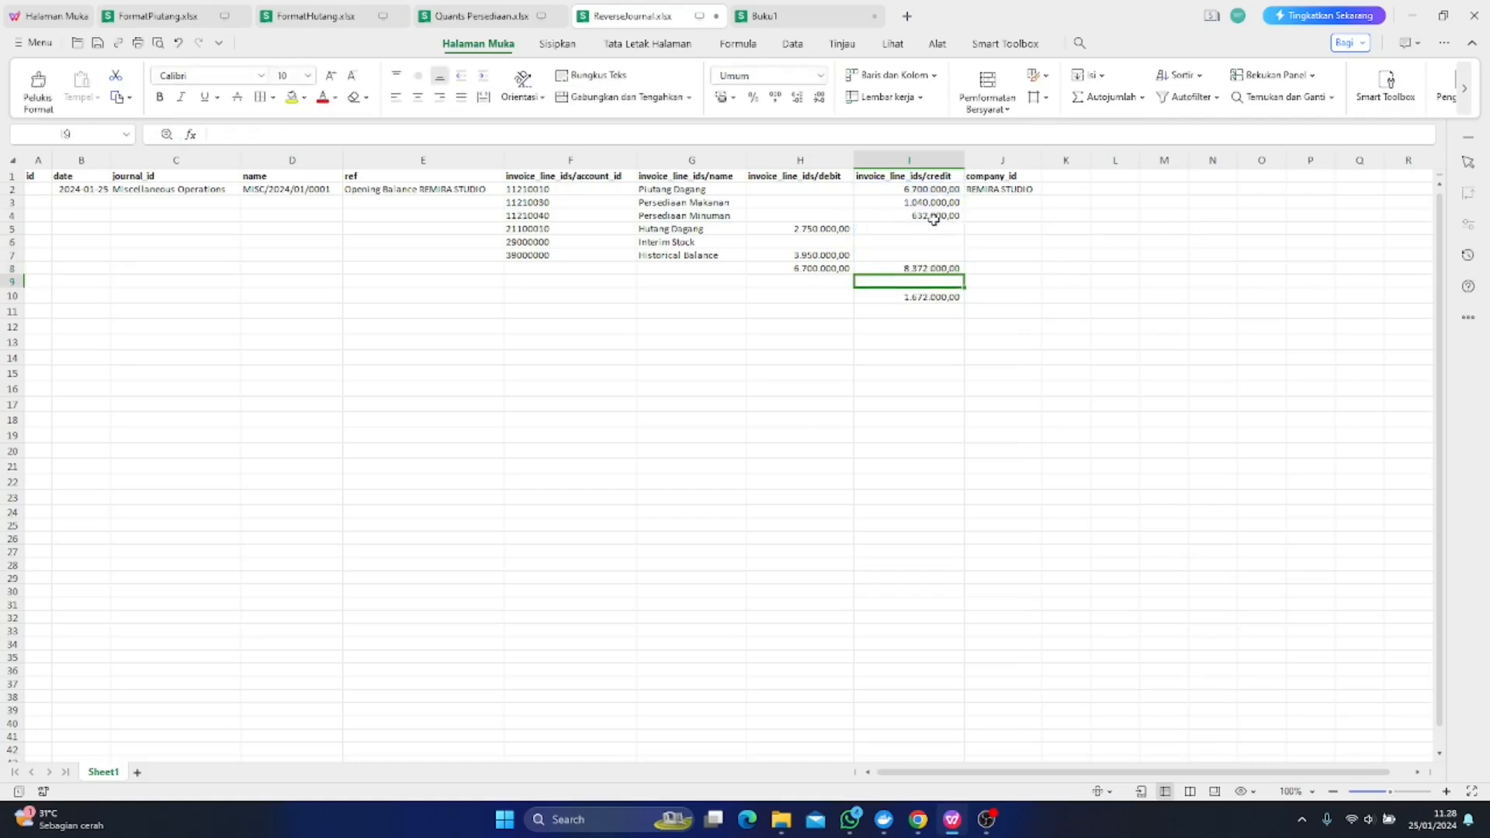
{"action": "left_click", "coordinate": [809, 404]}
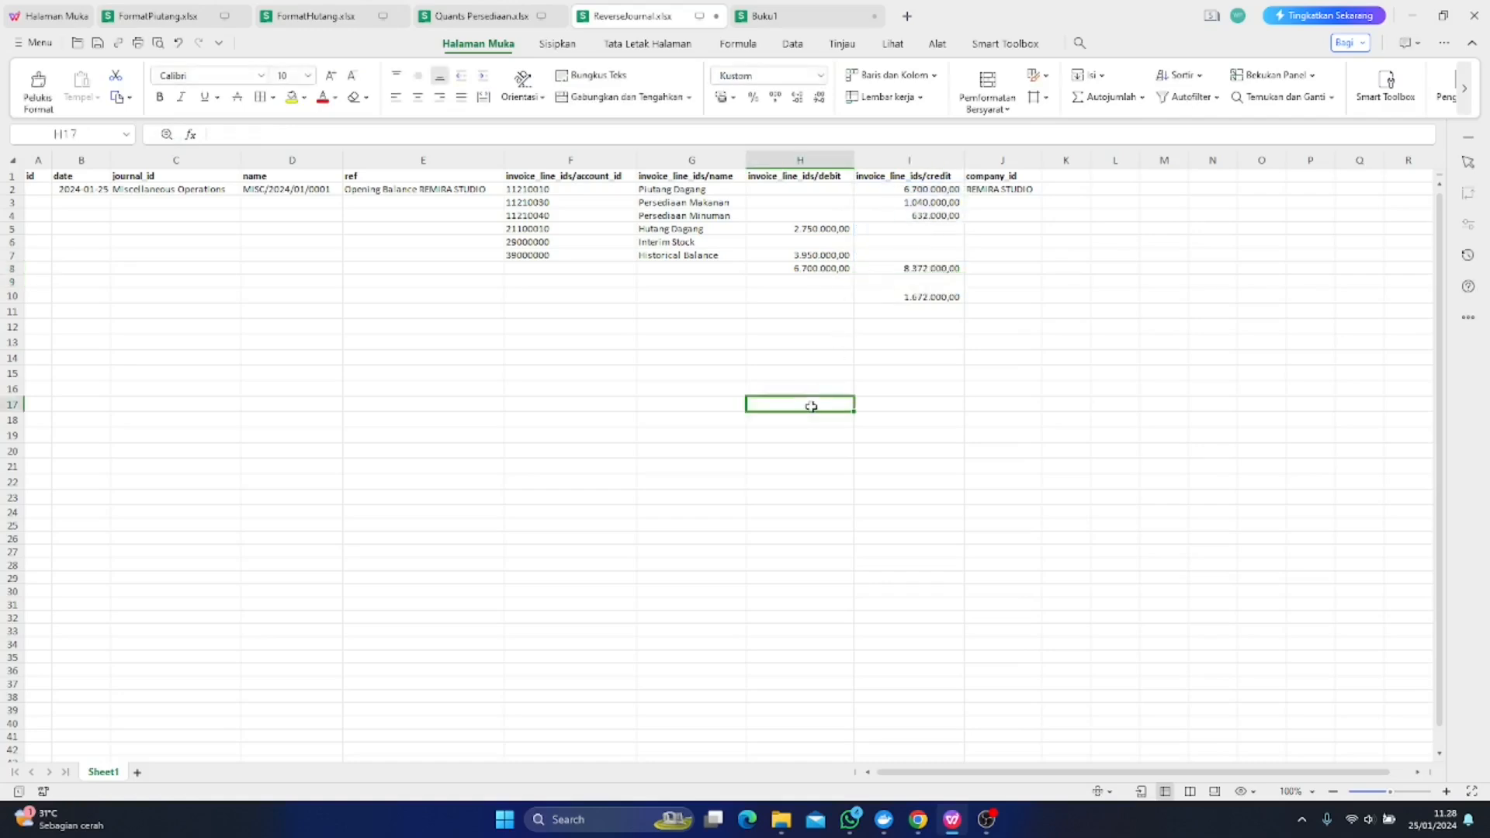
Copy the credit-debit difference in I10 and paste it as a value into H6, the Interim Stock debit
{"action": "left_click", "coordinate": [936, 299]}
{"action": "key", "text": "ctrl+c"}
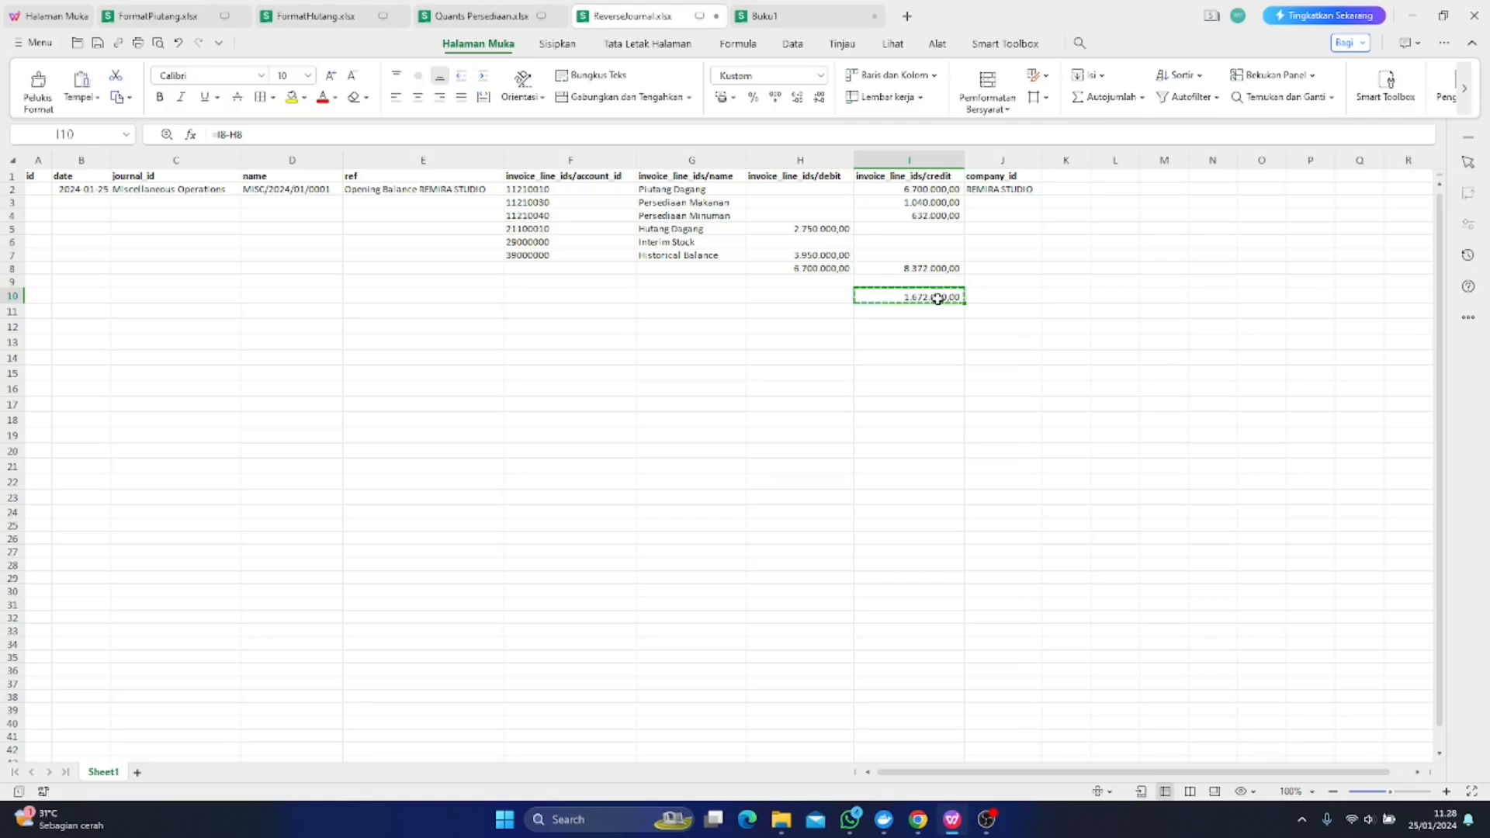
{"action": "left_click", "coordinate": [839, 242]}
{"action": "right_click", "coordinate": [839, 242]}
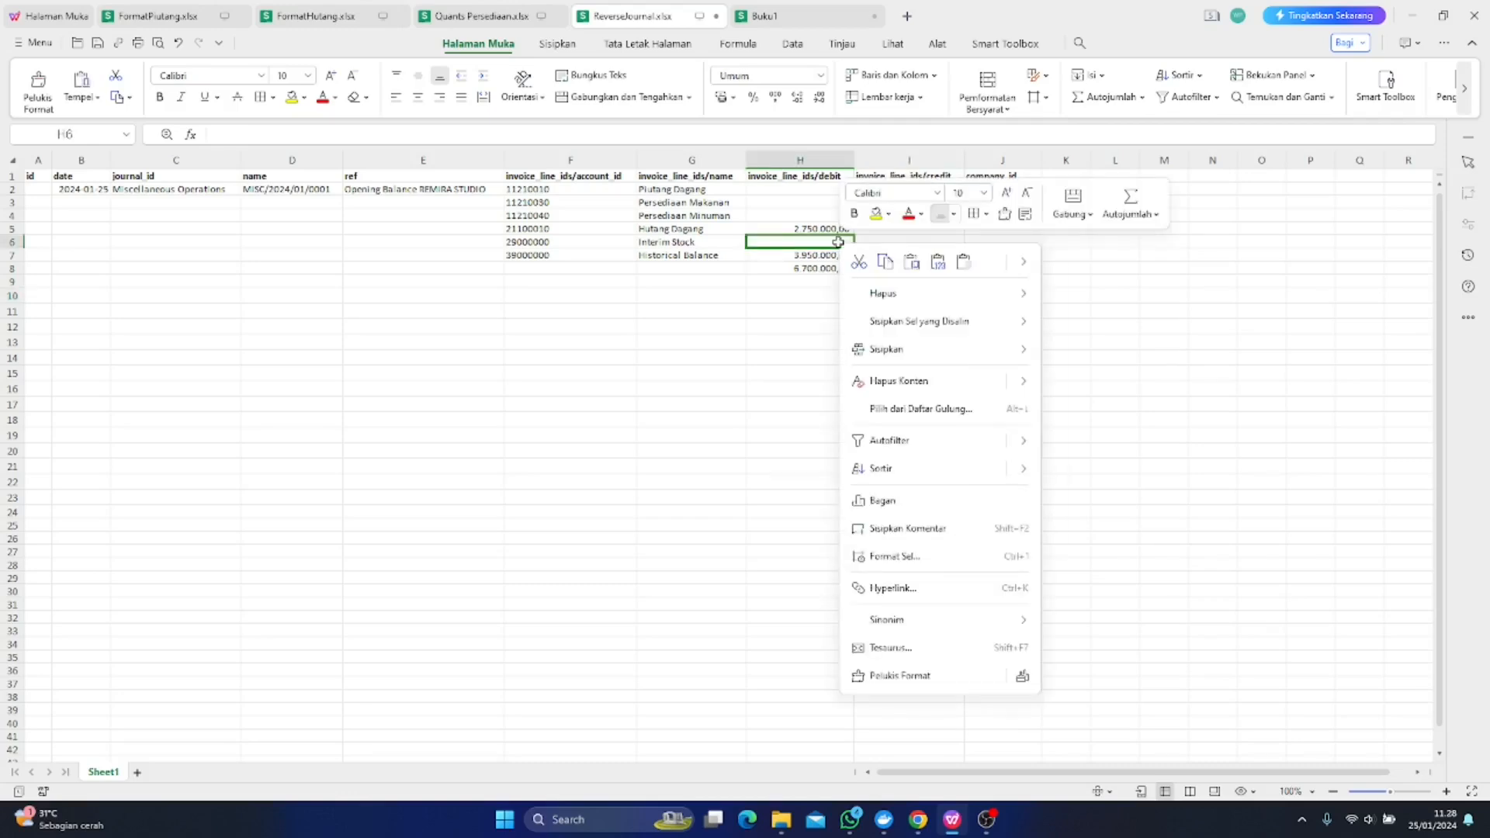
{"action": "left_click", "coordinate": [939, 263]}
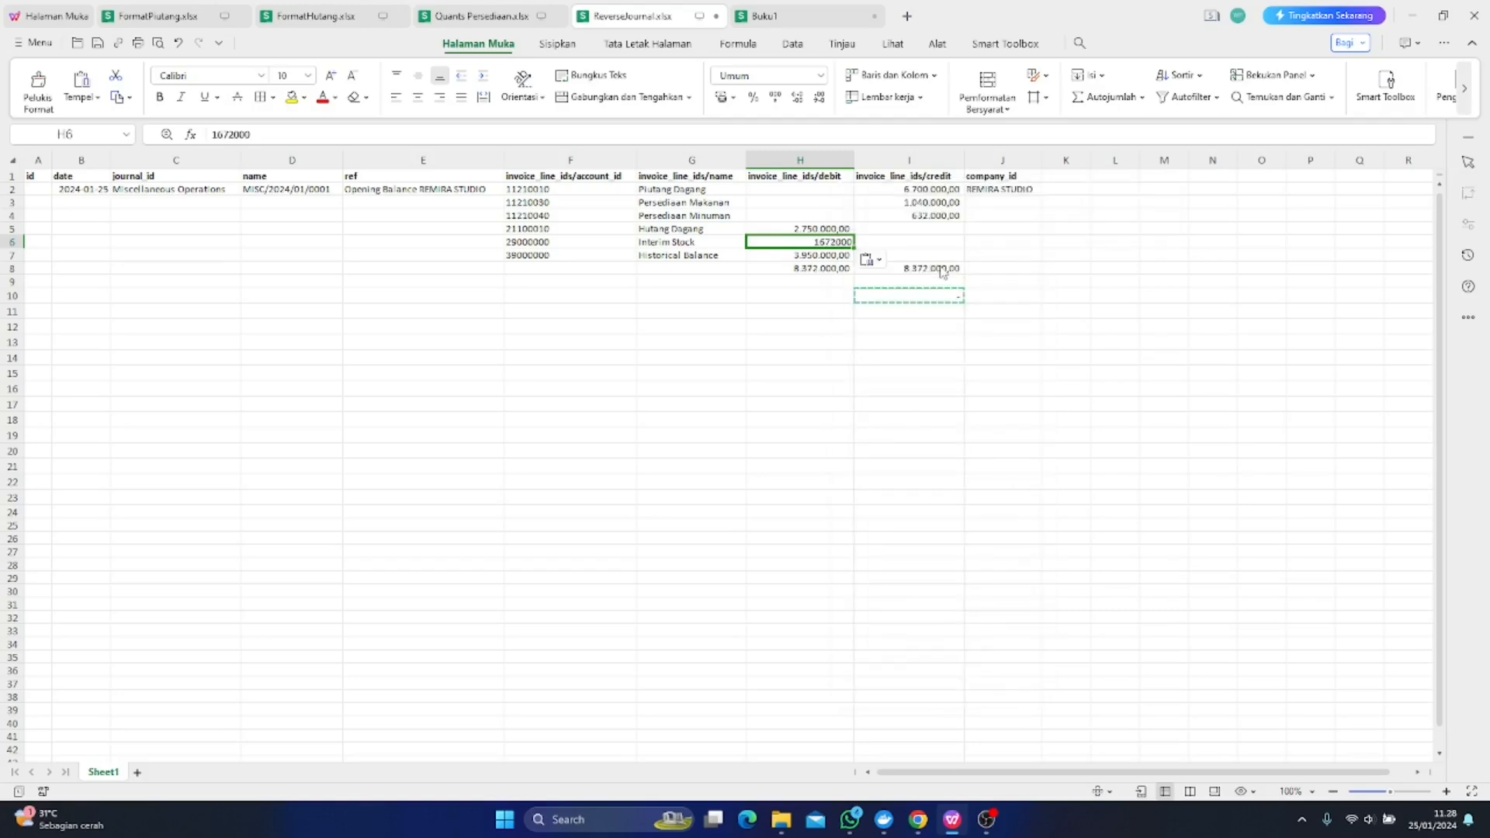
{"action": "left_click", "coordinate": [861, 388]}
{"action": "left_click", "coordinate": [864, 377]}
{"action": "key", "text": "Escape"}
{"action": "left_click", "coordinate": [896, 315]}
Clear the helper totals and difference in H8:I10 and save ReverseJournal.xlsx
{"action": "left_click", "coordinate": [804, 270]}
{"action": "left_click_drag", "start_coordinate": [861, 270], "coordinate": [922, 289]}
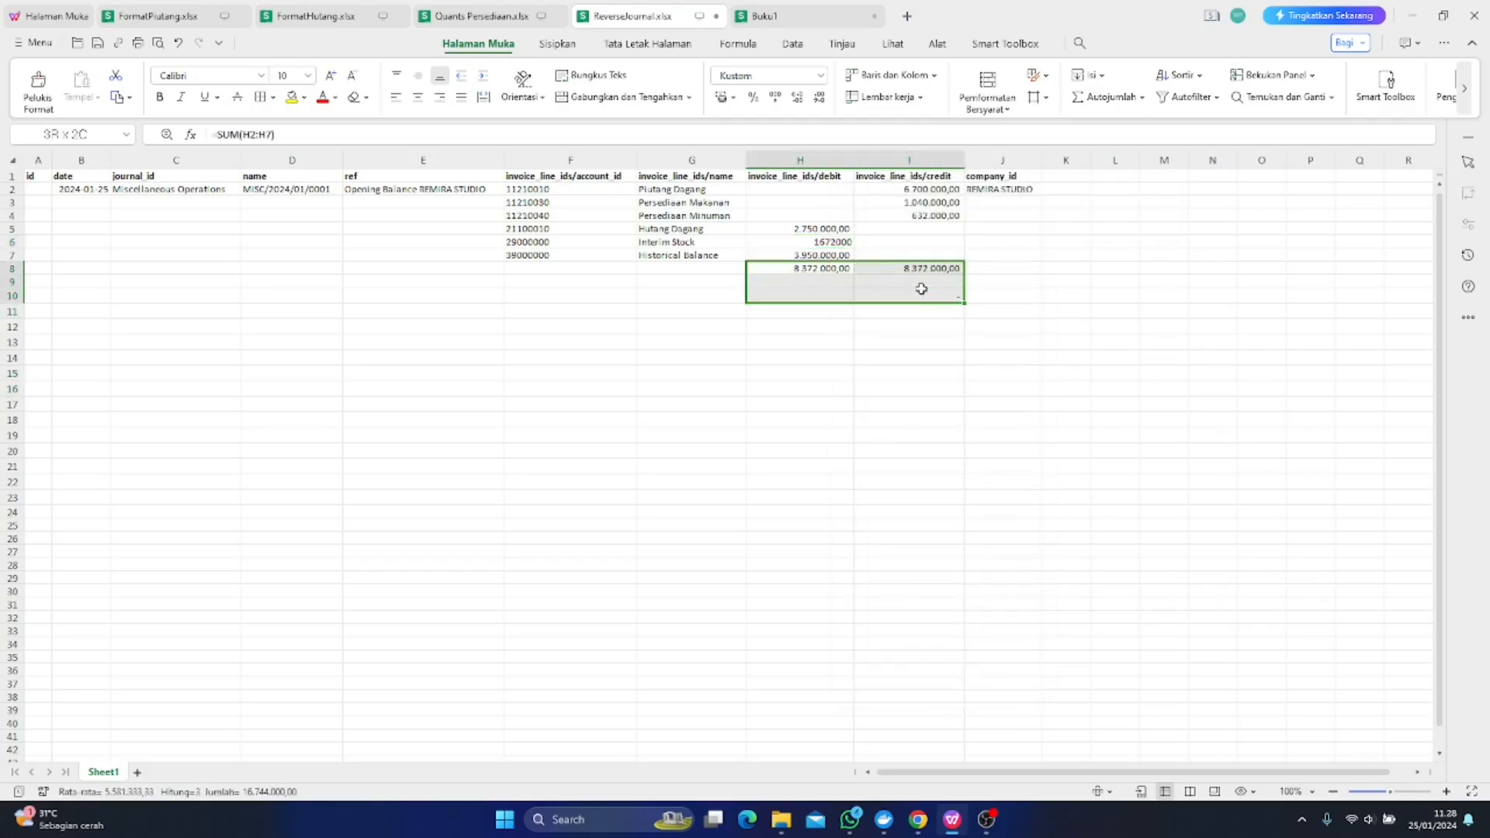
{"action": "key", "text": "Delete"}
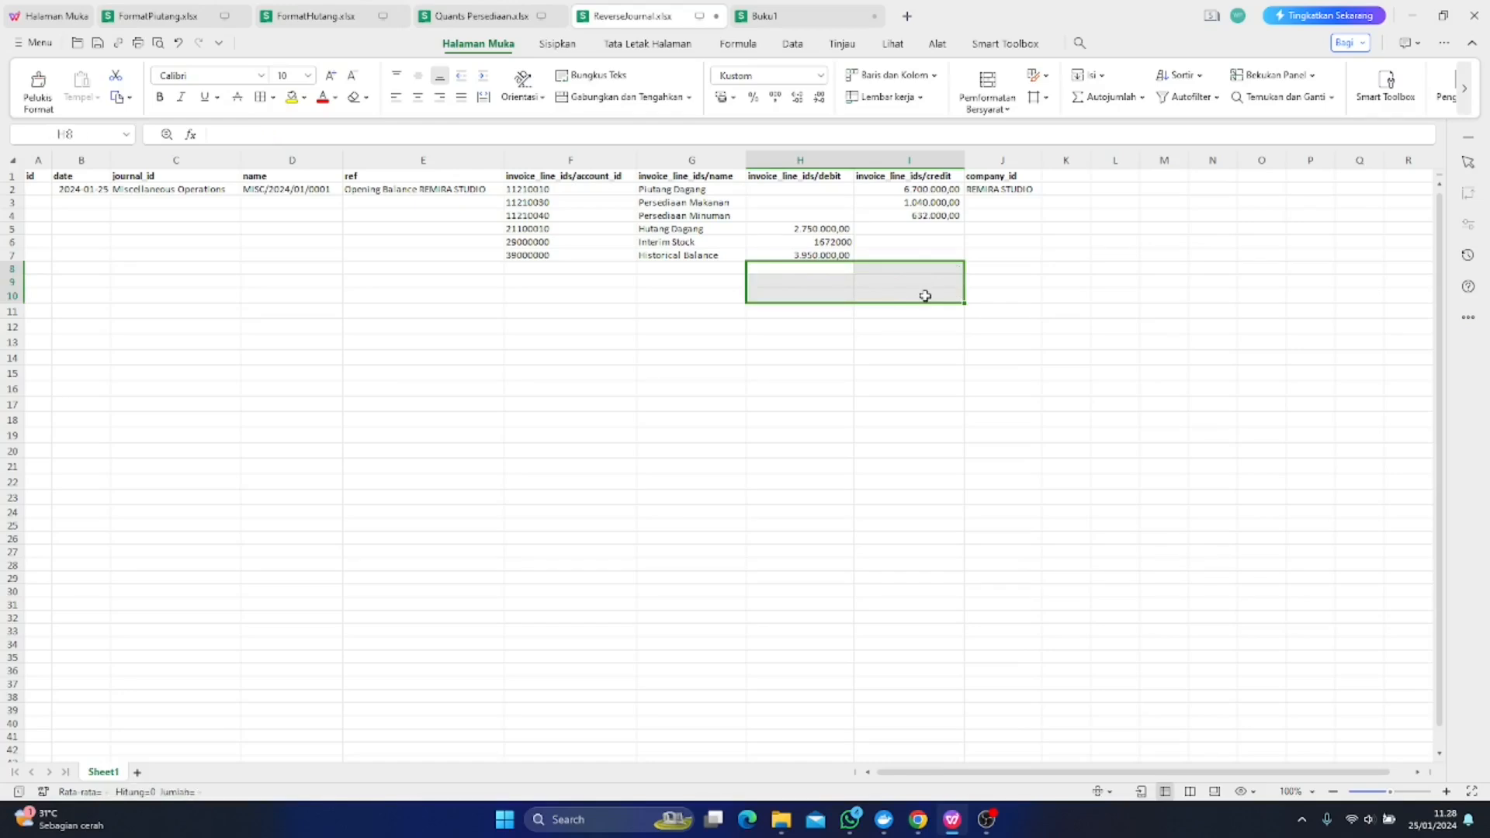
{"action": "left_click", "coordinate": [906, 395]}
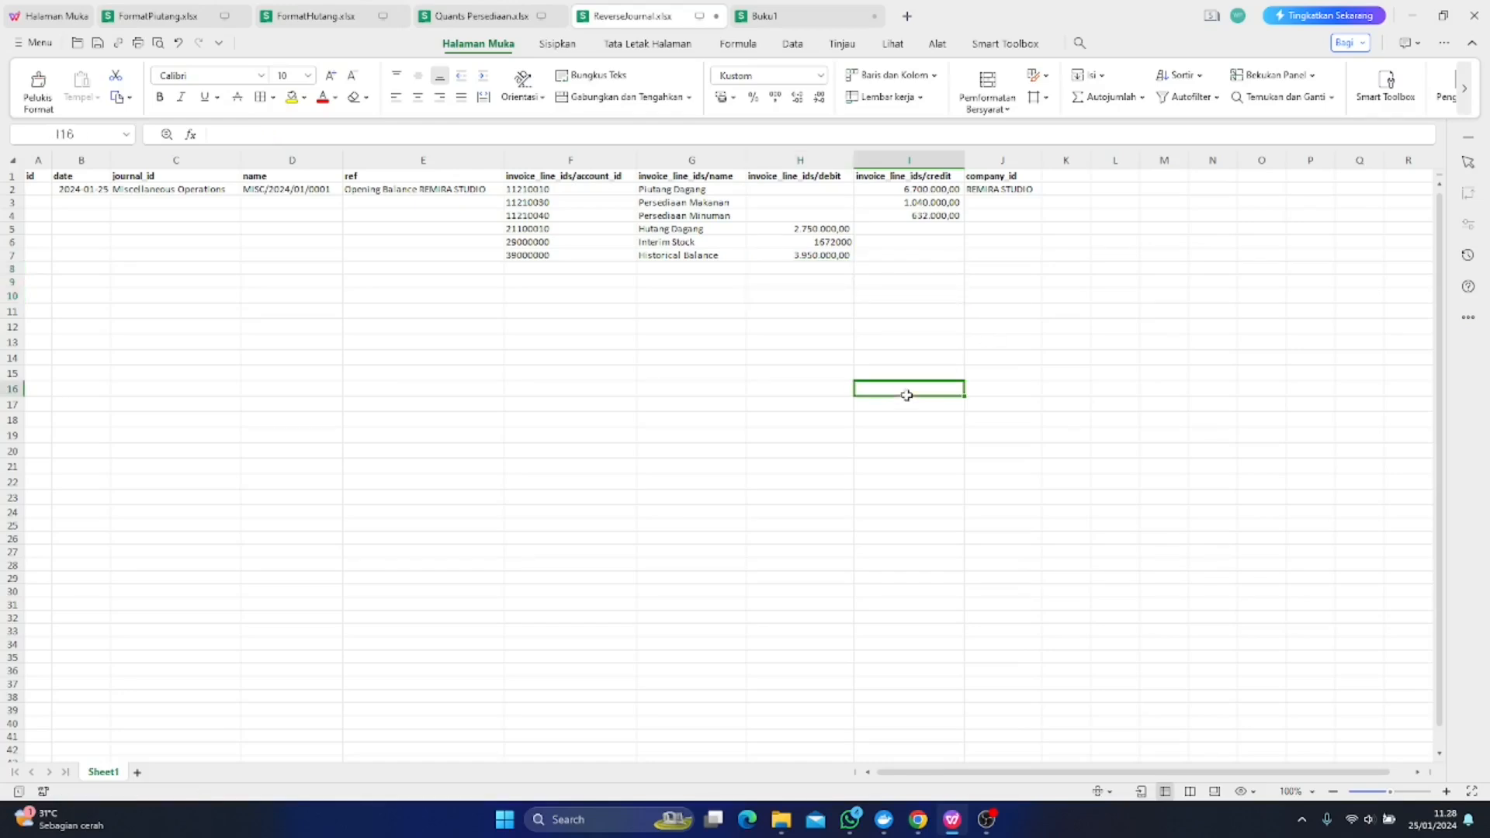
{"action": "left_click", "coordinate": [574, 401]}
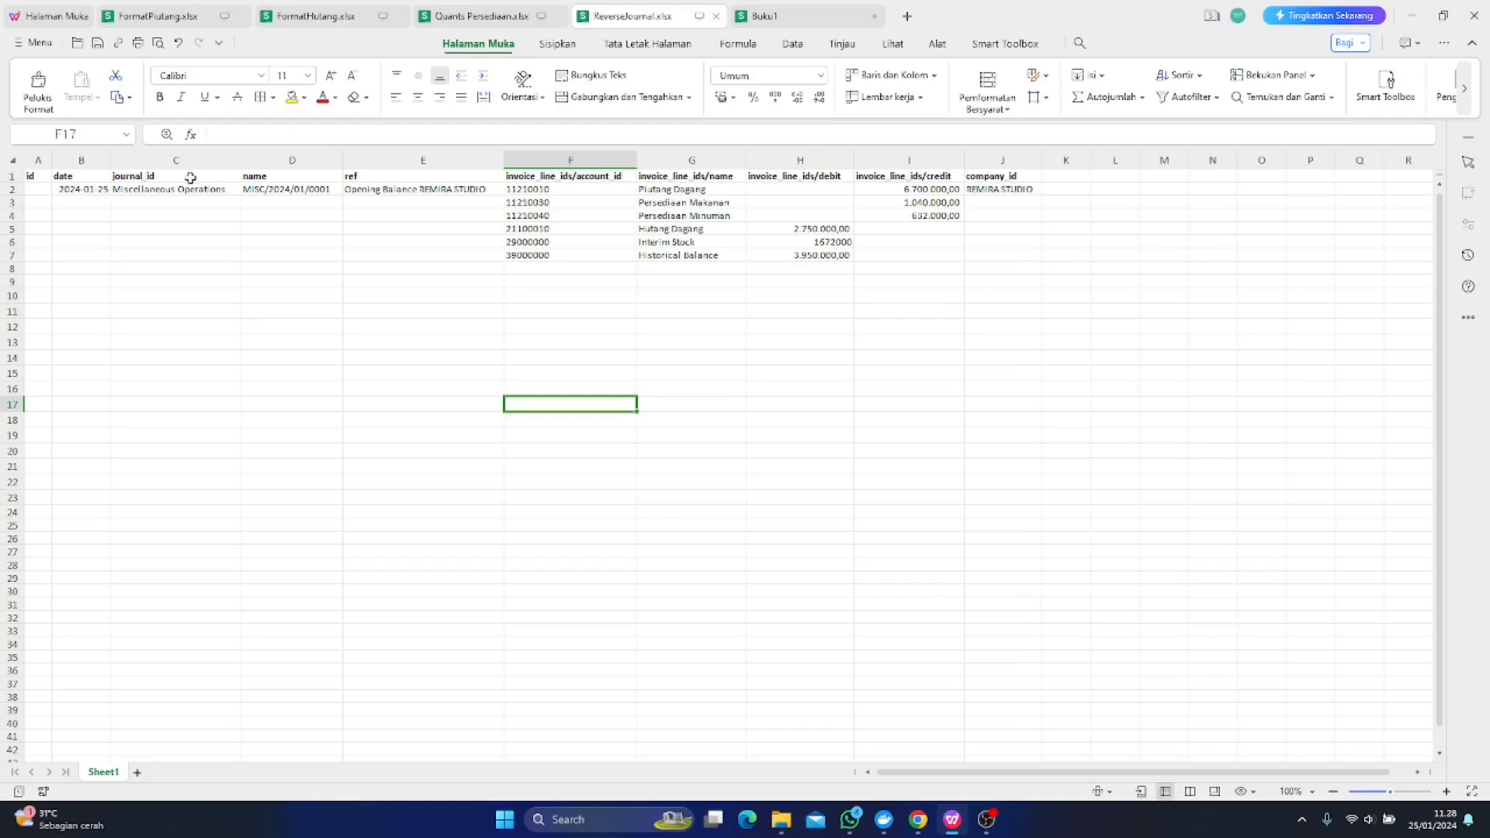
Change the journal entry name in D2 to MISC/2024/01/0002
{"action": "left_click", "coordinate": [317, 193]}
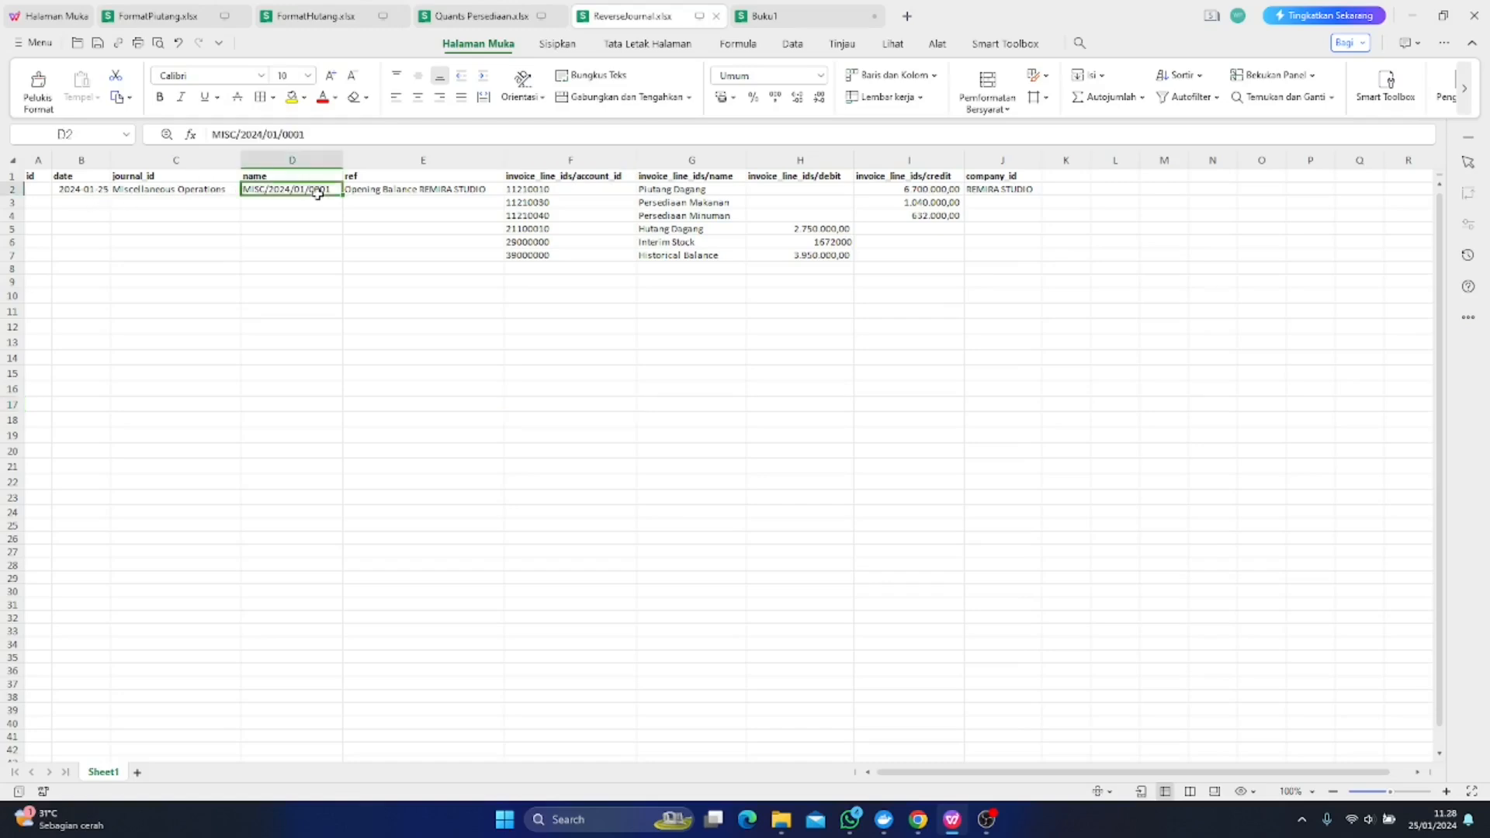
{"action": "left_click", "coordinate": [341, 134]}
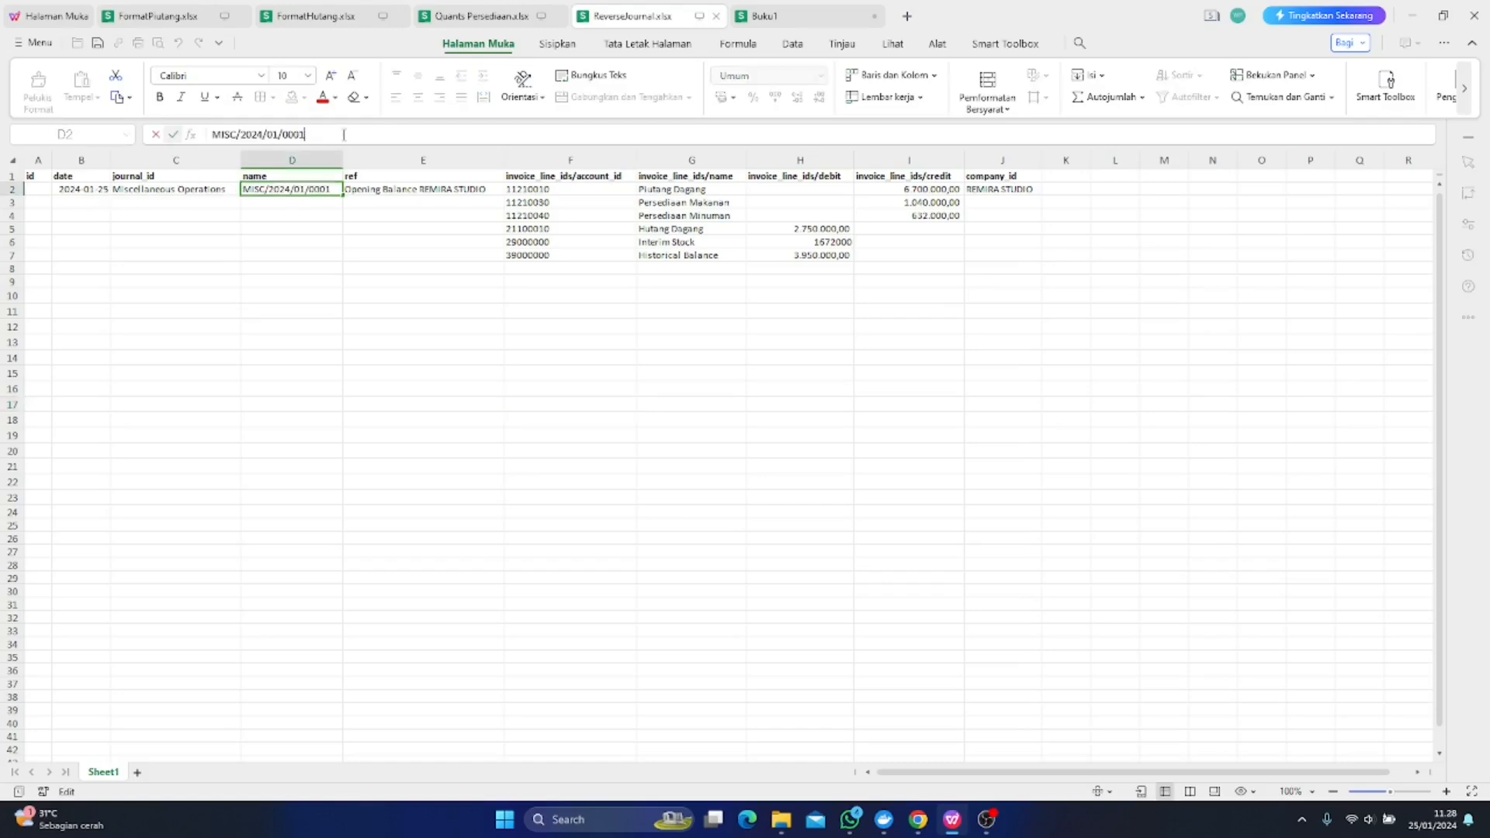
{"action": "key", "text": "Return"}
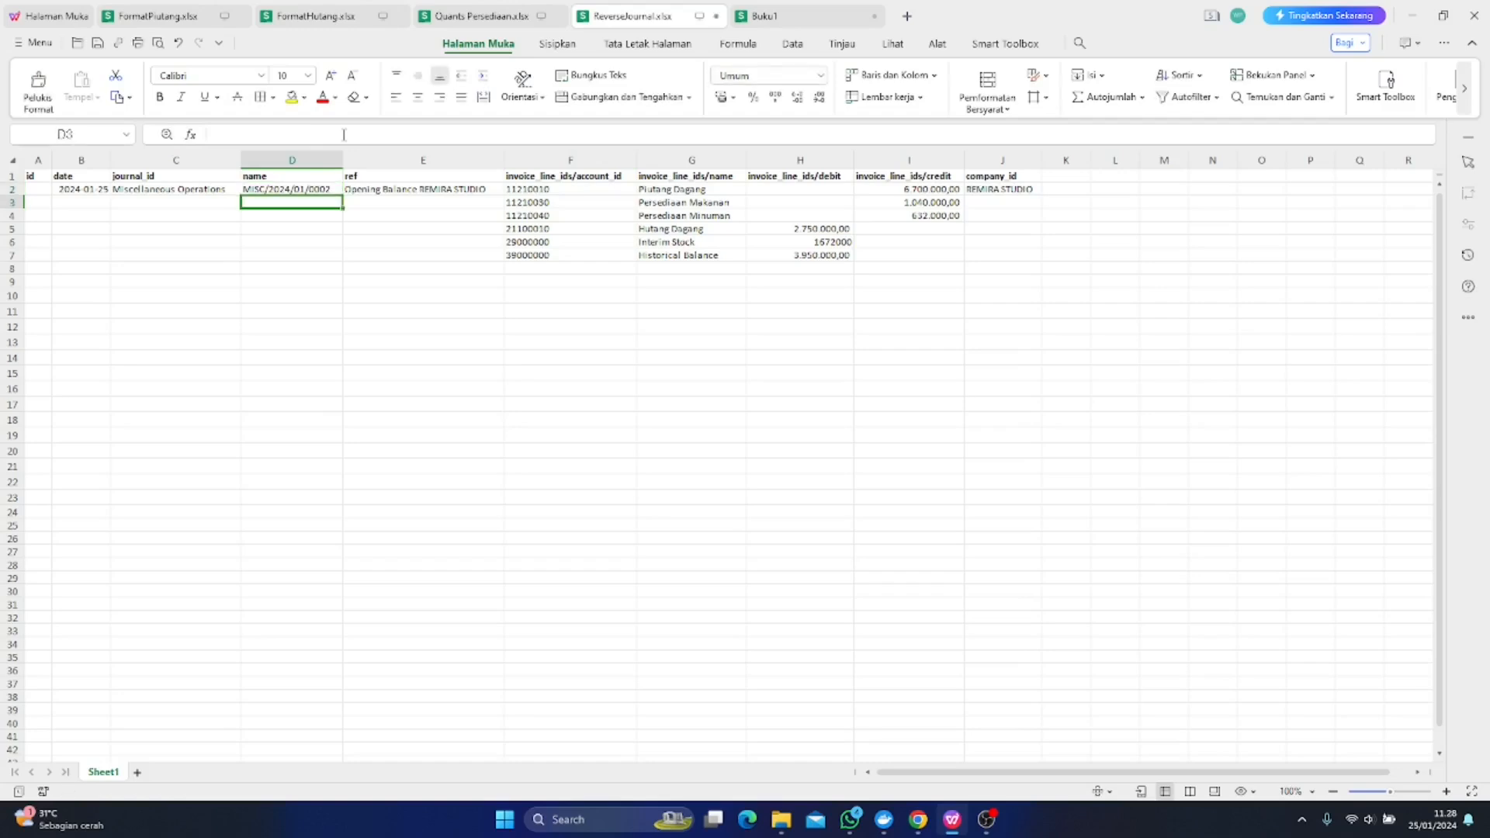
Change the reference in E2 to "Reverse Journal REMIRA STUDIO"
{"action": "left_click", "coordinate": [392, 190]}
{"action": "left_click", "coordinate": [294, 134]}
{"action": "left_click_drag", "start_coordinate": [293, 134], "coordinate": [108, 129]}
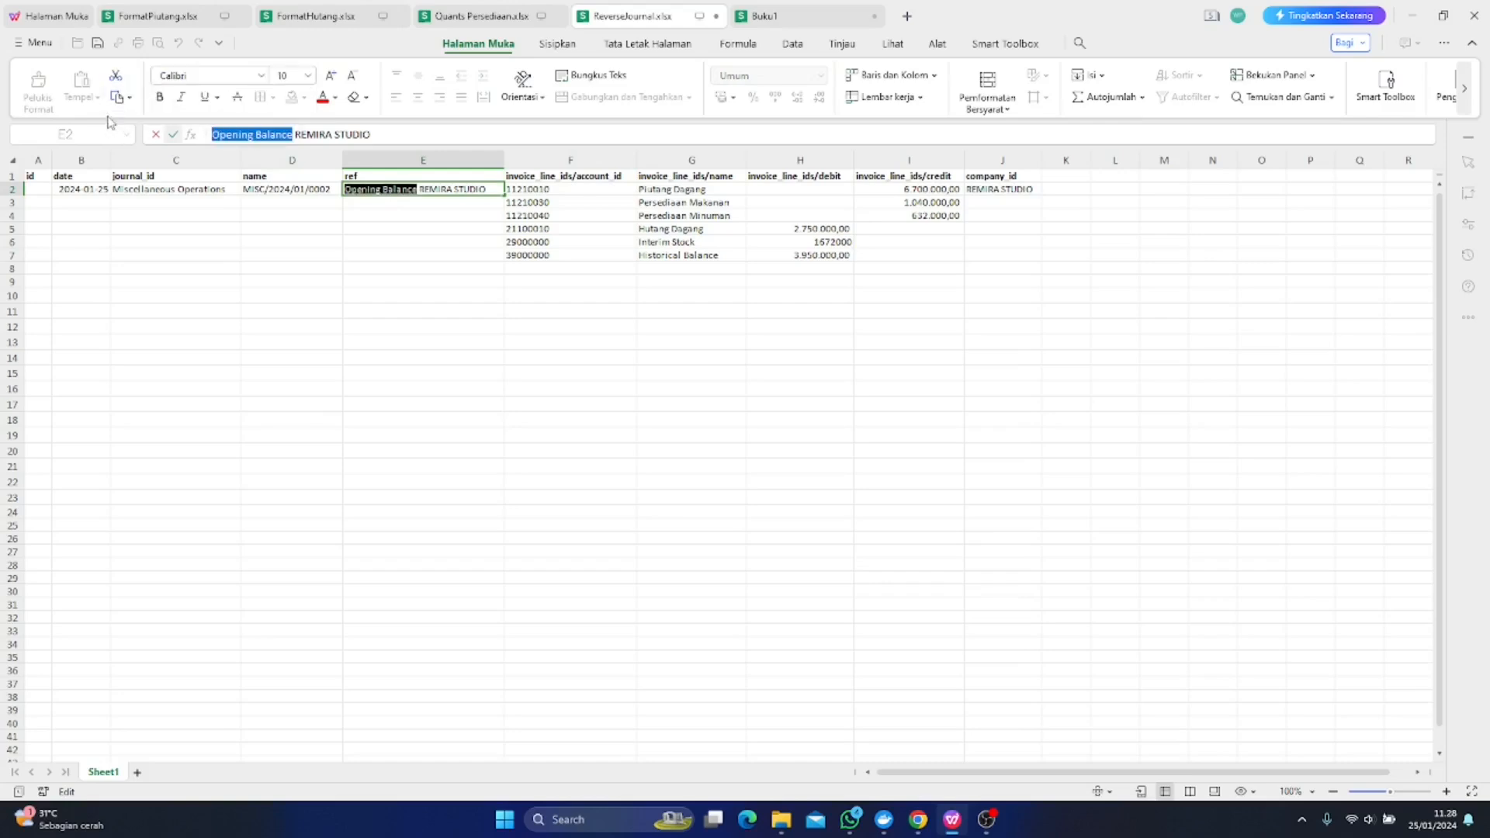
{"action": "type", "text": "Reverse"}
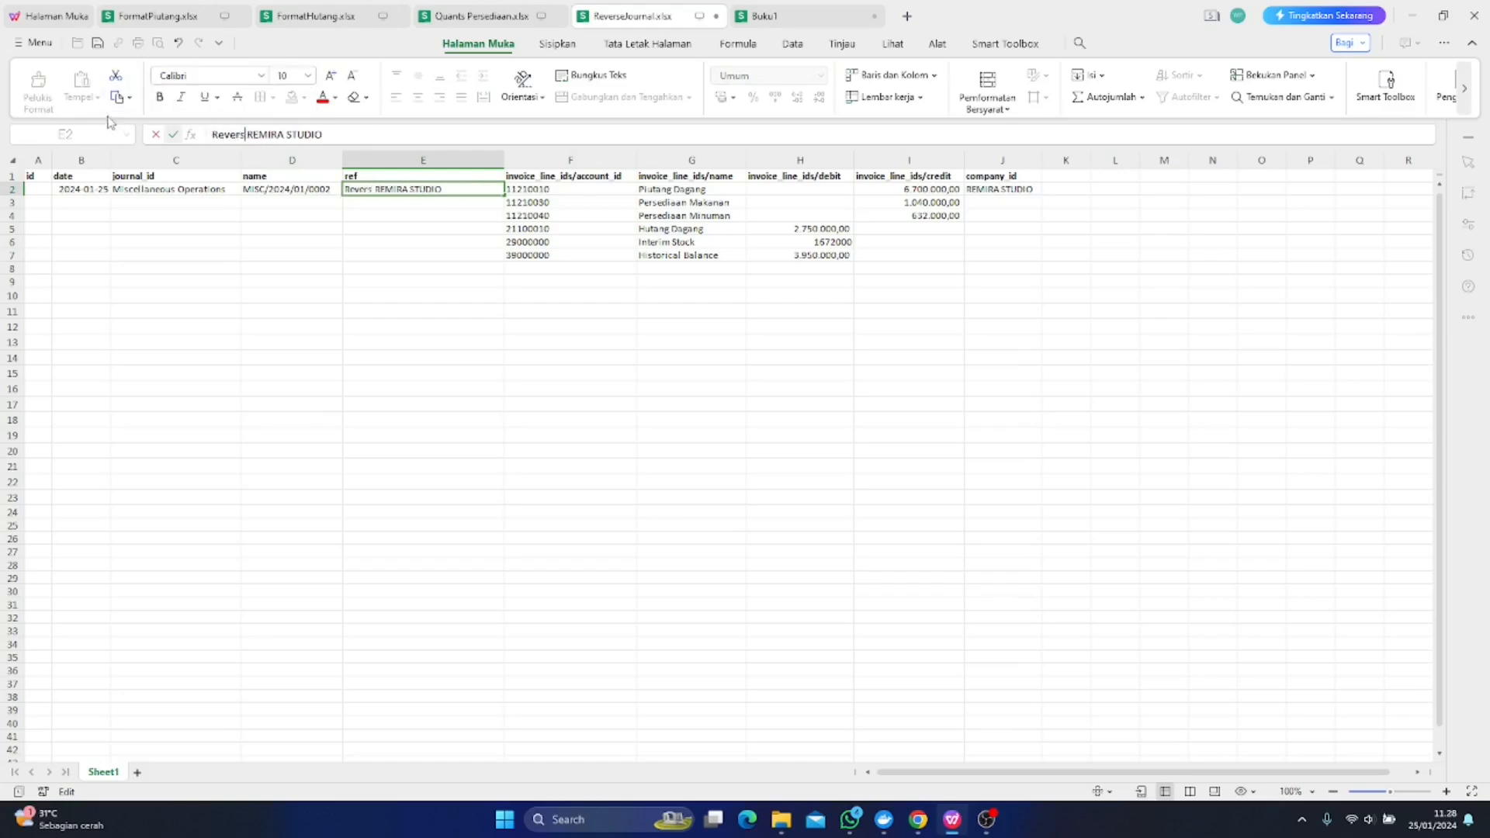
{"action": "type", "text": " Journal"}
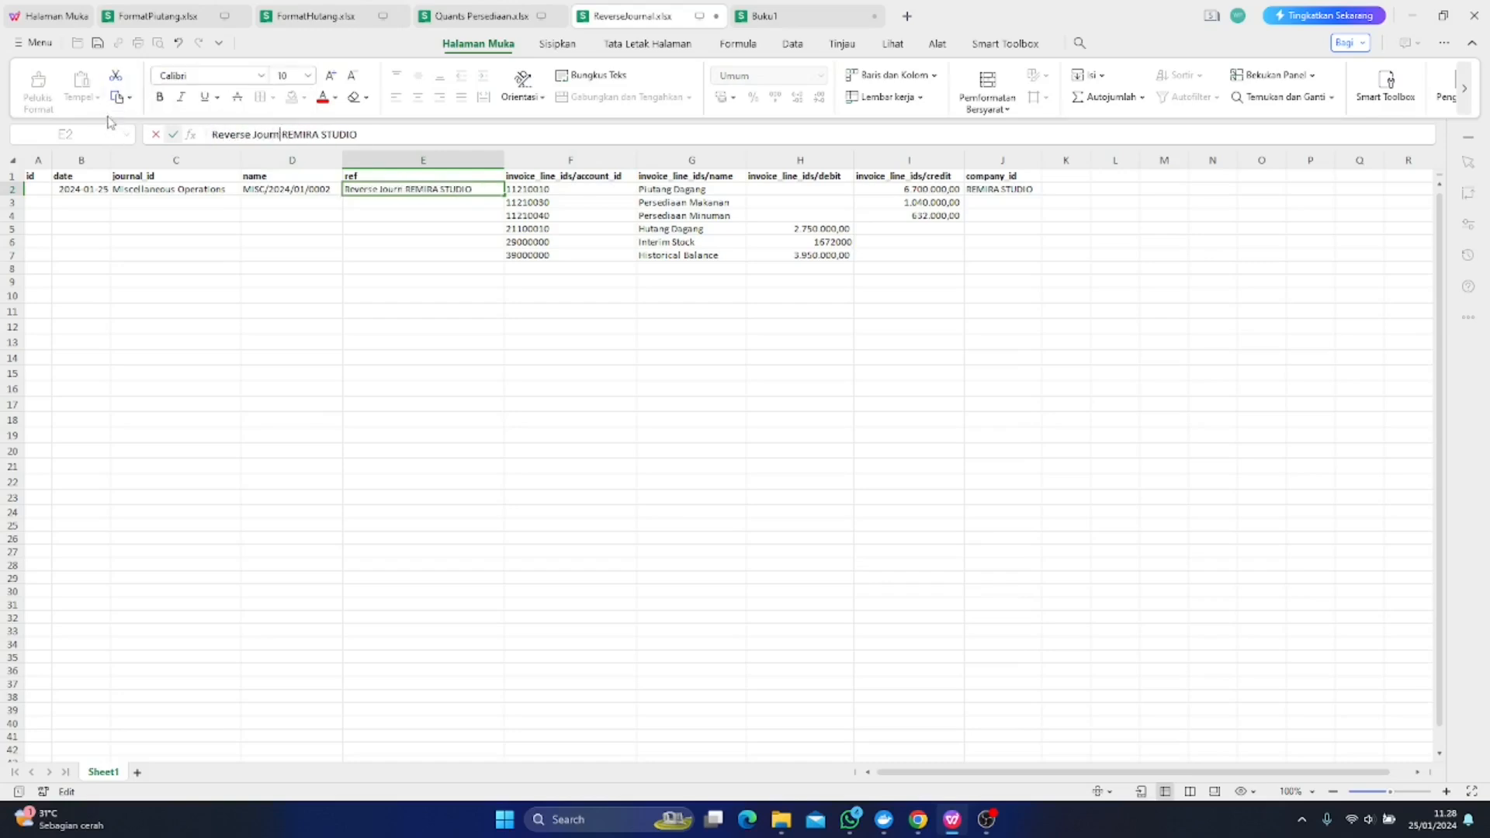
{"action": "key", "text": "Return"}
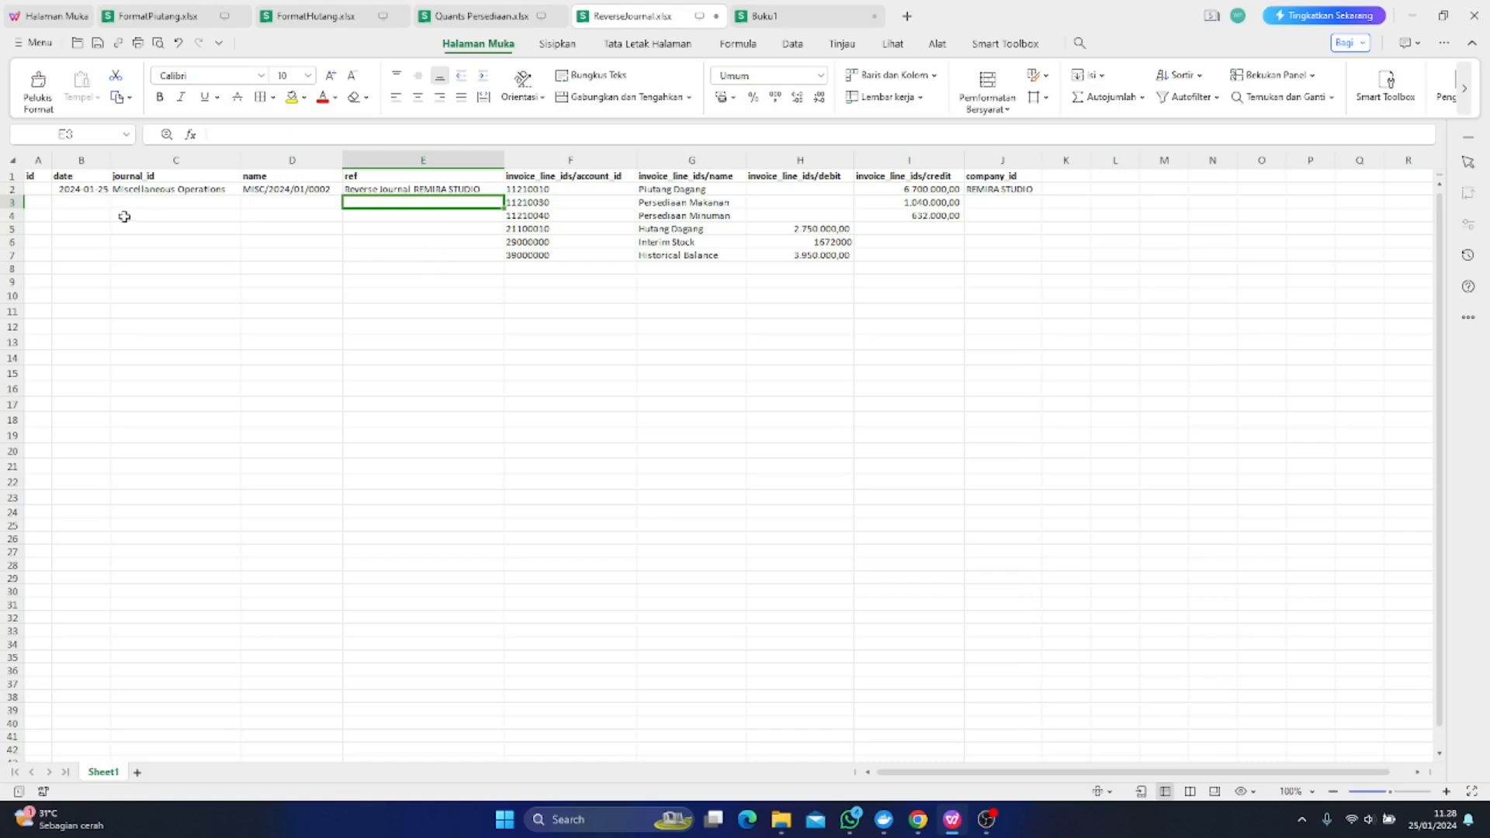
{"action": "left_click", "coordinate": [848, 435]}
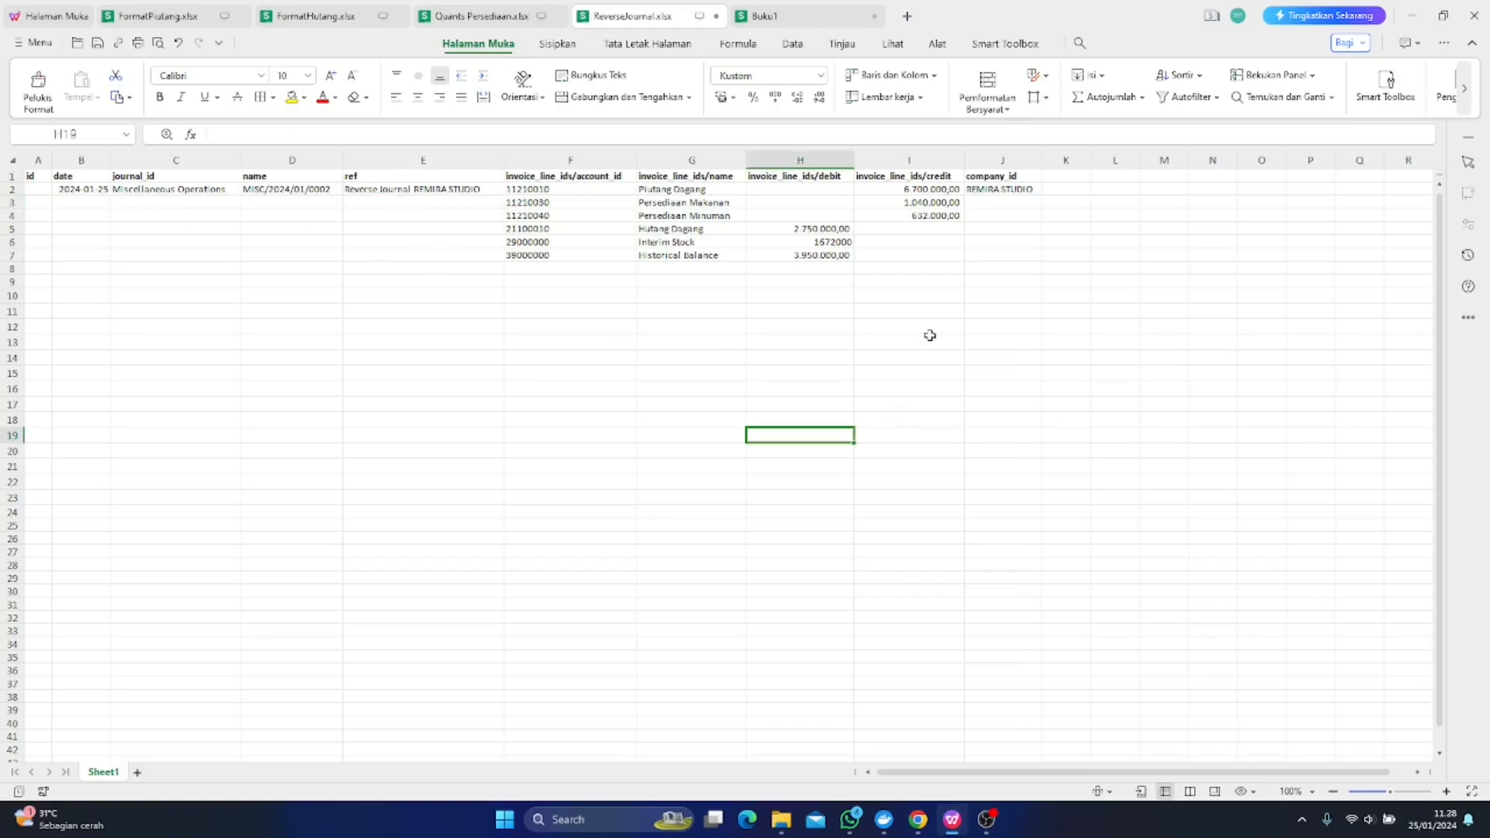
Switch to Odoo in Chrome, return to the Journal Entries list and open its record import
{"action": "mouse_move", "coordinate": [908, 812]}
{"action": "left_click", "coordinate": [869, 759]}
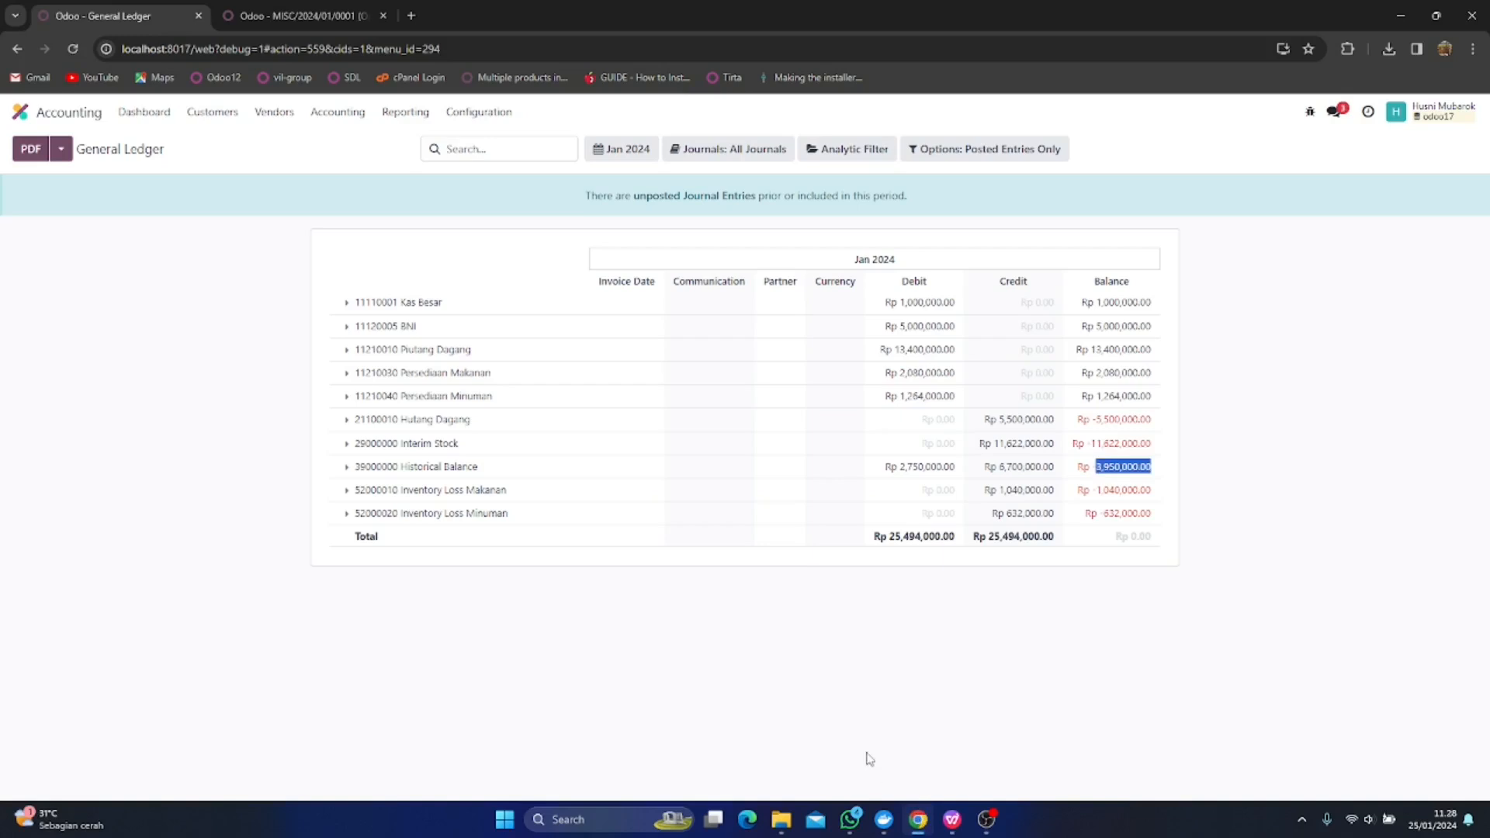
{"action": "left_click", "coordinate": [376, 9]}
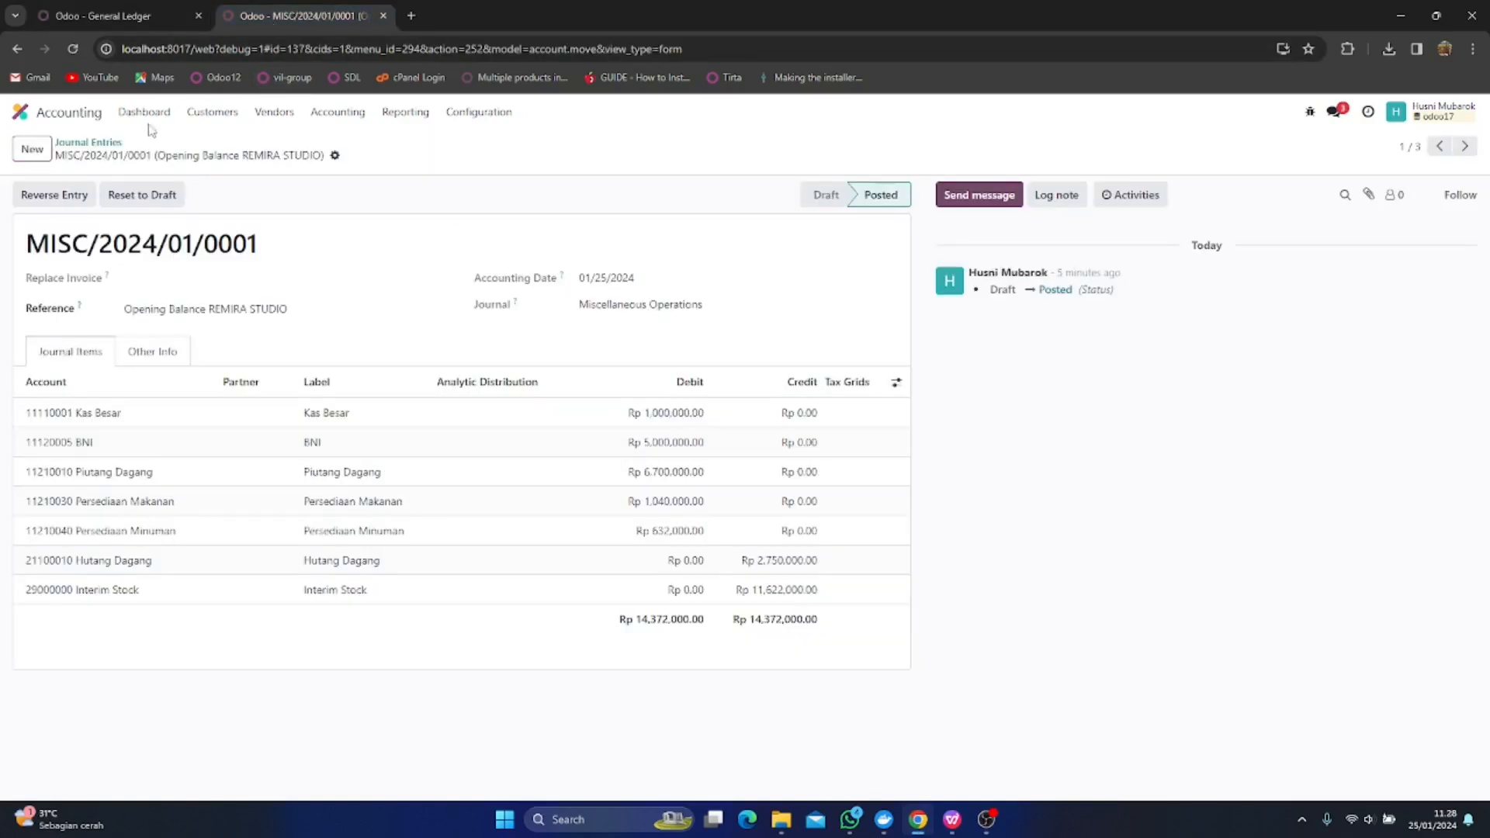
{"action": "left_click", "coordinate": [89, 142]}
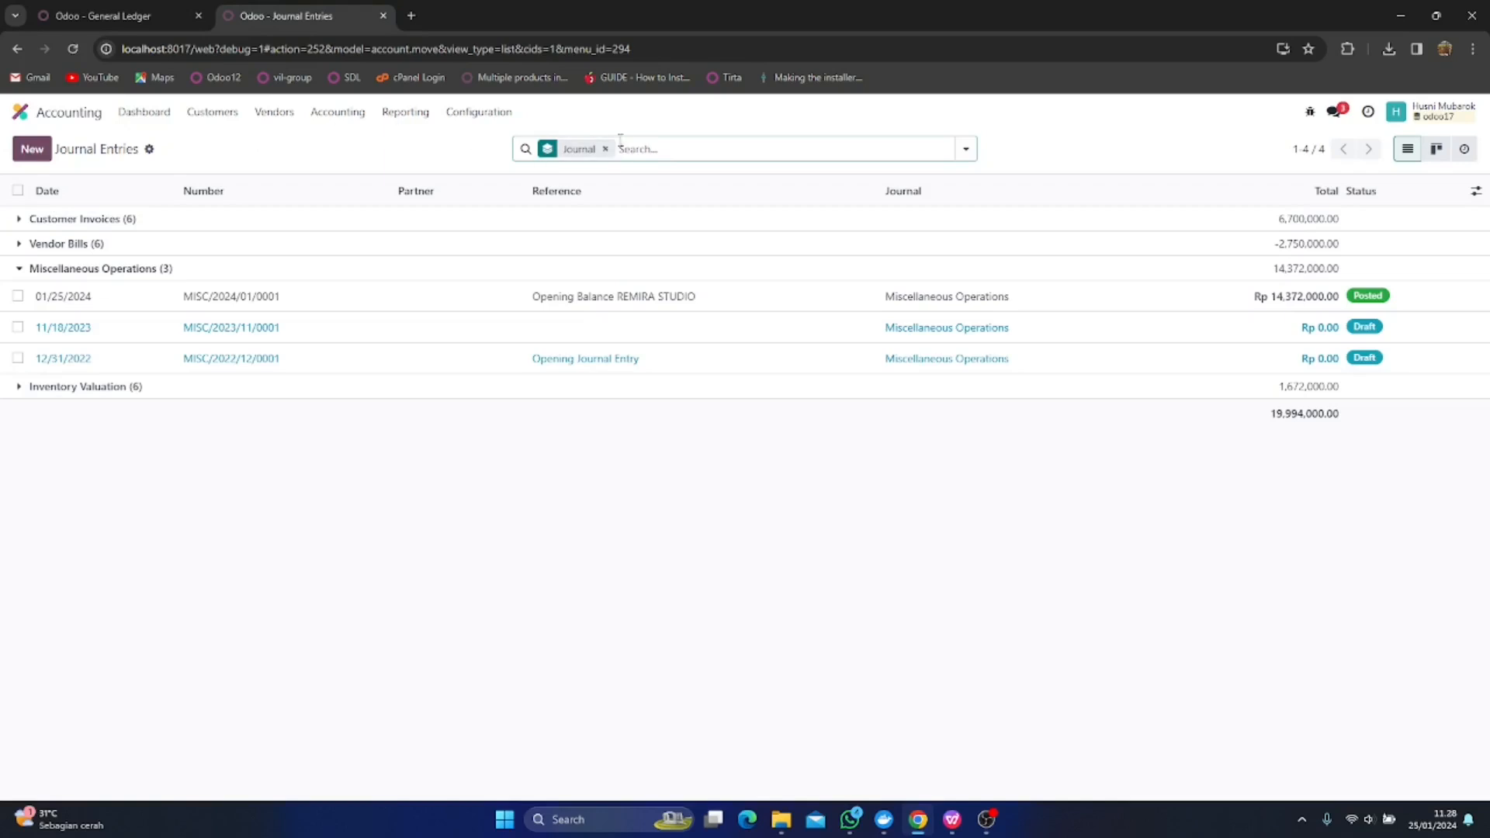
{"action": "left_click", "coordinate": [150, 151]}
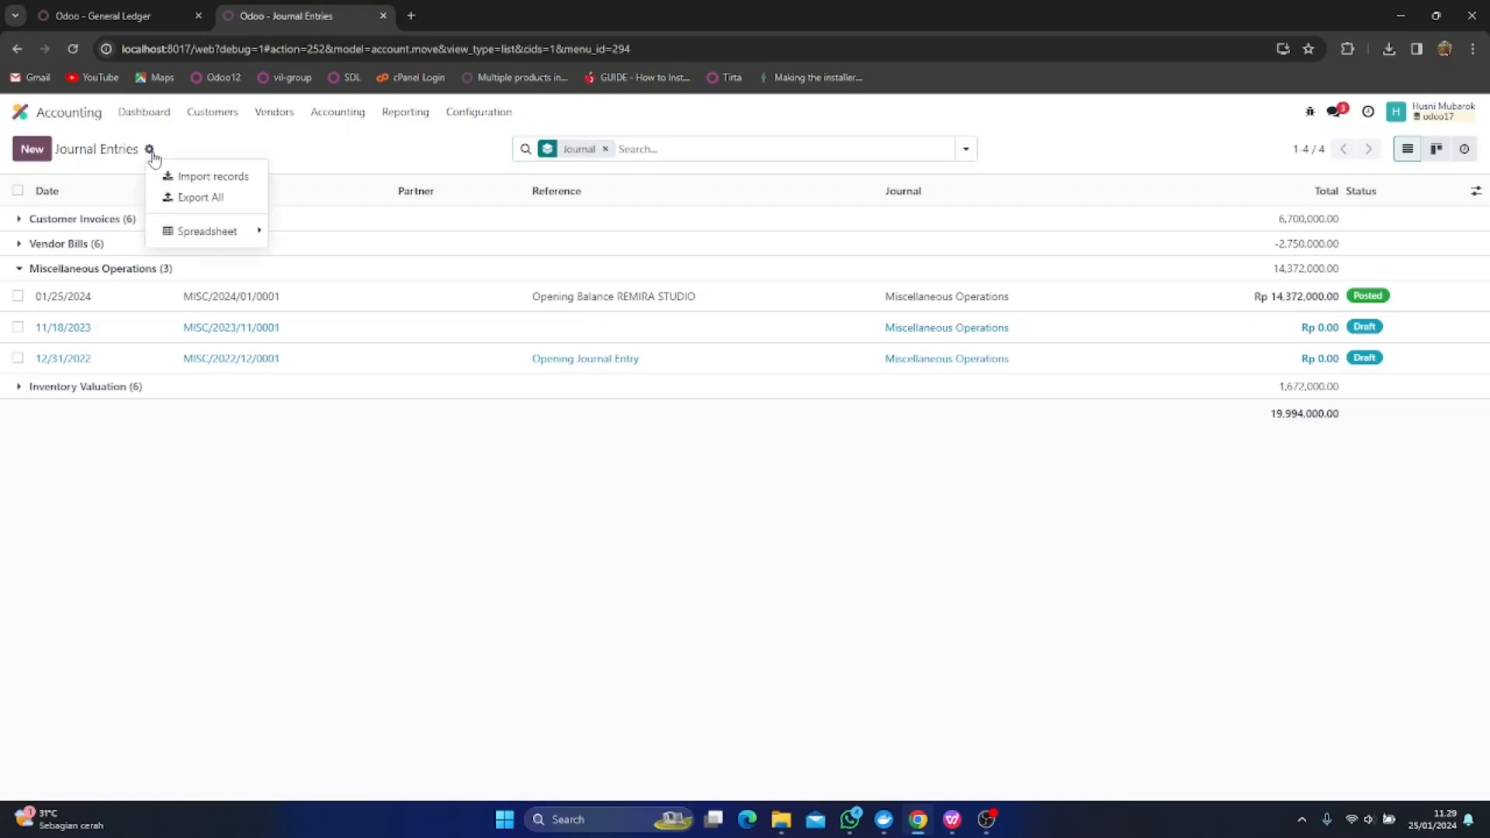
{"action": "left_click", "coordinate": [190, 174]}
Load ReverseJournal.xlsx from the TemplateOpeningBalanceOdoo17 folder and test the import
{"action": "left_click", "coordinate": [50, 154]}
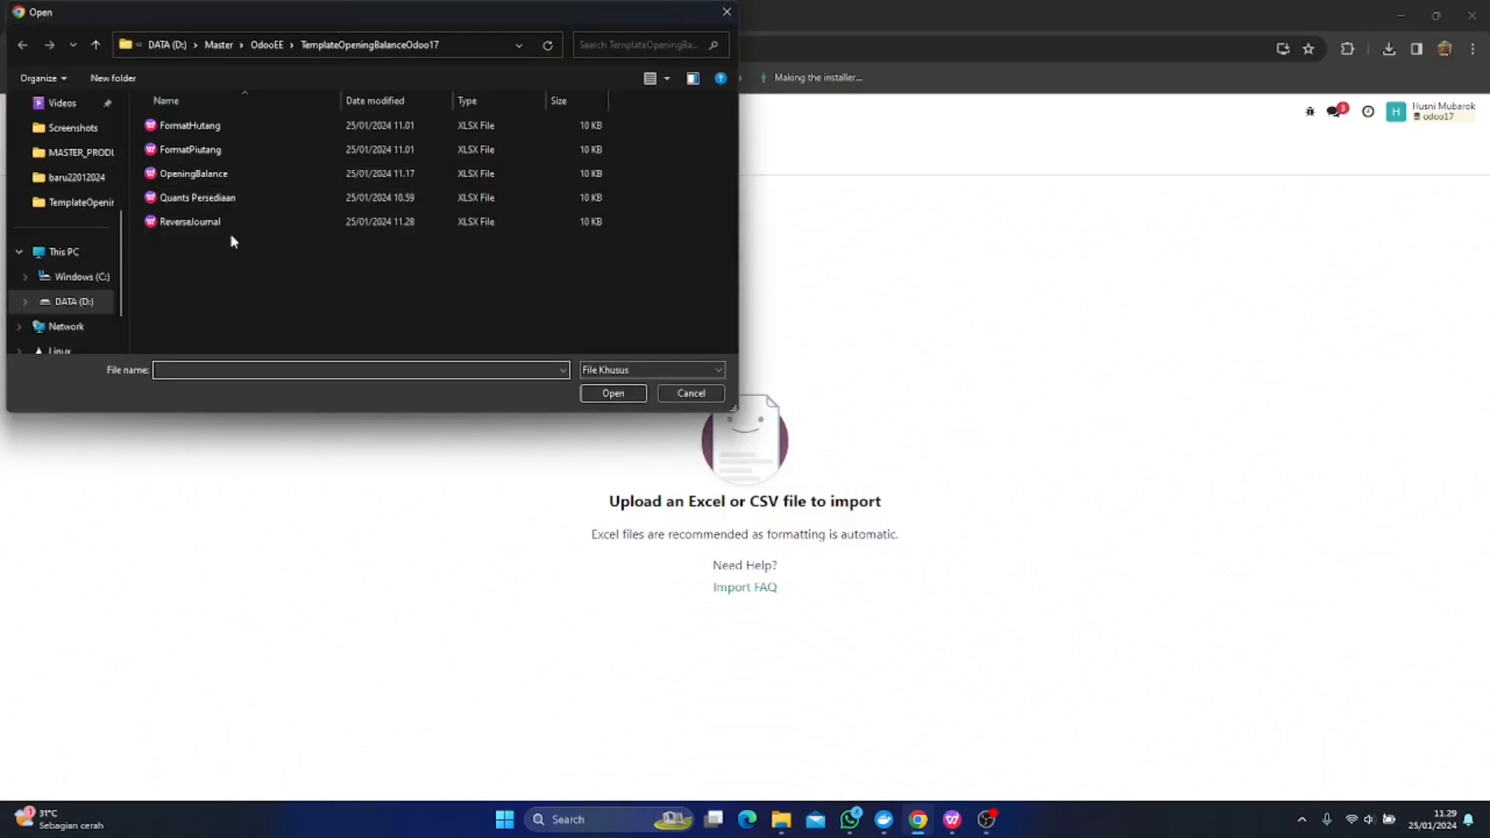
{"action": "left_click", "coordinate": [183, 222]}
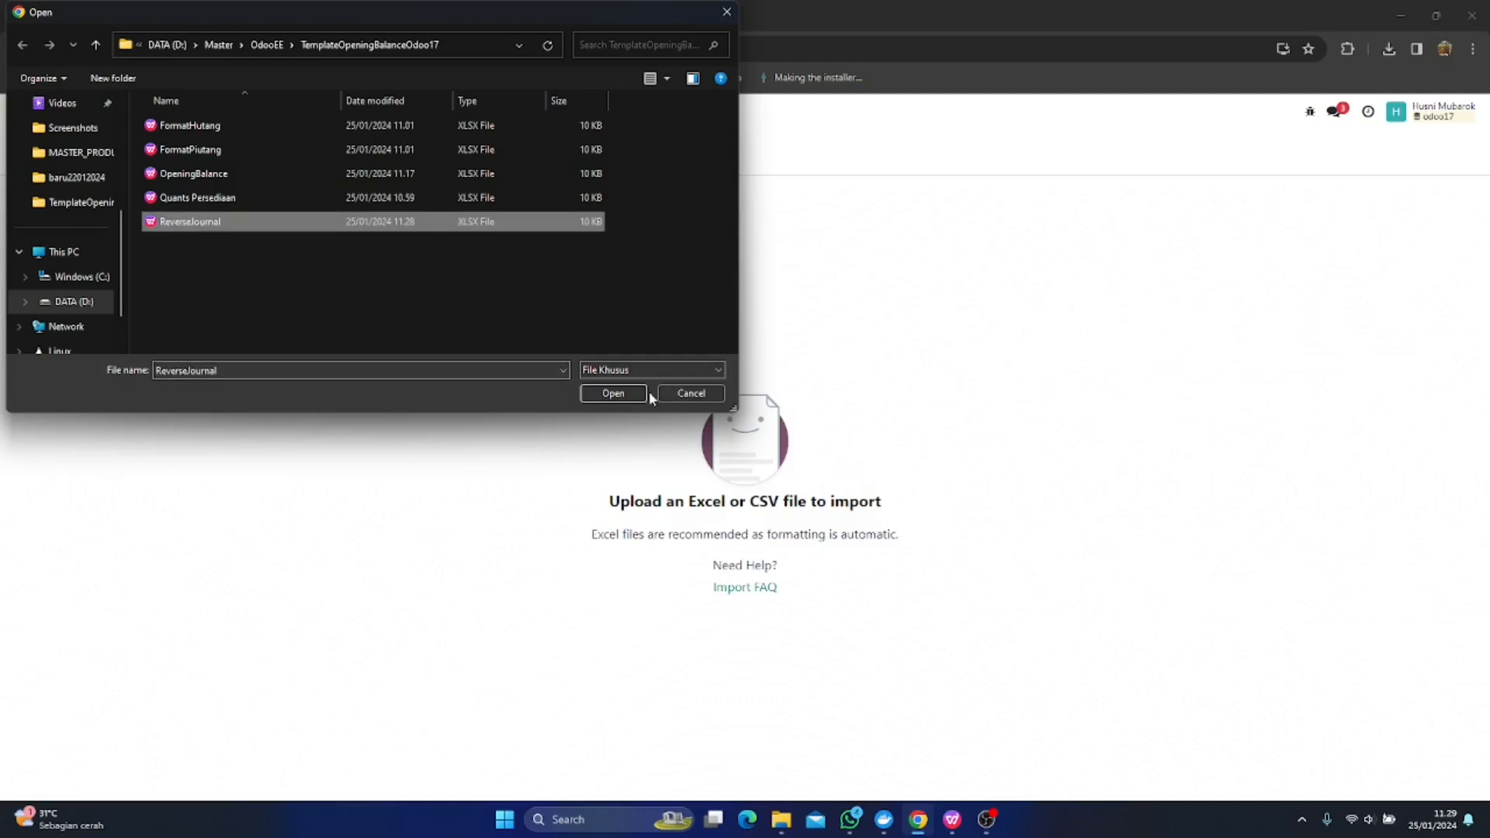
{"action": "left_click", "coordinate": [611, 395]}
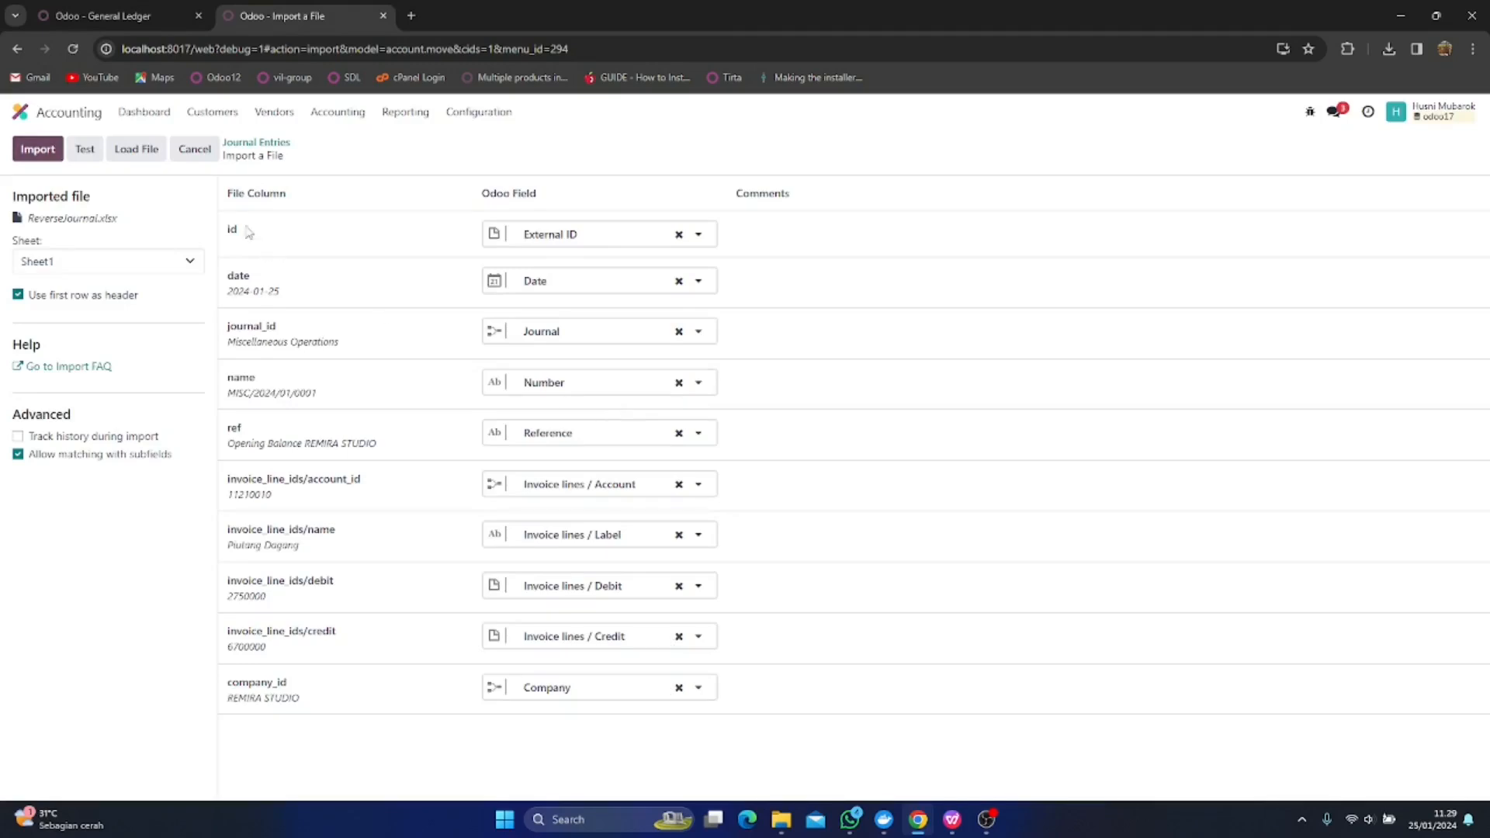
{"action": "left_click", "coordinate": [85, 150]}
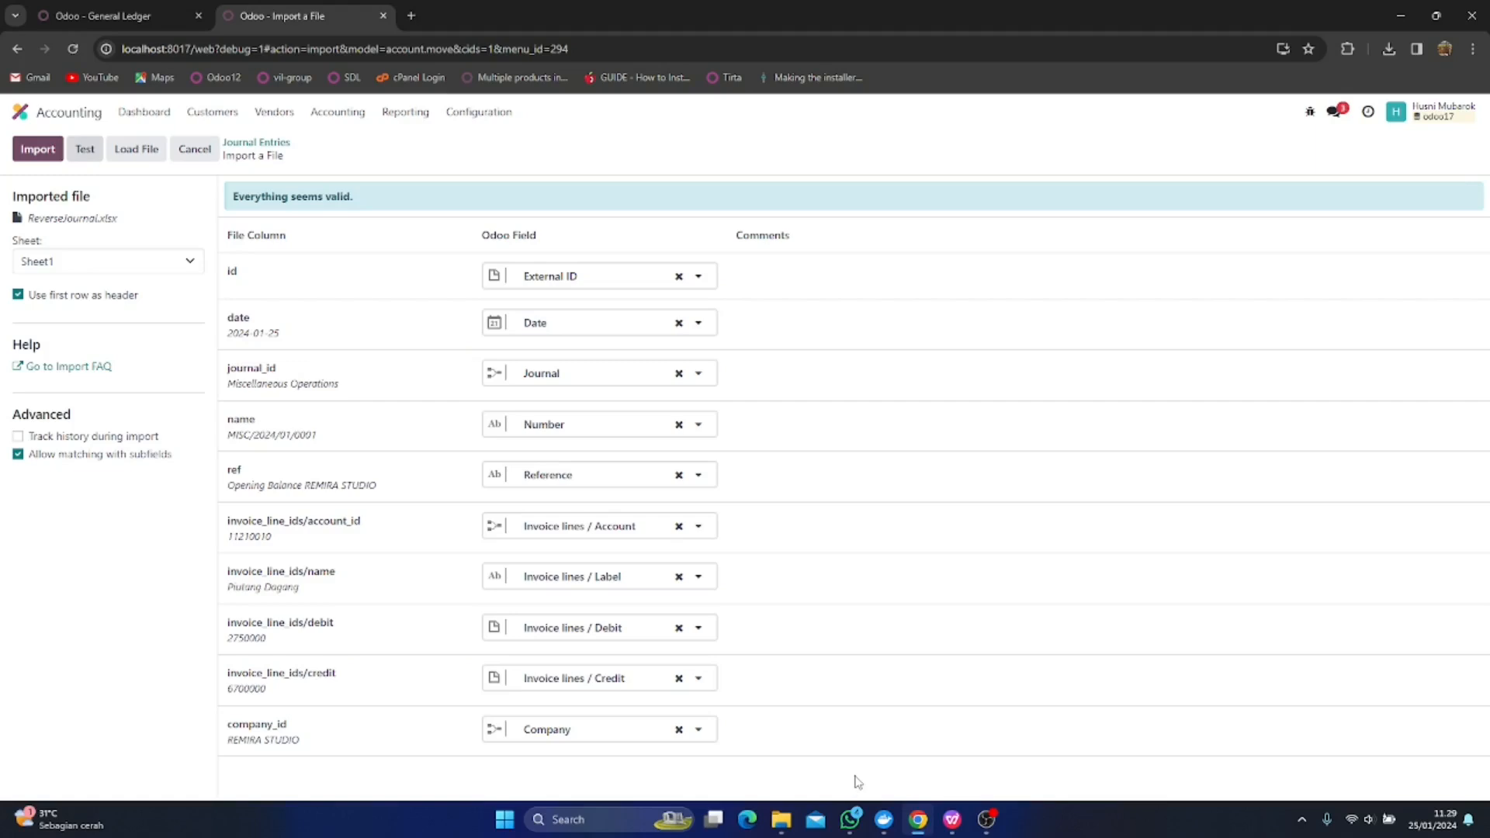
Switch back to ReverseJournal.xlsx in the spreadsheet program and save its edited name and reference
{"action": "left_click", "coordinate": [151, 149]}
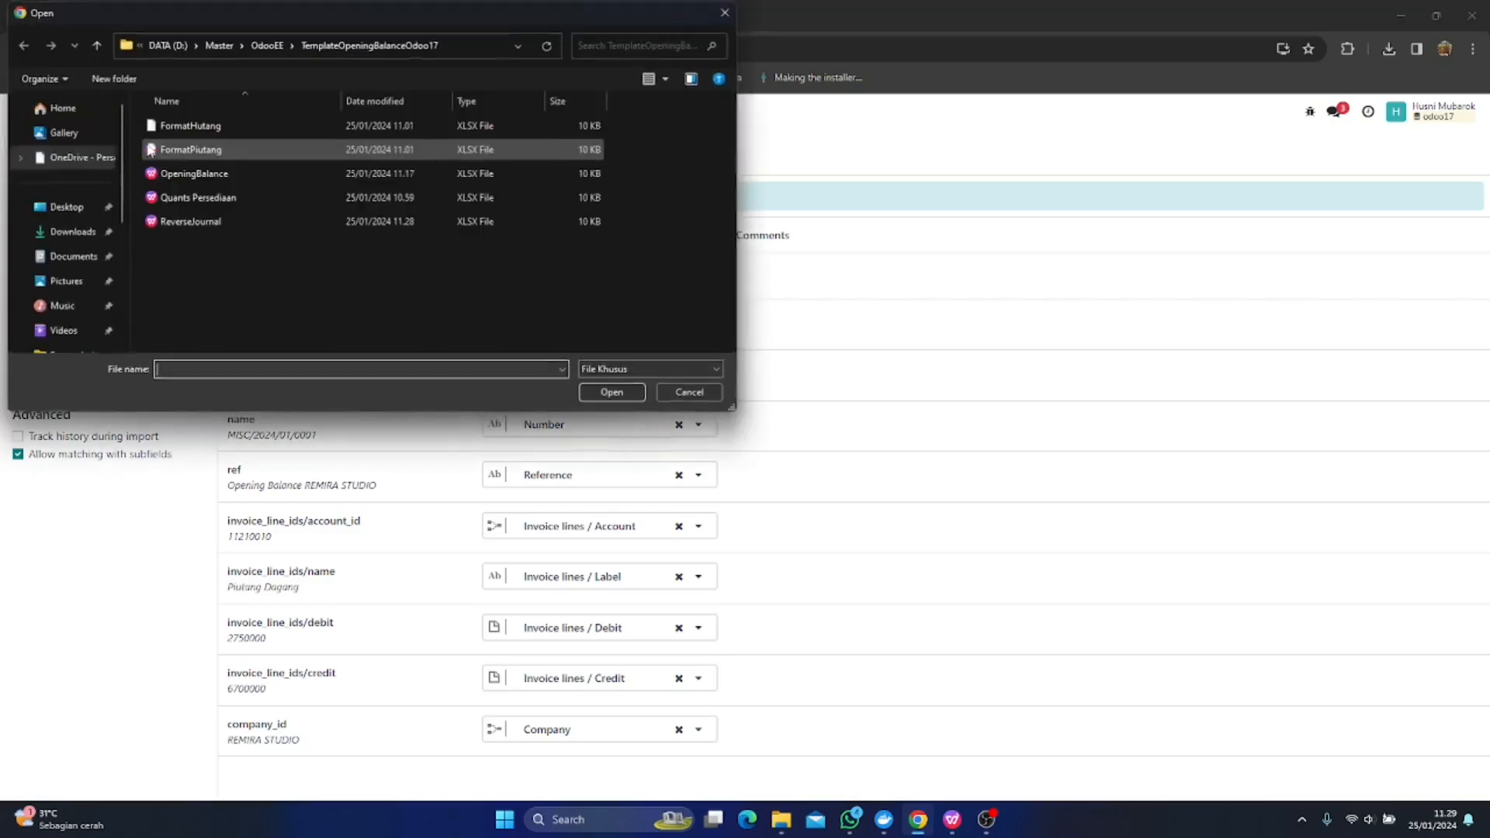
{"action": "left_click", "coordinate": [953, 821]}
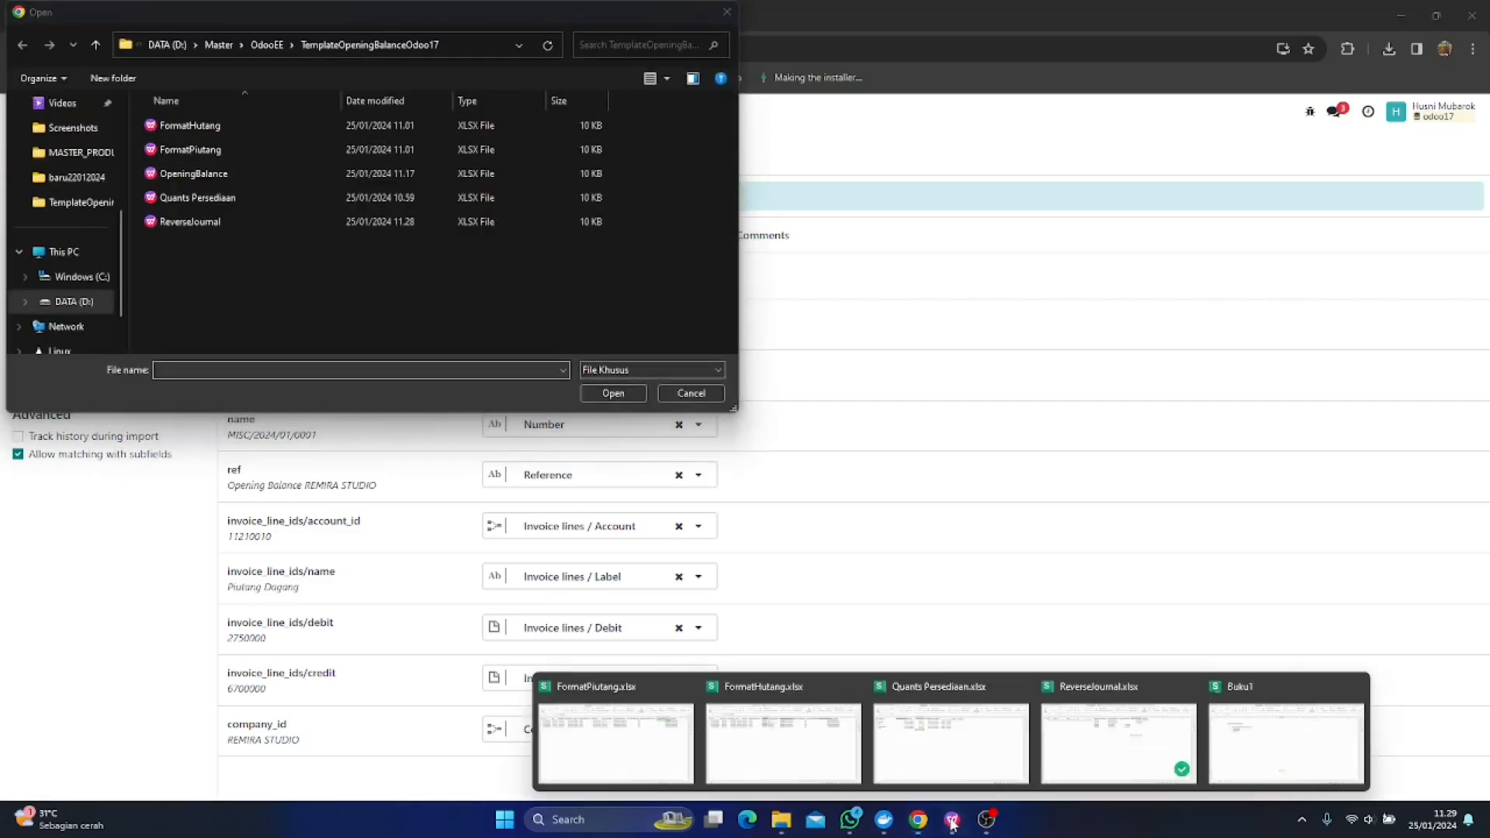
{"action": "left_click", "coordinate": [1137, 733]}
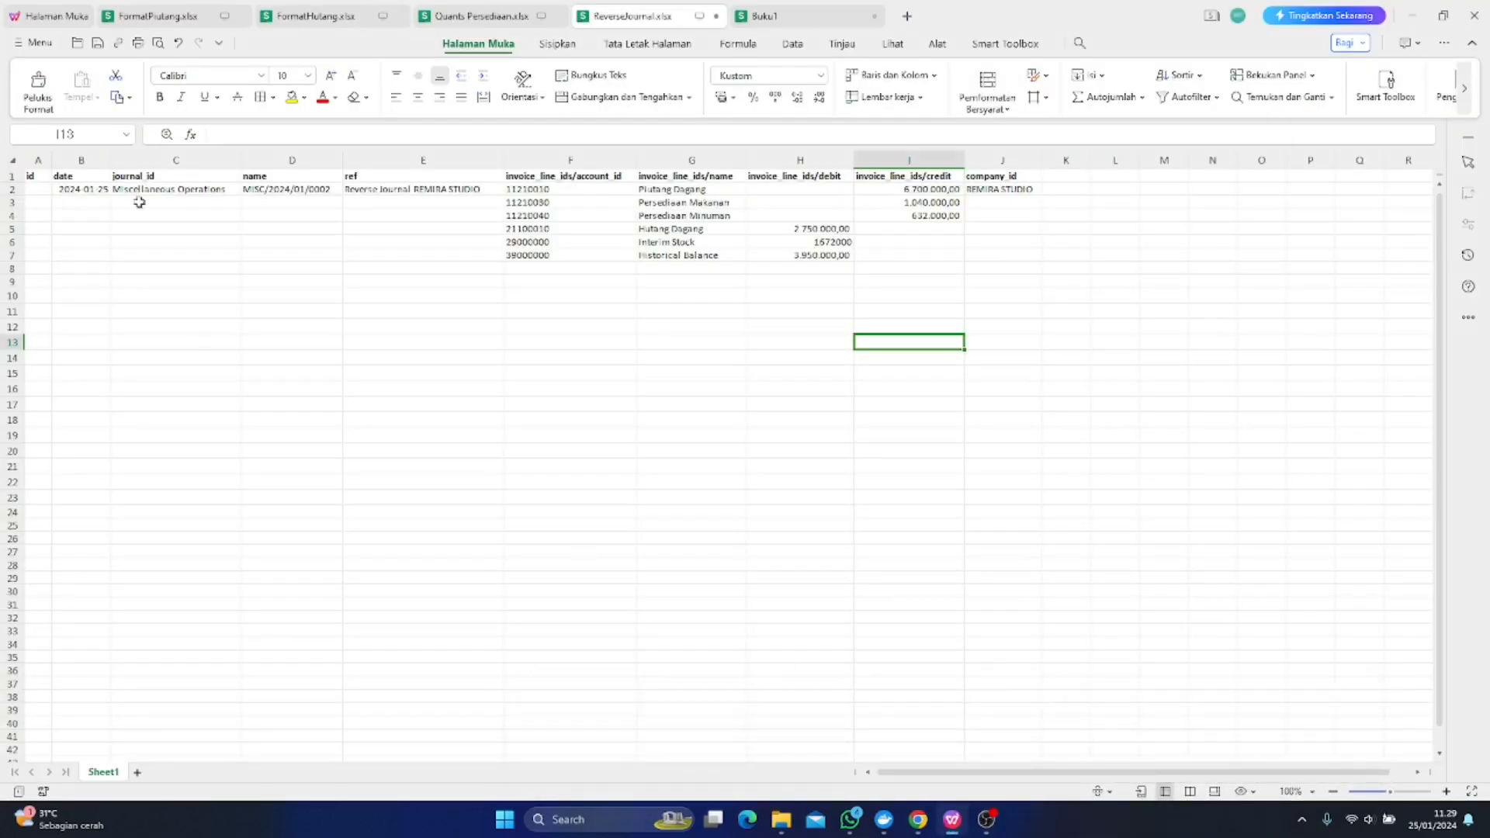
{"action": "left_click", "coordinate": [273, 194]}
{"action": "left_click", "coordinate": [257, 296]}
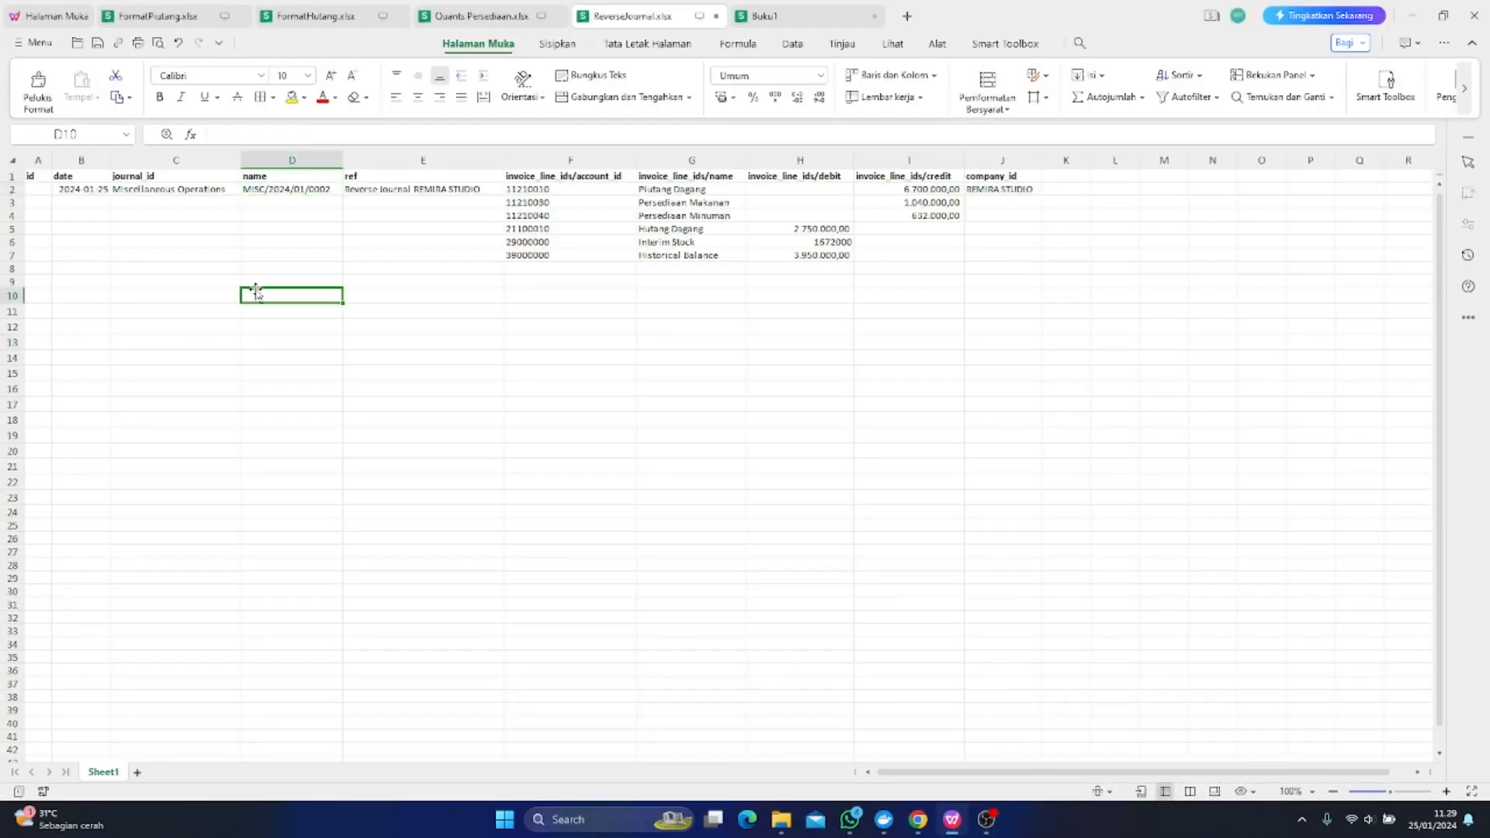
{"action": "left_click", "coordinate": [515, 271]}
{"action": "left_click", "coordinate": [624, 371]}
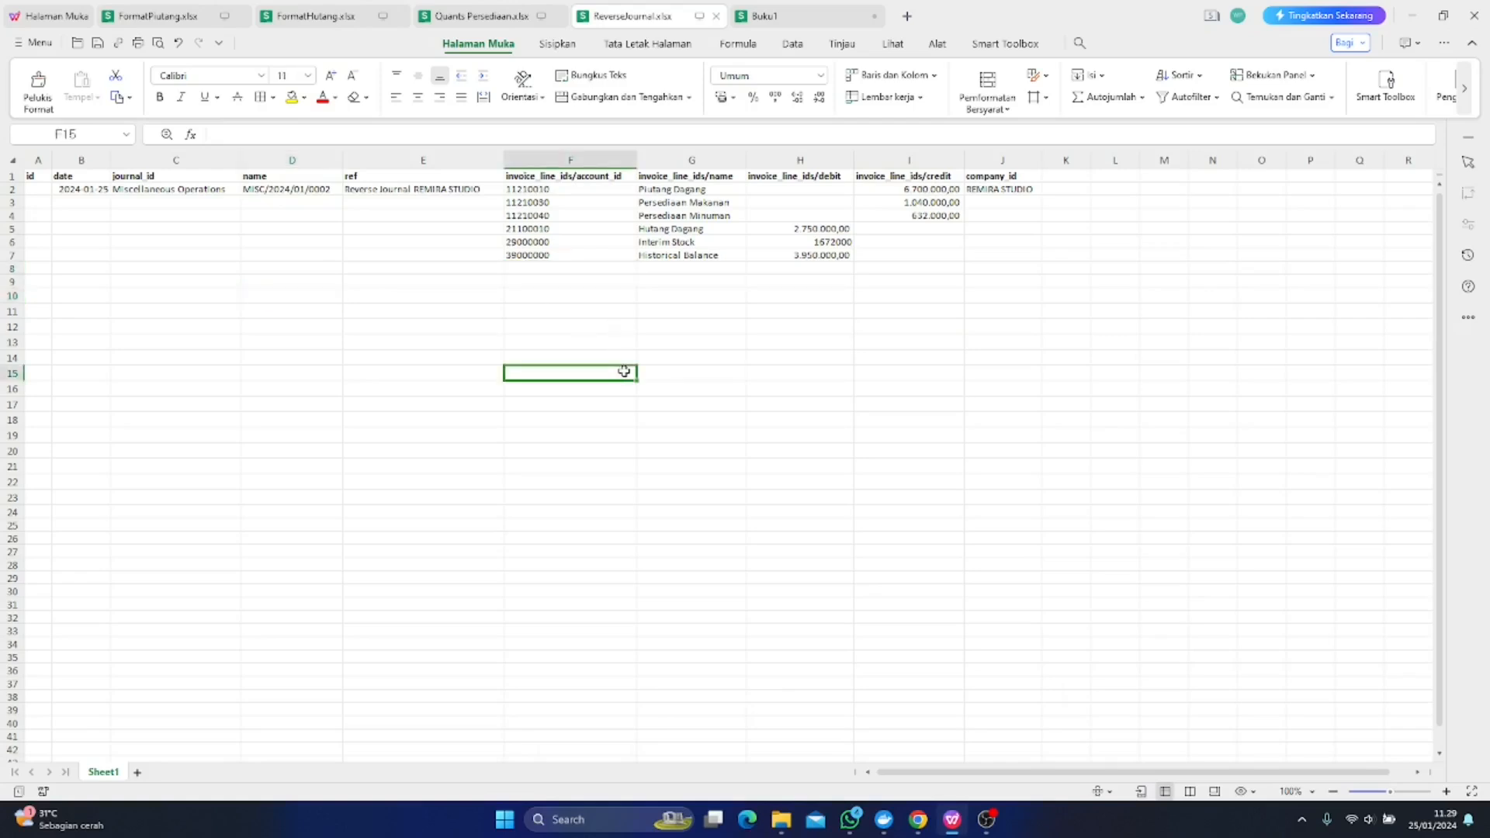
Return to Odoo's import page, reload the saved ReverseJournal.xlsx and test the import
{"action": "left_click", "coordinate": [919, 827]}
{"action": "double_click", "coordinate": [170, 221]}
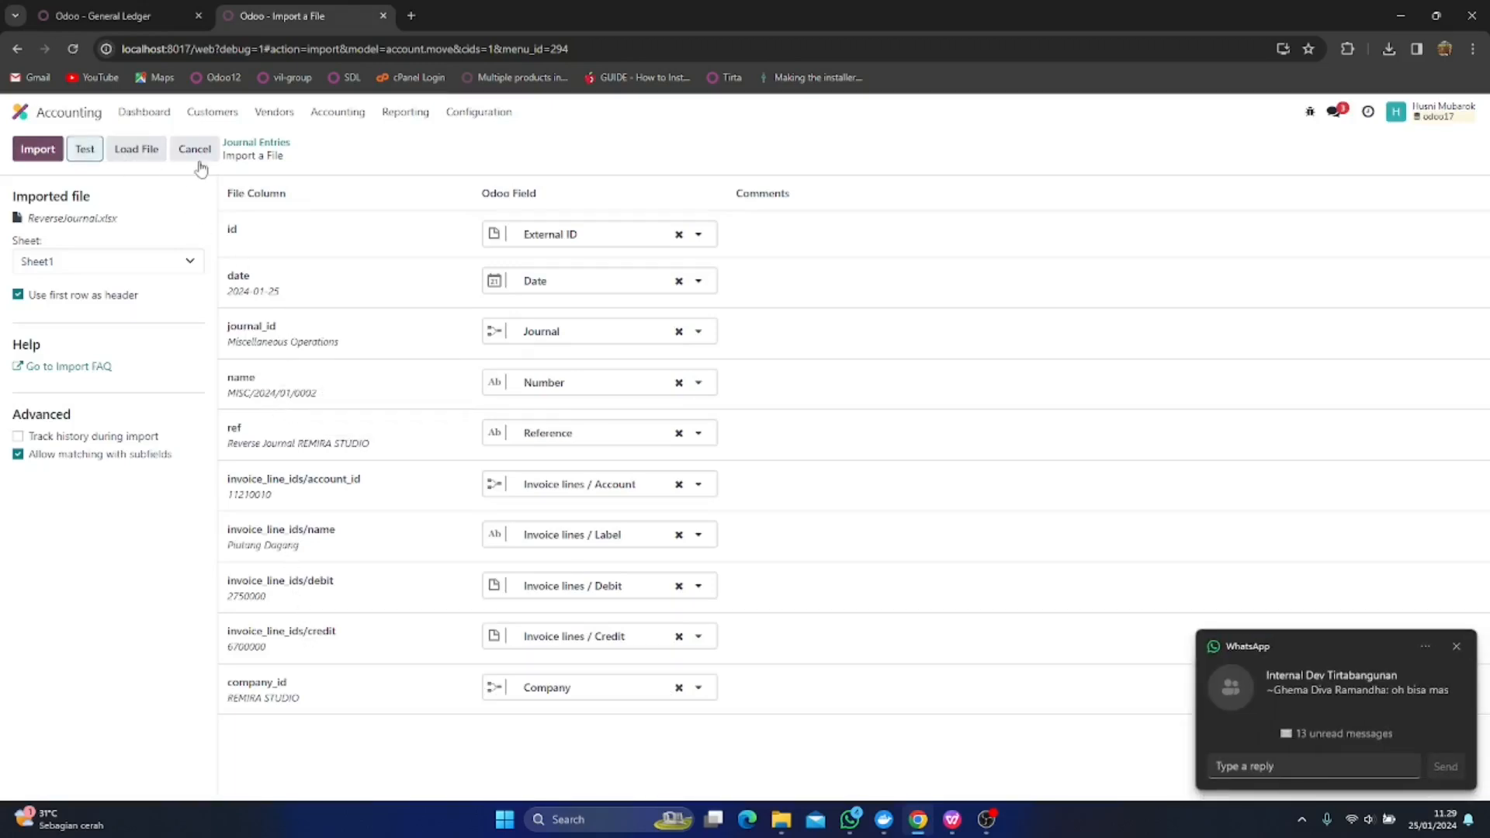
{"action": "left_click", "coordinate": [85, 149]}
{"action": "left_click", "coordinate": [1456, 646]}
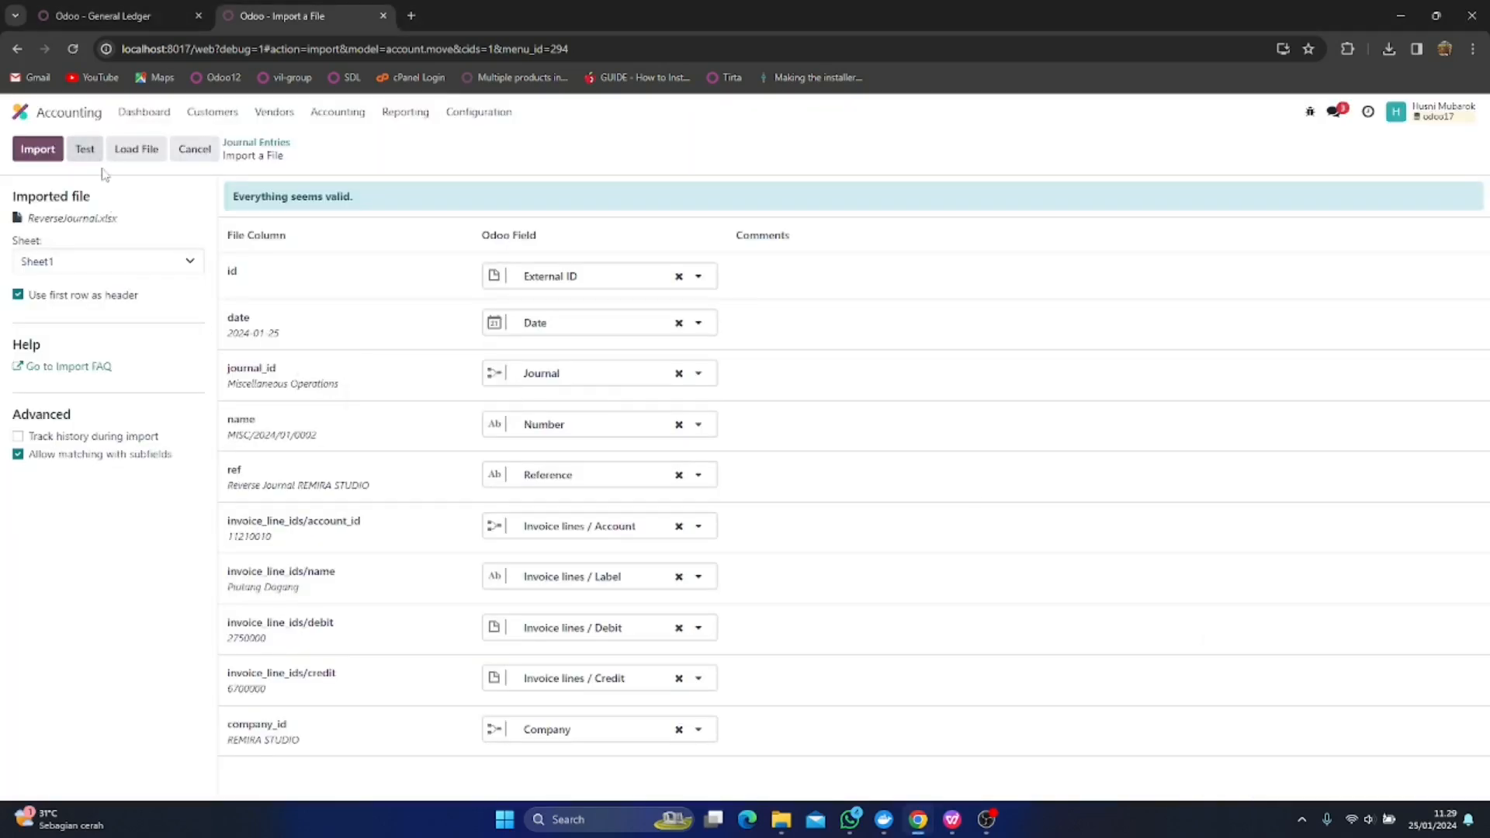
Import the file and post the resulting journal entry MISC/2024/01/0002
{"action": "left_click", "coordinate": [36, 151]}
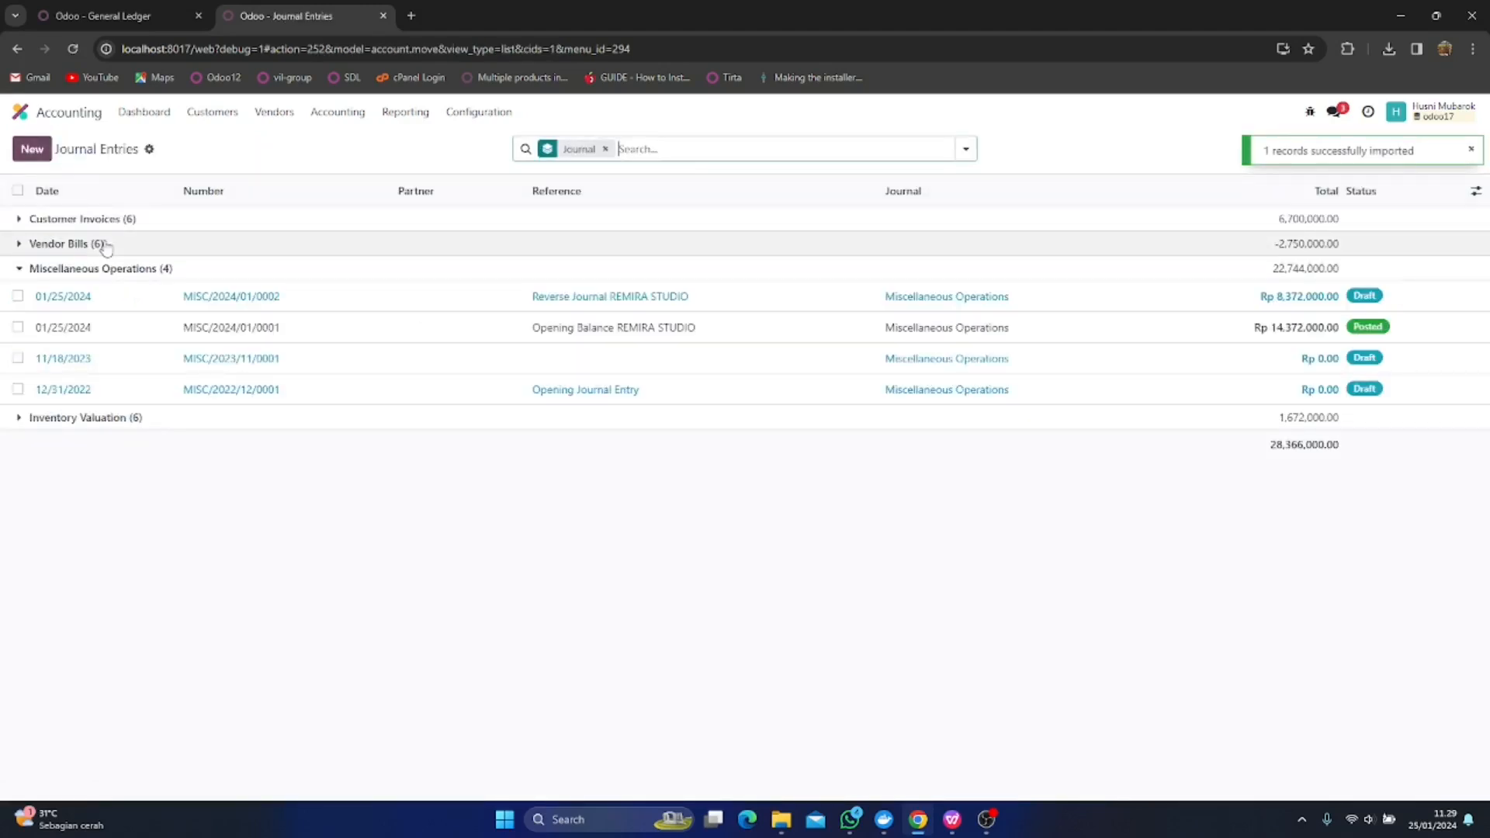
{"action": "left_click", "coordinate": [314, 299]}
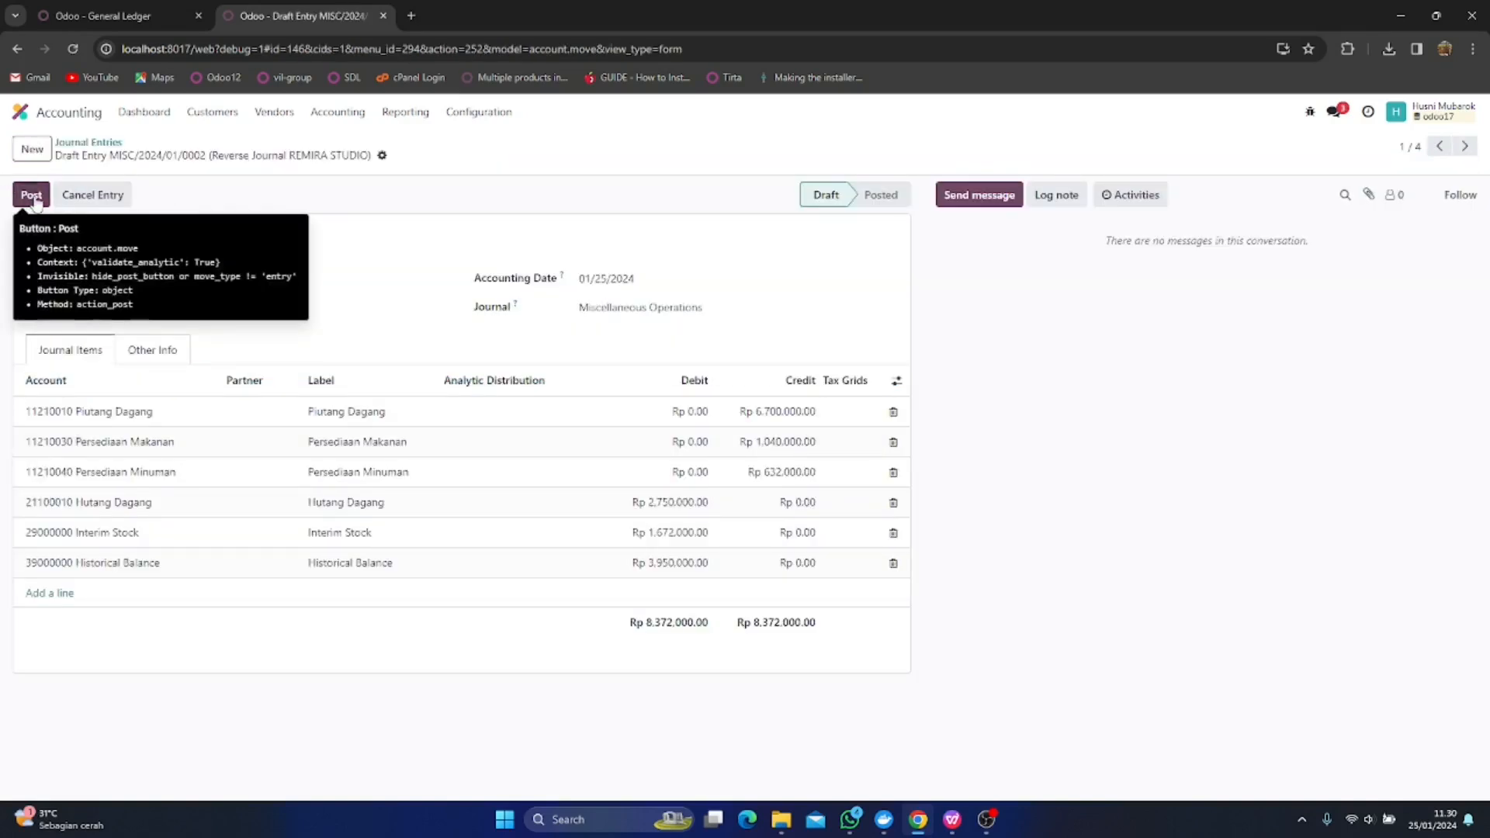
{"action": "left_click", "coordinate": [31, 195]}
Check the January 2024 balances in the General Ledger and reset journal entry MISC/2024/01/0002 to draft
{"action": "left_click", "coordinate": [116, 16]}
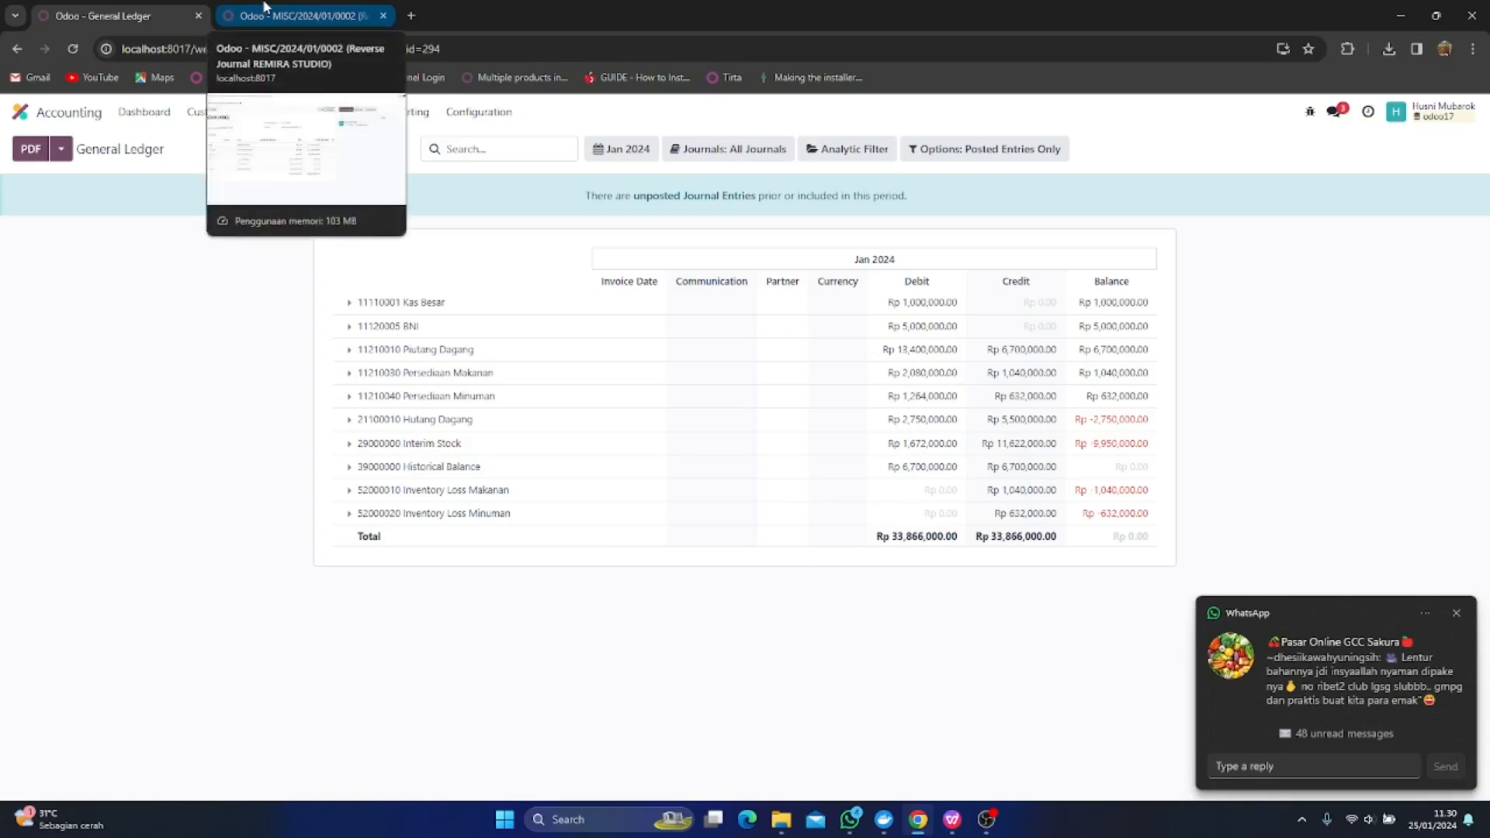
{"action": "left_click", "coordinate": [264, 10]}
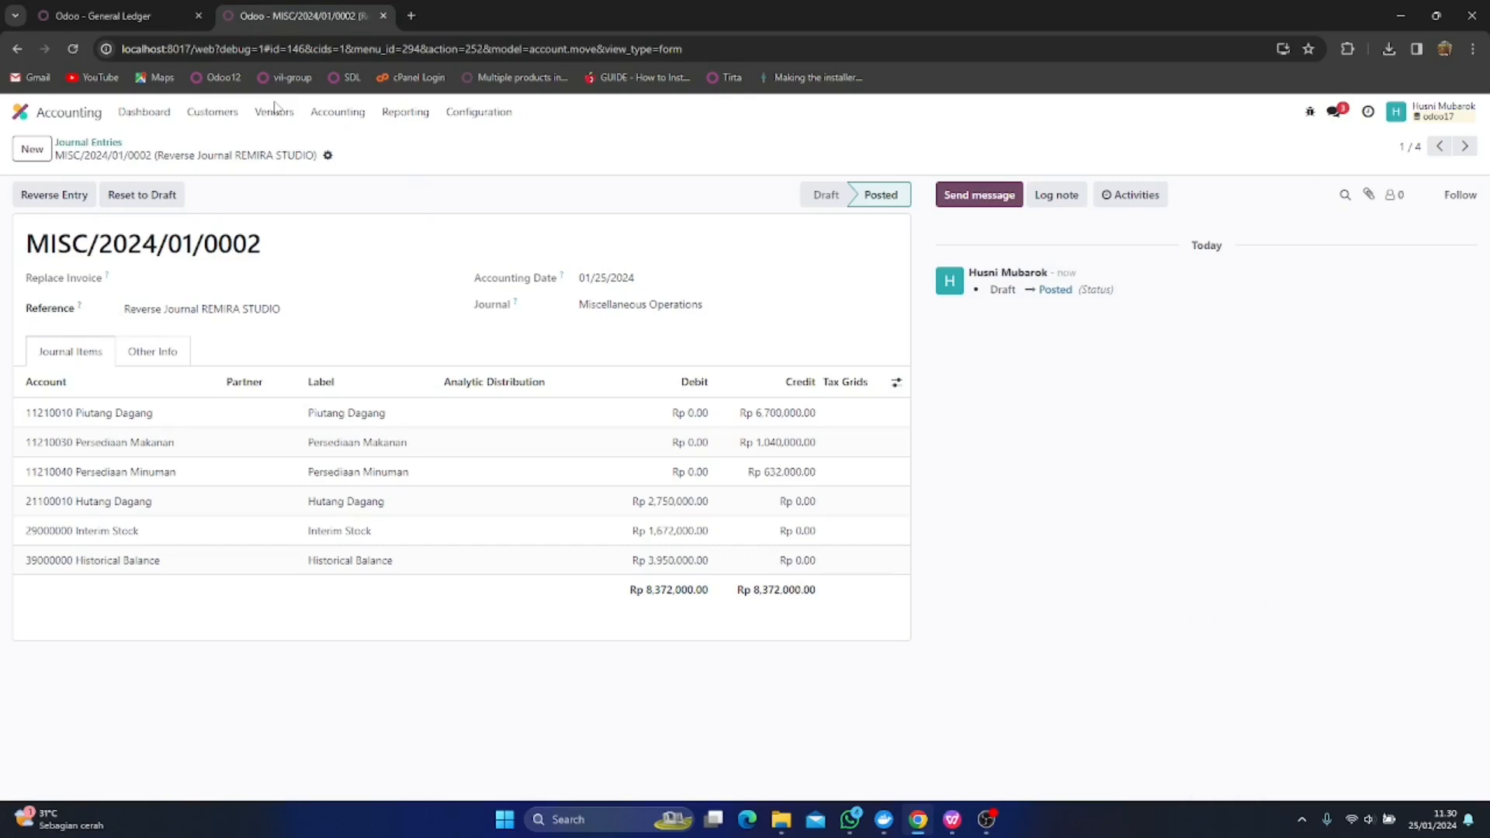
{"action": "left_click", "coordinate": [159, 199]}
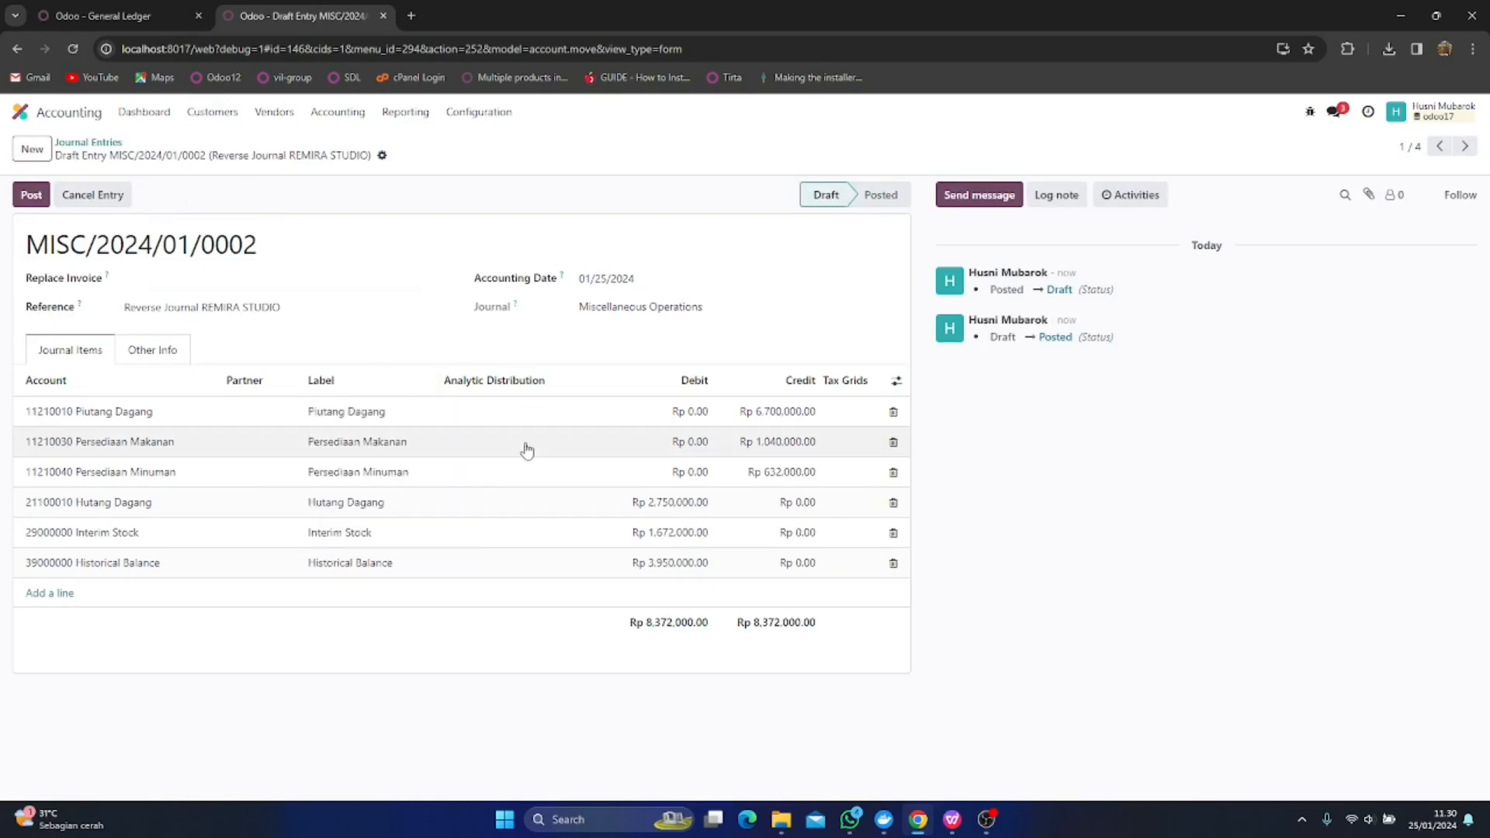
Reload the General Ledger in the other browser tab to review the January 2024 account balances
{"action": "left_click", "coordinate": [160, 11]}
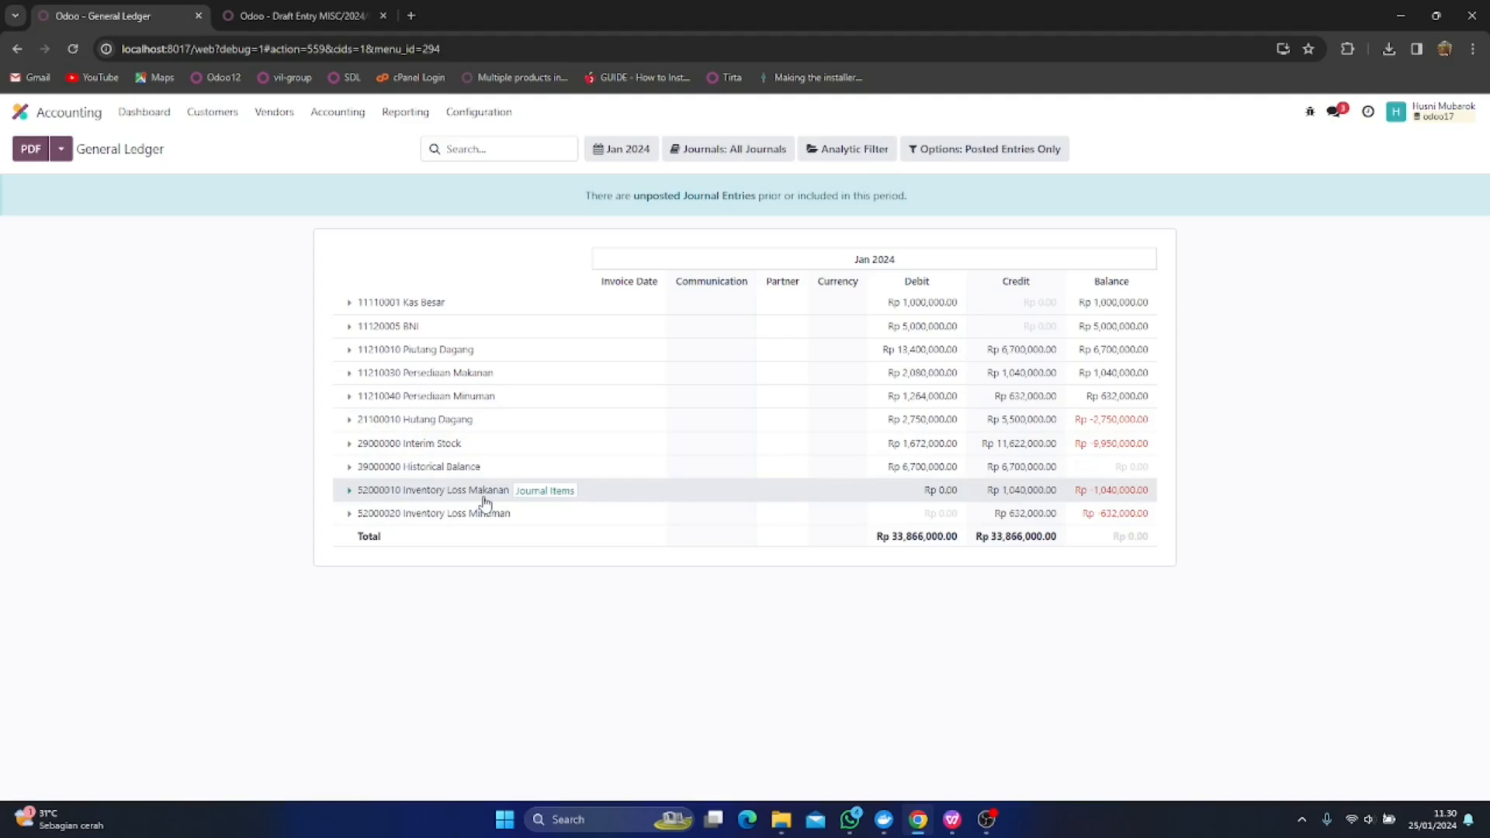
{"action": "left_click", "coordinate": [72, 49]}
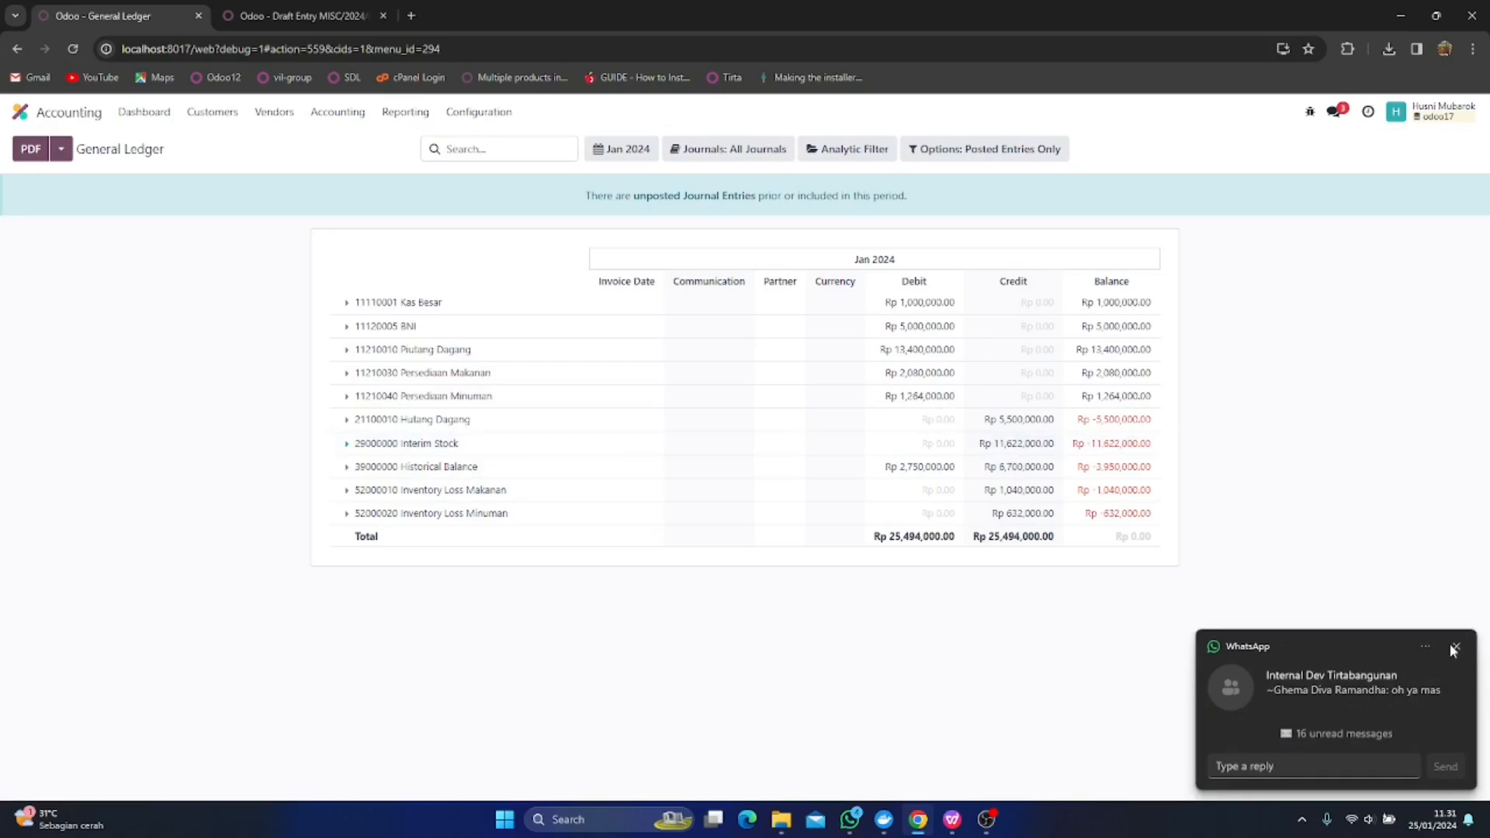
{"action": "left_click", "coordinate": [1453, 650]}
Switch to ReverseJournal.xlsx in the spreadsheet program and insert two blank rows above the Interim Stock line
{"action": "mouse_move", "coordinate": [951, 816]}
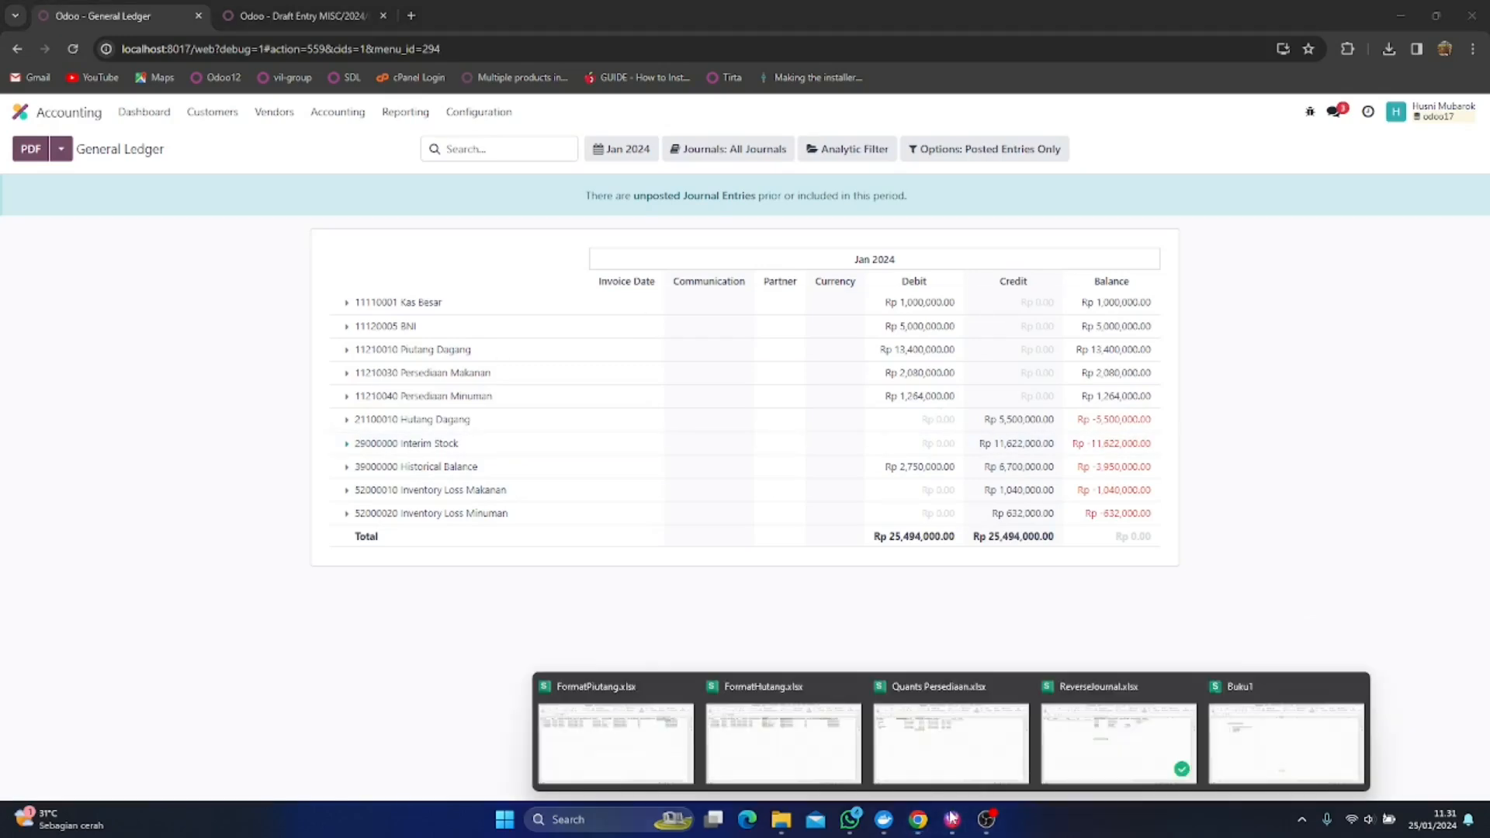
{"action": "left_click", "coordinate": [1102, 737]}
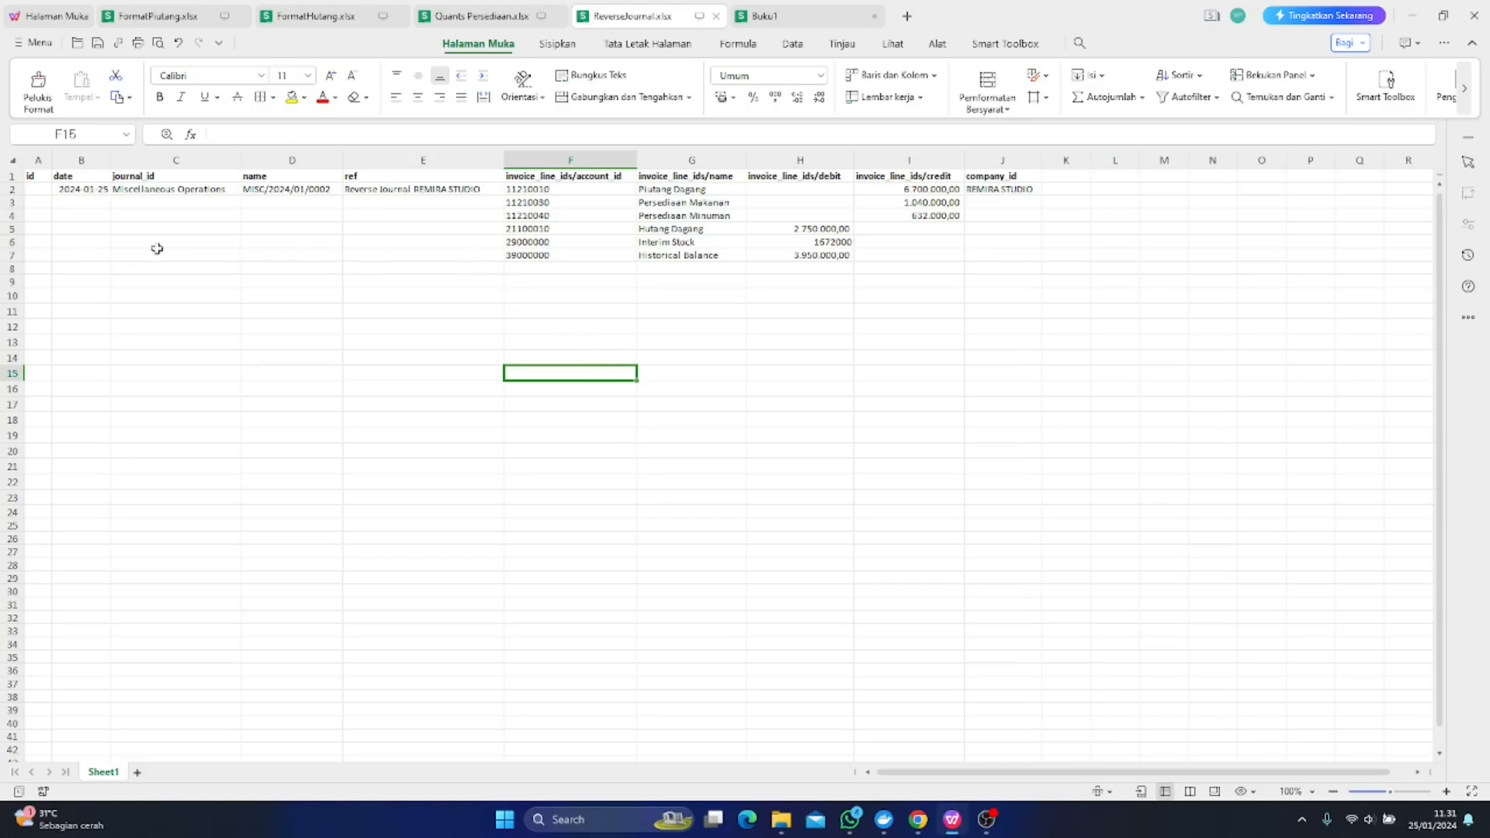
{"action": "right_click", "coordinate": [9, 243]}
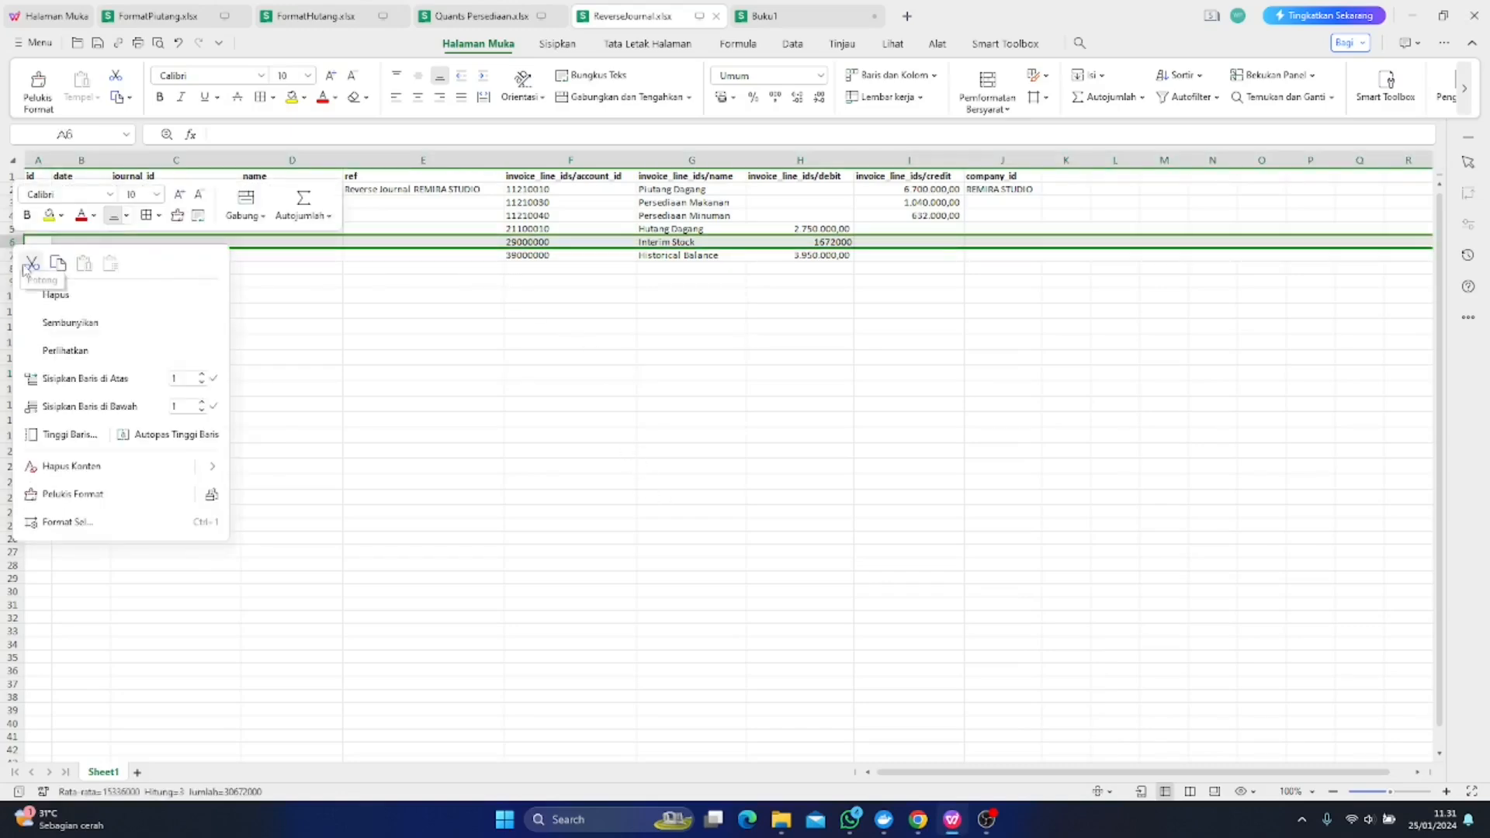
{"action": "left_click", "coordinate": [77, 379]}
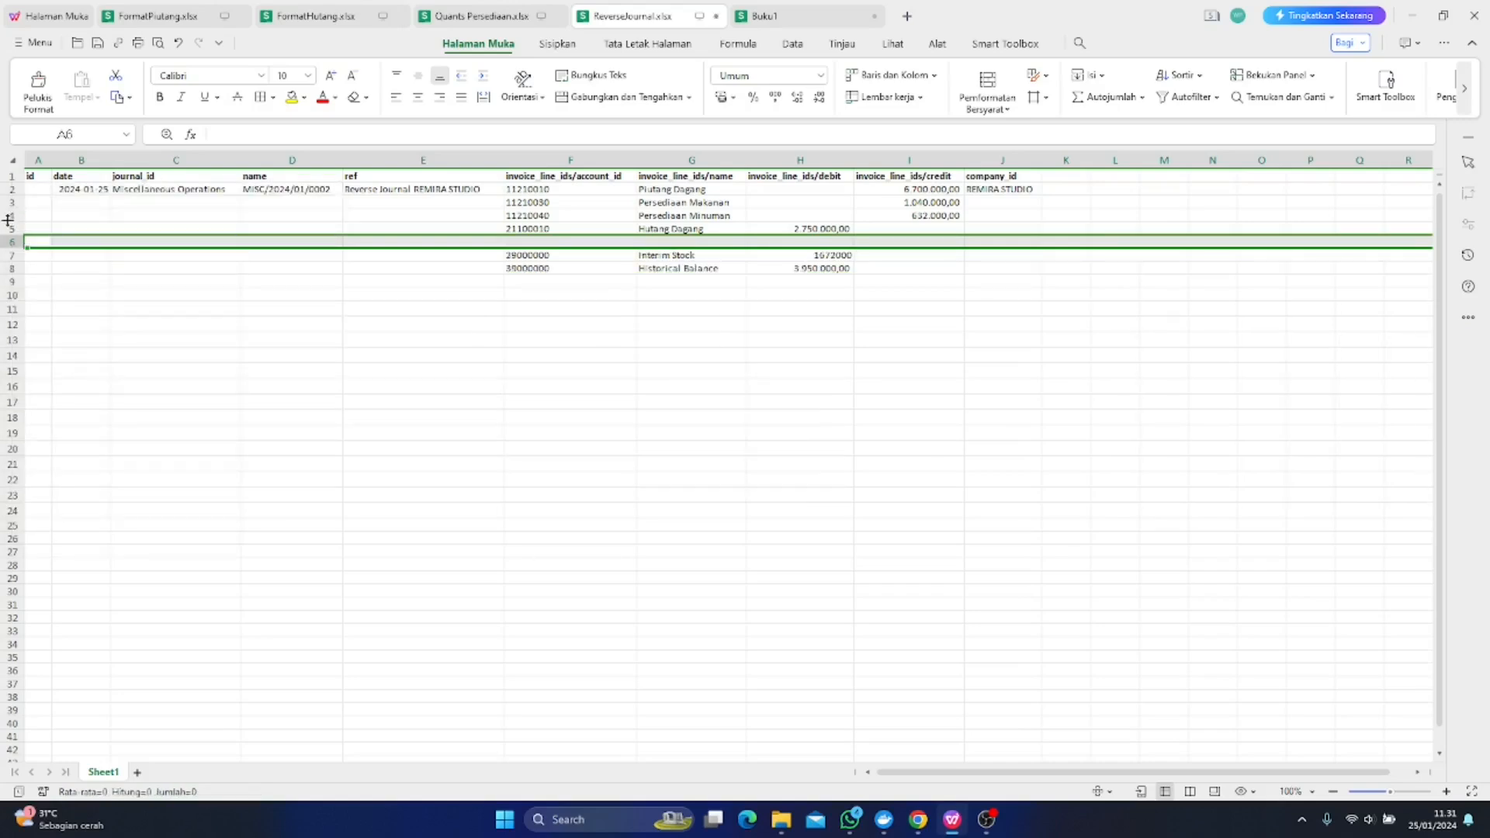
{"action": "right_click", "coordinate": [10, 241]}
{"action": "left_click", "coordinate": [93, 378]}
{"action": "left_click", "coordinate": [664, 414]}
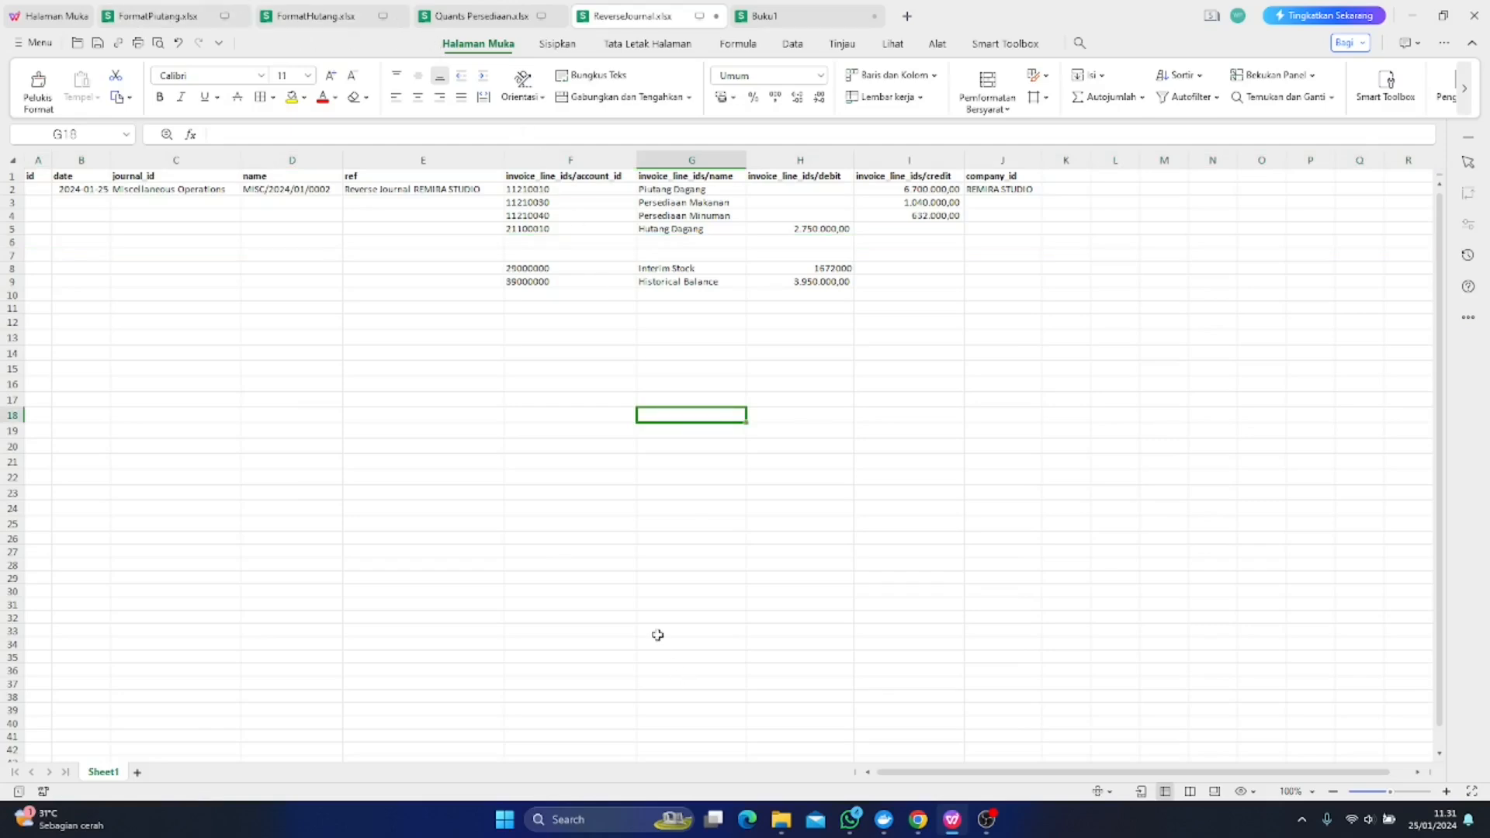
Copy the account text 52000010 Inventory Loss Makanan from Odoo's General Ledger into cell F6 of ReverseJournal.xlsx
{"action": "left_click", "coordinate": [917, 820]}
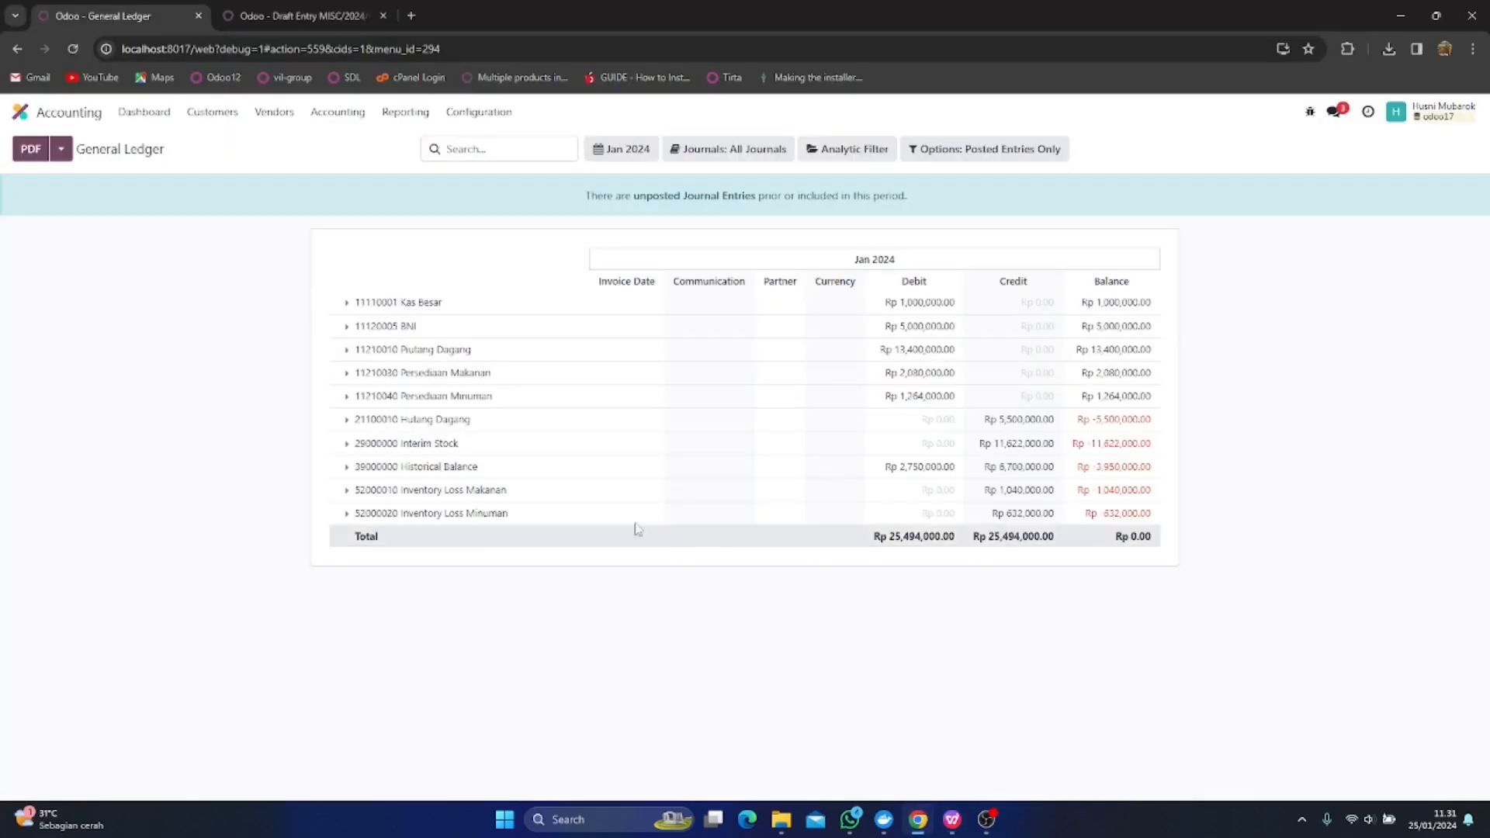
{"action": "left_click", "coordinate": [375, 499]}
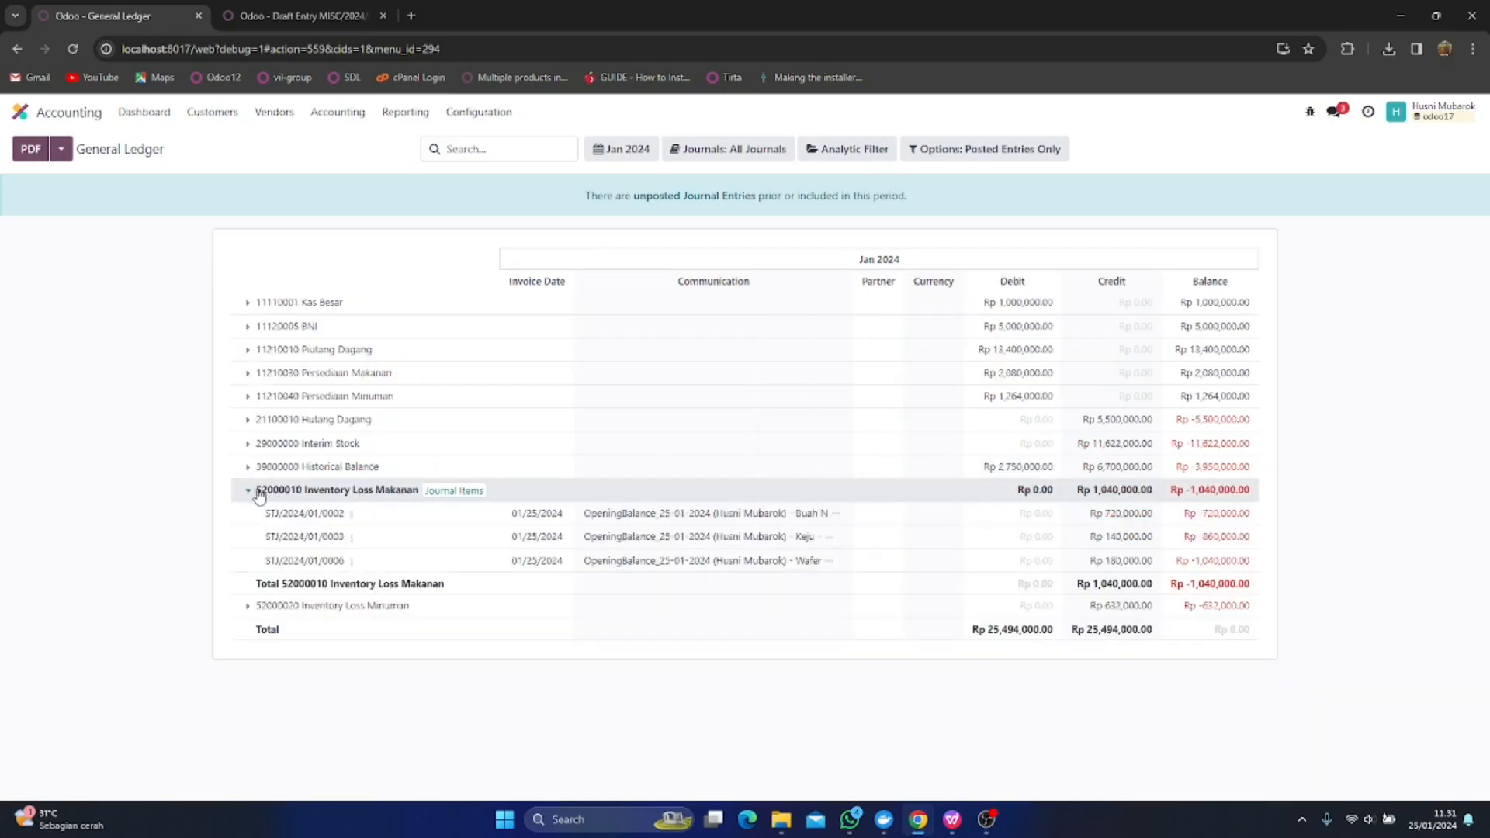
{"action": "left_click", "coordinate": [394, 493]}
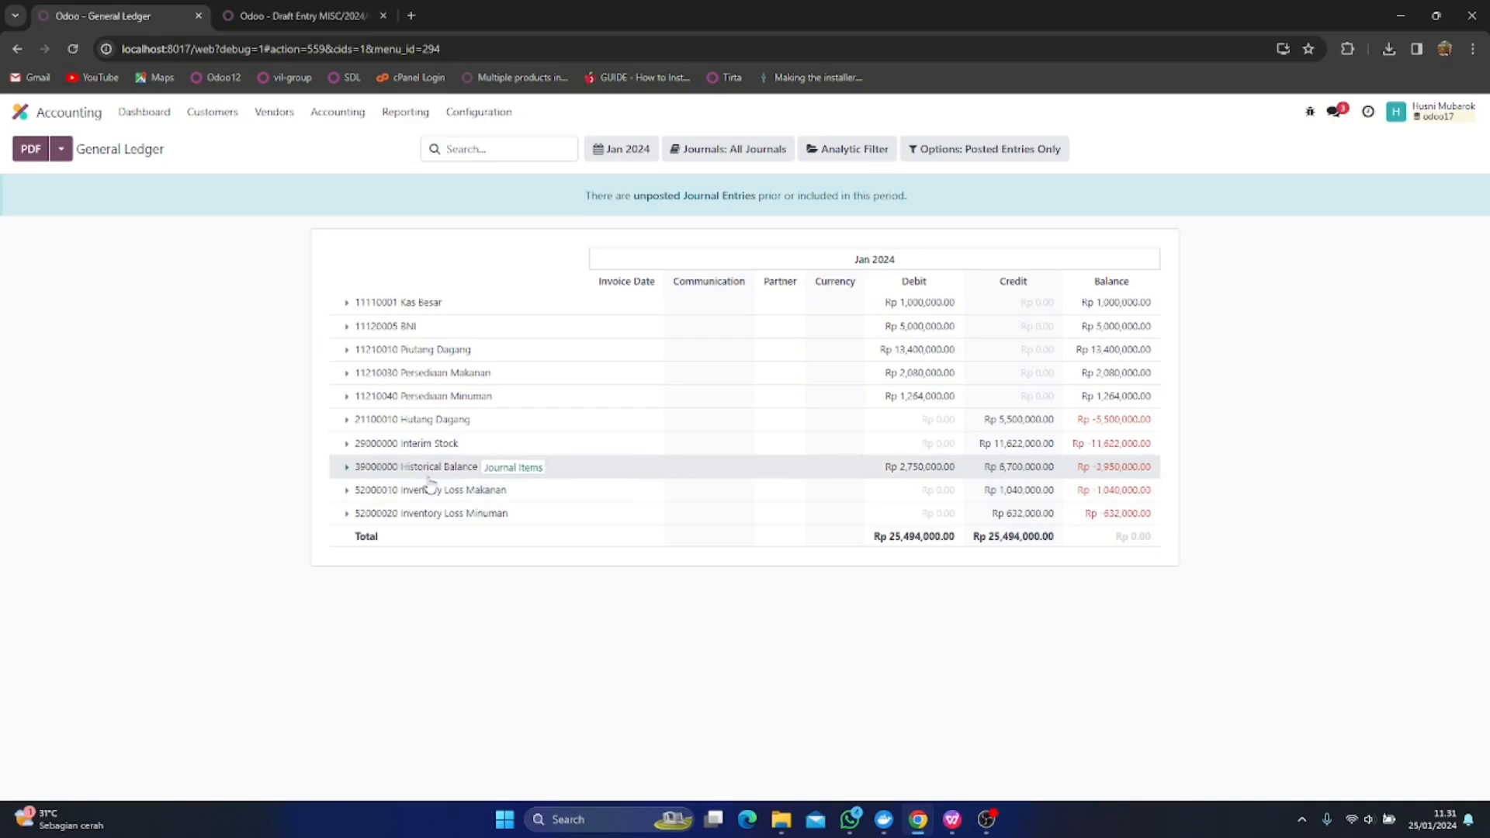
{"action": "left_click_drag", "start_coordinate": [357, 497], "coordinate": [509, 491]}
{"action": "key", "text": "ctrl+c"}
{"action": "right_click", "coordinate": [373, 489]}
{"action": "key", "text": "Escape"}
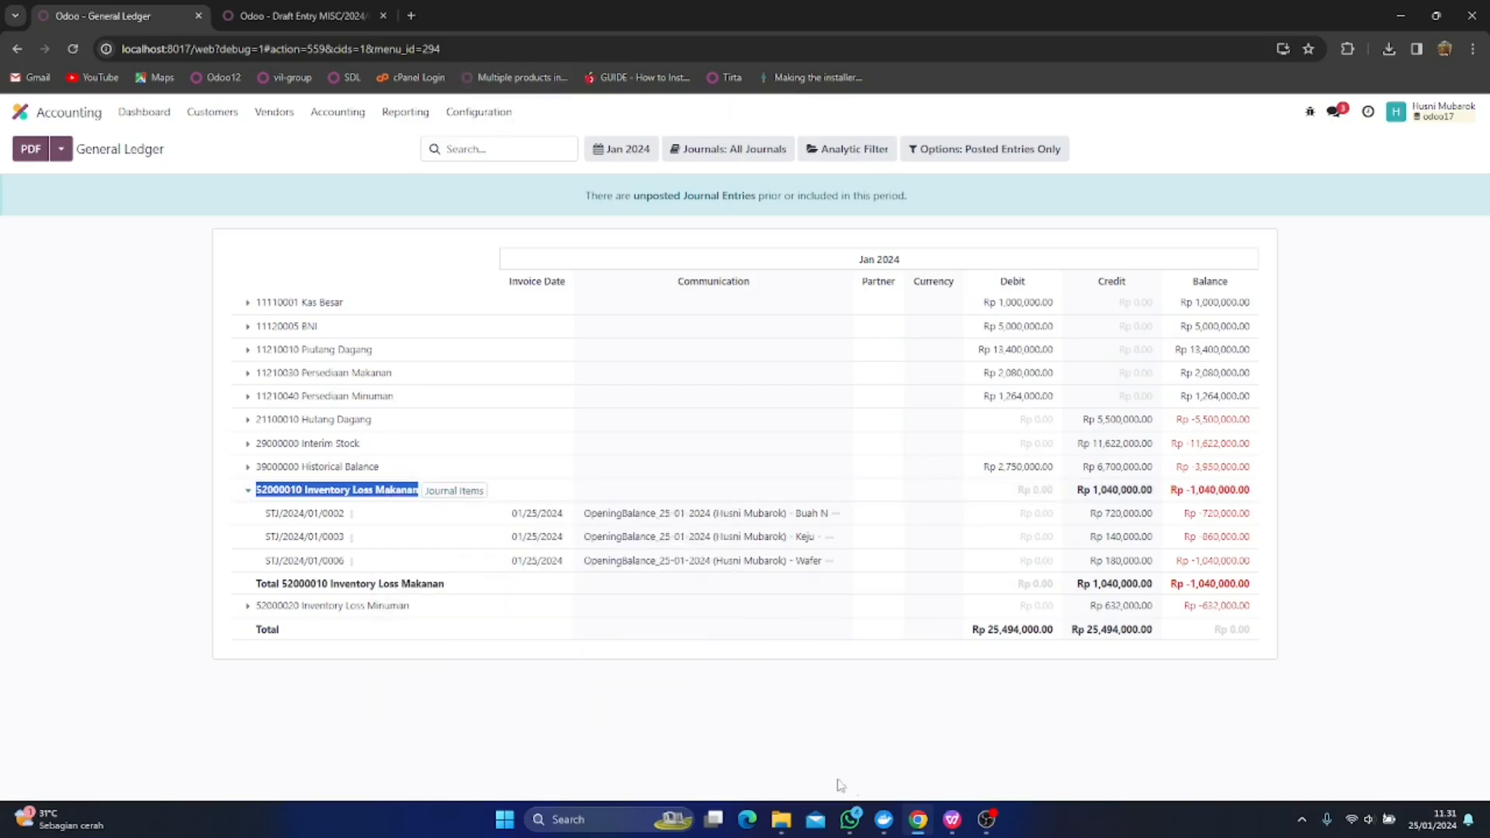
{"action": "left_click", "coordinate": [952, 820]}
{"action": "left_click", "coordinate": [1099, 733]}
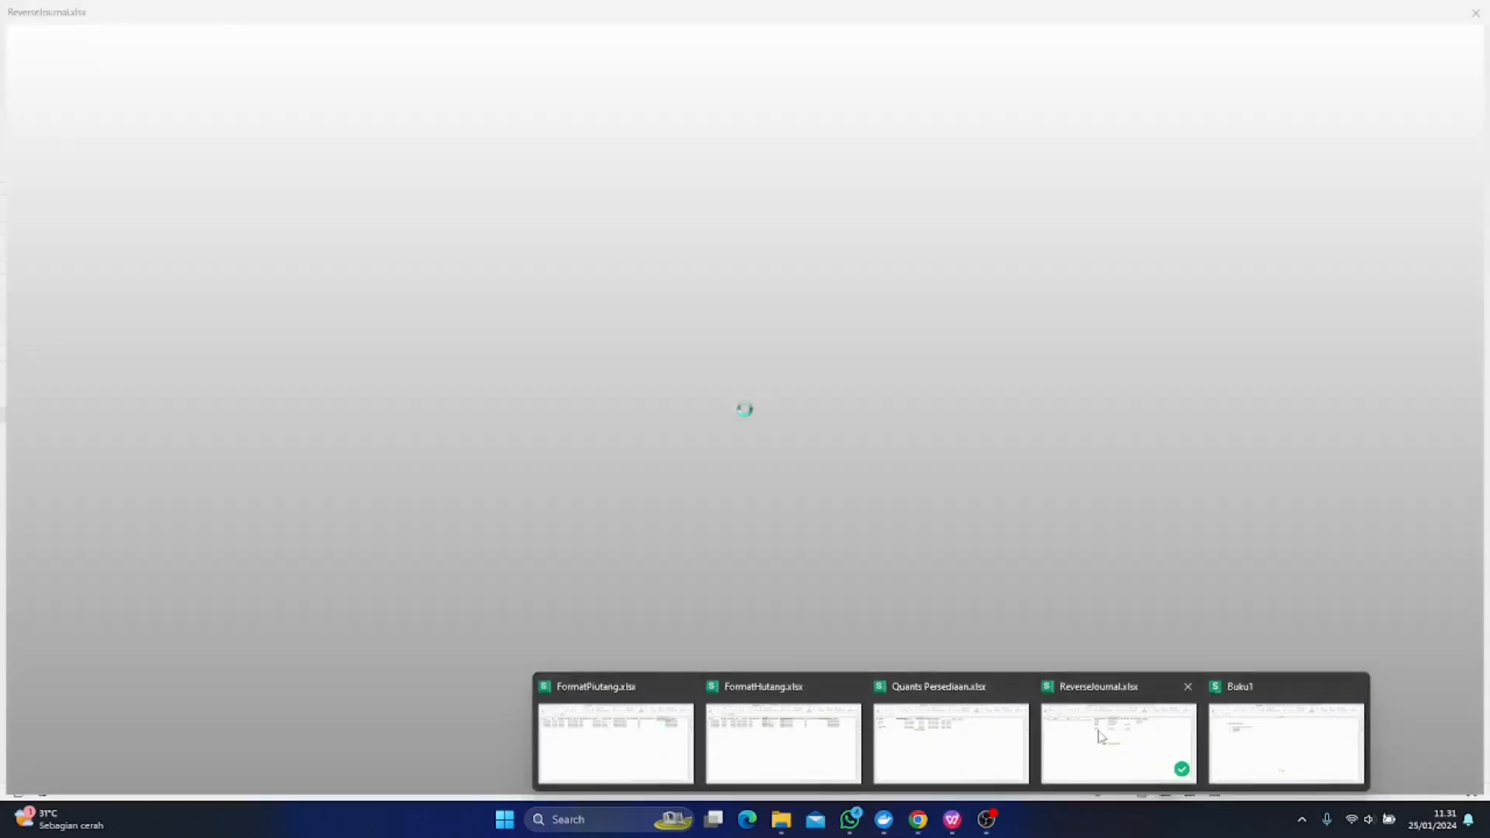
{"action": "left_click", "coordinate": [576, 244]}
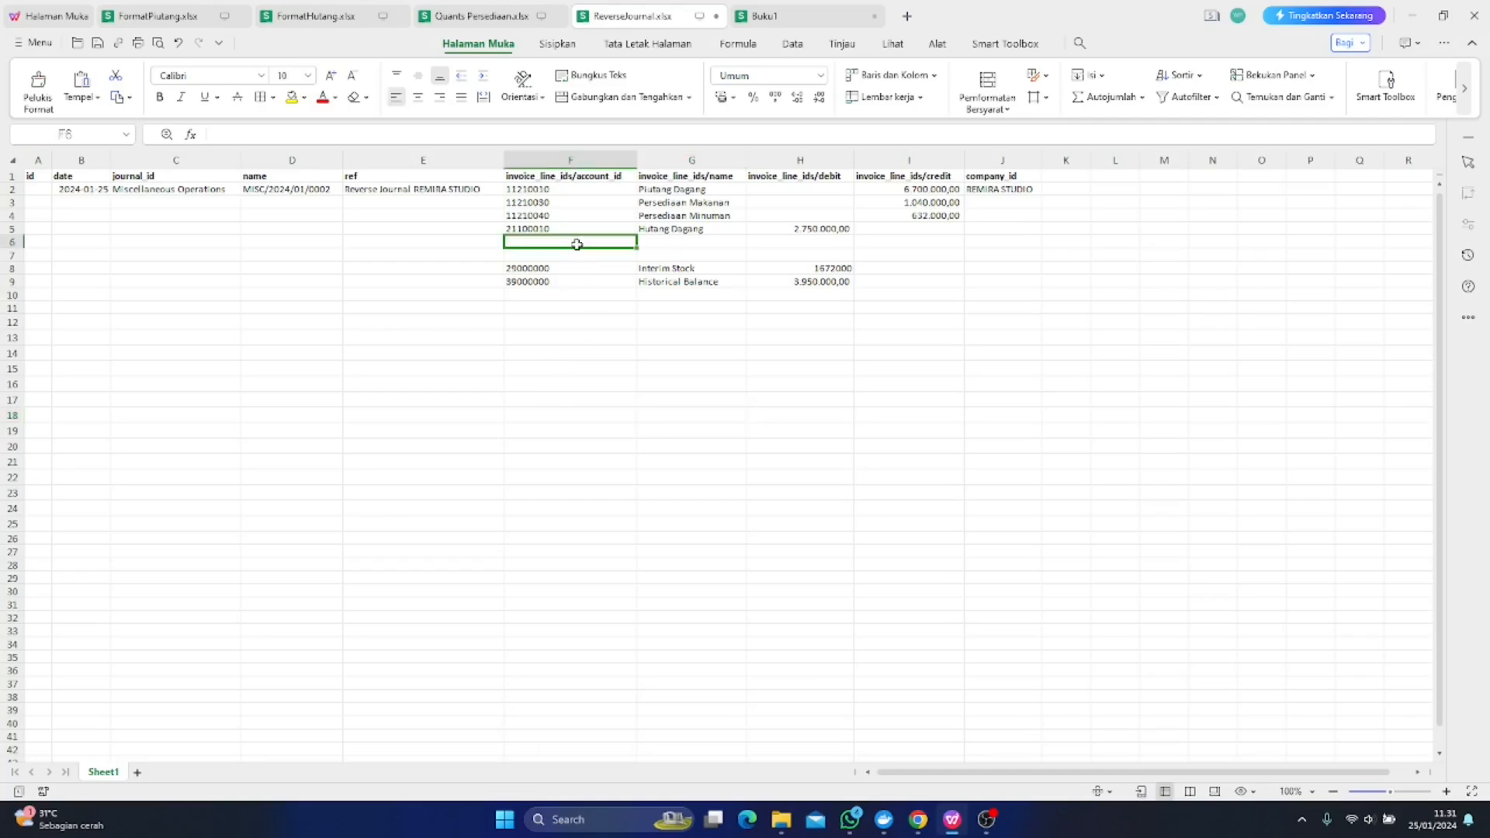
{"action": "left_click", "coordinate": [482, 132]}
{"action": "key", "text": "ctrl+v"}
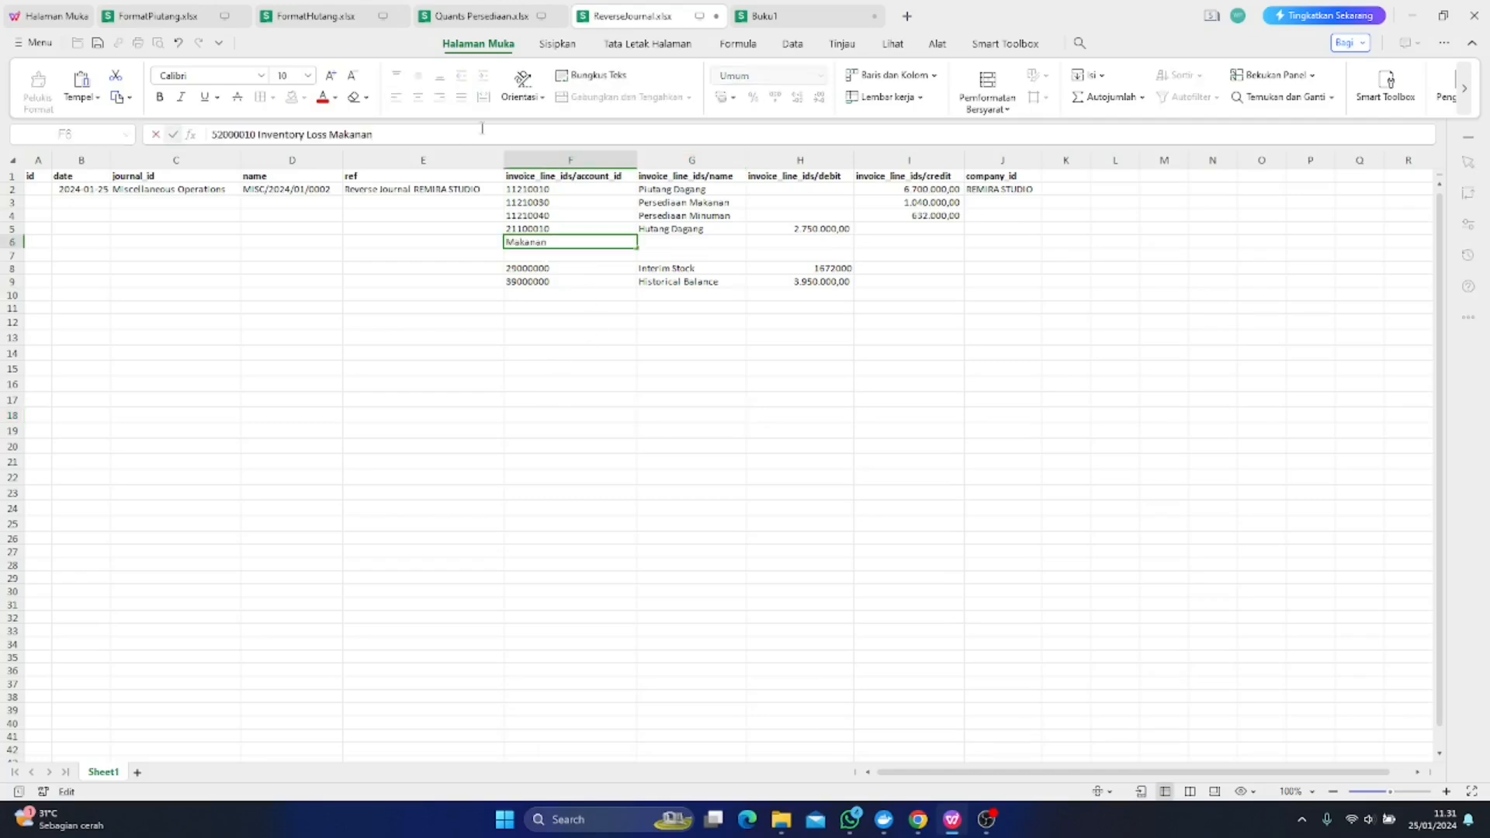
{"action": "key", "text": "Return"}
Copy the account text 52000020 Inventory Loss Minuman from Odoo's General Ledger into cell F7 of ReverseJournal.xlsx
{"action": "left_click", "coordinate": [919, 822]}
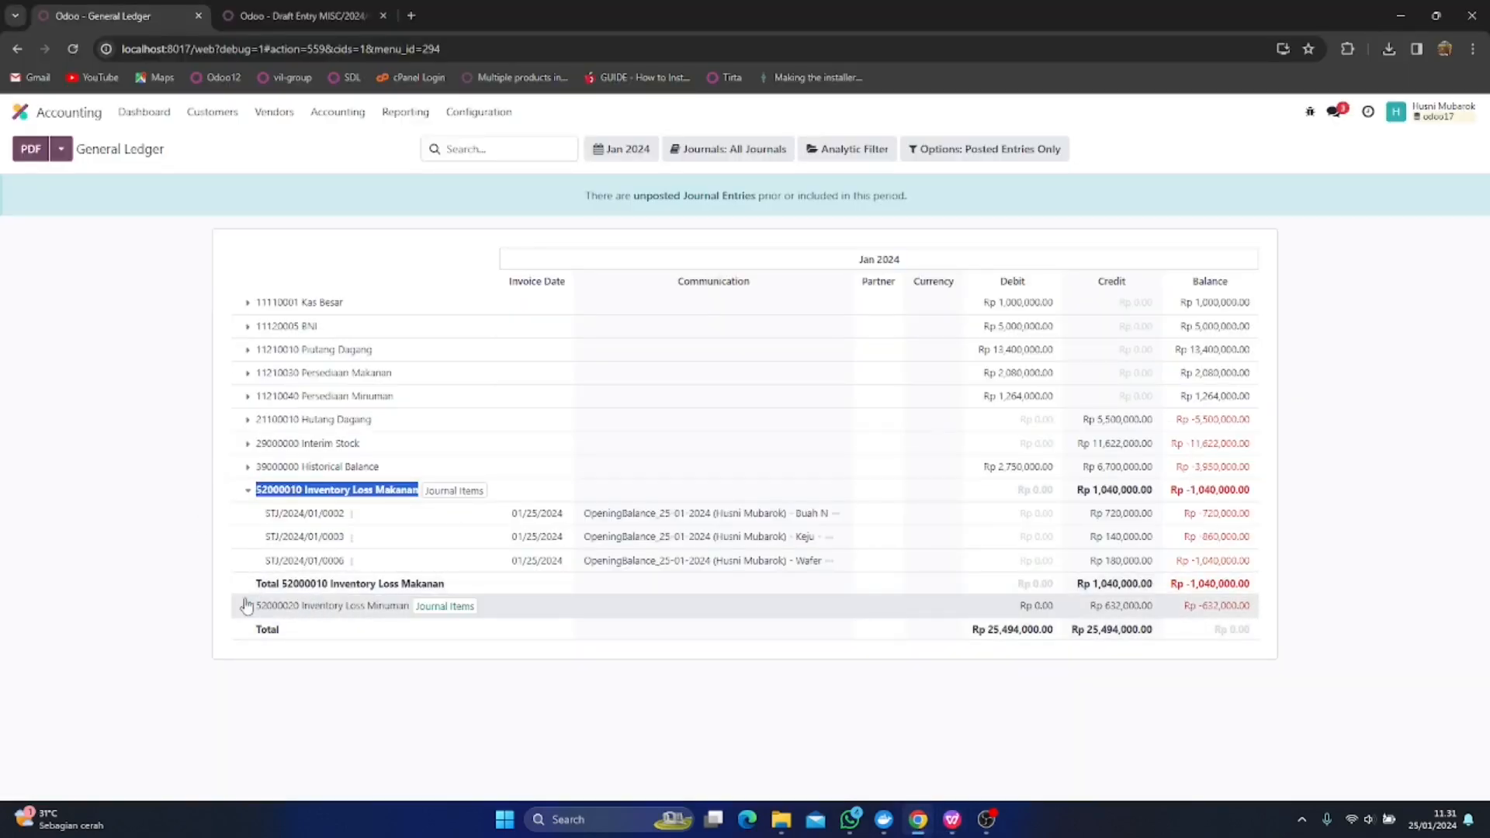
{"action": "left_click_drag", "start_coordinate": [260, 612], "coordinate": [415, 615]}
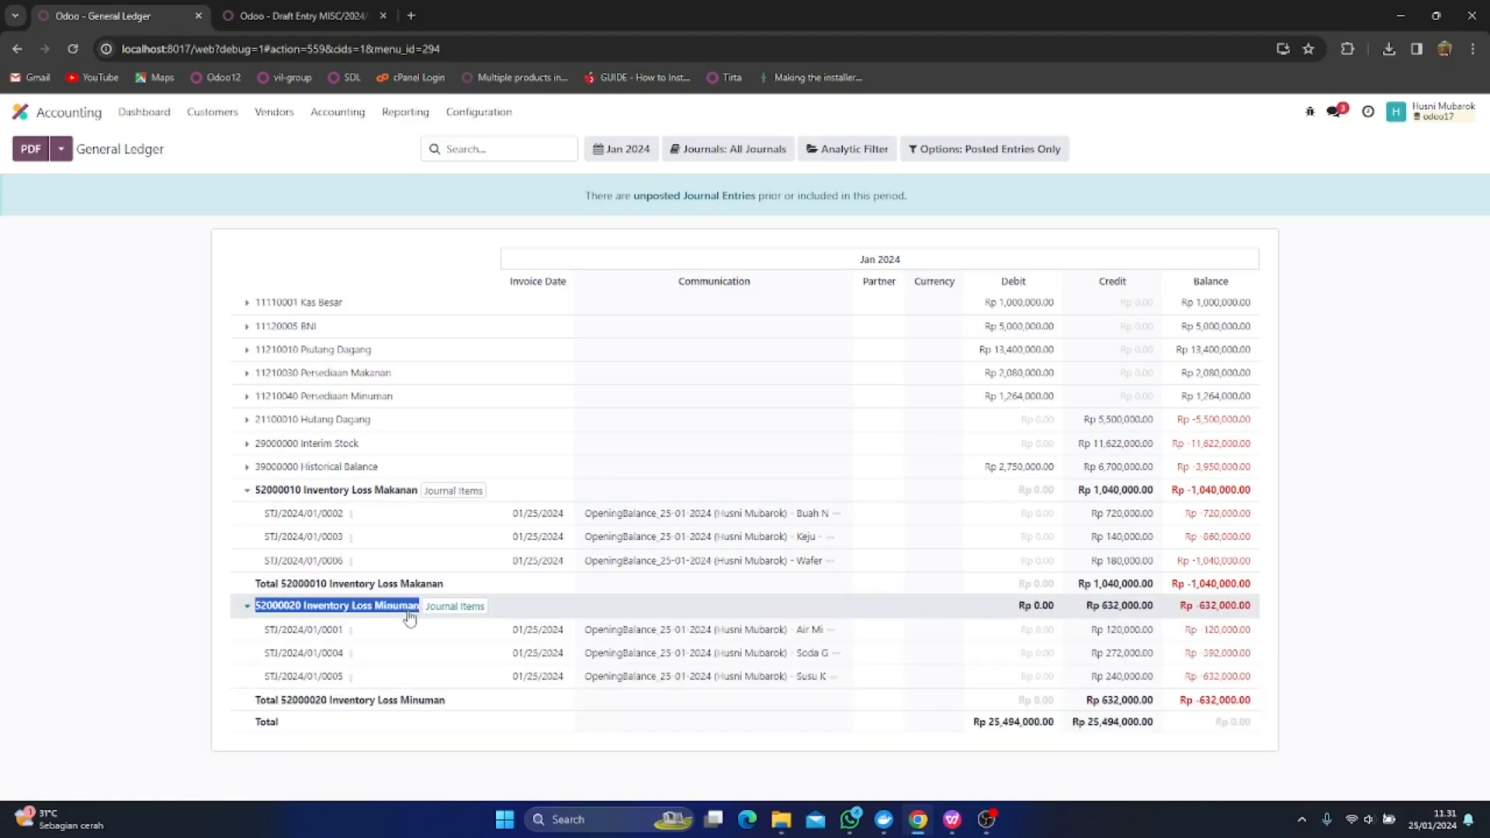
{"action": "right_click", "coordinate": [410, 618]}
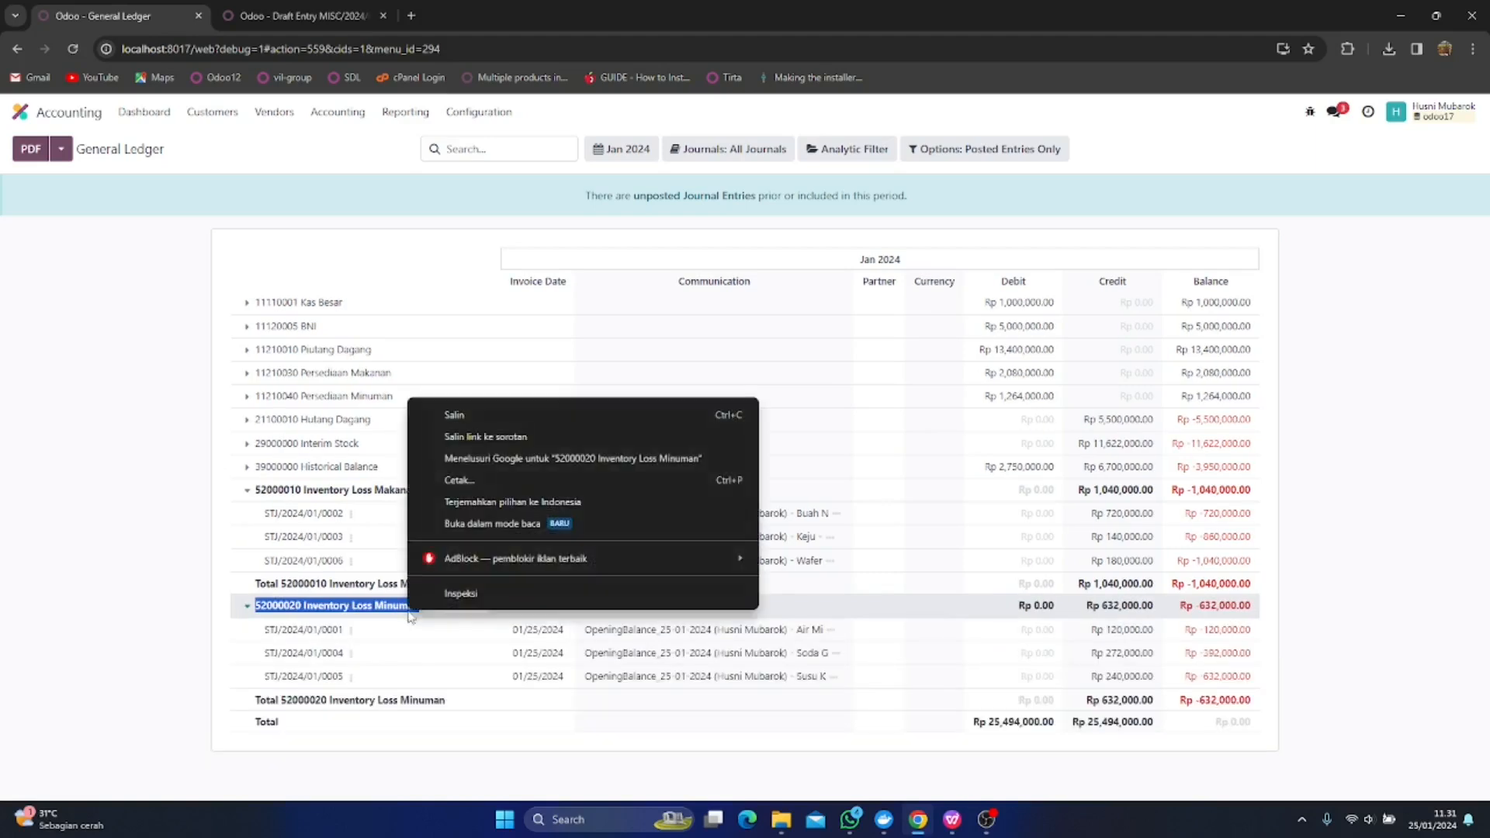
{"action": "left_click", "coordinate": [494, 421]}
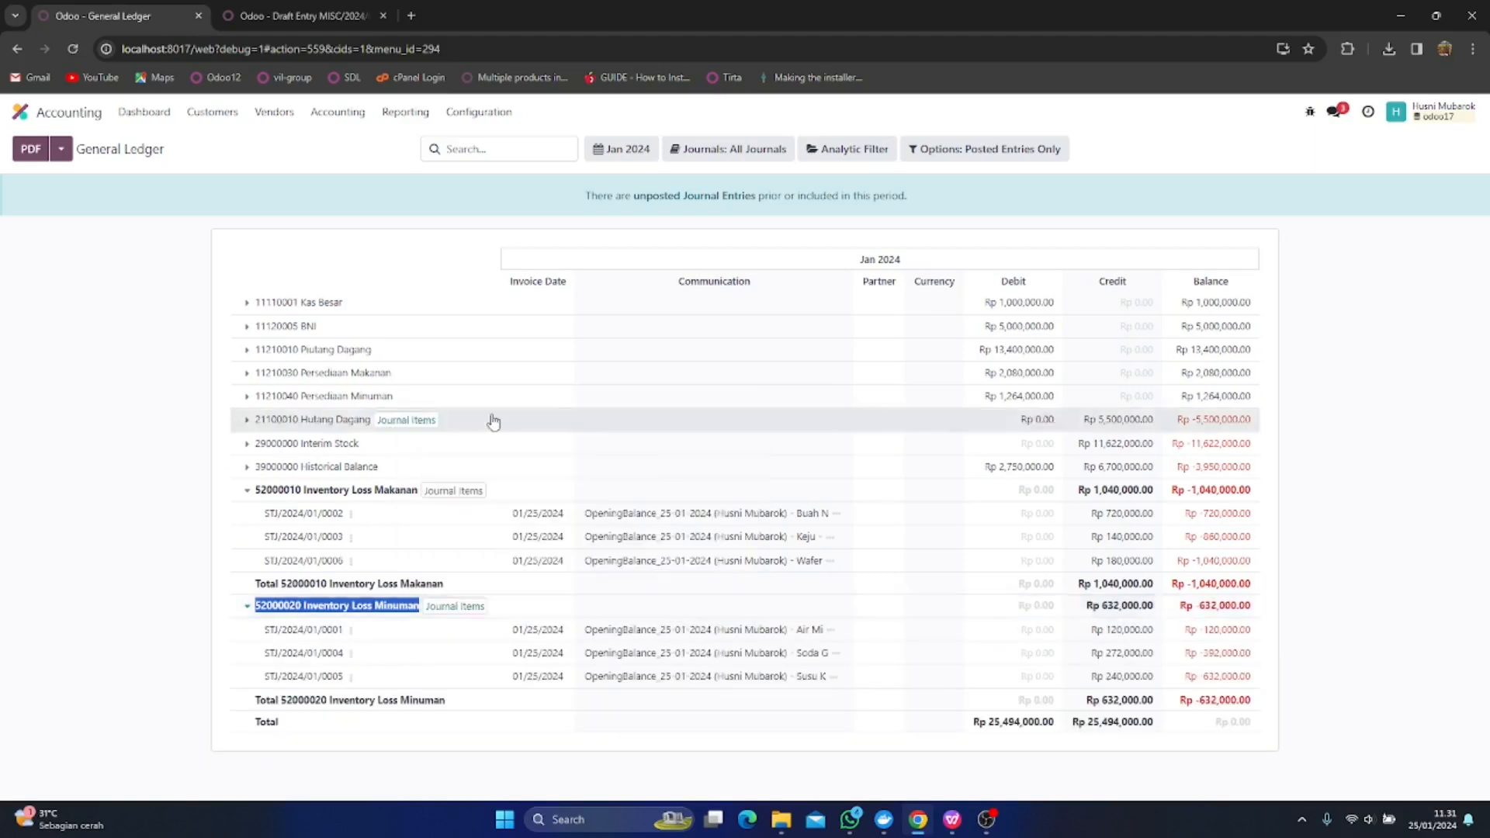
{"action": "left_click", "coordinate": [950, 822]}
{"action": "left_click", "coordinate": [1060, 731]}
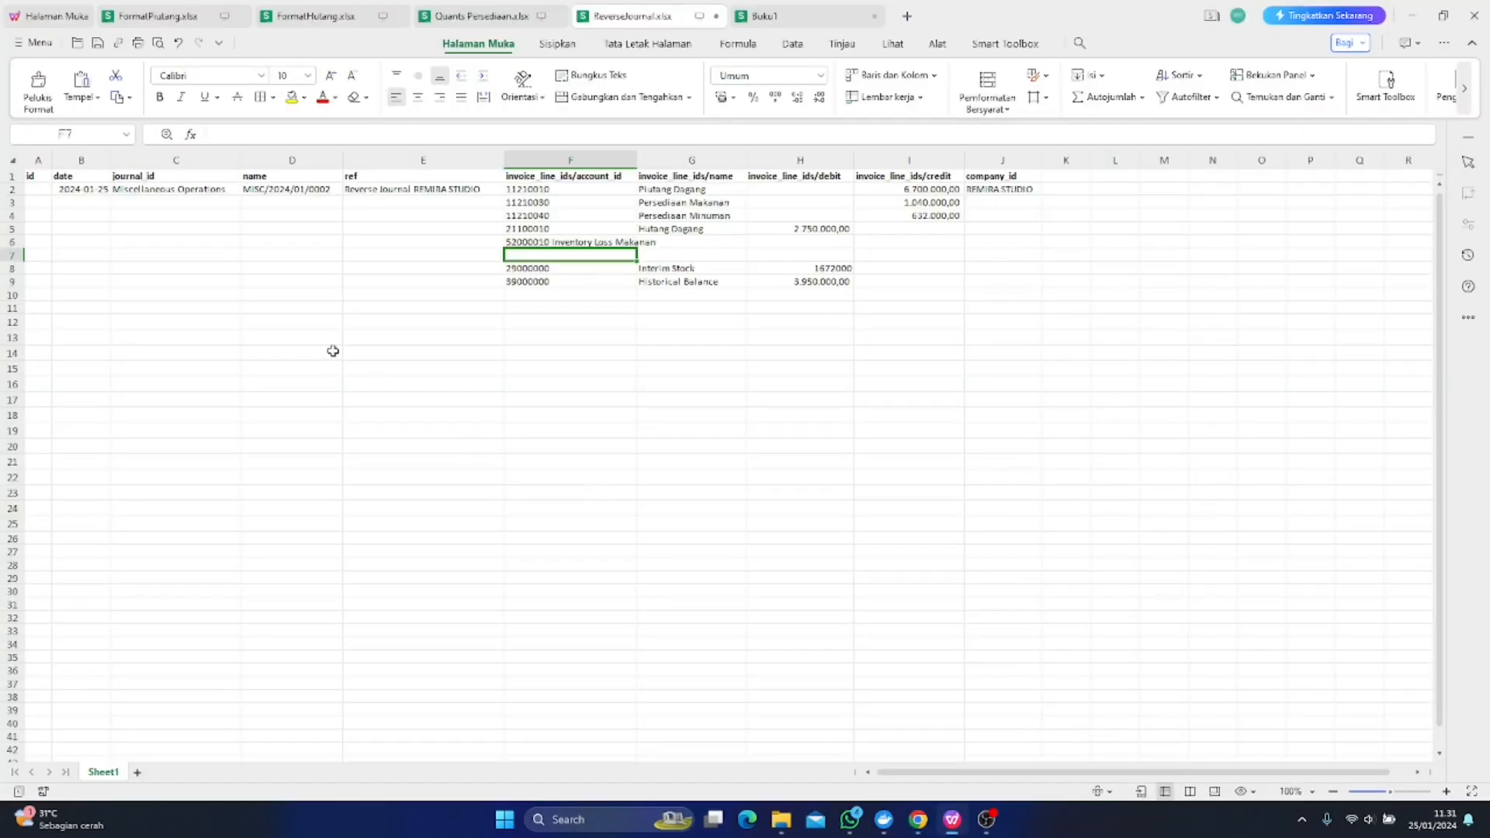
{"action": "left_click", "coordinate": [333, 133]}
{"action": "key", "text": "ctrl+v"}
Move the text Inventory Loss Minuman from F7 to the line name cell G7, leaving only 52000020 as the account code
{"action": "key", "text": "shift+Left"}
{"action": "key", "text": "shift+Left"}
{"action": "key", "text": "shift+Left"}
{"action": "key", "text": "shift+Left"}
{"action": "key", "text": "shift+Left"}
{"action": "key", "text": "shift+Left"}
{"action": "key", "text": "shift+Left"}
{"action": "key", "text": "shift+Left"}
{"action": "key", "text": "shift+Left"}
{"action": "key", "text": "shift+Left"}
{"action": "key", "text": "shift+Left"}
{"action": "key", "text": "shift+Left"}
{"action": "key", "text": "shift+Left"}
{"action": "key", "text": "shift+Left"}
{"action": "key", "text": "shift+Left"}
{"action": "key", "text": "shift+Left"}
{"action": "key", "text": "shift+Left"}
{"action": "key", "text": "shift+Left"}
{"action": "key", "text": "shift+Left"}
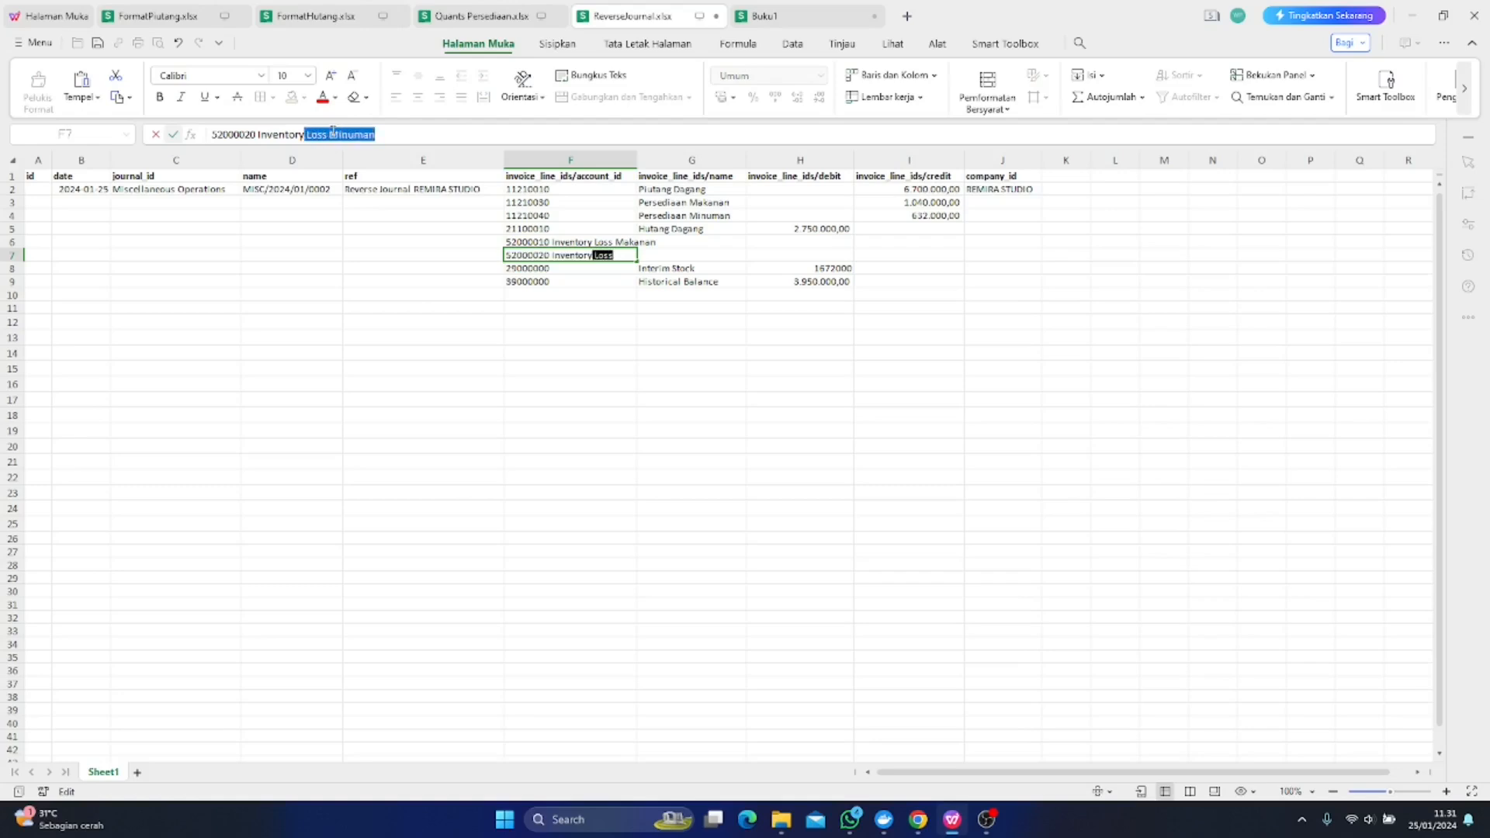
{"action": "key", "text": "shift+Left"}
{"action": "key", "text": "shift+Left"}
{"action": "key", "text": "shift+Left"}
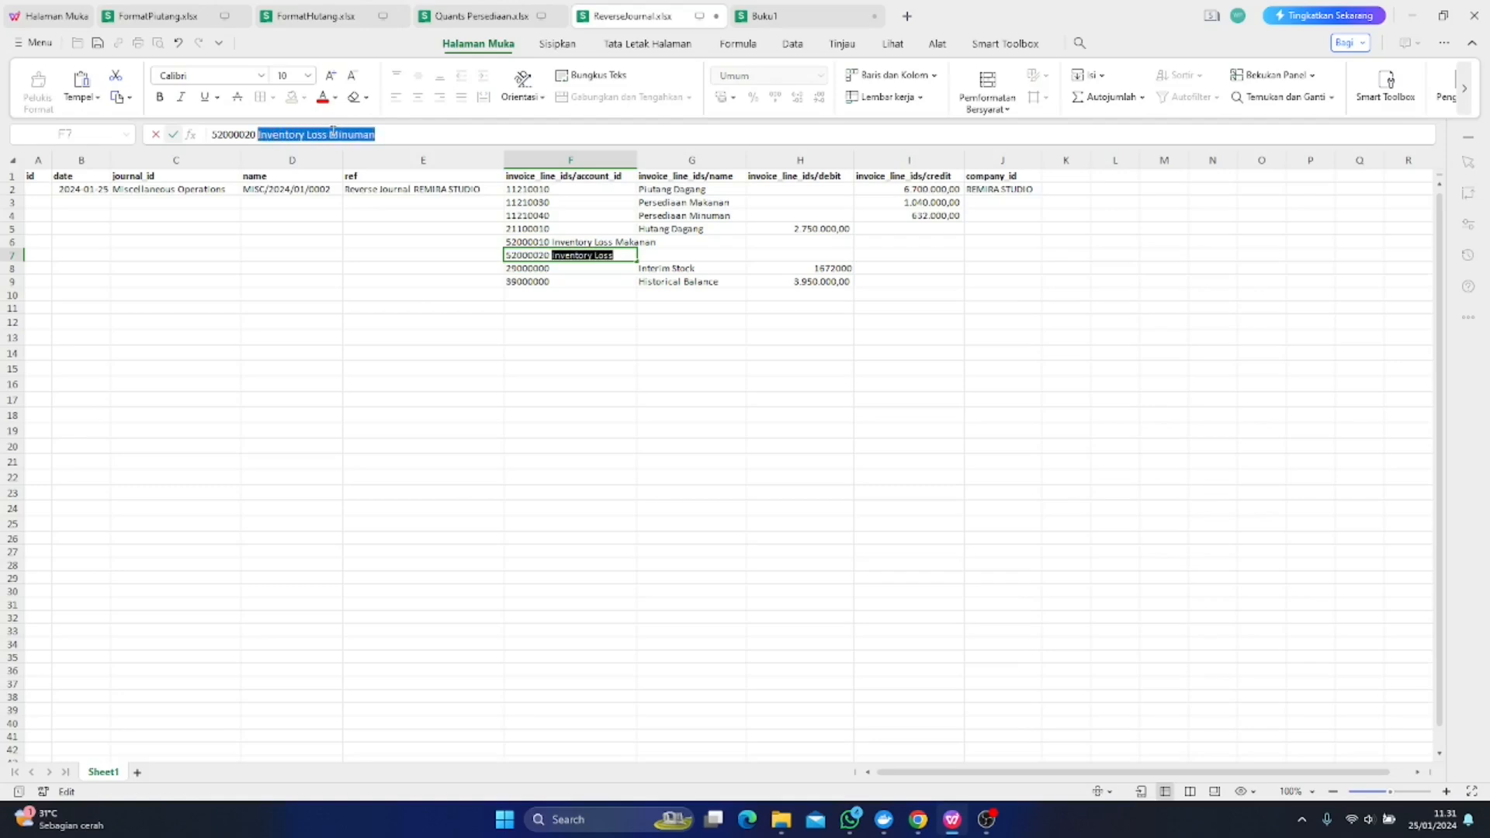
{"action": "key", "text": "BackSpace"}
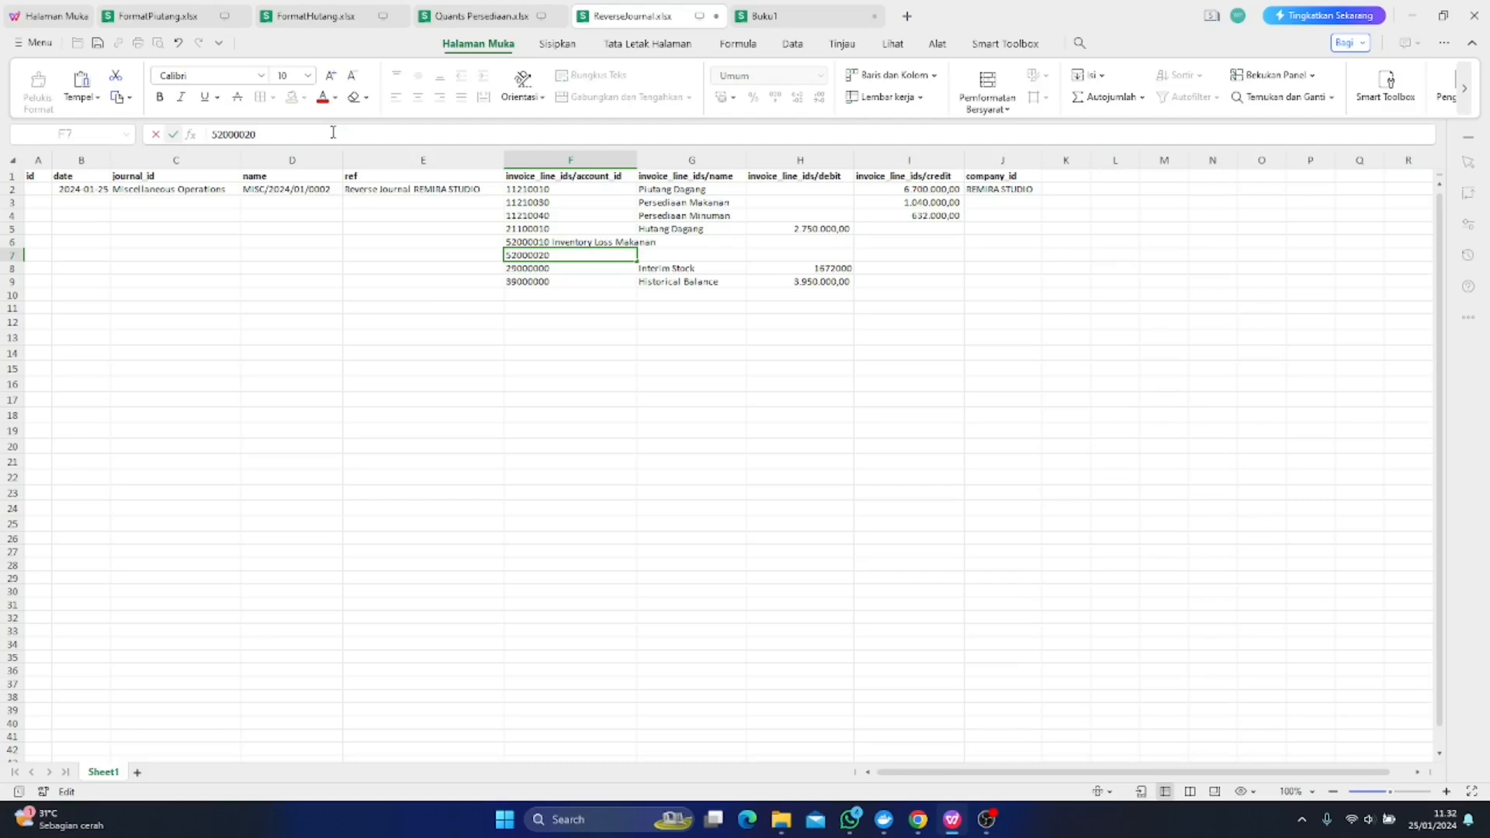
{"action": "key", "text": "Return"}
{"action": "left_click", "coordinate": [705, 256]}
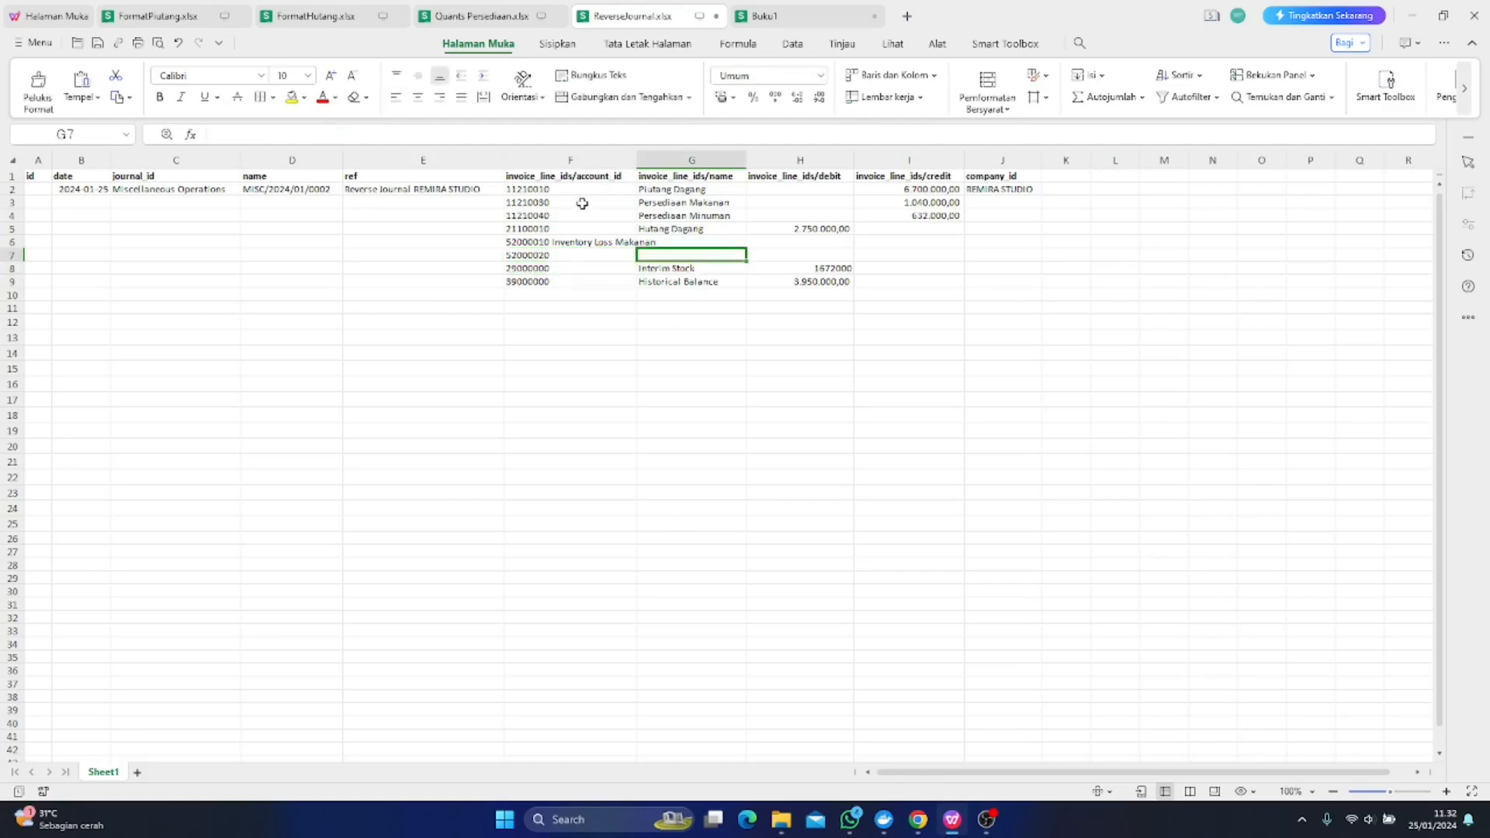
{"action": "left_click", "coordinate": [440, 135]}
{"action": "key", "text": "ctrl+v"}
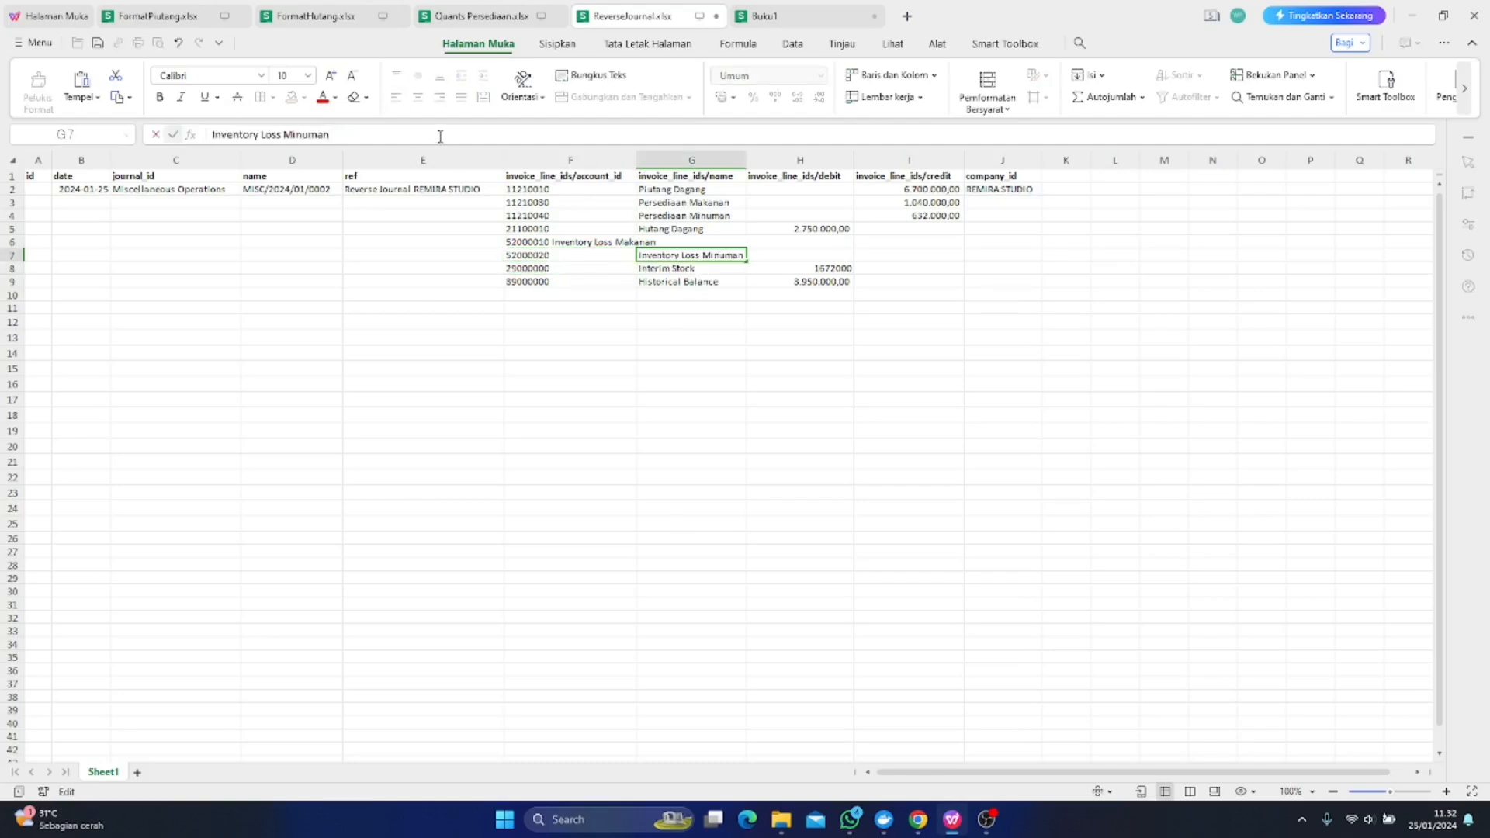
{"action": "key", "text": "Return"}
Move the text Inventory Loss Makanan from F6 to the line name cell G6, leaving only 52000010 as the account code
{"action": "left_click", "coordinate": [582, 242]}
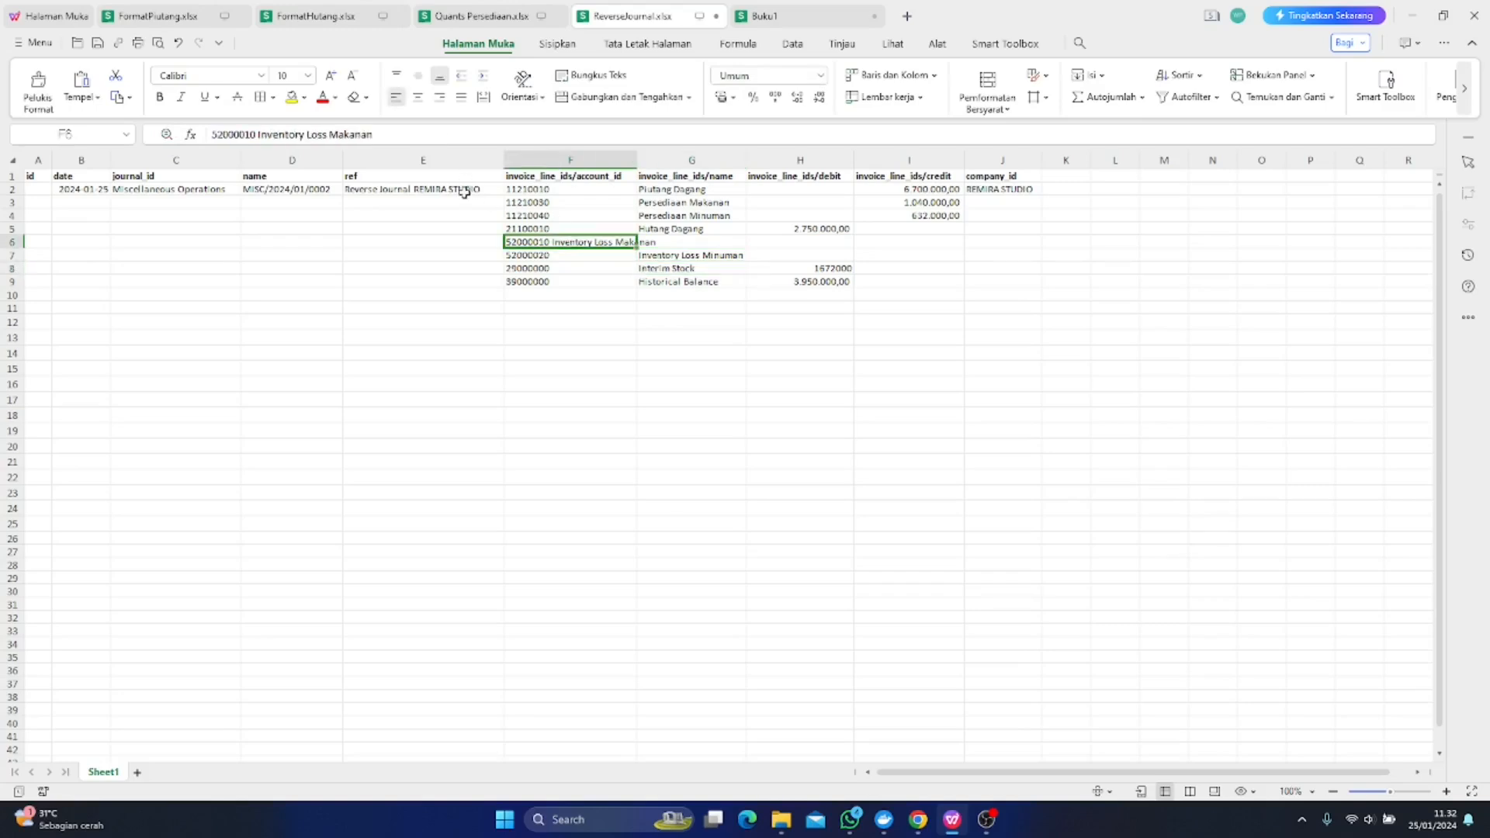
{"action": "left_click_drag", "start_coordinate": [391, 134], "coordinate": [255, 135]}
{"action": "left_click", "coordinate": [254, 136]}
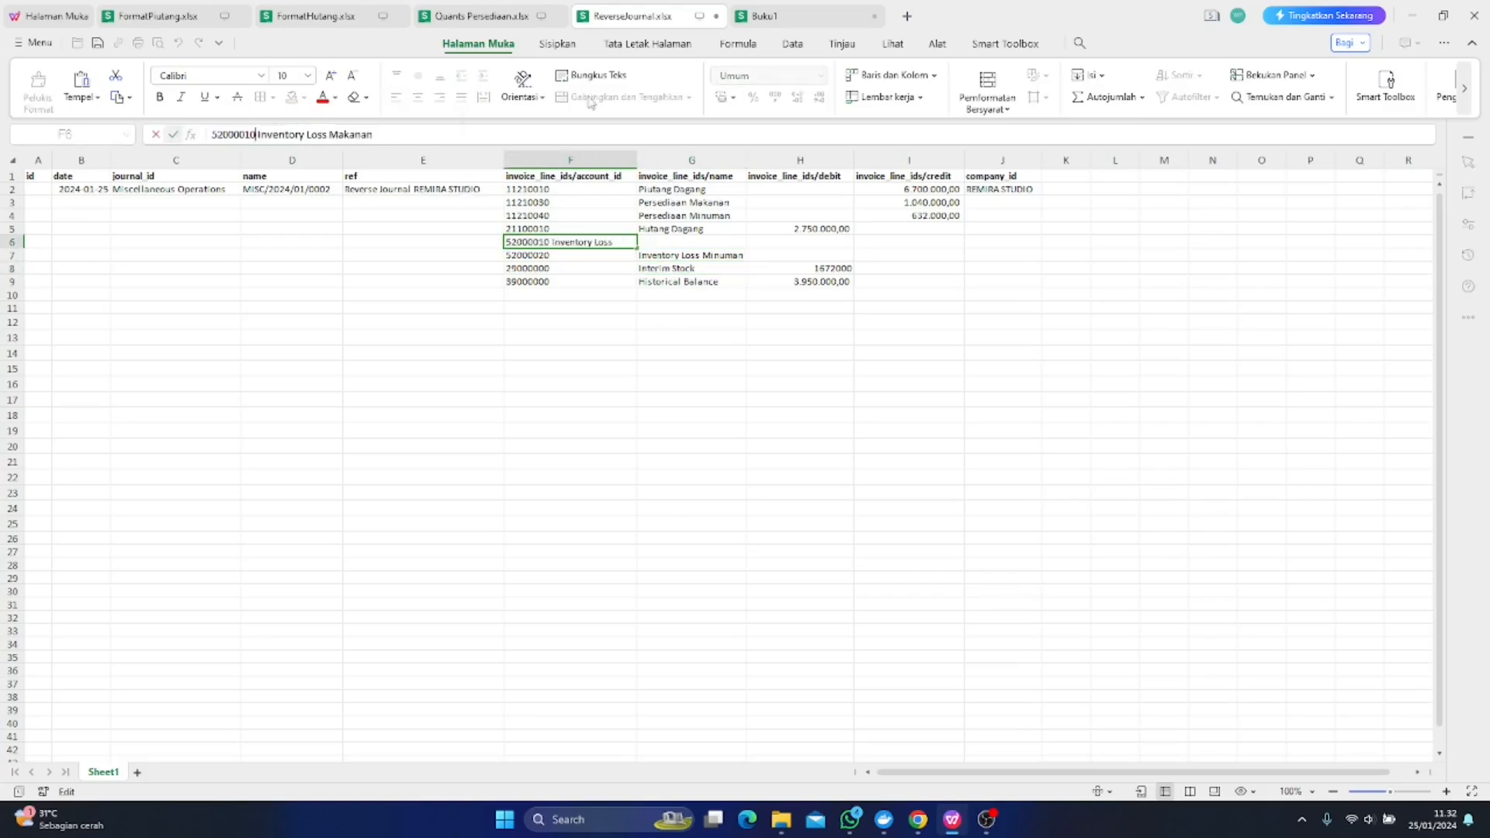
{"action": "key", "text": "shift+Right"}
{"action": "key", "text": "shift+Right"}
{"action": "key", "text": "shift+Right"}
{"action": "key", "text": "shift+Right"}
{"action": "key", "text": "shift+Right"}
{"action": "key", "text": "shift+Right"}
{"action": "key", "text": "shift+Right"}
{"action": "key", "text": "shift+Right"}
{"action": "key", "text": "shift+Right"}
{"action": "key", "text": "shift+Right"}
{"action": "key", "text": "shift+Right"}
{"action": "key", "text": "shift+Right"}
{"action": "key", "text": "shift+Right"}
{"action": "key", "text": "shift+Right"}
{"action": "key", "text": "shift+Right"}
{"action": "key", "text": "shift+Right"}
{"action": "key", "text": "shift+Right"}
{"action": "key", "text": "shift+Right"}
{"action": "key", "text": "shift+Right"}
{"action": "key", "text": "shift+Right"}
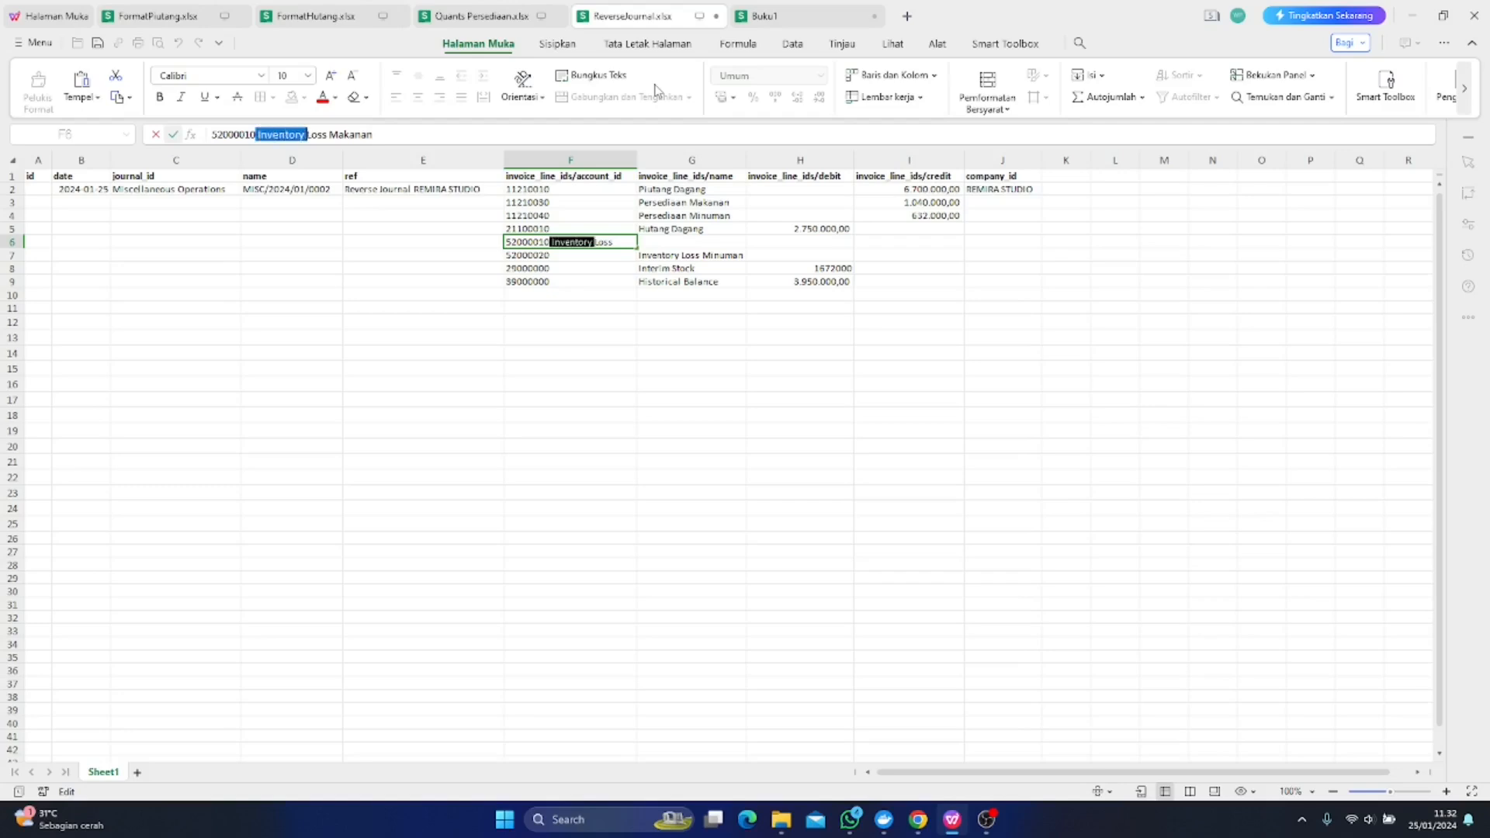
{"action": "key", "text": "BackSpace"}
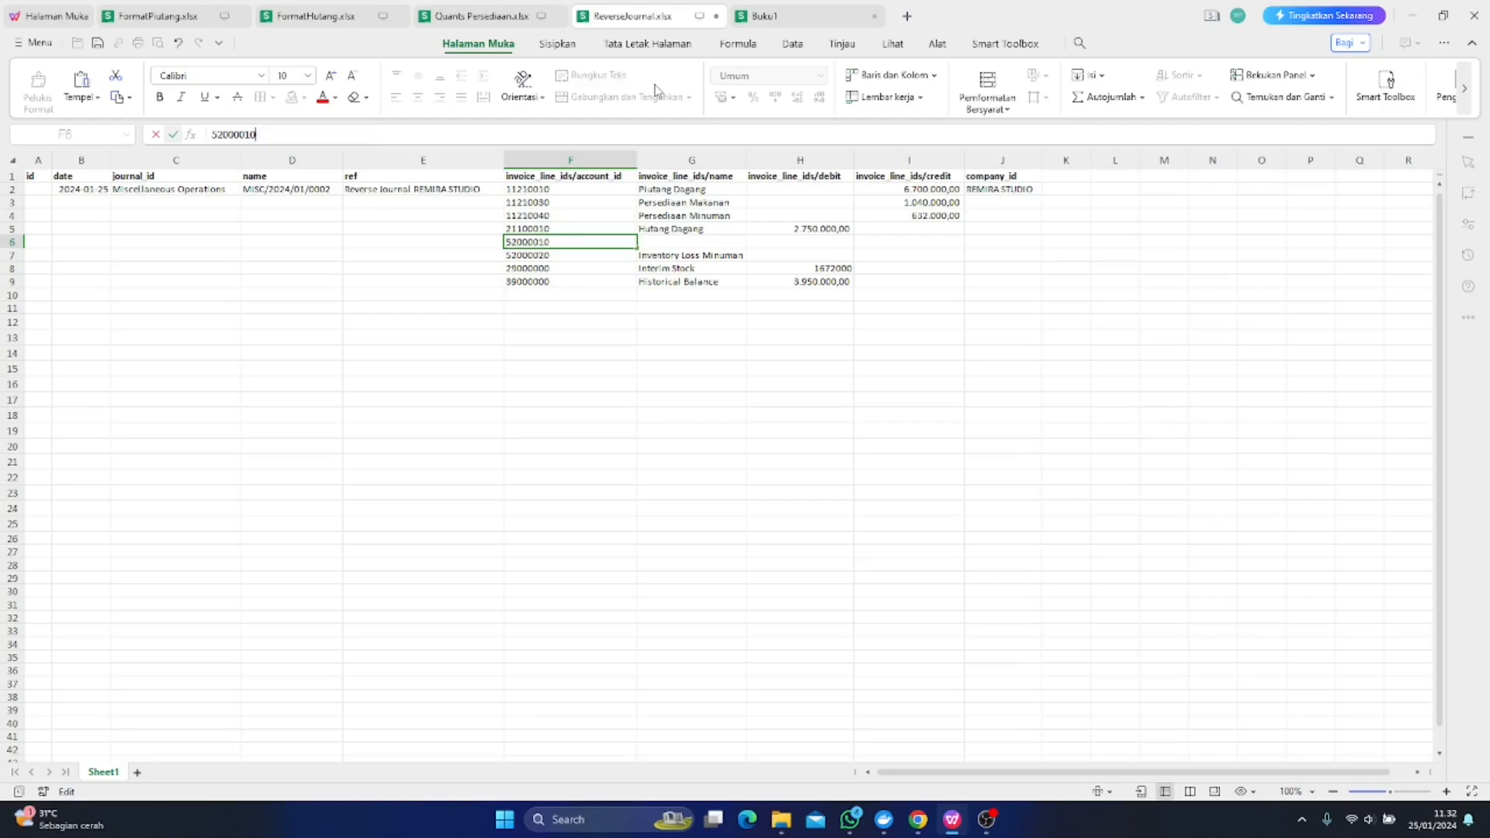
{"action": "left_click", "coordinate": [664, 242]}
{"action": "left_click", "coordinate": [645, 134]}
{"action": "key", "text": "ctrl+v"}
{"action": "key", "text": "Return"}
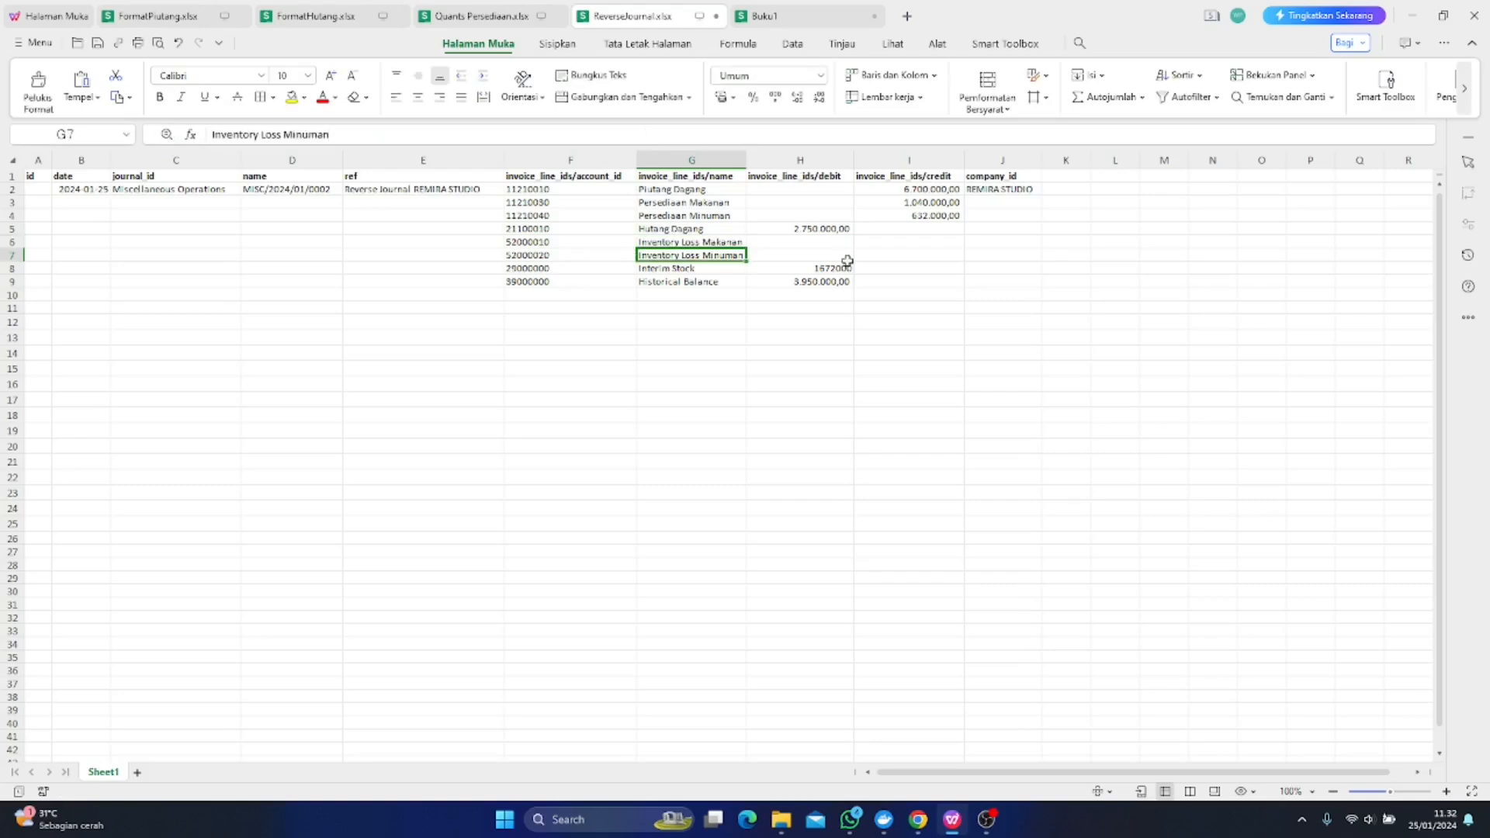
Clear the debit amounts of the Interim Stock and Historical Balance lines in H8:H9
{"action": "left_click", "coordinate": [820, 271]}
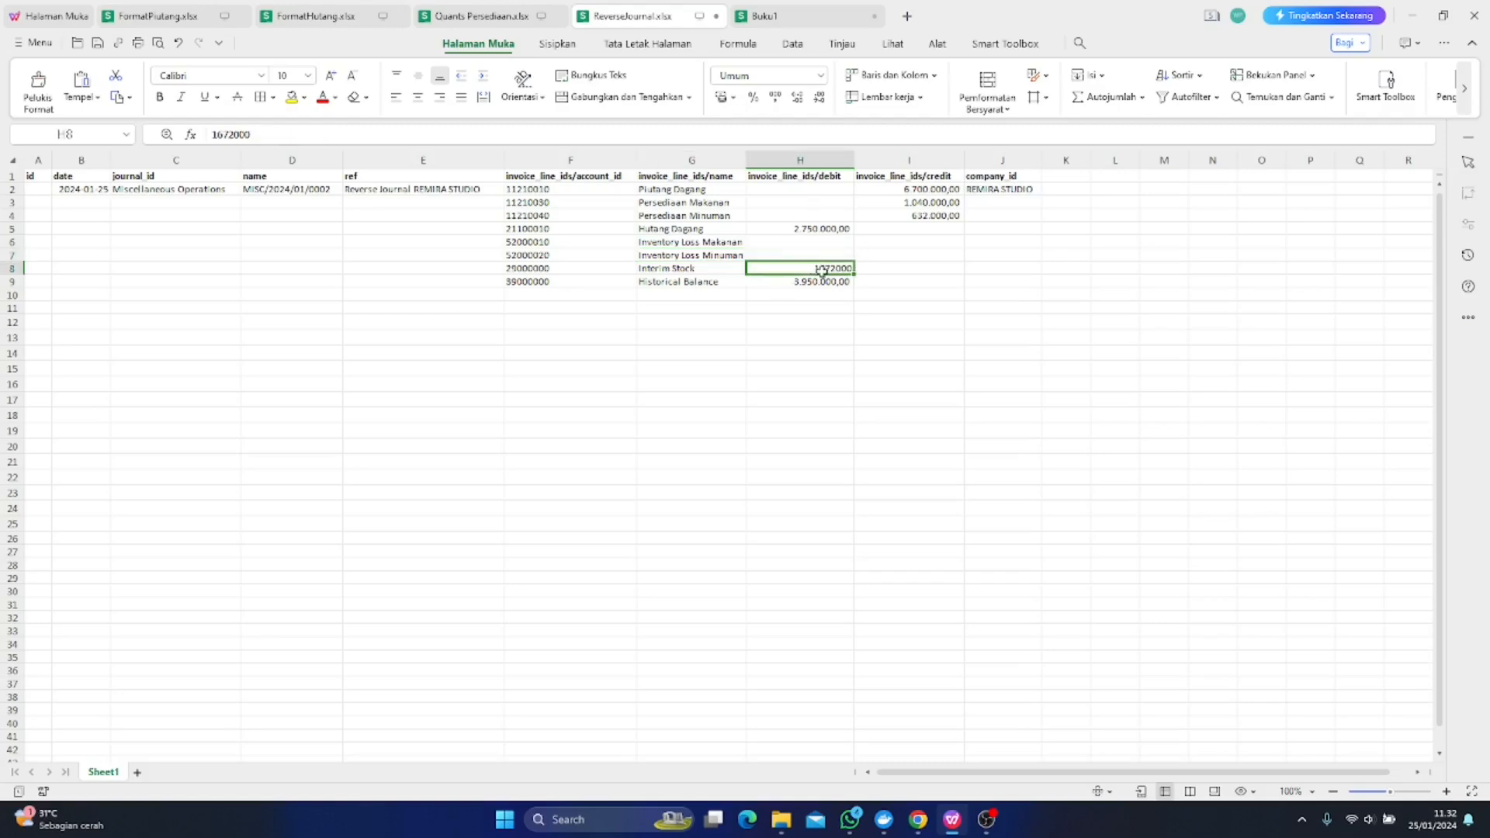
{"action": "left_click_drag", "start_coordinate": [820, 271], "coordinate": [826, 280]}
{"action": "key", "text": "Delete"}
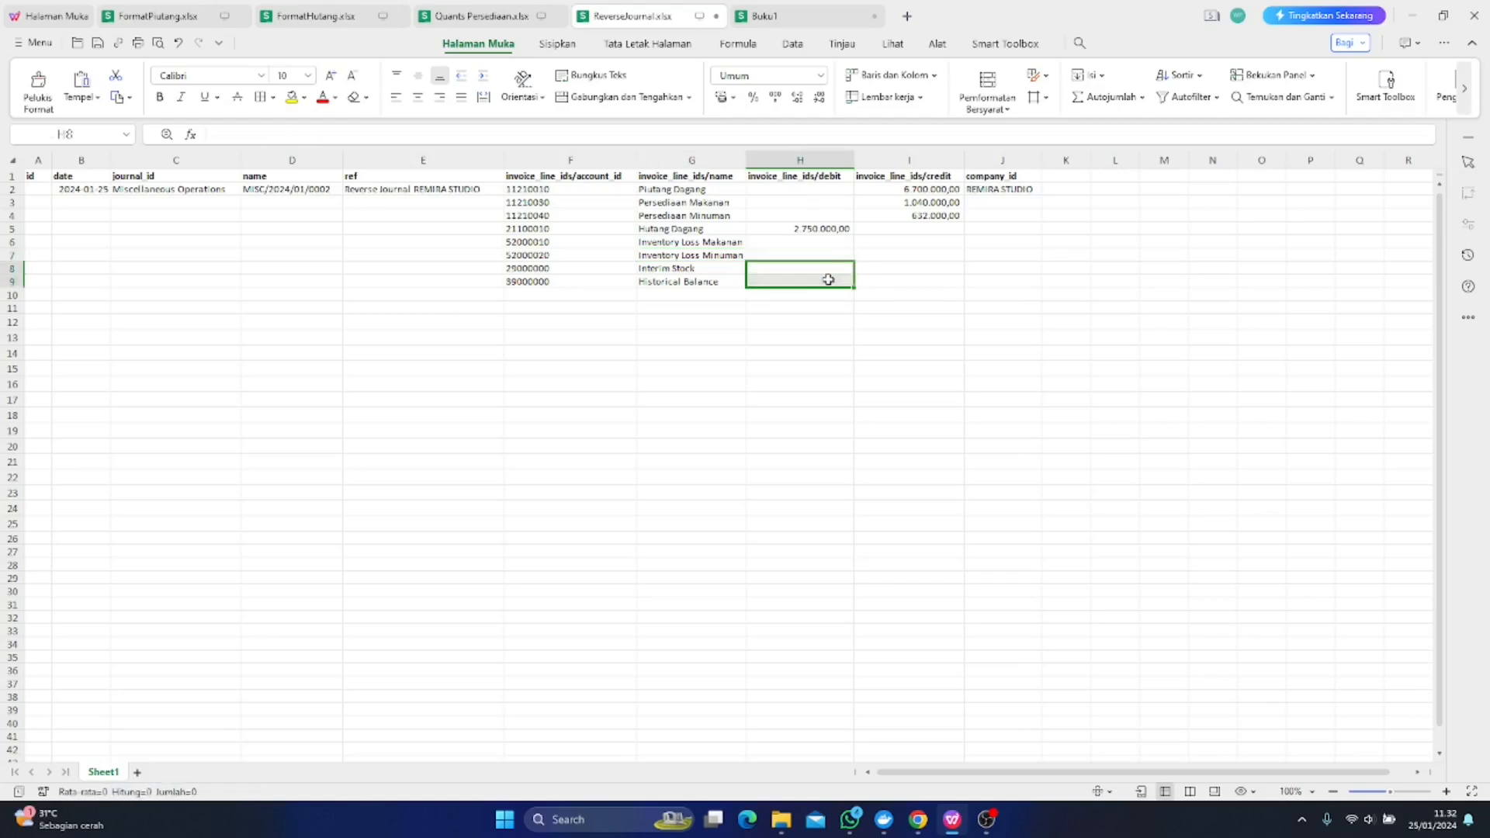
{"action": "left_click", "coordinate": [809, 351]}
Return to Odoo's General Ledger and collapse both Inventory Loss accounts to compare the account balances
{"action": "mouse_move", "coordinate": [883, 817]}
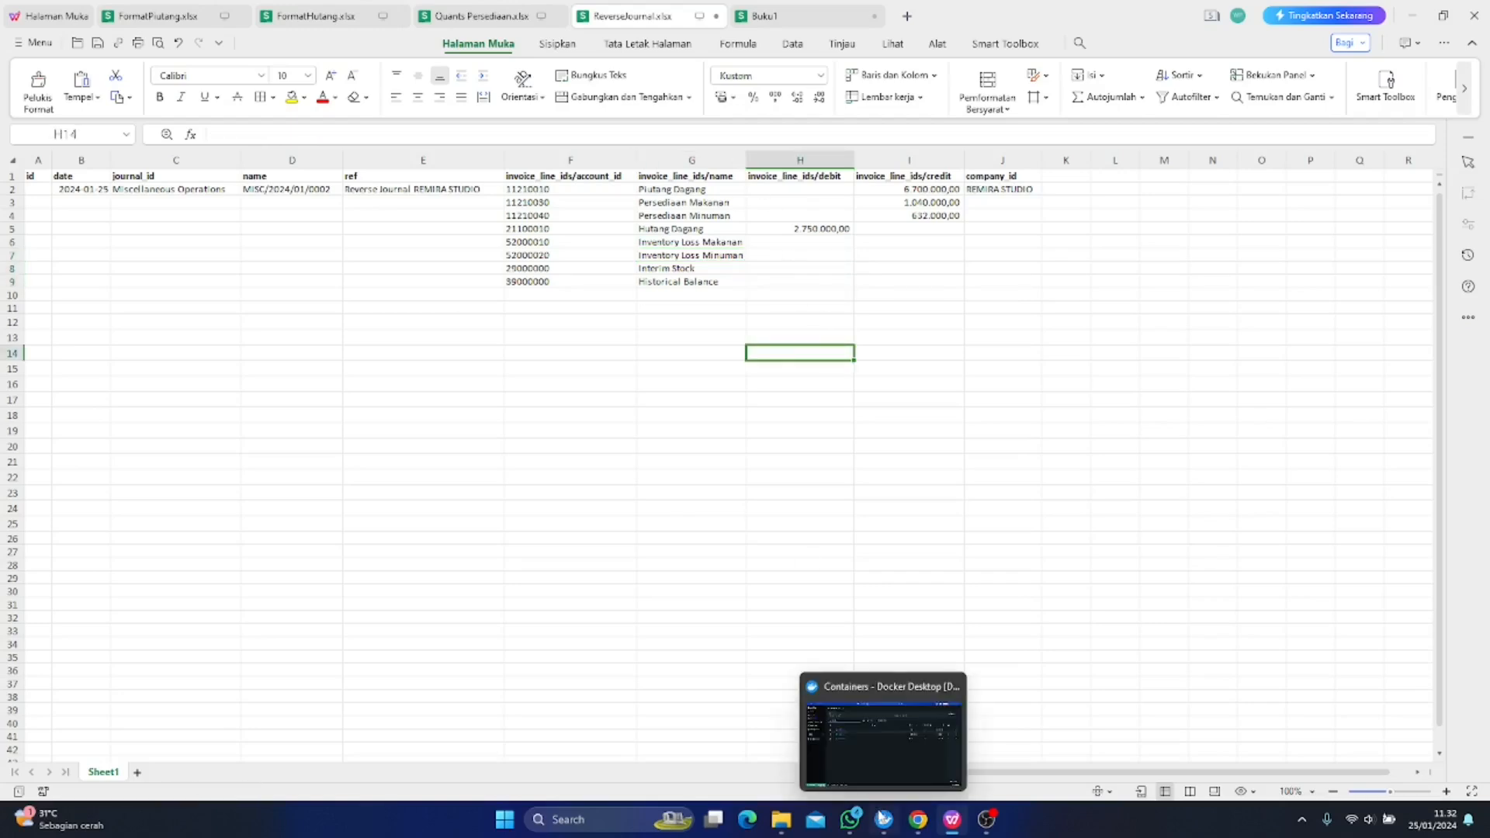
{"action": "left_click", "coordinate": [918, 819]}
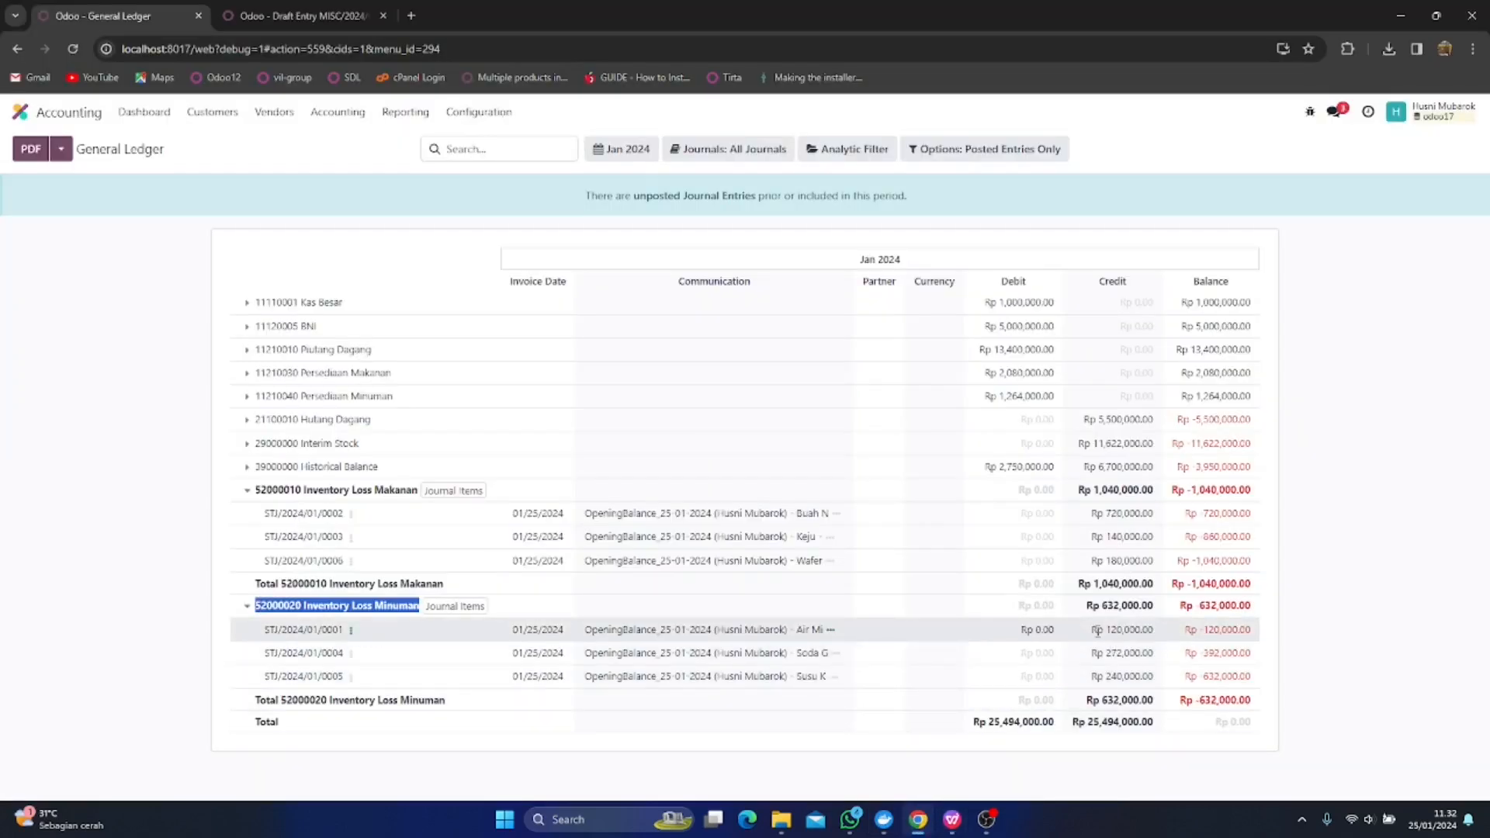
{"action": "left_click", "coordinate": [381, 490]}
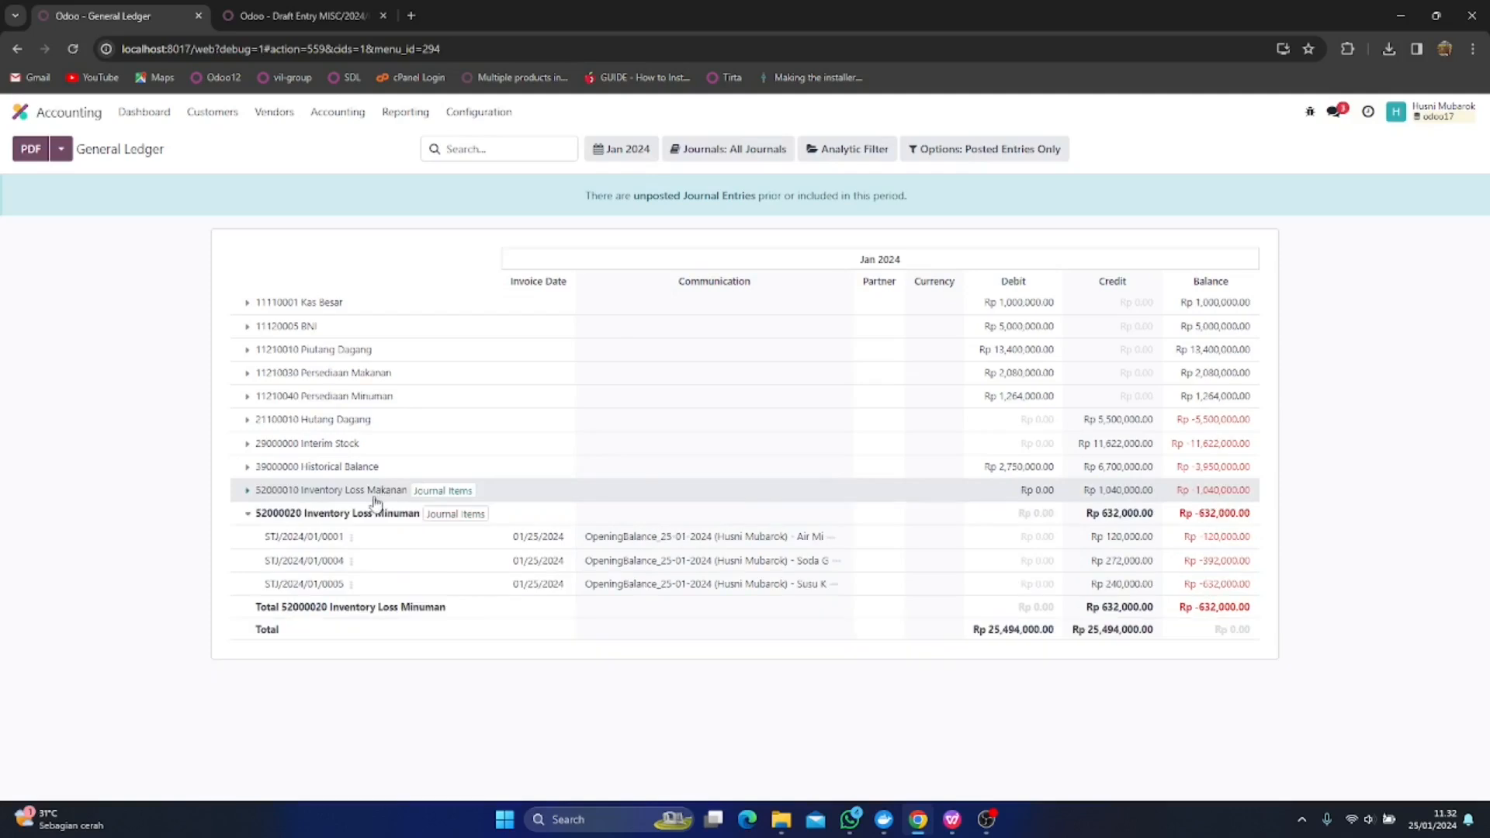
{"action": "left_click", "coordinate": [375, 518]}
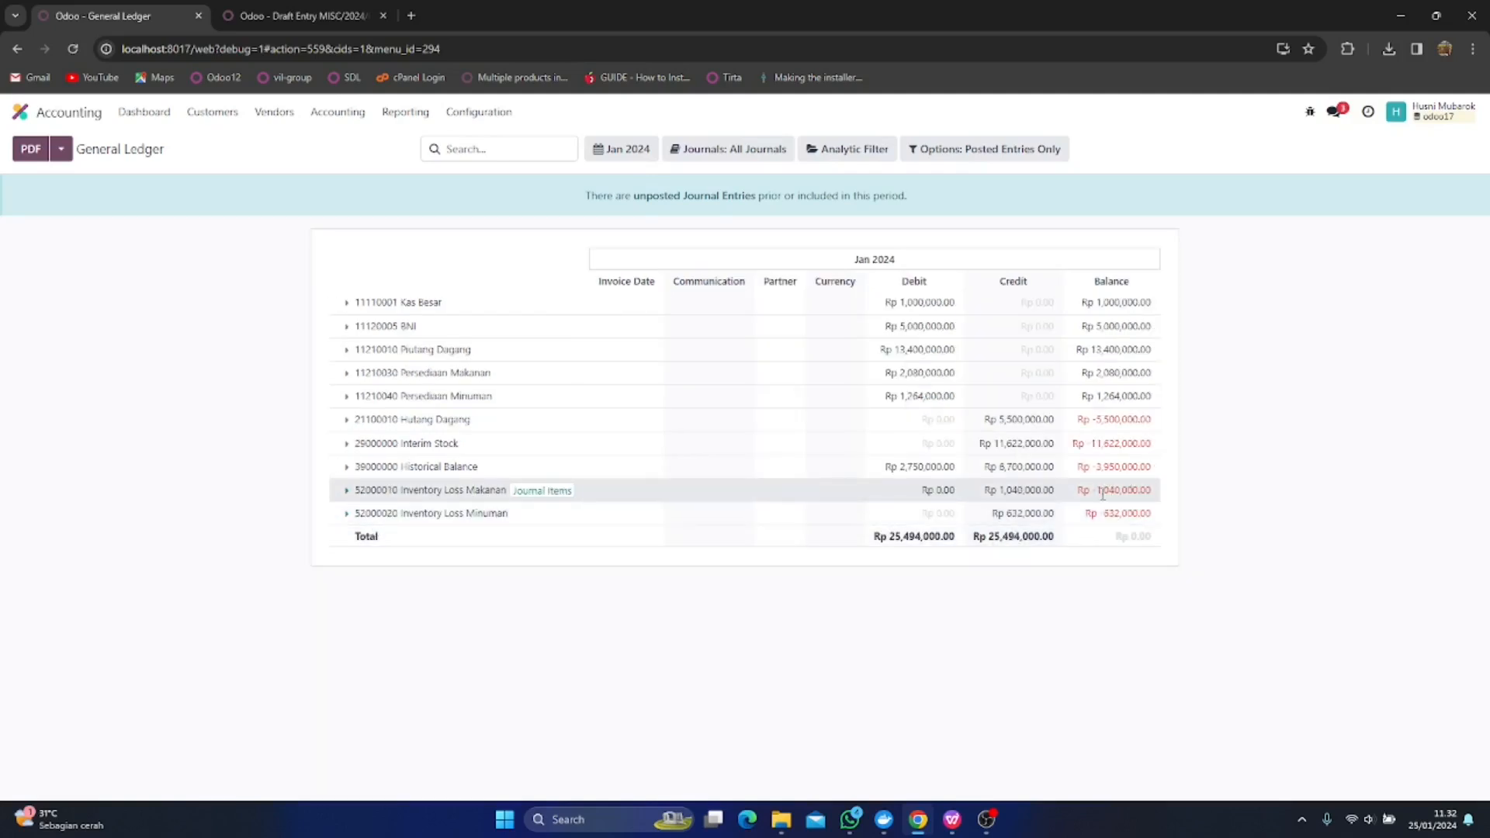
Try to copy the Inventory Loss Makanan balance 1,040,000.00 from the General Ledger into debit cell H6 of ReverseJournal.xlsx
{"action": "left_click_drag", "start_coordinate": [1097, 492], "coordinate": [1153, 492]}
{"action": "right_click", "coordinate": [1154, 498]}
{"action": "left_click", "coordinate": [1148, 499]}
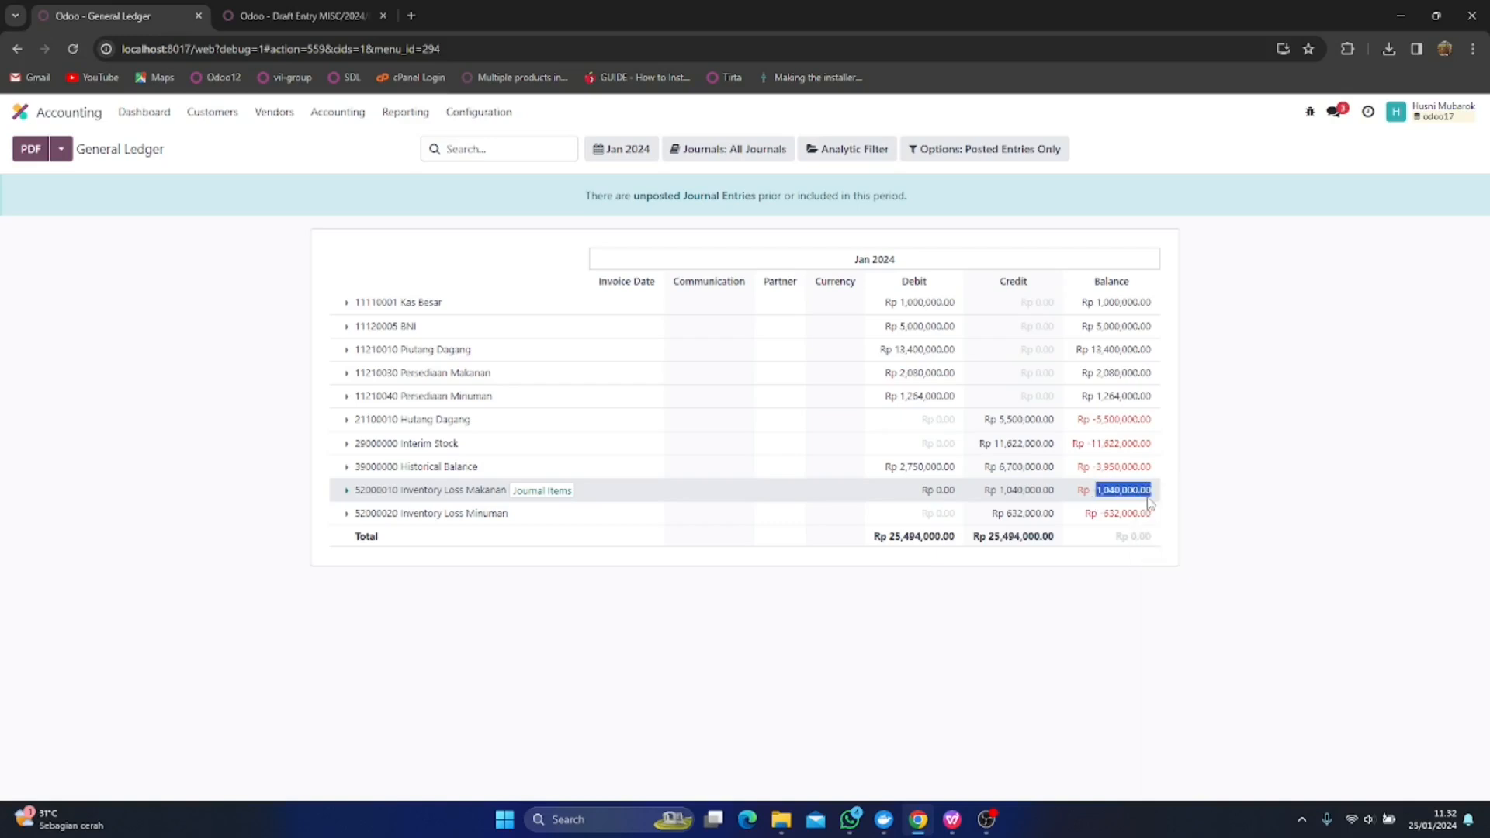
{"action": "mouse_move", "coordinate": [954, 822]}
{"action": "left_click", "coordinate": [954, 823]}
{"action": "left_click", "coordinate": [1078, 743]}
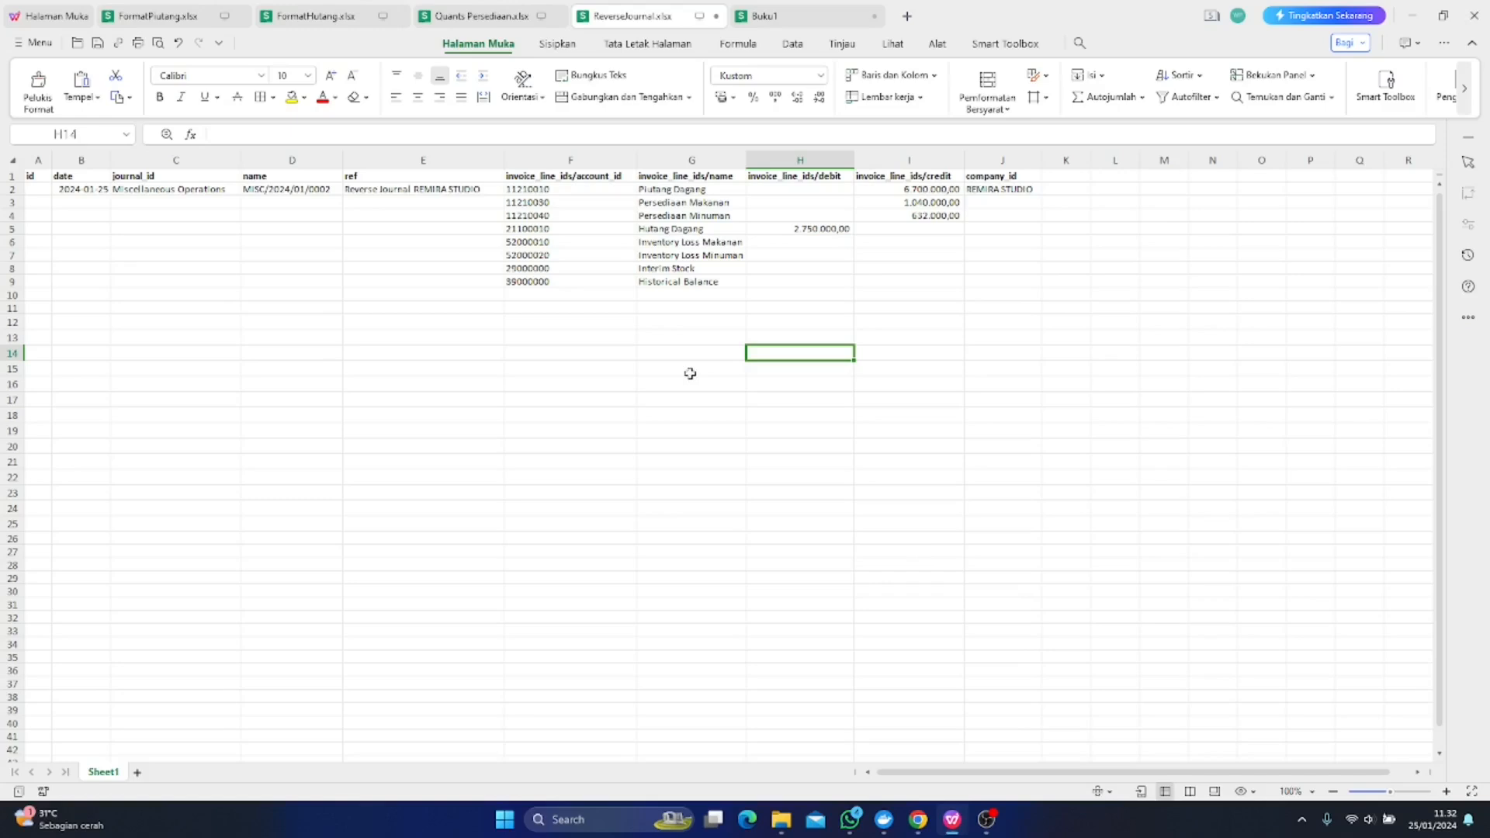
{"action": "left_click", "coordinate": [783, 241]}
{"action": "left_click", "coordinate": [573, 133]}
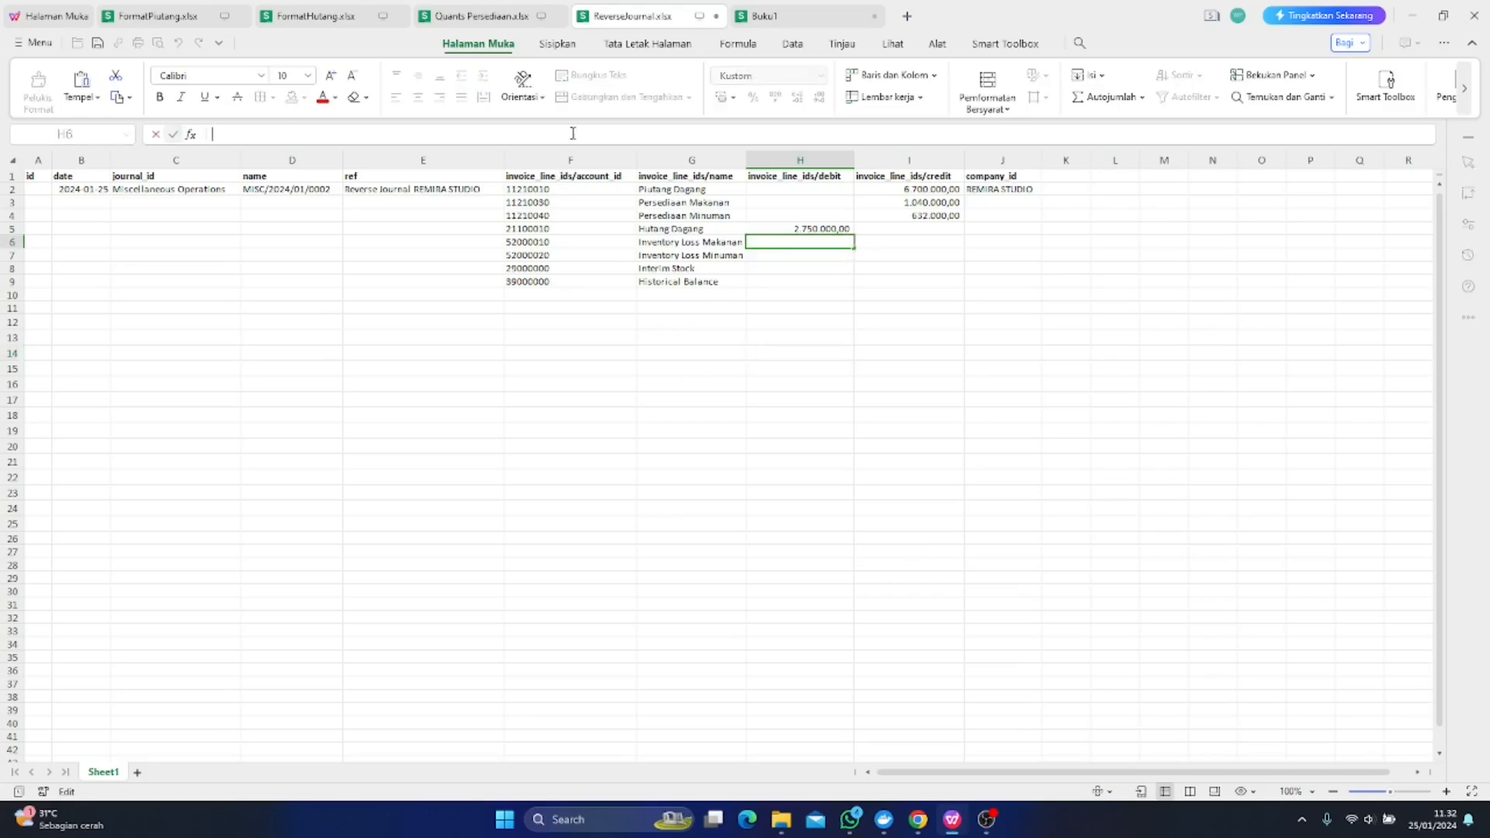
{"action": "key", "text": "ctrl+v"}
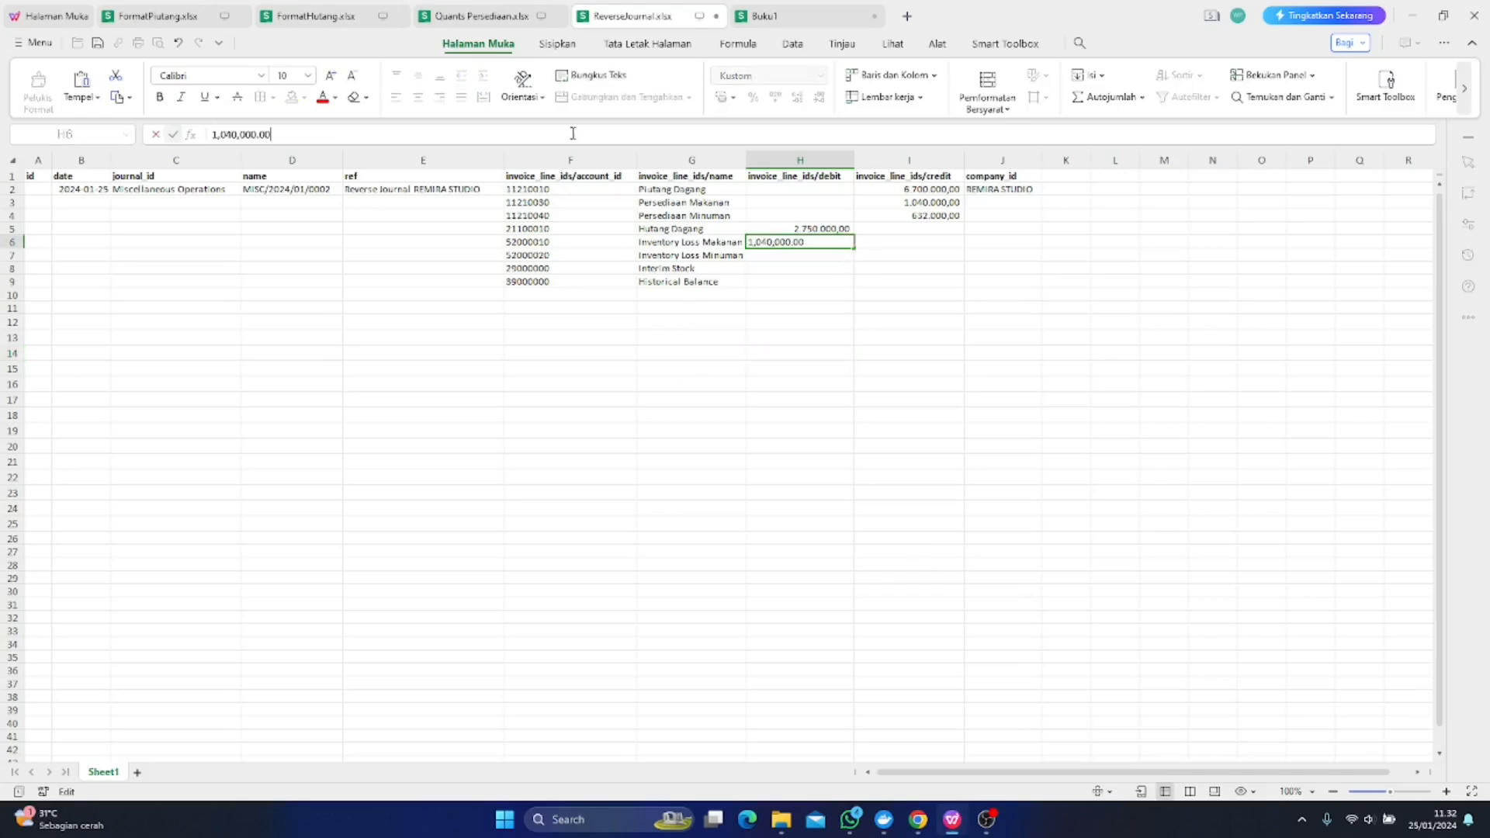
{"action": "key", "text": "Return"}
Set the debit of the Inventory Loss Makanan line in H6 to 1040000
{"action": "left_click", "coordinate": [784, 244]}
{"action": "type", "text": "1"}
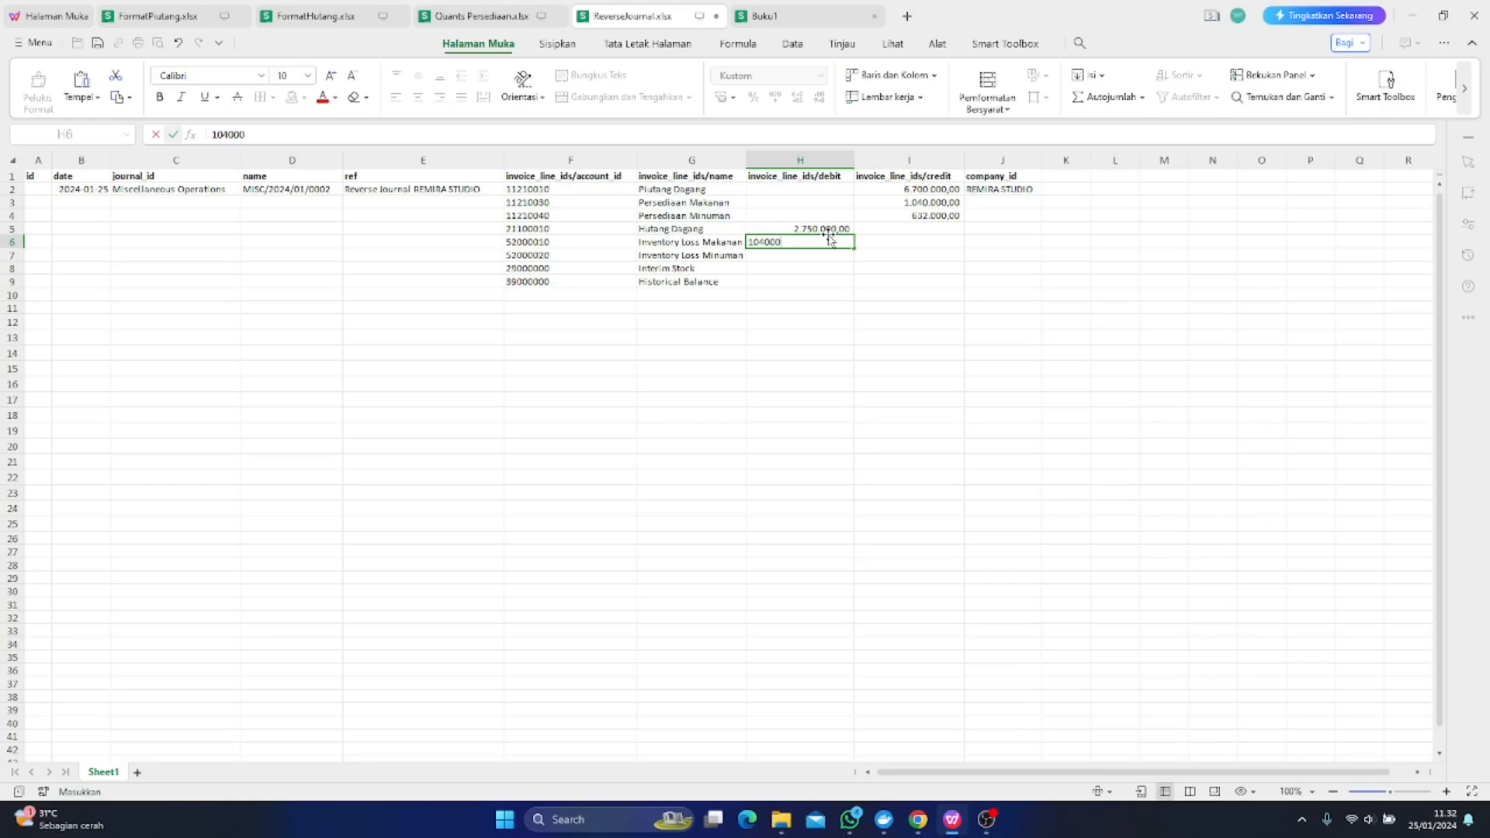
{"action": "key", "text": "Return"}
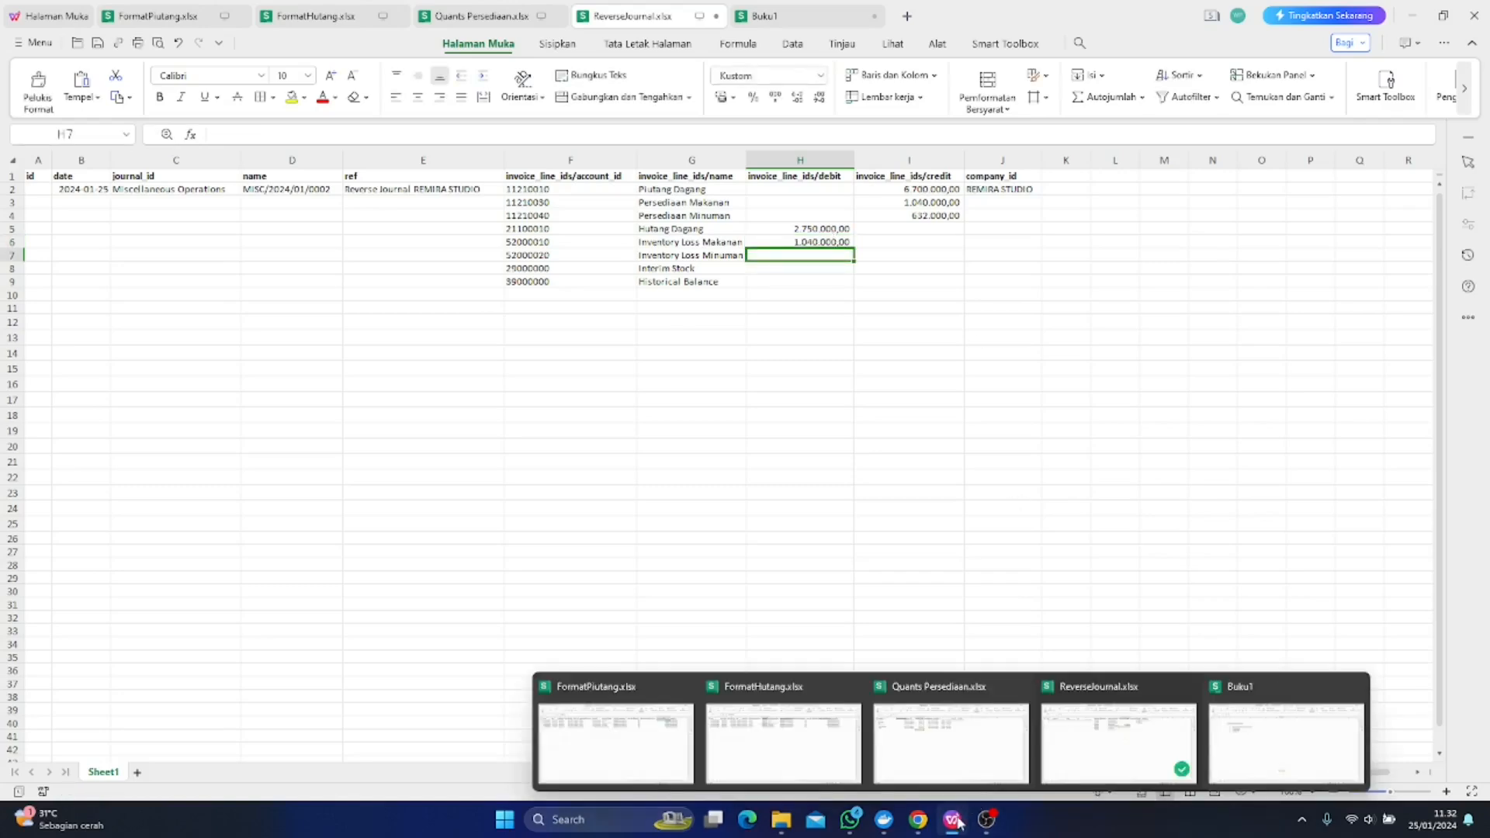
Check the Inventory Loss Minuman balance in Odoo's General Ledger and enter 632000 as its debit in H7 of ReverseJournal.xlsx
{"action": "left_click", "coordinate": [925, 832]}
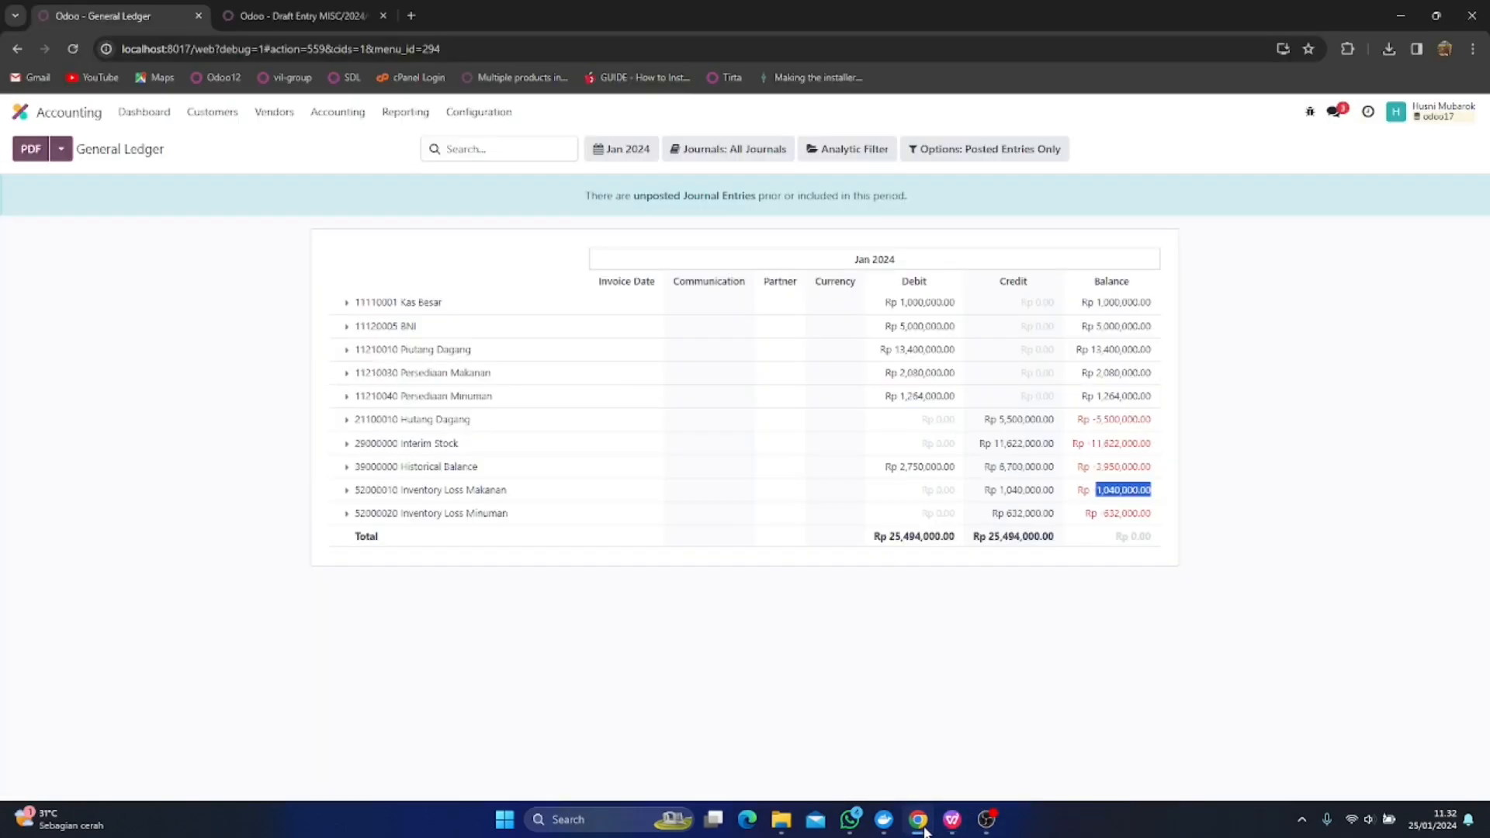
{"action": "left_click", "coordinate": [924, 830]}
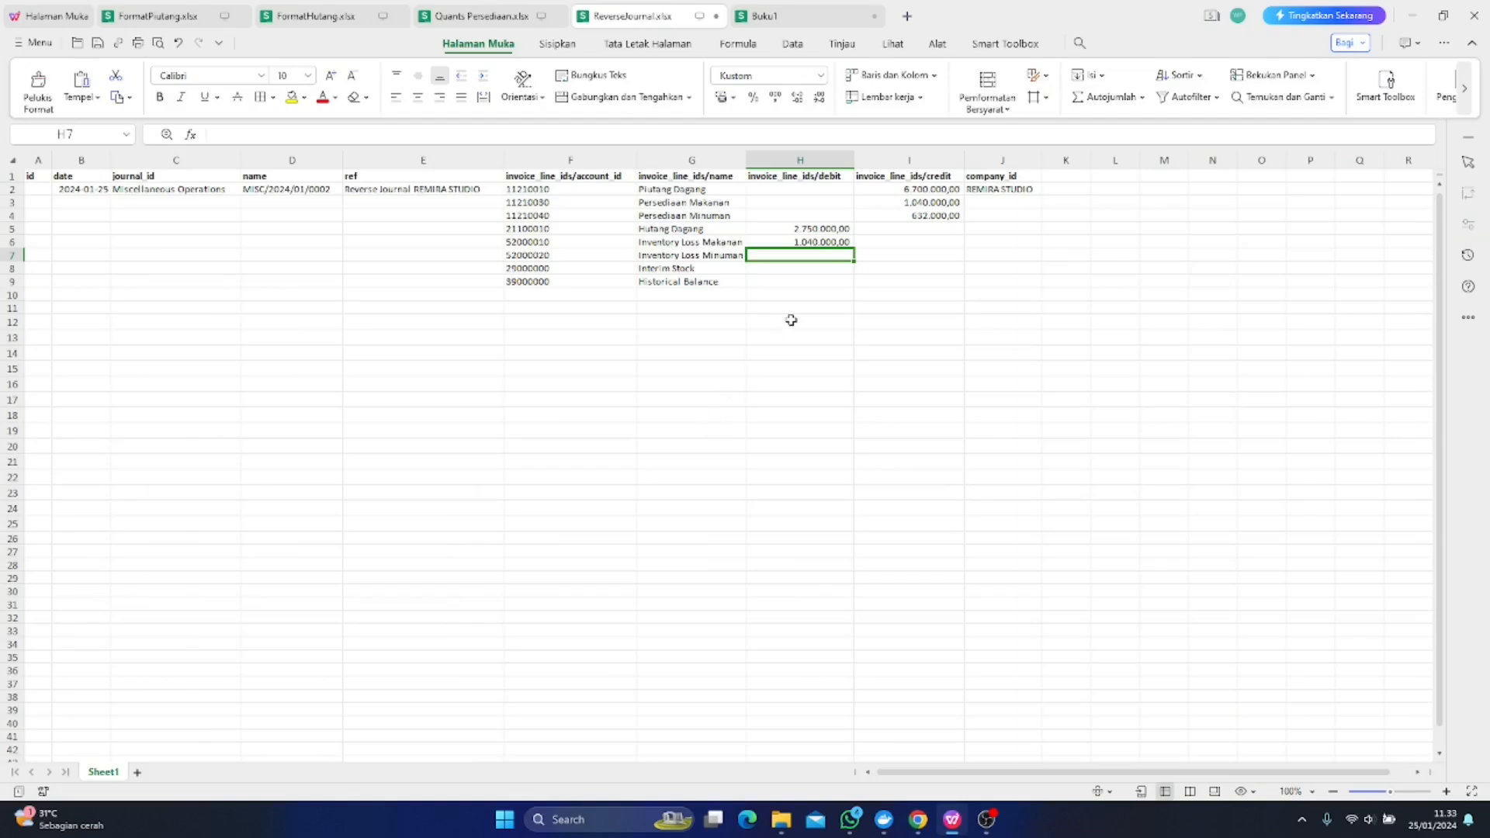
{"action": "type", "text": "632"}
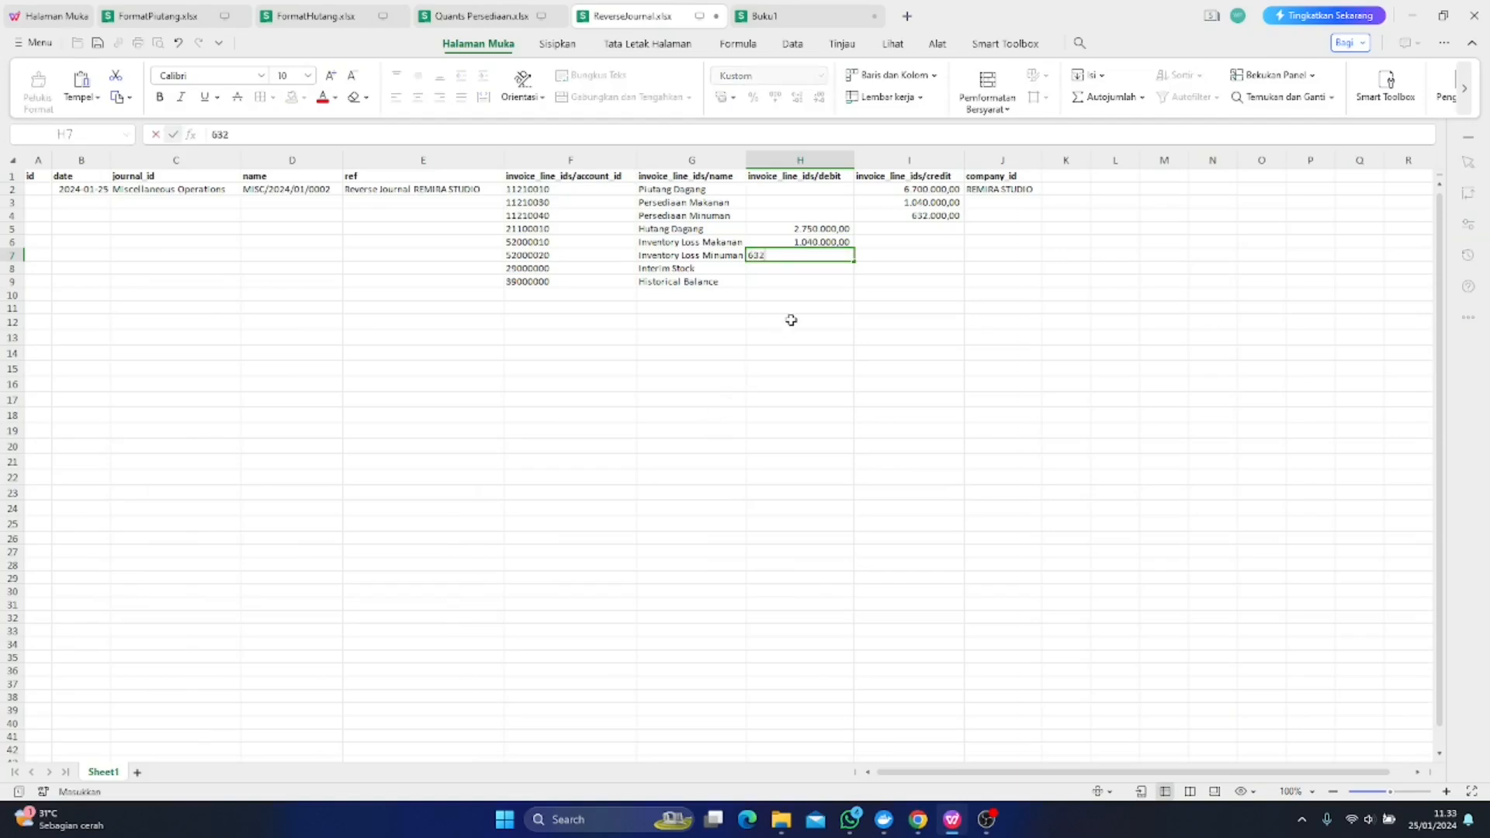
{"action": "key", "text": "Return"}
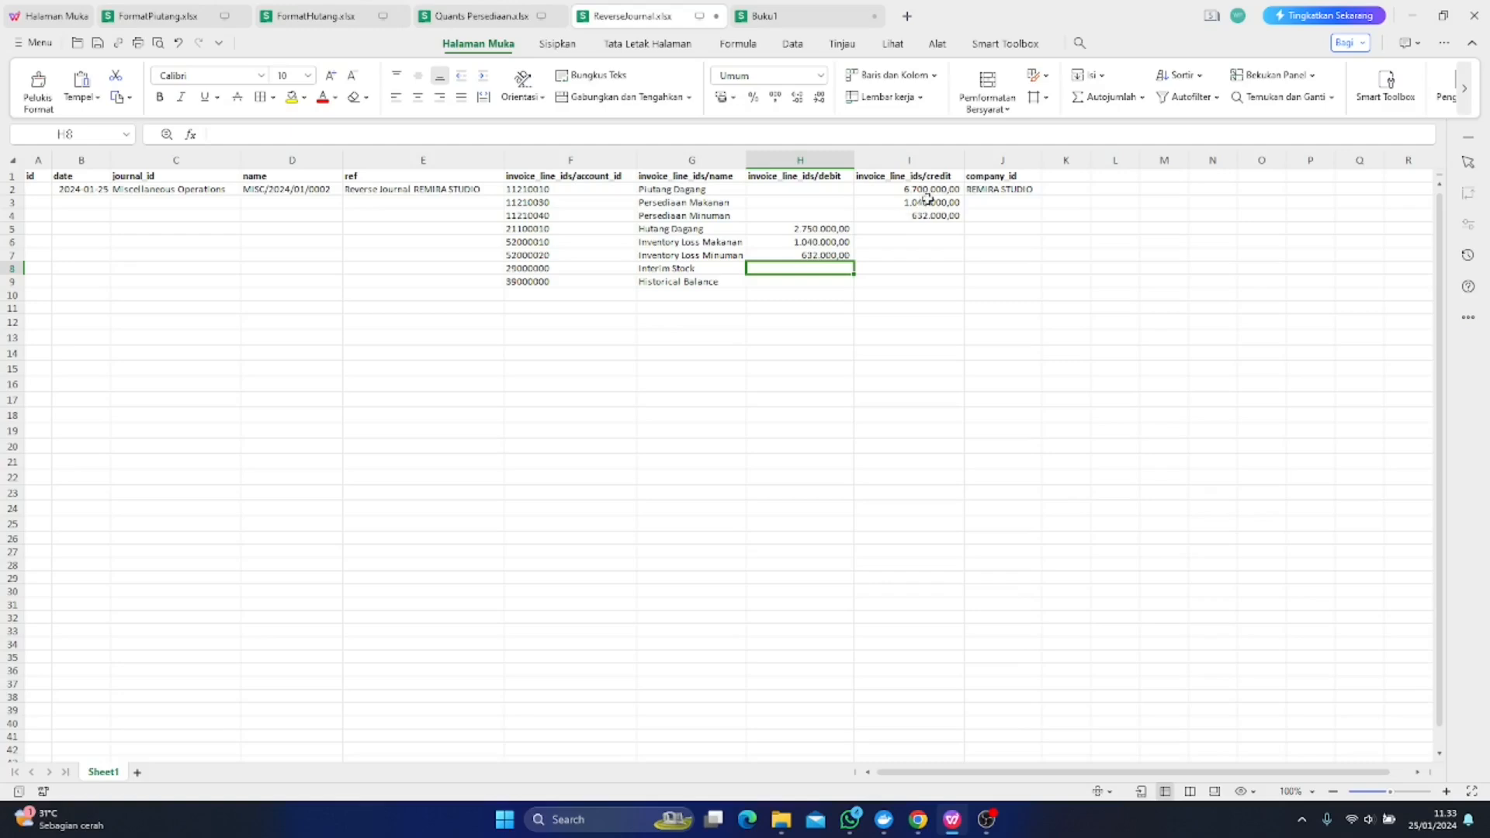
Compare the Persediaan Makanan credit with the Inventory Loss Makanan debit, and total the debit column in H10 with =sum(H2:H9)
{"action": "left_click", "coordinate": [923, 200]}
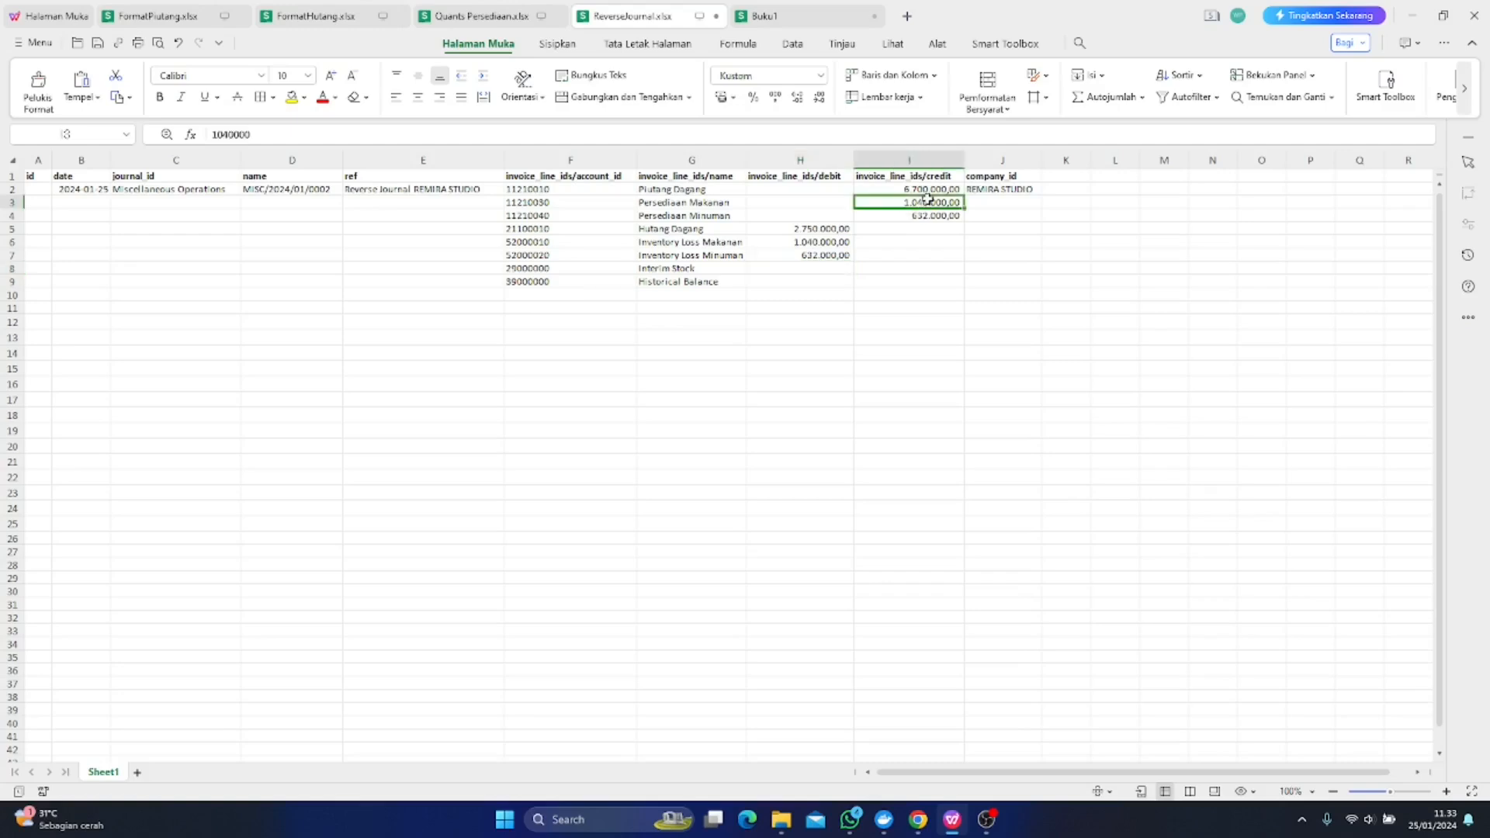
{"action": "left_click", "coordinate": [815, 242]}
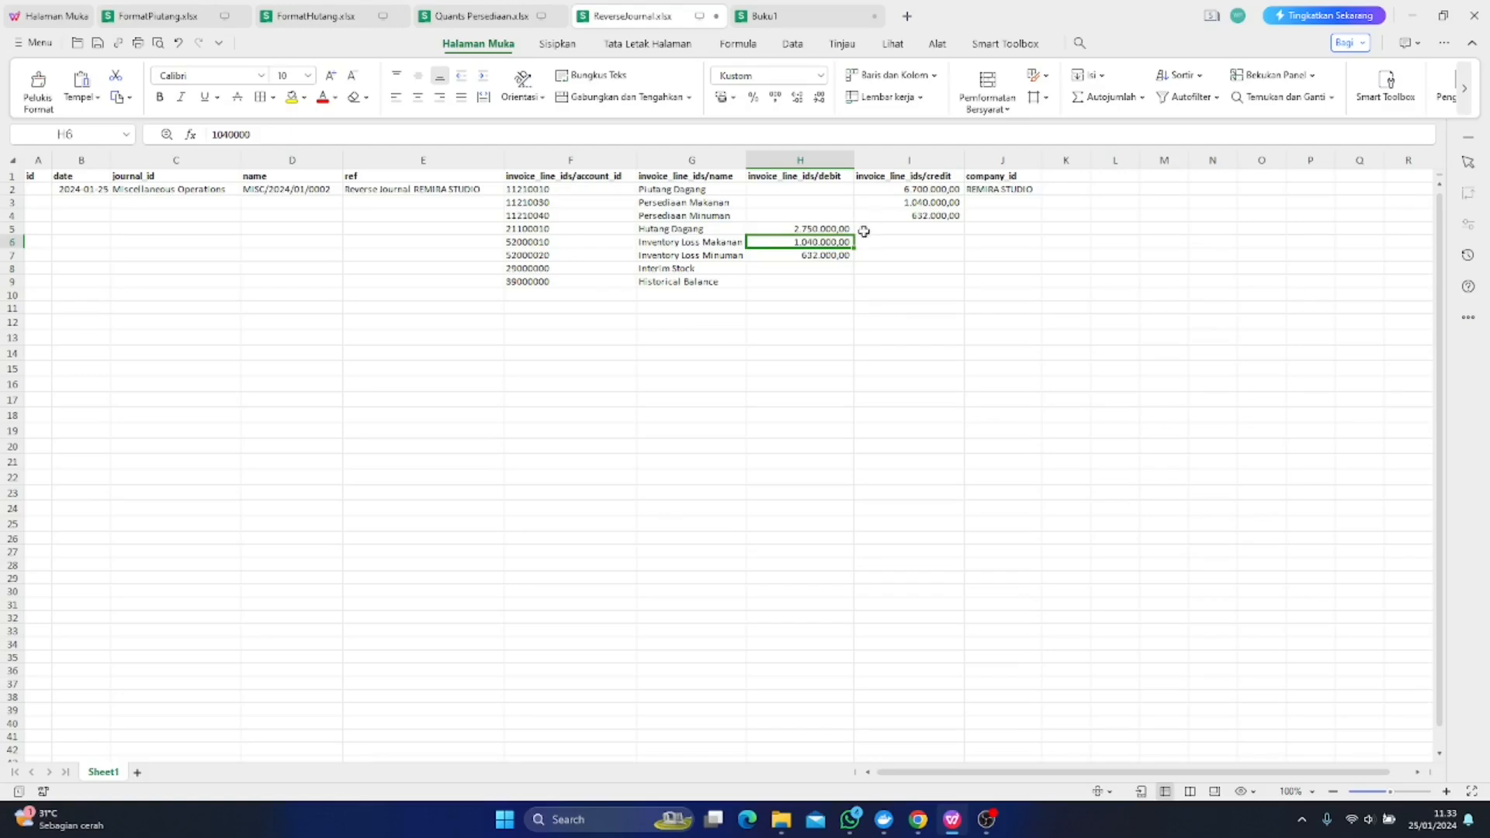
{"action": "left_click", "coordinate": [784, 297]}
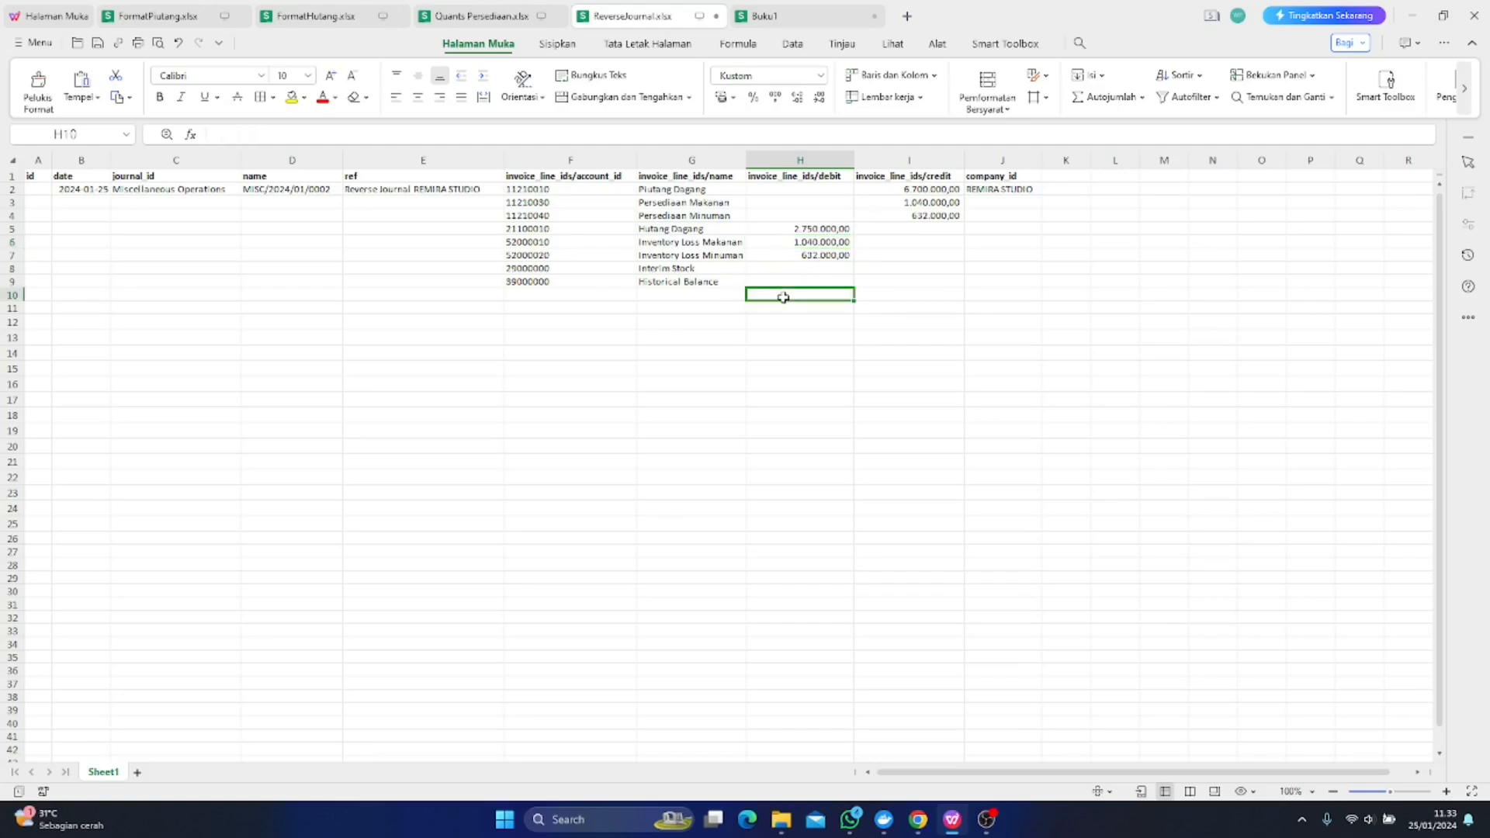
{"action": "type", "text": "=su"}
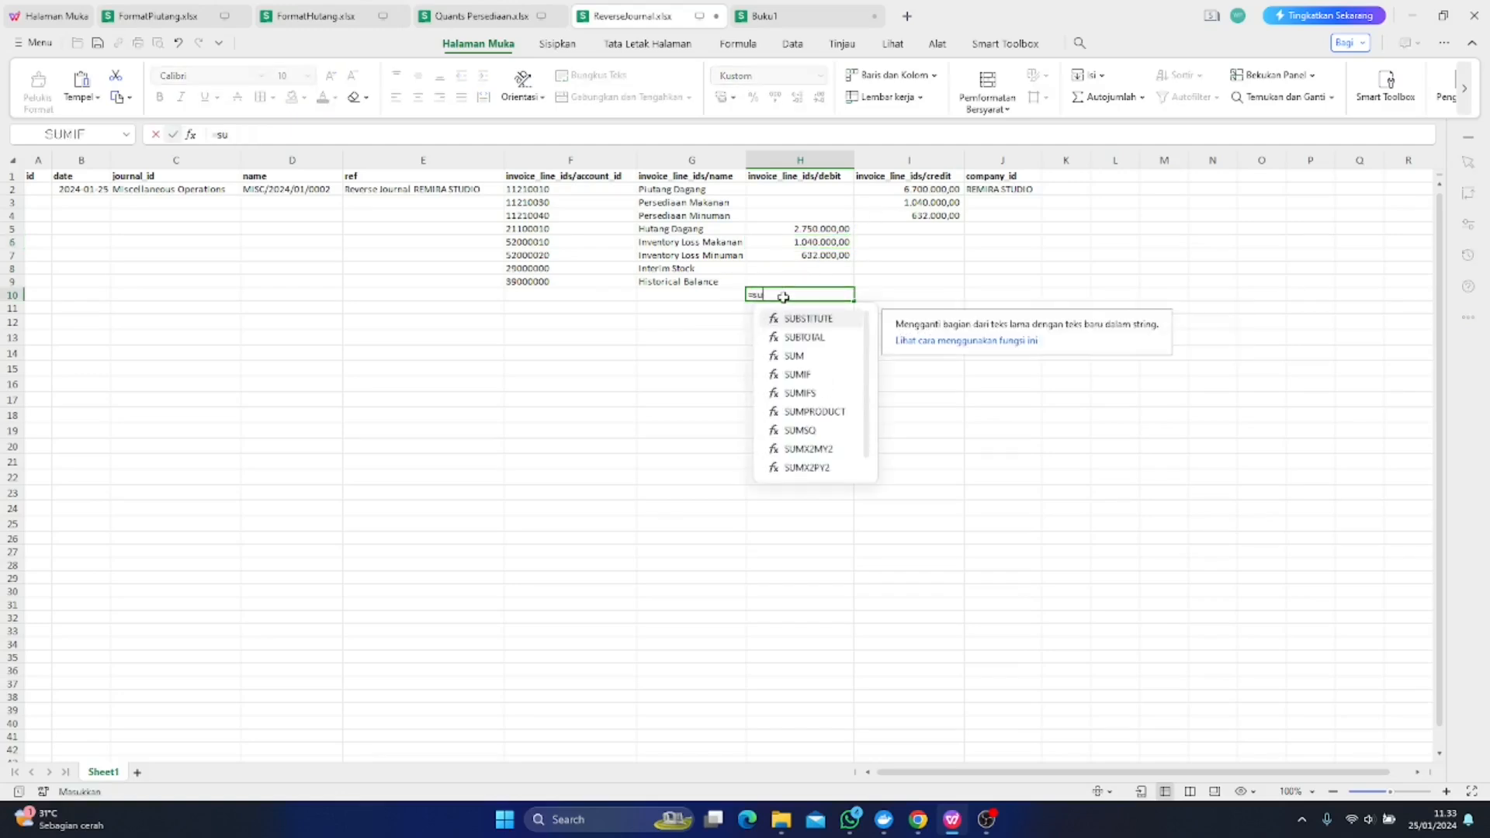
{"action": "type", "text": "m"}
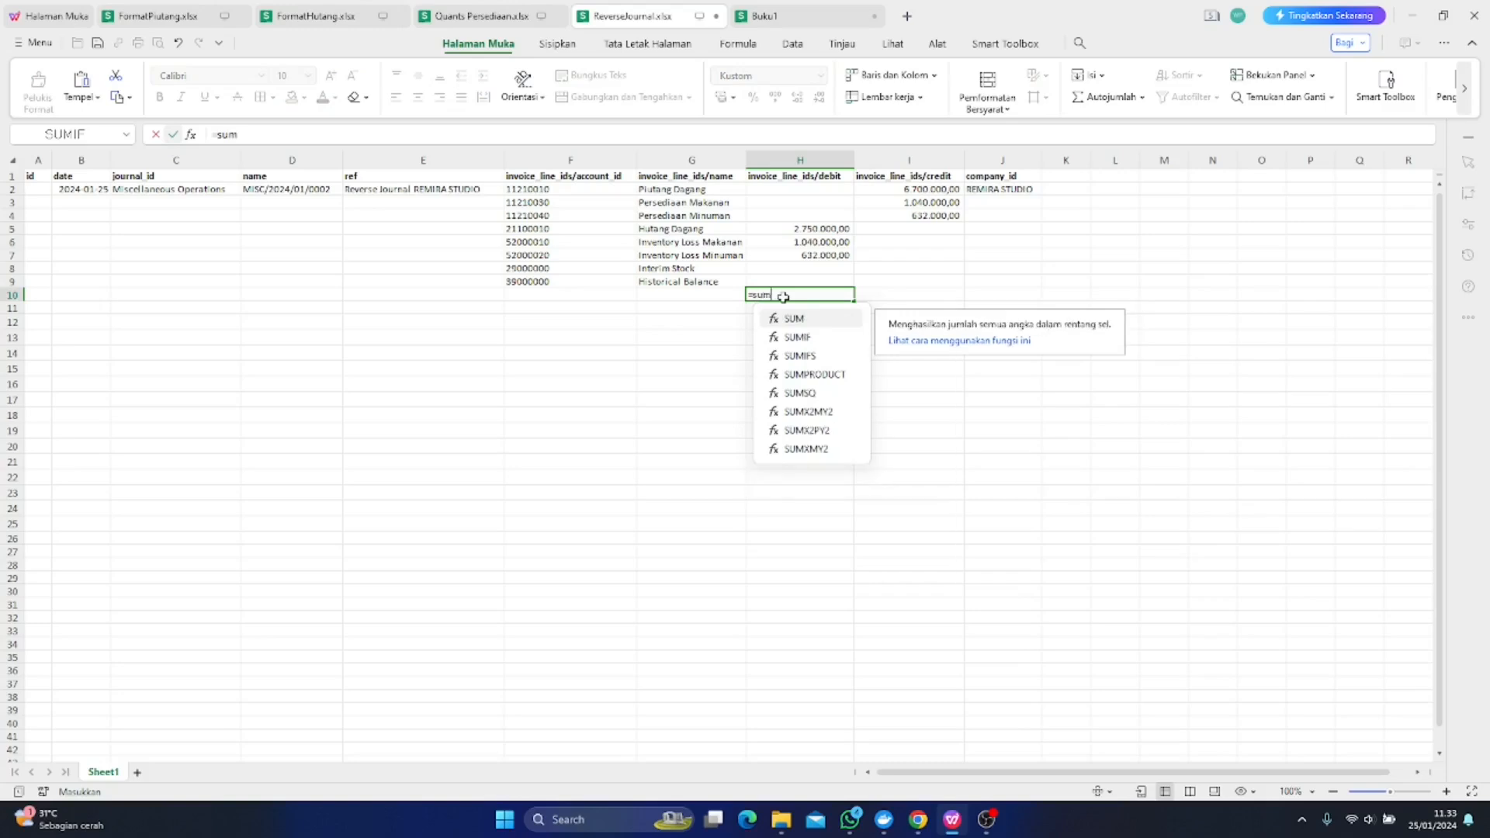
{"action": "type", "text": "("}
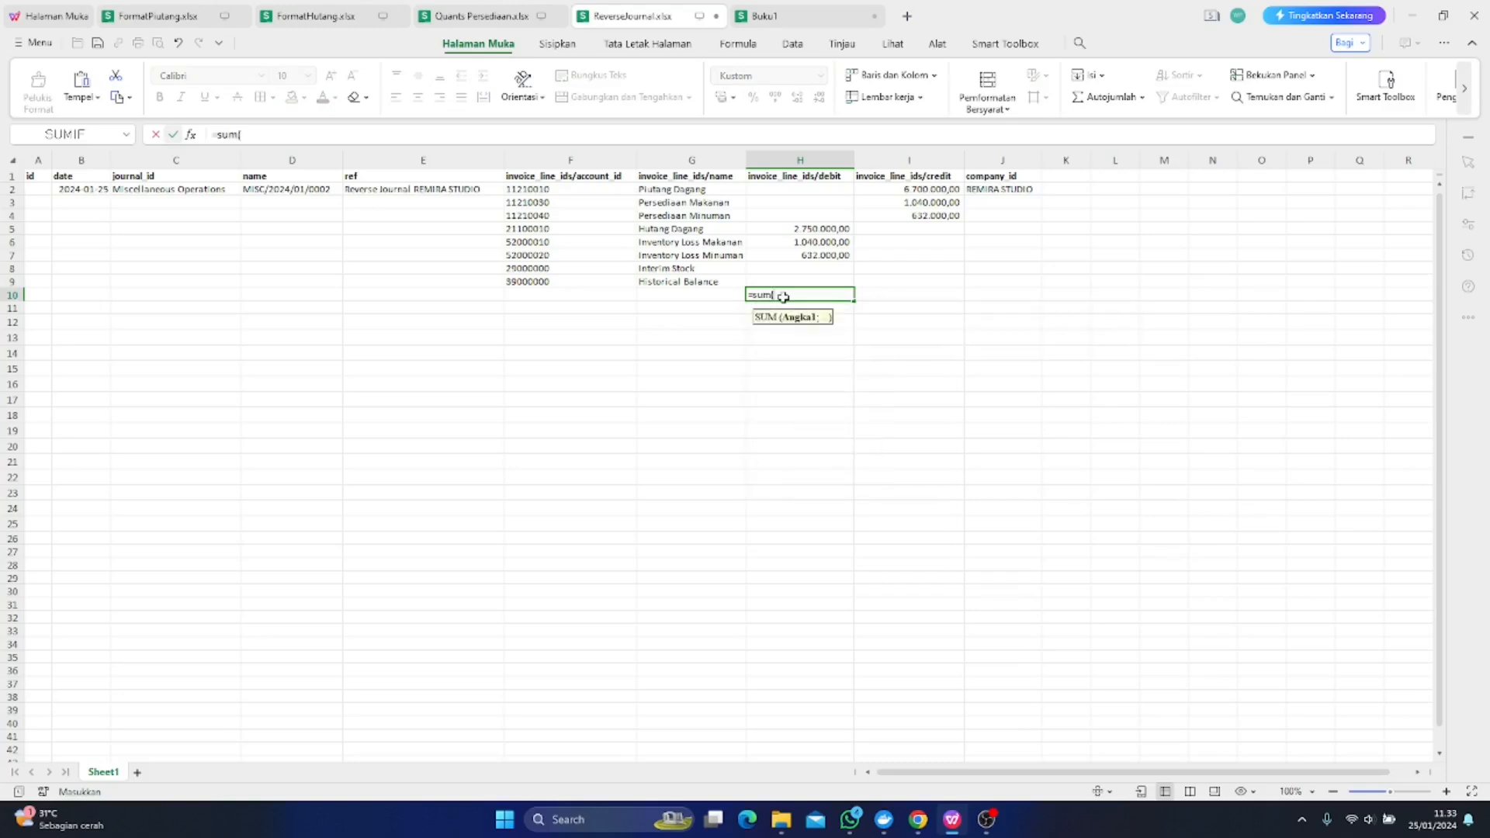
{"action": "left_click", "coordinate": [811, 188]}
{"action": "left_click_drag", "start_coordinate": [787, 278], "coordinate": [787, 278]}
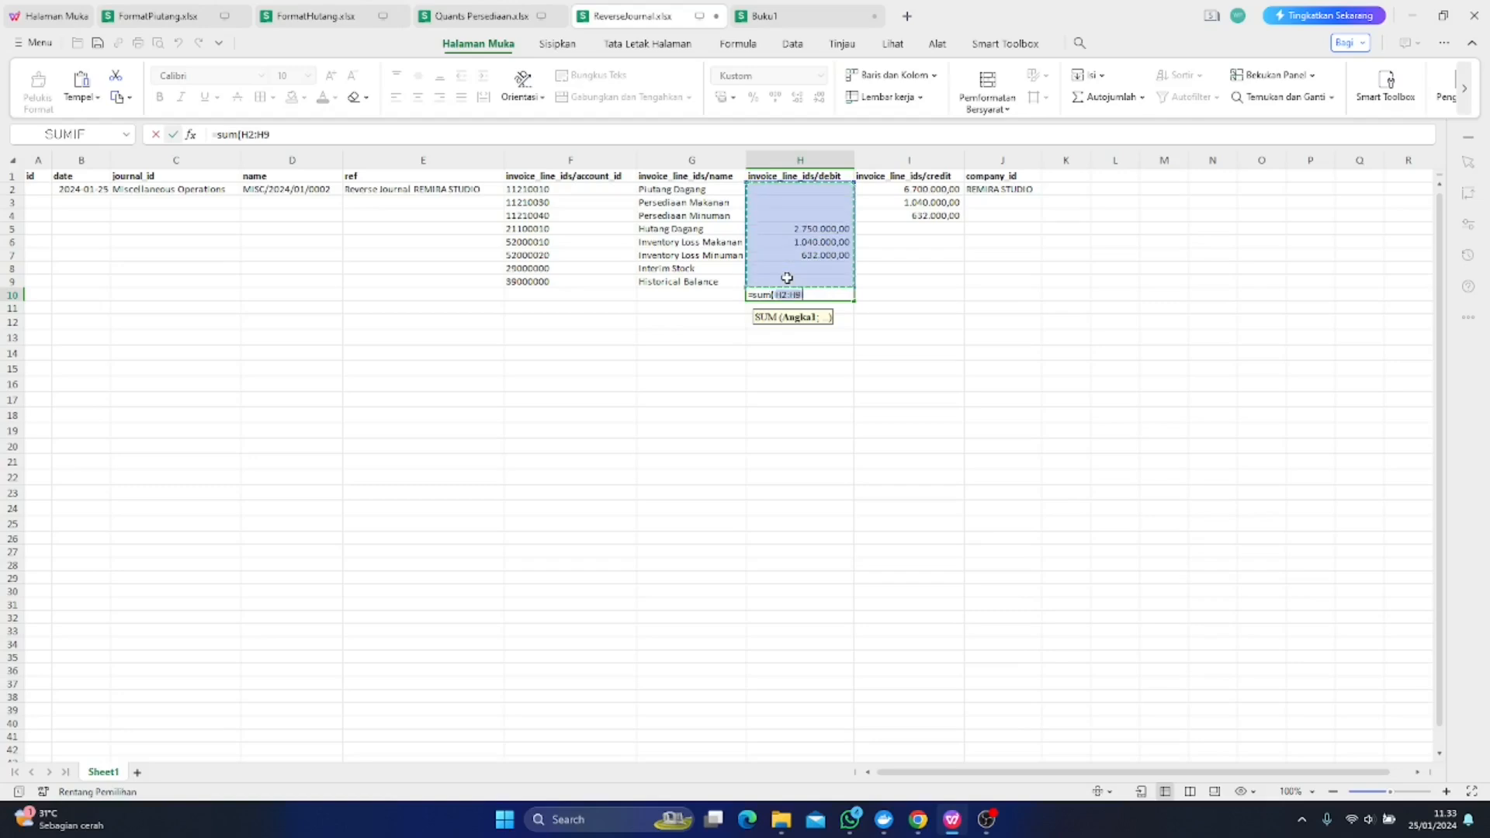
{"action": "type", "text": ")"}
{"action": "key", "text": "Return"}
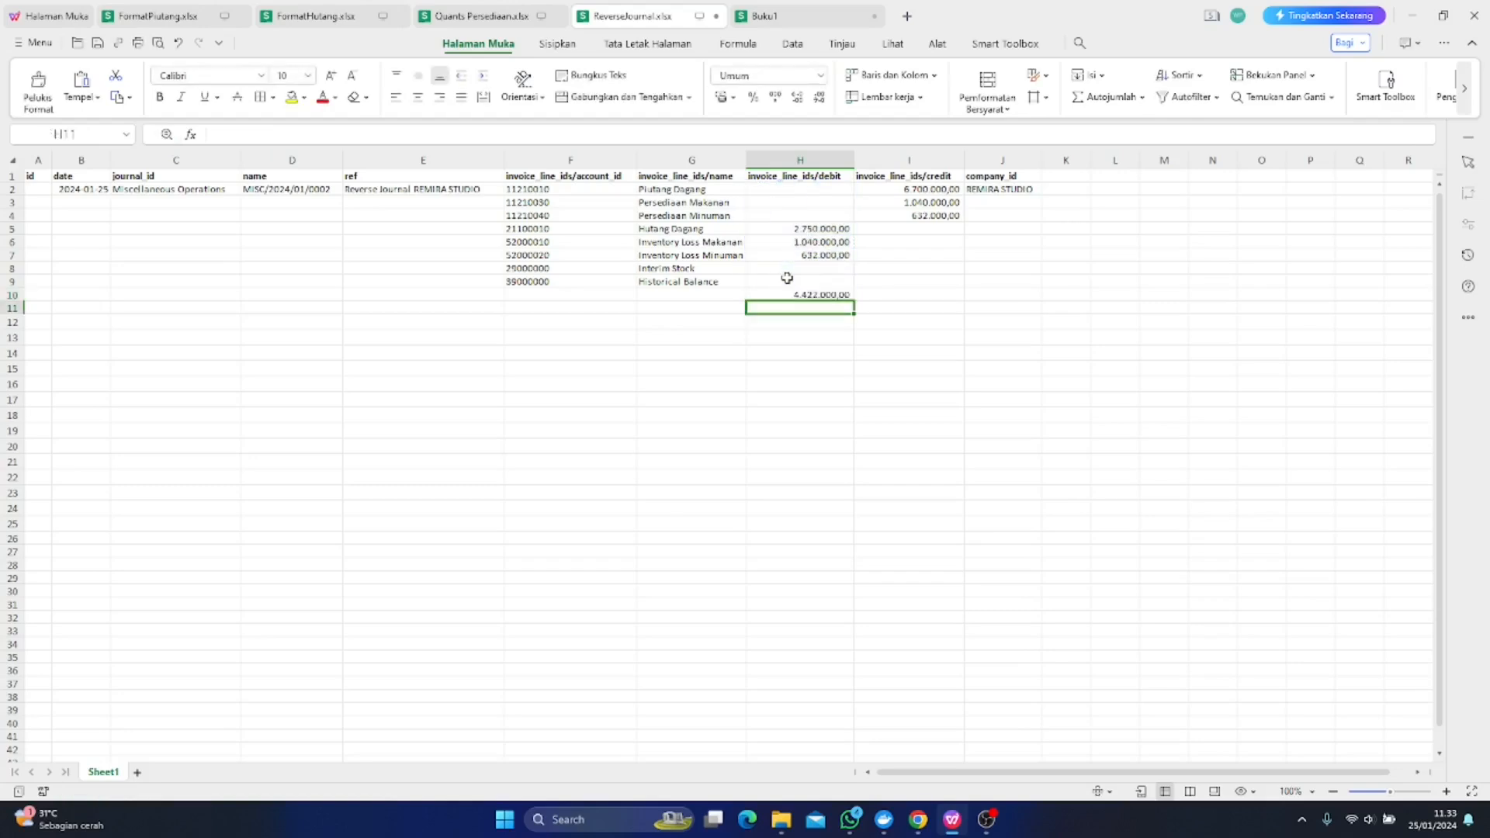
Copy the debit total formula from H10 into I10 to total the credit column
{"action": "left_click", "coordinate": [780, 296]}
{"action": "key", "text": "ctrl+c"}
{"action": "left_click", "coordinate": [888, 296]}
{"action": "key", "text": "ctrl+v"}
{"action": "left_click", "coordinate": [861, 379]}
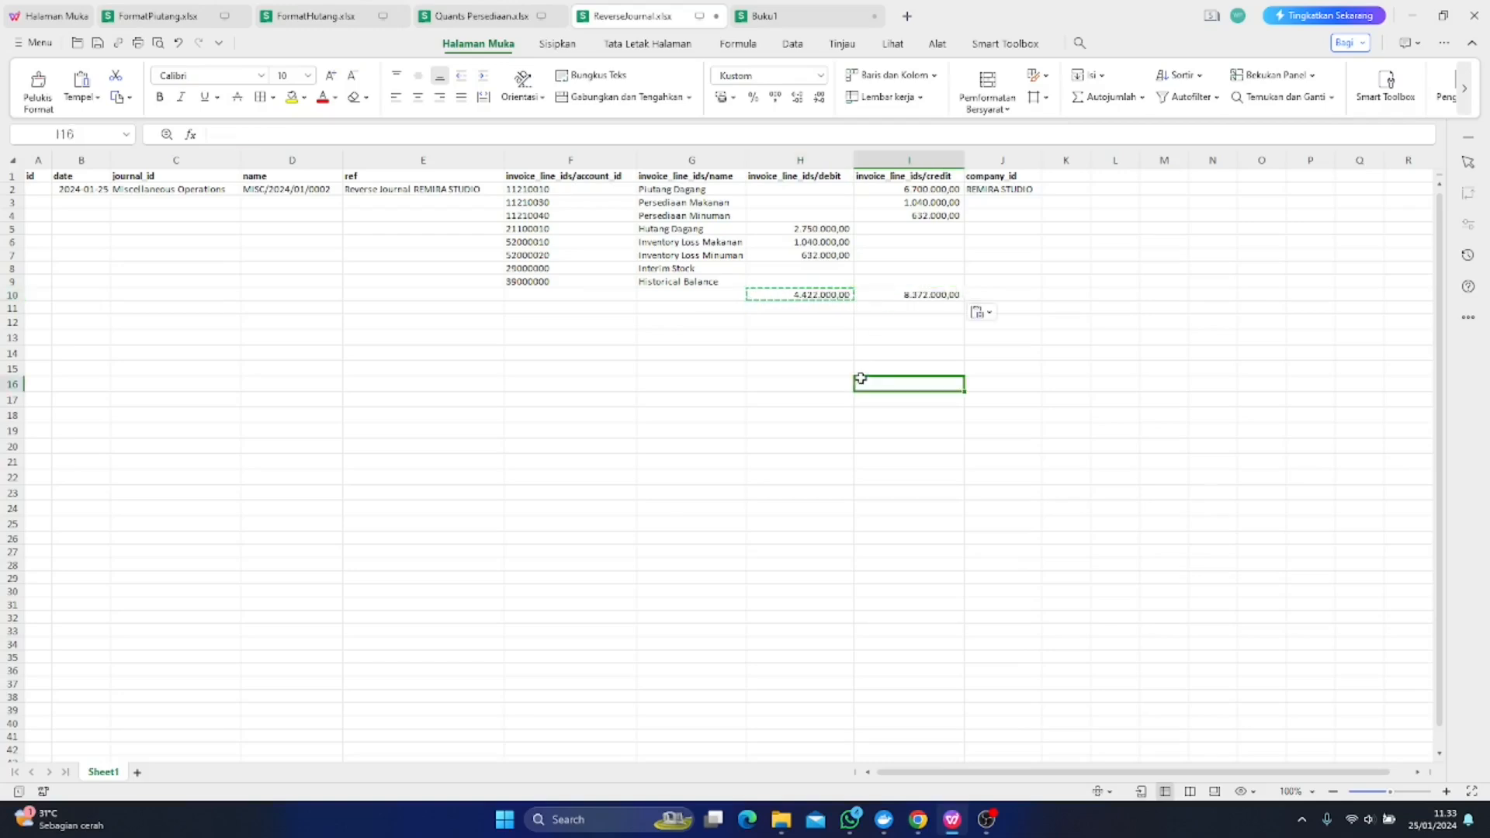
{"action": "key", "text": "Escape"}
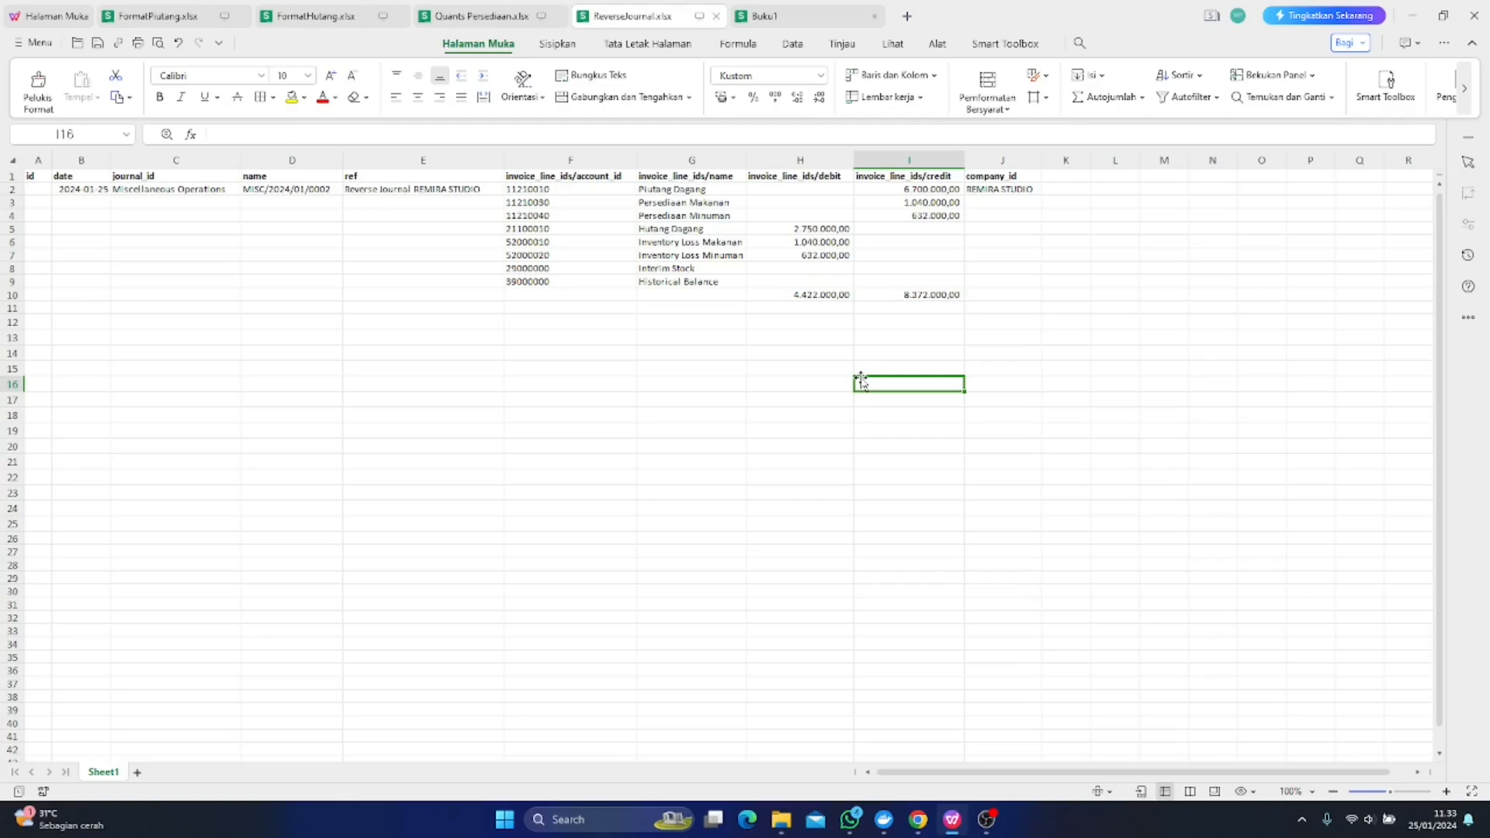
{"action": "left_click", "coordinate": [777, 360]}
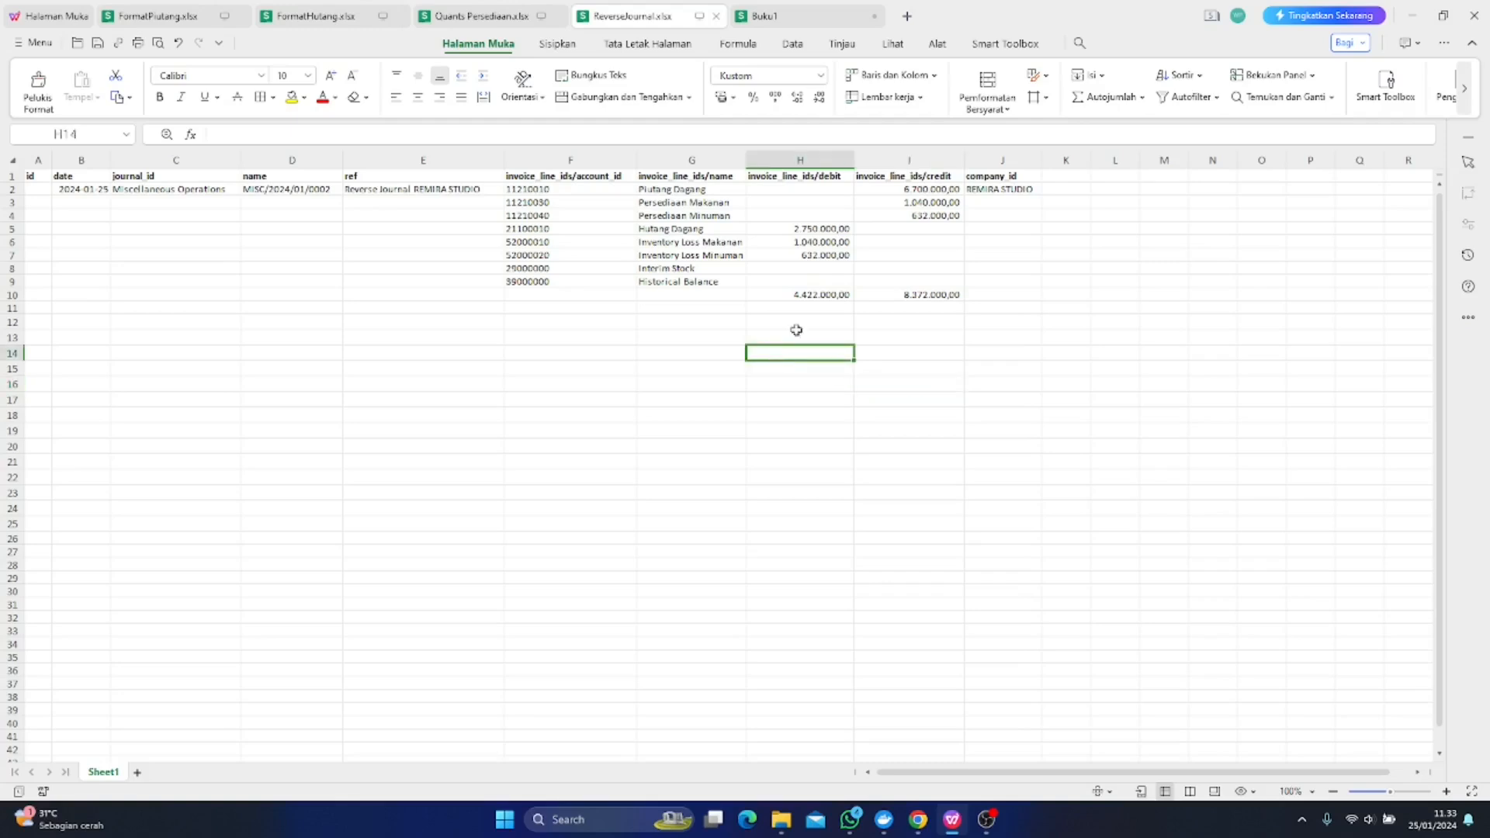
Check the Historical Balance amount in Odoo's General Ledger and enter 3950000 as its debit in H9 of ReverseJournal.xlsx
{"action": "left_click", "coordinate": [918, 821]}
{"action": "left_click", "coordinate": [898, 728]}
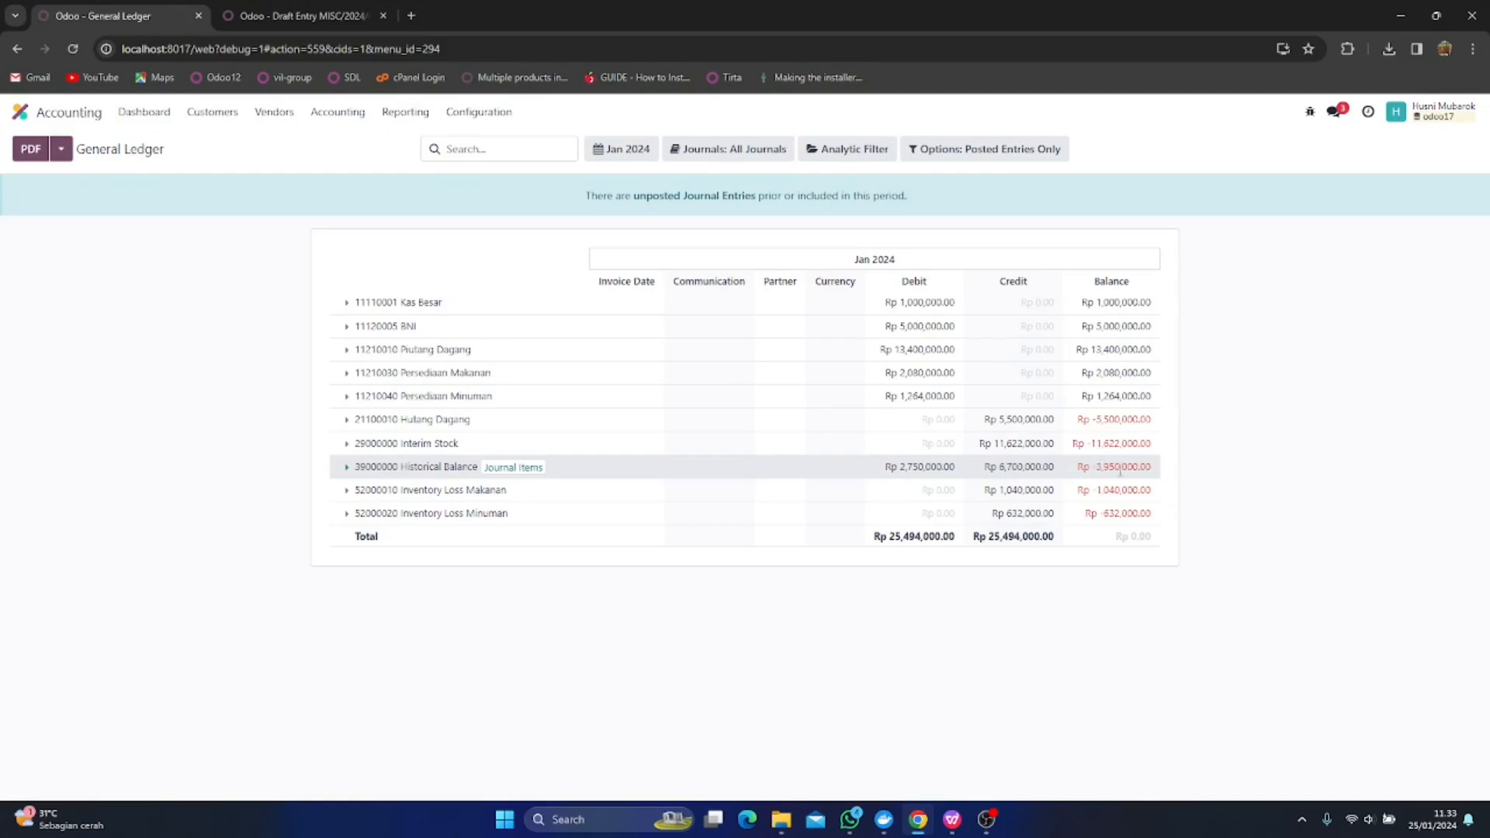
{"action": "mouse_move", "coordinate": [952, 819]}
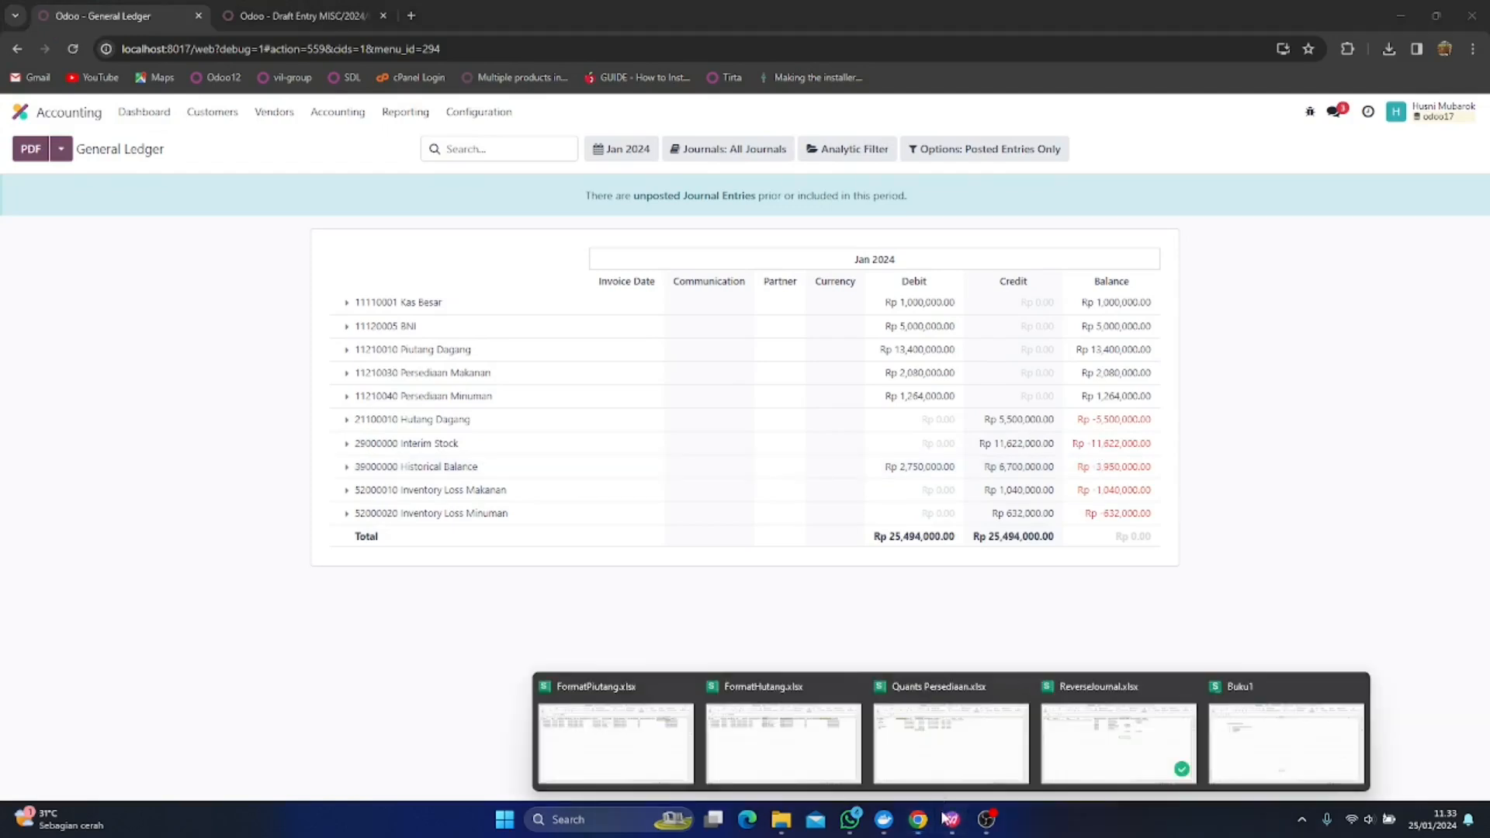
{"action": "left_click", "coordinate": [1118, 743]}
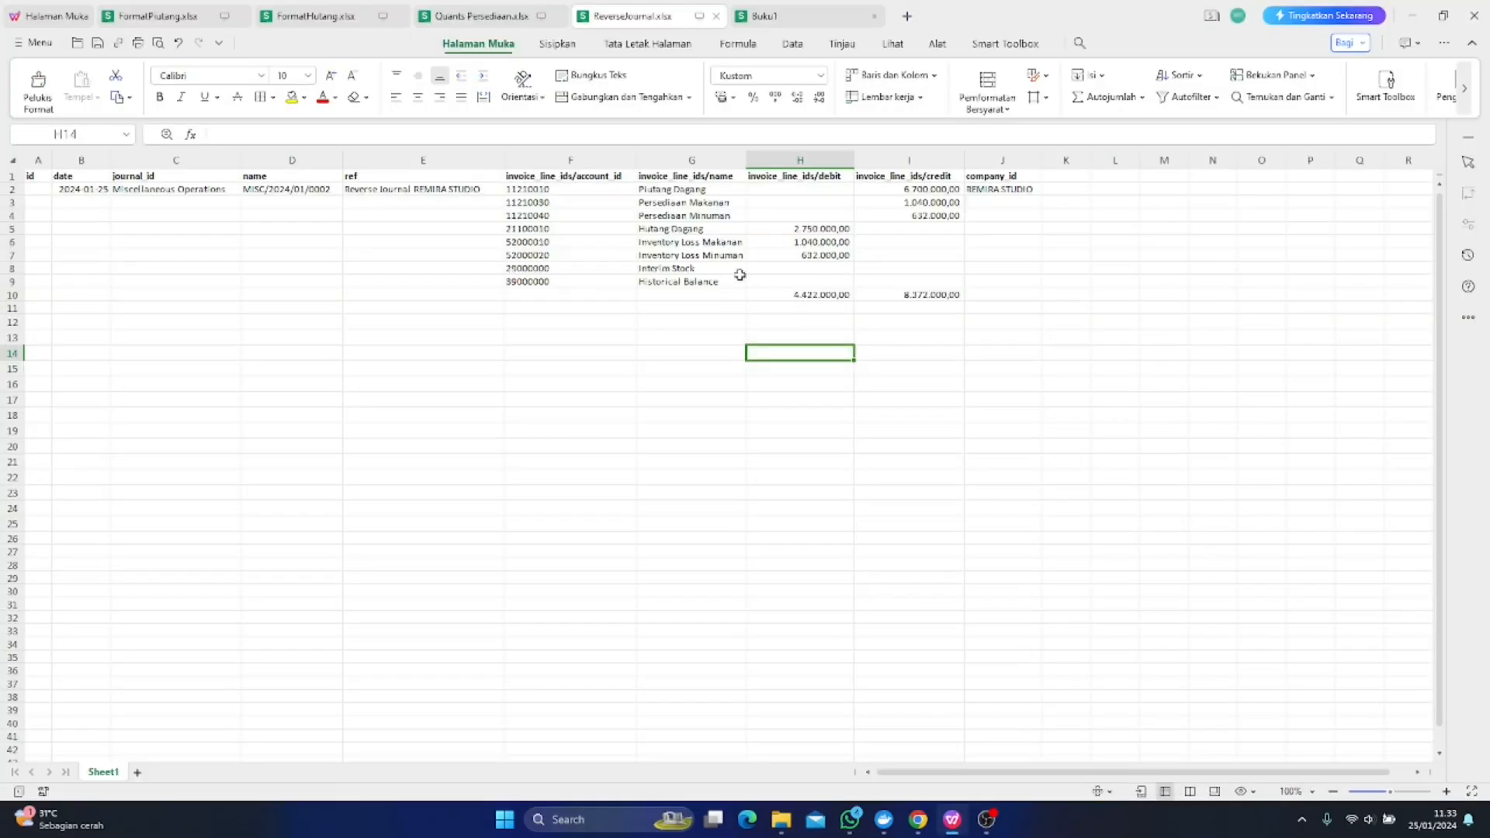
{"action": "left_click", "coordinate": [807, 283]}
{"action": "type", "text": "3950000"}
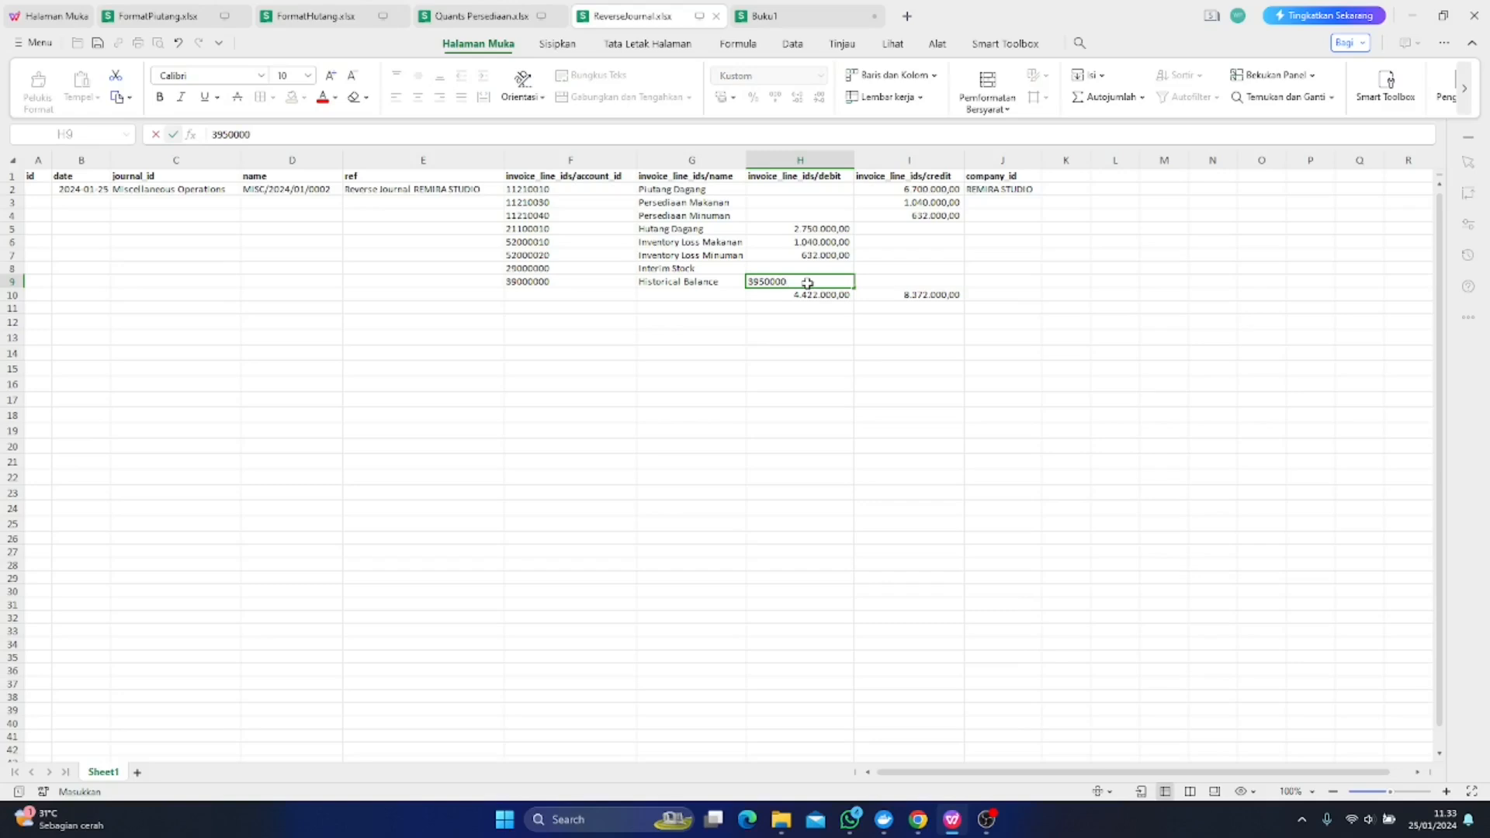
{"action": "key", "text": "Return"}
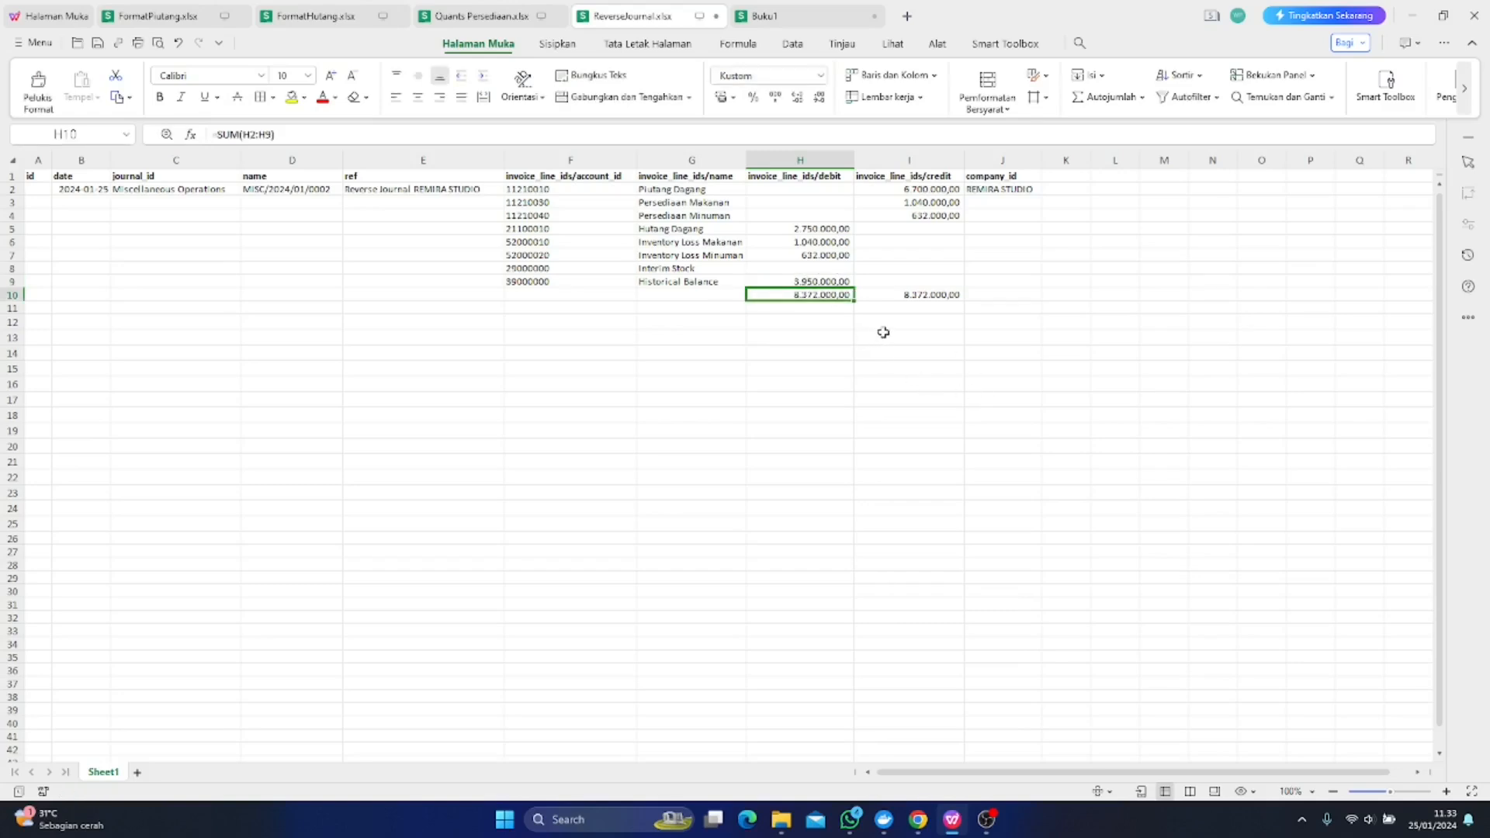
Calculate the difference between the debit and credit totals in I12 with =H10-I10
{"action": "left_click", "coordinate": [909, 321]}
{"action": "type", "text": "="}
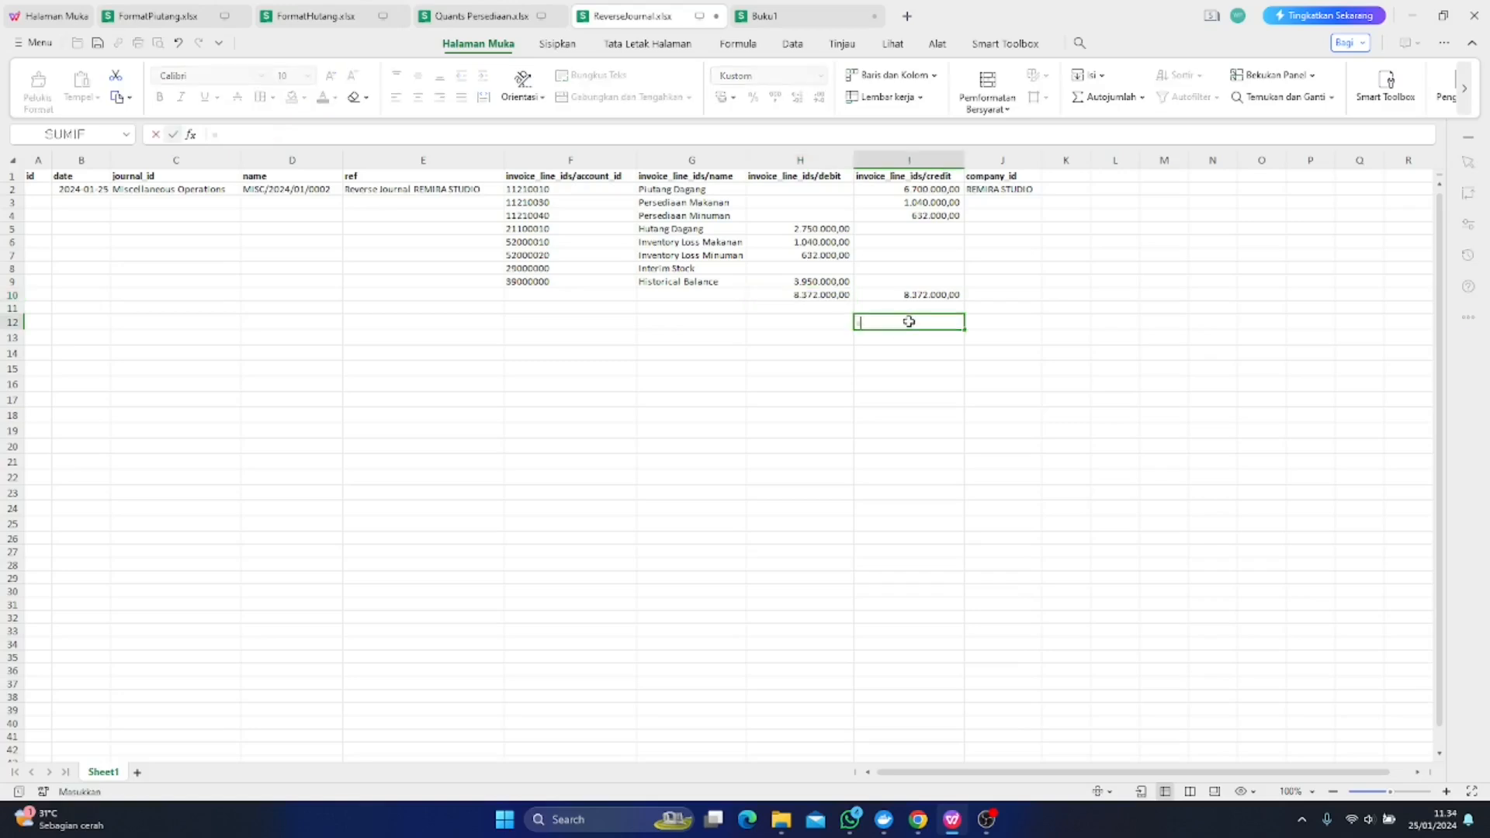
{"action": "left_click", "coordinate": [819, 294]}
{"action": "type", "text": "-"}
{"action": "left_click", "coordinate": [899, 296]}
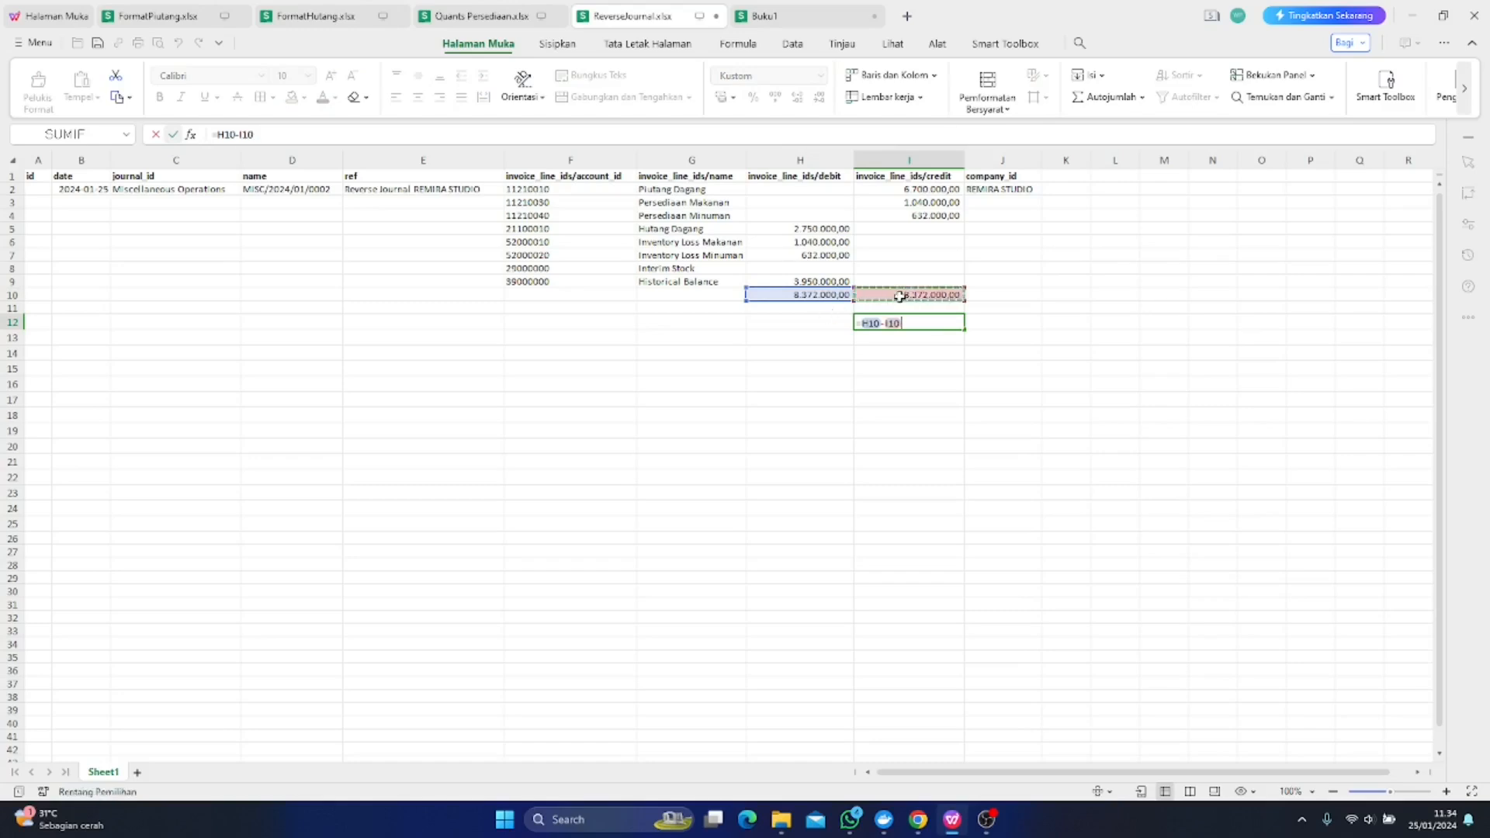
{"action": "key", "text": "Return"}
{"action": "left_click", "coordinate": [864, 458]}
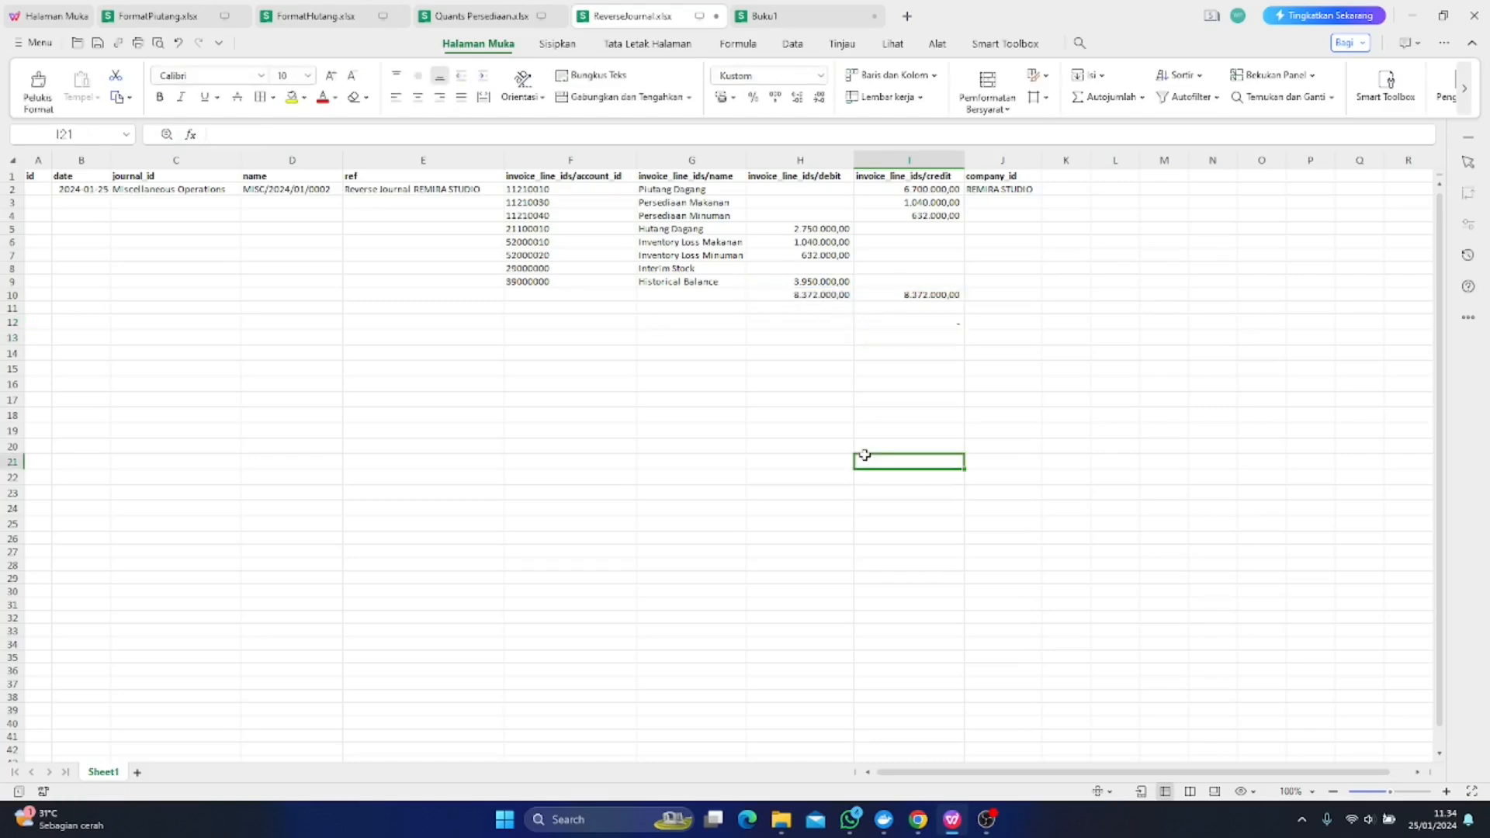
Delete the Interim Stock row from the journal lines and clear the check totals and difference formula below them
{"action": "right_click", "coordinate": [11, 268]}
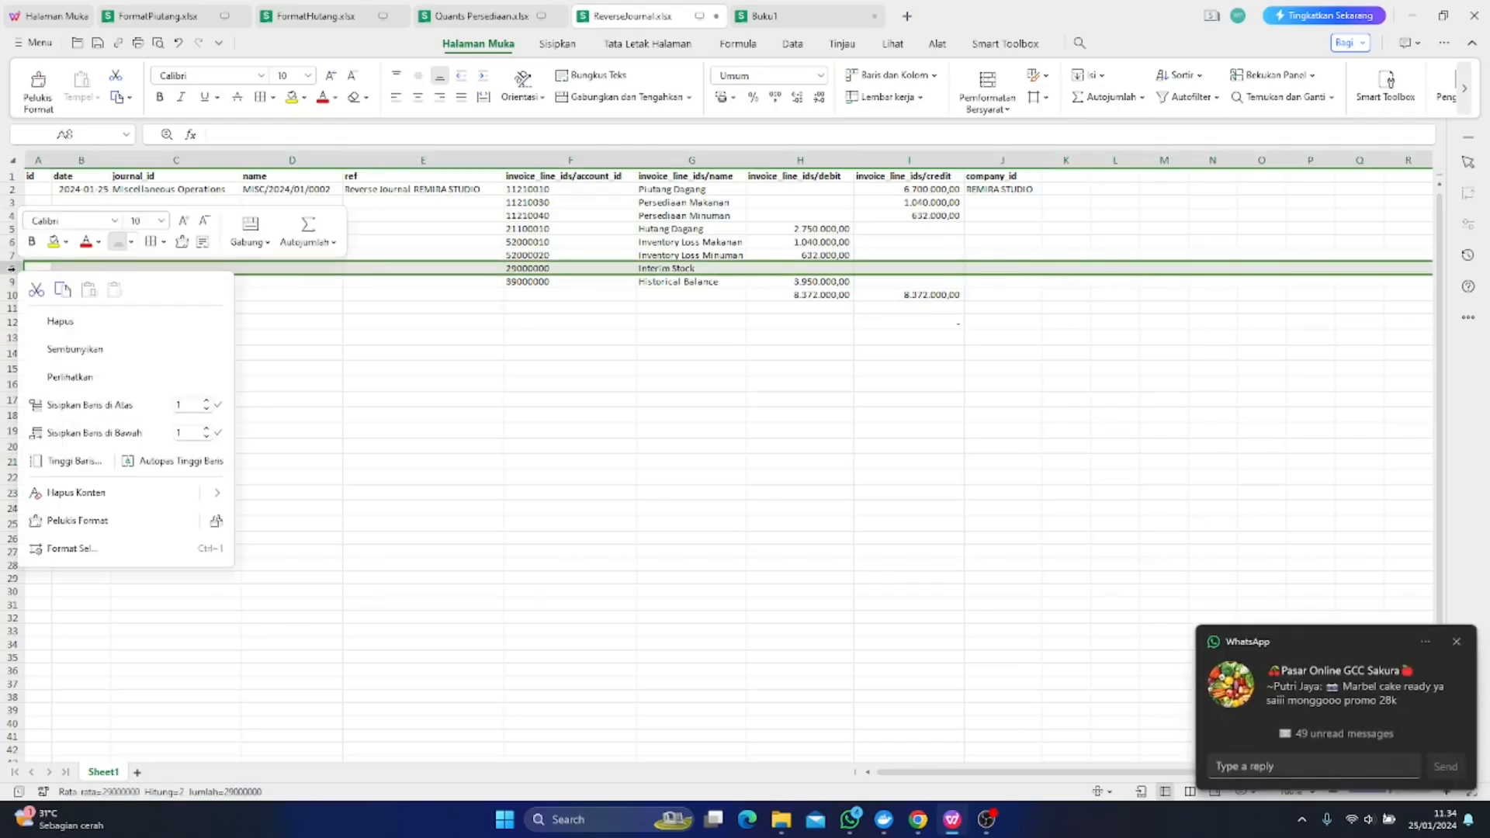
{"action": "left_click", "coordinate": [56, 321]}
{"action": "left_click", "coordinate": [749, 435]}
{"action": "left_click_drag", "start_coordinate": [834, 283], "coordinate": [1004, 309]}
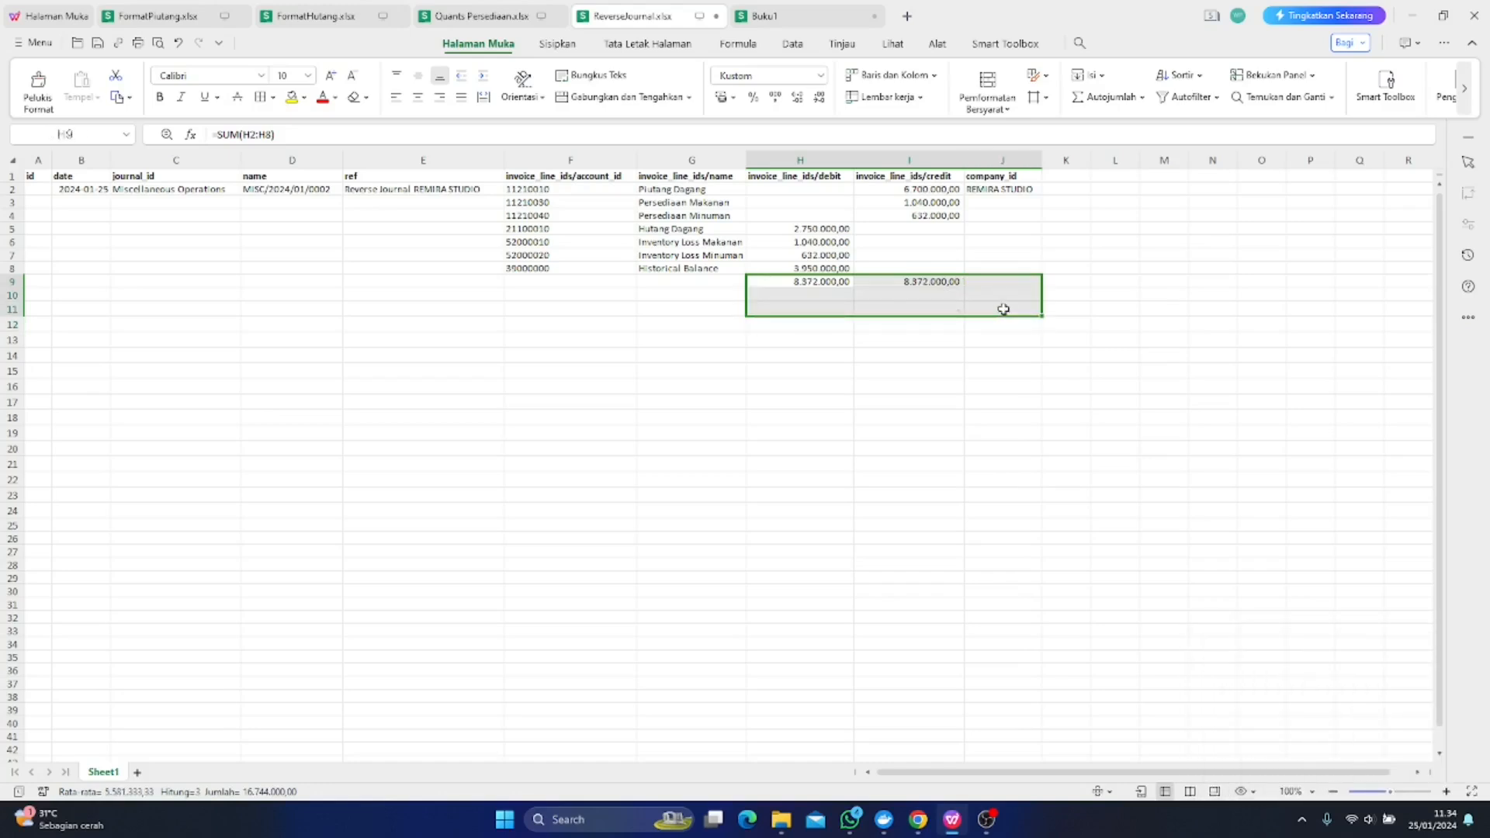
{"action": "key", "text": "Delete"}
{"action": "left_click", "coordinate": [1016, 550]}
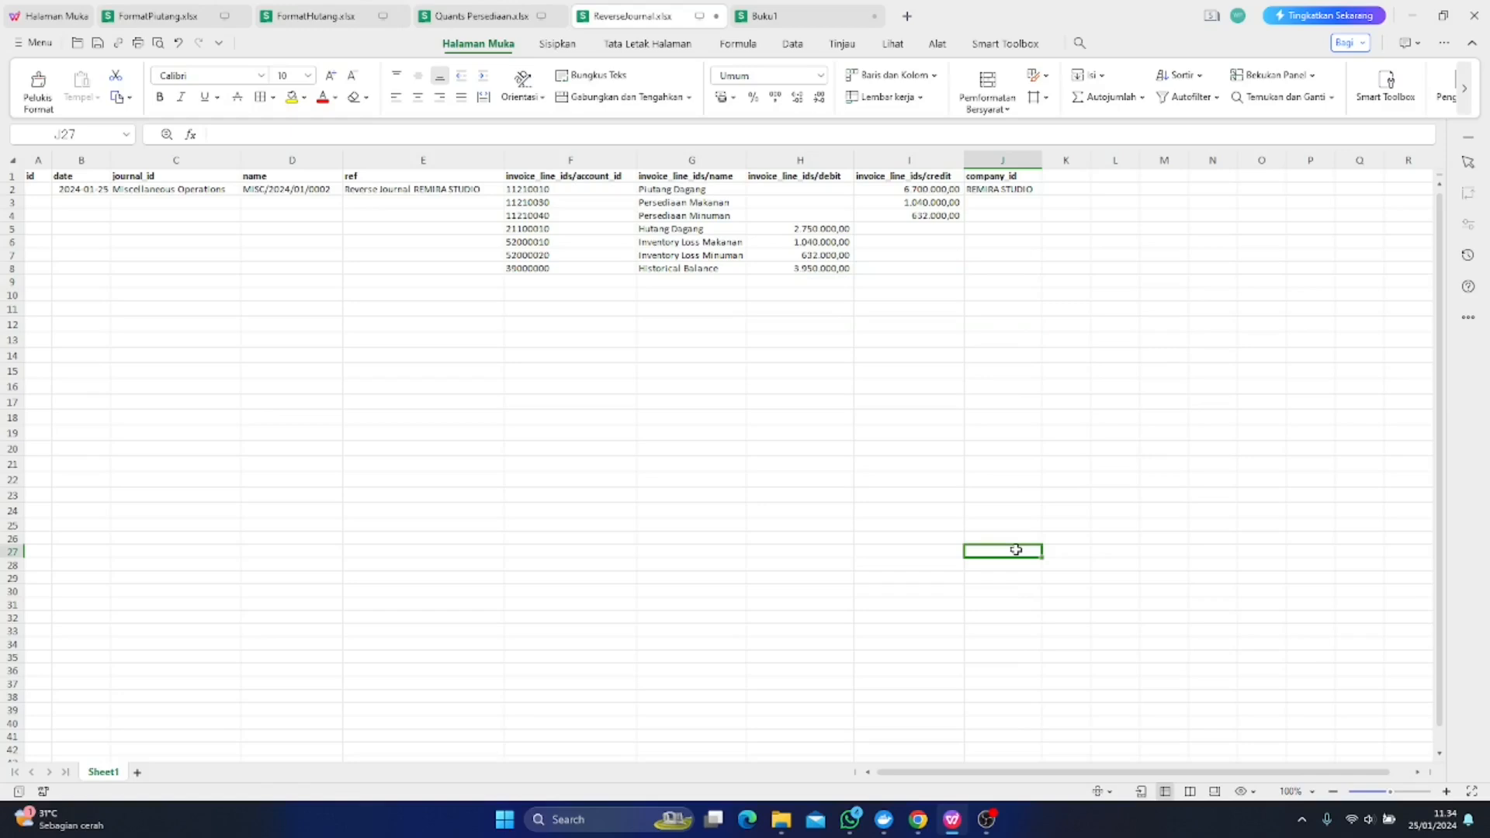
Switch to the draft entry MISC/2024/01/0002 (Reverse Journal REMIRA STUDIO) in Odoo and delete it
{"action": "left_click", "coordinate": [923, 828]}
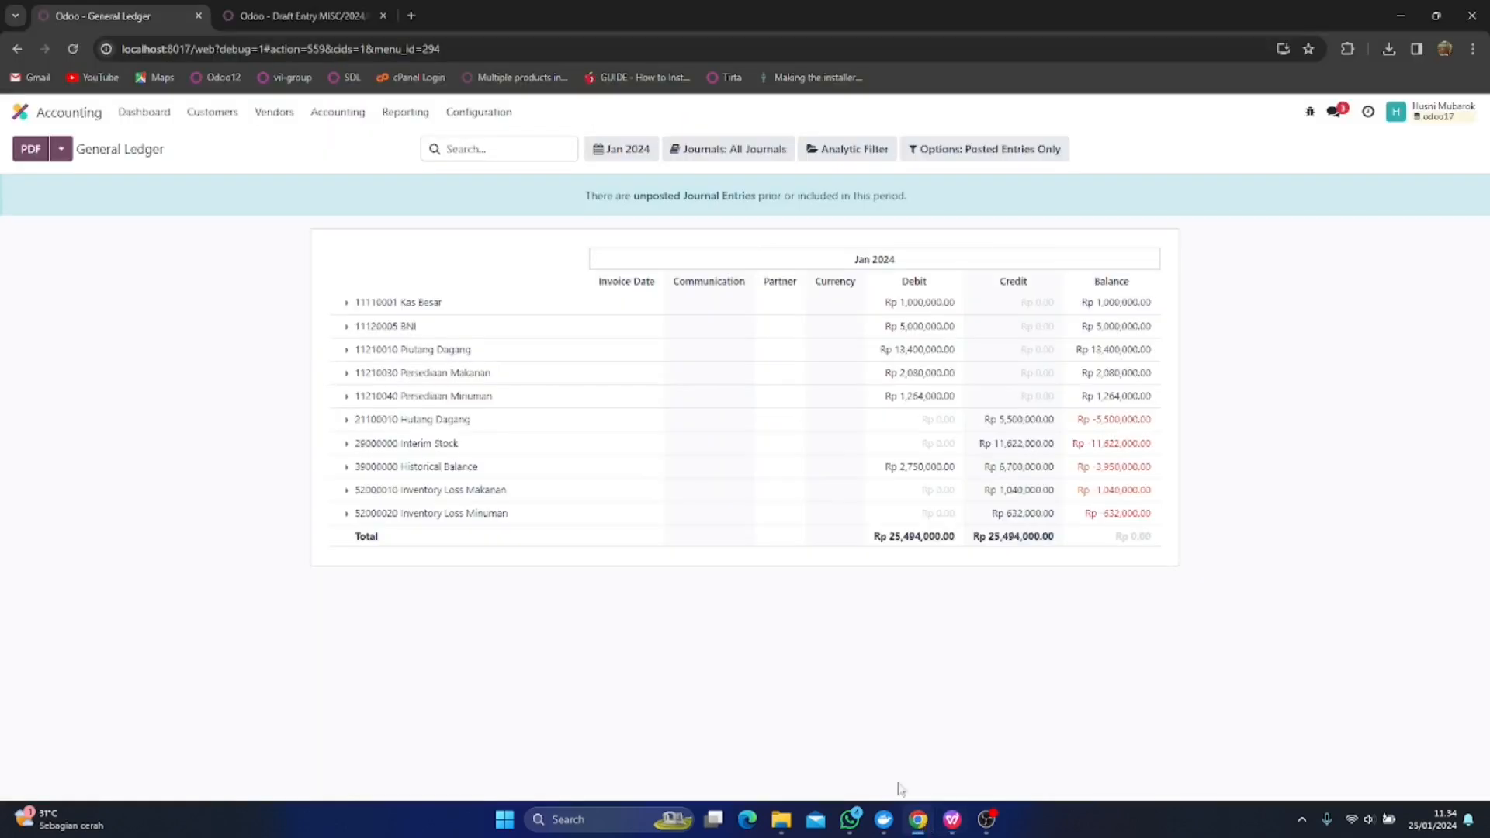
{"action": "left_click", "coordinate": [308, 10]}
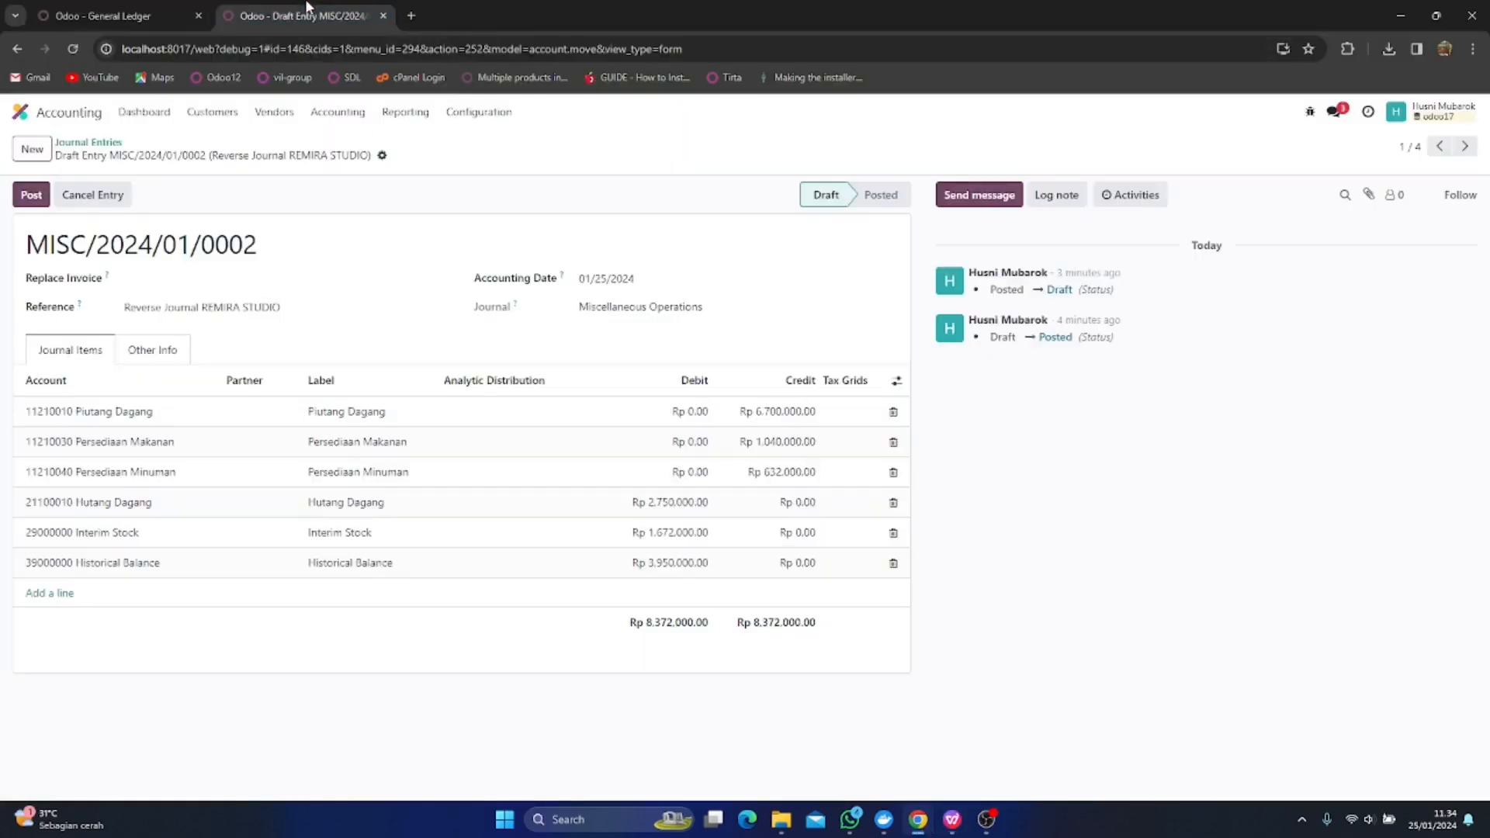
{"action": "left_click", "coordinate": [383, 156]}
{"action": "left_click", "coordinate": [401, 238]}
{"action": "left_click", "coordinate": [520, 525]}
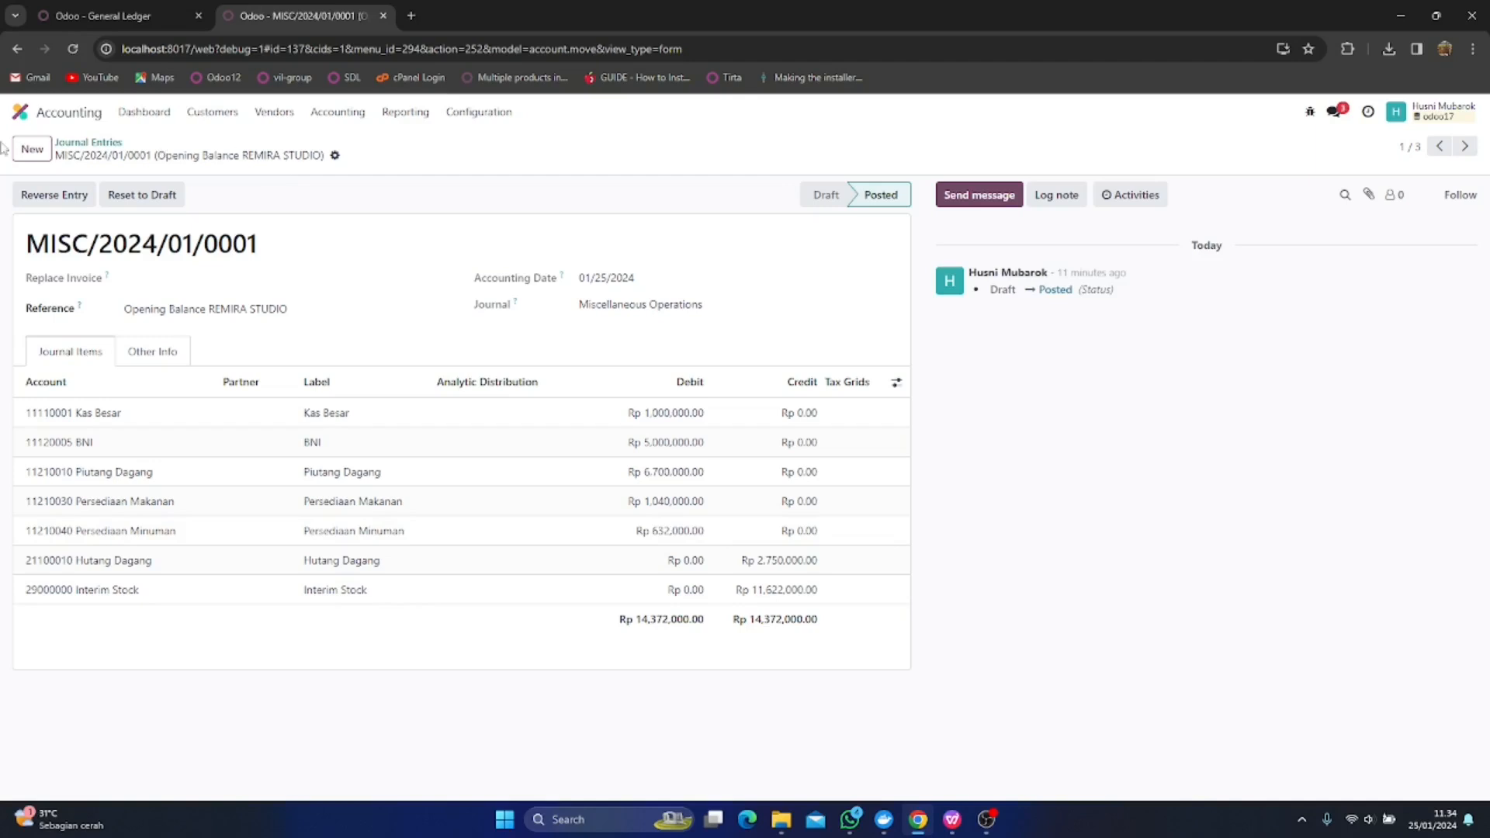
Return to the Journal Entries list and review the corrected journal lines in ReverseJournal.xlsx in the spreadsheet program
{"action": "left_click", "coordinate": [85, 143]}
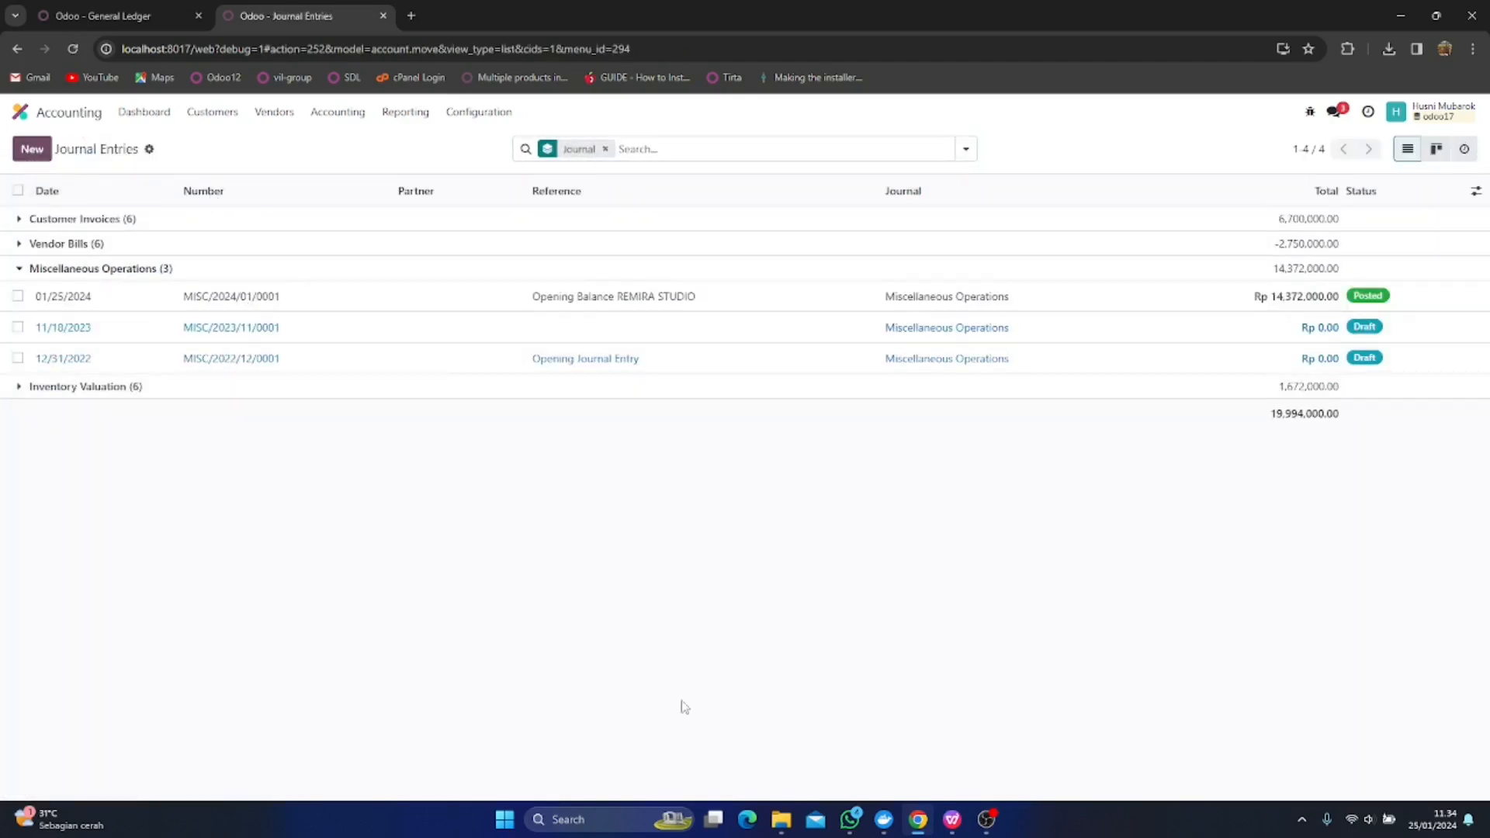
{"action": "mouse_move", "coordinate": [960, 820]}
{"action": "left_click", "coordinate": [1137, 734]}
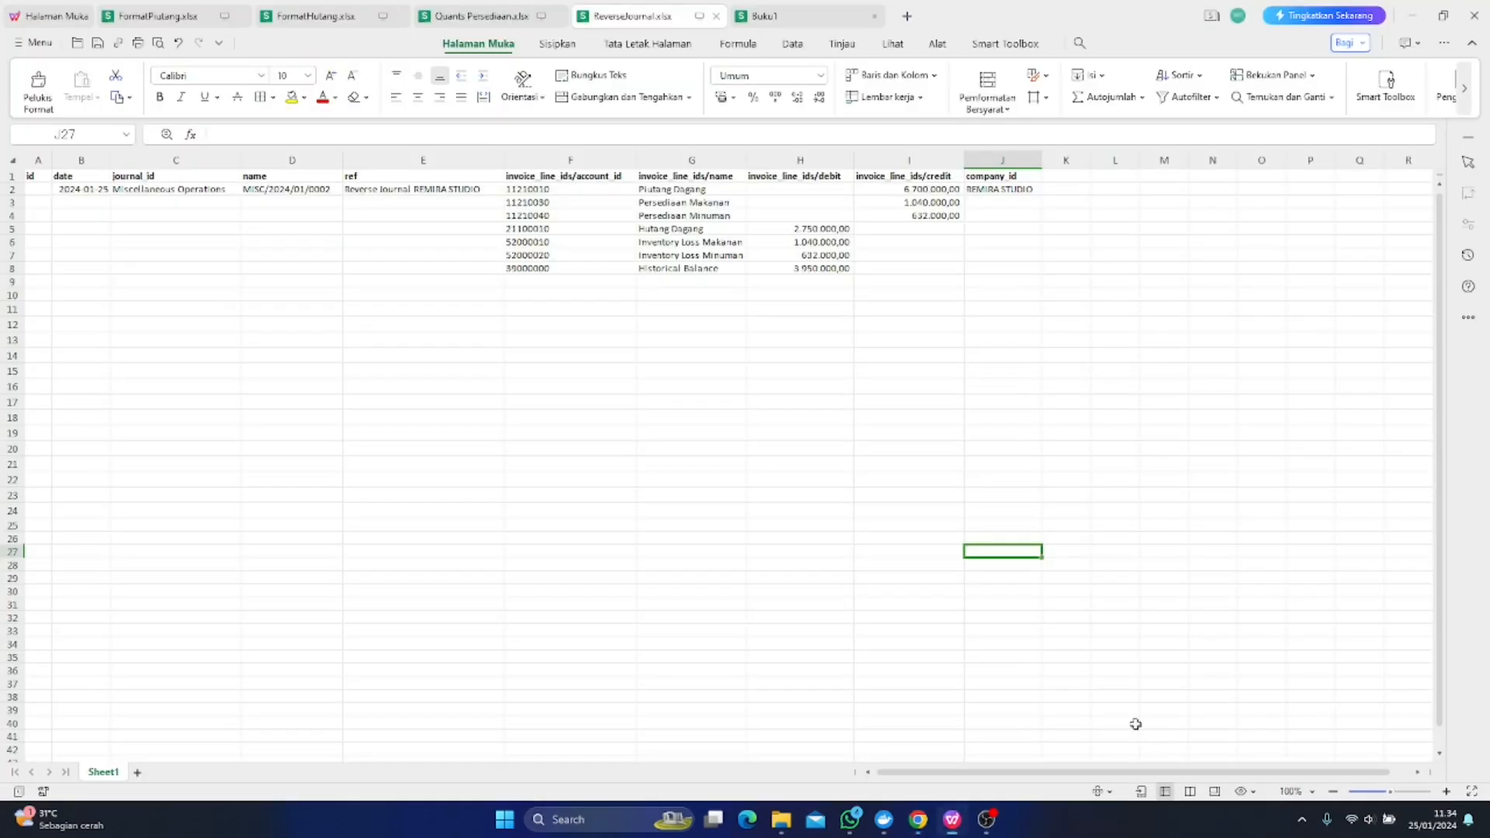
{"action": "left_click", "coordinate": [759, 408]}
{"action": "left_click", "coordinate": [909, 338]}
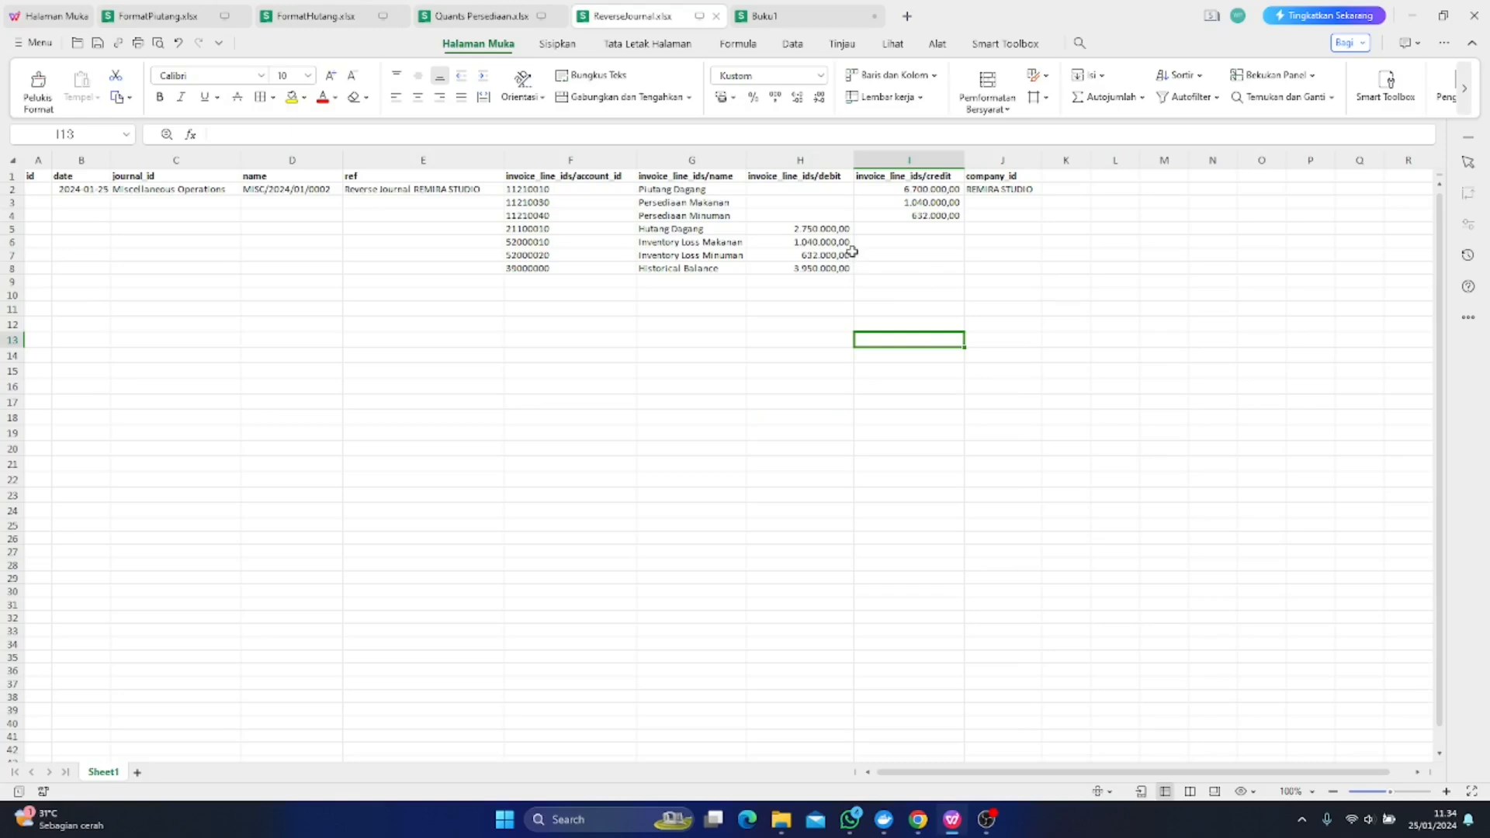
{"action": "mouse_move", "coordinate": [952, 819]}
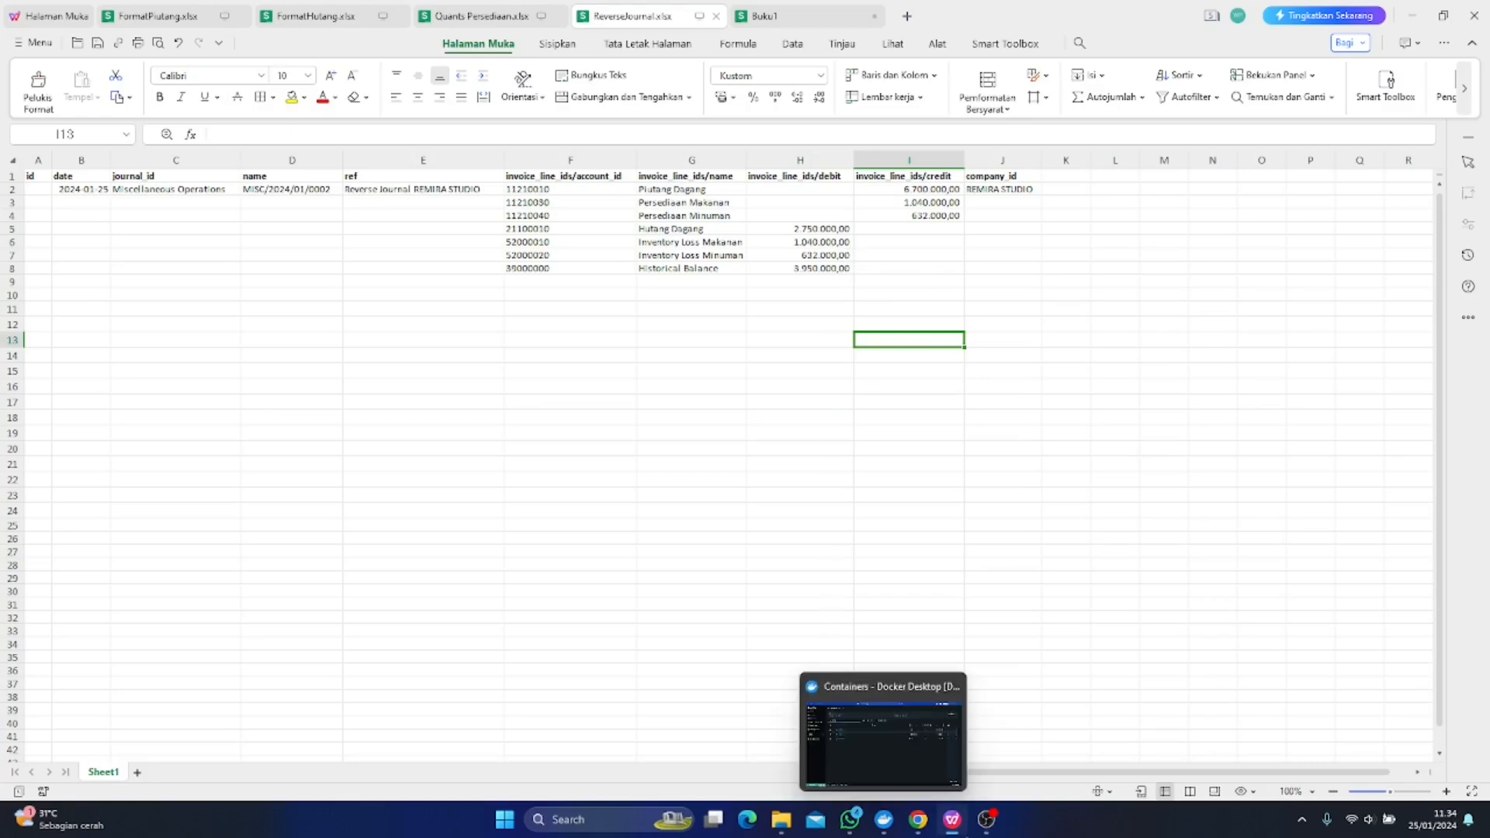
{"action": "mouse_move", "coordinate": [971, 772]}
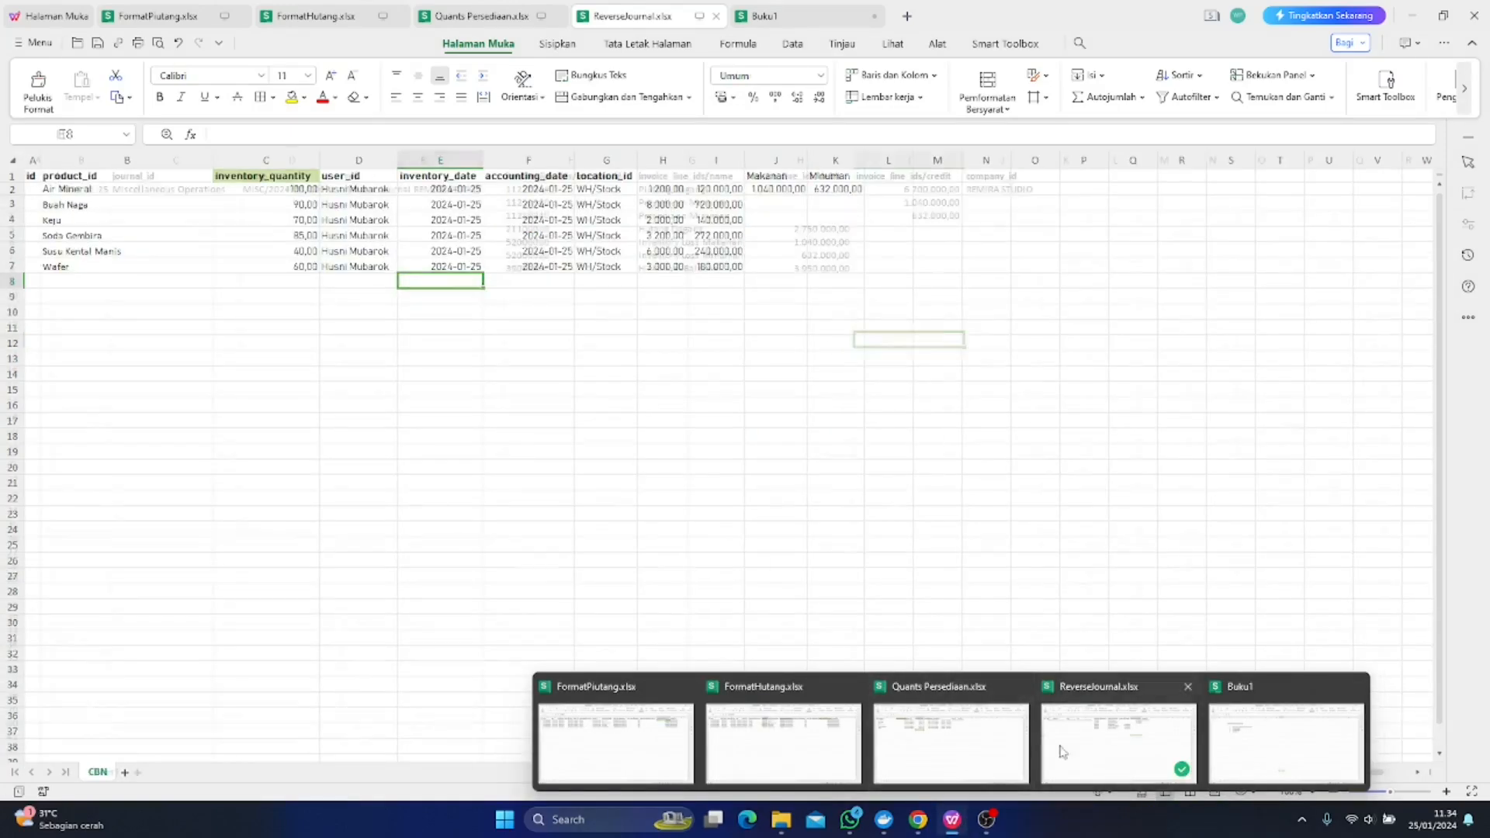
Switch back to Odoo, load ReverseJournal.xlsx into the Journal Entries import, test it and import it
{"action": "left_click", "coordinate": [916, 828]}
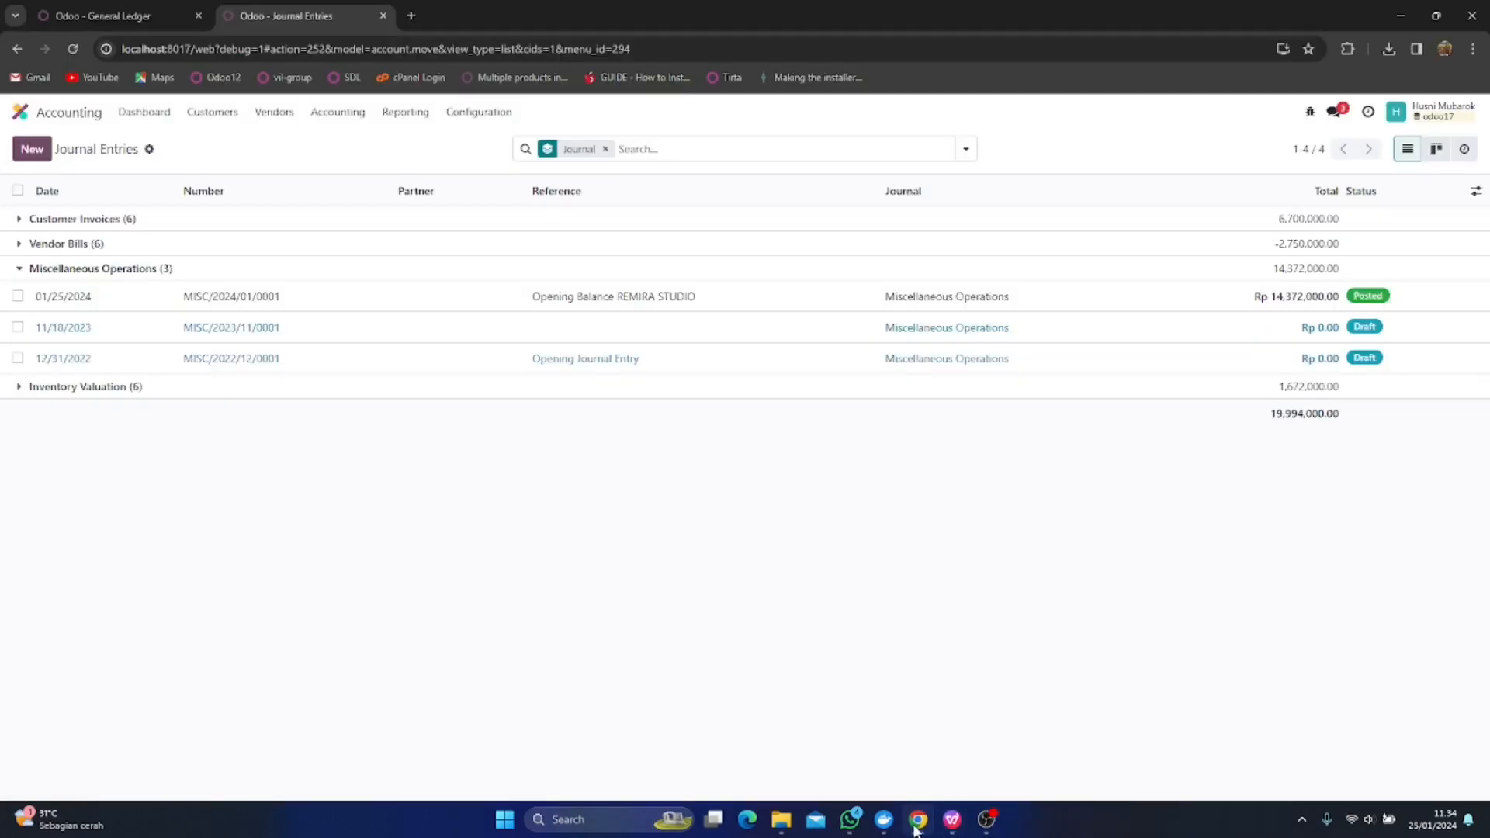
{"action": "left_click", "coordinate": [148, 149]}
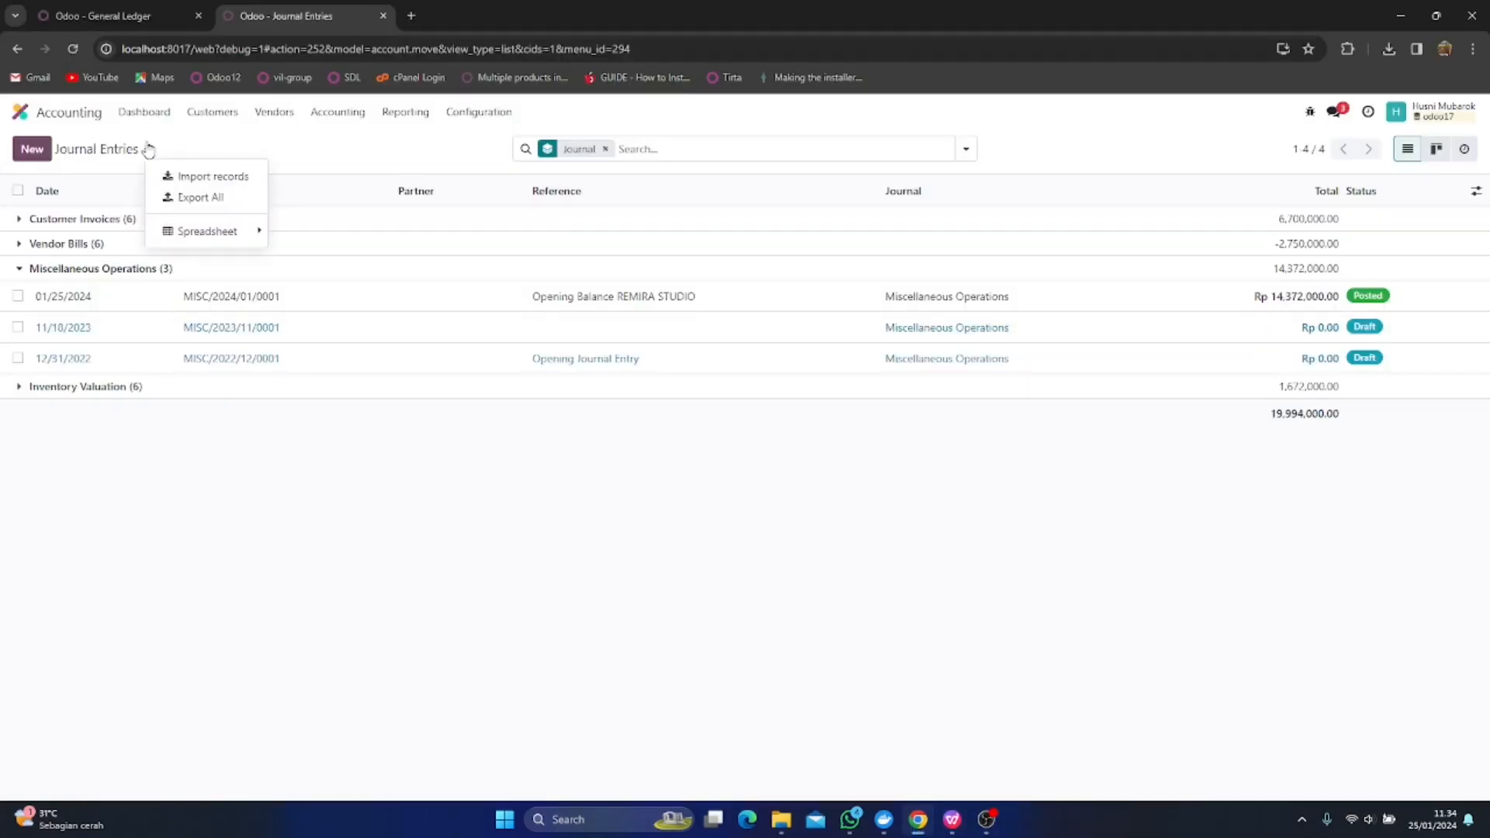
{"action": "left_click", "coordinate": [170, 177]}
{"action": "left_click", "coordinate": [58, 157]}
{"action": "left_click", "coordinate": [218, 224]}
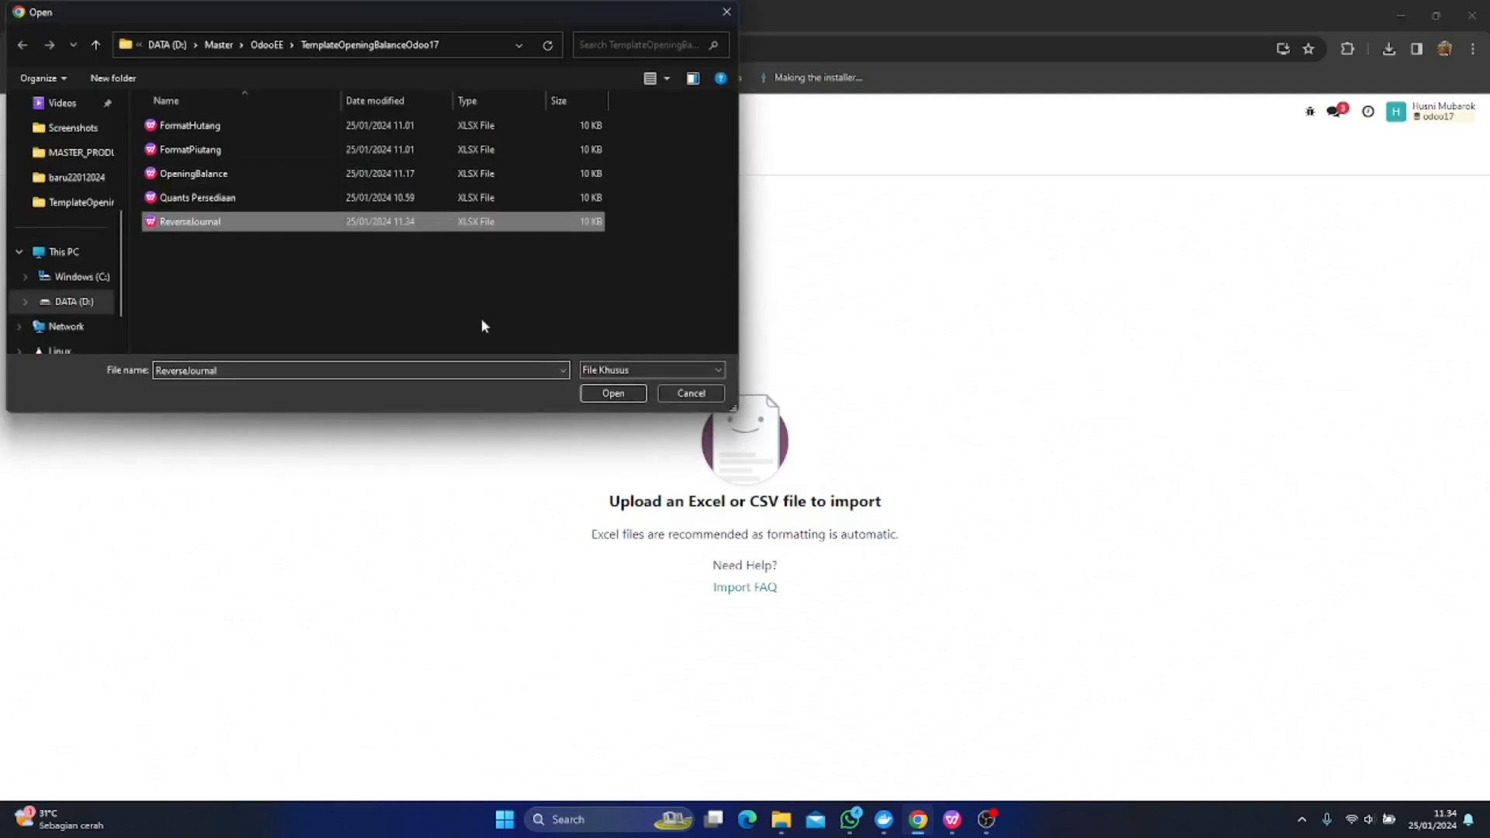
{"action": "left_click", "coordinate": [613, 393]}
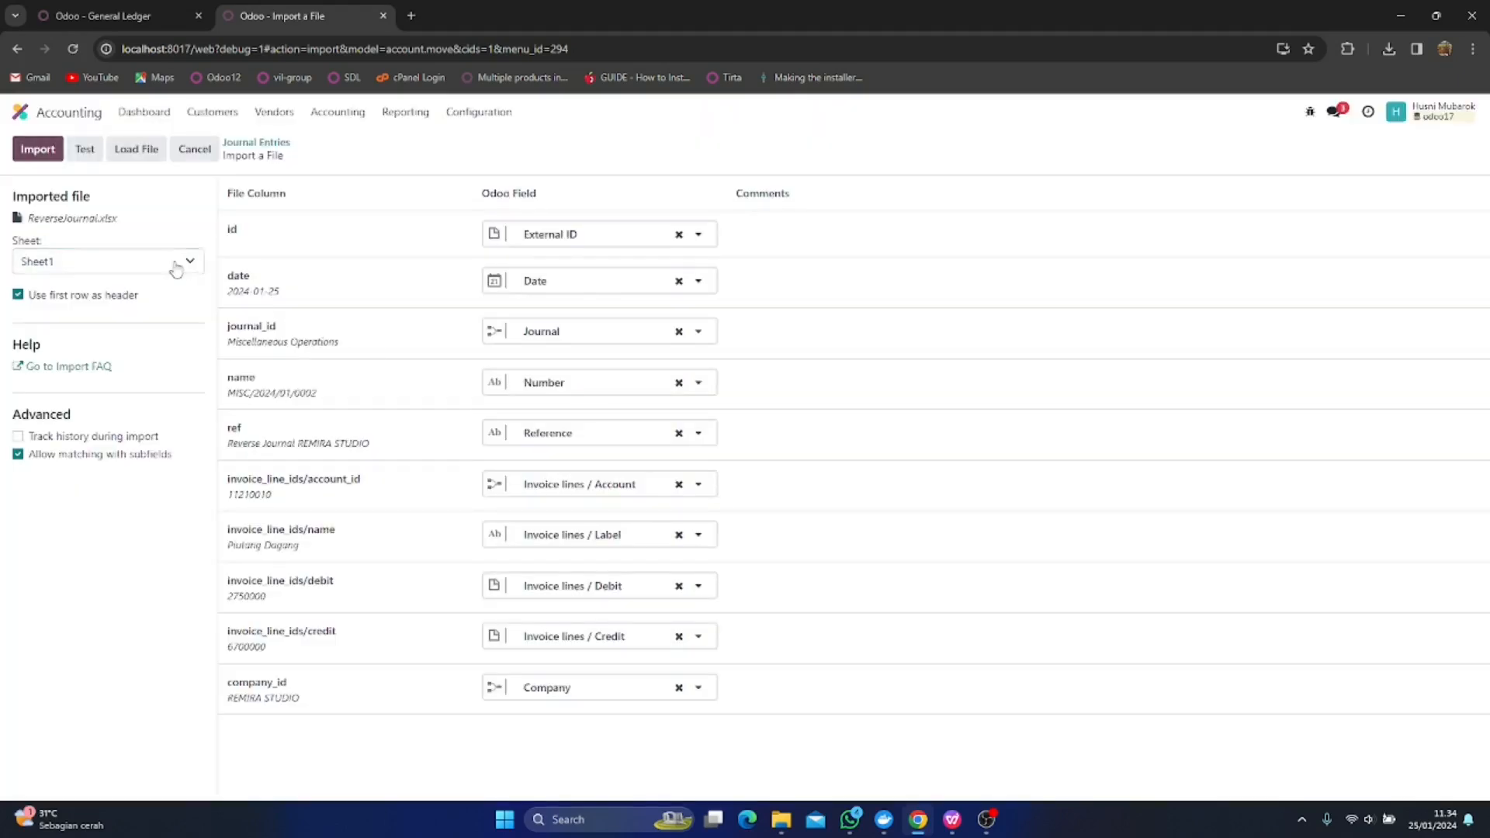
{"action": "left_click", "coordinate": [85, 149]}
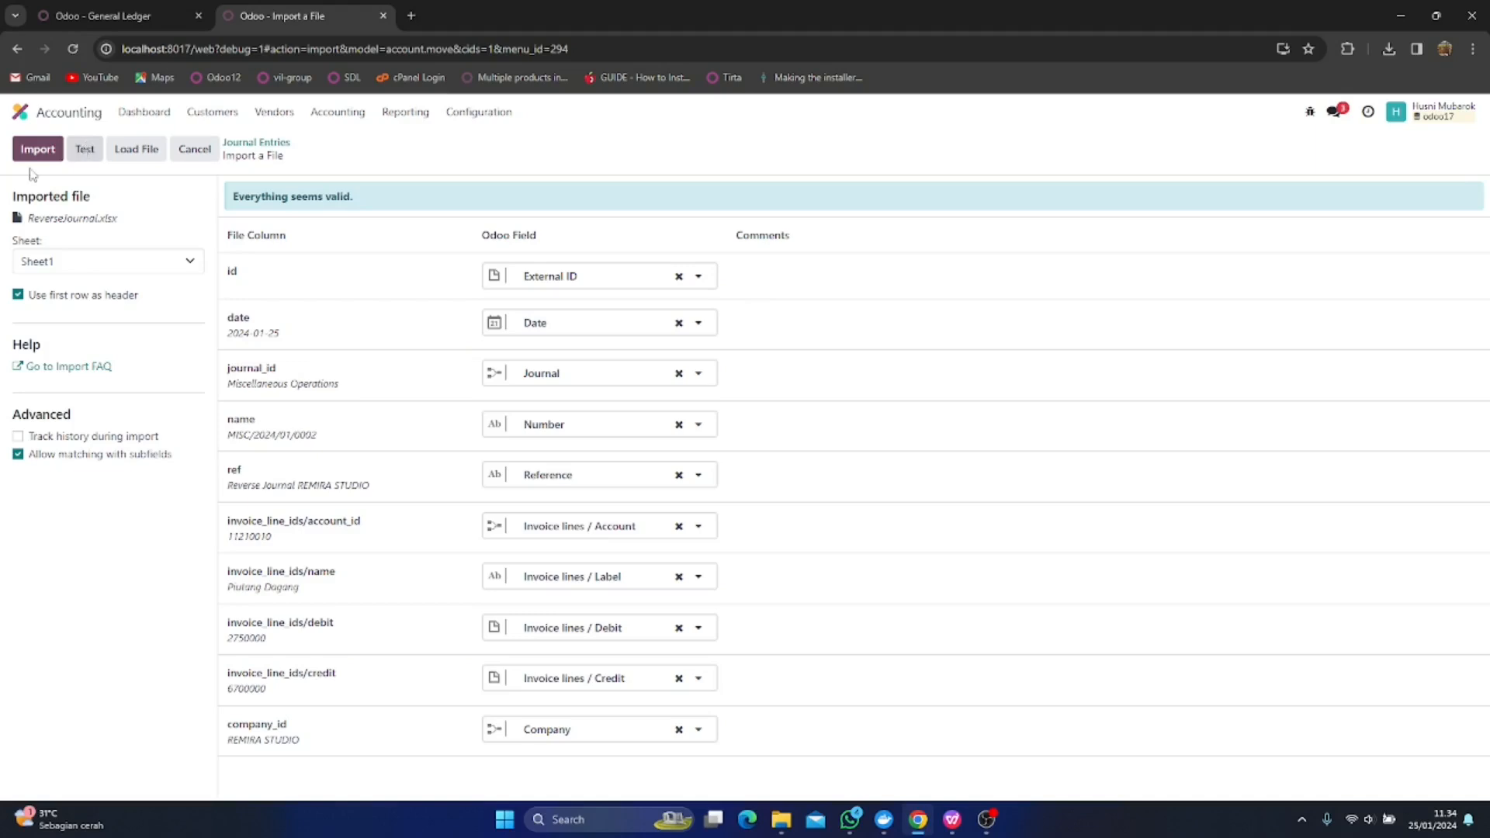
{"action": "left_click", "coordinate": [37, 149]}
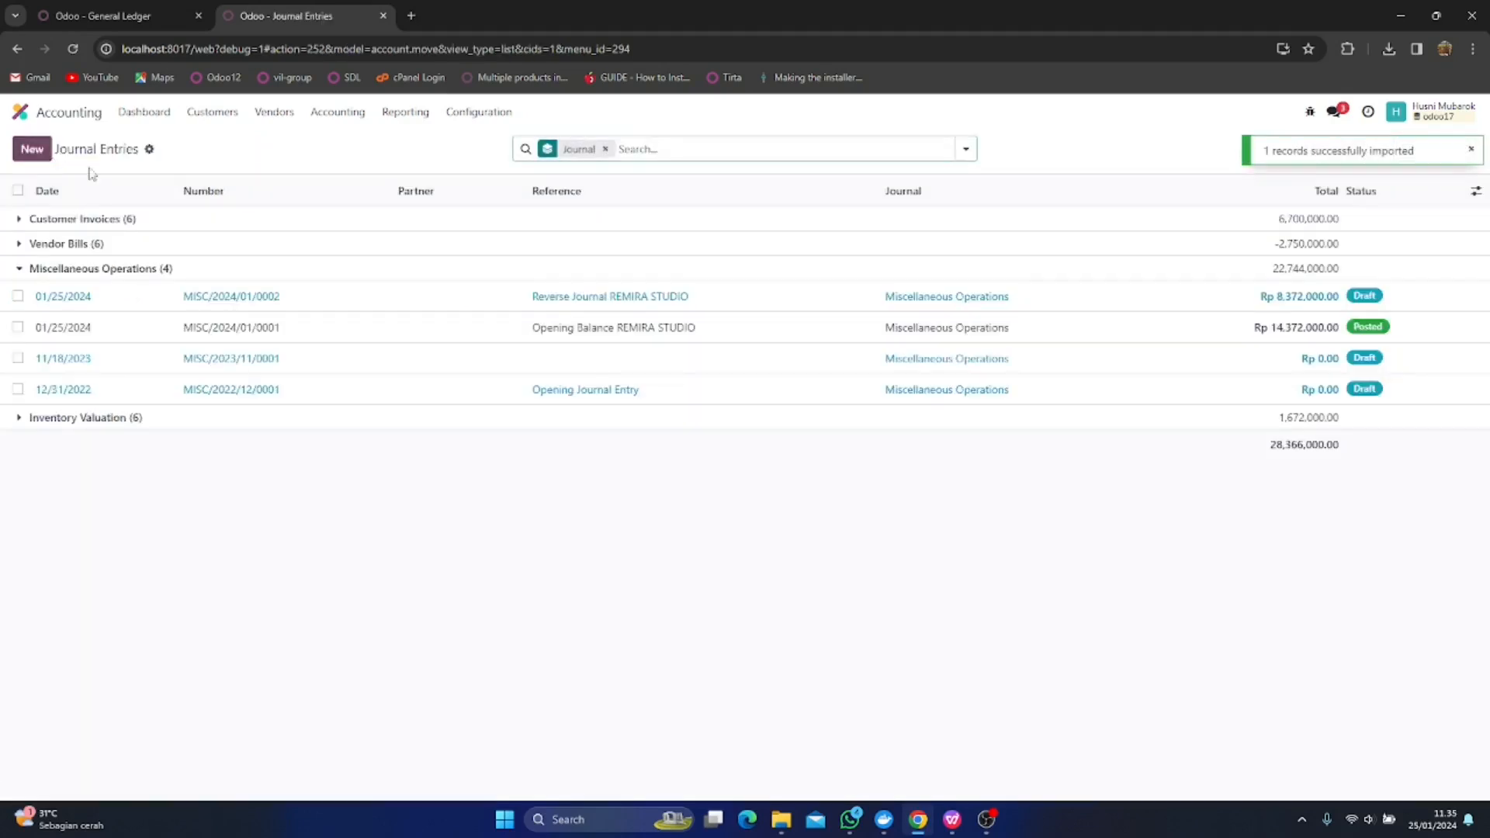
Post the draft entry MISC/2024/01/0002 (Reverse Journal REMIRA STUDIO) and reload the General Ledger
{"action": "left_click", "coordinate": [349, 302]}
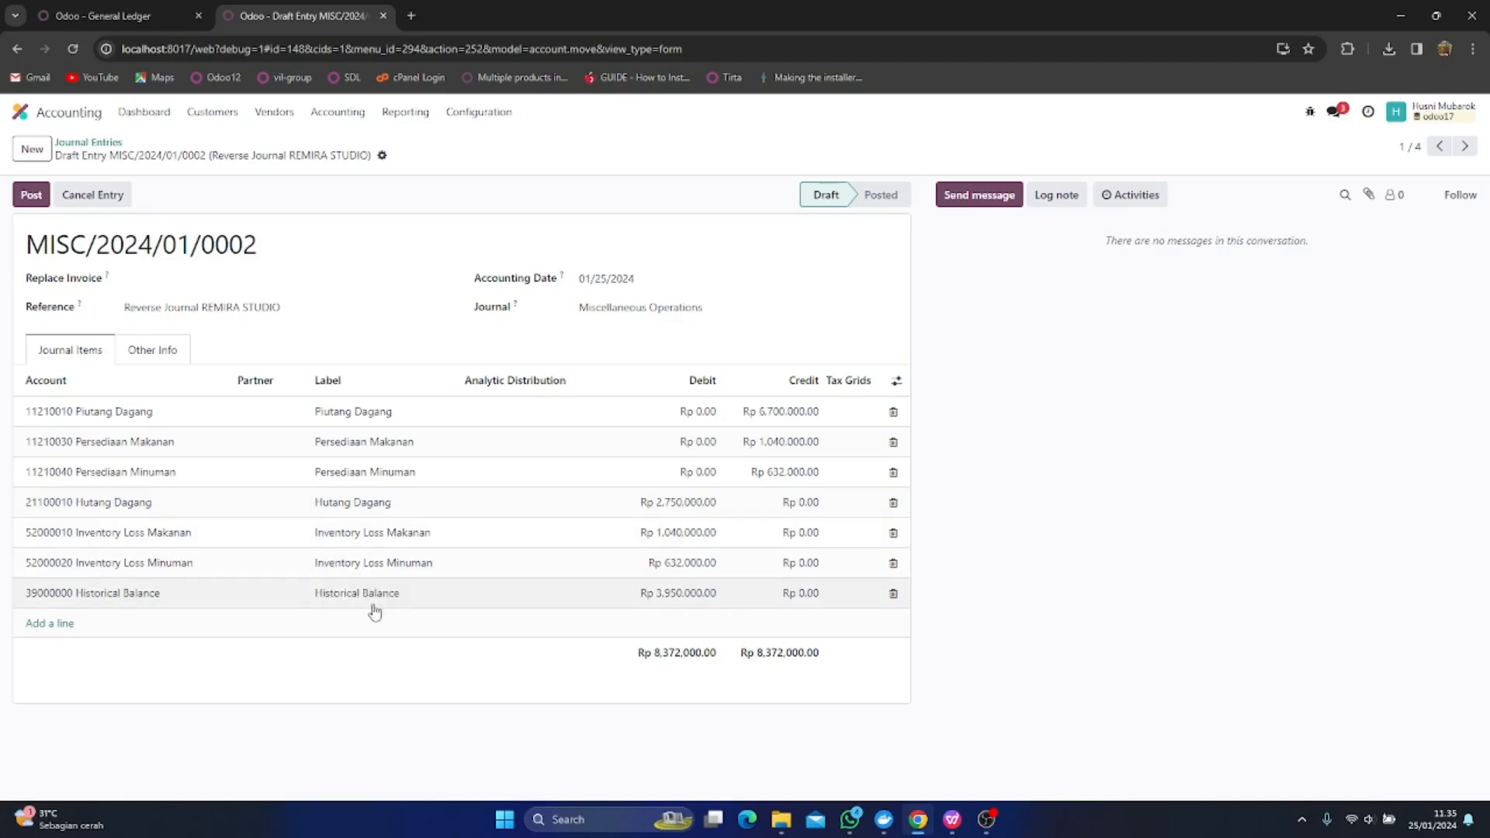
{"action": "left_click", "coordinate": [32, 203]}
{"action": "left_click", "coordinate": [152, 10]}
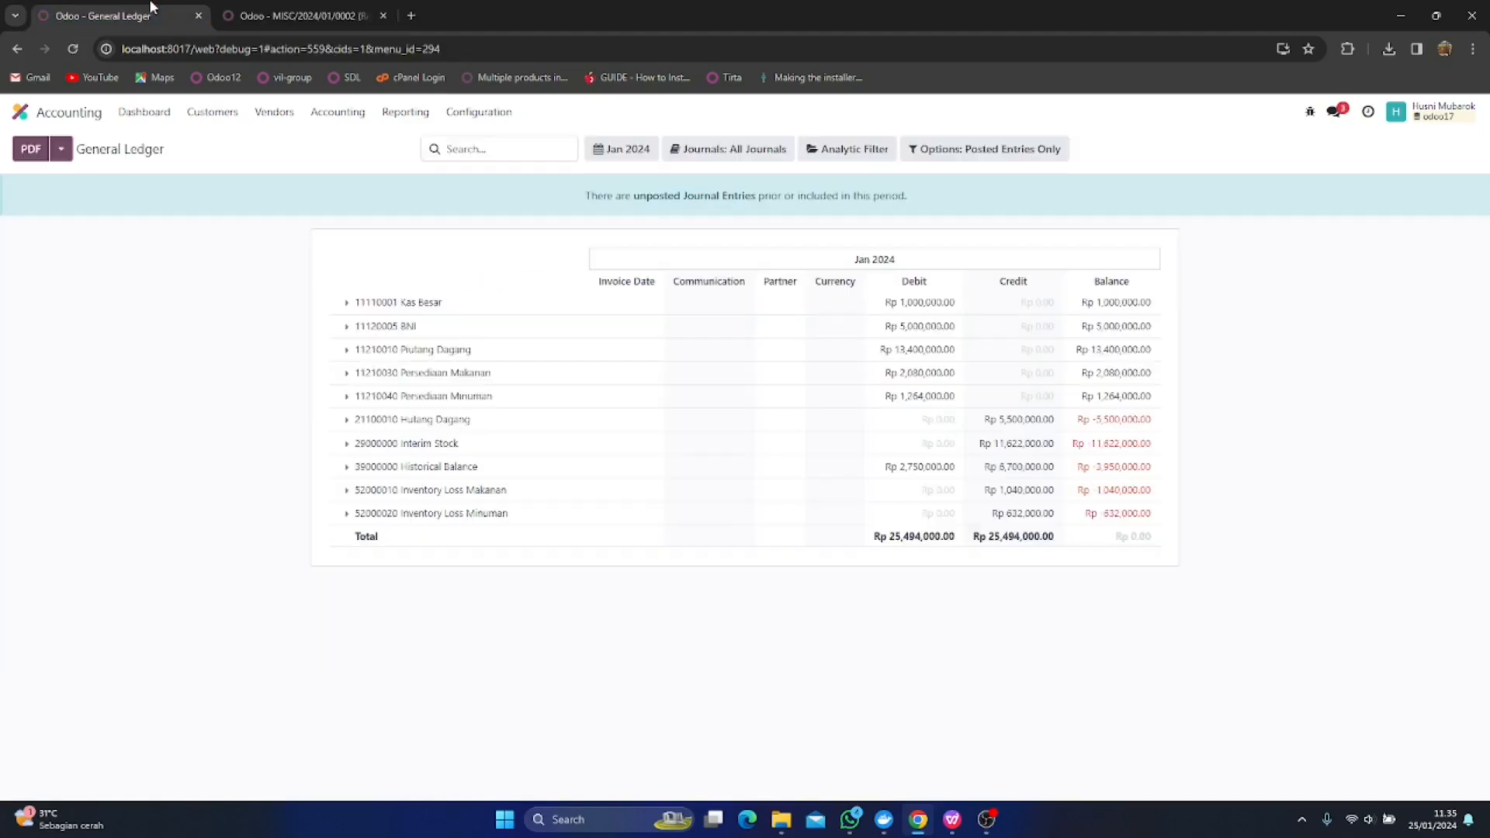
{"action": "left_click", "coordinate": [80, 53]}
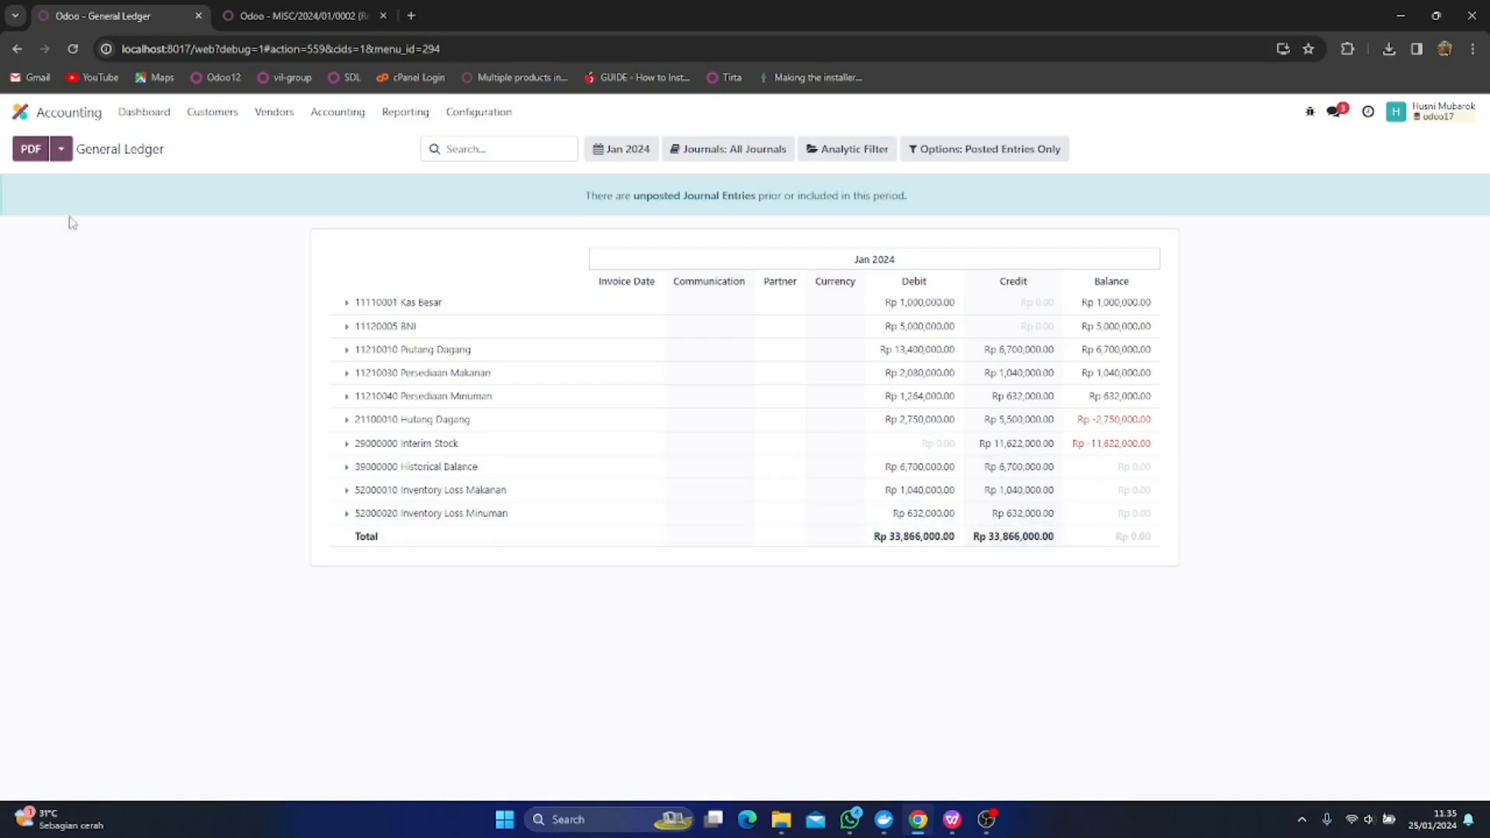
Open the Balance Sheet report and examine its assets, liabilities and equity sections
{"action": "left_click", "coordinate": [397, 114]}
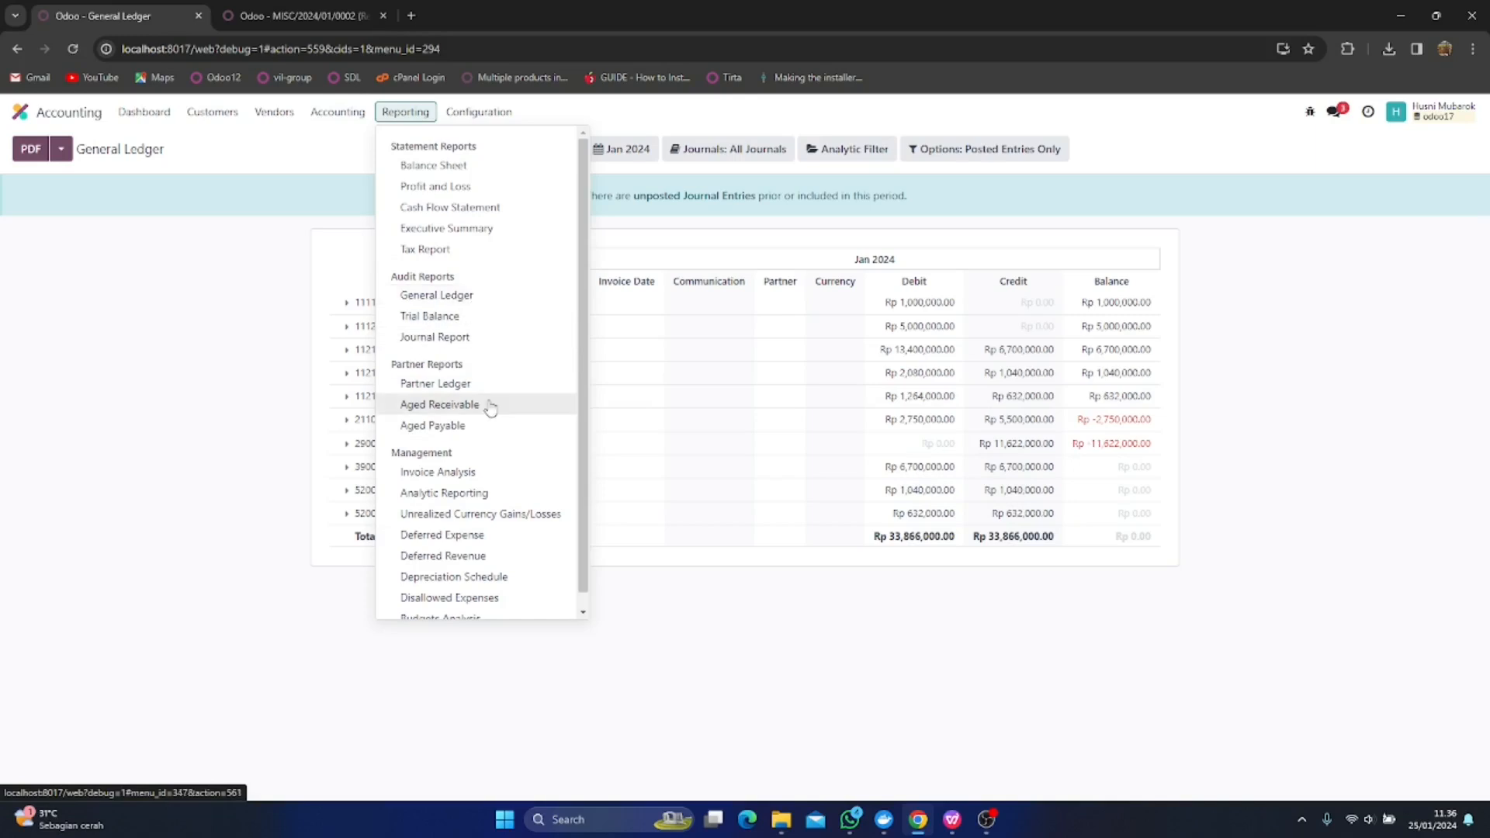
{"action": "scroll", "coordinate": [485, 374], "scroll_direction": "down", "scroll_amount": 1}
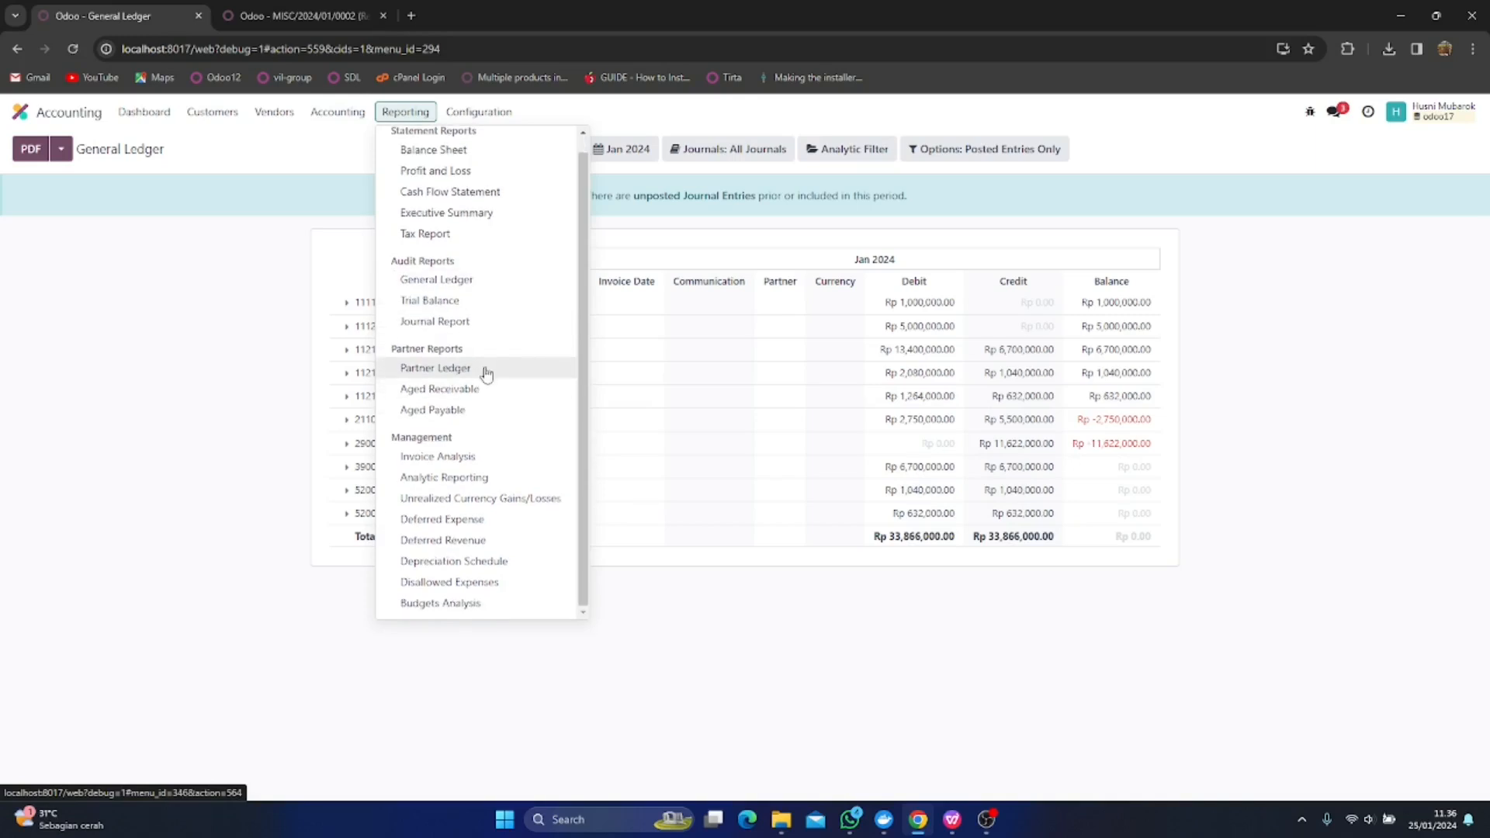
{"action": "scroll", "coordinate": [486, 374], "scroll_direction": "up", "scroll_amount": 1}
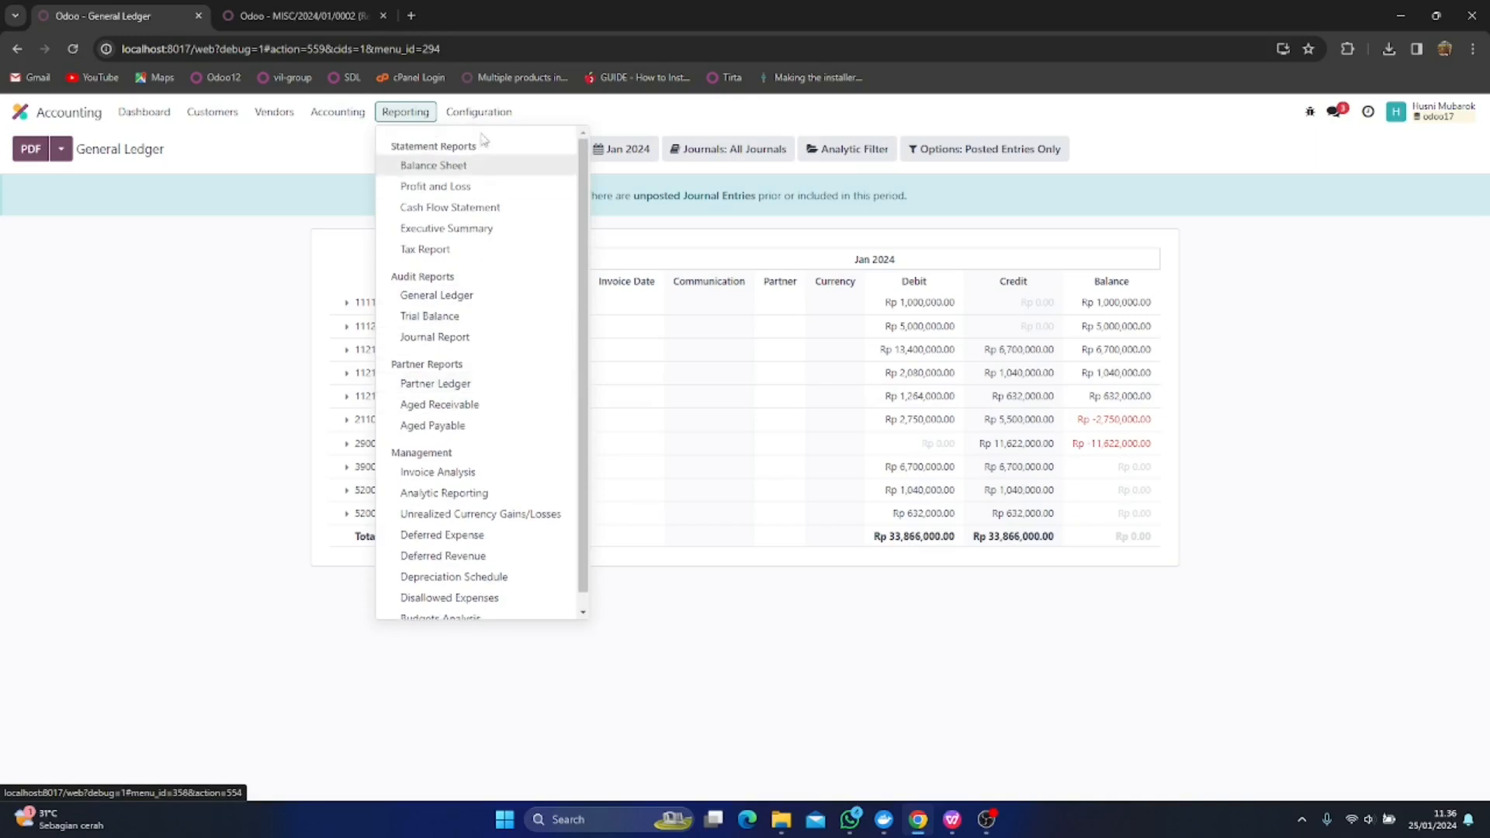
{"action": "left_click", "coordinate": [425, 171]}
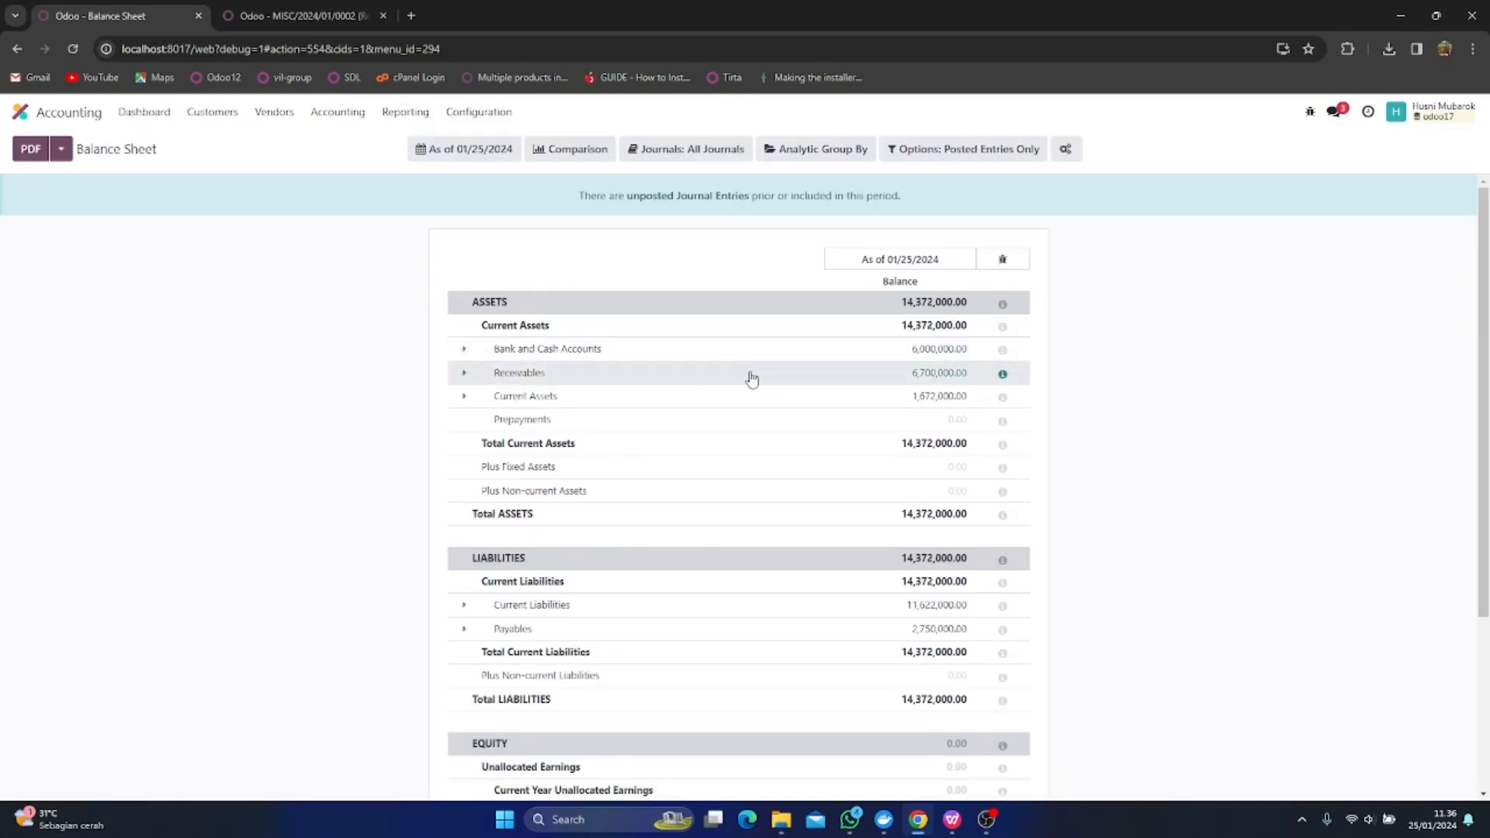
{"action": "scroll", "coordinate": [750, 443], "scroll_direction": "down", "scroll_amount": 4}
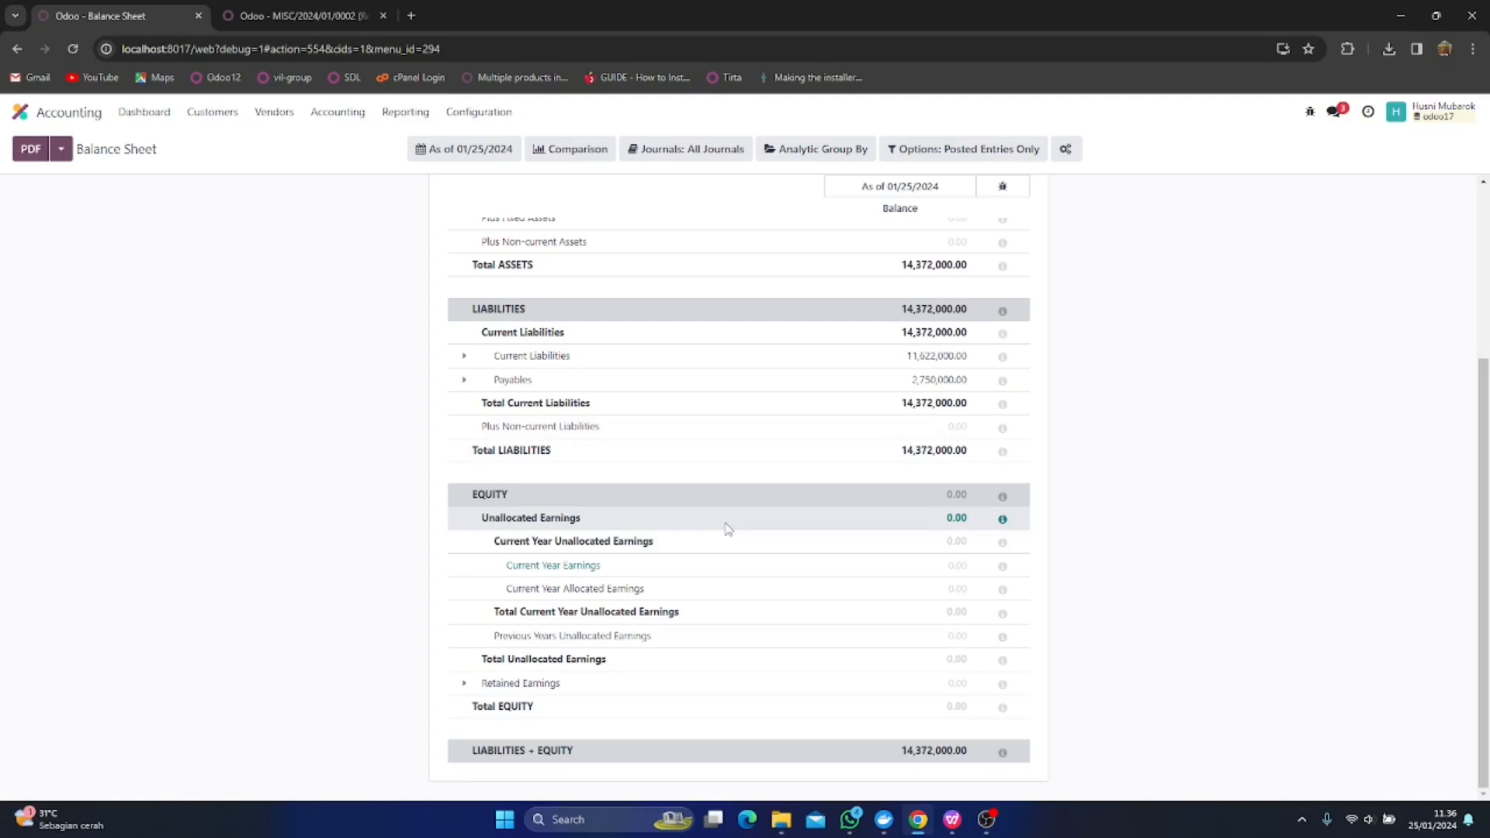
{"action": "scroll", "coordinate": [728, 529], "scroll_direction": "up", "scroll_amount": 4}
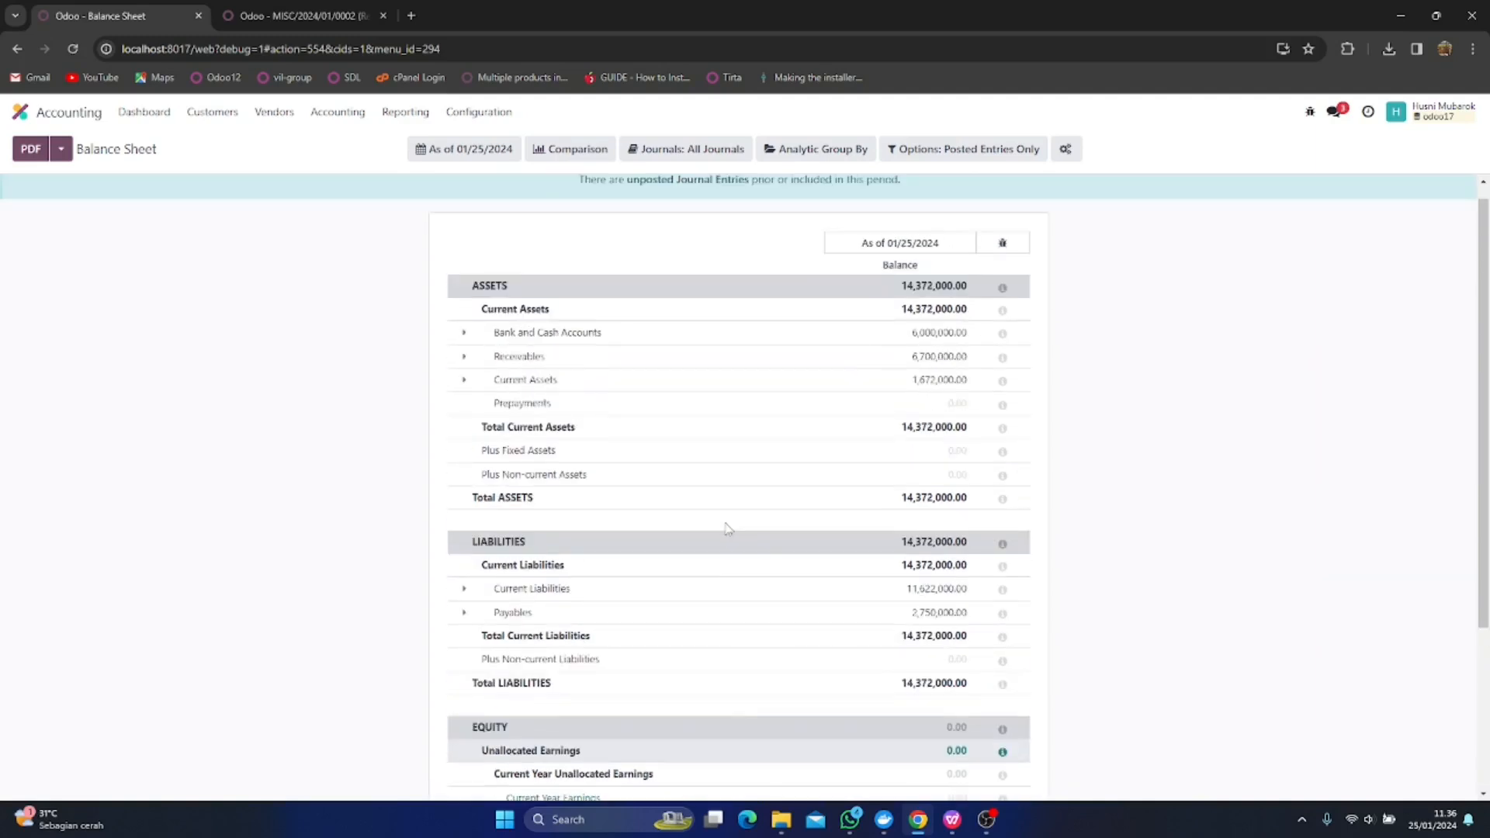
Review the Trial Balance and the Profit and Loss report for the effect of the reversal
{"action": "left_click", "coordinate": [404, 121]}
{"action": "left_click", "coordinate": [439, 324]}
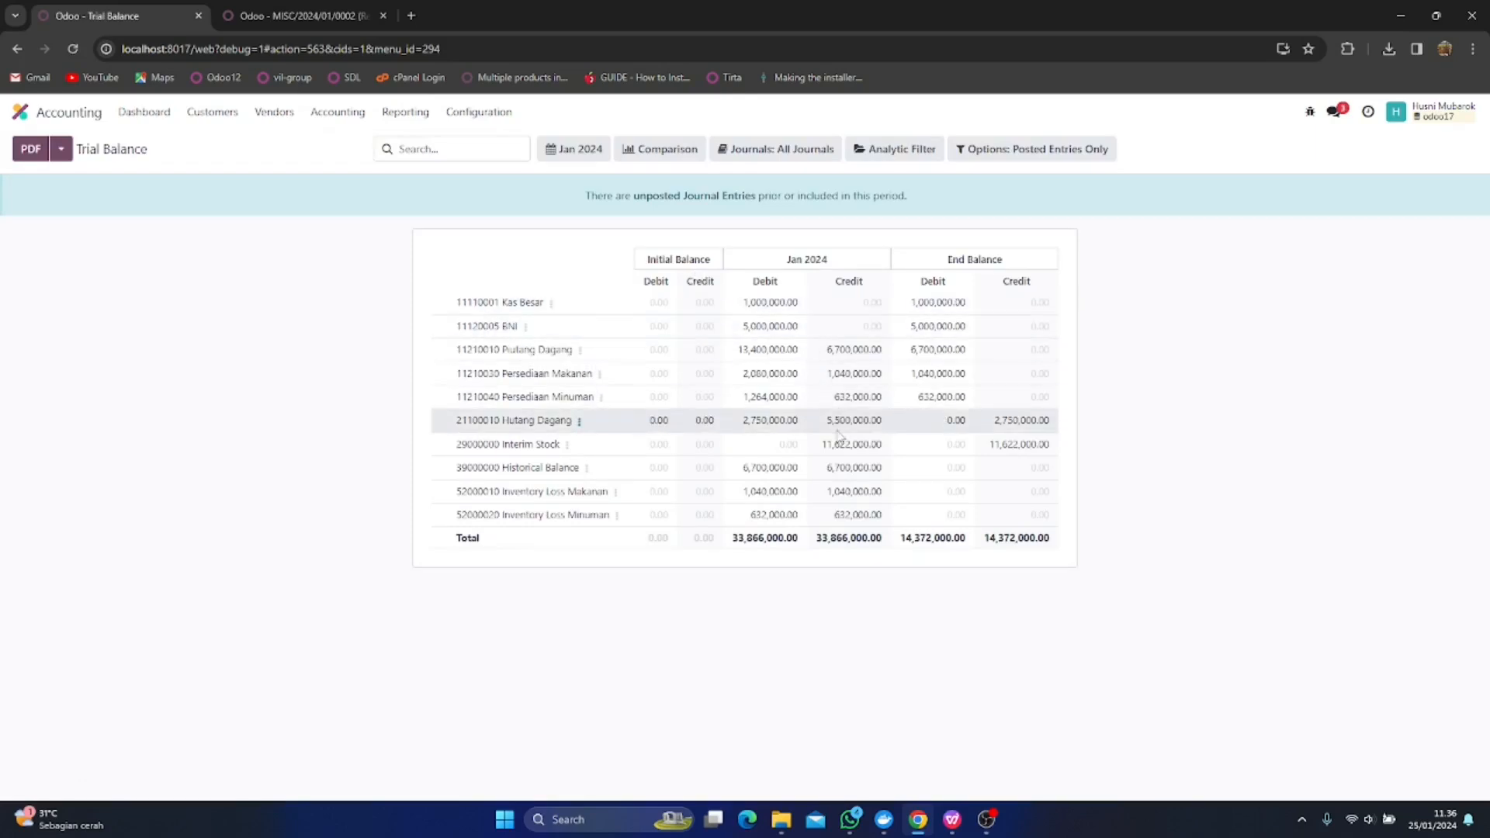
{"action": "left_click", "coordinate": [404, 114]}
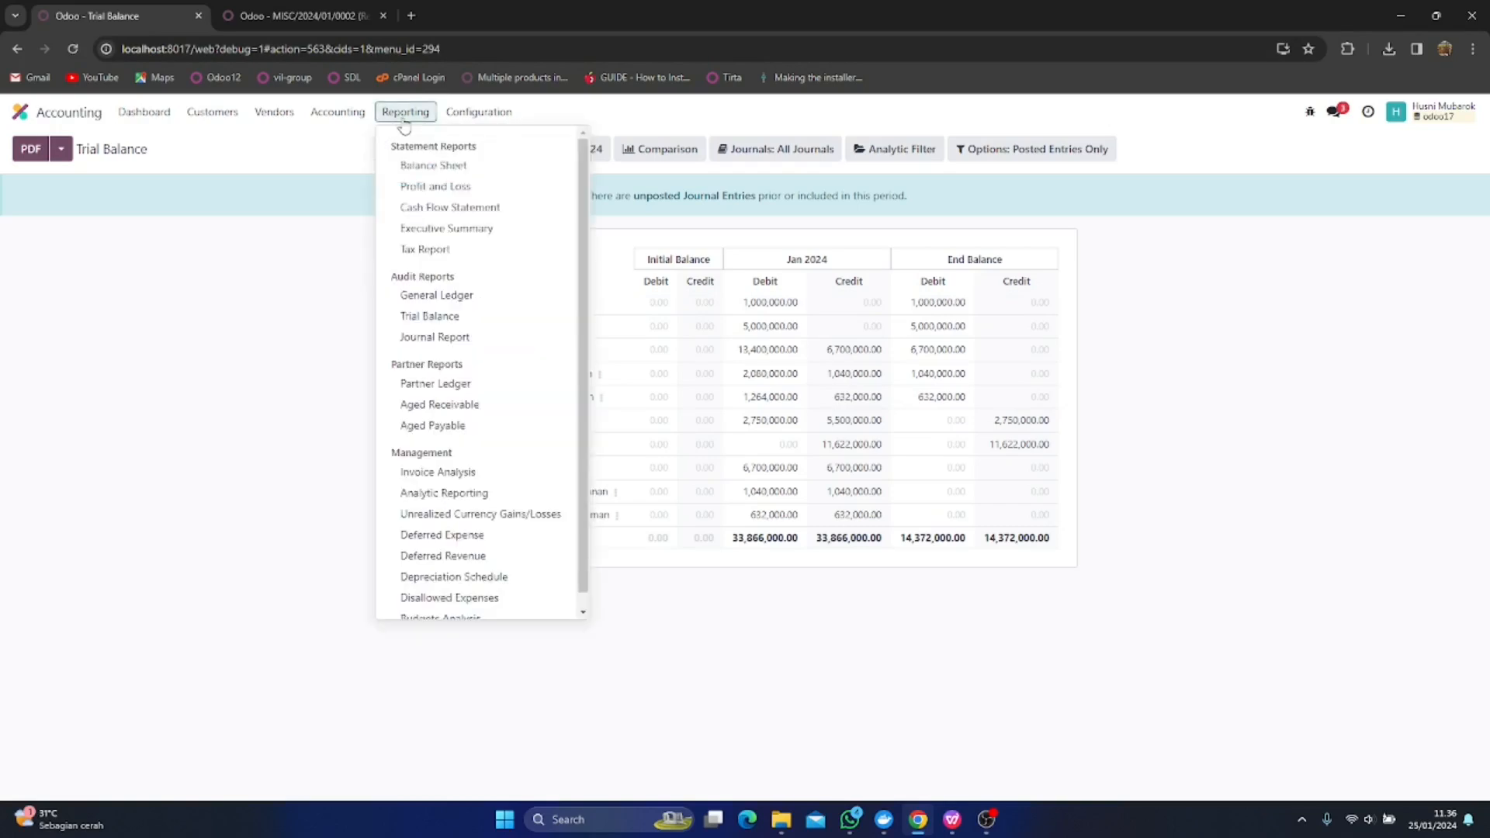
{"action": "left_click", "coordinate": [445, 188]}
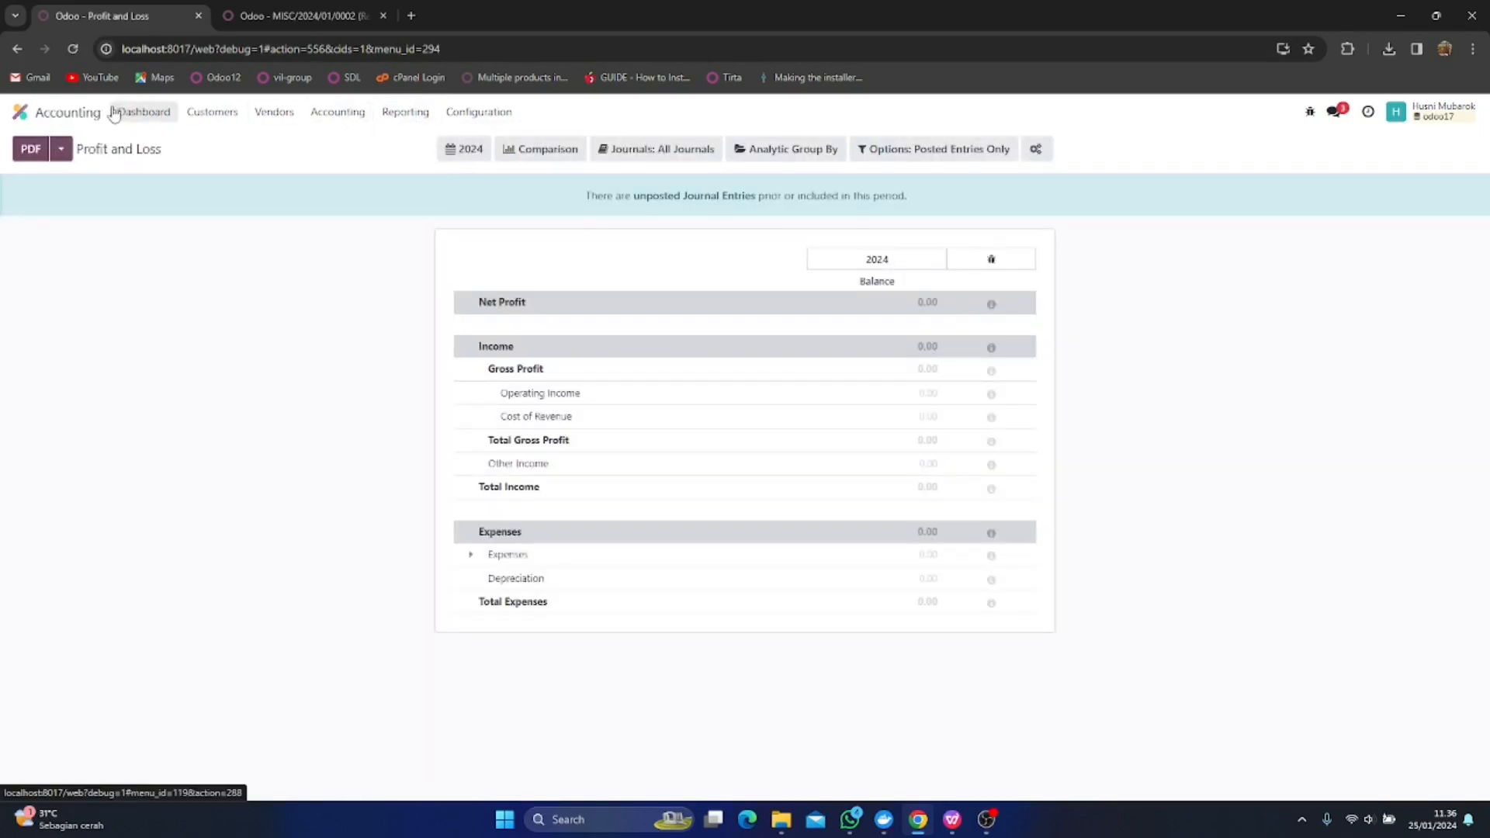
Open the Accounting Dashboard and view the blank New Transaction forms for BNI and Kas Besar, closing each without saving
{"action": "left_click", "coordinate": [137, 114]}
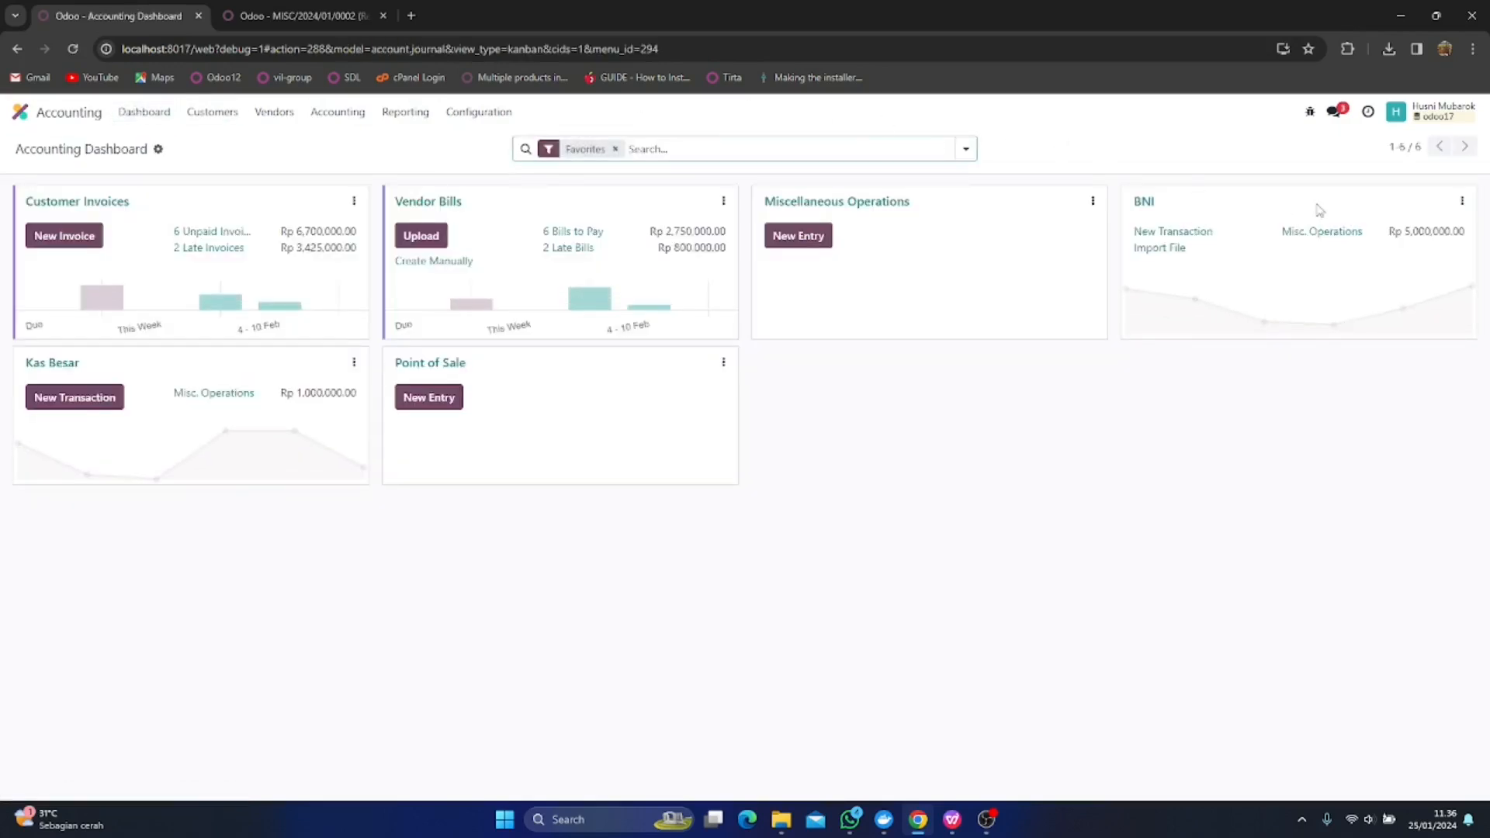
{"action": "left_click", "coordinate": [1178, 232]}
{"action": "left_click", "coordinate": [1105, 360]}
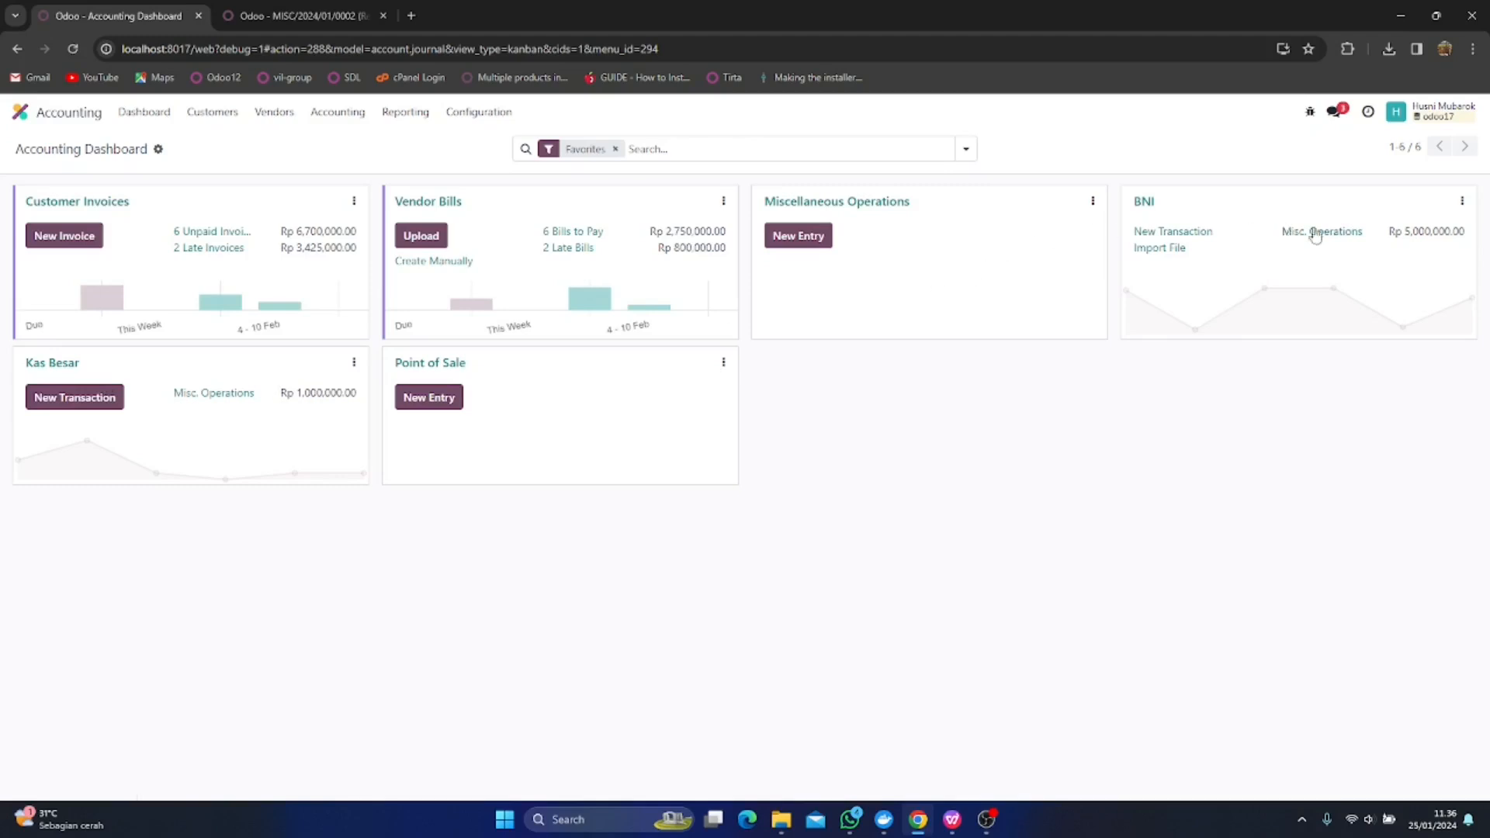
{"action": "left_click", "coordinate": [60, 399]}
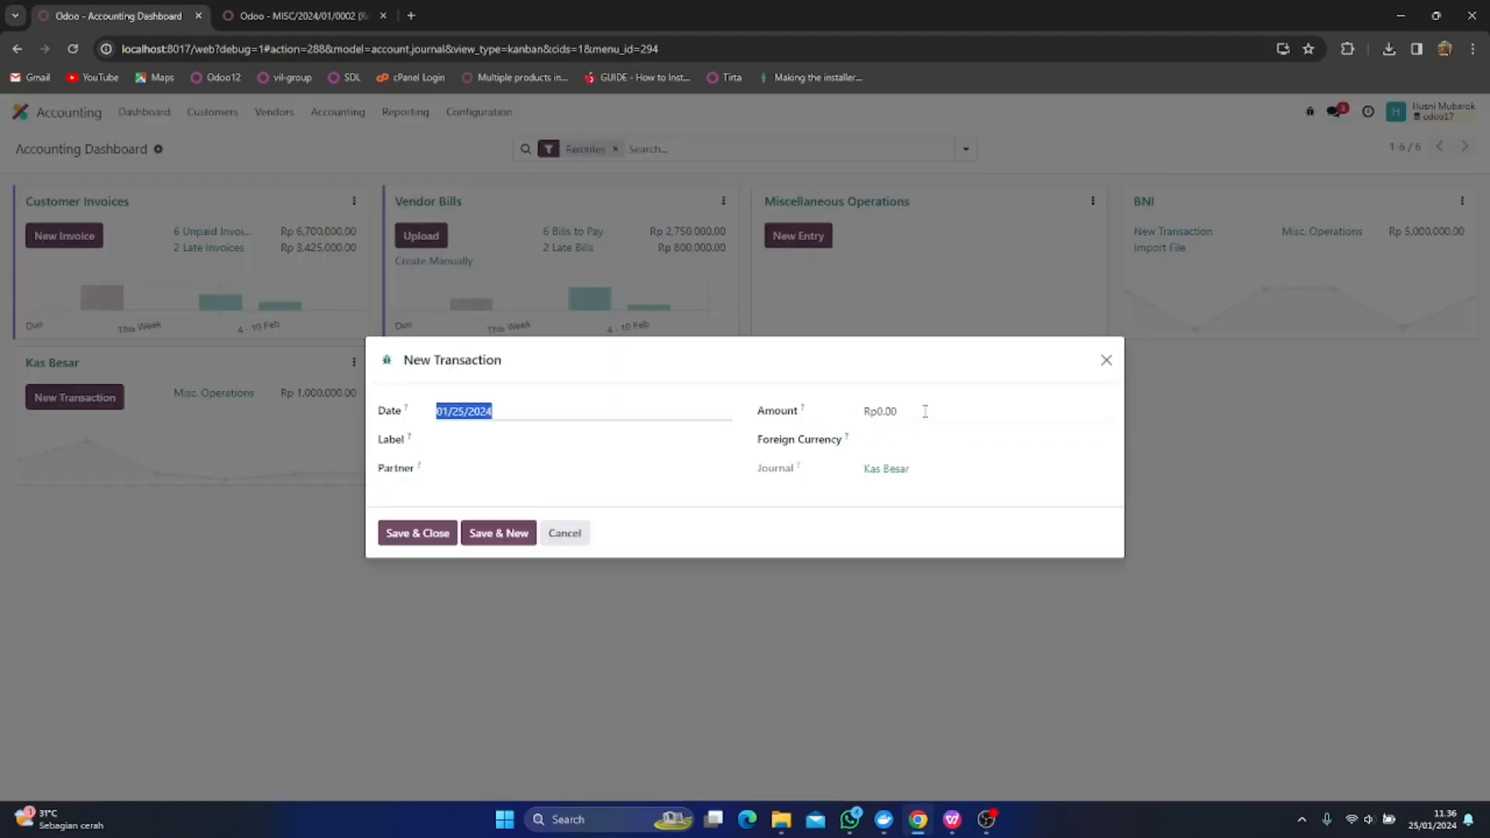
{"action": "left_click", "coordinate": [1106, 360]}
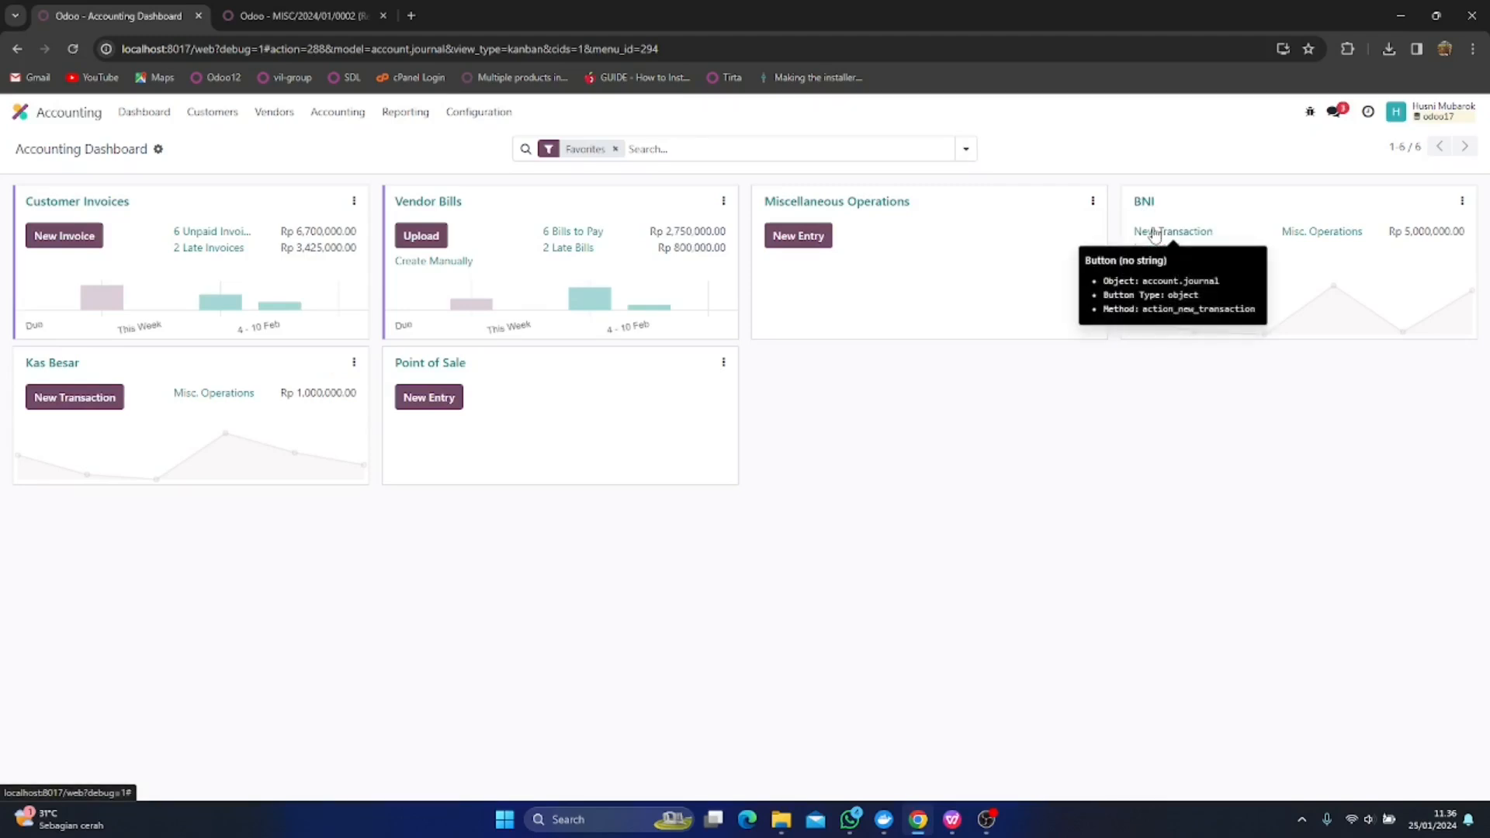
{"action": "left_click", "coordinate": [1156, 231]}
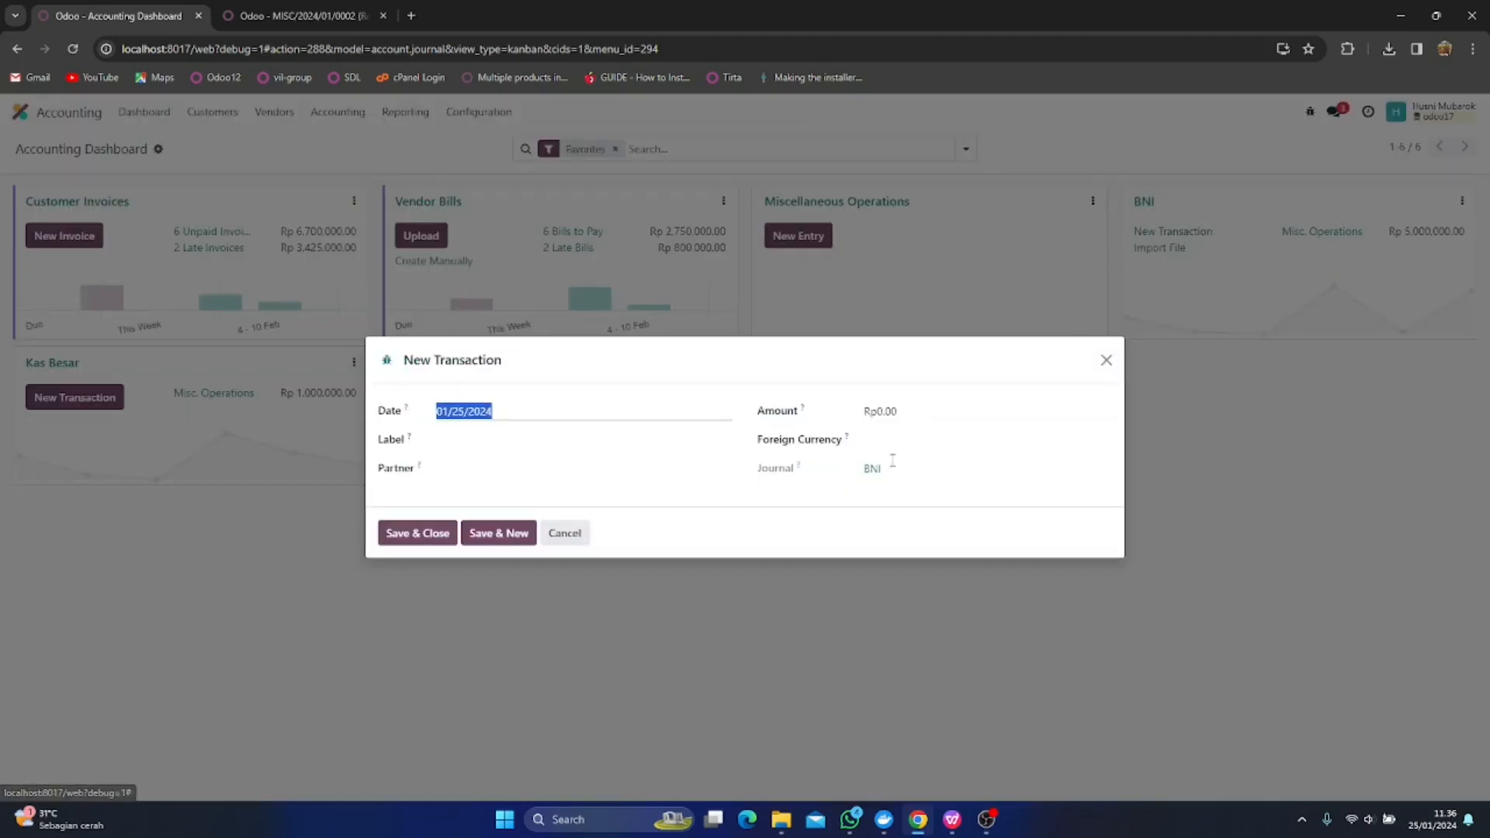
{"action": "left_click", "coordinate": [1107, 360]}
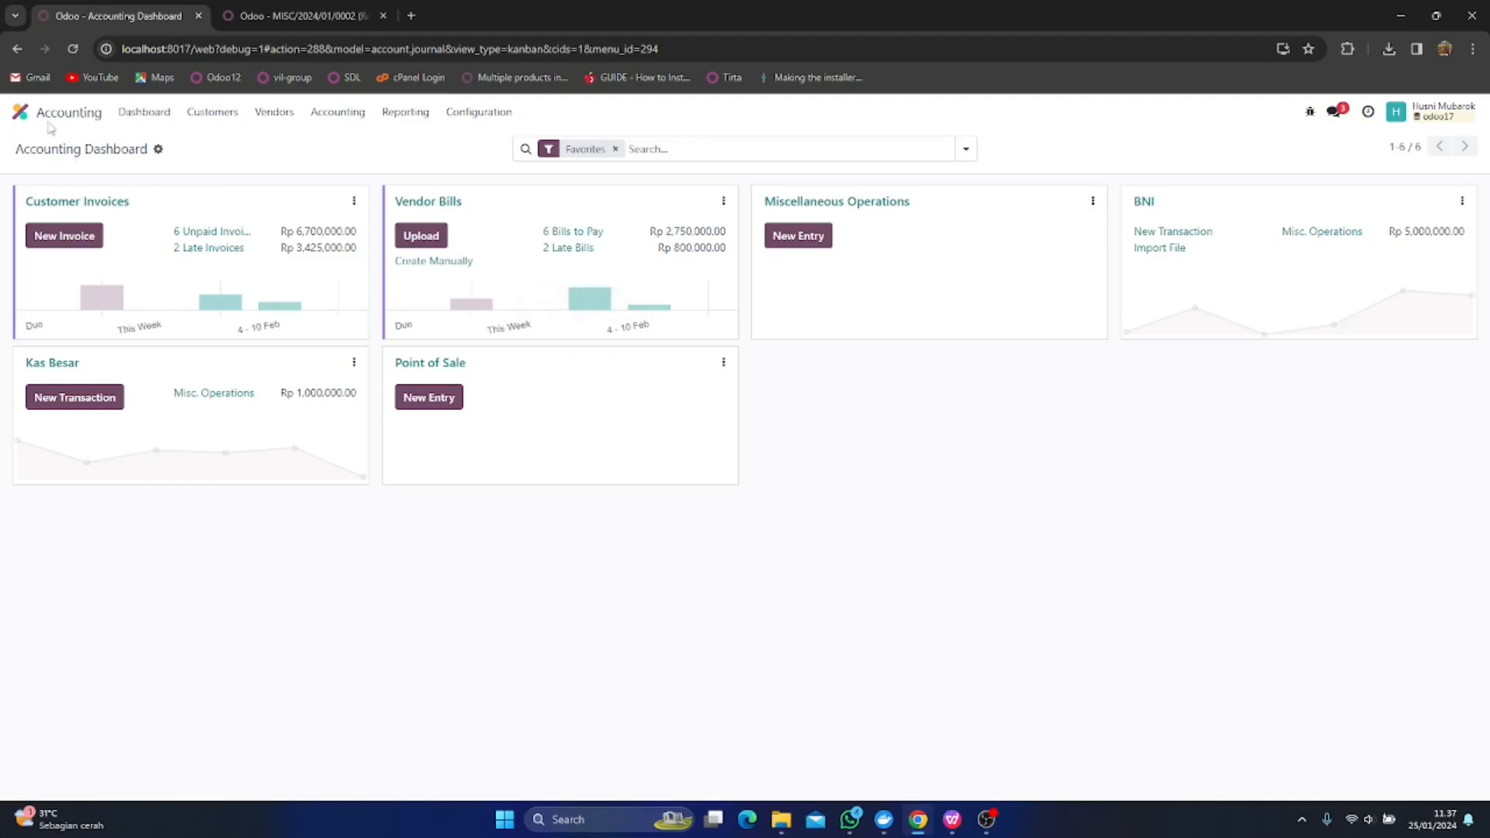
Reopen Accounting from the apps overview, view BNI's blank transaction form without saving, and return to the apps overview
{"action": "left_click", "coordinate": [21, 114]}
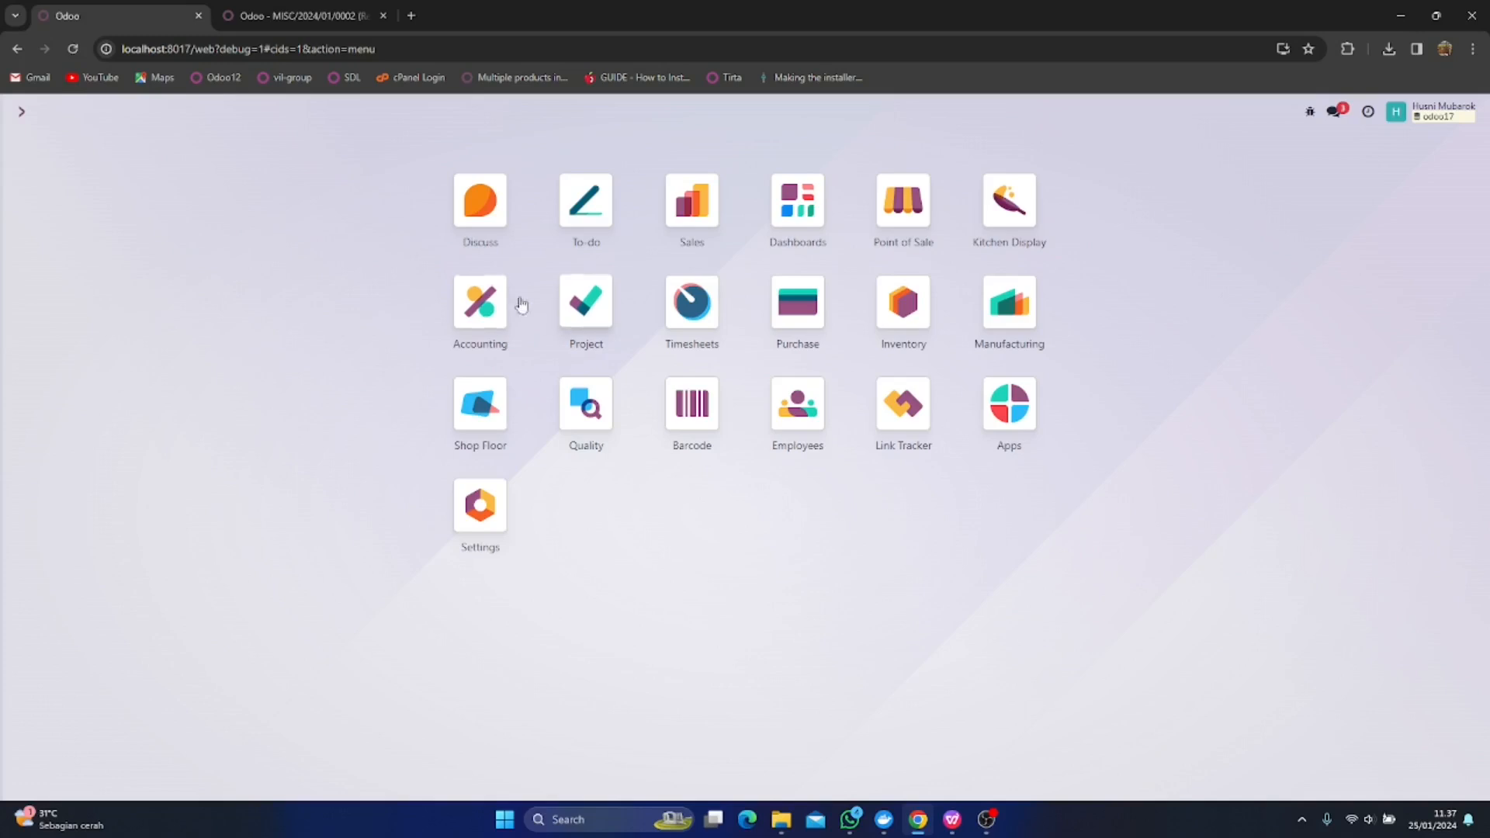
{"action": "left_click", "coordinate": [483, 303]}
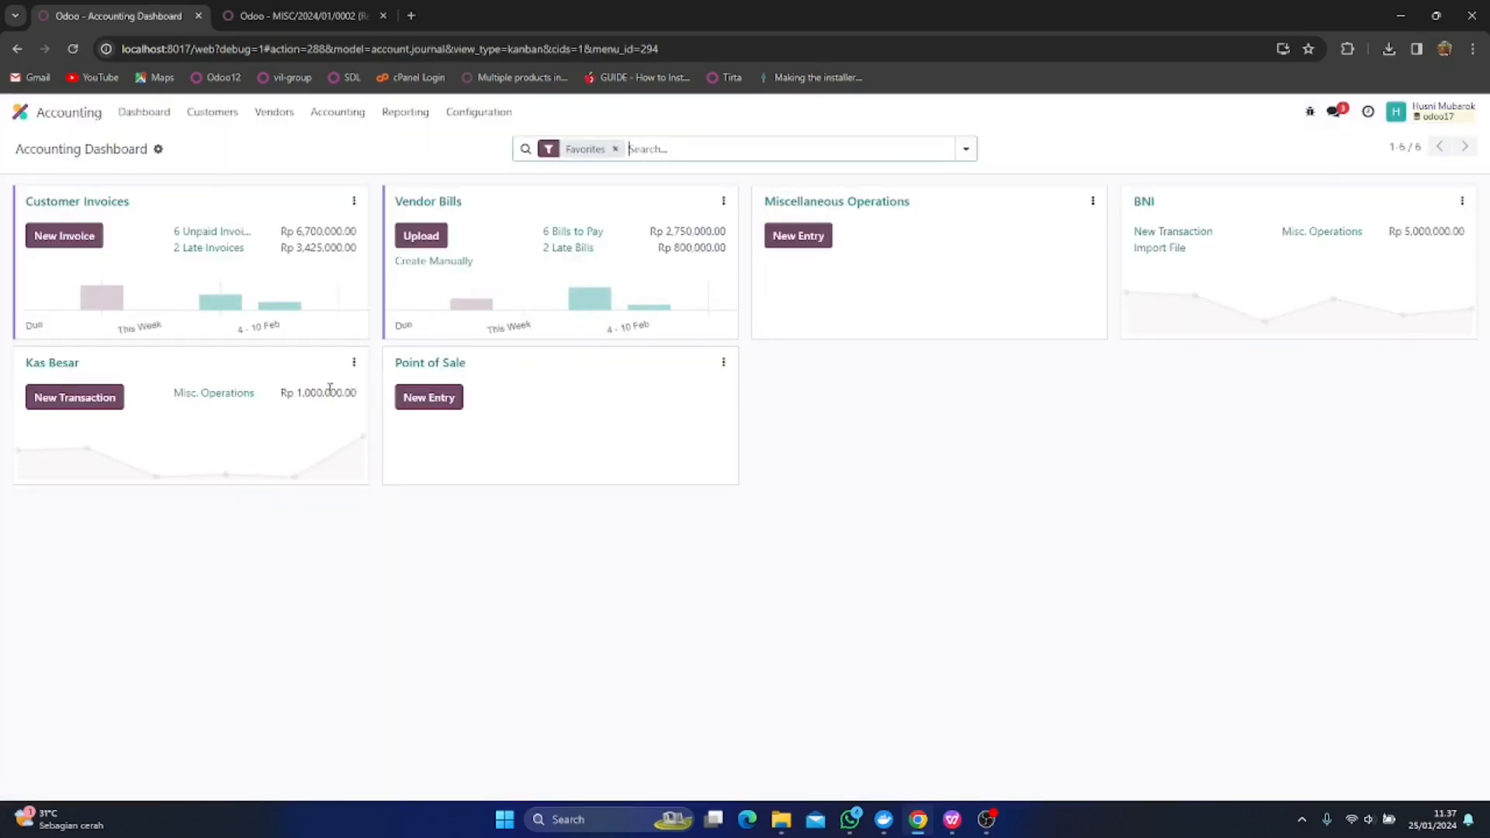
{"action": "left_click", "coordinate": [1190, 233]}
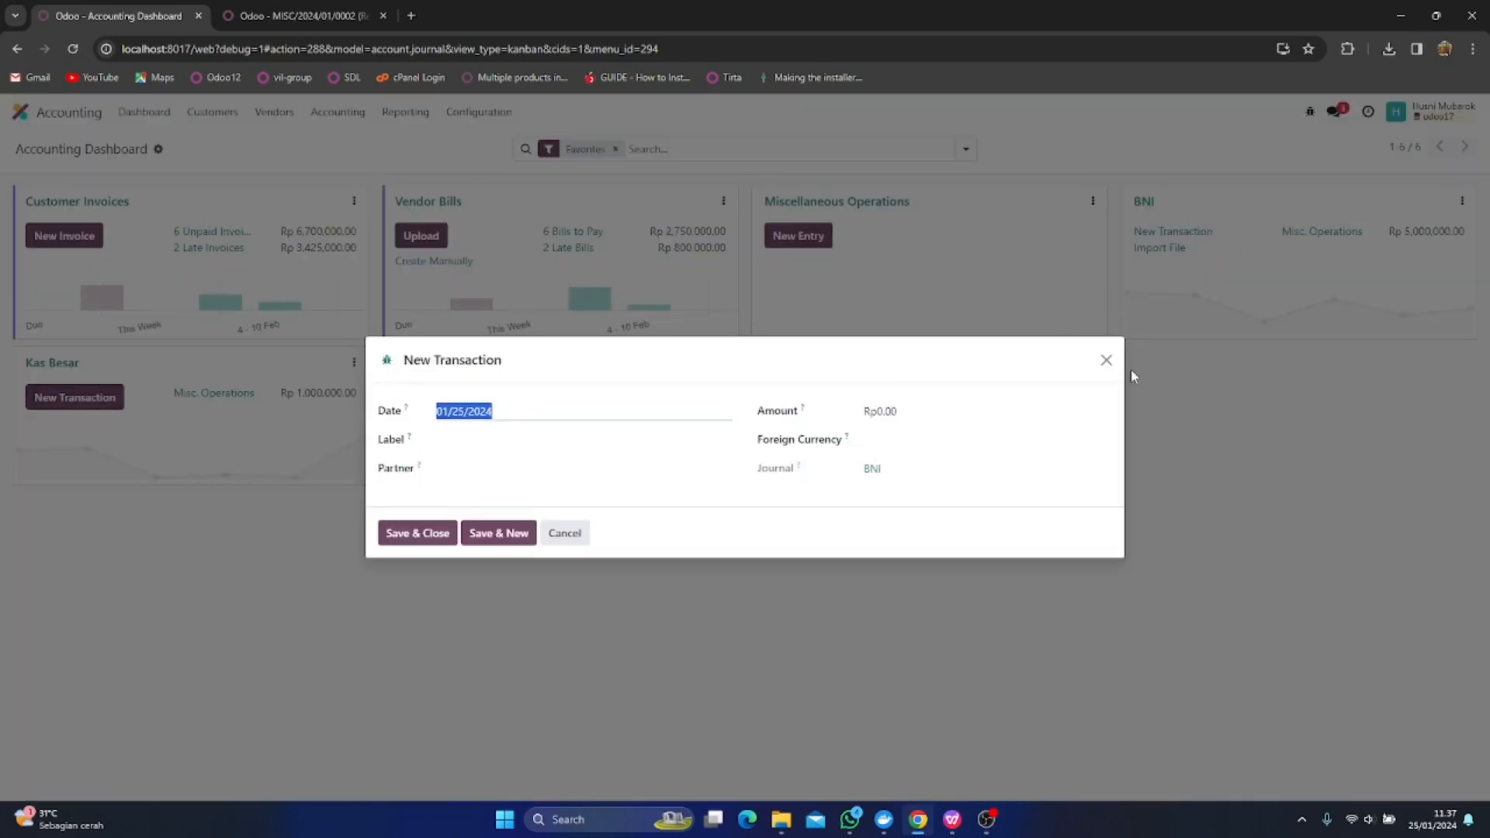
{"action": "left_click", "coordinate": [1106, 360]}
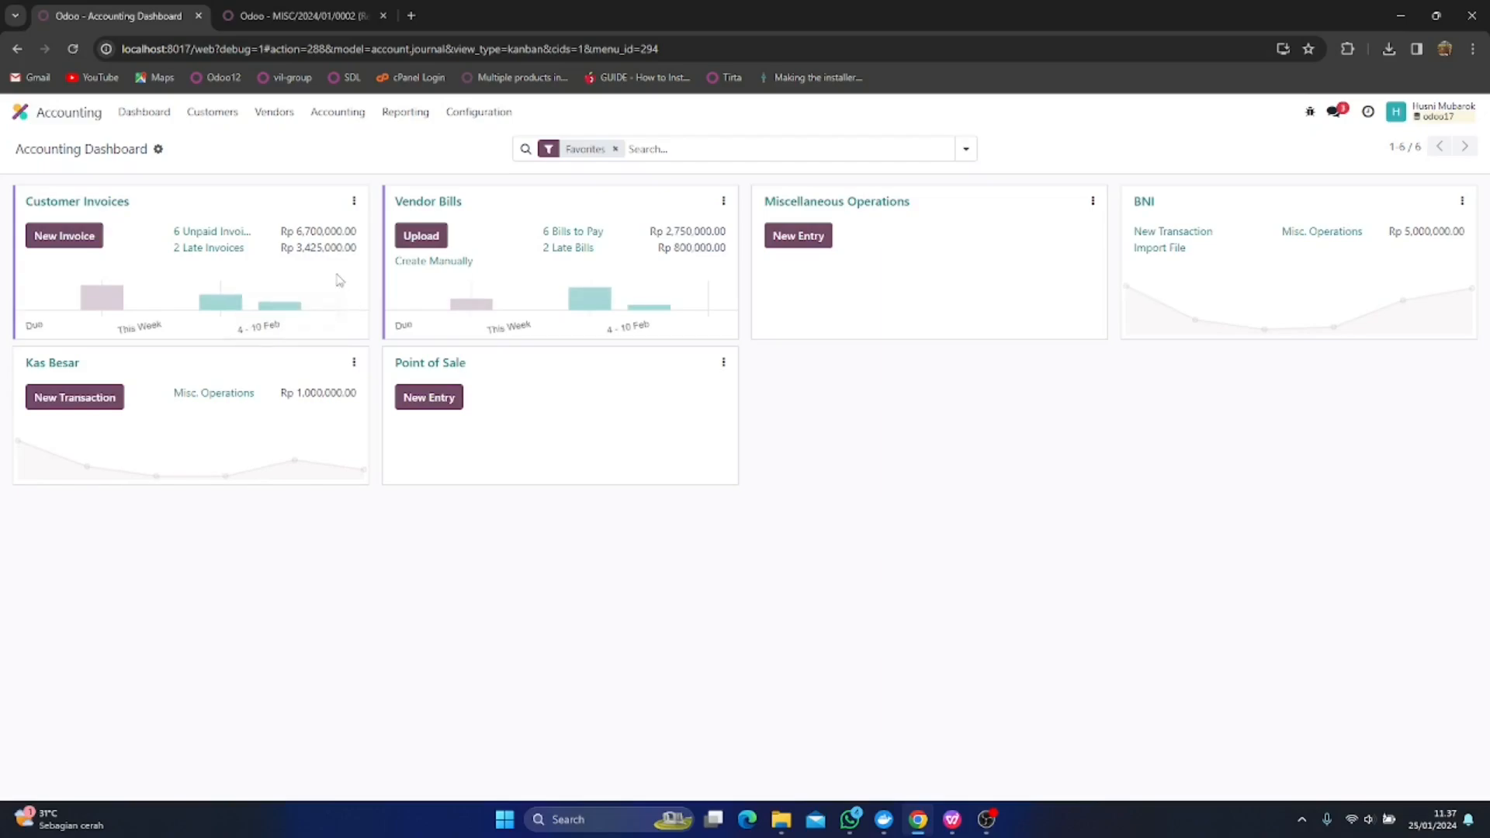
{"action": "left_click", "coordinate": [21, 112]}
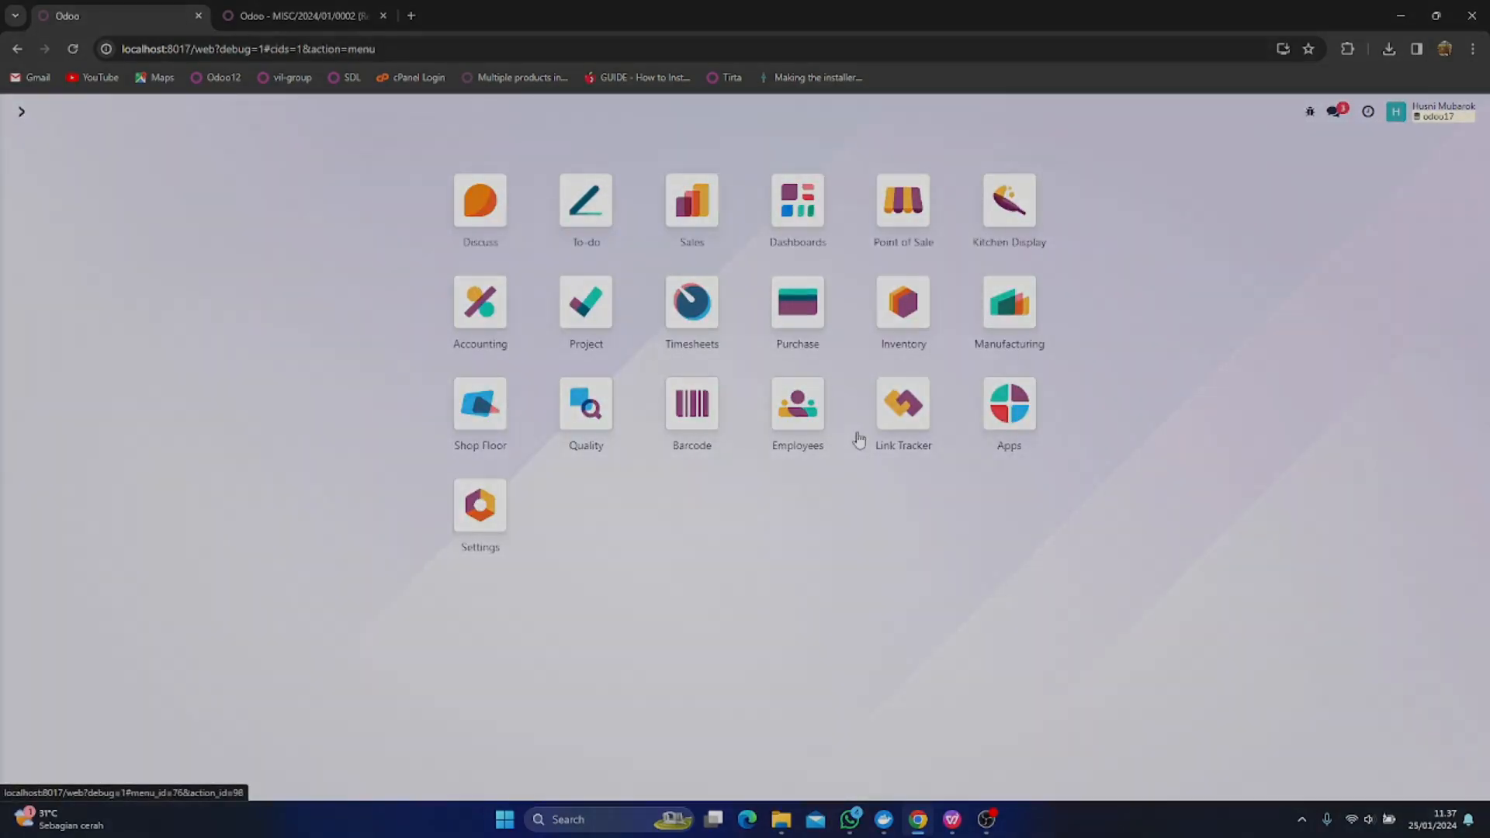